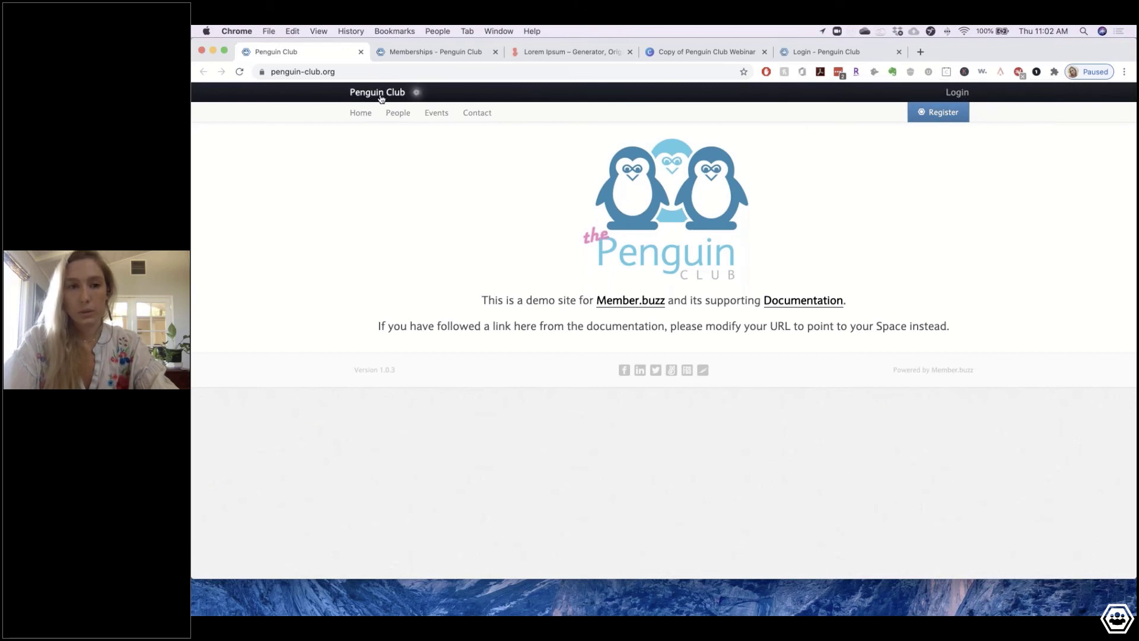
# - Log in to the Penguin Club site by filling in the saved username and account password
pyautogui.click(953, 95)
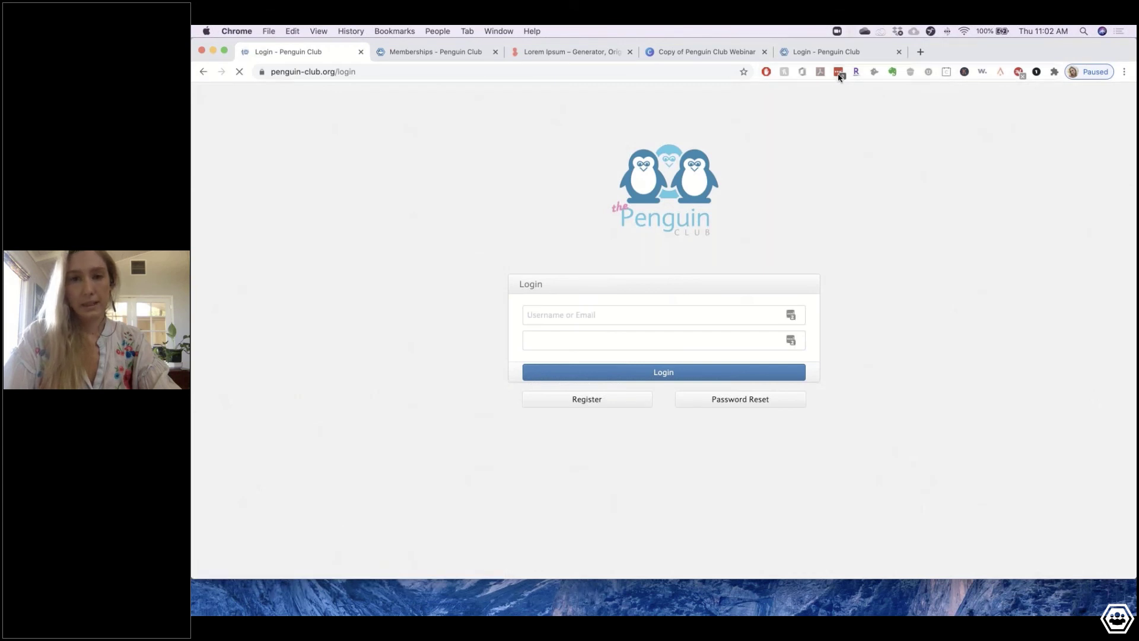
pyautogui.click(838, 72)
pyautogui.click(703, 132)
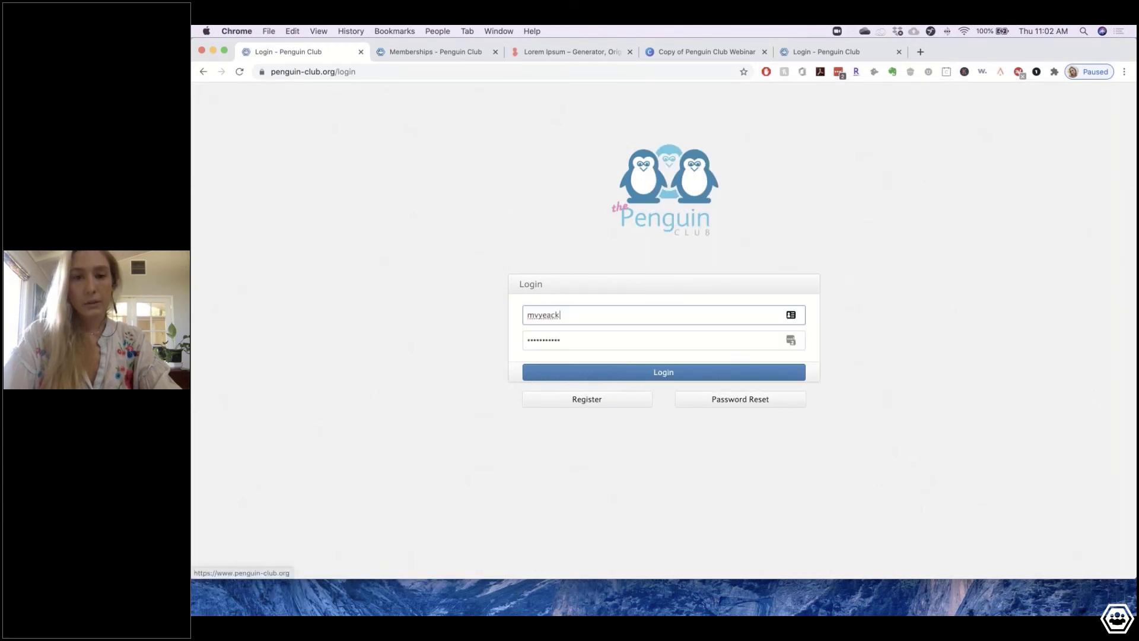
pyautogui.click(664, 372)
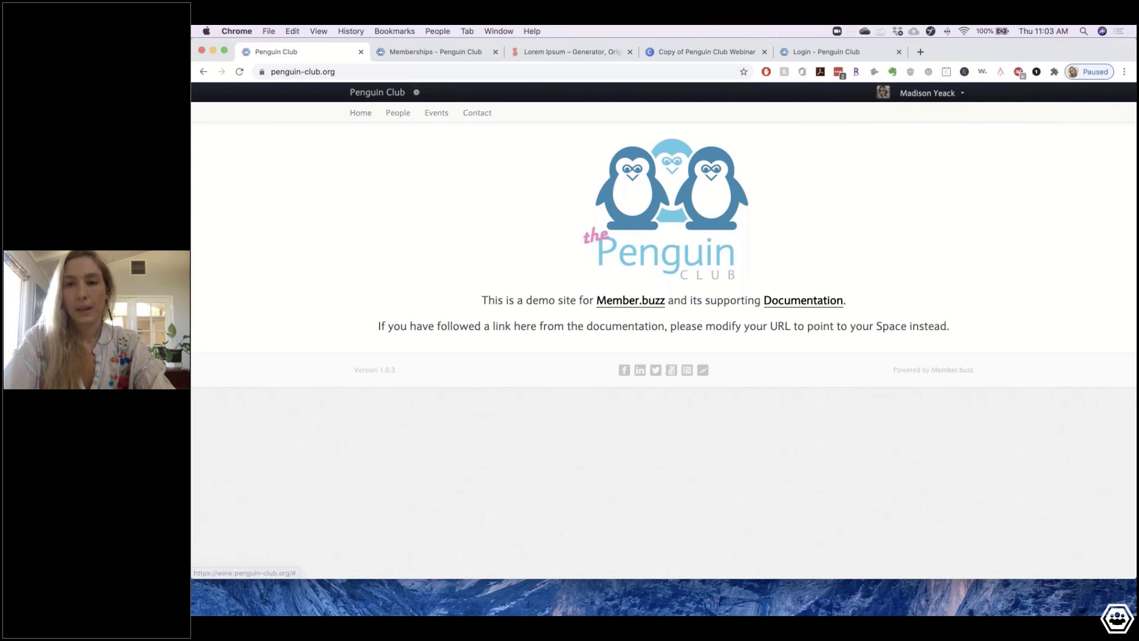
# - Go to the account dashboard and open the Members list in the People section
pyautogui.click(963, 96)
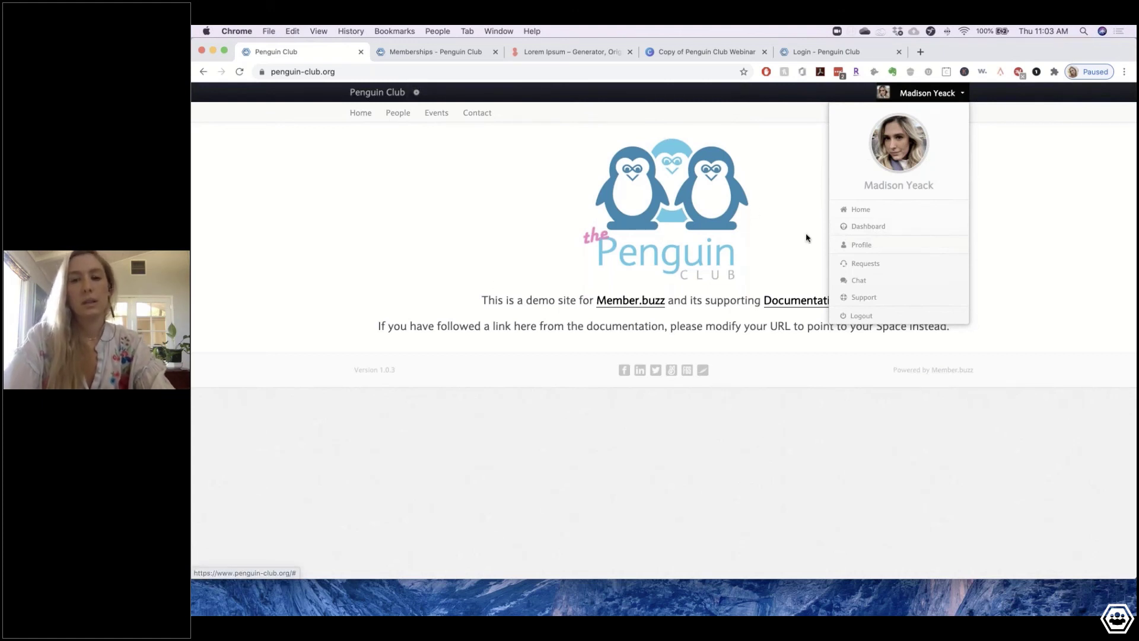
pyautogui.click(865, 228)
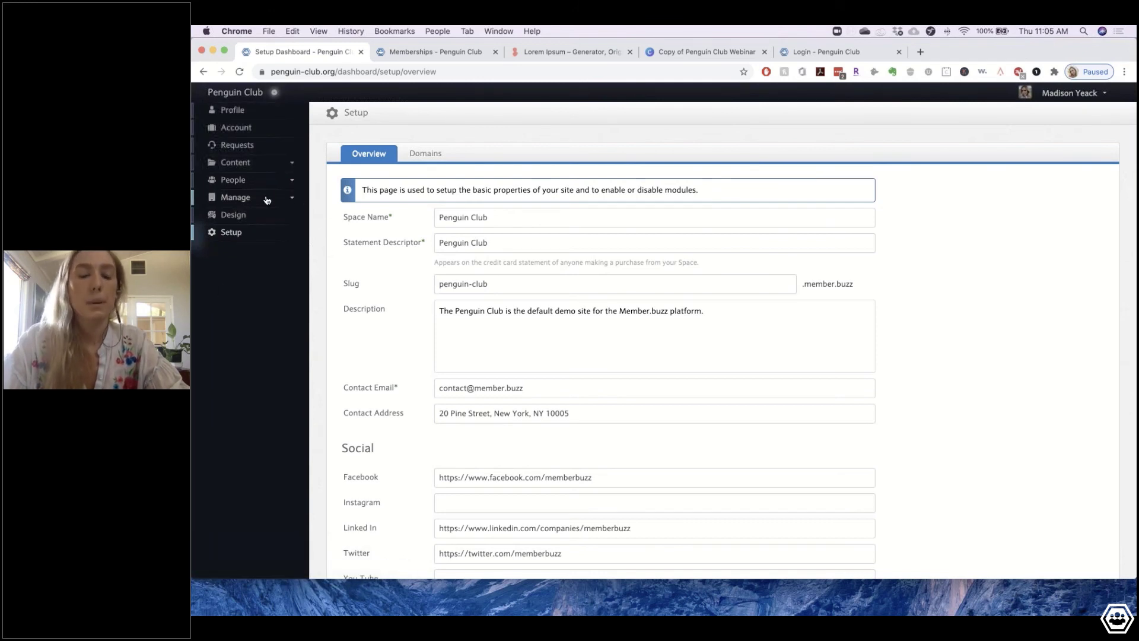
pyautogui.click(234, 186)
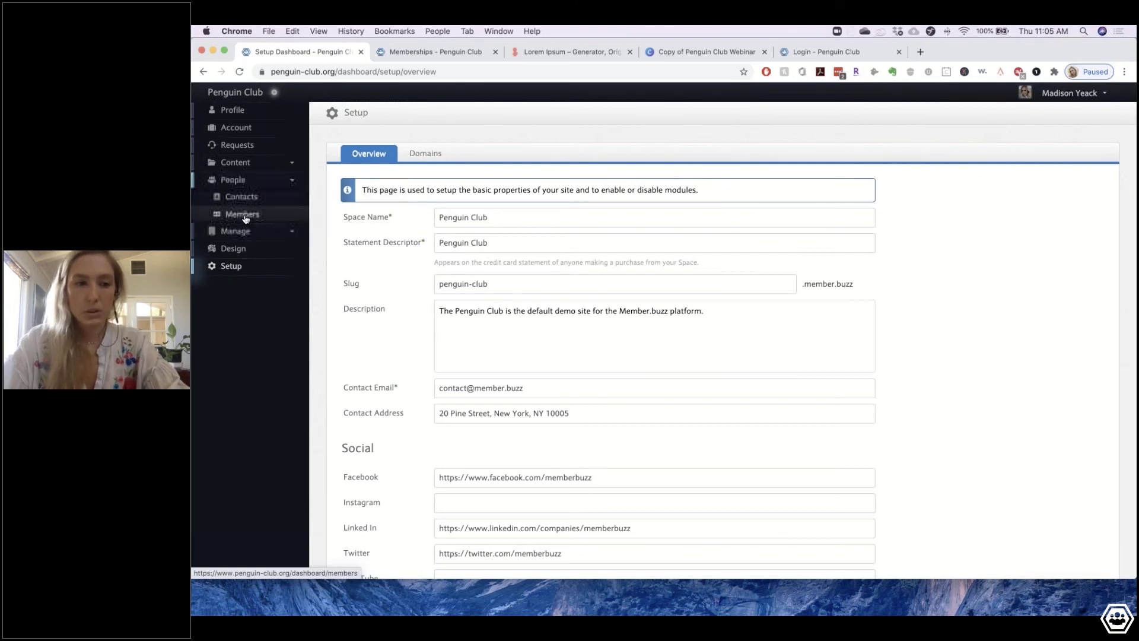
pyautogui.click(245, 216)
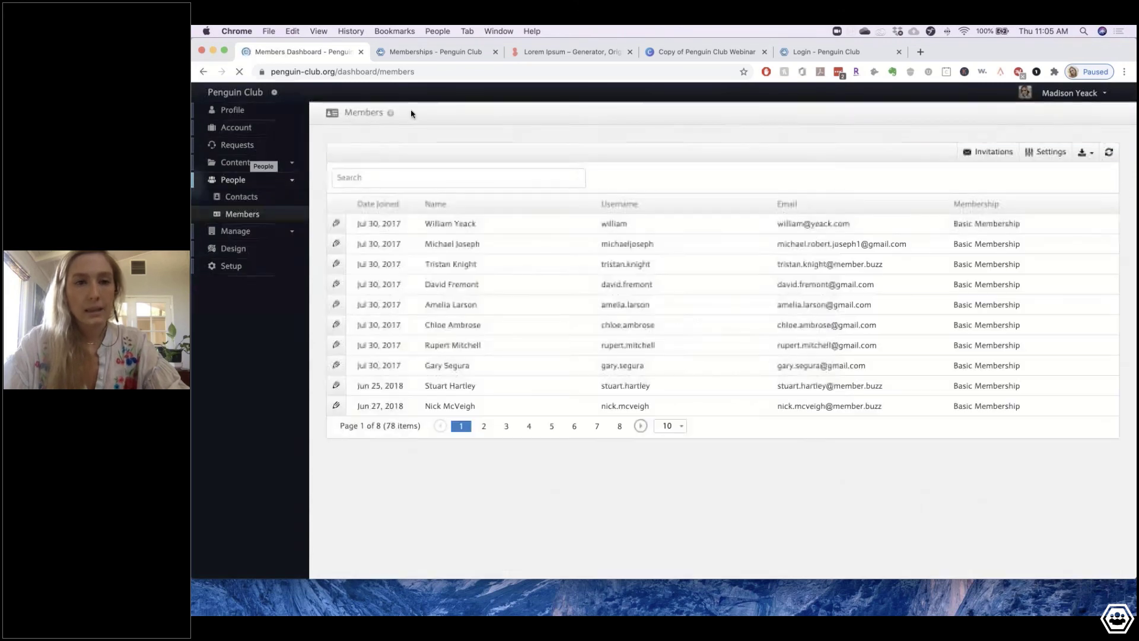
# - Duplicate the Members dashboard in a second browser tab and open the Memberships content list in the copy
pyautogui.click(420, 55)
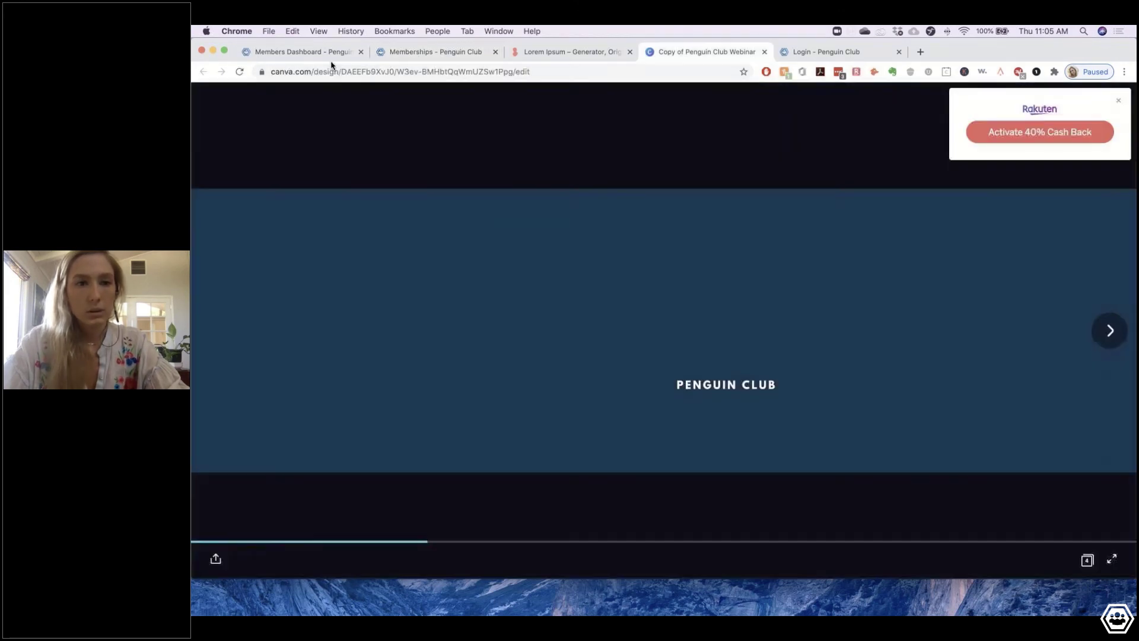
pyautogui.click(688, 53)
pyautogui.click(325, 55)
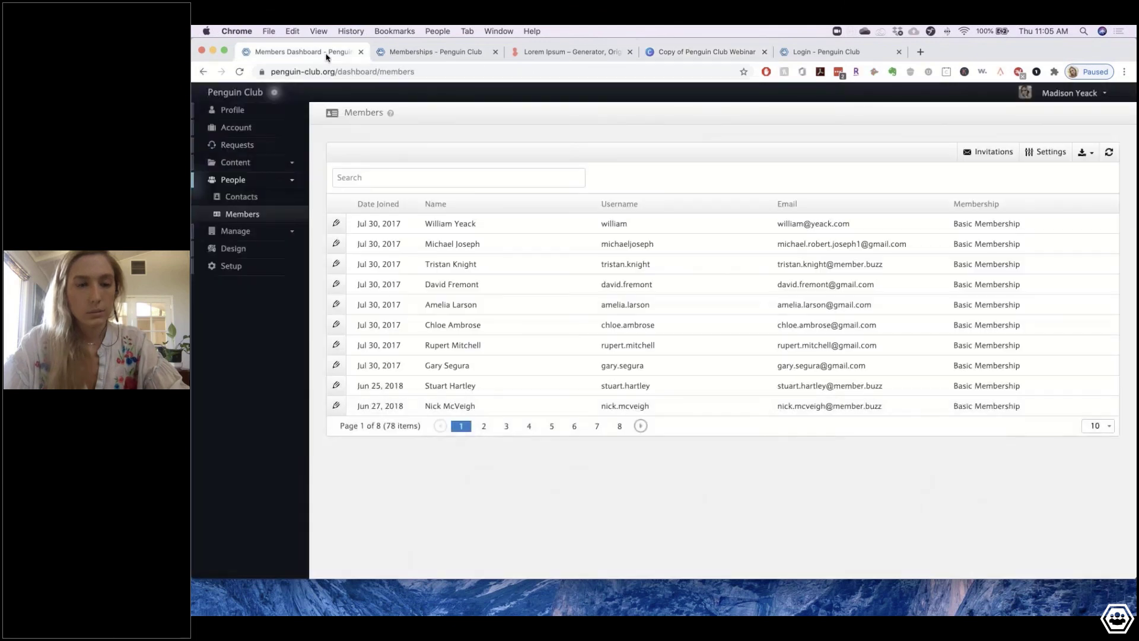
pyautogui.rightClick(327, 56)
pyautogui.click(355, 89)
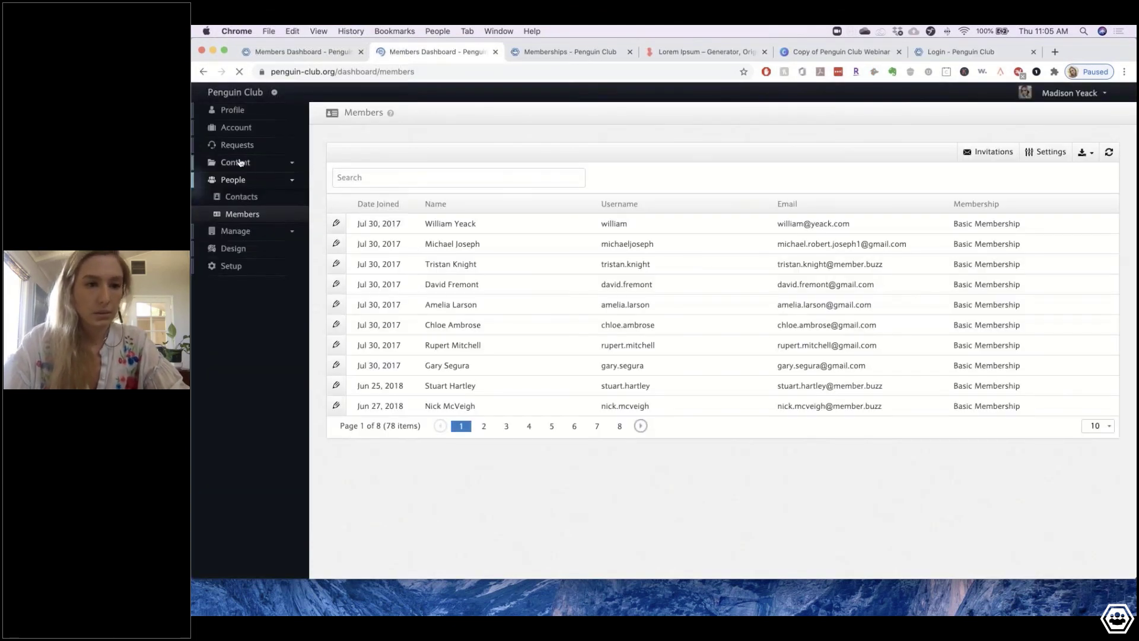
pyautogui.click(241, 163)
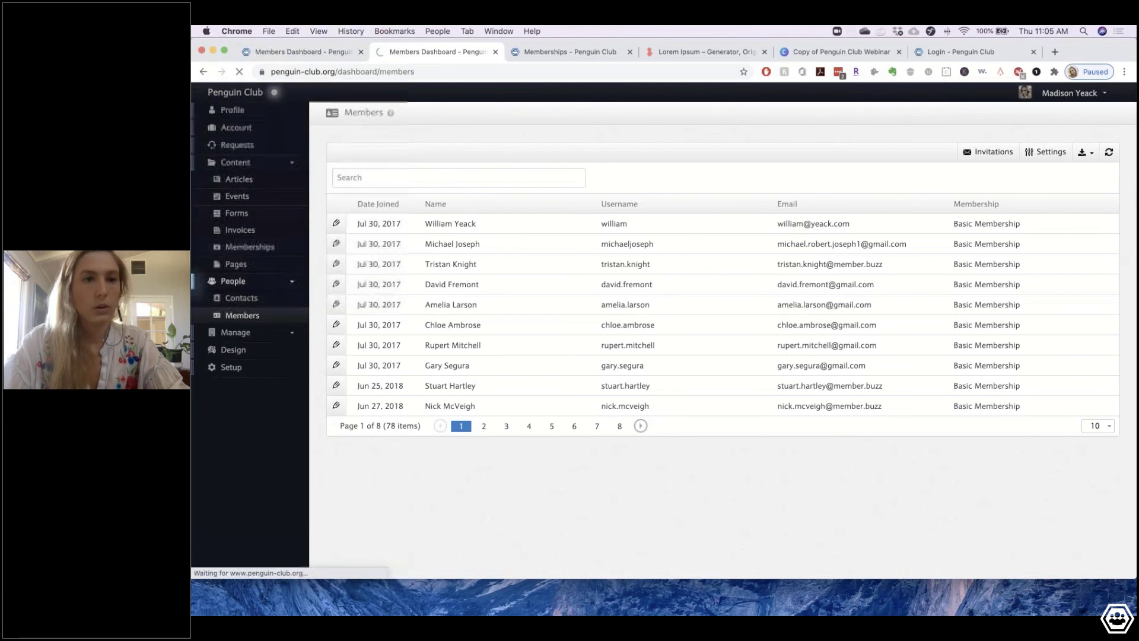
# - Return to the Members list, show 50 members per page and look through the entries
pyautogui.click(282, 50)
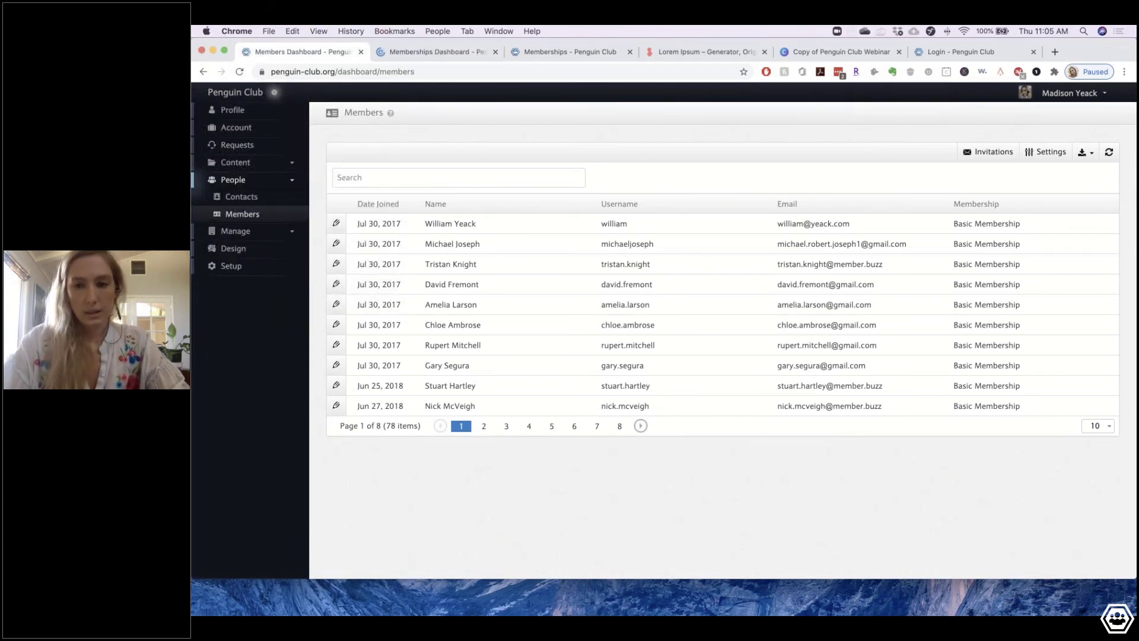
pyautogui.click(1101, 425)
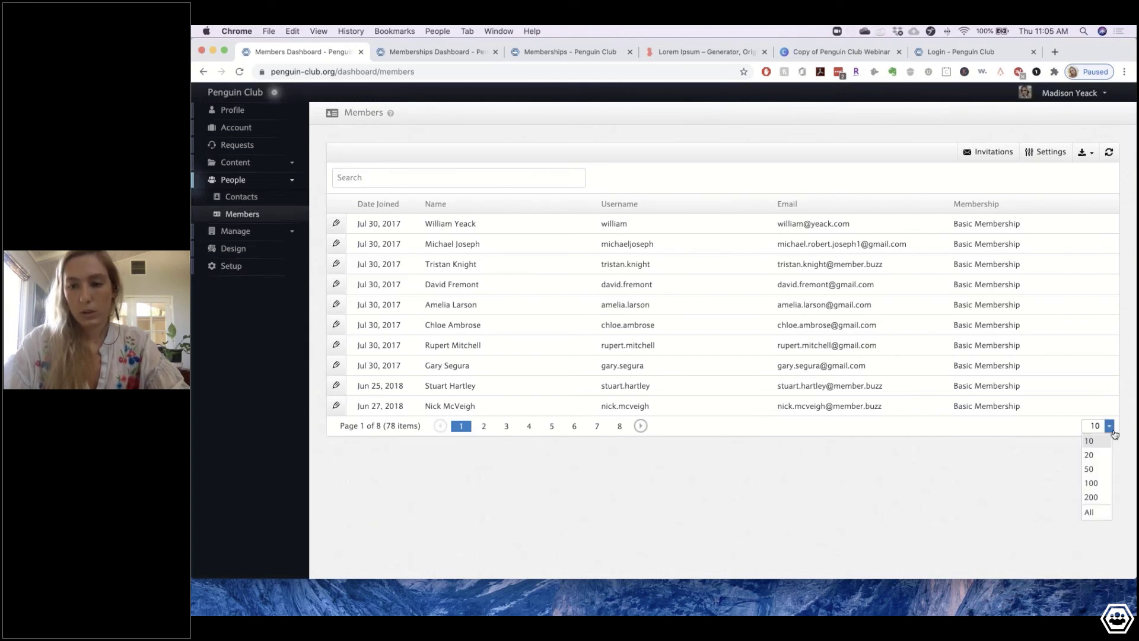
pyautogui.click(1096, 468)
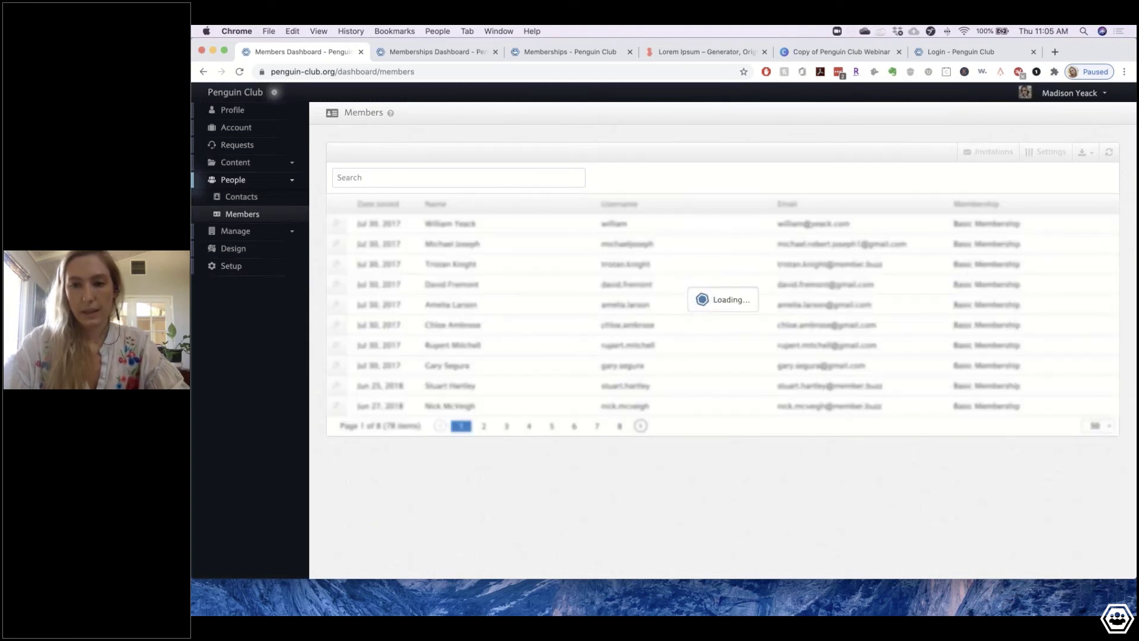
pyautogui.scroll(-10, 595, 432)
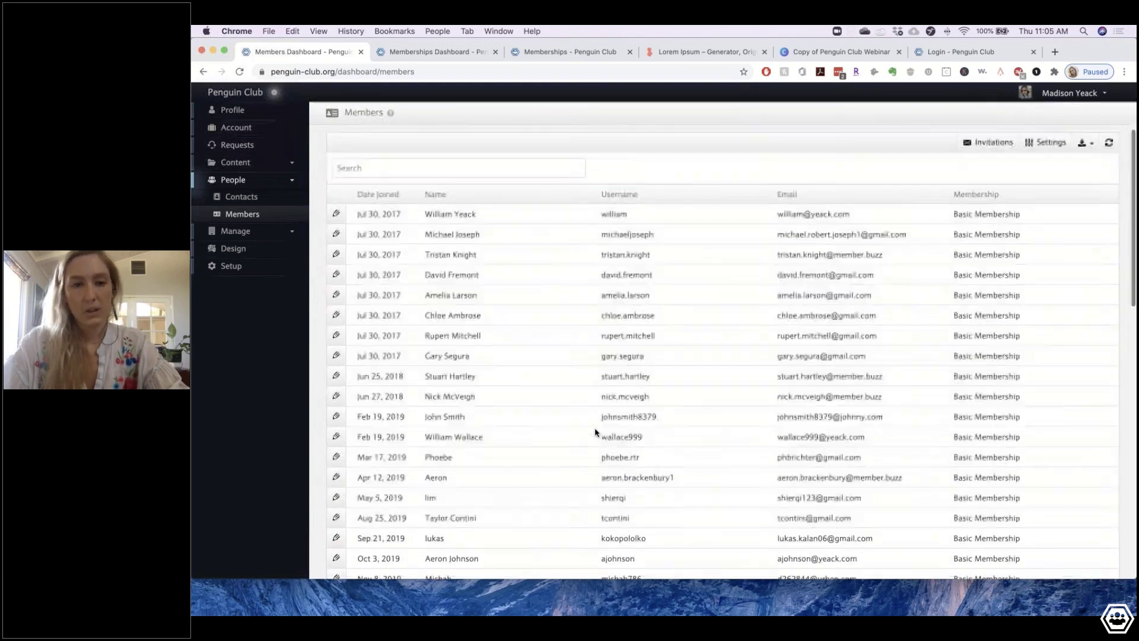
pyautogui.scroll(-3, 596, 432)
pyautogui.scroll(15, 596, 432)
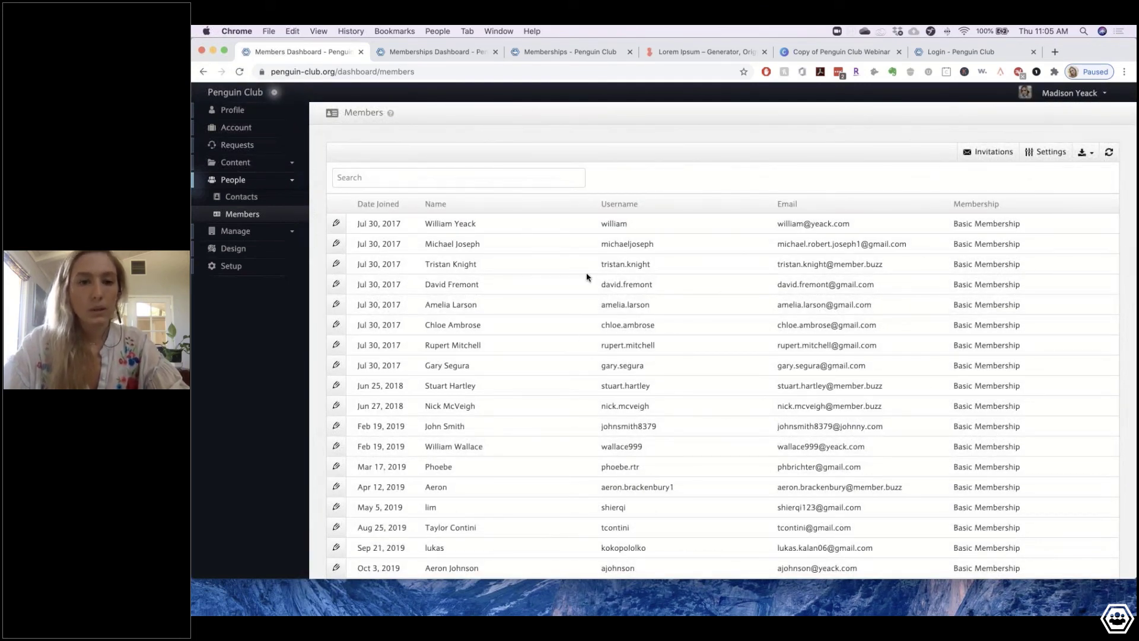
pyautogui.scroll(-1, 355, 373)
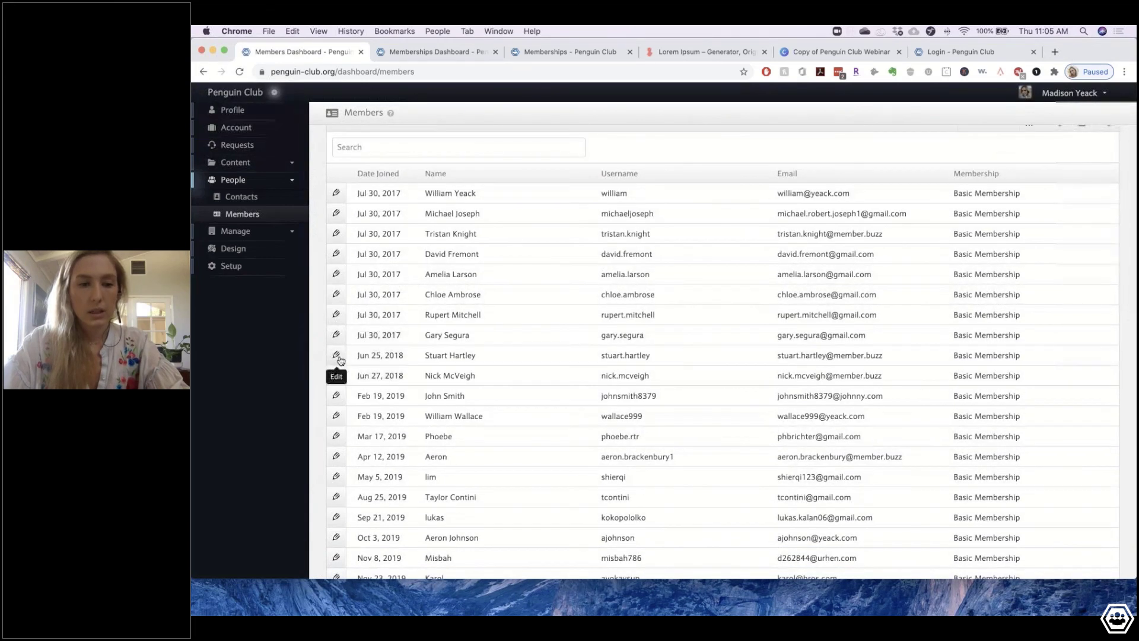
# - Open the member who joined on Jun 25, 2018 for editing and set the Overall level to Organizer
pyautogui.click(336, 355)
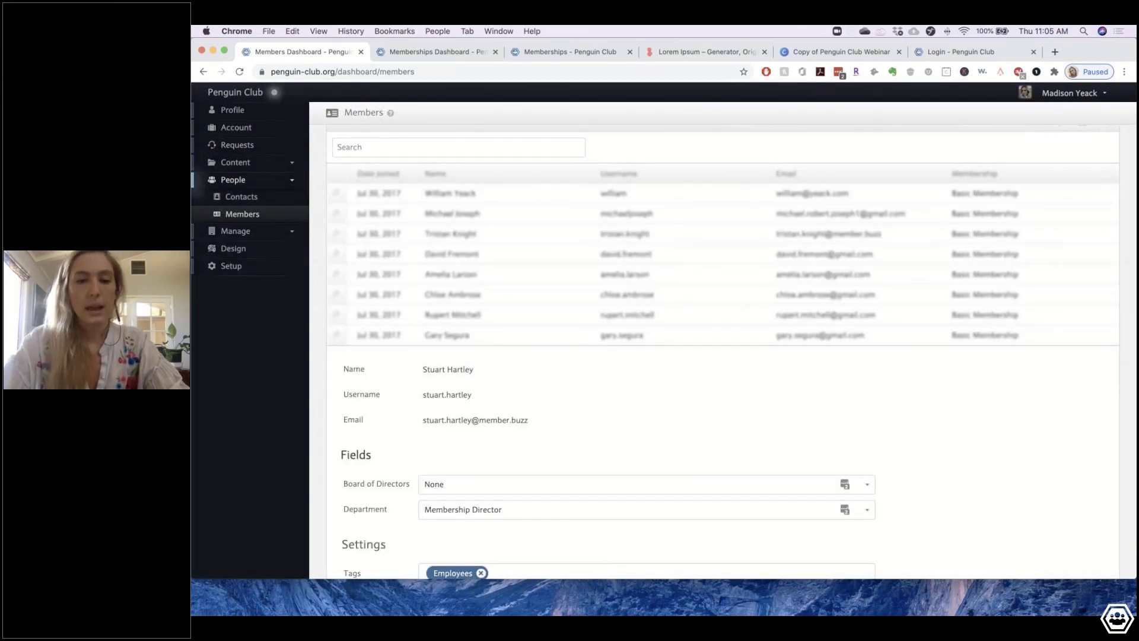
pyautogui.scroll(-5, 587, 351)
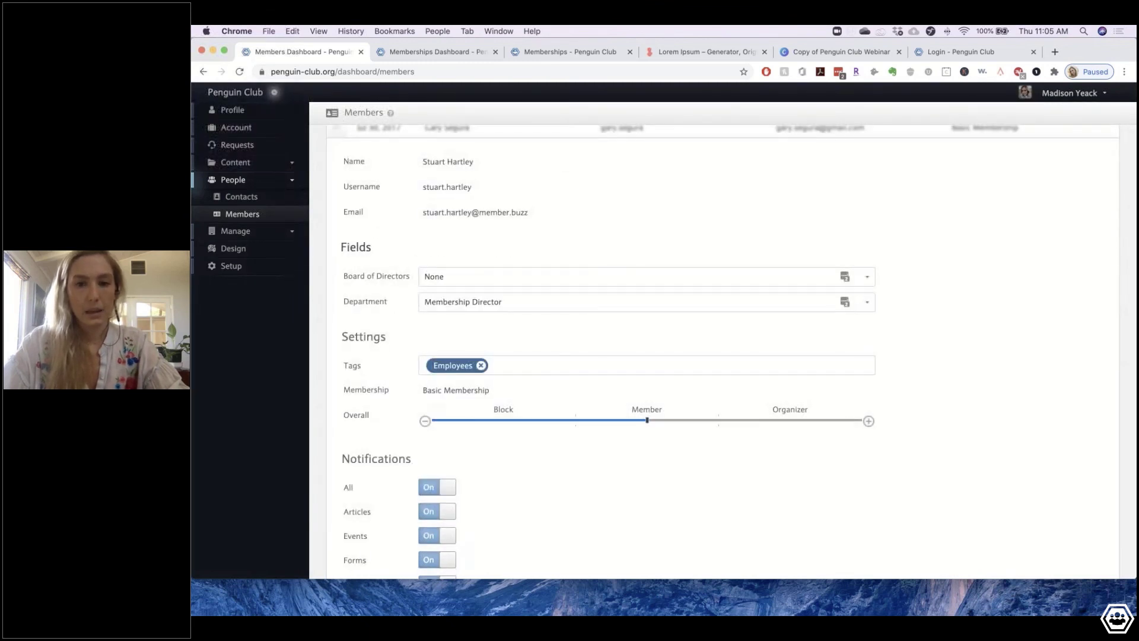
pyautogui.scroll(-1, 587, 351)
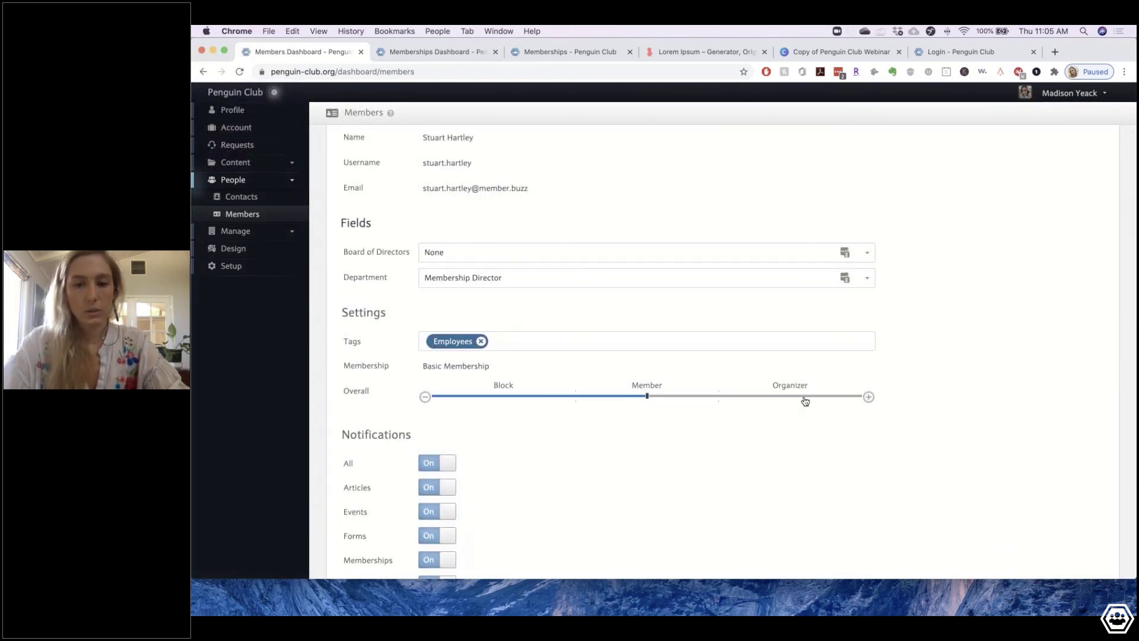
pyautogui.scroll(1, 630, 422)
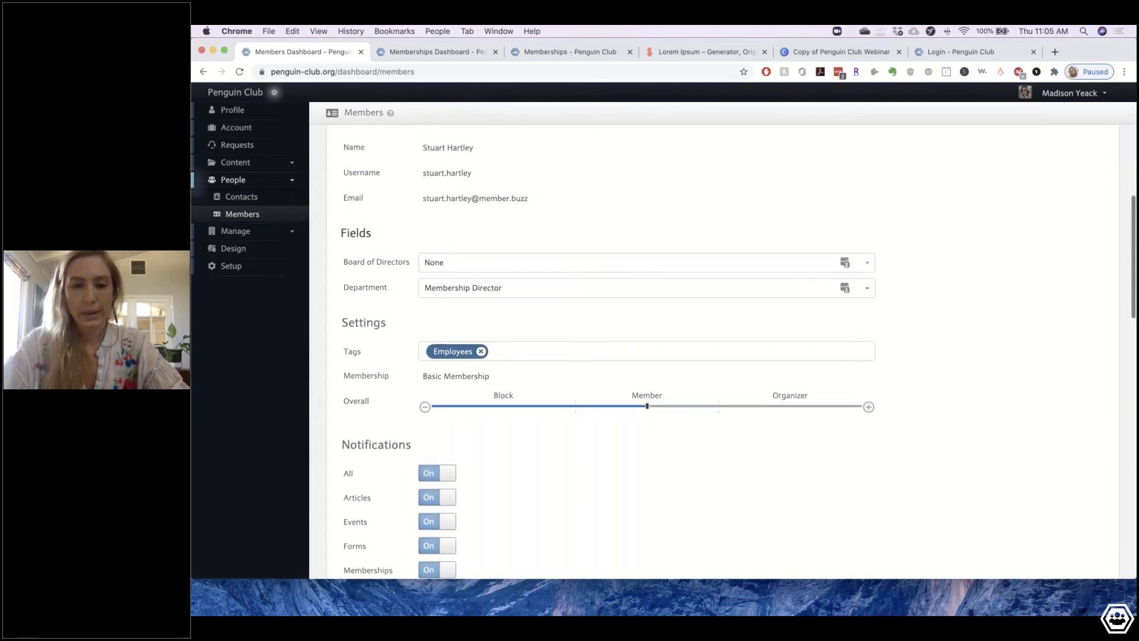
pyautogui.click(789, 407)
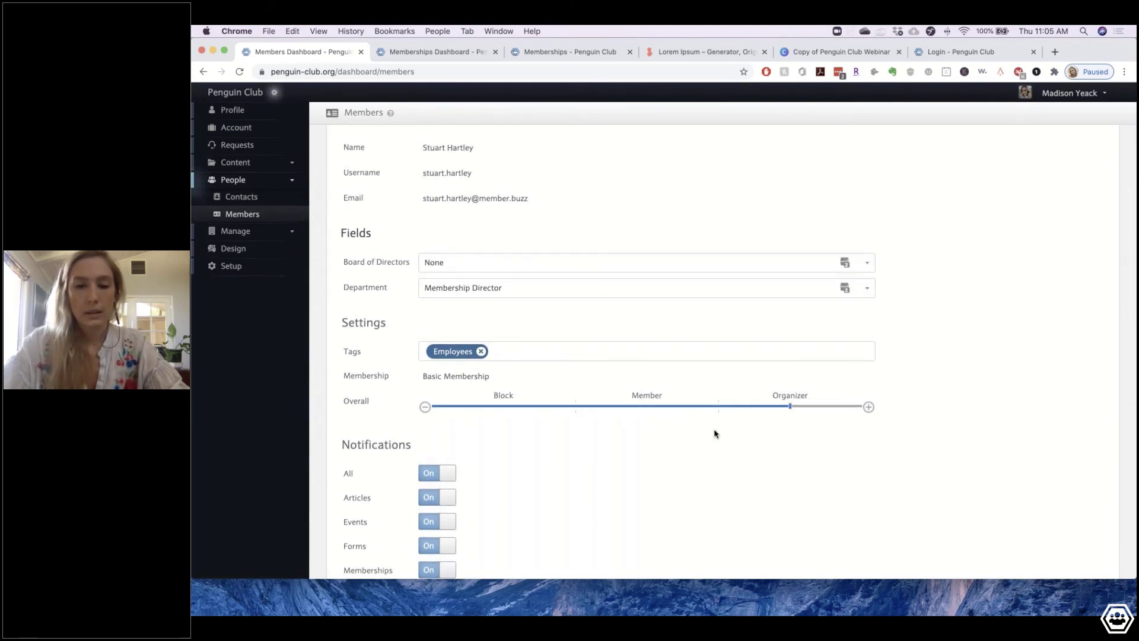
# - Remove the Employees tag from the member's settings
pyautogui.scroll(-1, 715, 433)
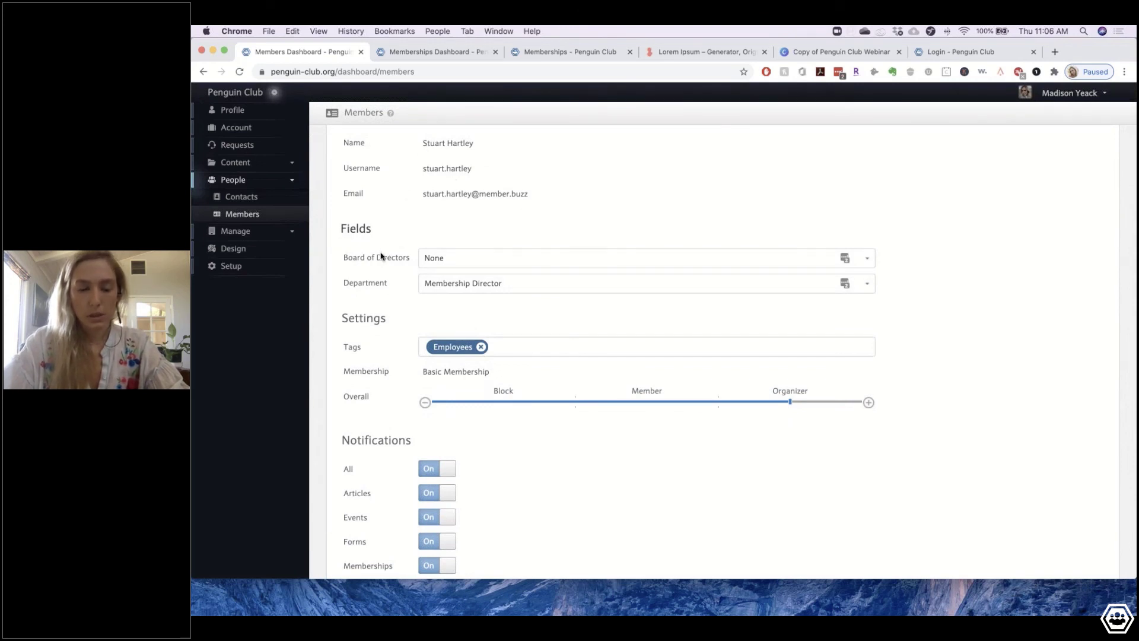
pyautogui.scroll(-3, 383, 256)
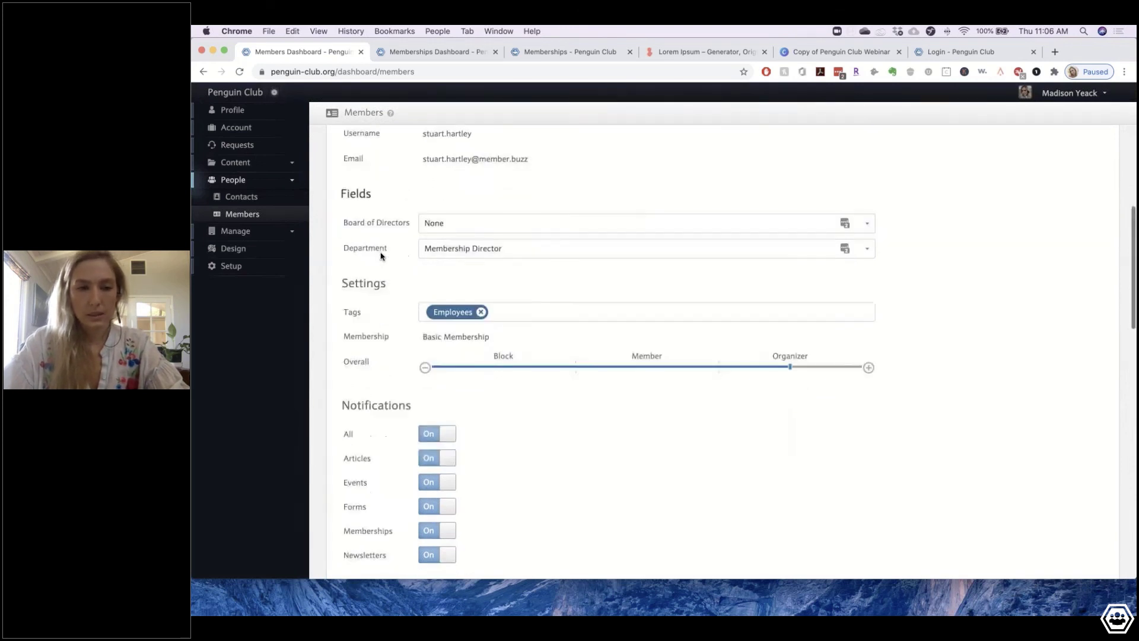
pyautogui.click(480, 301)
pyautogui.scroll(3, 407, 314)
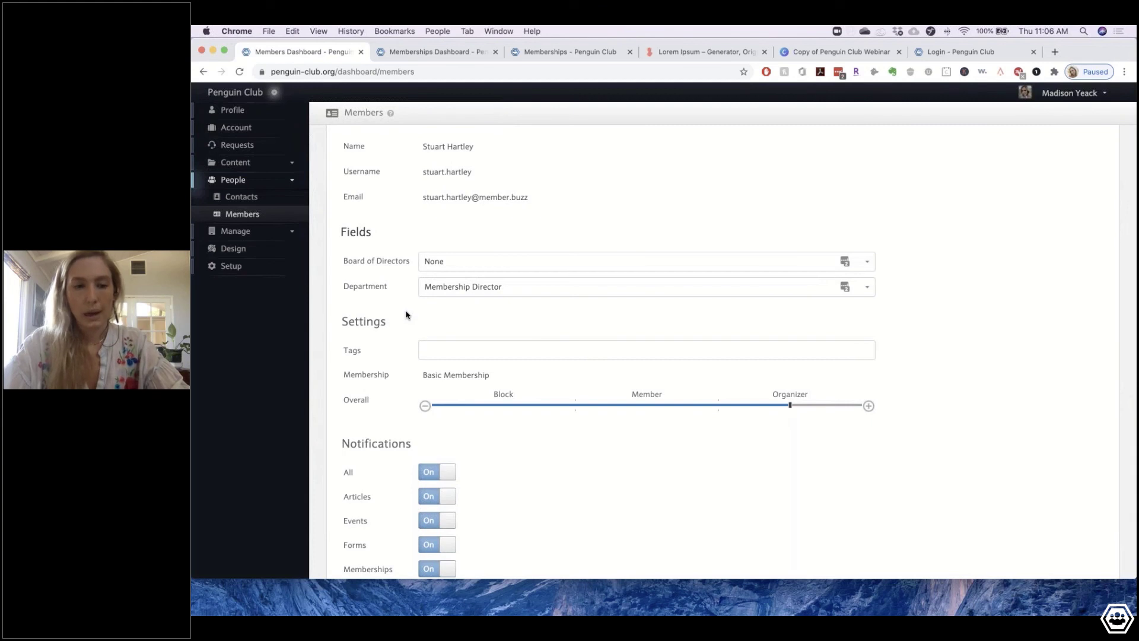
pyautogui.scroll(2, 440, 323)
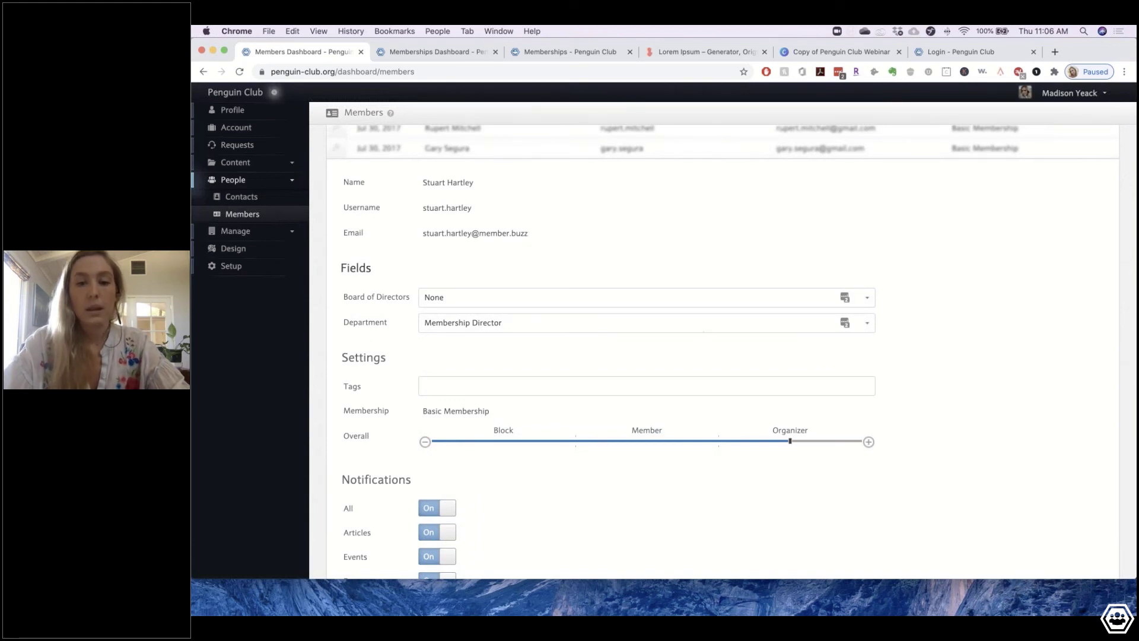
# - Switch the member's Overall level to Member, to Organizer, and back to Member
pyautogui.click(645, 441)
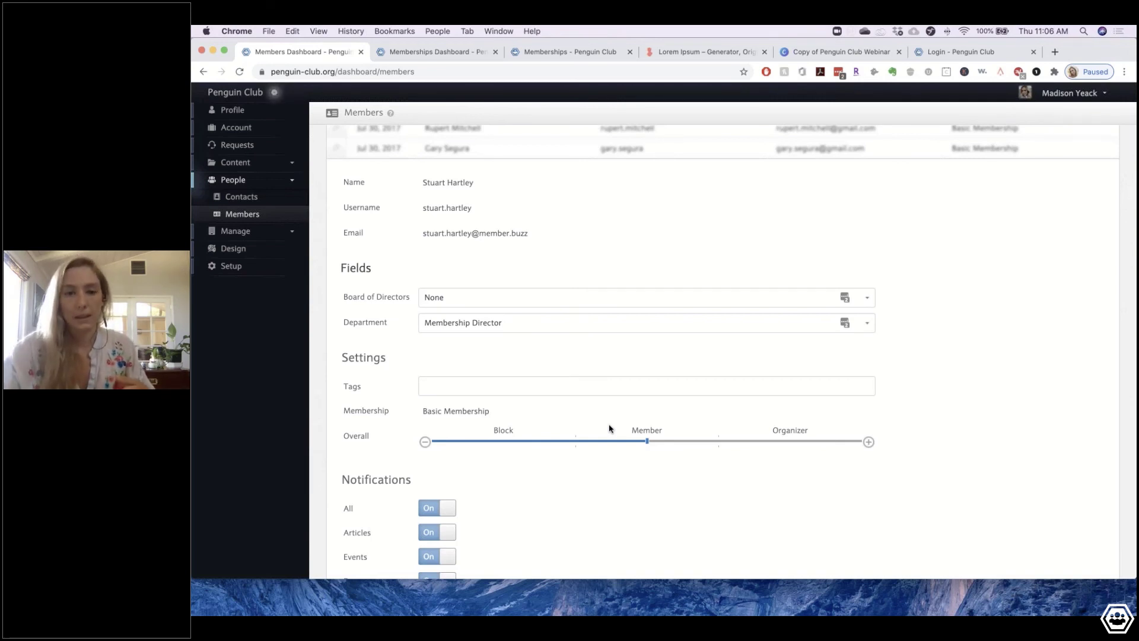
pyautogui.click(794, 442)
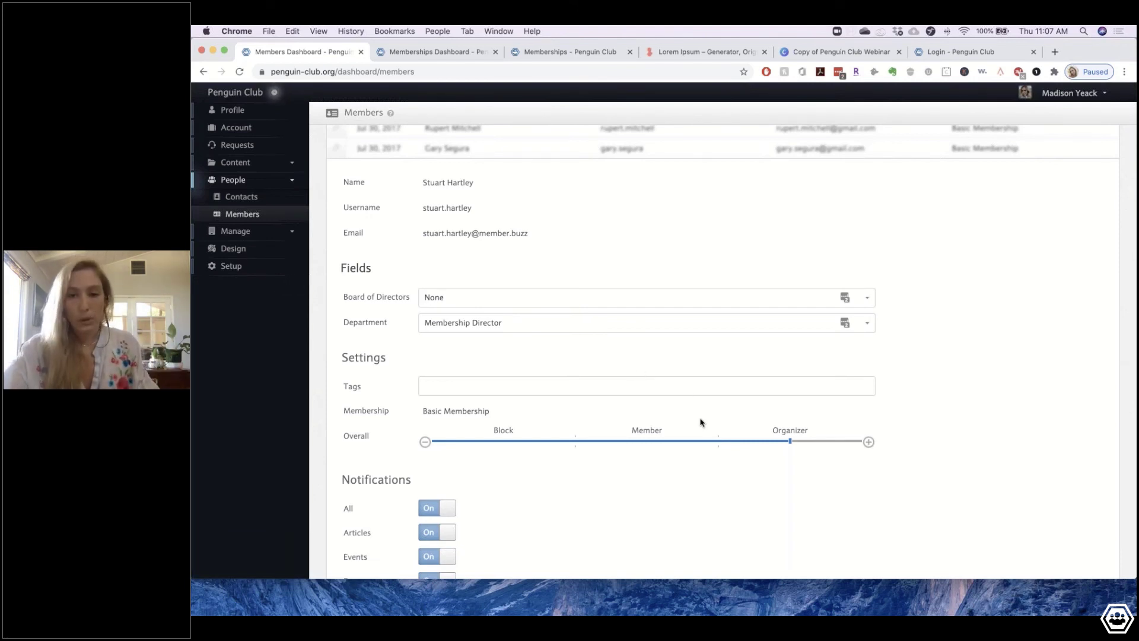
pyautogui.click(663, 445)
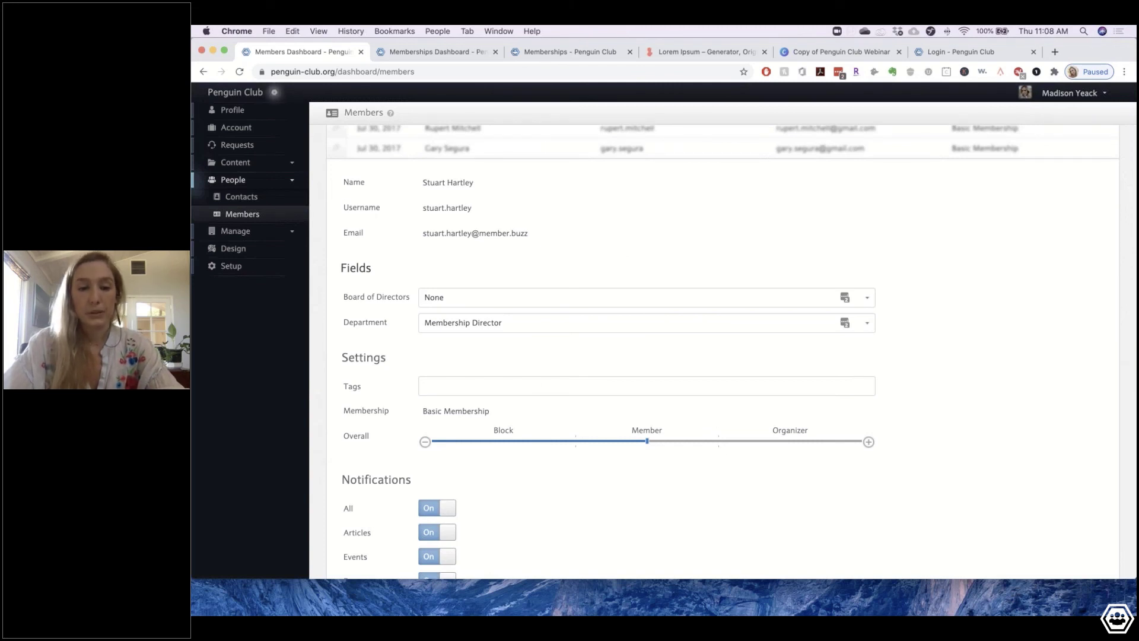
# - Review the member's Notifications settings and save the changes to the record
pyautogui.scroll(-3, 712, 350)
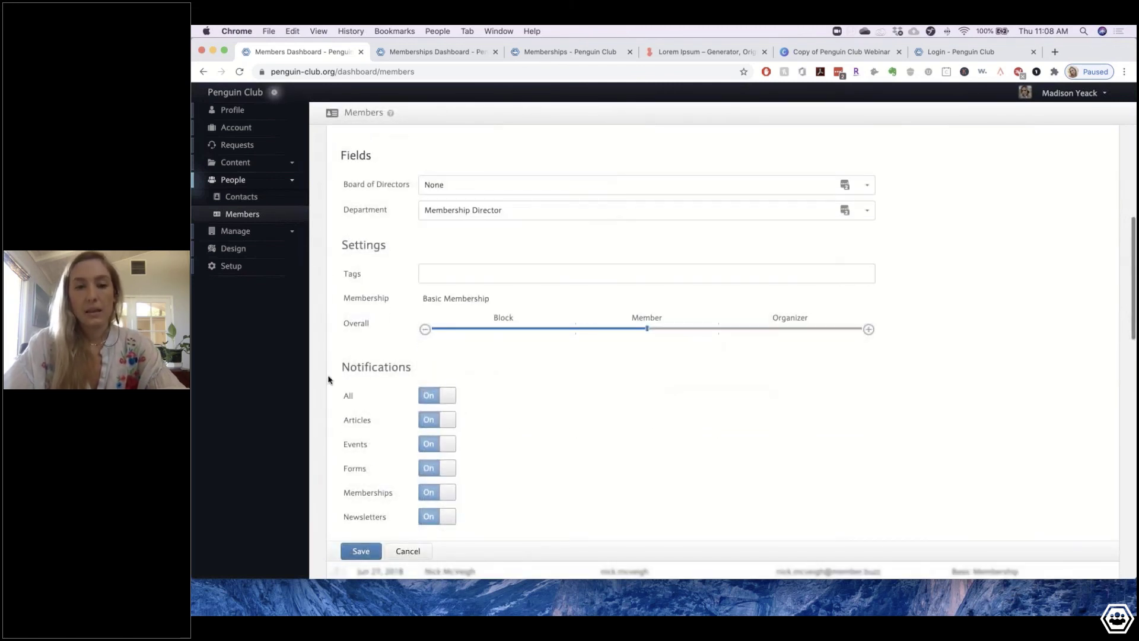
pyautogui.moveTo(430, 374); pyautogui.dragTo(341, 369)
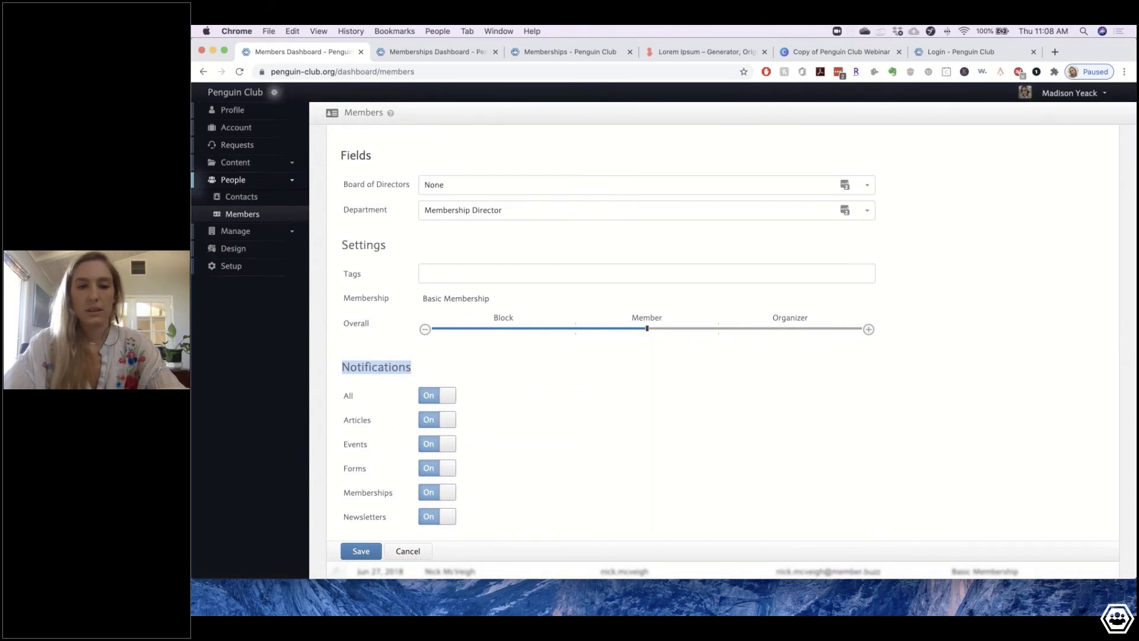
pyautogui.click(362, 552)
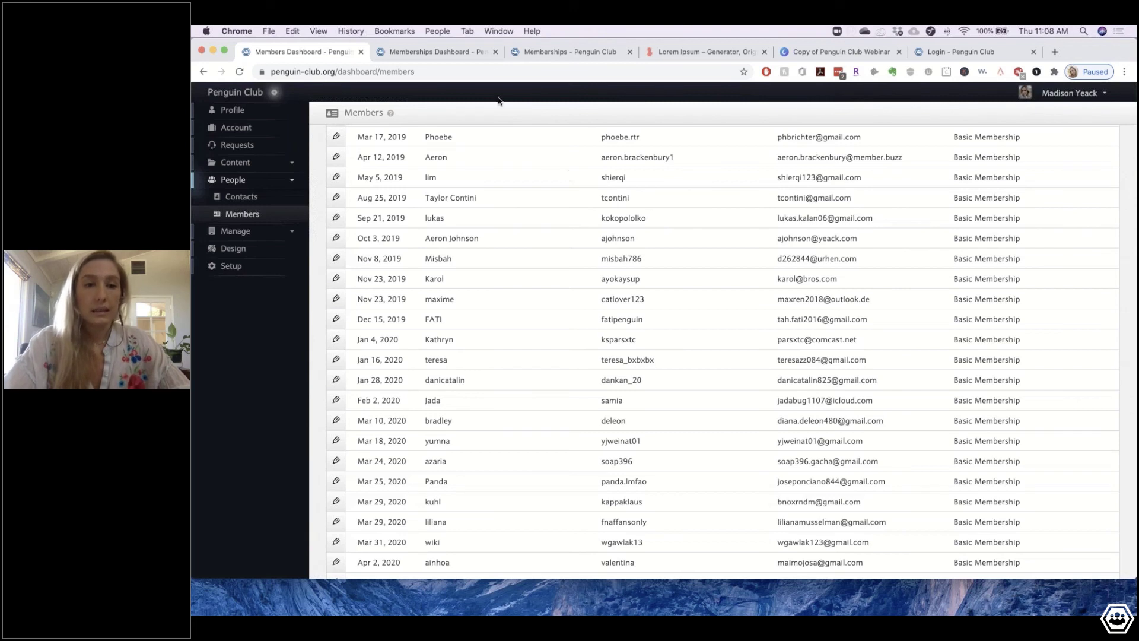
# - Add a new membership from the Memberships dashboard and name it Nestlings
pyautogui.hotkey('ctrl', 'Tab')
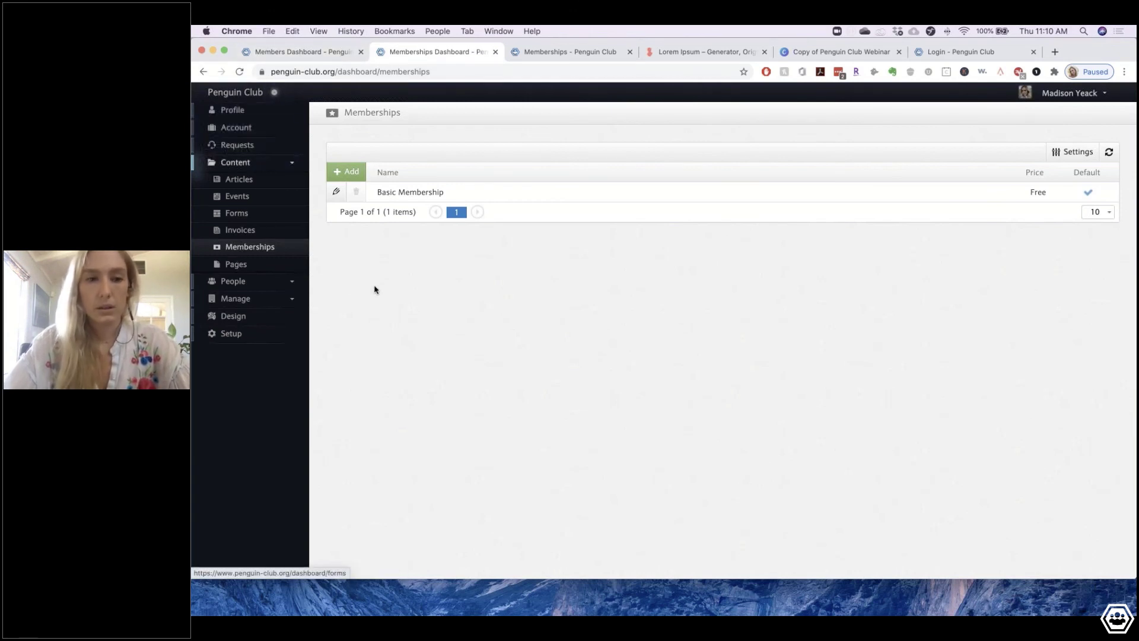
pyautogui.click(350, 174)
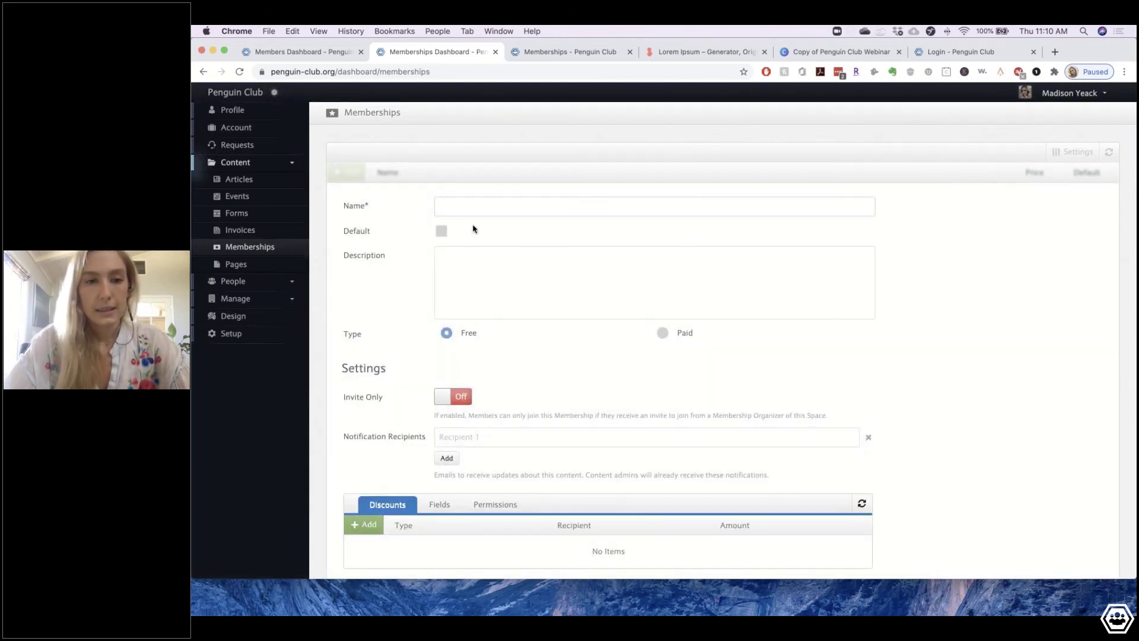
pyautogui.click(473, 208)
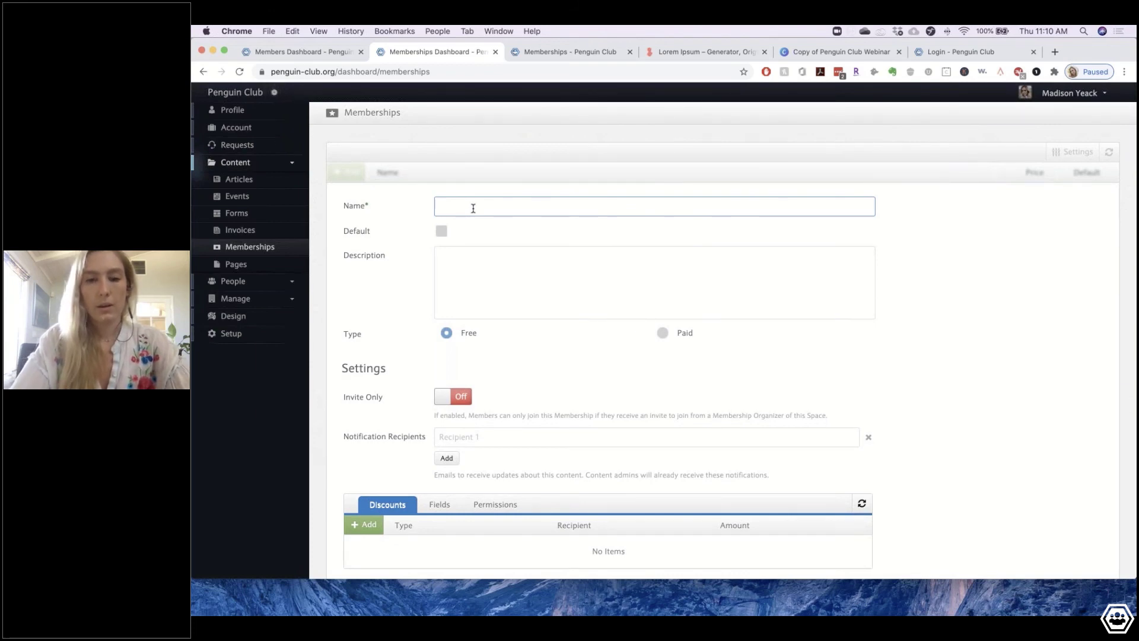
pyautogui.moveTo(564, 53); pyautogui.dragTo(608, 53)
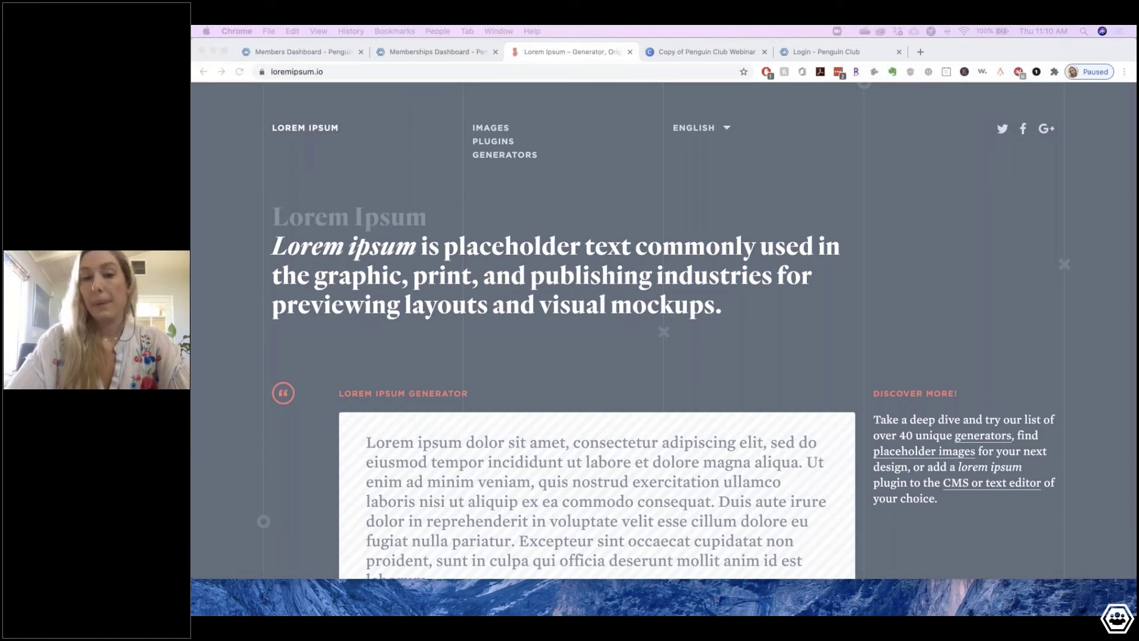
pyautogui.click(416, 52)
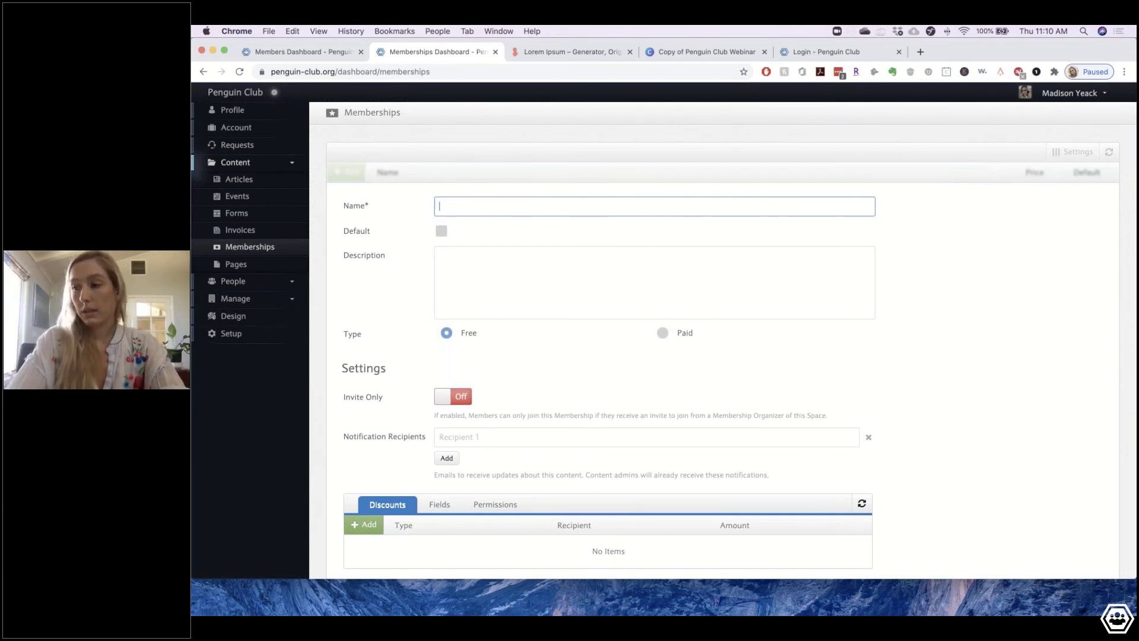
pyautogui.write('Nestling')
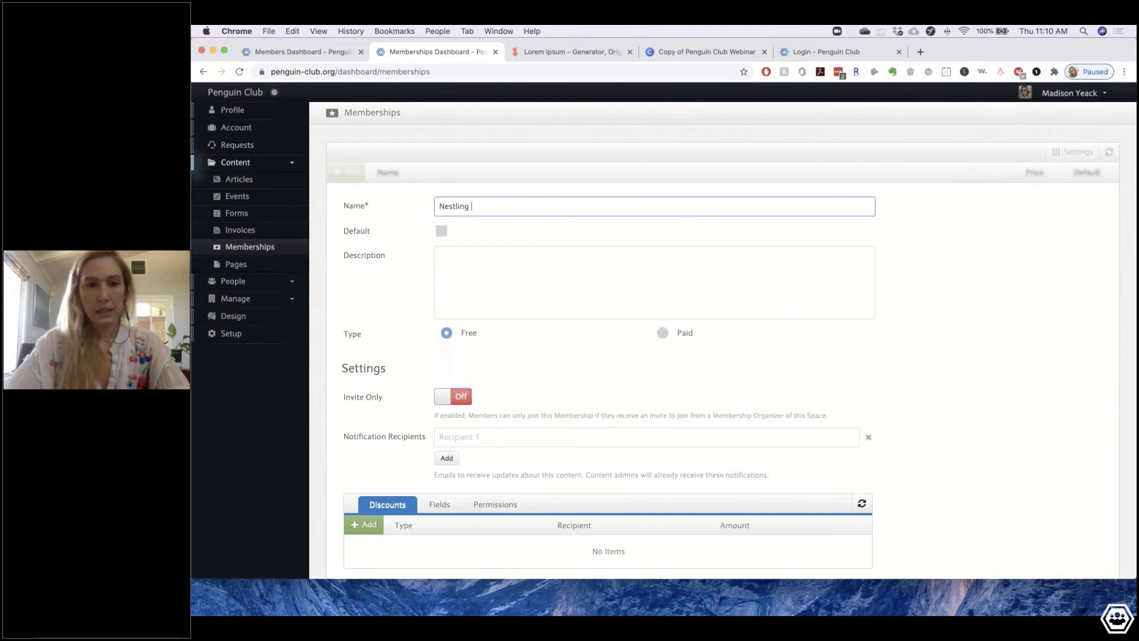
pyautogui.write('s')
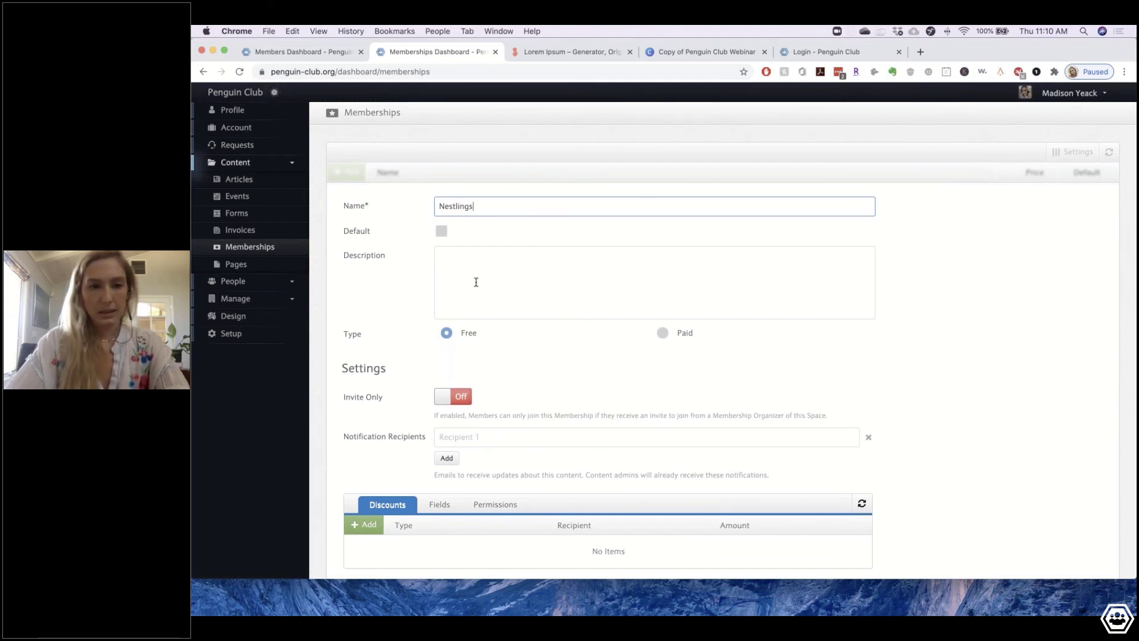
# - Enter the membership description "For the young penguins who are just getting started in the world."
pyautogui.click(476, 273)
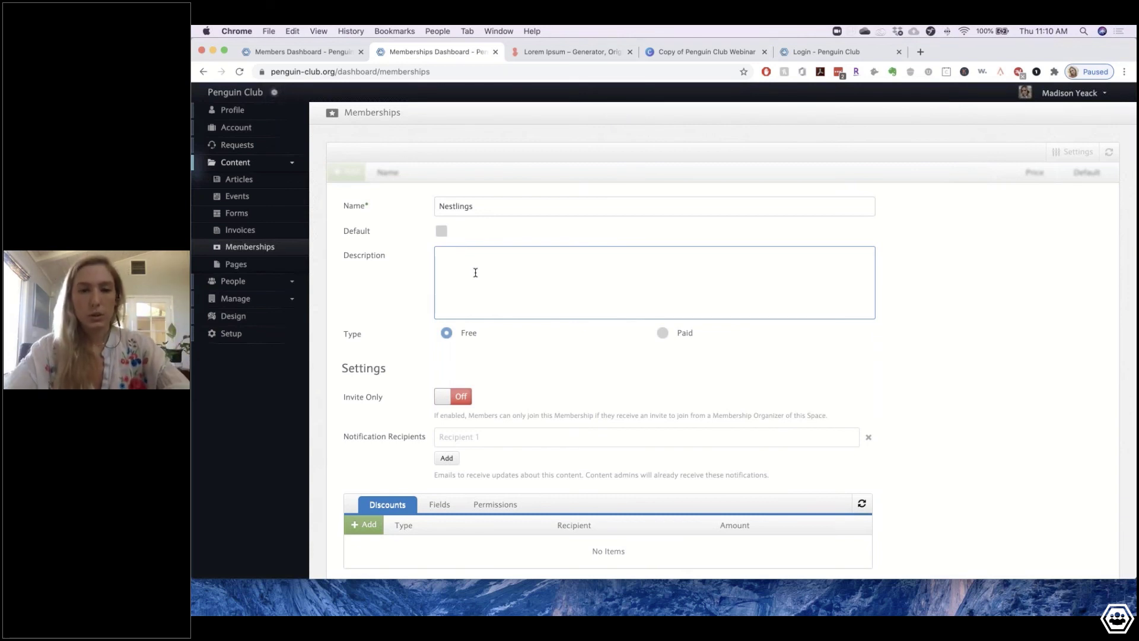
pyautogui.write('or t')
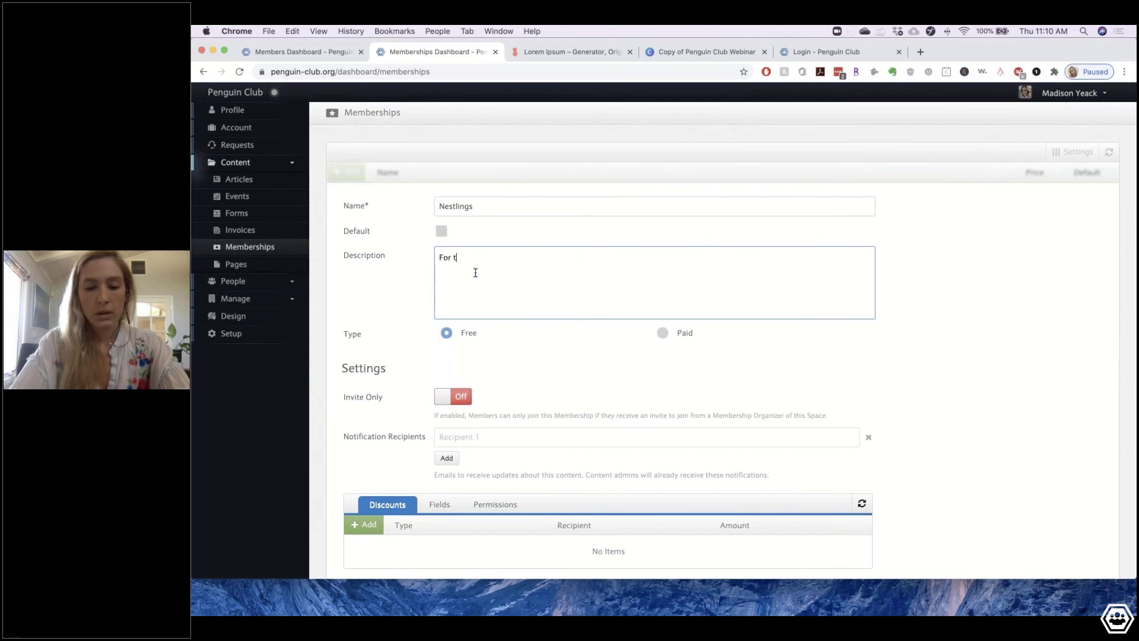
pyautogui.write('he youn p')
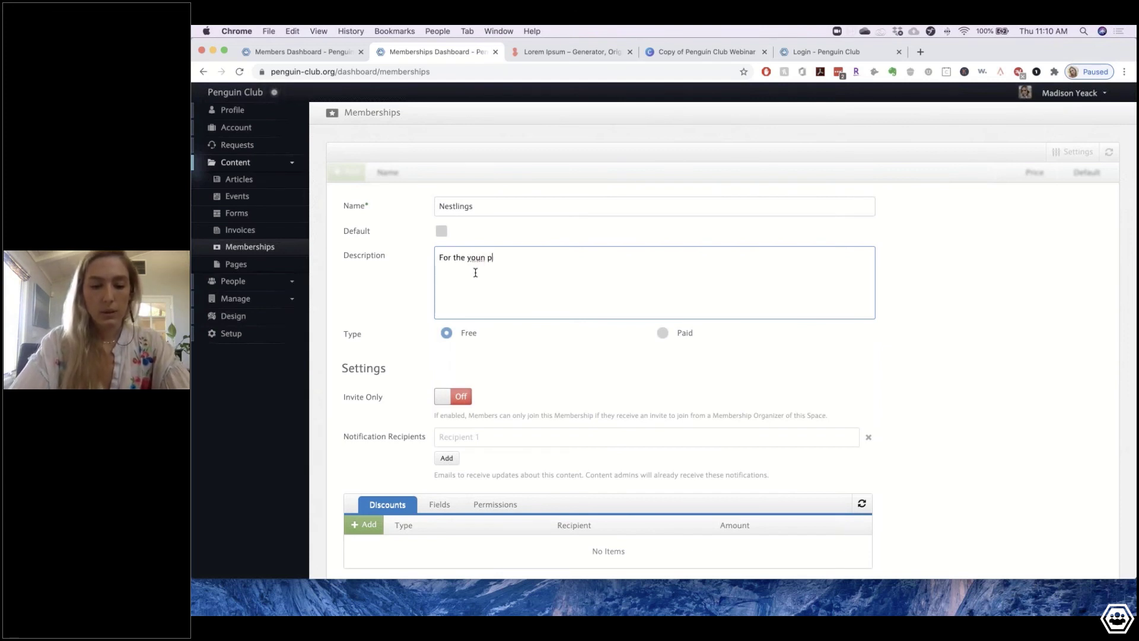
pyautogui.write('enguins wh')
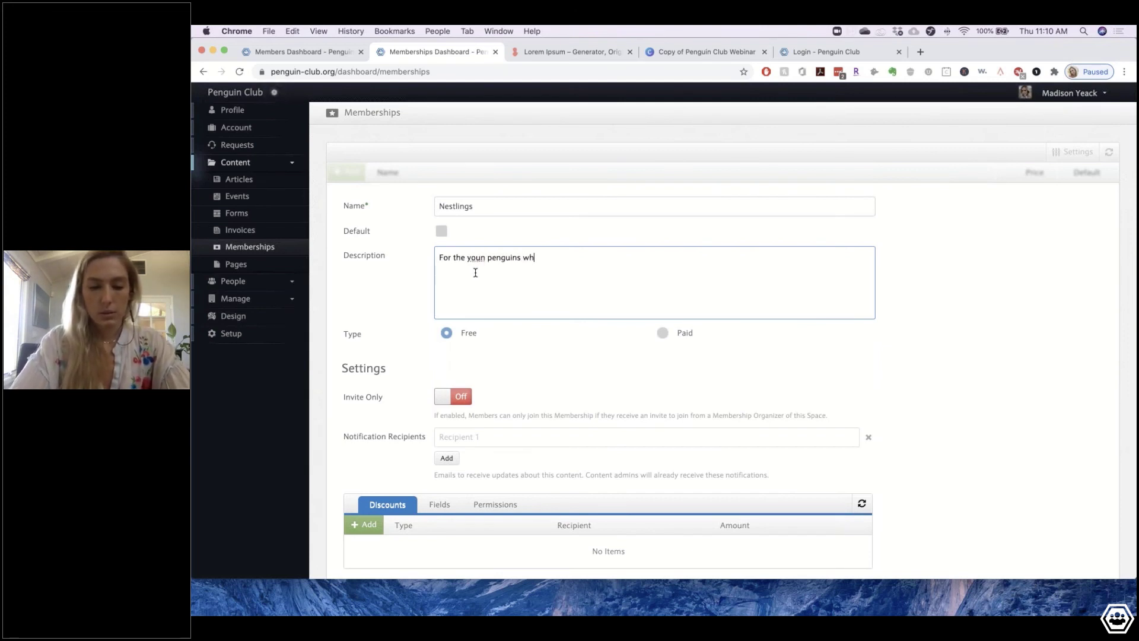
pyautogui.write('o are just get')
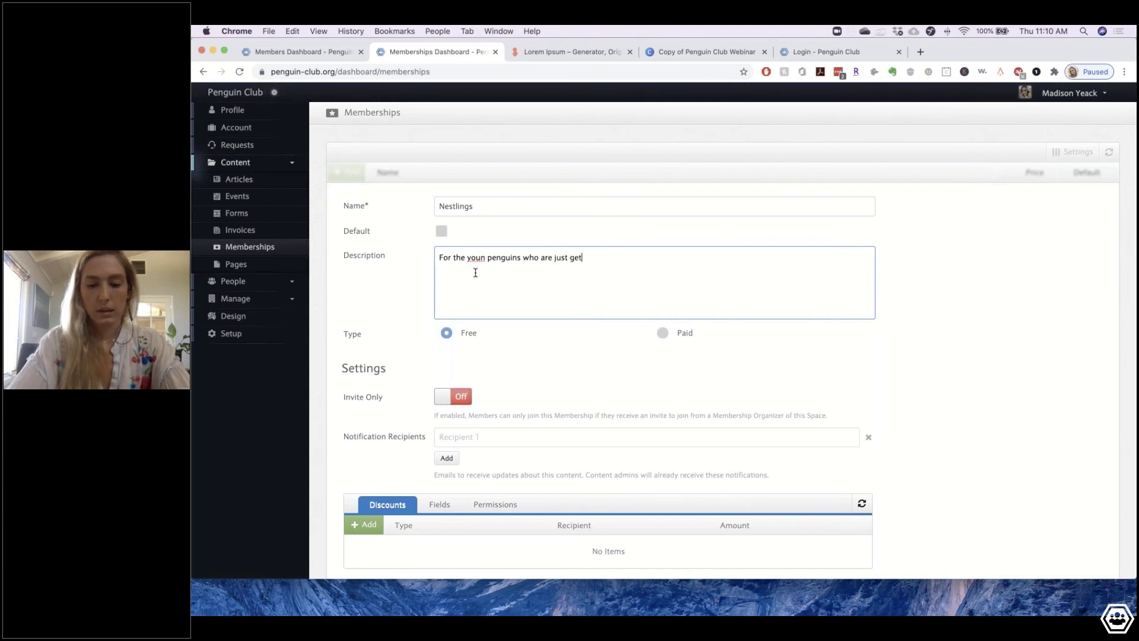
pyautogui.write('ting started in the worl')
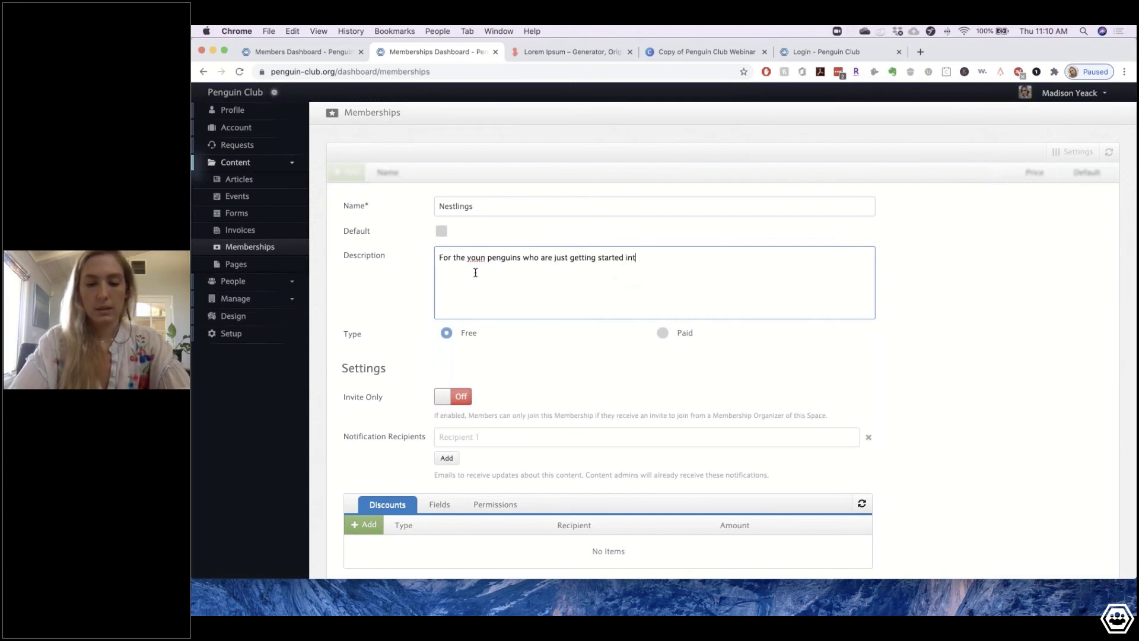
pyautogui.write('d,')
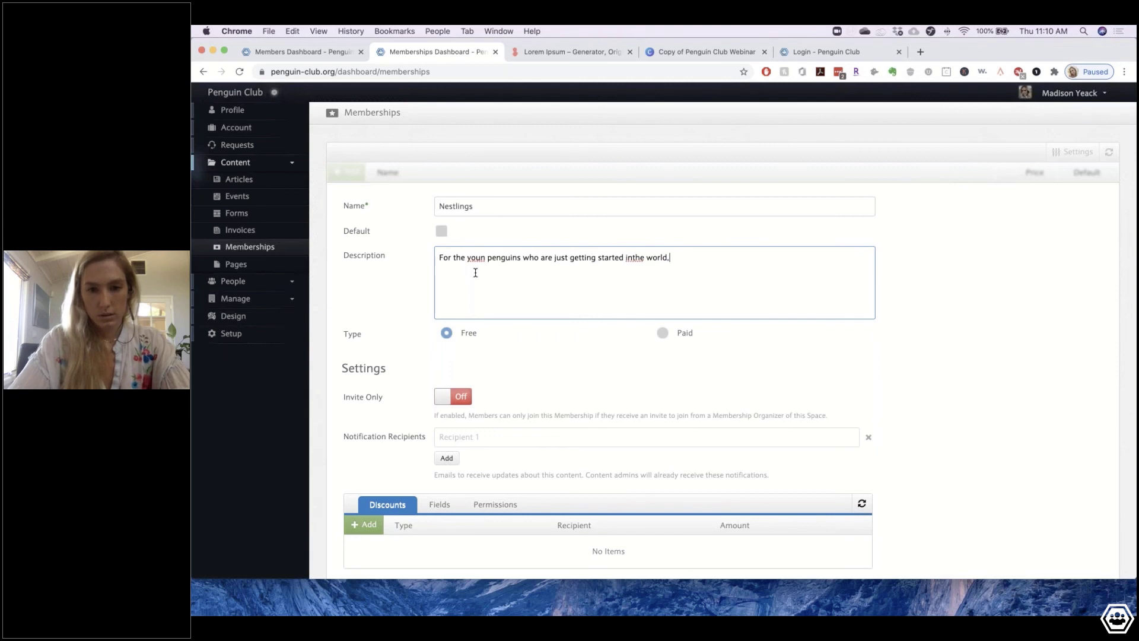
pyautogui.click(633, 258)
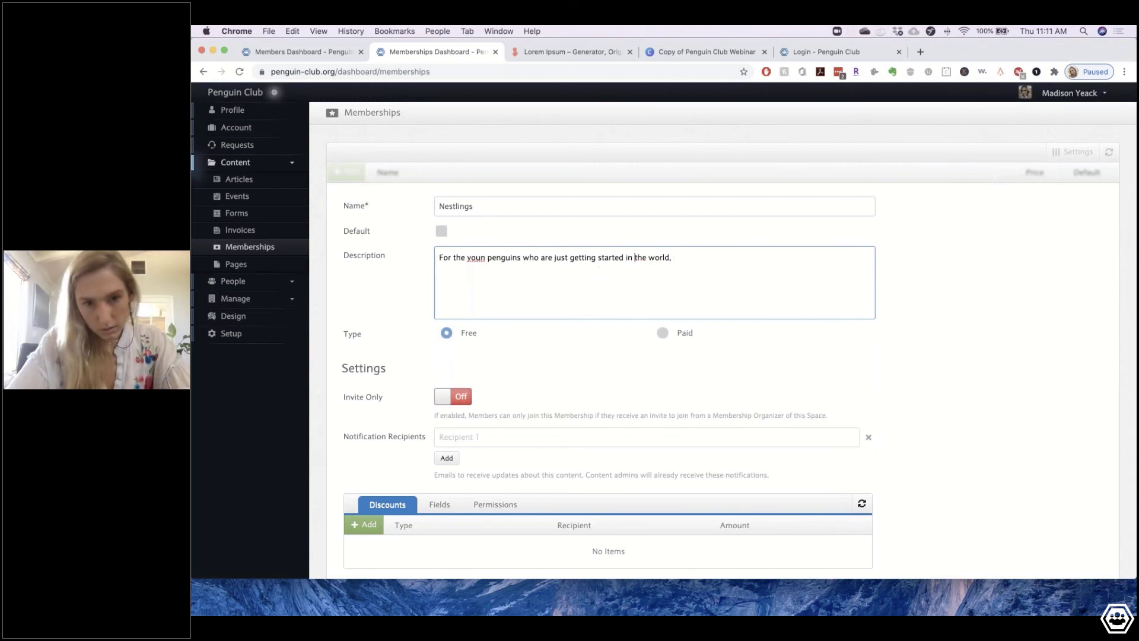
pyautogui.click(485, 258)
pyautogui.write('g')
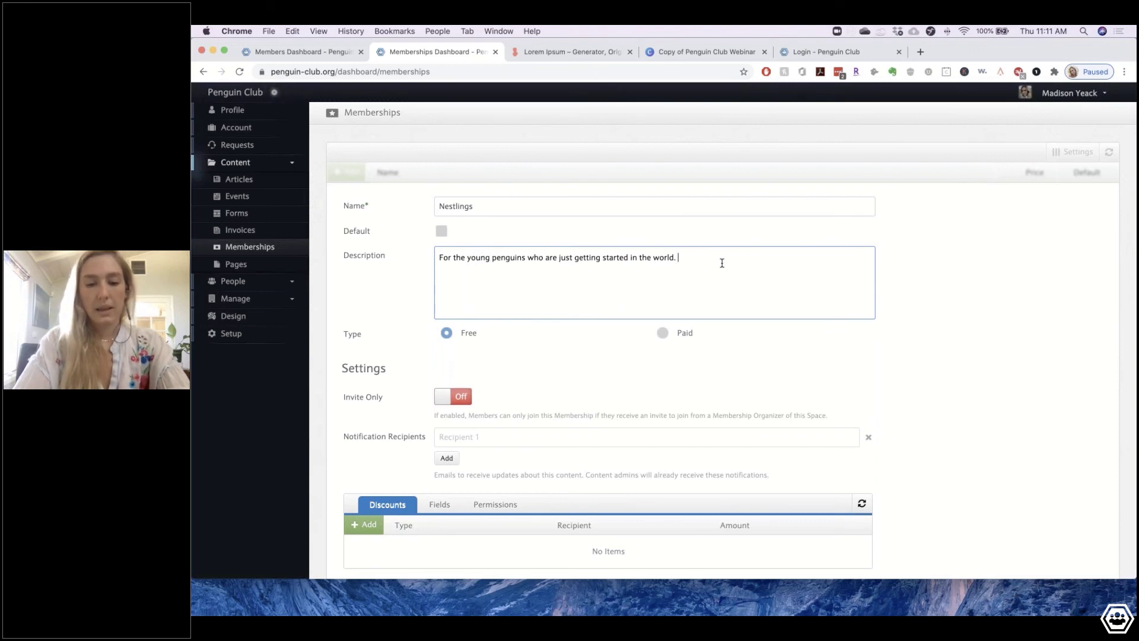
pyautogui.write('50%')
pyautogui.press('BackSpace')
pyautogui.press('BackSpace')
pyautogui.press('BackSpace')
pyautogui.press('BackSpace')
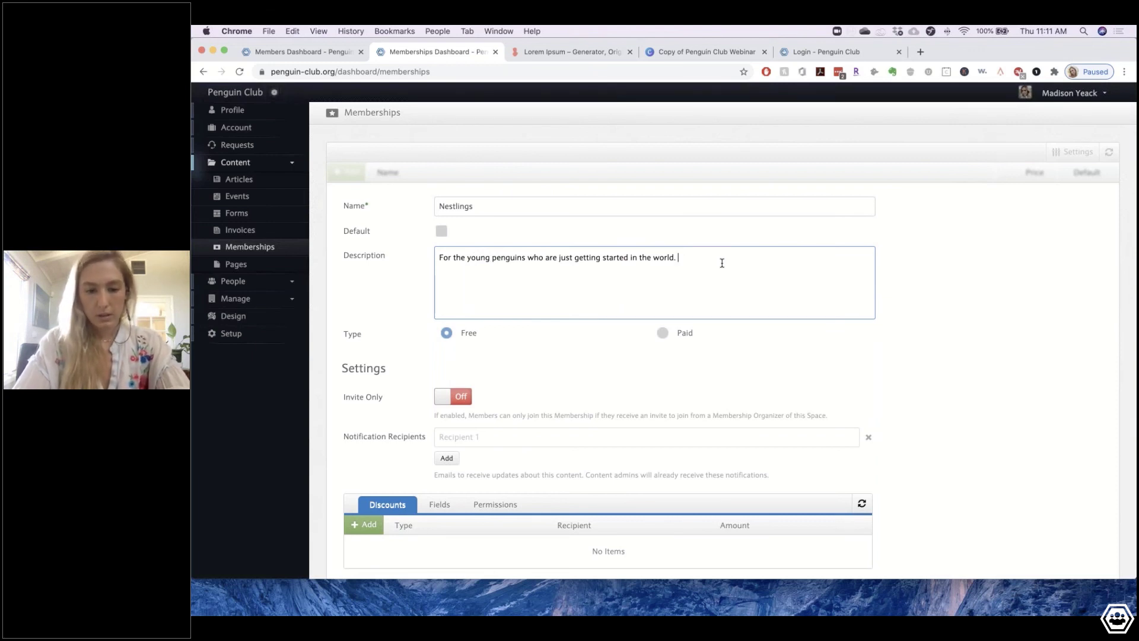
# - Add the sentence "Discounts on all Events and Merchandise." to the end of the membership description
pyautogui.write('Discounts o')
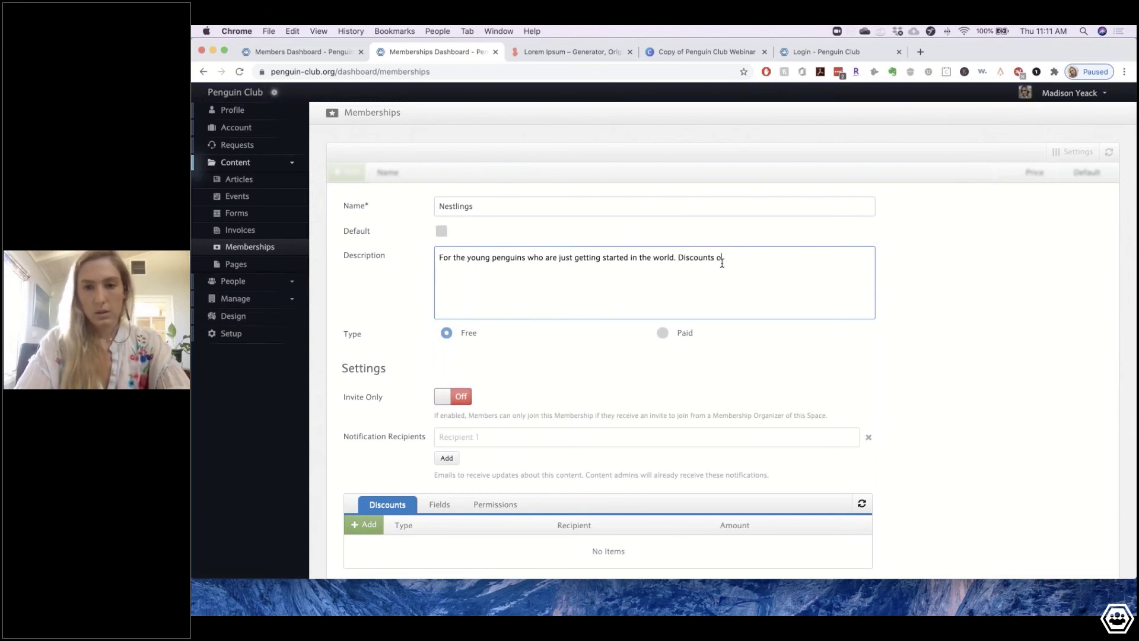
pyautogui.write('n all Events and ')
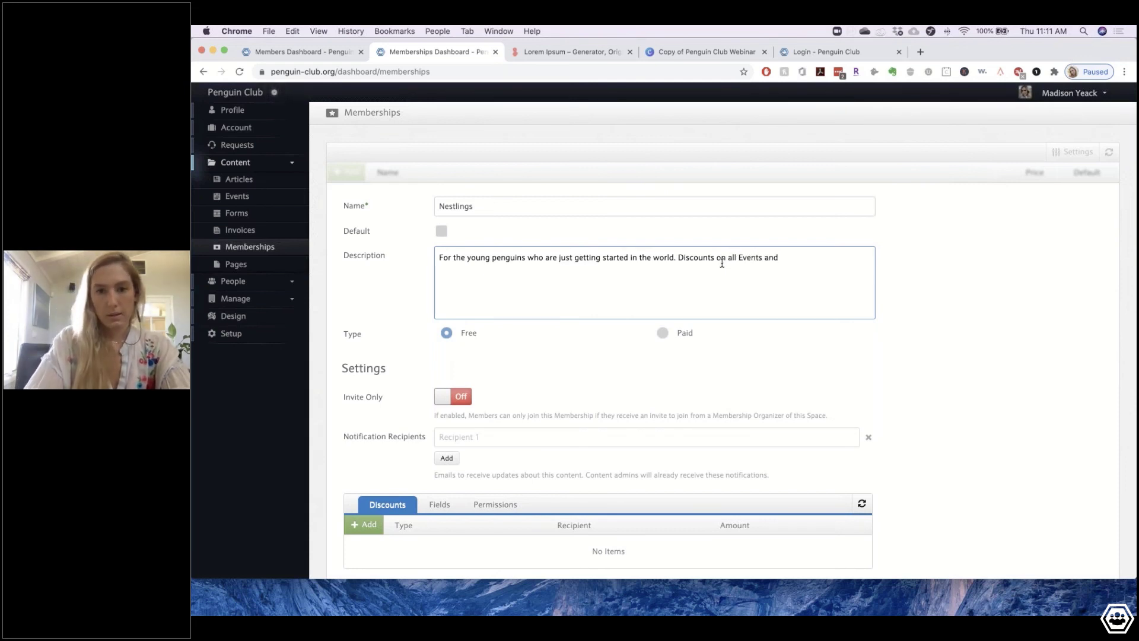
pyautogui.write('Merchan')
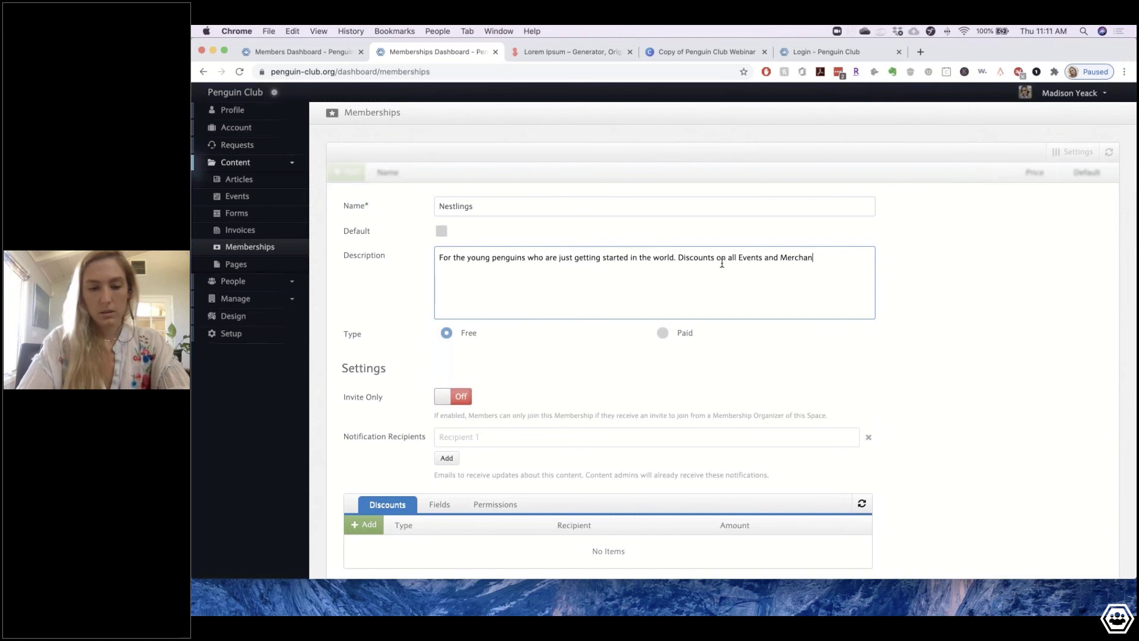
pyautogui.write('dise.')
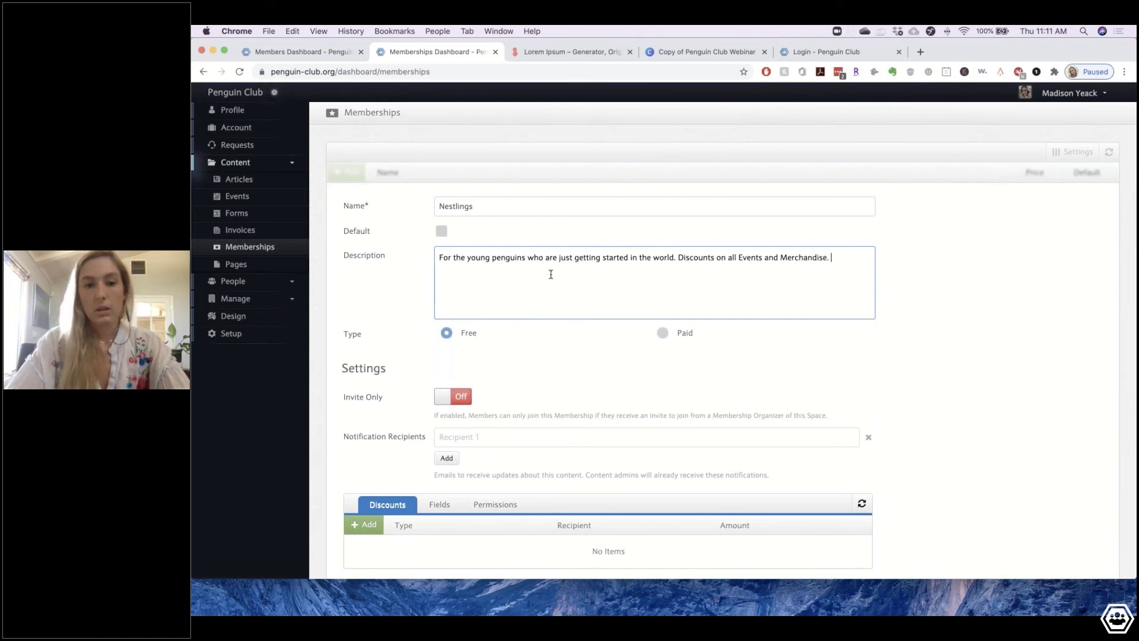
# - Make the membership Paid at $50.00 with a Monthly timeframe and turn on Auto Renew Receipt
pyautogui.click(664, 334)
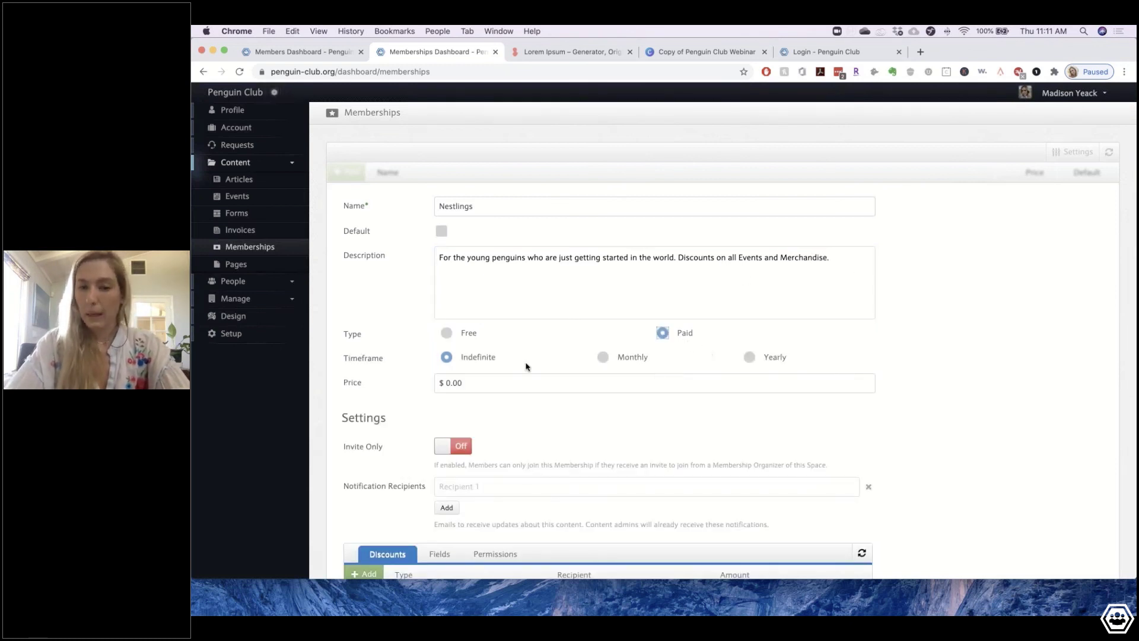
pyautogui.click(447, 382)
pyautogui.write('5')
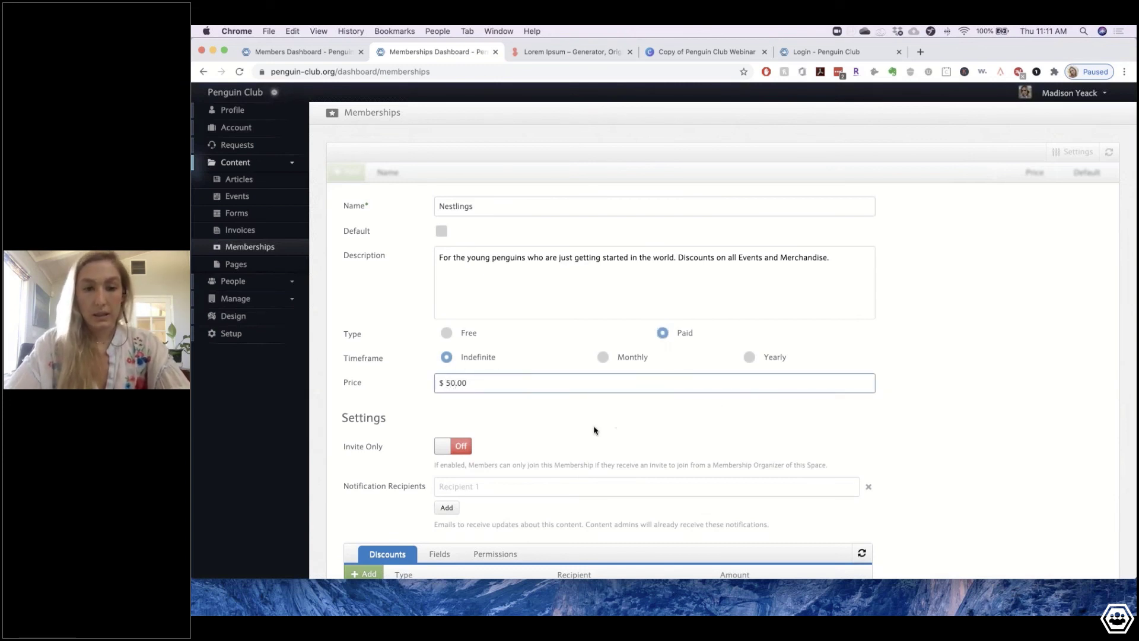
pyautogui.click(594, 427)
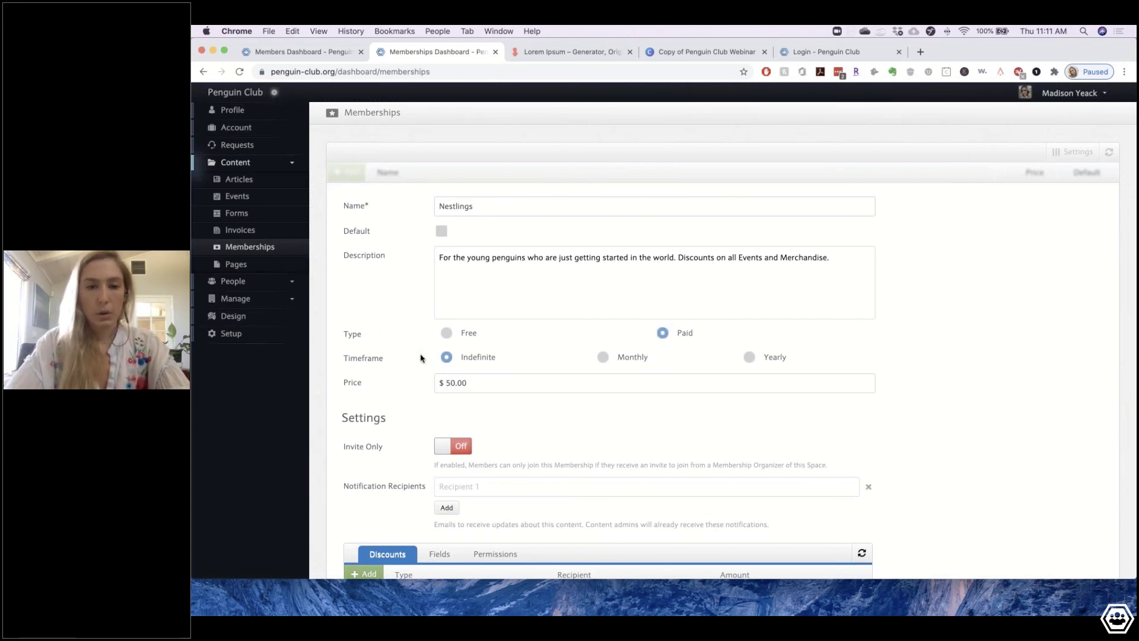
pyautogui.click(608, 357)
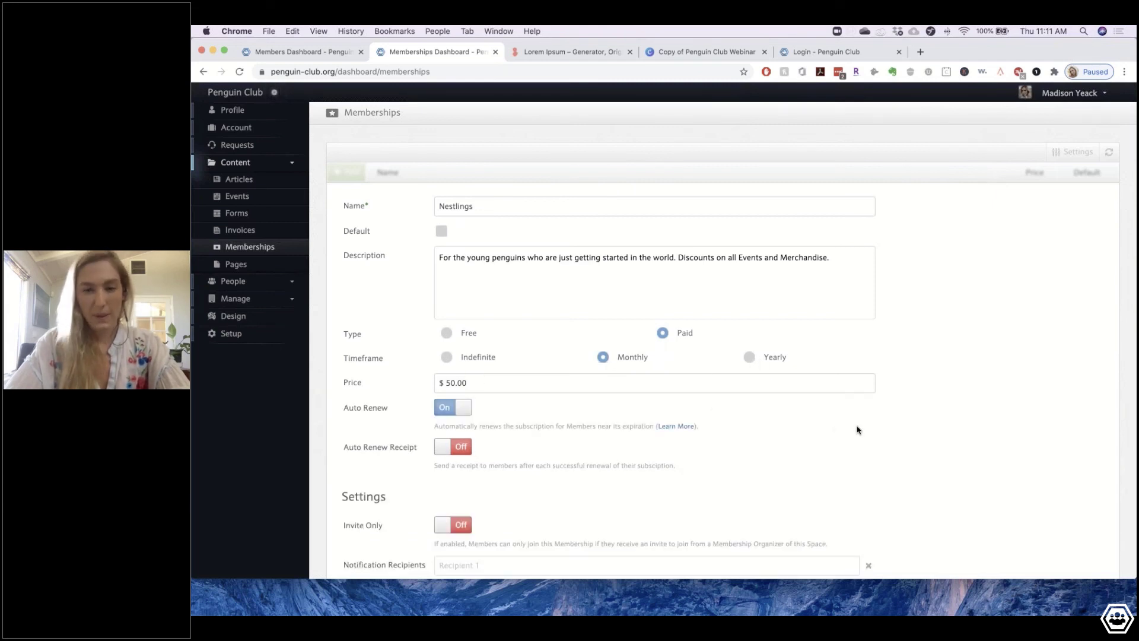
pyautogui.scroll(-3, 857, 429)
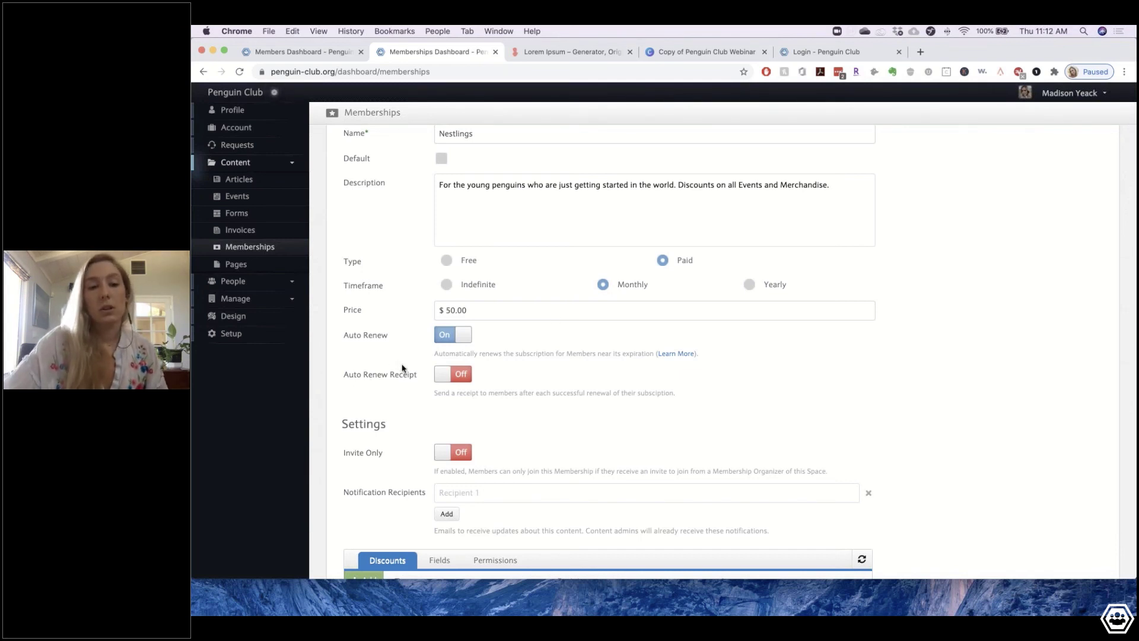
pyautogui.click(444, 374)
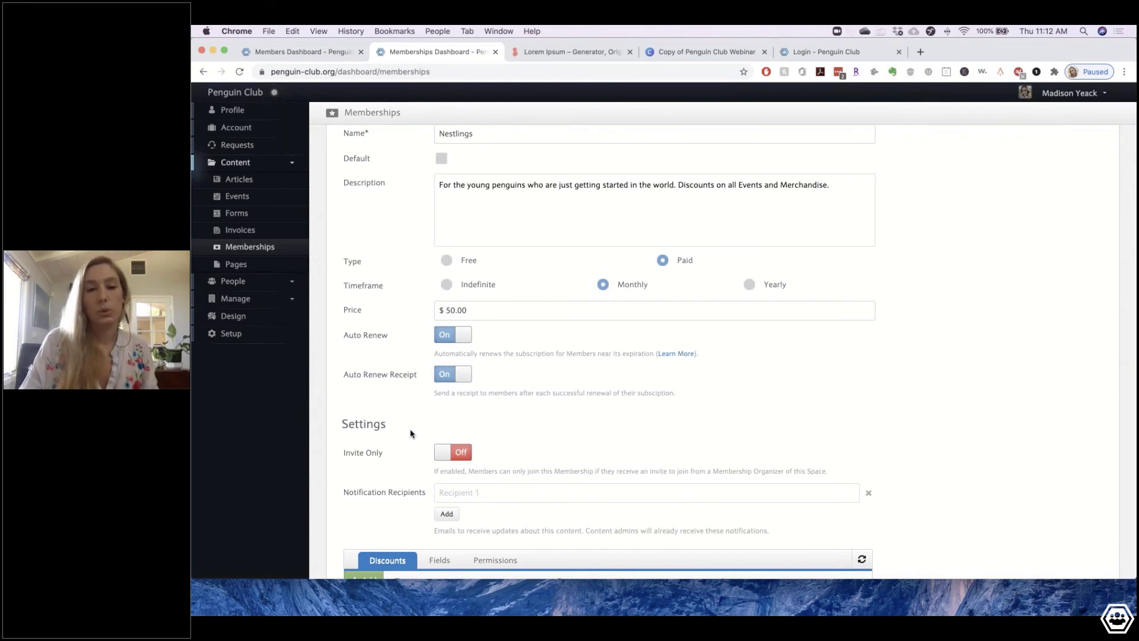
# - Start a new discount for the Nestlings membership and make it non-stackable
pyautogui.scroll(-2, 411, 433)
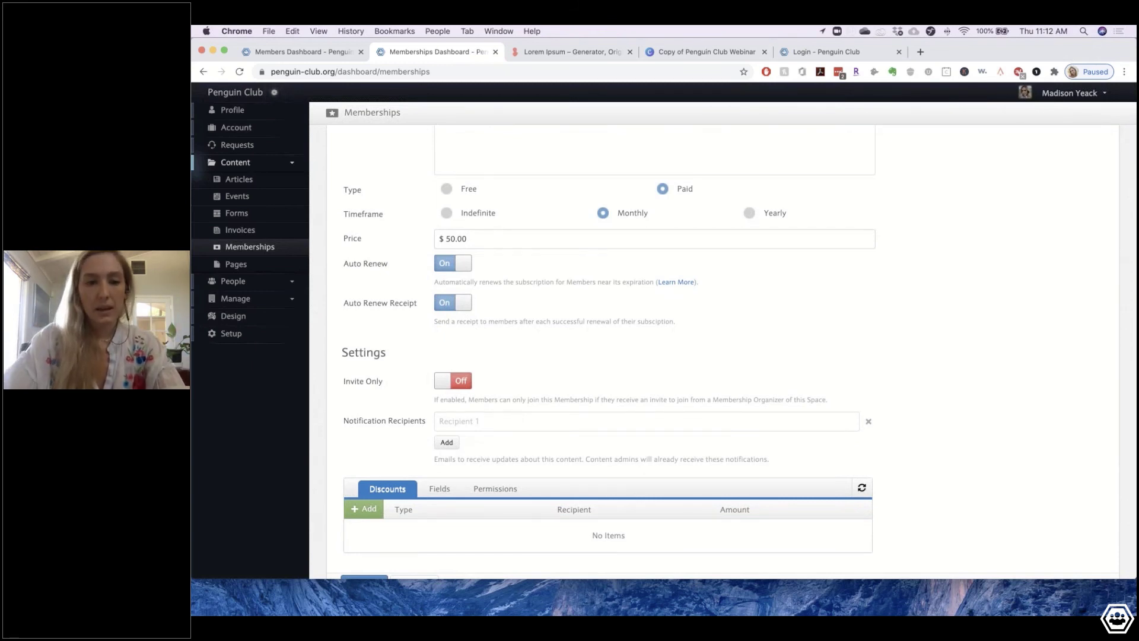
pyautogui.scroll(-2, 534, 436)
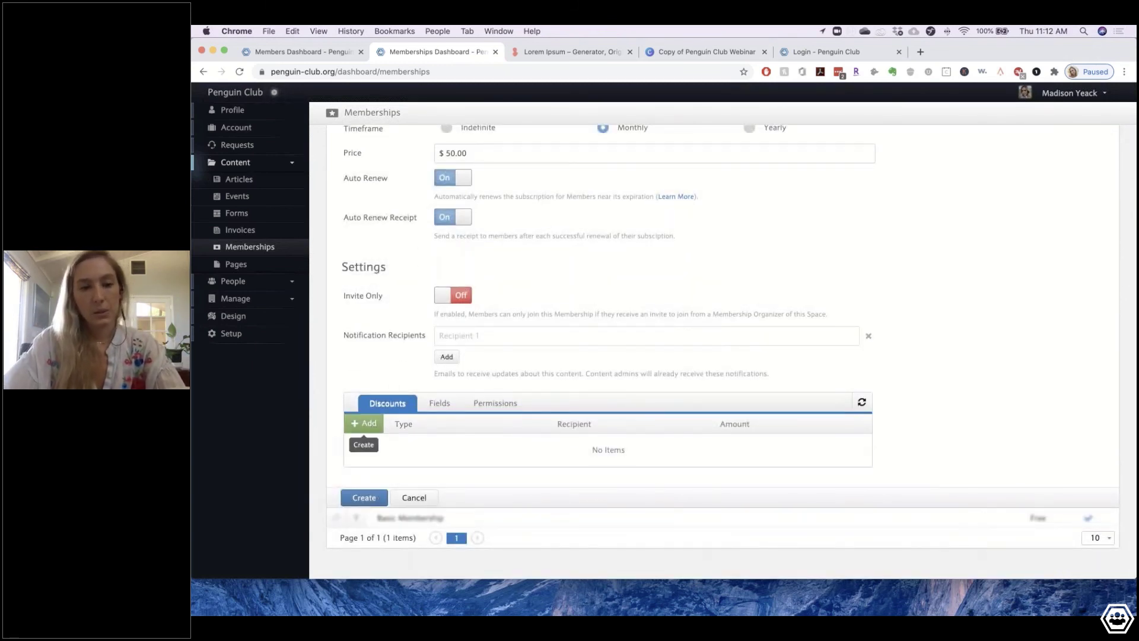
pyautogui.click(364, 423)
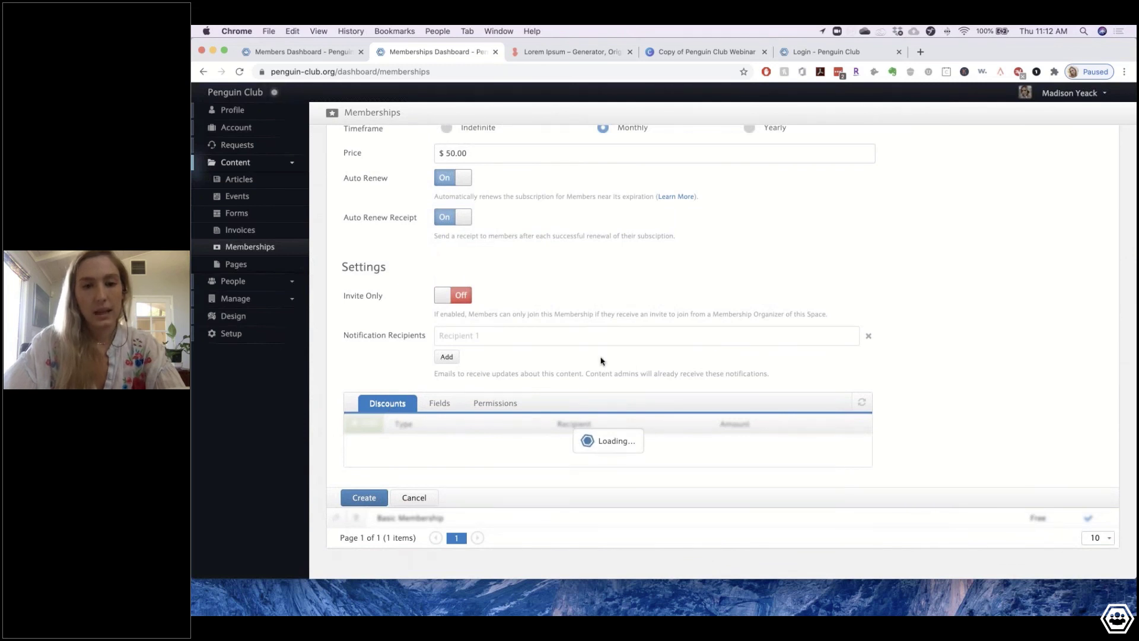
pyautogui.scroll(4, 601, 361)
pyautogui.scroll(-4, 600, 361)
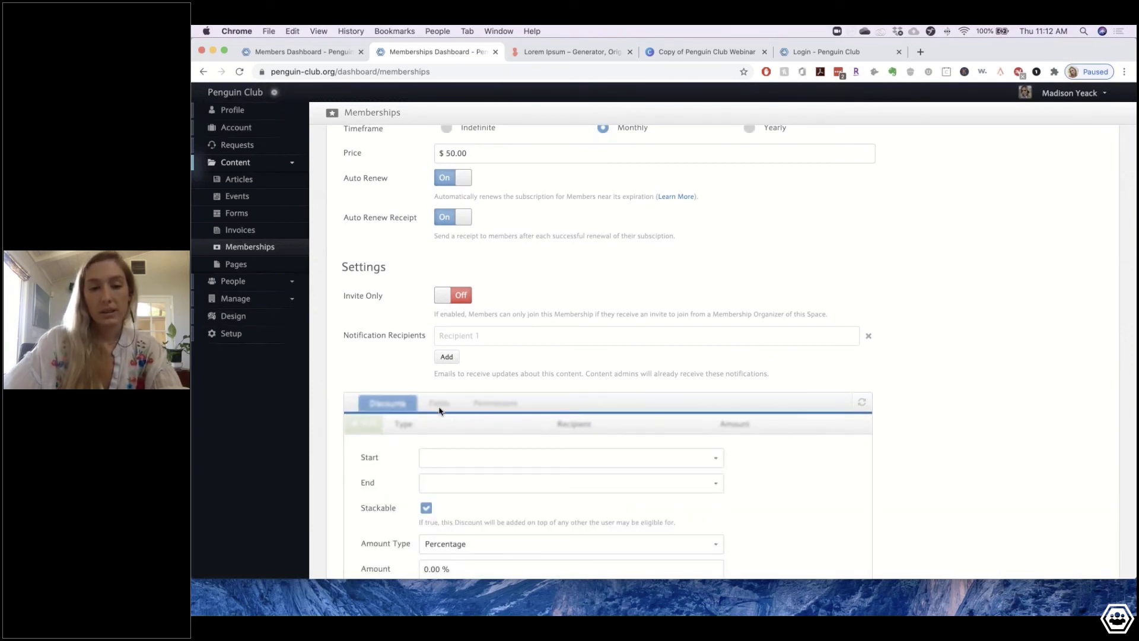
pyautogui.scroll(-3, 440, 410)
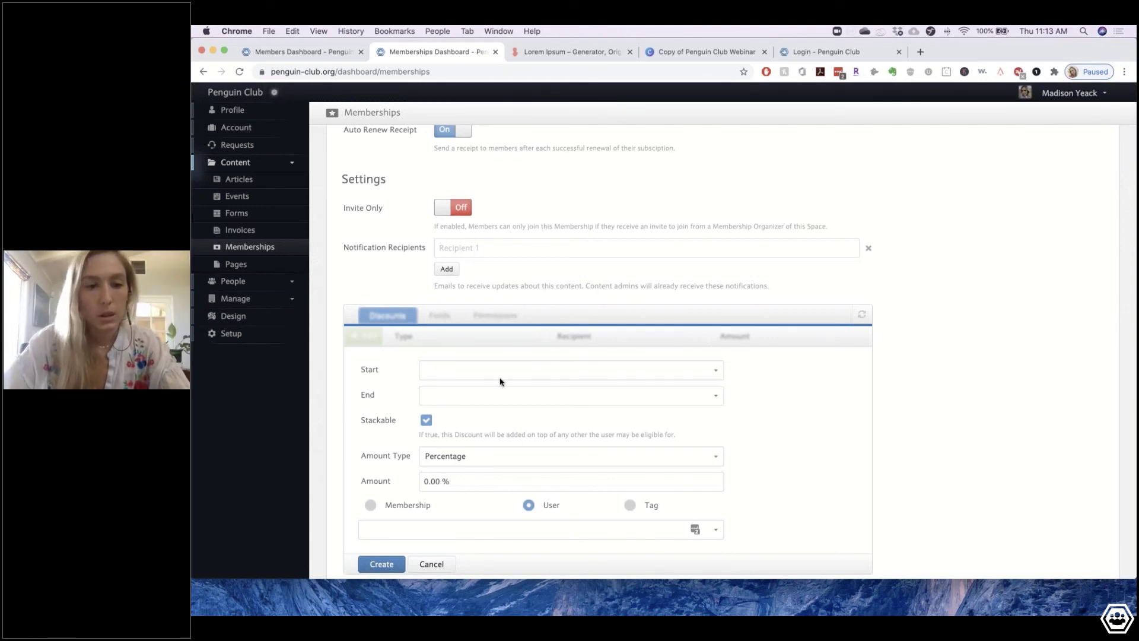
pyautogui.click(475, 370)
pyautogui.click(365, 389)
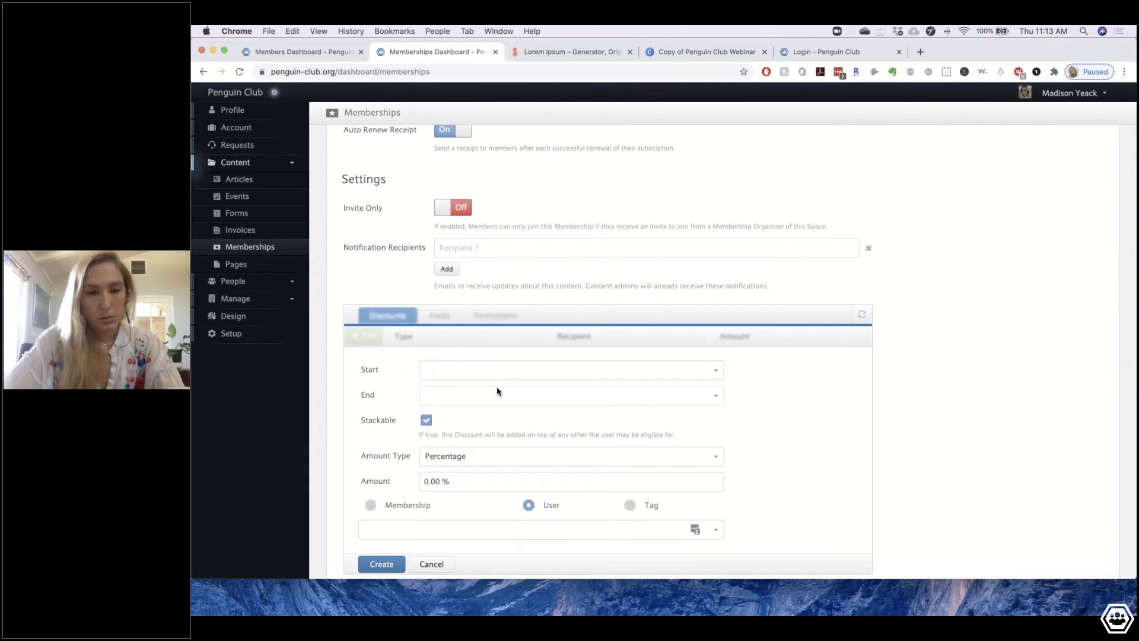
pyautogui.click(426, 420)
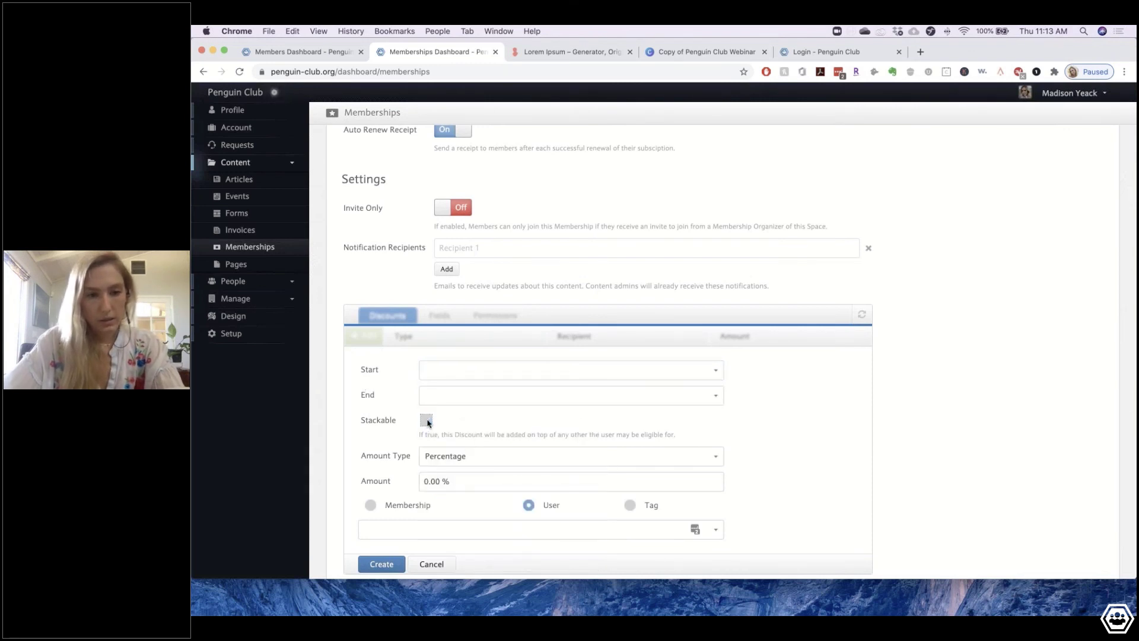
# - Set the discount amount to 50.00 % and make it apply to a Tag
pyautogui.scroll(-2, 526, 462)
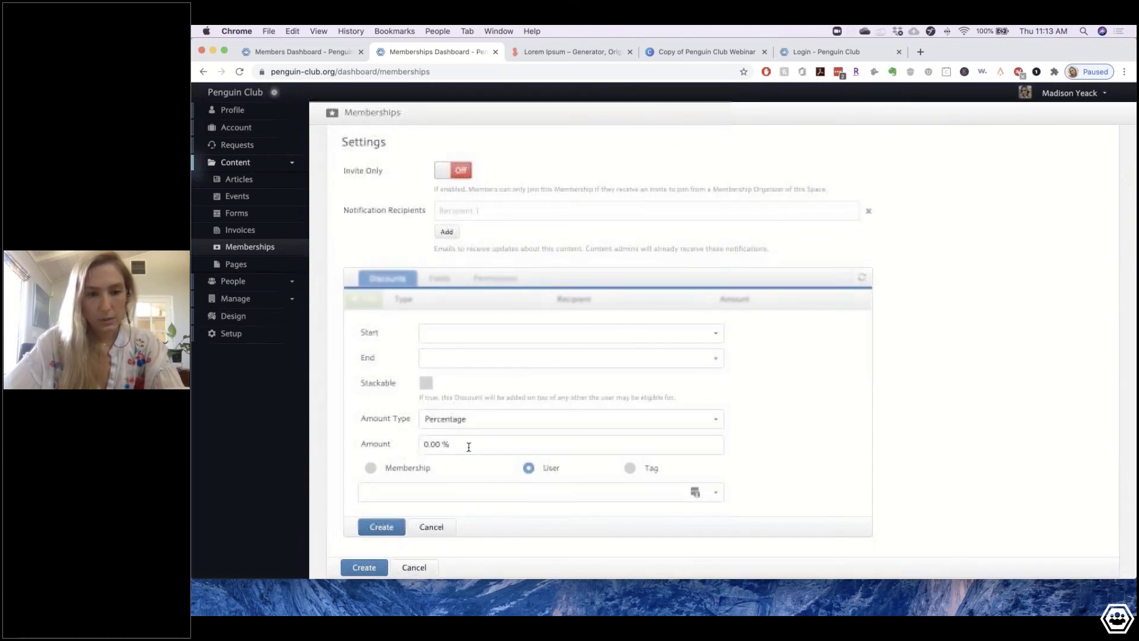
pyautogui.click(476, 444)
pyautogui.write('50')
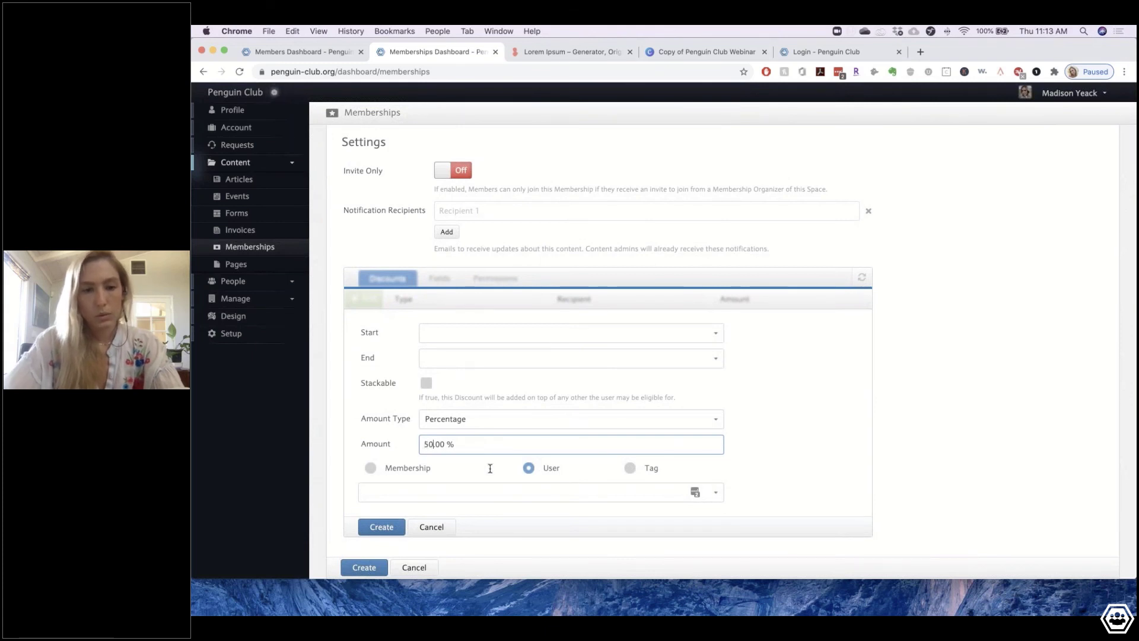
pyautogui.click(455, 462)
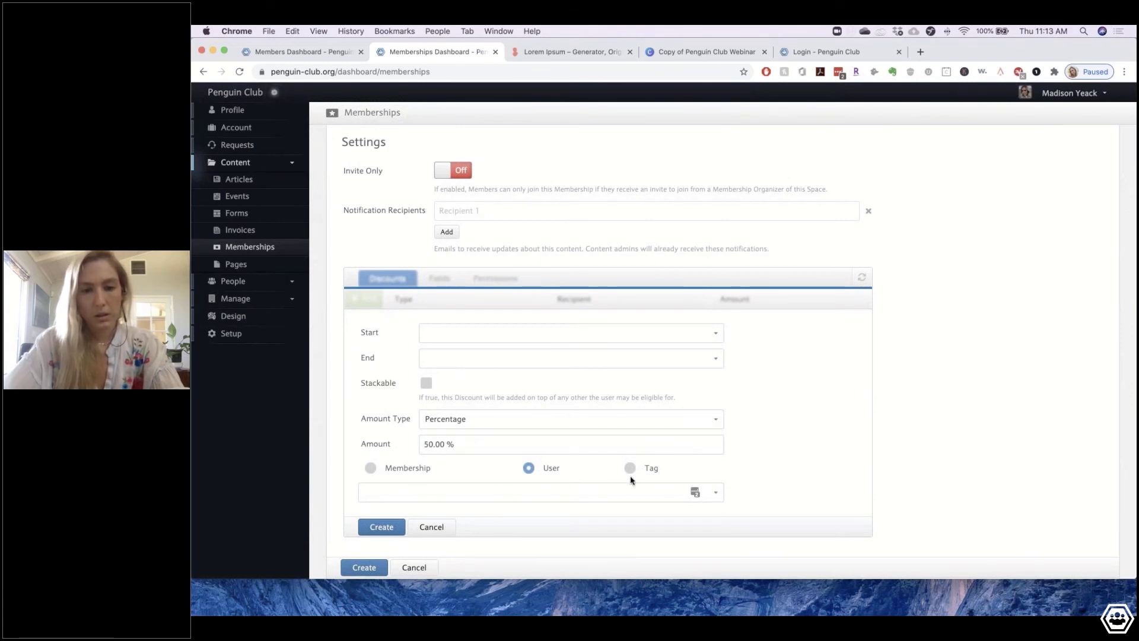
pyautogui.click(629, 469)
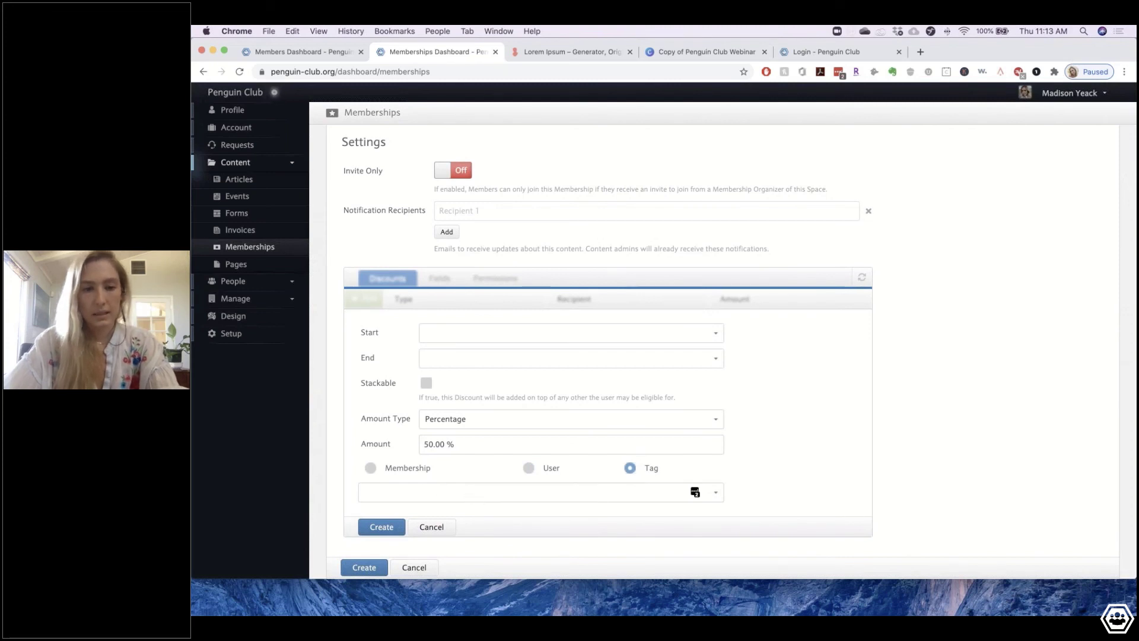
pyautogui.click(522, 492)
pyautogui.write('Under')
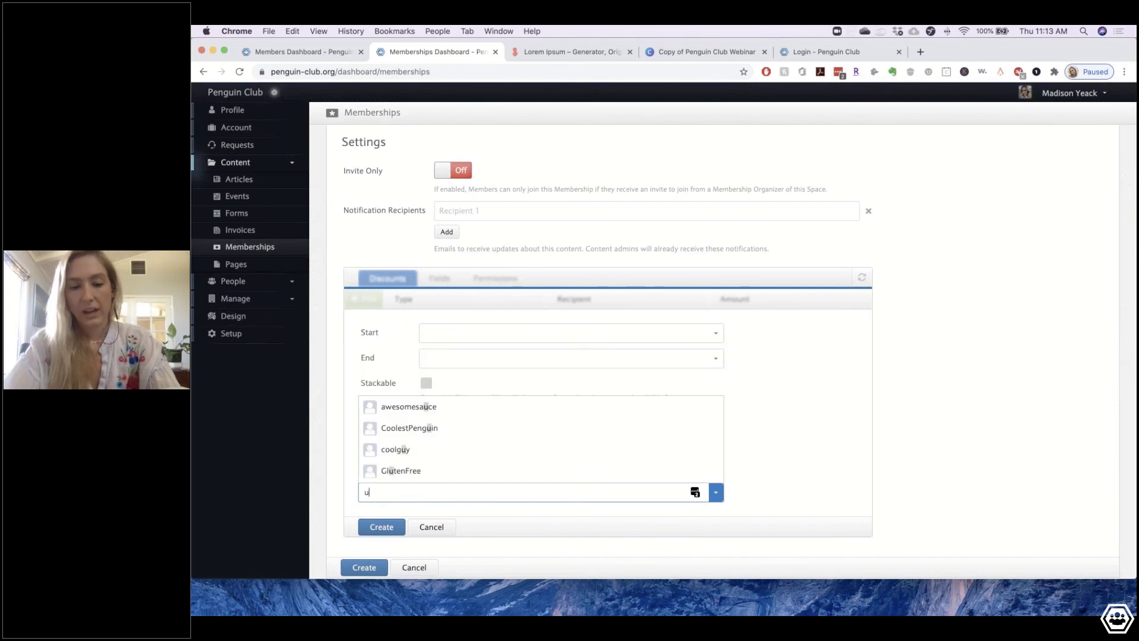
pyautogui.press('BackSpace')
pyautogui.press('BackSpace')
pyautogui.press('BackSpace')
pyautogui.press('BackSpace')
pyautogui.press('BackSpace')
pyautogui.press('BackSpace')
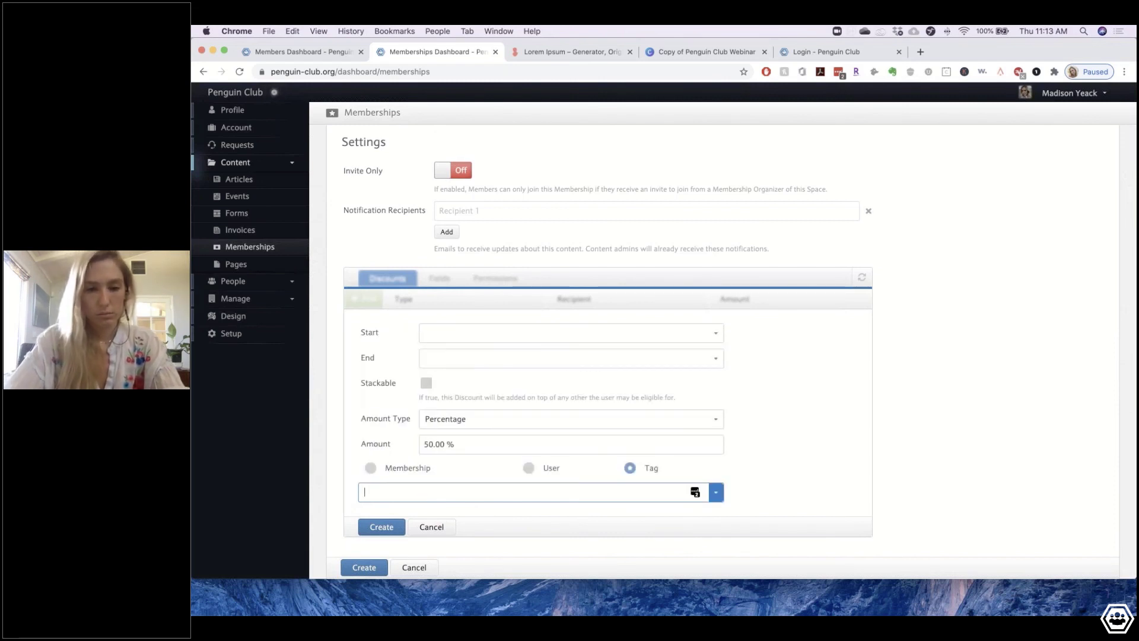
# - Choose the FishLover tag as the discount's recipient and create the discount
pyautogui.click(695, 492)
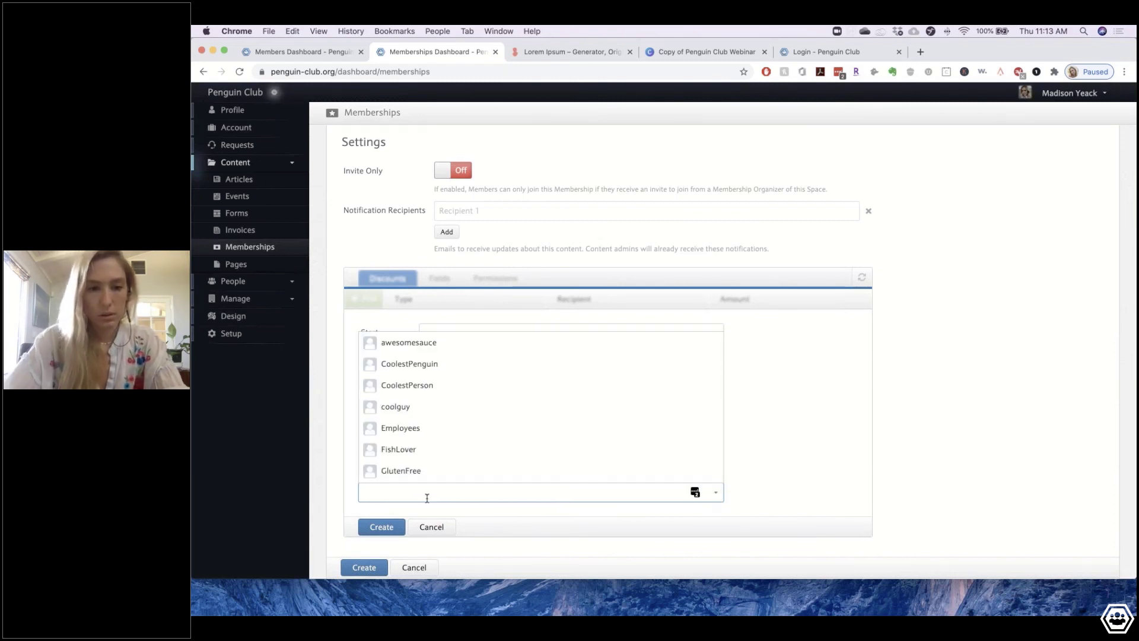
pyautogui.scroll(-2, 428, 438)
pyautogui.scroll(2, 430, 447)
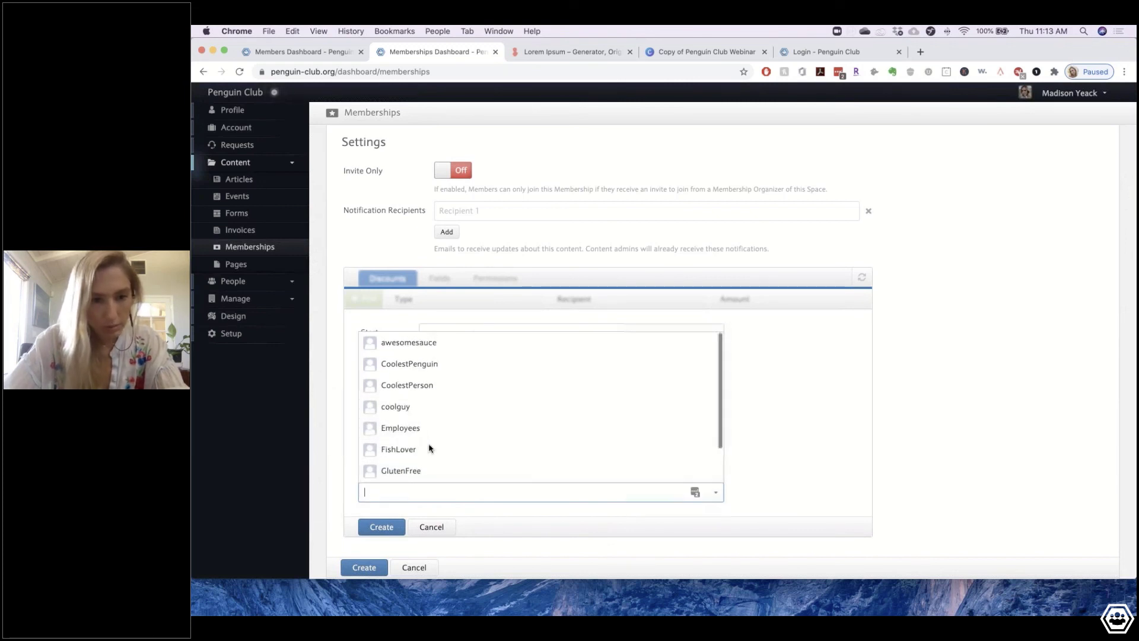
pyautogui.click(643, 445)
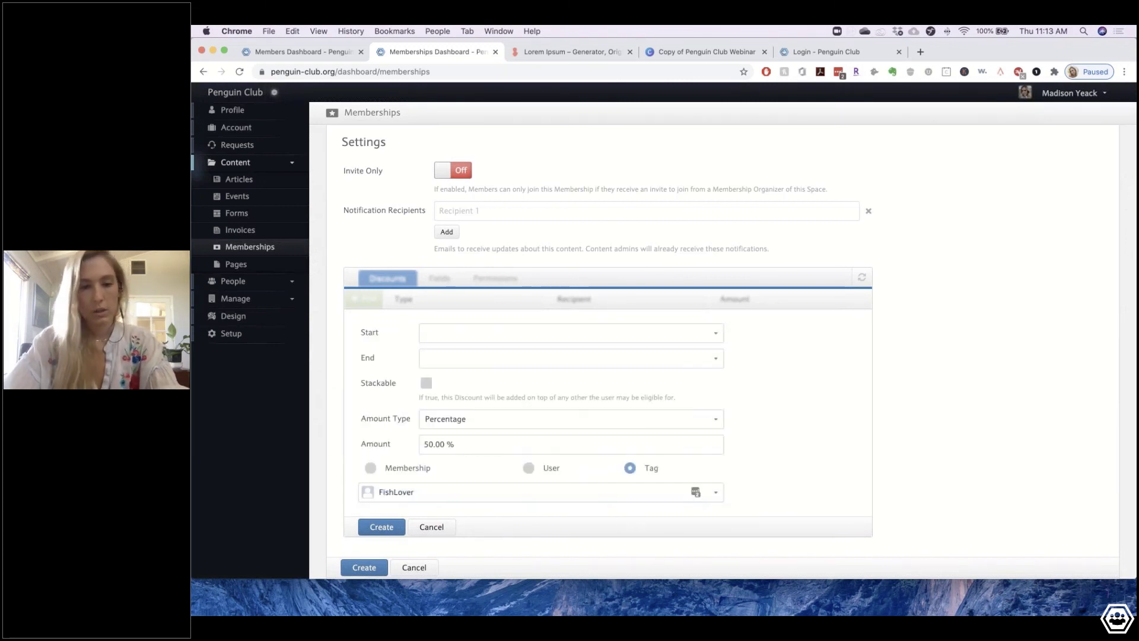
pyautogui.click(382, 527)
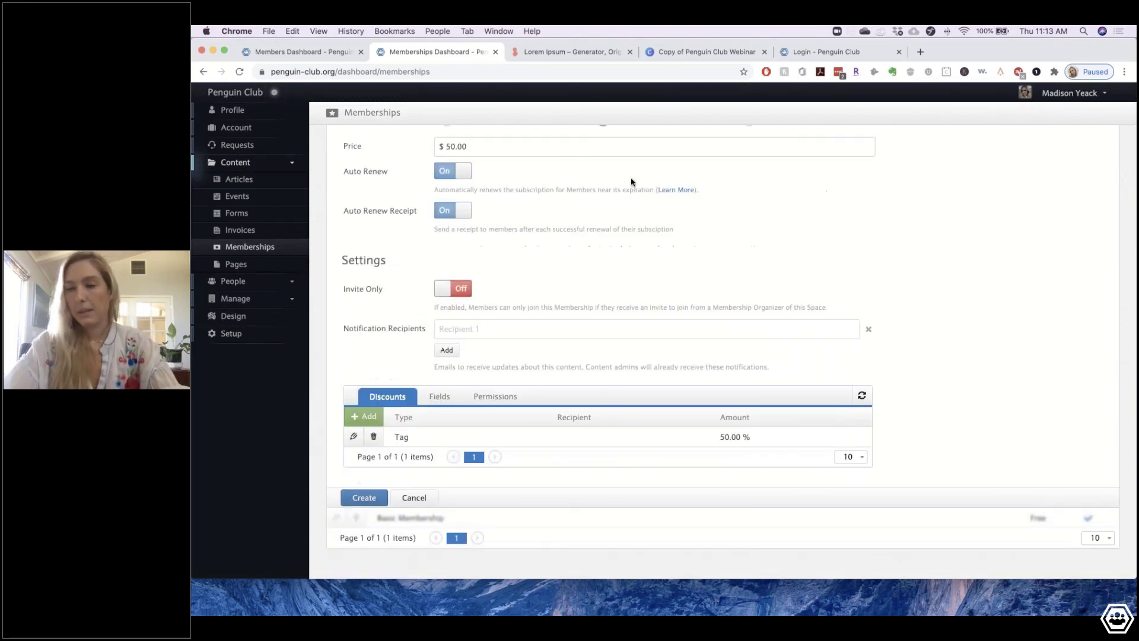
# - Look over the membership form and create the Nestlings membership
pyautogui.scroll(4, 643, 229)
pyautogui.scroll(-3, 644, 229)
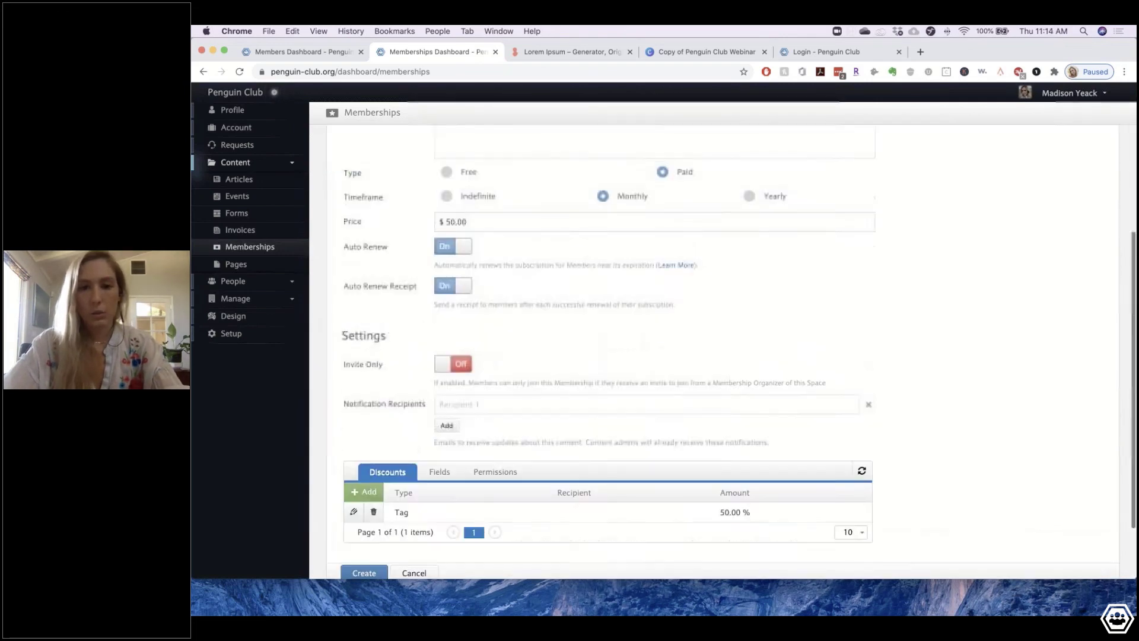
pyautogui.scroll(-2, 652, 356)
pyautogui.click(359, 502)
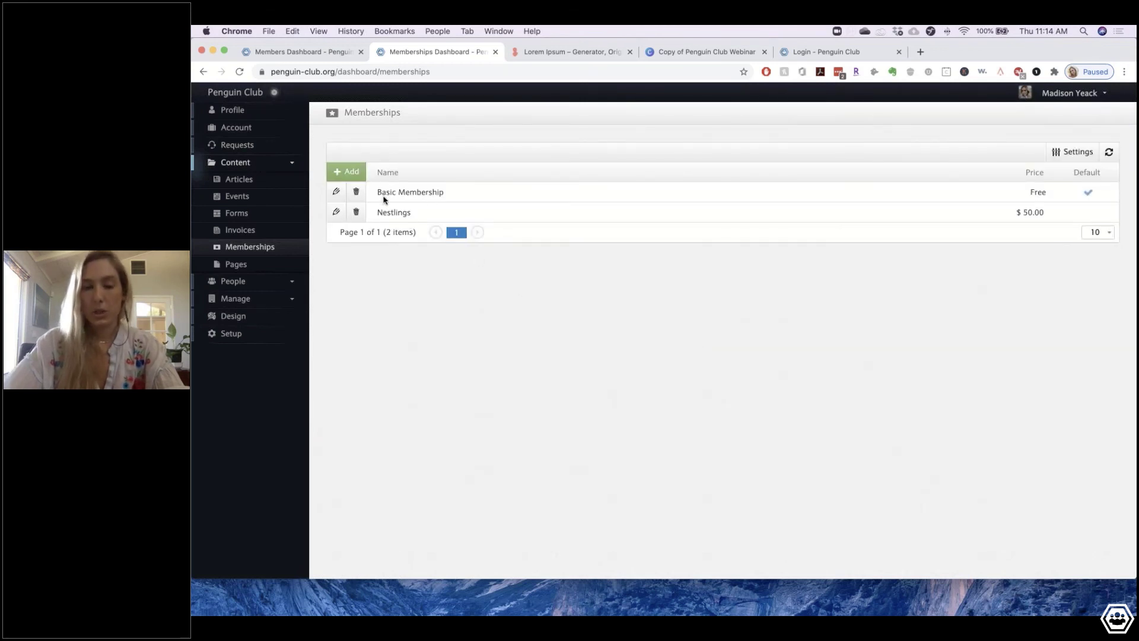
# - Open the Basic Membership, review its Default, type and discount settings, and save it without edits
pyautogui.click(336, 191)
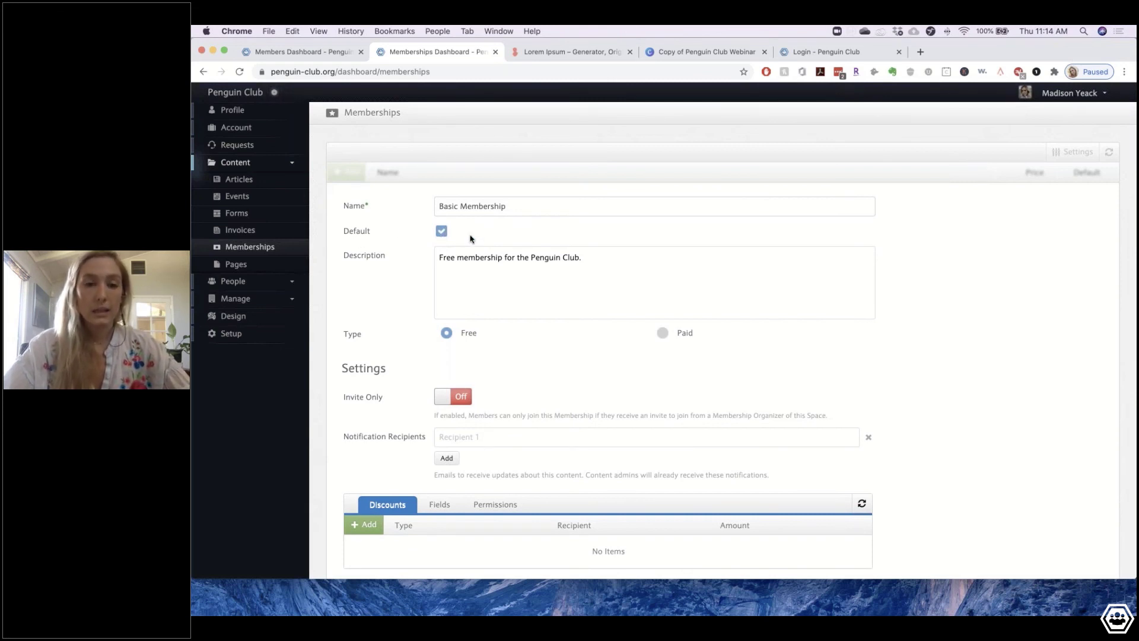
pyautogui.scroll(-3, 481, 405)
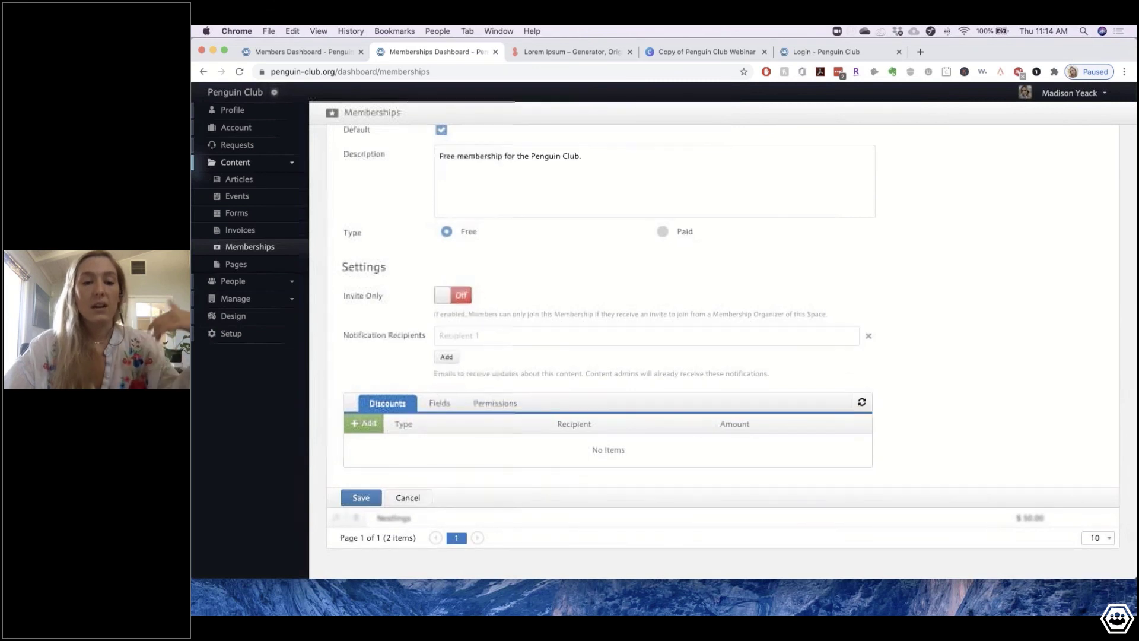
pyautogui.click(361, 498)
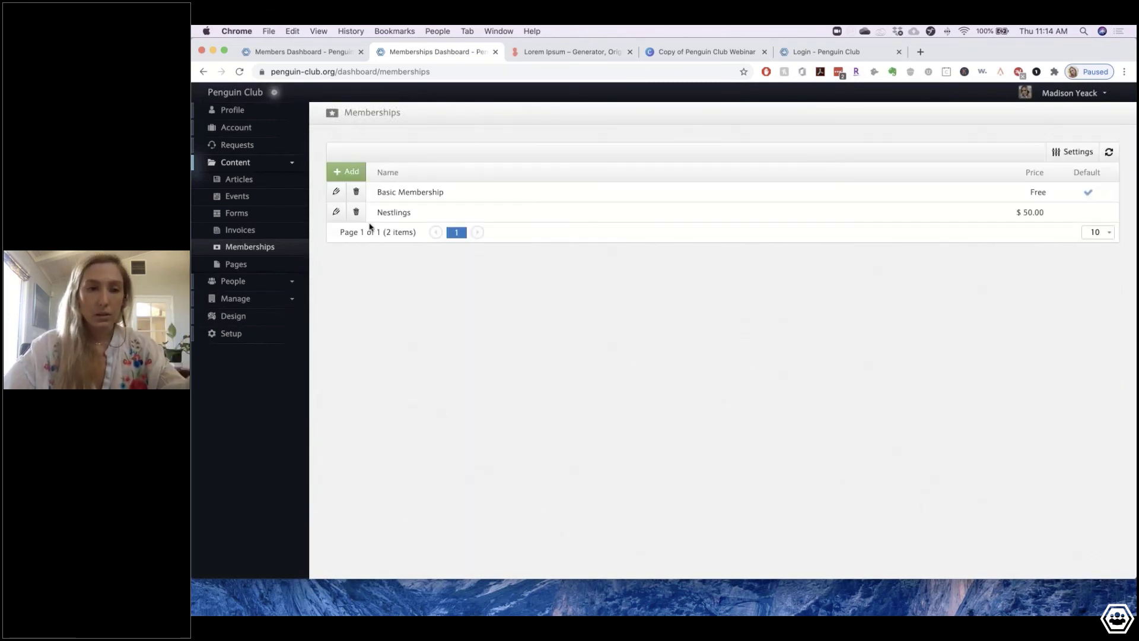
# - Add a new membership and name it VIP
pyautogui.click(336, 191)
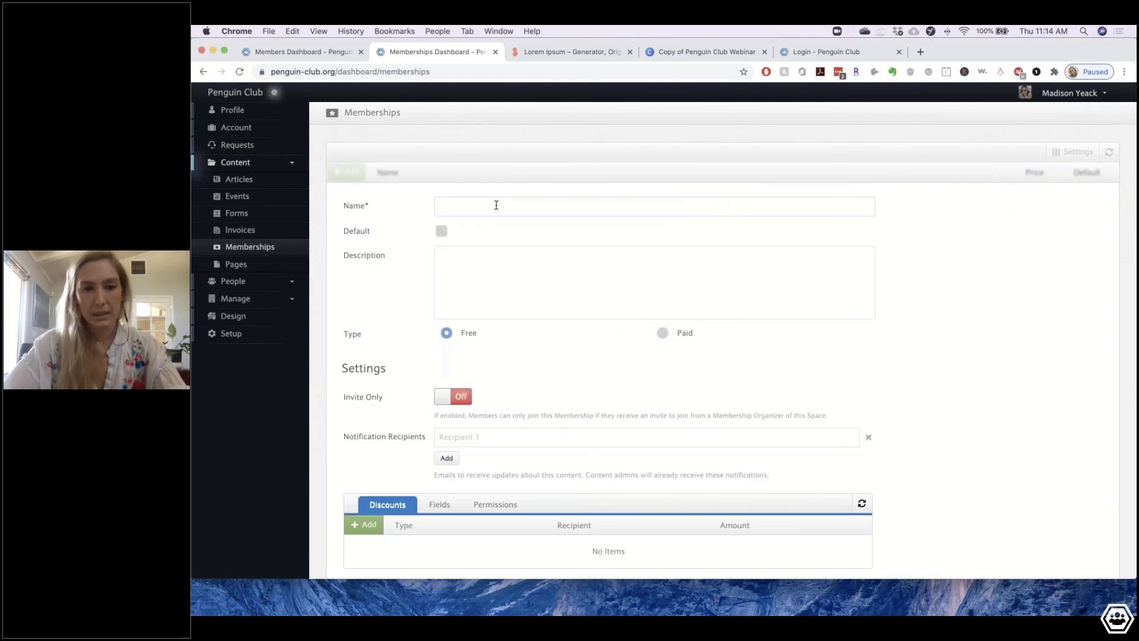
pyautogui.click(496, 204)
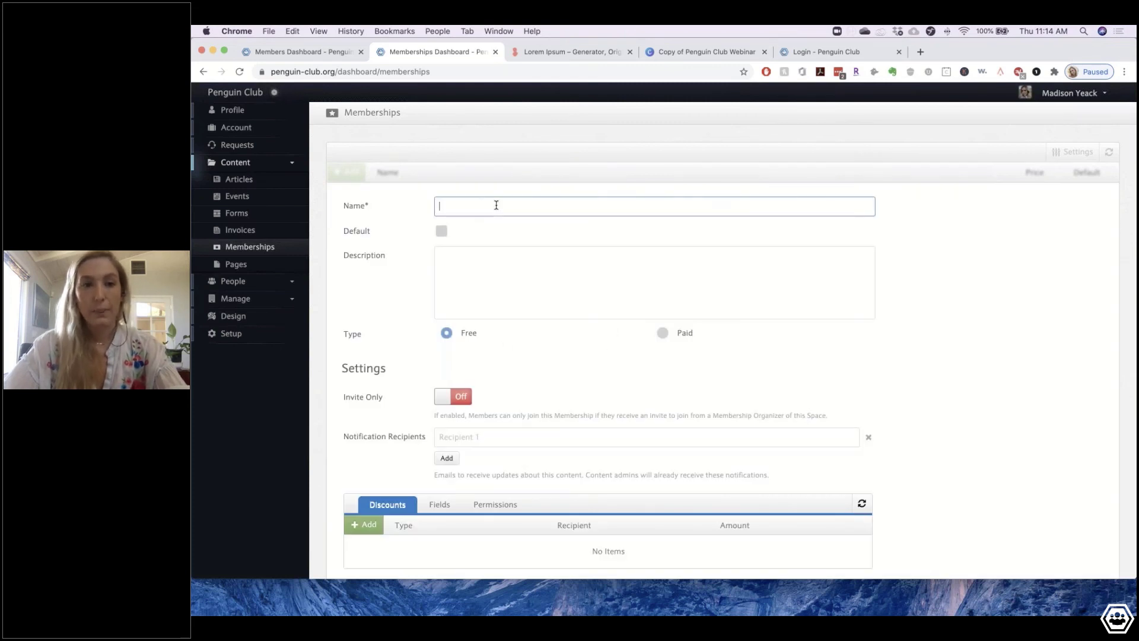
pyautogui.write('VI')
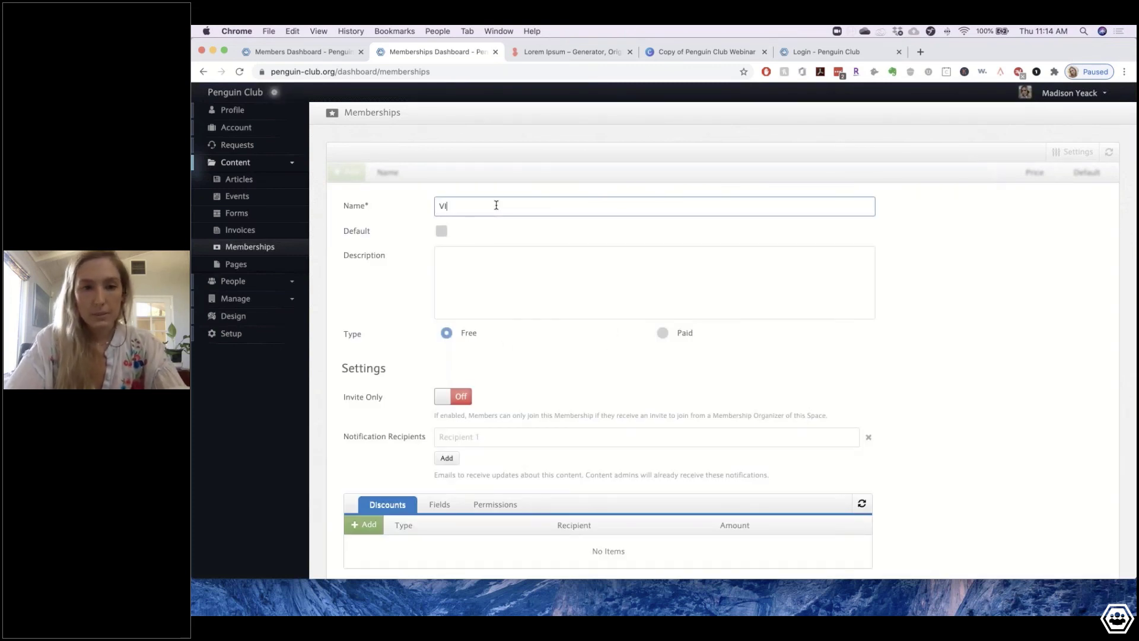
pyautogui.write('P')
pyautogui.click(490, 261)
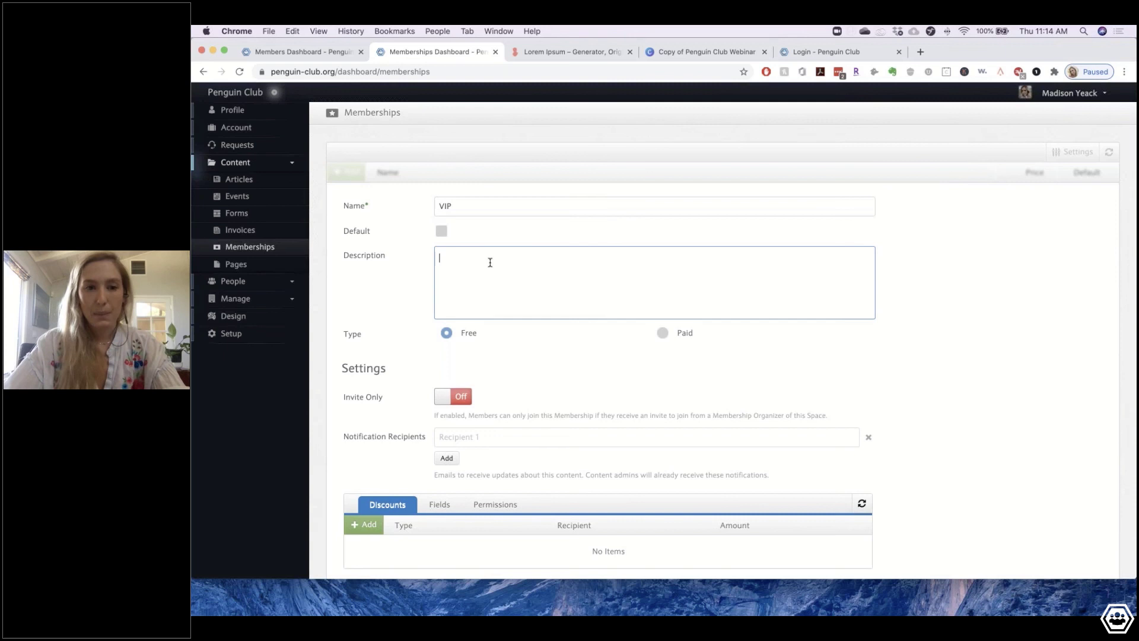
# - Make the VIP membership Paid with a Monthly timeframe at $500.00 and create it
pyautogui.click(664, 334)
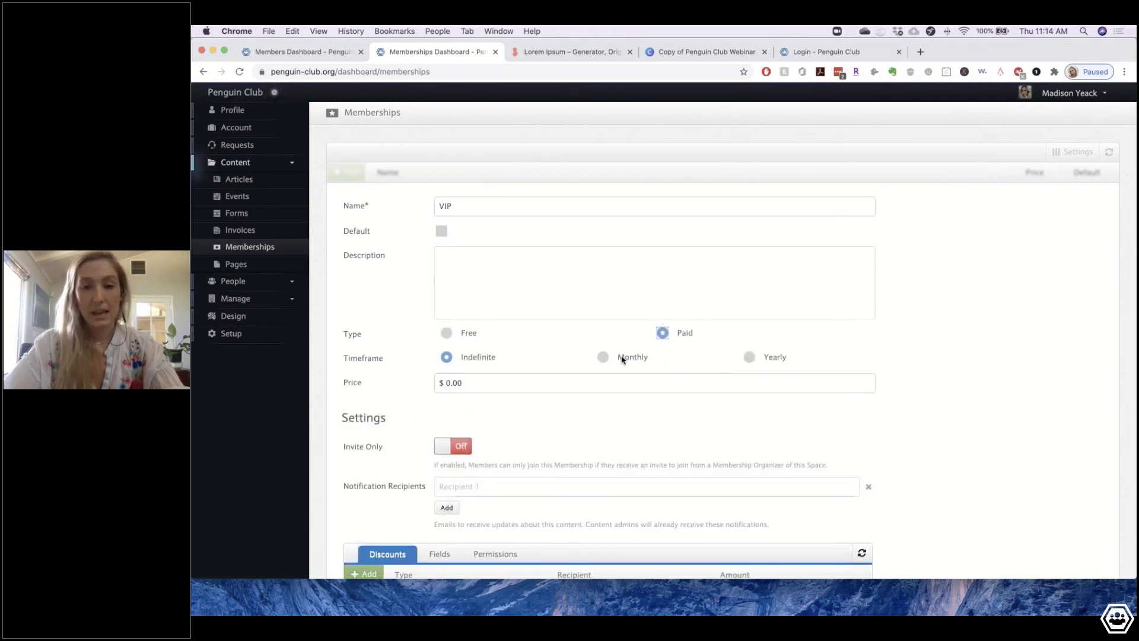
pyautogui.click(611, 358)
pyautogui.click(458, 383)
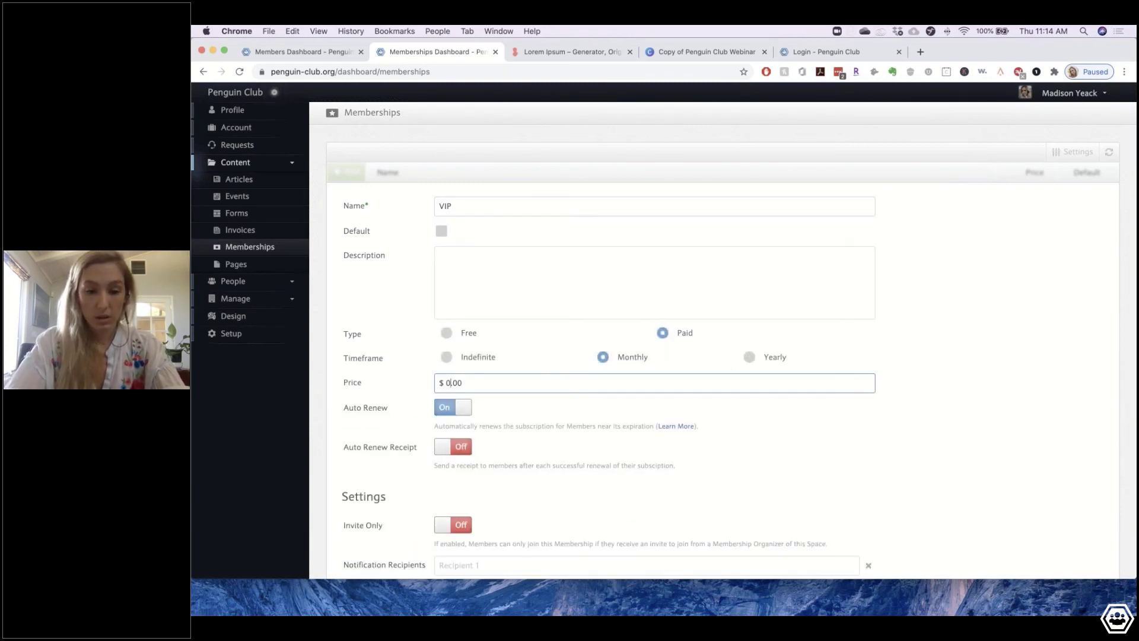
pyautogui.write('5,000')
pyautogui.press('BackSpace')
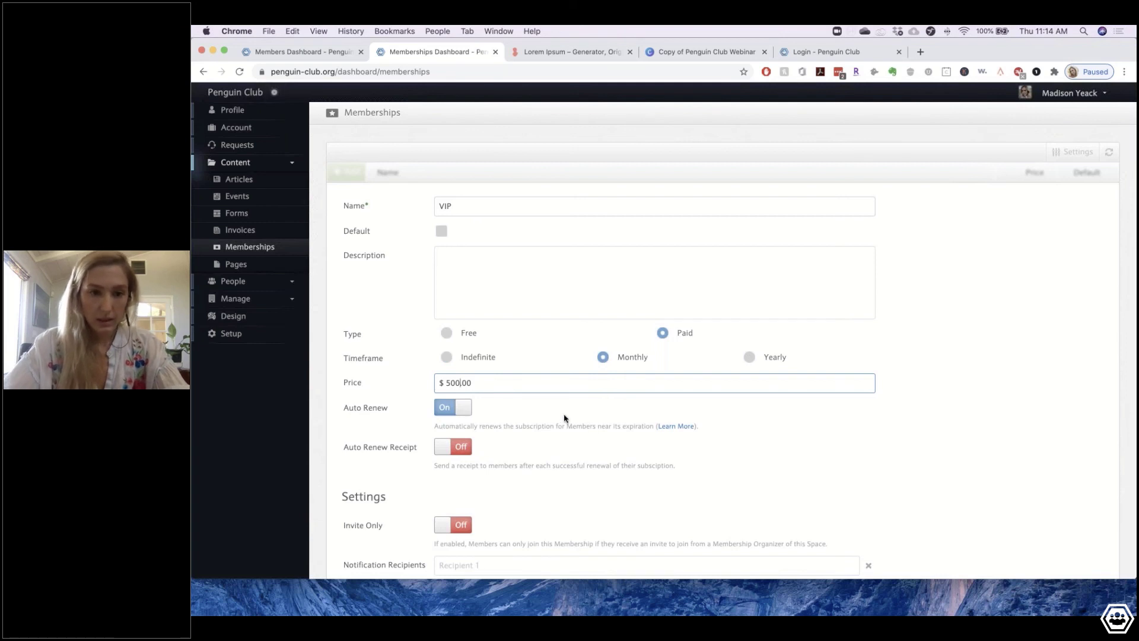
pyautogui.click(564, 415)
pyautogui.scroll(-3, 562, 414)
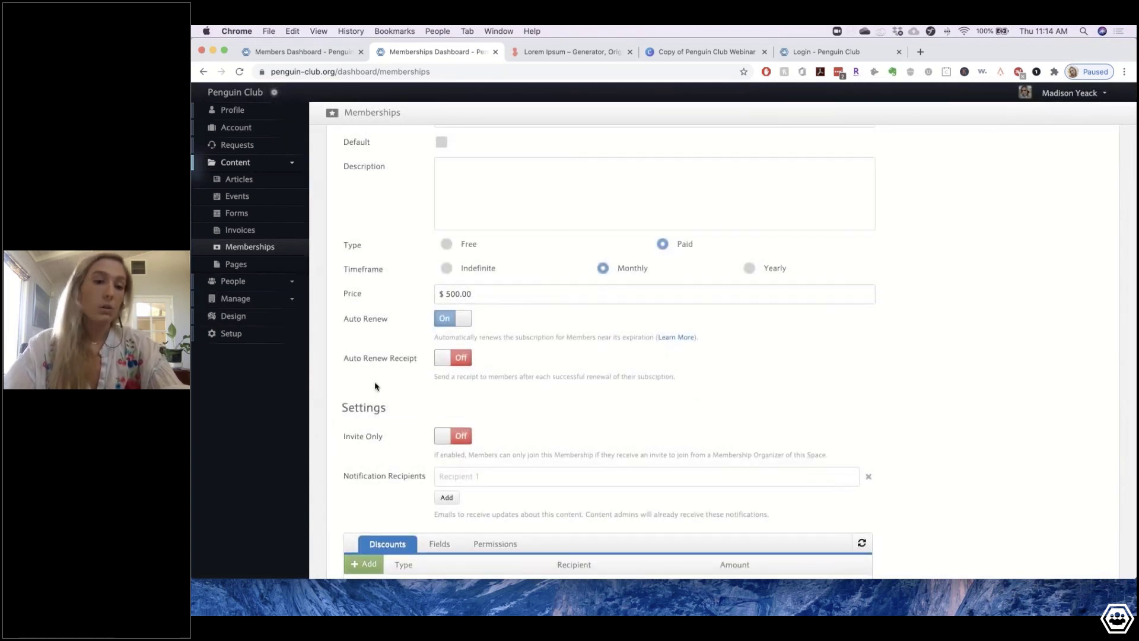
pyautogui.scroll(-3, 449, 373)
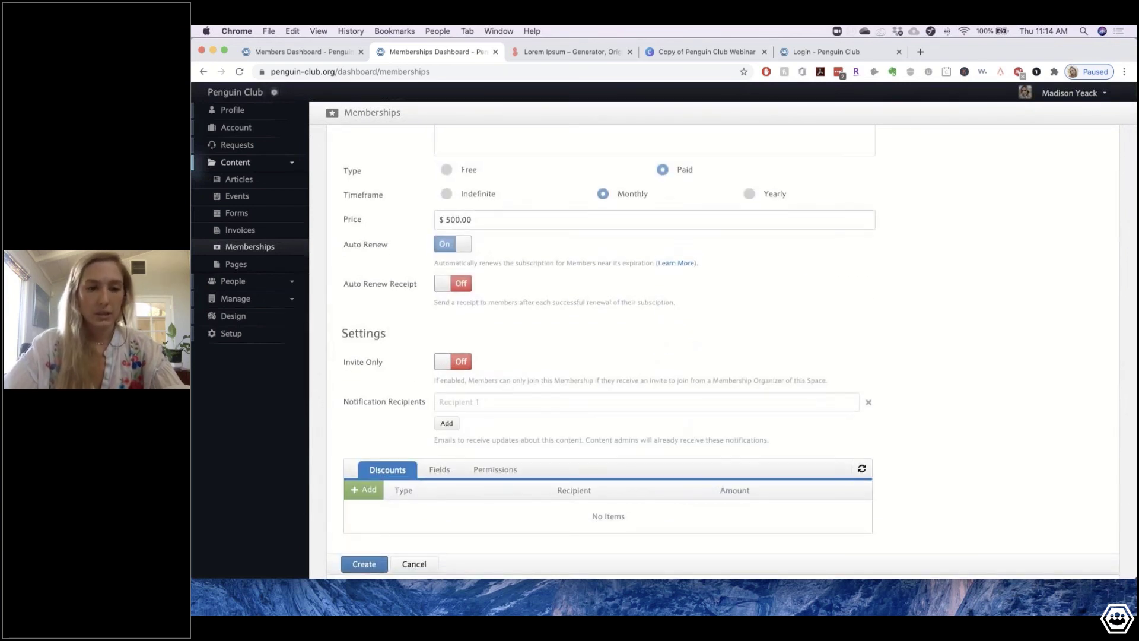
pyautogui.scroll(-3, 415, 427)
pyautogui.click(363, 477)
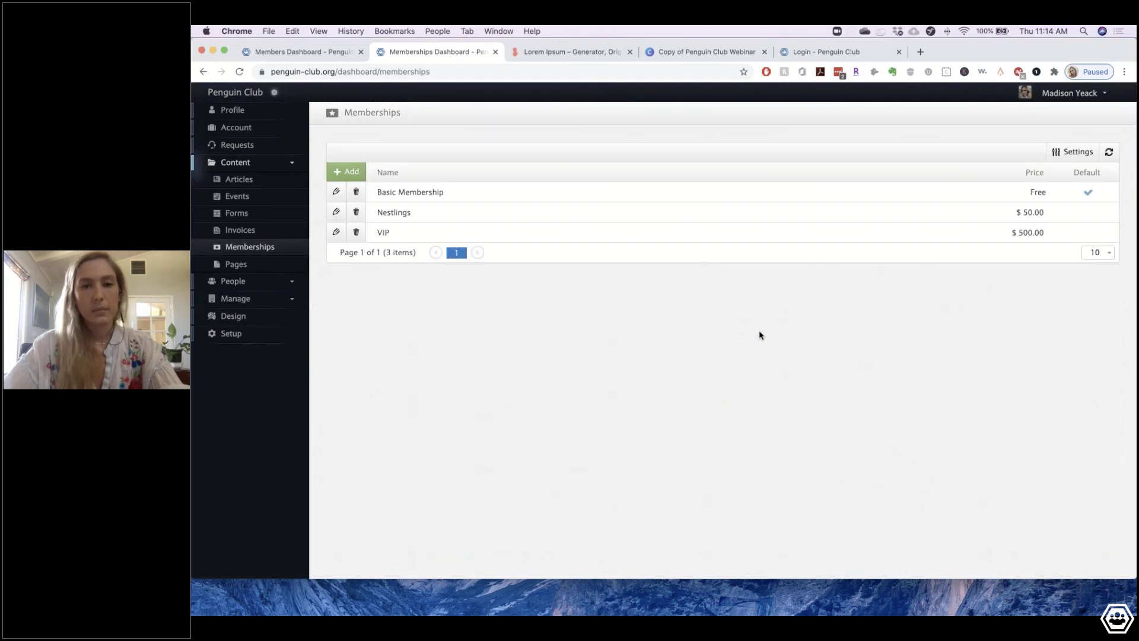
# - Add a new membership named Super Secret with the description "Exclusive Invite Only"
pyautogui.click(347, 174)
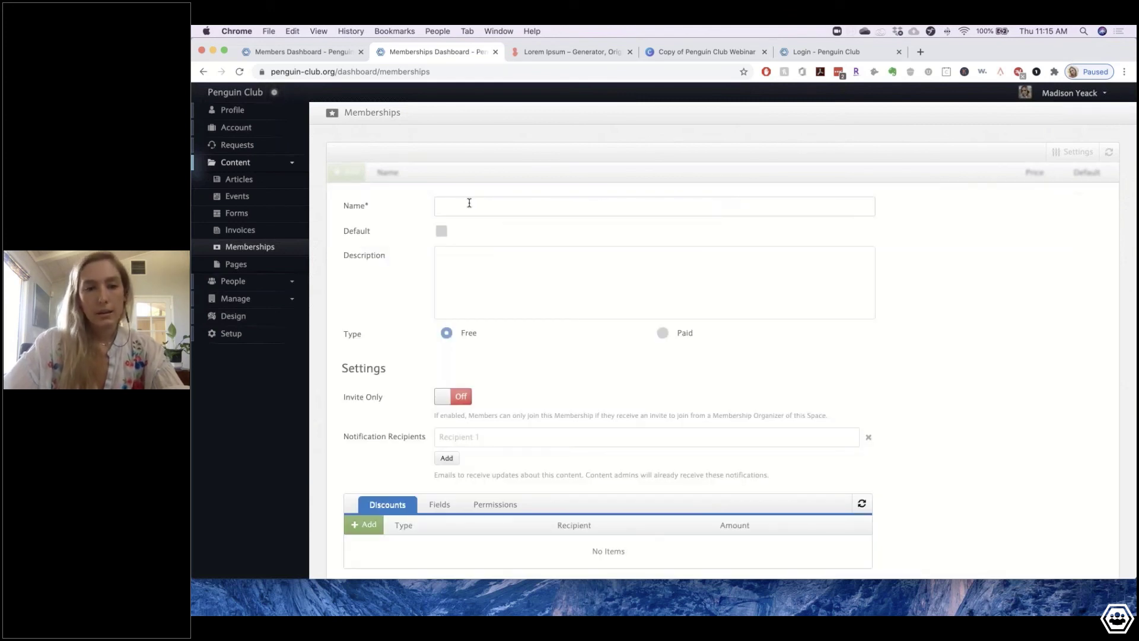
pyautogui.click(469, 203)
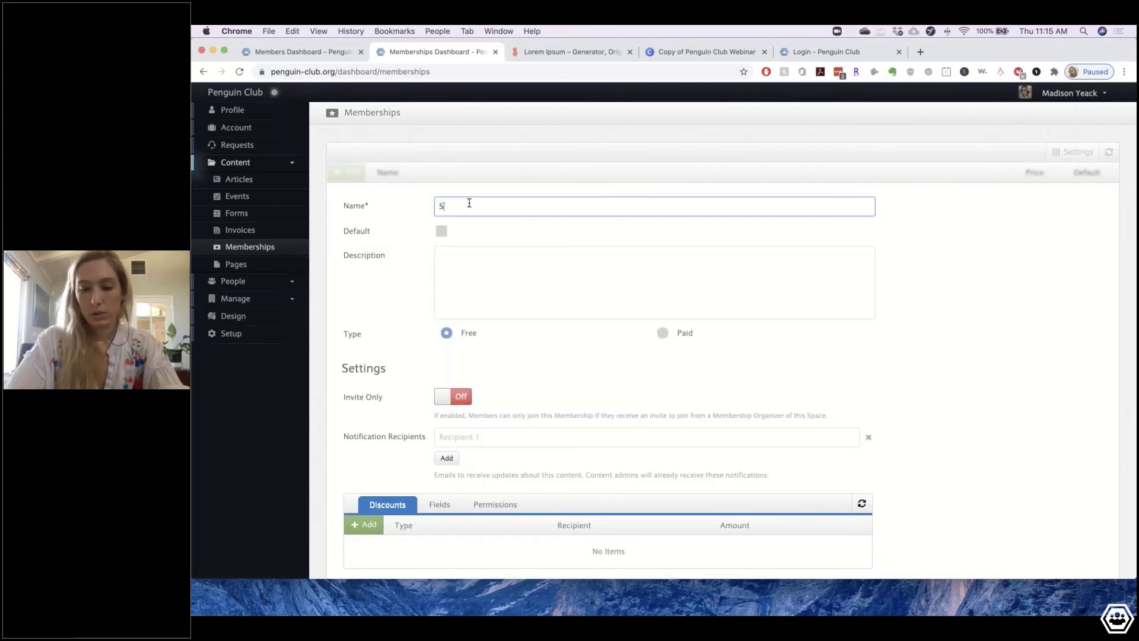
pyautogui.write('Super Secr')
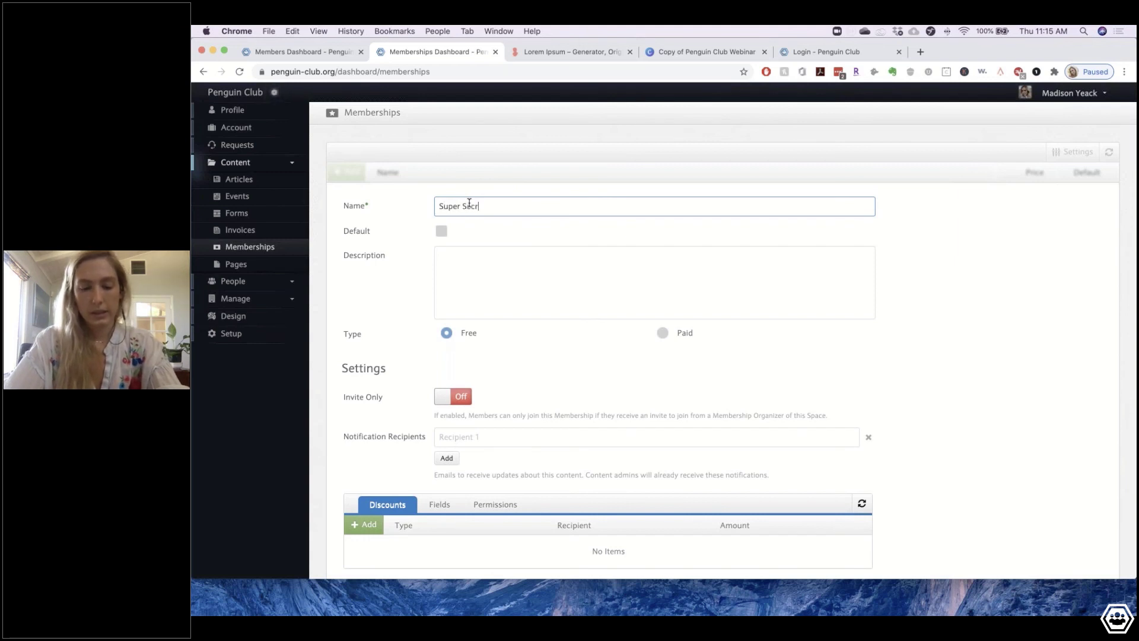
pyautogui.write('et')
pyautogui.click(484, 268)
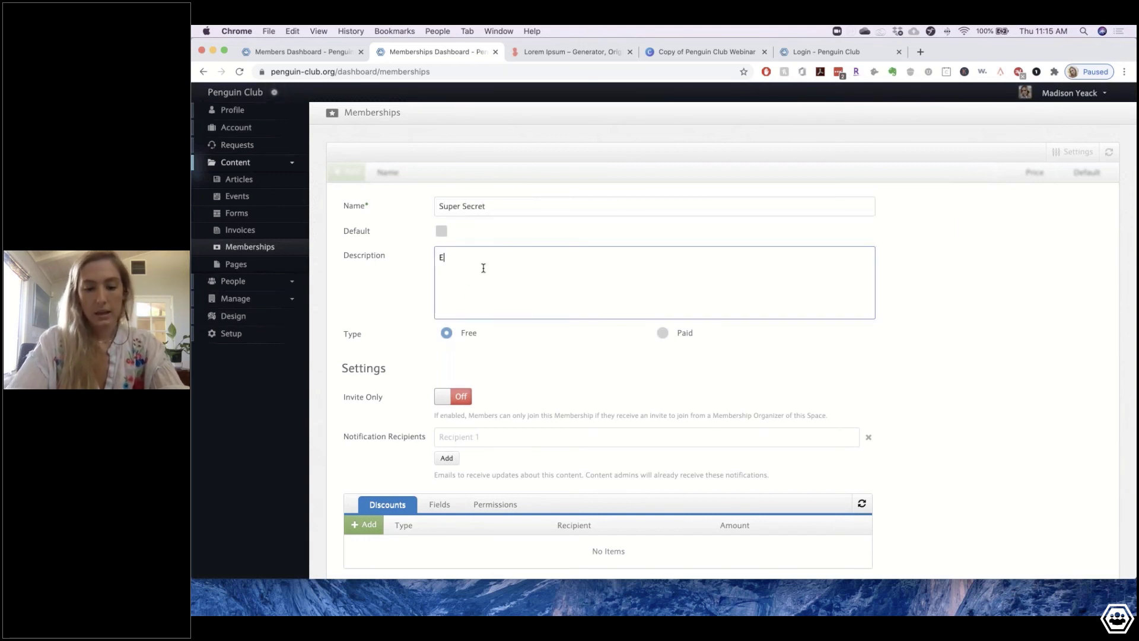
pyautogui.write('Exclusive ')
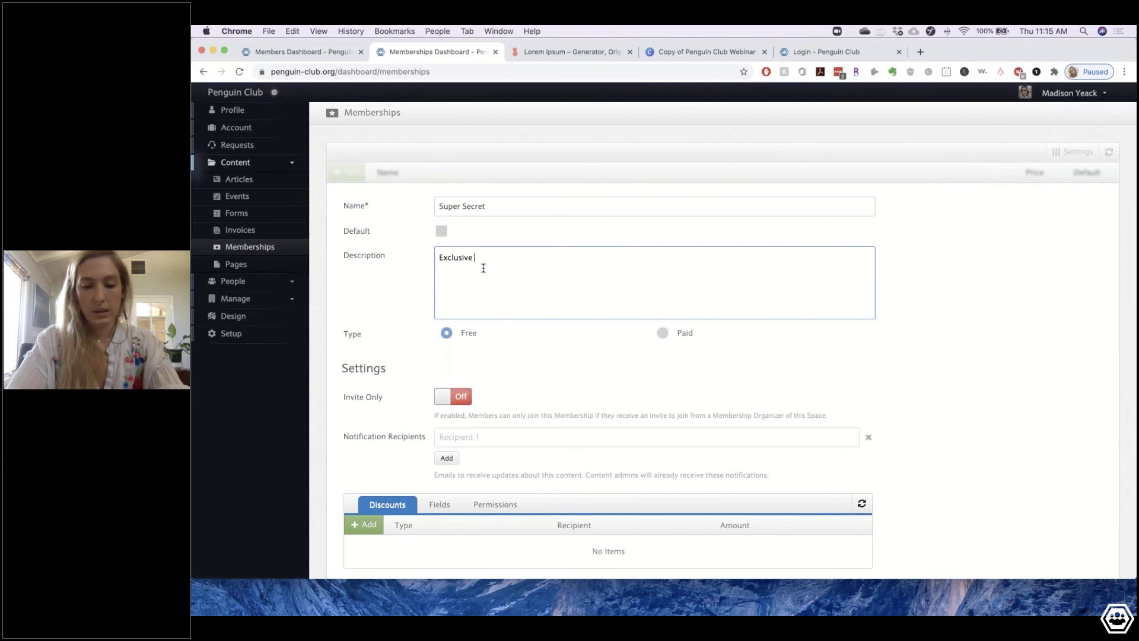
pyautogui.write('Invite Only')
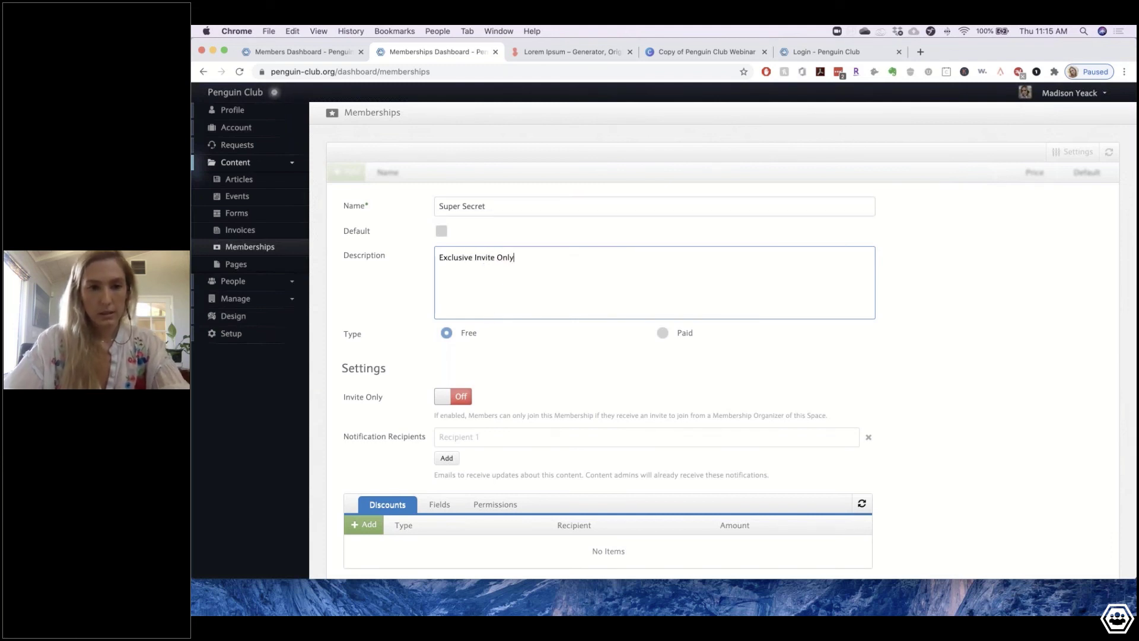
# - Make the Super Secret membership Paid with a Monthly timeframe and a price of $1,000.00
pyautogui.scroll(-1, 483, 268)
pyautogui.scroll(-1, 659, 262)
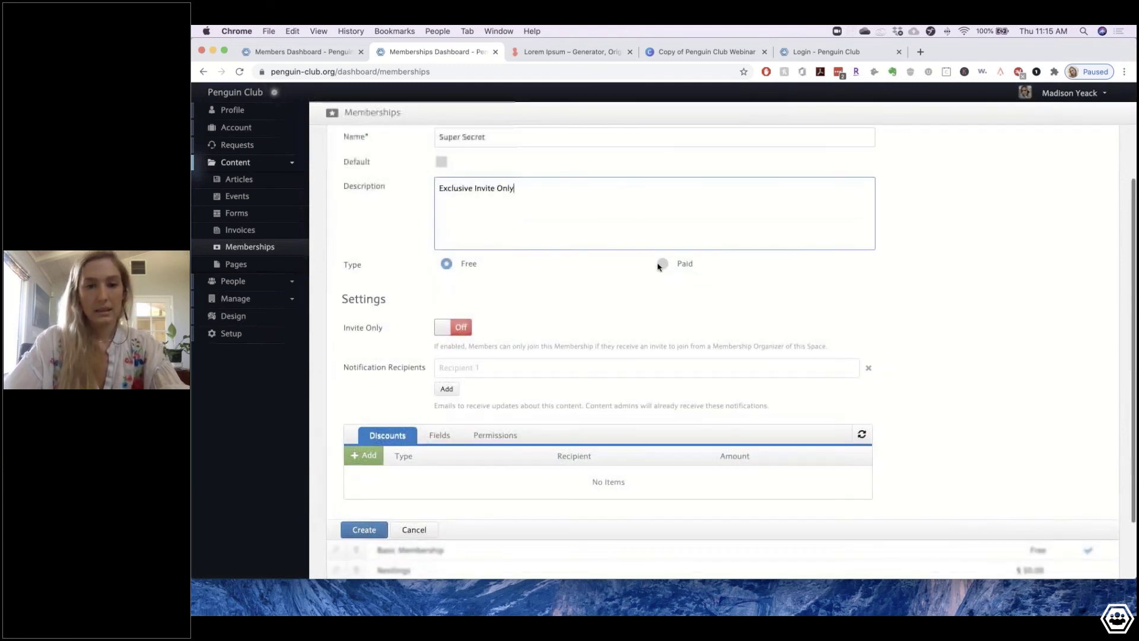
pyautogui.click(662, 264)
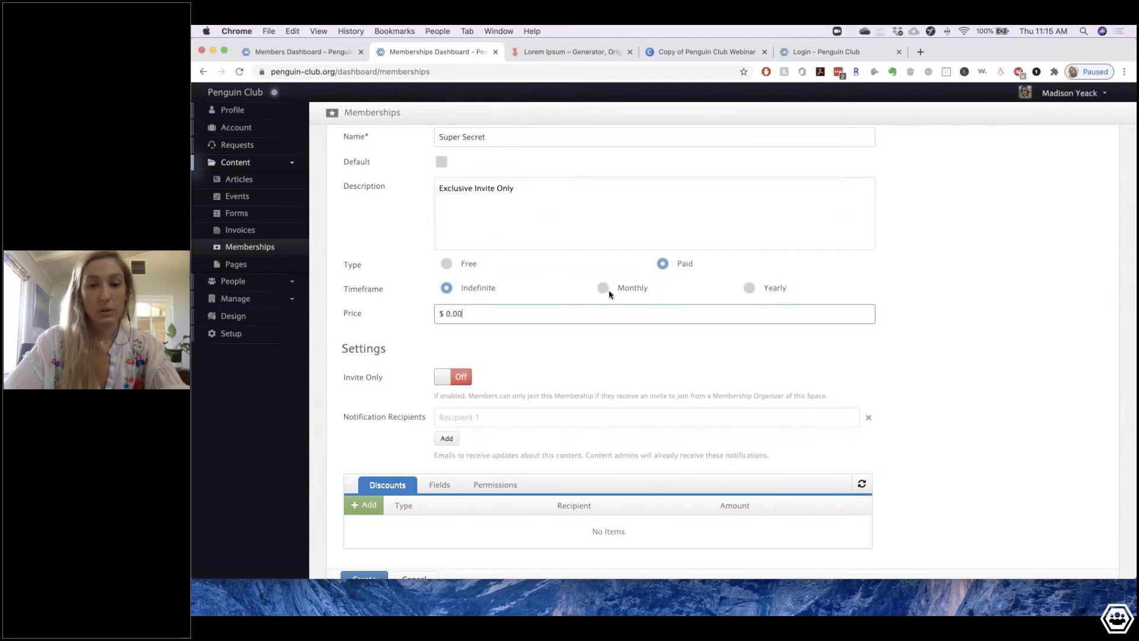
pyautogui.click(603, 288)
pyautogui.click(449, 315)
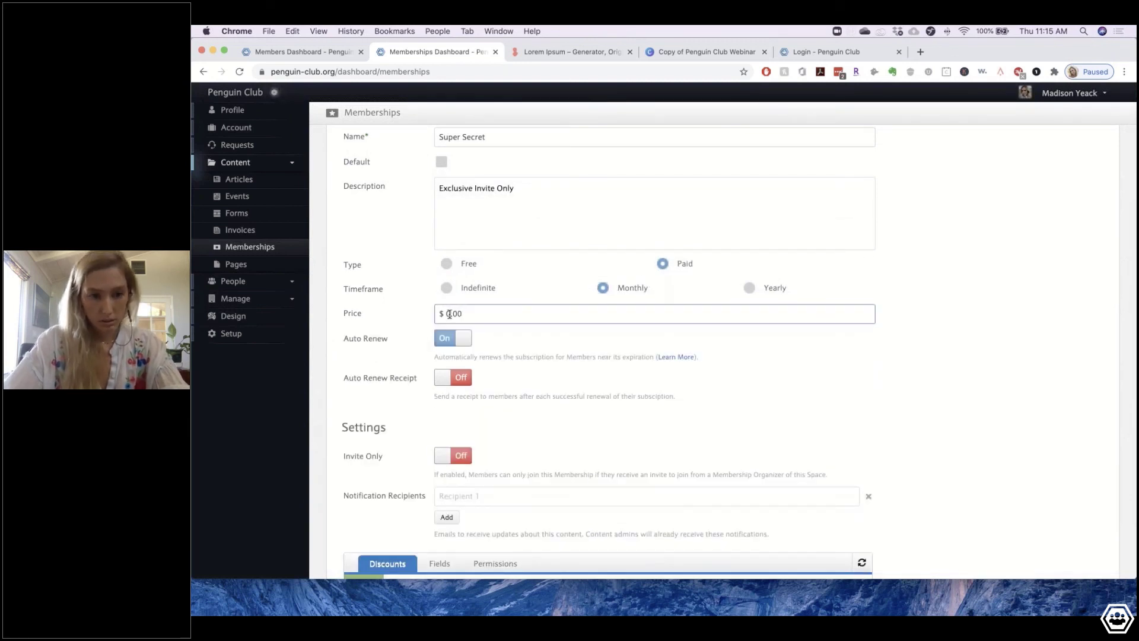
pyautogui.write('1,000')
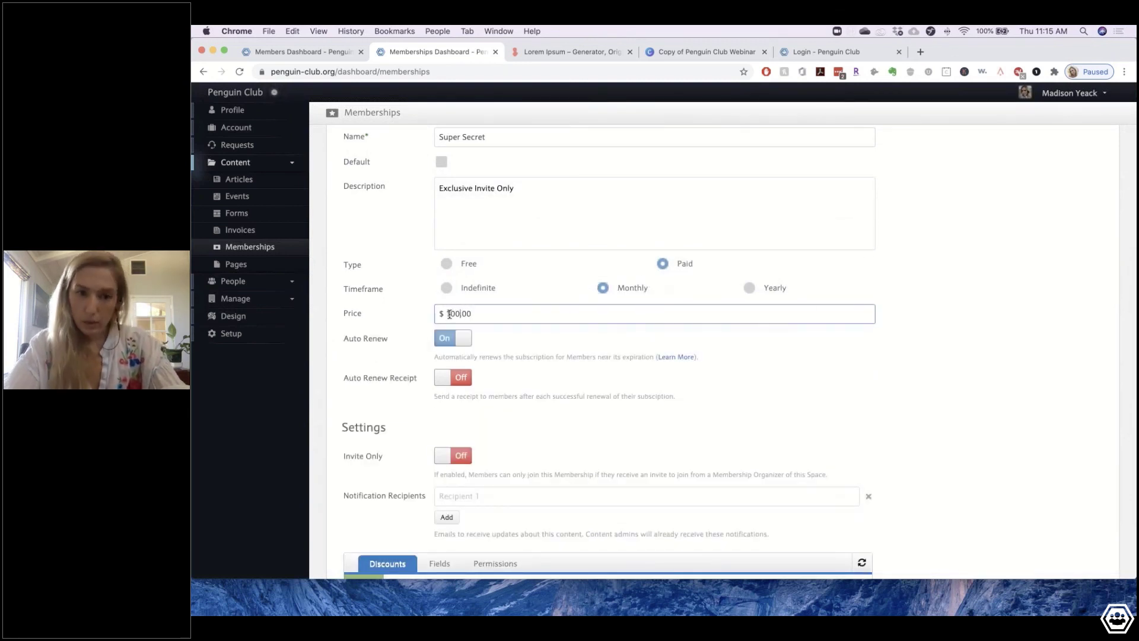
pyautogui.click(569, 343)
# - Add a custom field to the Super Secret membership with the Memo editor and the label "References"
pyautogui.scroll(-3, 570, 342)
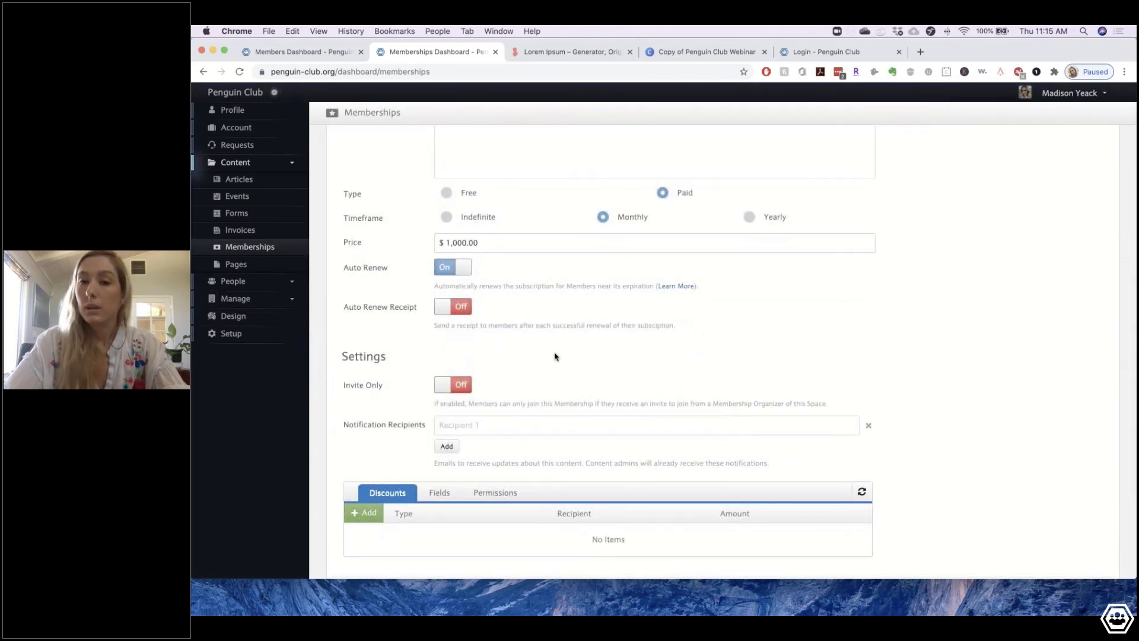
pyautogui.scroll(-2, 556, 356)
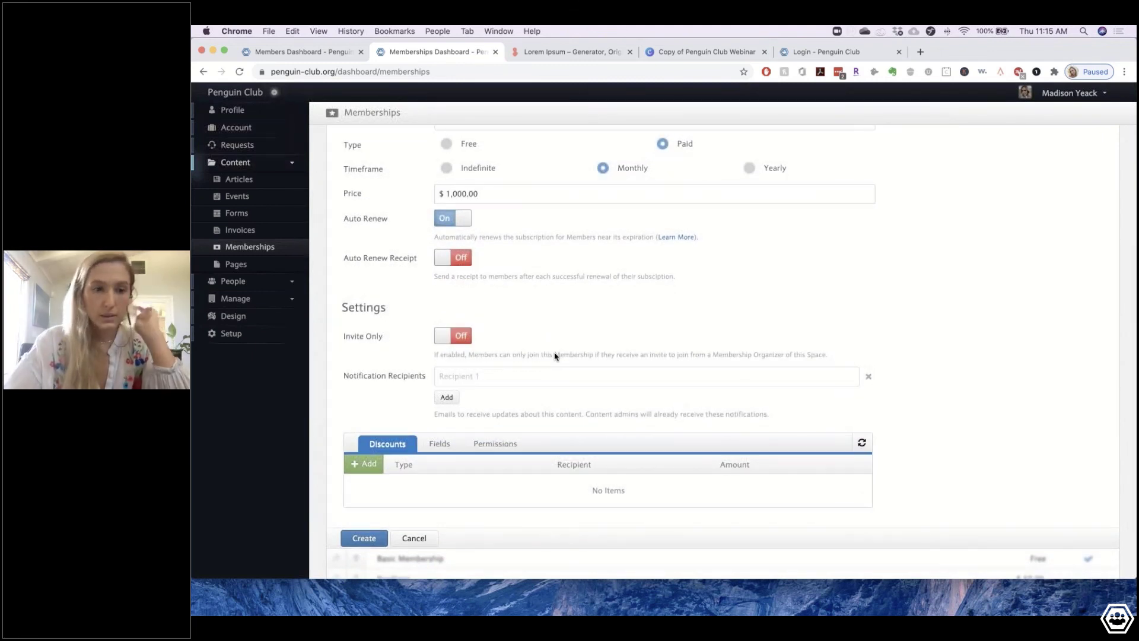
pyautogui.scroll(-2, 495, 354)
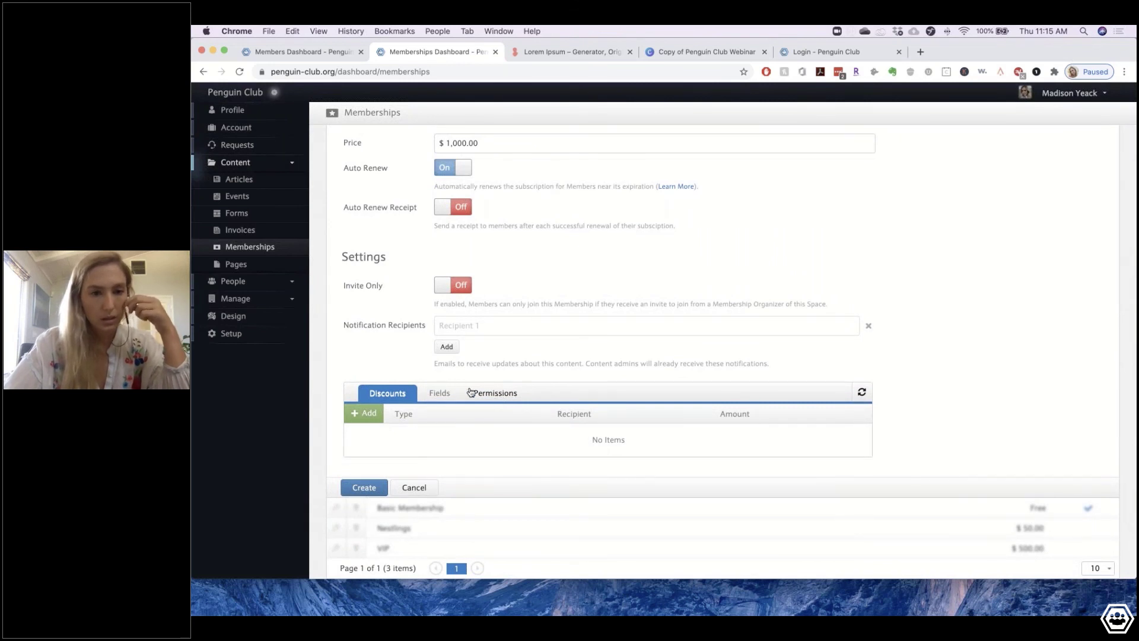
pyautogui.click(442, 390)
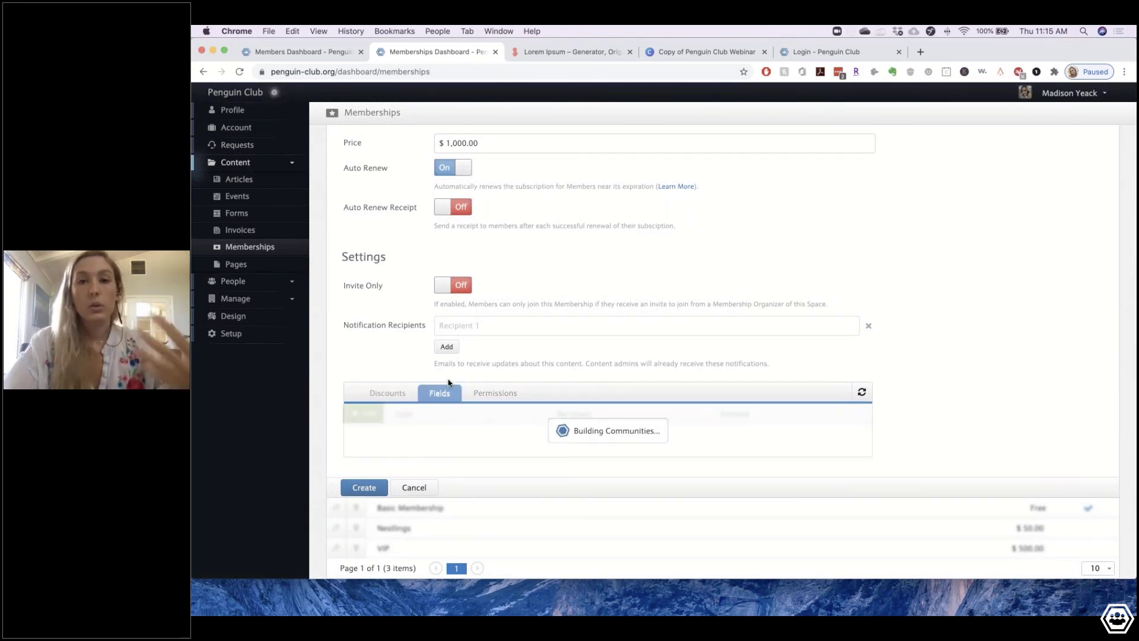
pyautogui.click(363, 414)
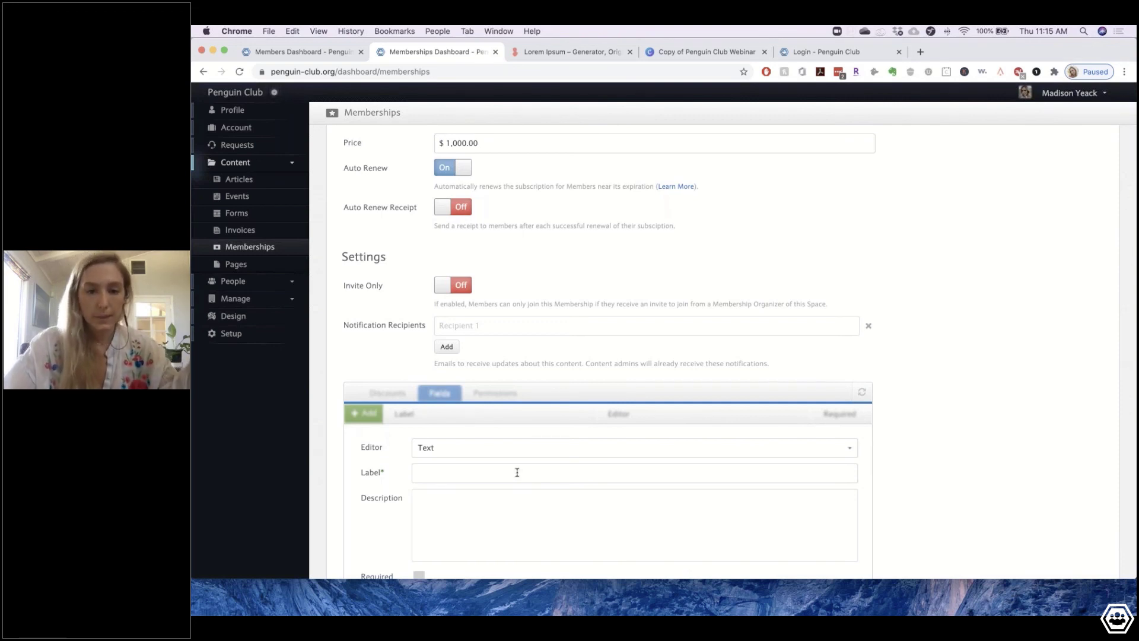
pyautogui.scroll(-3, 517, 473)
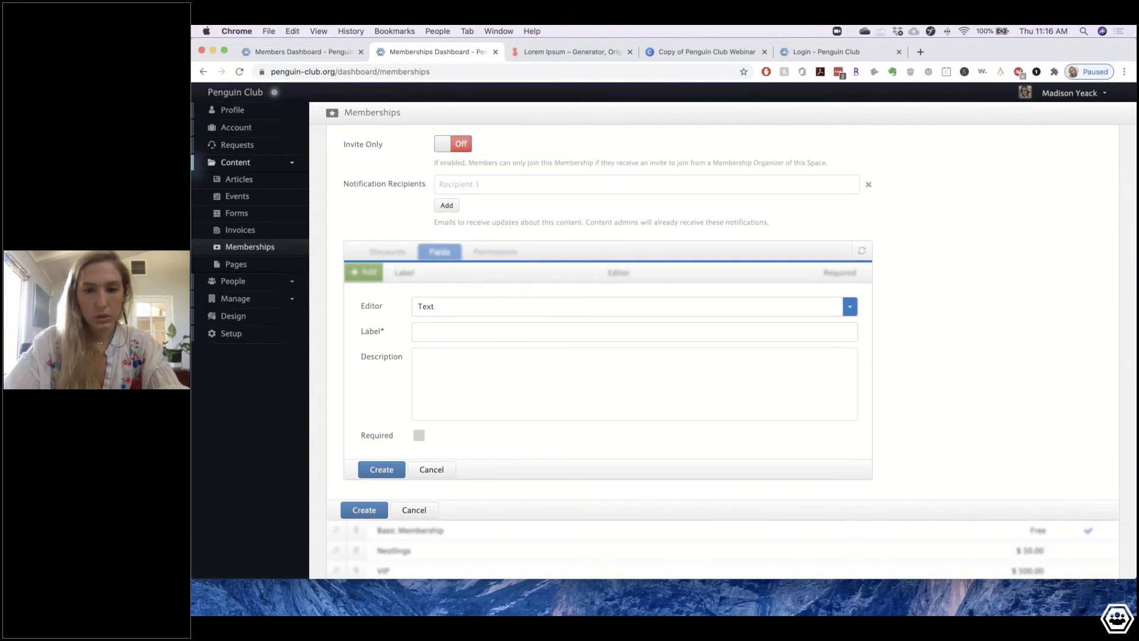
pyautogui.click(849, 307)
pyautogui.scroll(4, 469, 337)
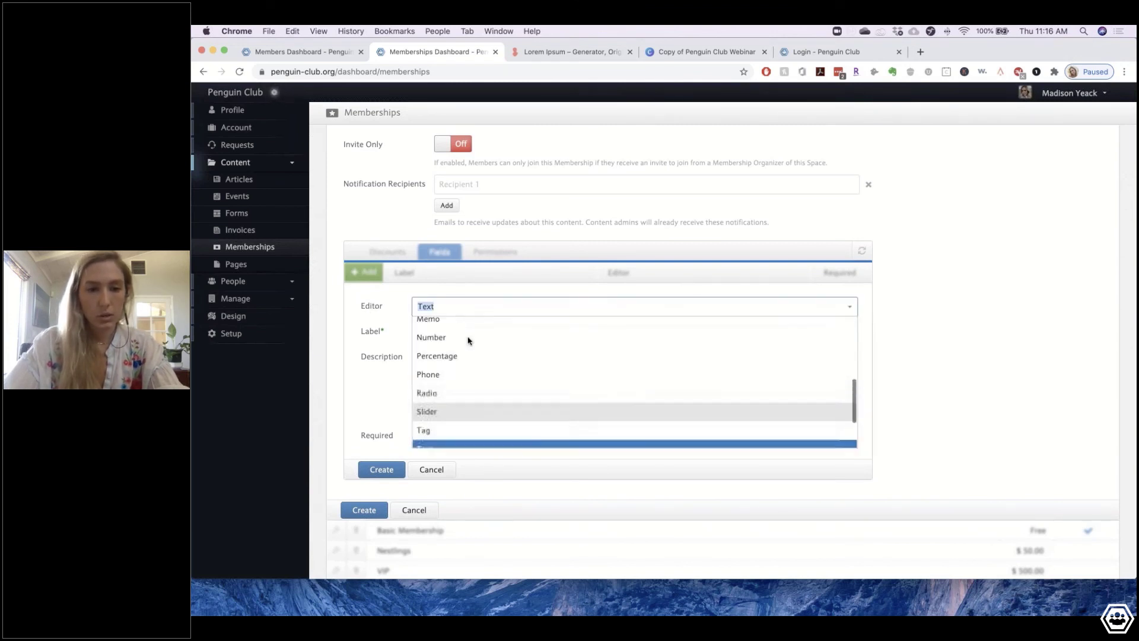
pyautogui.click(426, 370)
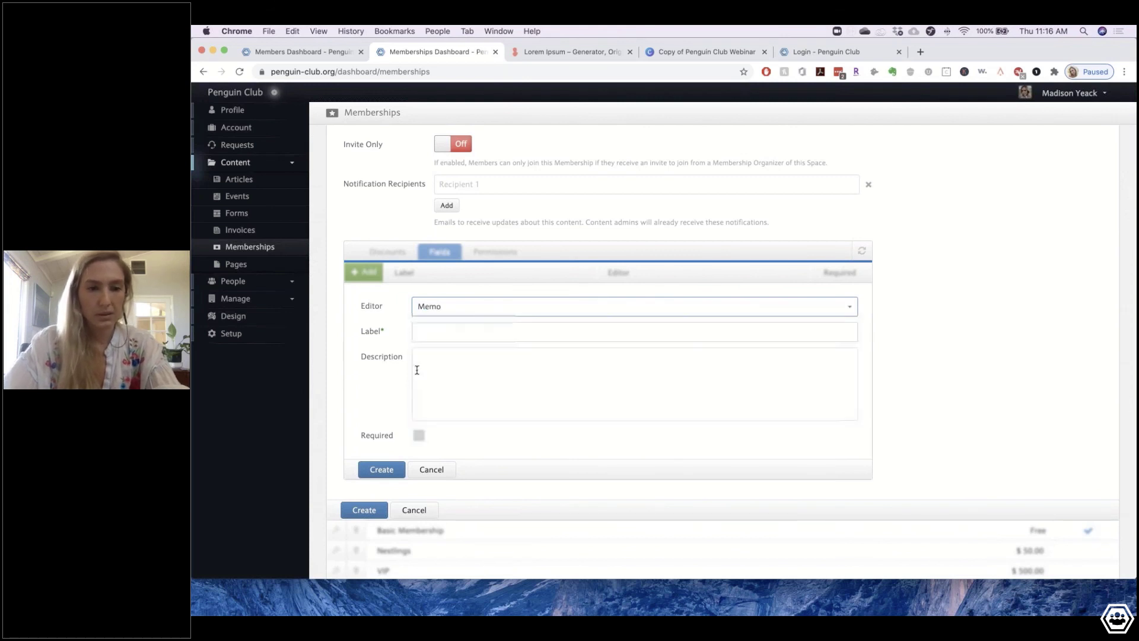
pyautogui.click(446, 332)
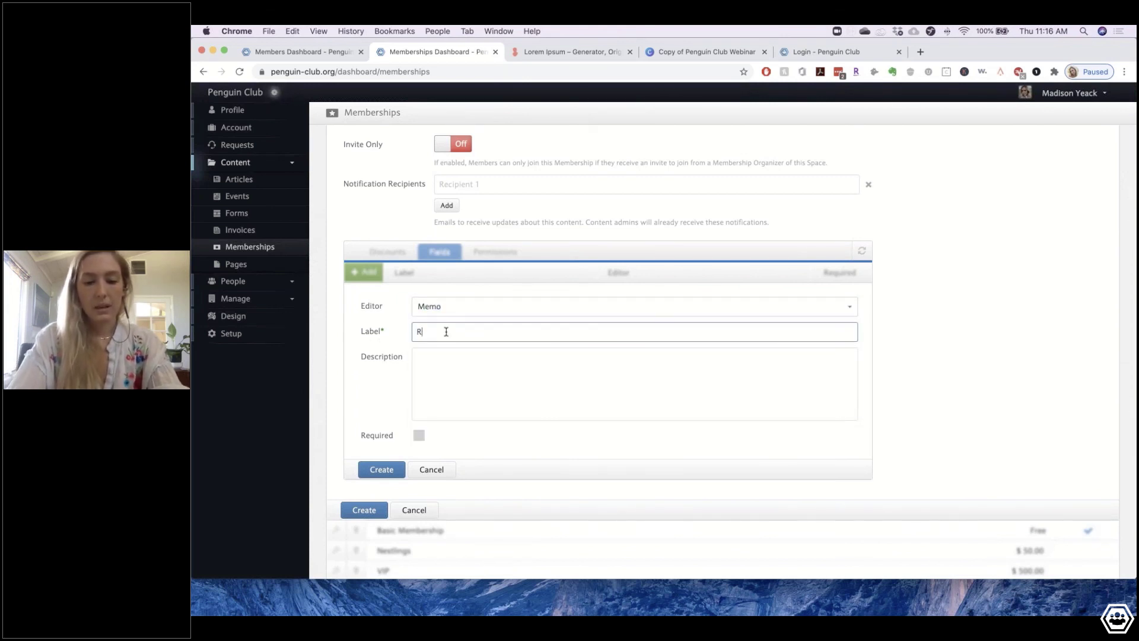
pyautogui.write('Refre')
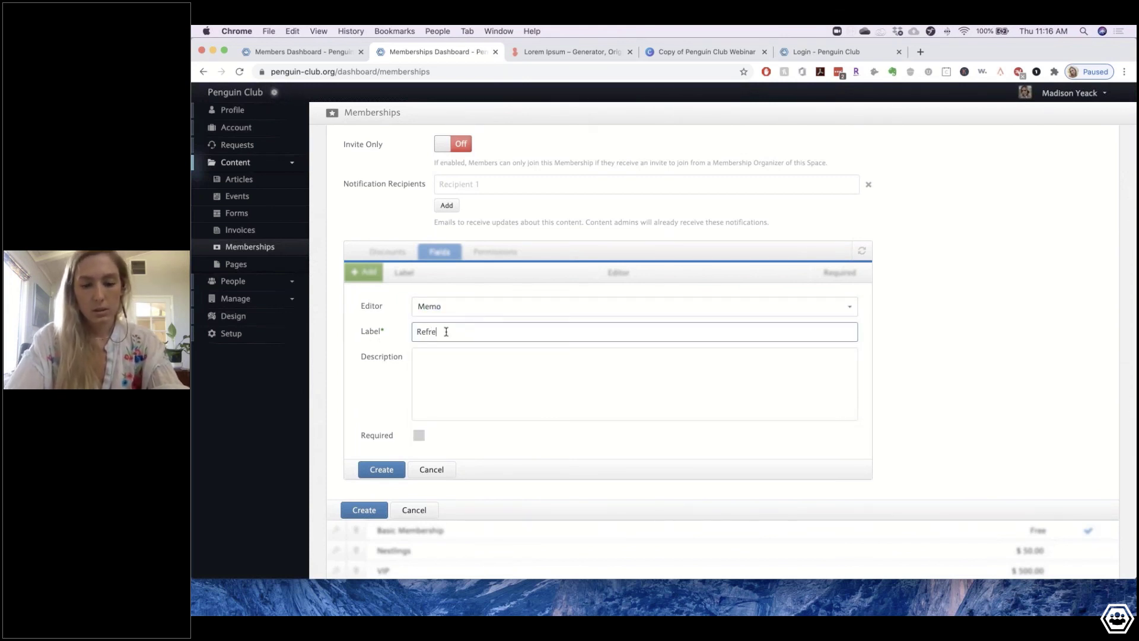
pyautogui.write('nces')
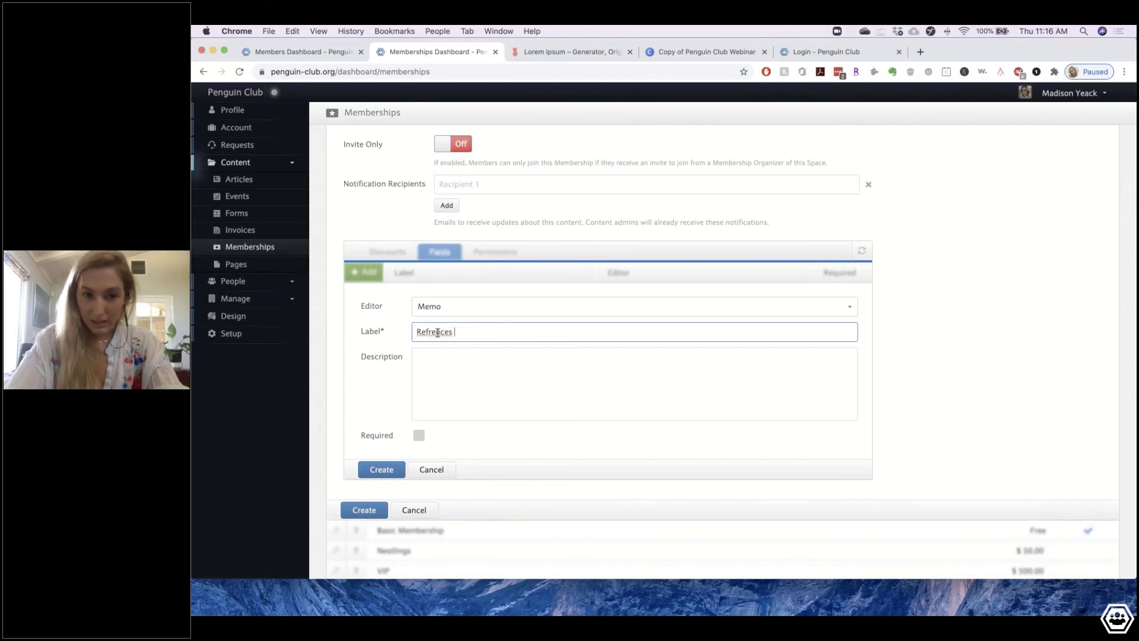
pyautogui.rightClick(448, 331)
pyautogui.click(470, 341)
# - Enter the References field's description as "Please include three Super Secret References", correcting the misspelled last word
pyautogui.click(470, 390)
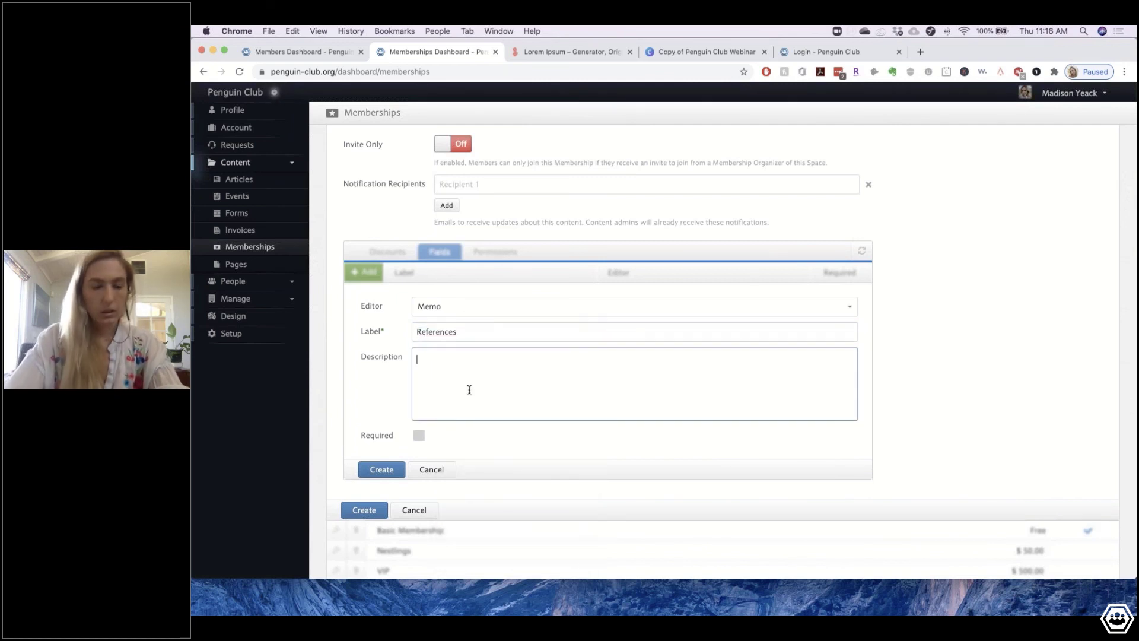
pyautogui.scroll(-1, 469, 390)
pyautogui.write('Pleas')
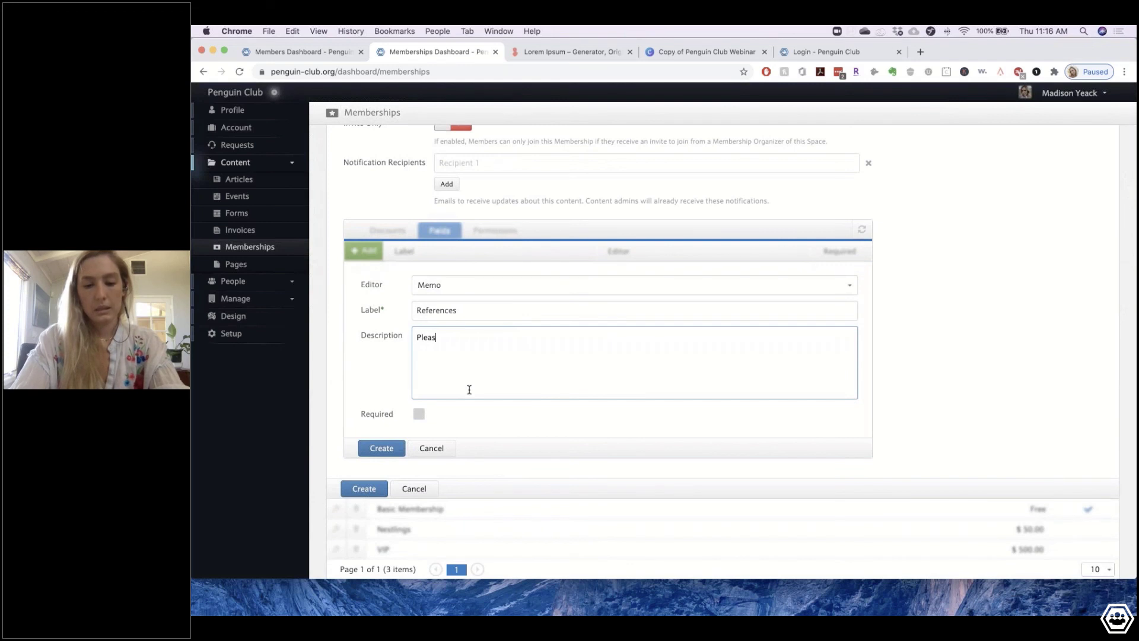
pyautogui.write('e include')
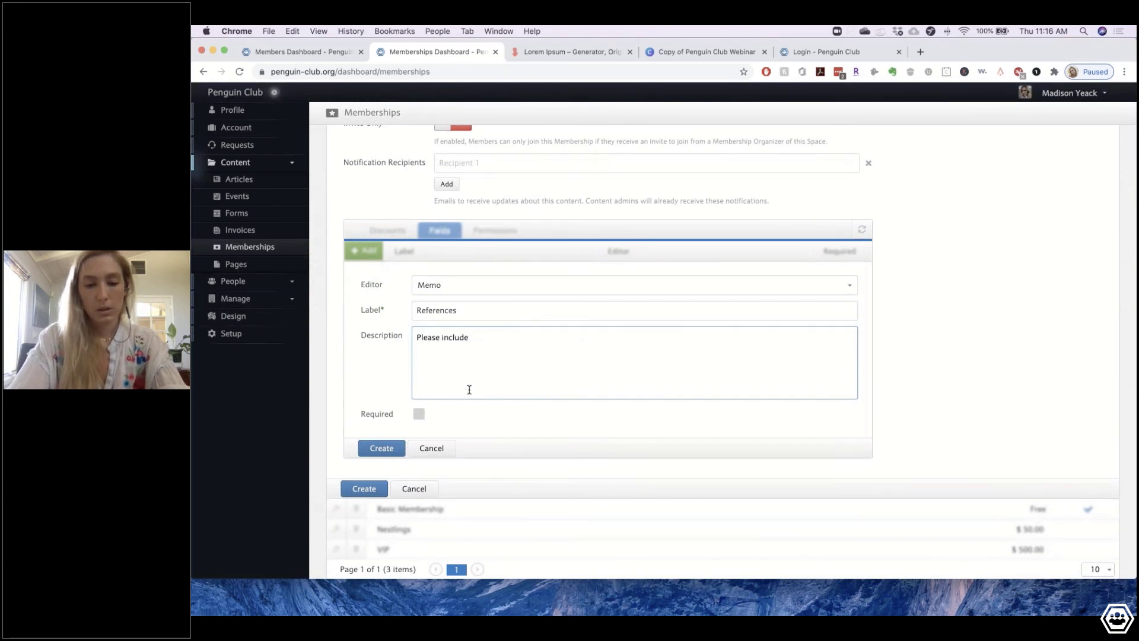
pyautogui.write(' three S')
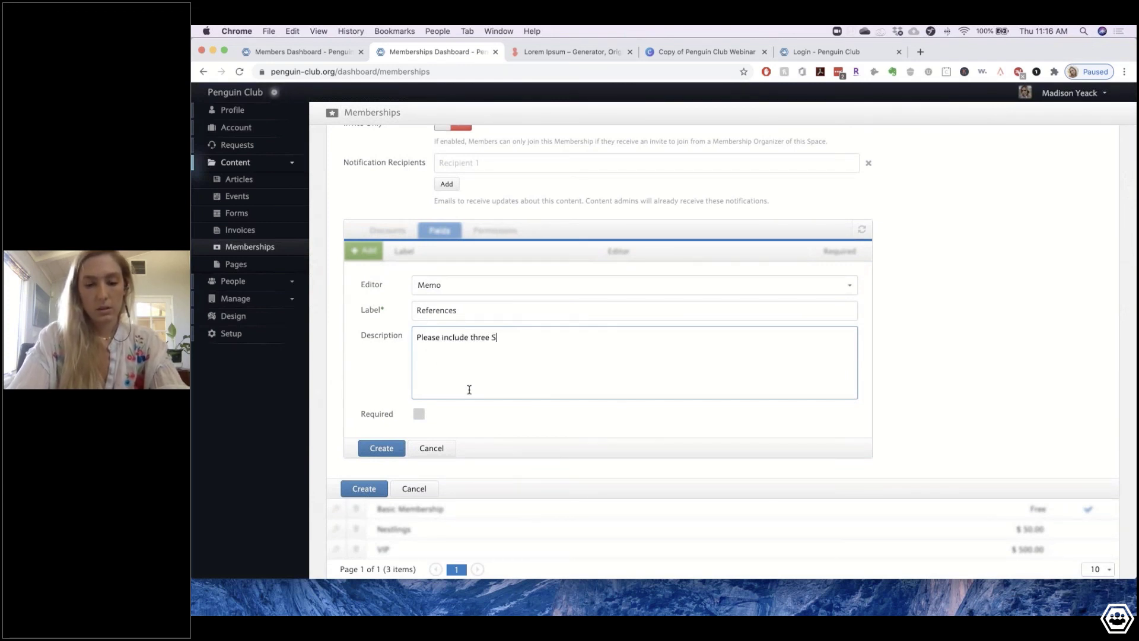
pyautogui.write('uper Secret')
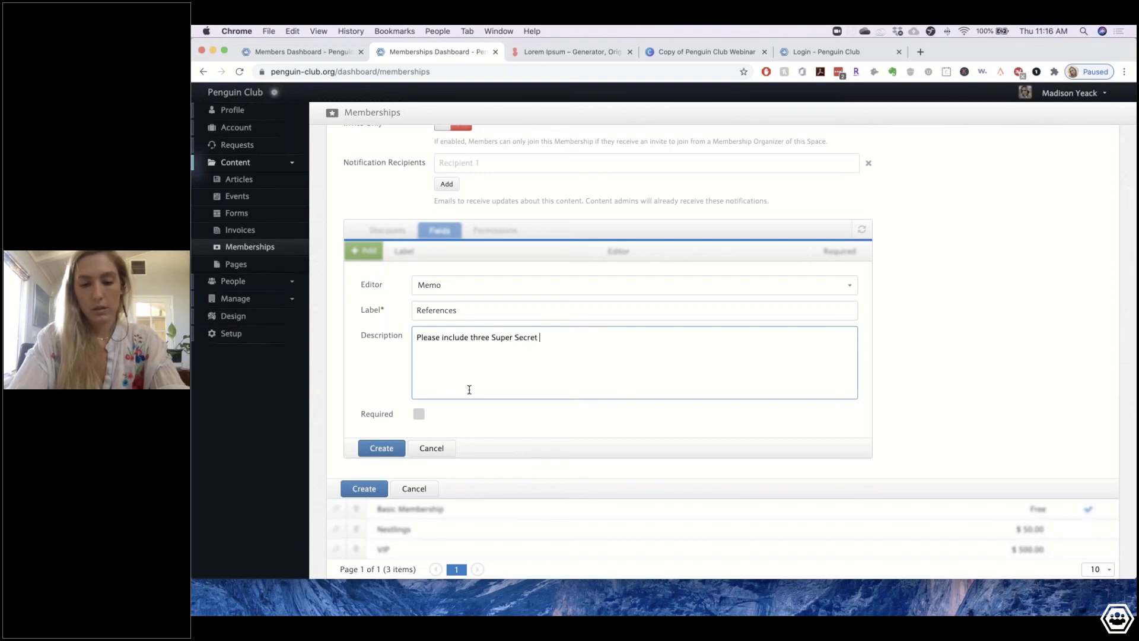
pyautogui.write(' Refrences')
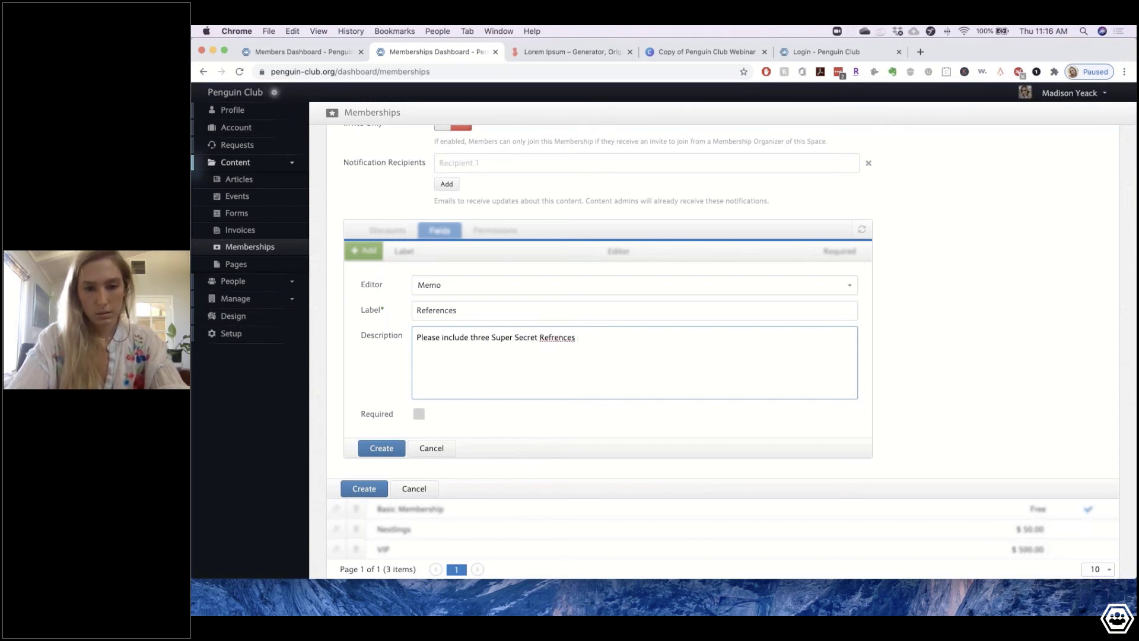
pyautogui.rightClick(567, 339)
pyautogui.press('Escape')
# - Create the References field as required and create the Super Secret membership
pyautogui.click(419, 414)
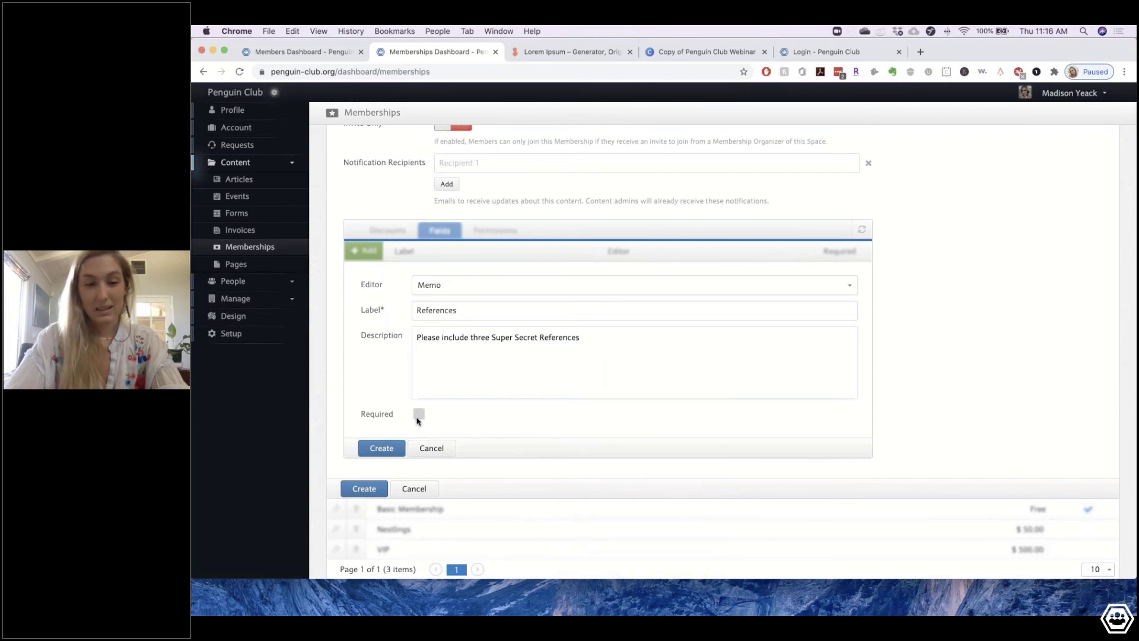
pyautogui.press('Return')
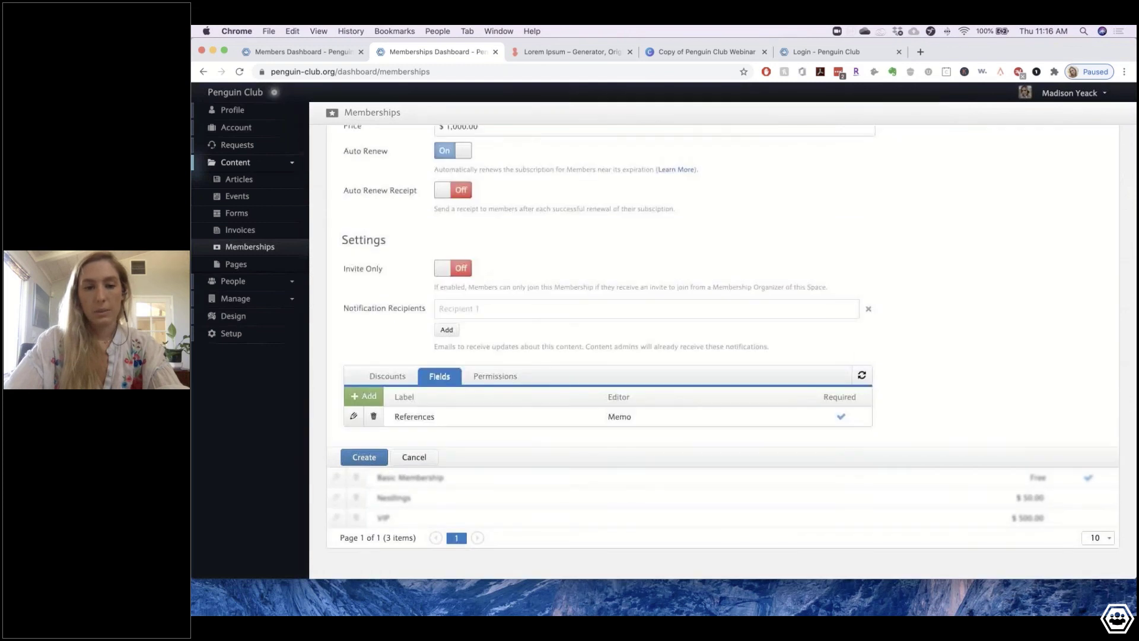
pyautogui.click(351, 461)
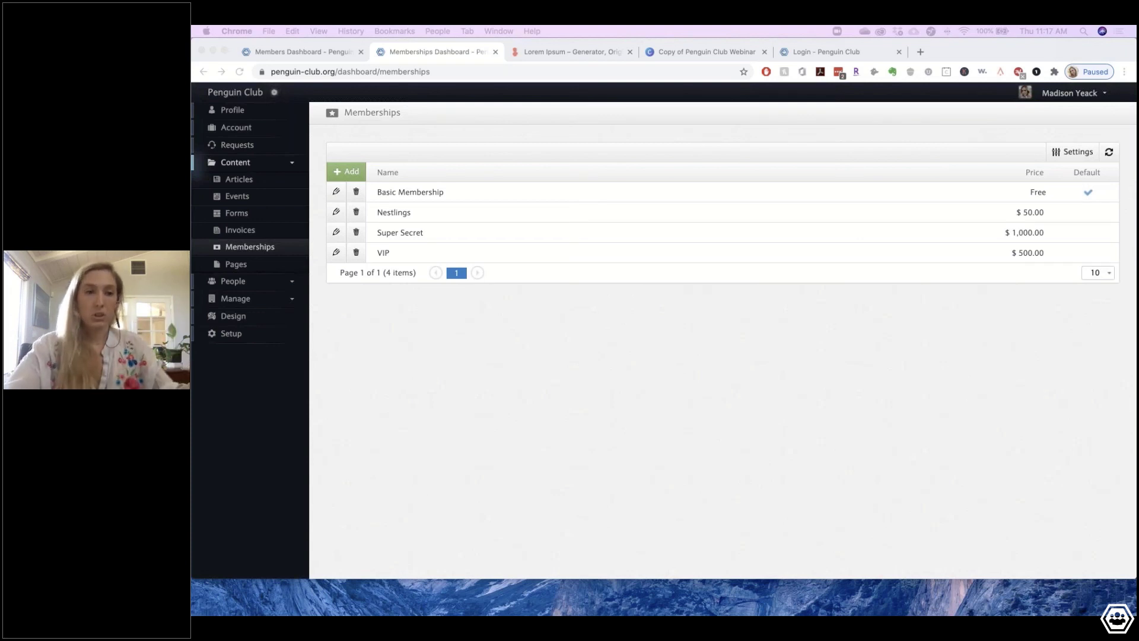
# - Add an event role in the Events settings giving the Super Secret (Monthly Membership) the Contributor level
pyautogui.click(237, 199)
pyautogui.click(237, 198)
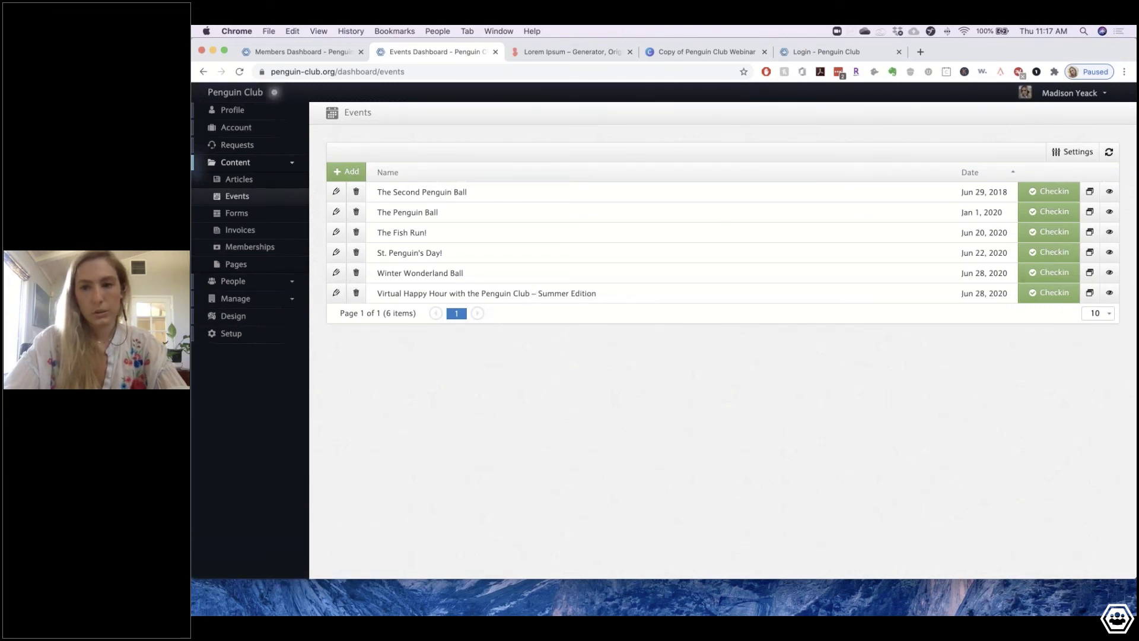
pyautogui.click(1079, 153)
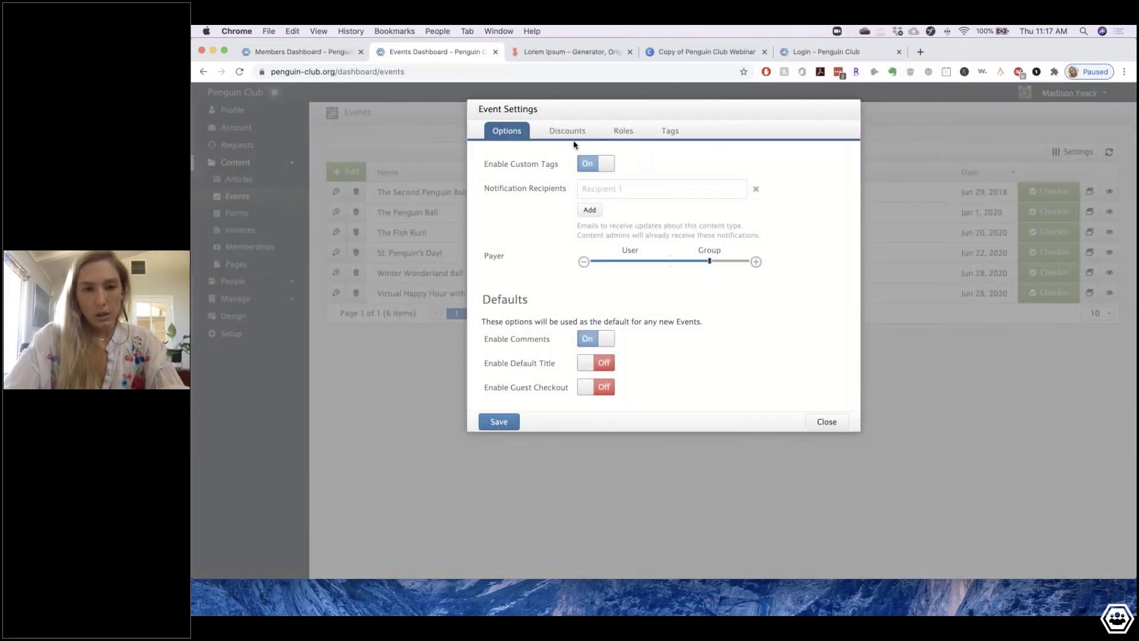
pyautogui.click(613, 136)
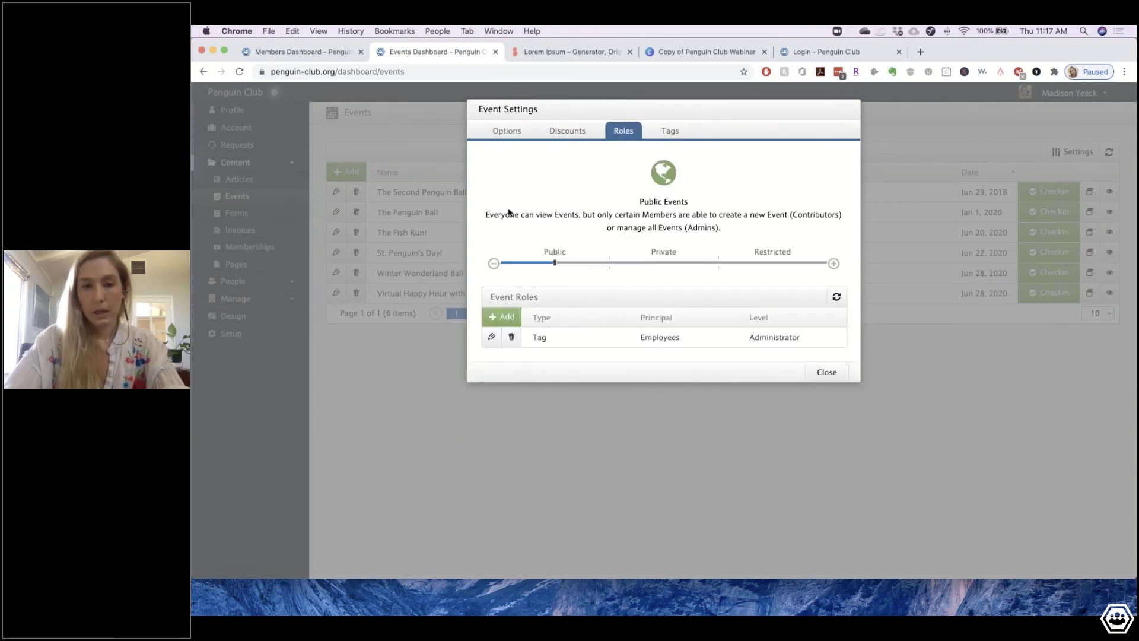
pyautogui.click(508, 318)
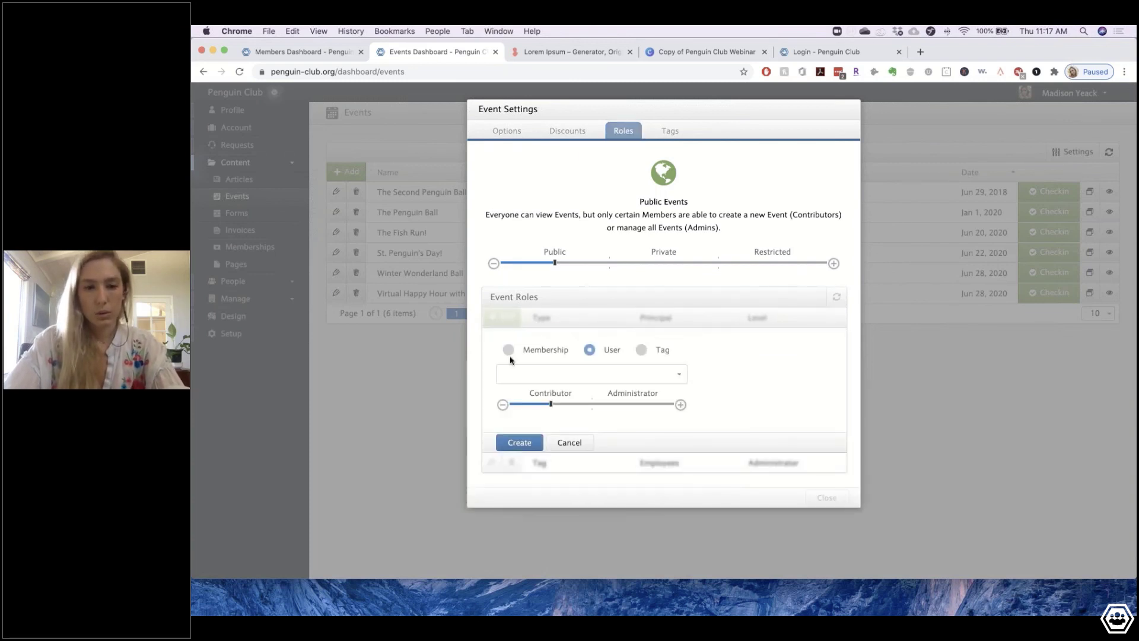
pyautogui.click(508, 351)
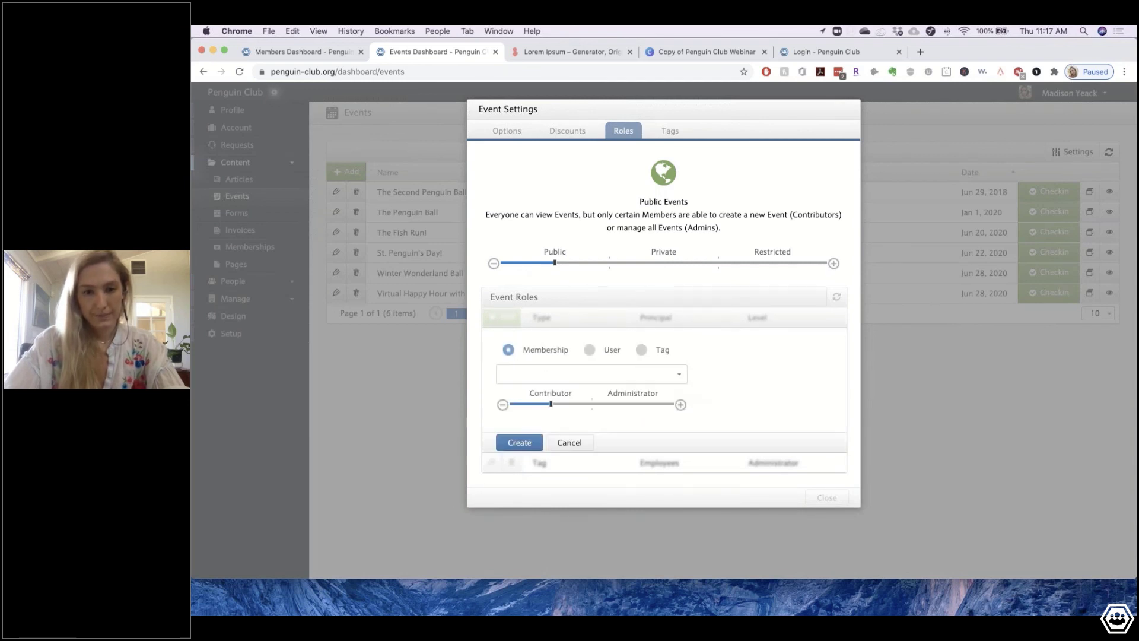
pyautogui.click(643, 372)
pyautogui.click(575, 435)
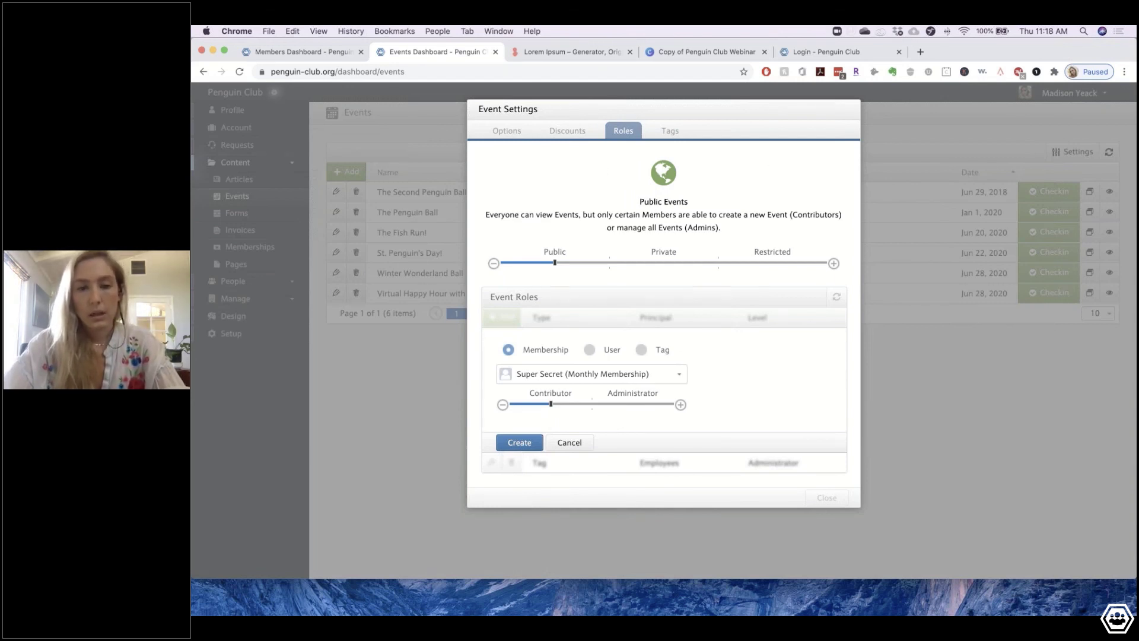
pyautogui.click(633, 404)
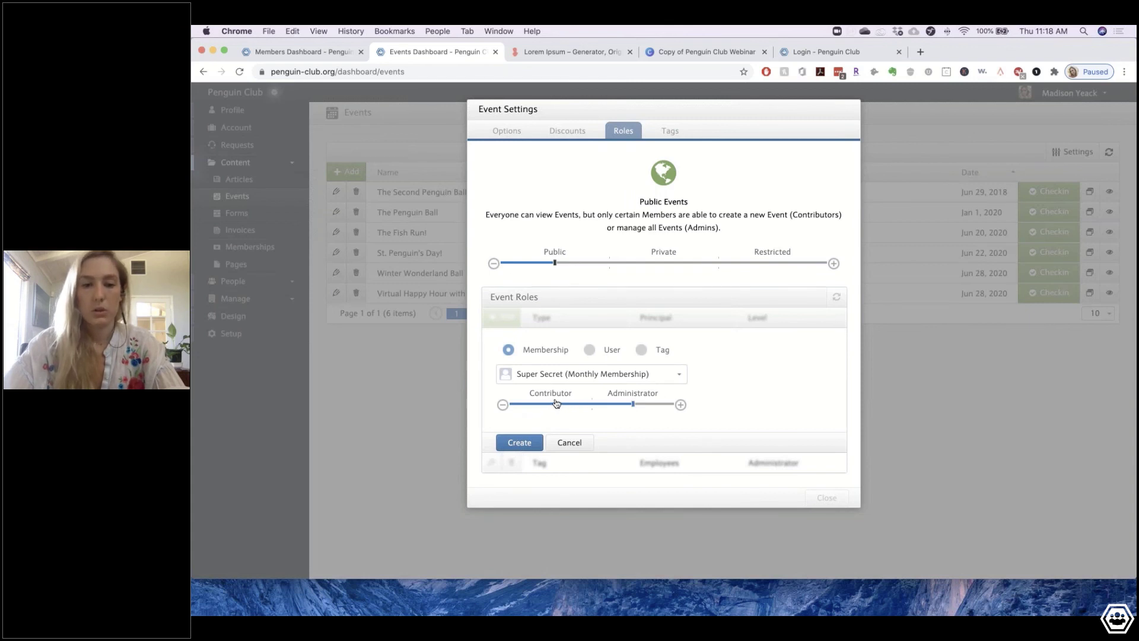
pyautogui.click(555, 404)
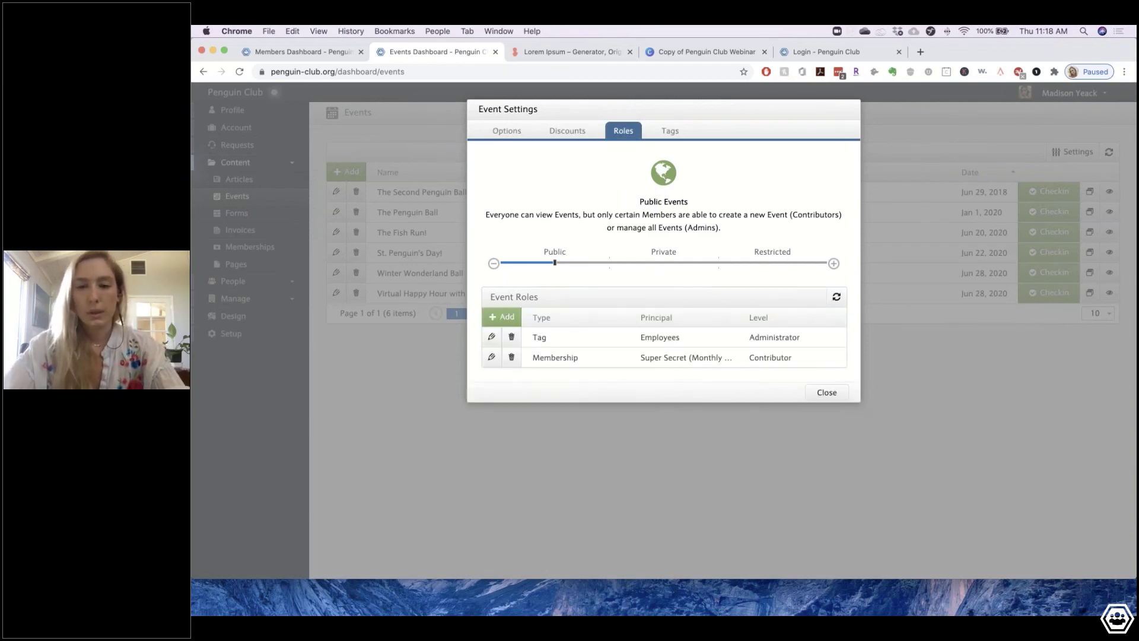
pyautogui.click(827, 393)
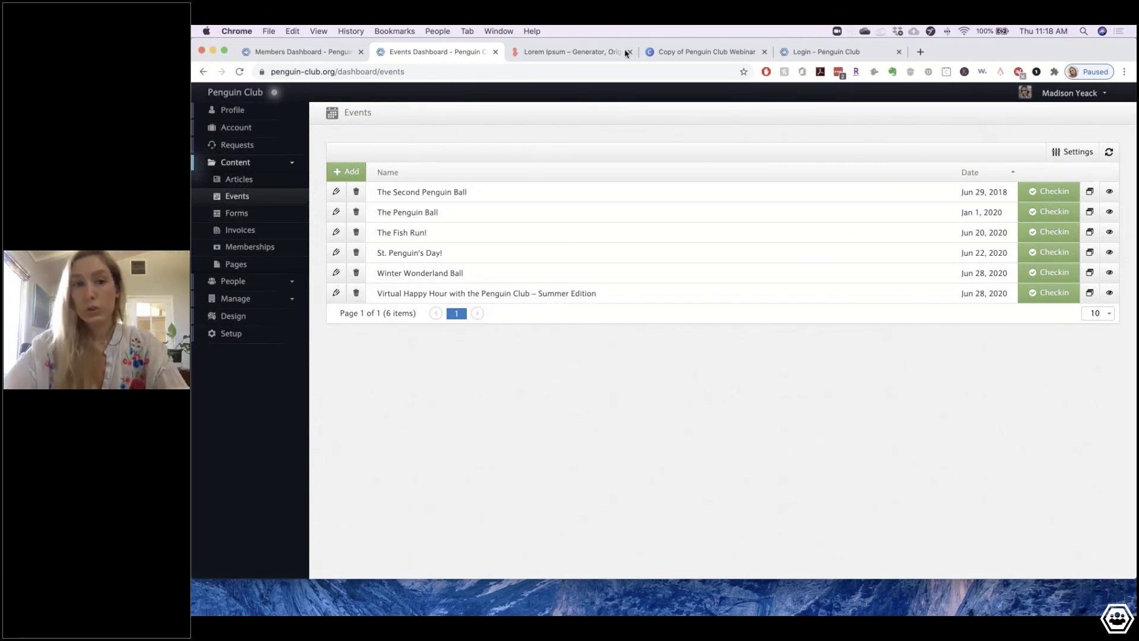
# - Open the registration page of penguin-club.org in a browser window under the other user's profile
pyautogui.click(1090, 72)
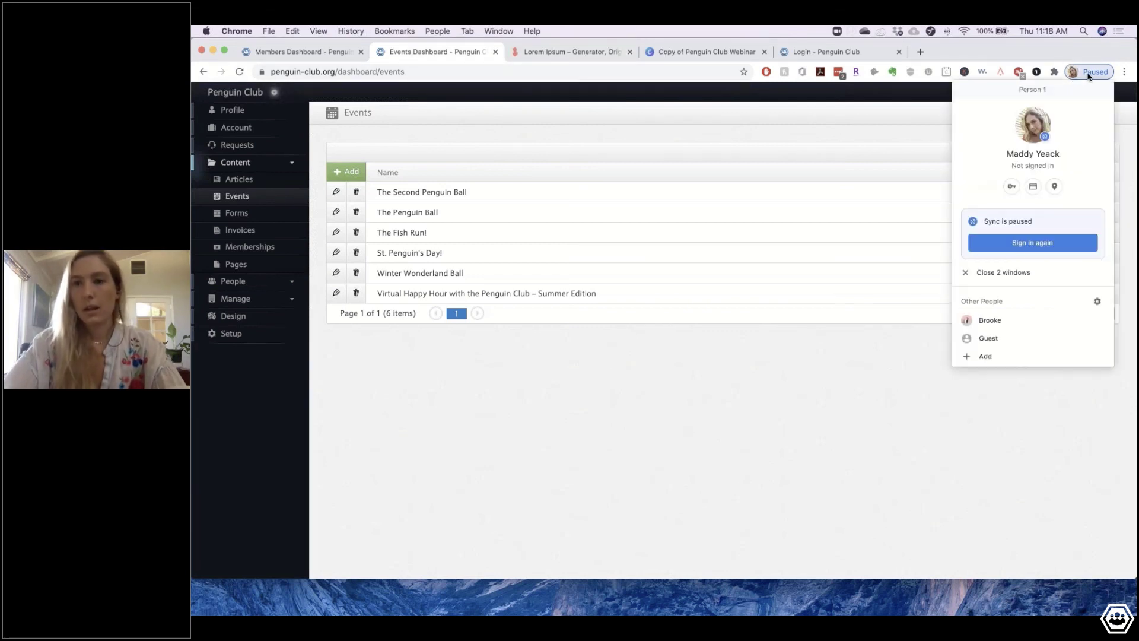
pyautogui.click(982, 317)
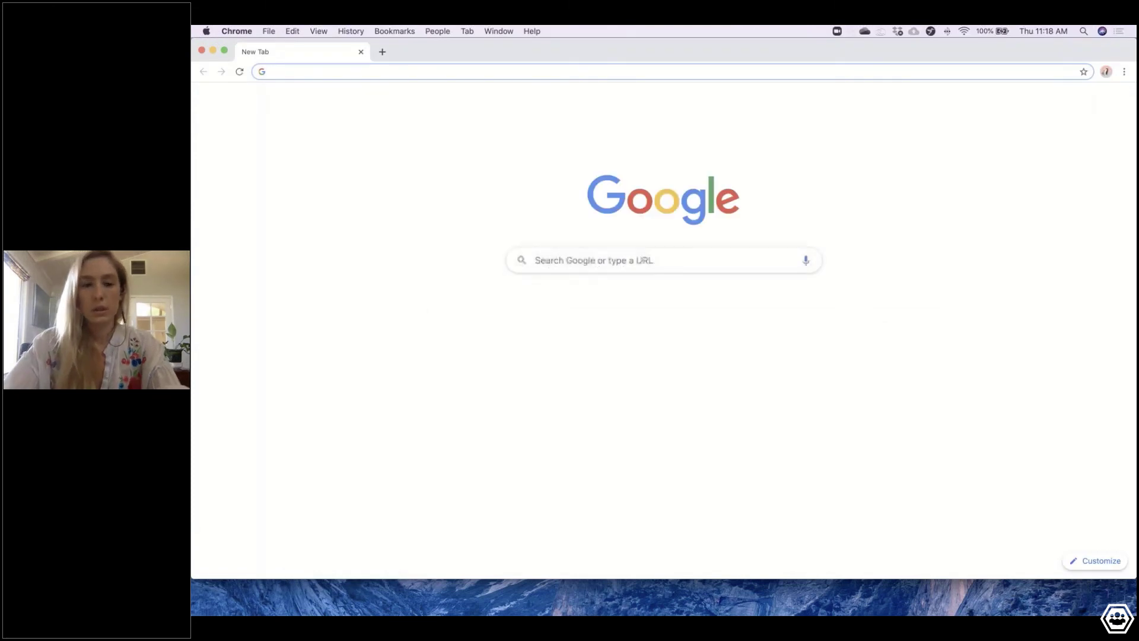
pyautogui.write('penguin-club.org')
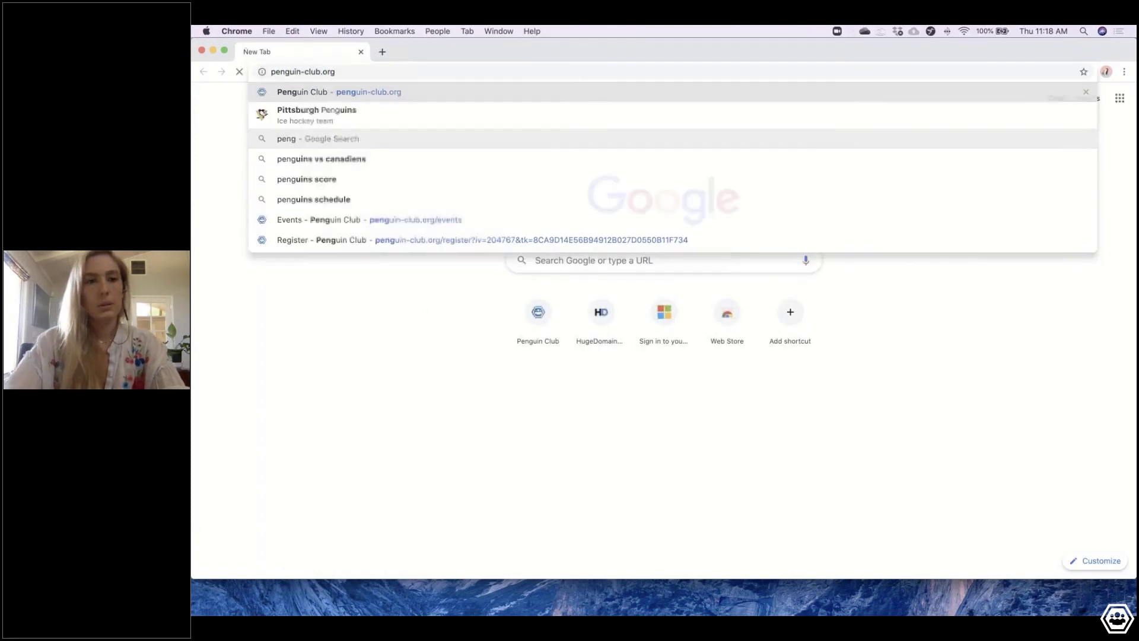
pyautogui.press('Return')
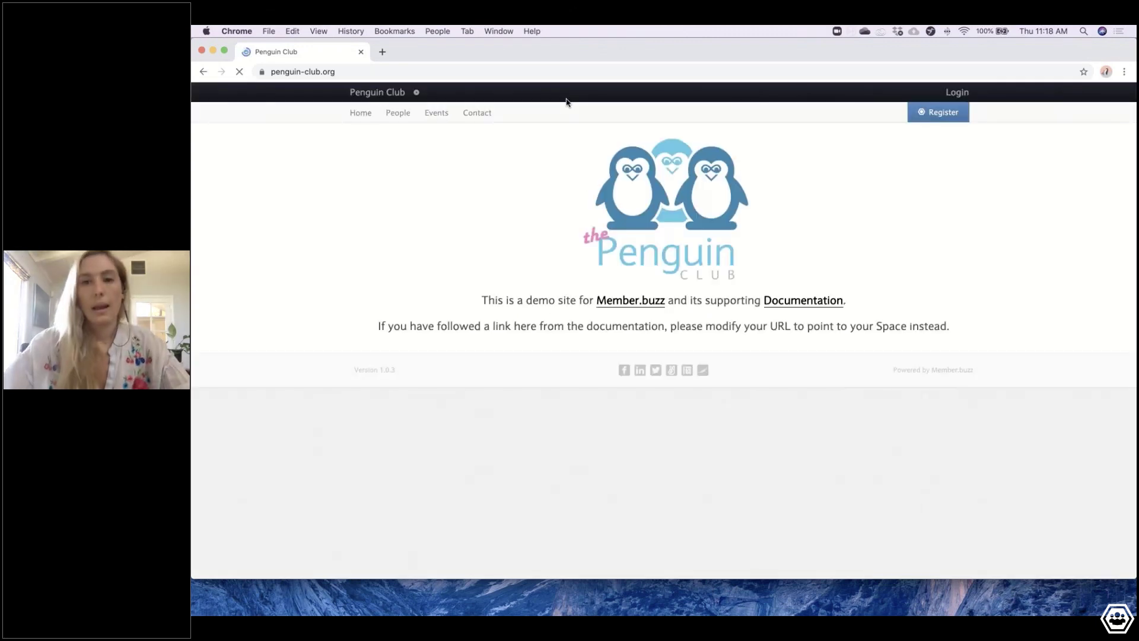
pyautogui.click(943, 114)
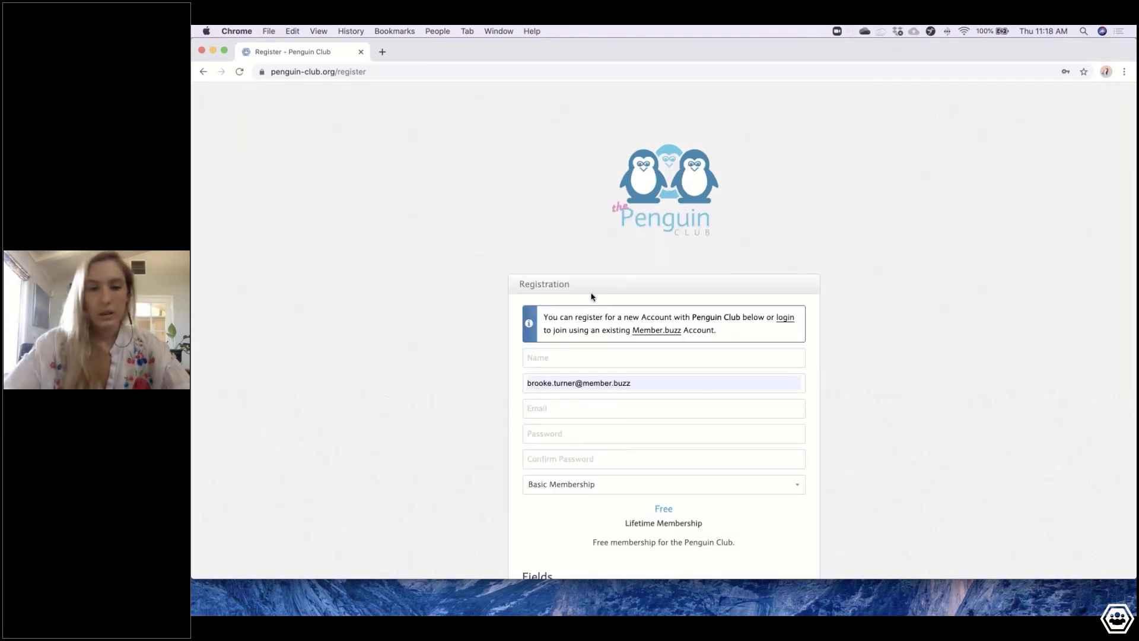
# - Clear the prefilled username on the registration form and select the Super Secret membership
pyautogui.tripleClick(623, 383)
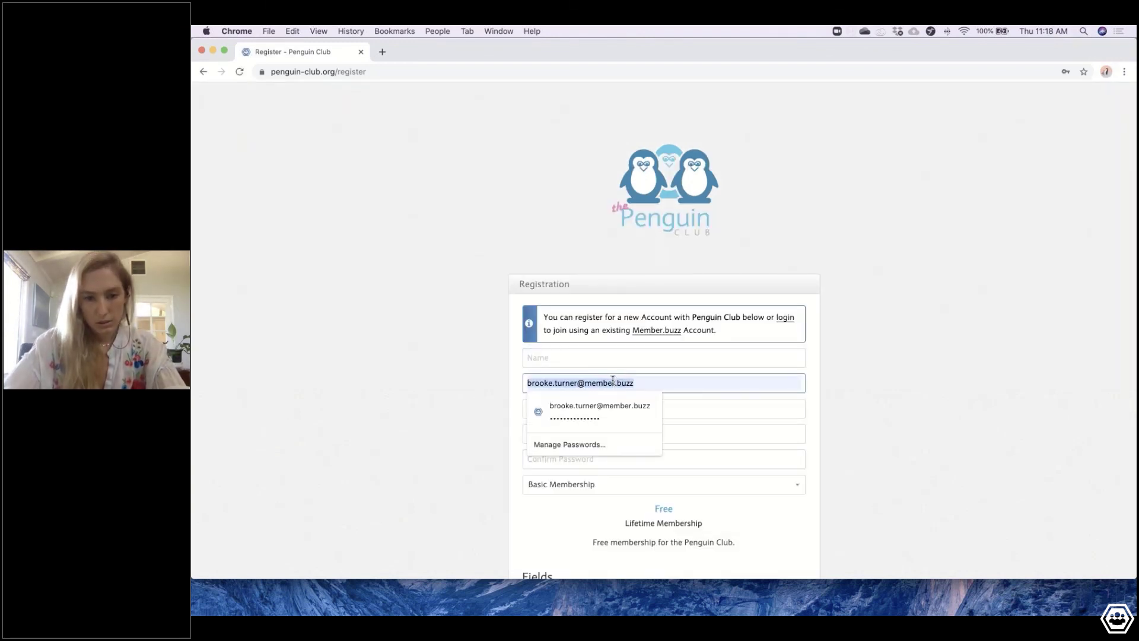
pyautogui.press('BackSpace')
pyautogui.click(752, 396)
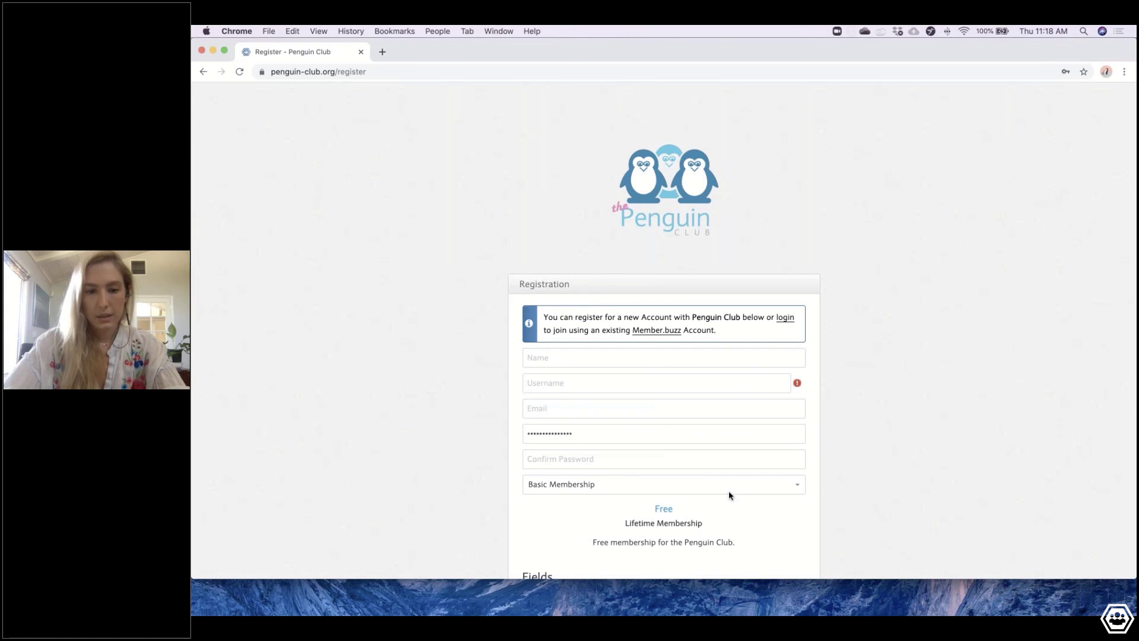
pyautogui.scroll(-1, 729, 495)
pyautogui.click(593, 450)
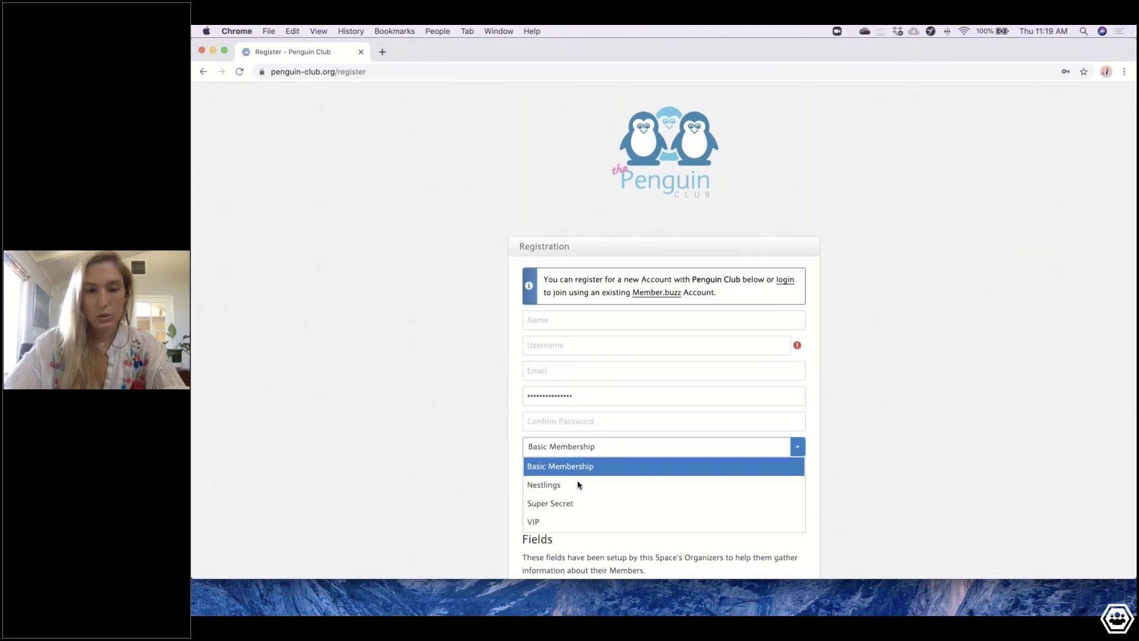
pyautogui.click(547, 504)
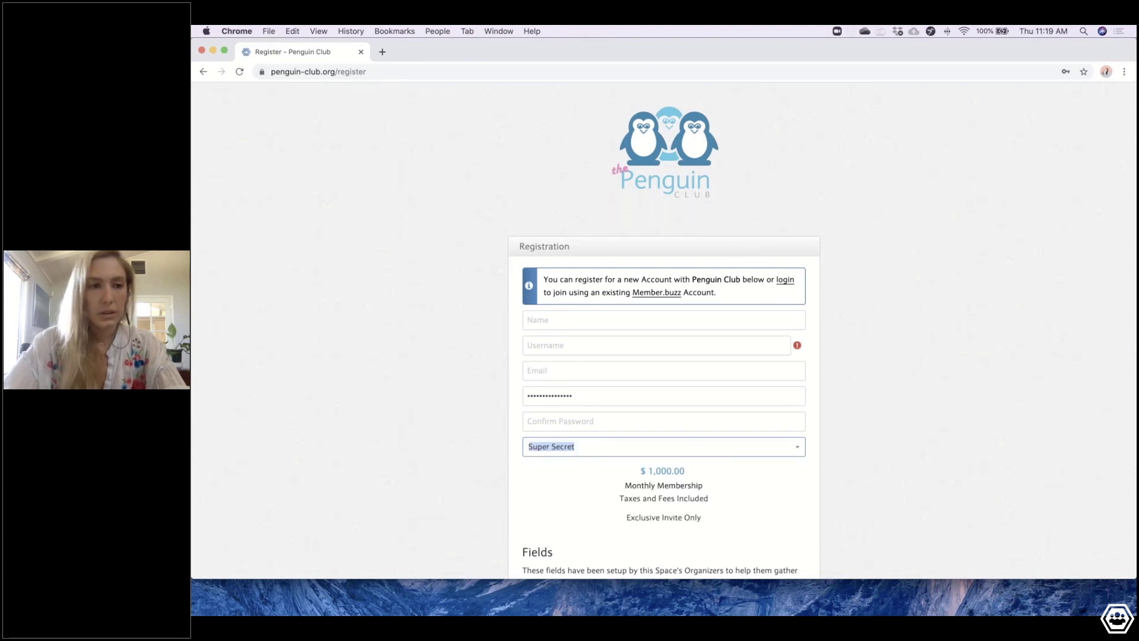
# - Narrow the registration window and open the Memberships list in the admin dashboard, keeping a duplicate of the Members dashboard
pyautogui.moveTo(191, 116); pyautogui.dragTo(631, 117)
pyautogui.click(502, 127)
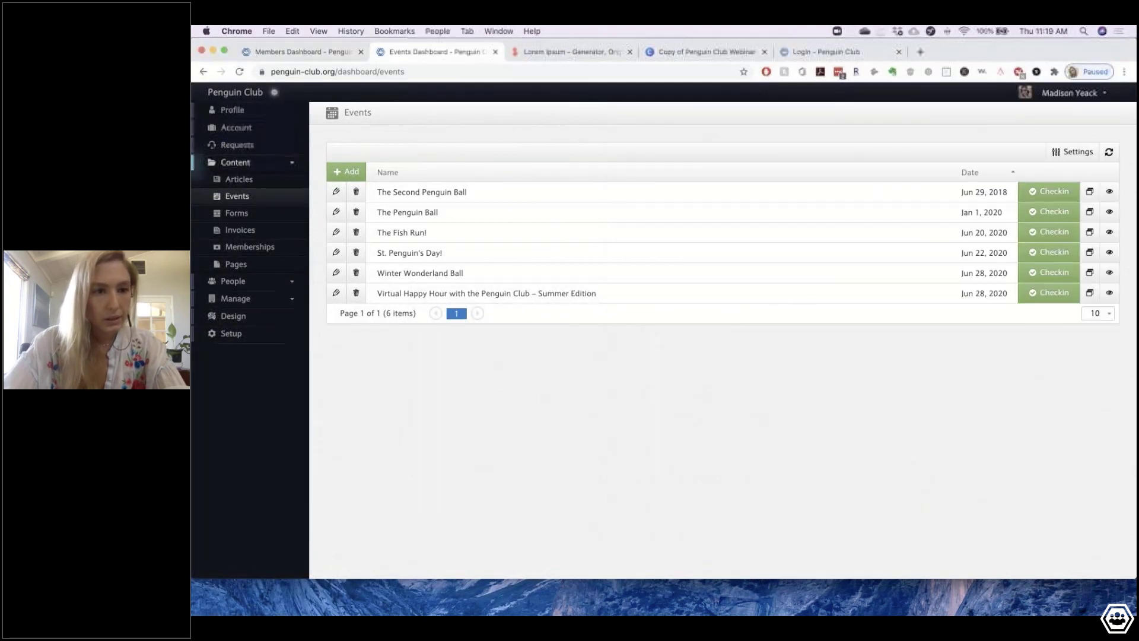
pyautogui.click(315, 53)
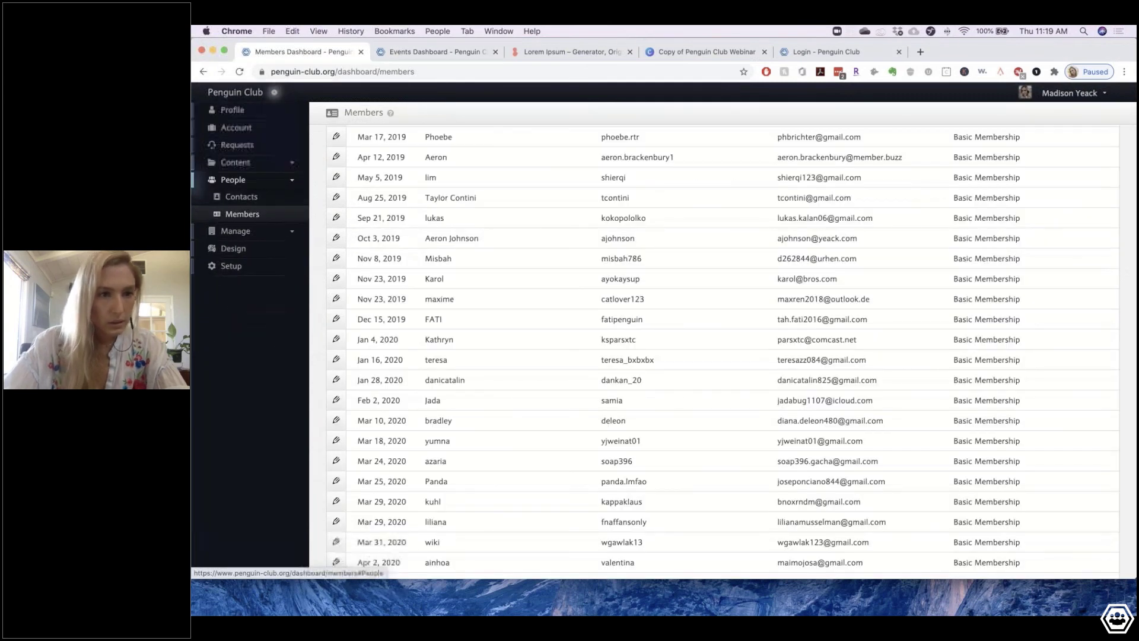
pyautogui.rightClick(276, 53)
pyautogui.click(320, 52)
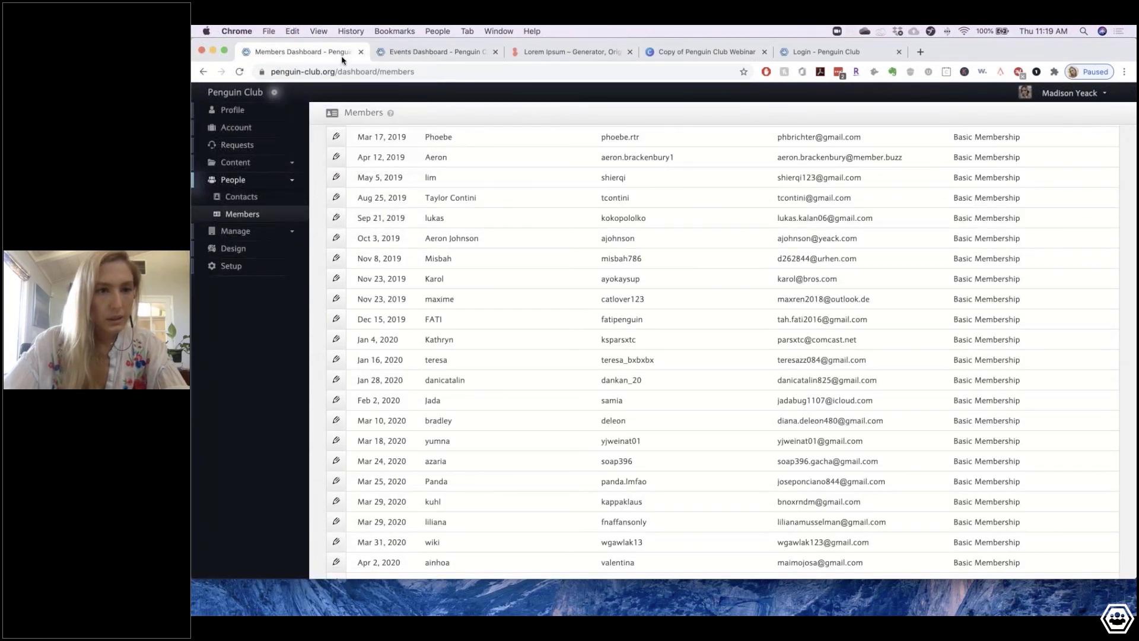
pyautogui.click(342, 58)
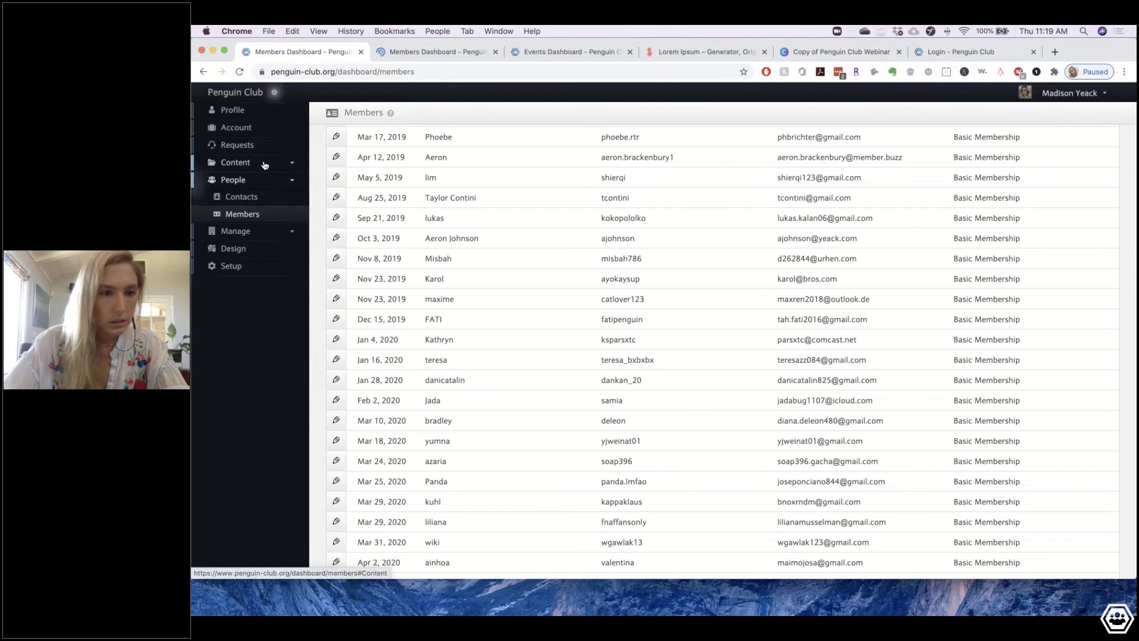
pyautogui.click(264, 164)
pyautogui.click(241, 250)
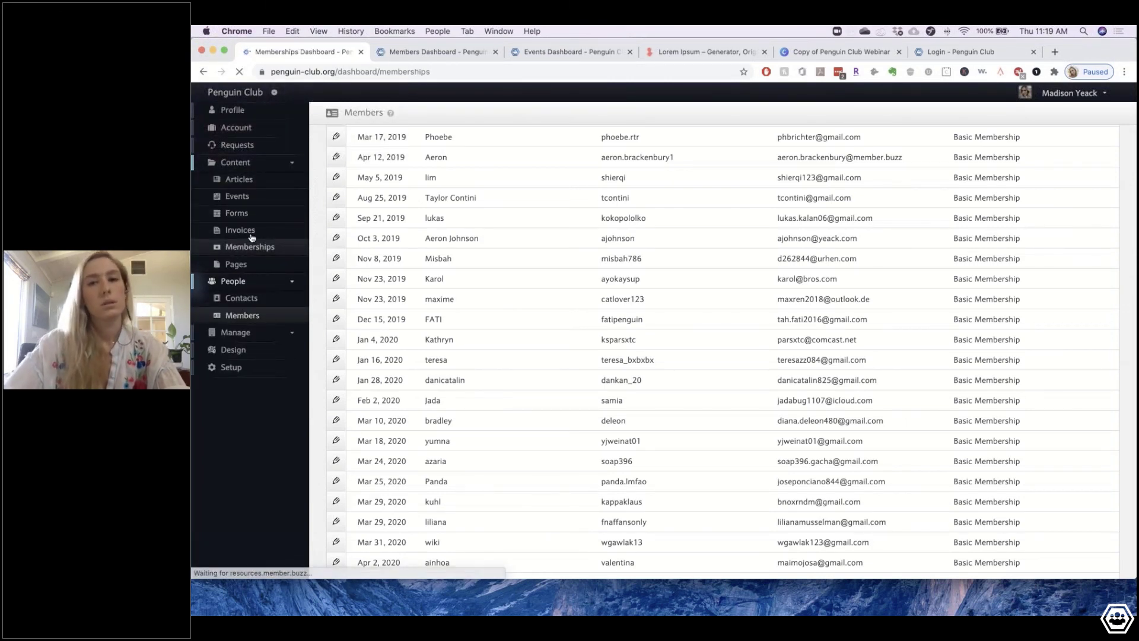
# - Place the dashboard window slightly lower behind the registration window and check the membership choices on the registration form
pyautogui.moveTo(1103, 60); pyautogui.dragTo(1104, 75)
pyautogui.click(1089, 46)
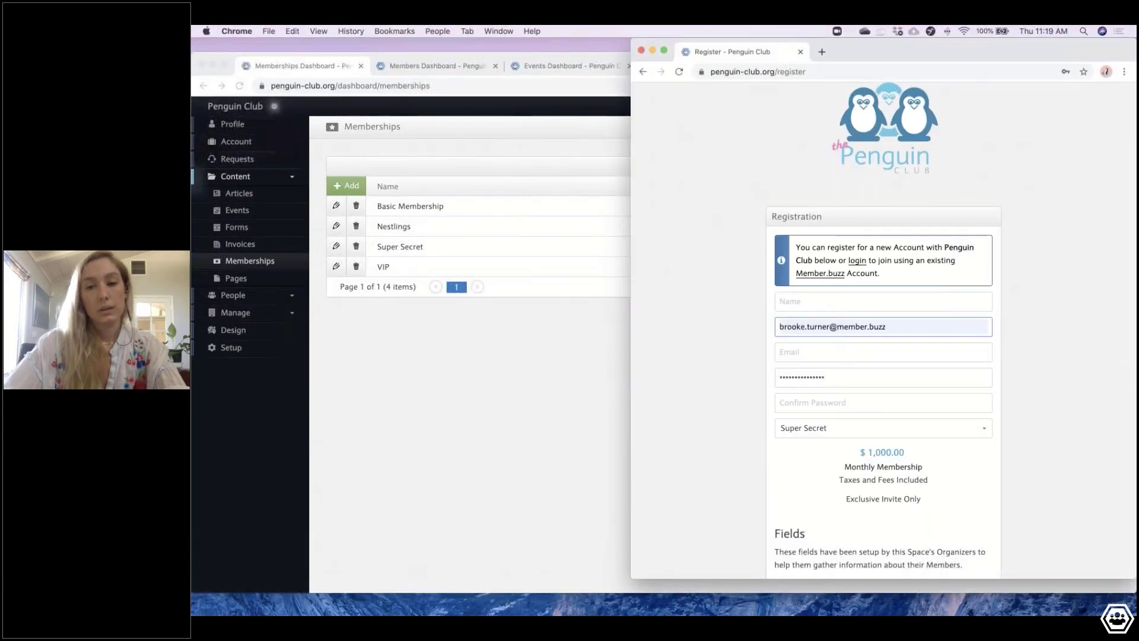
pyautogui.click(861, 430)
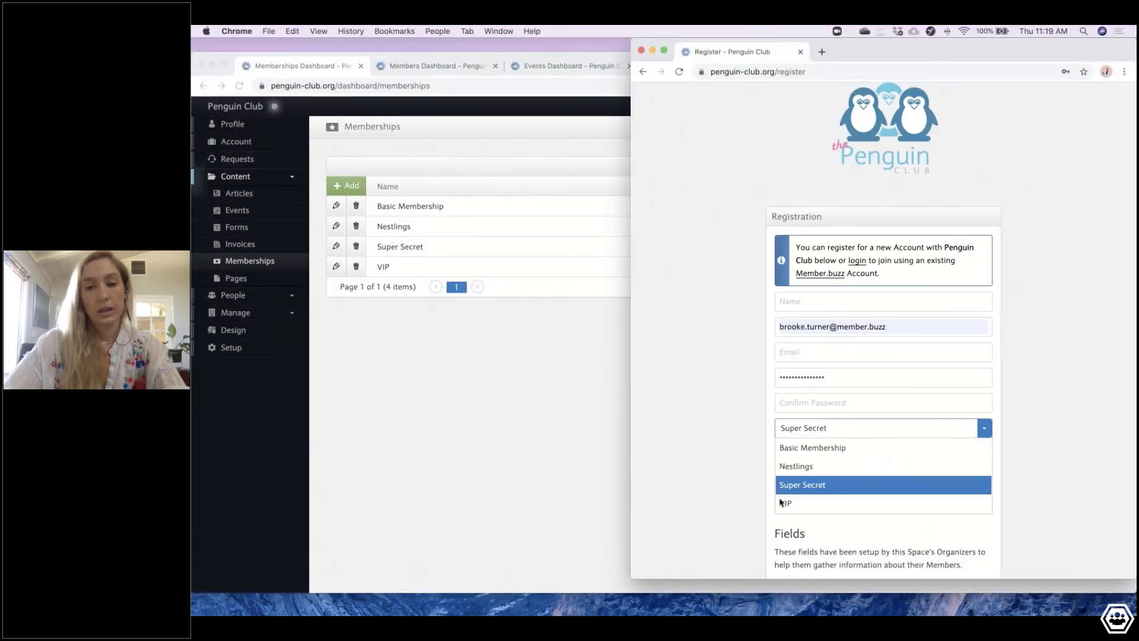
pyautogui.click(1031, 431)
# - Turn on Invite Only for the Super Secret membership and save it
pyautogui.click(463, 385)
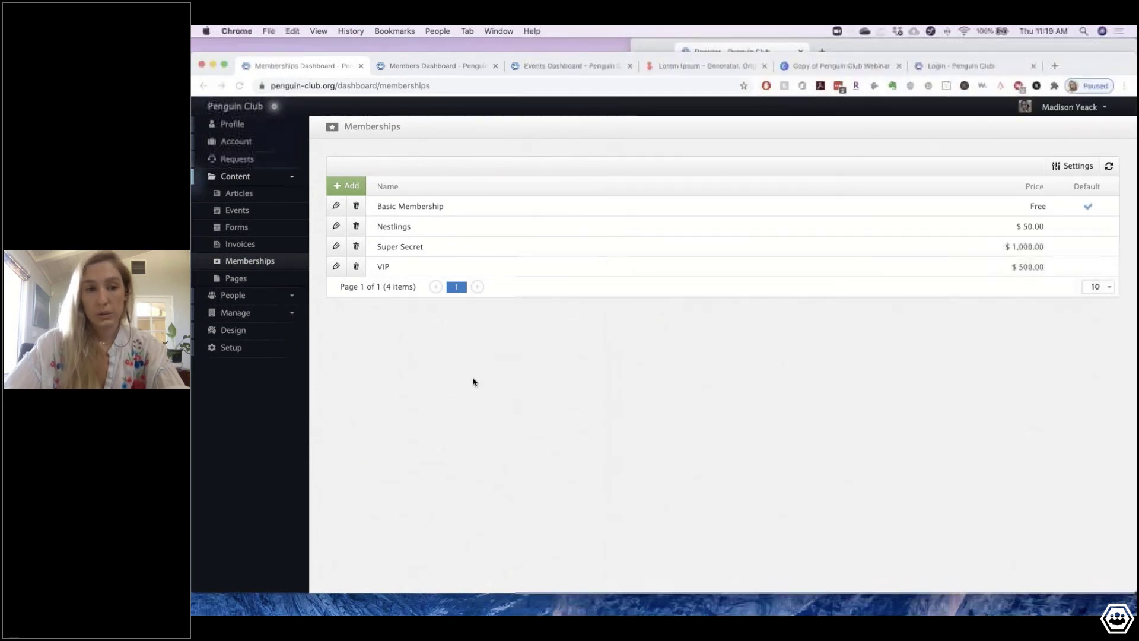
pyautogui.click(336, 246)
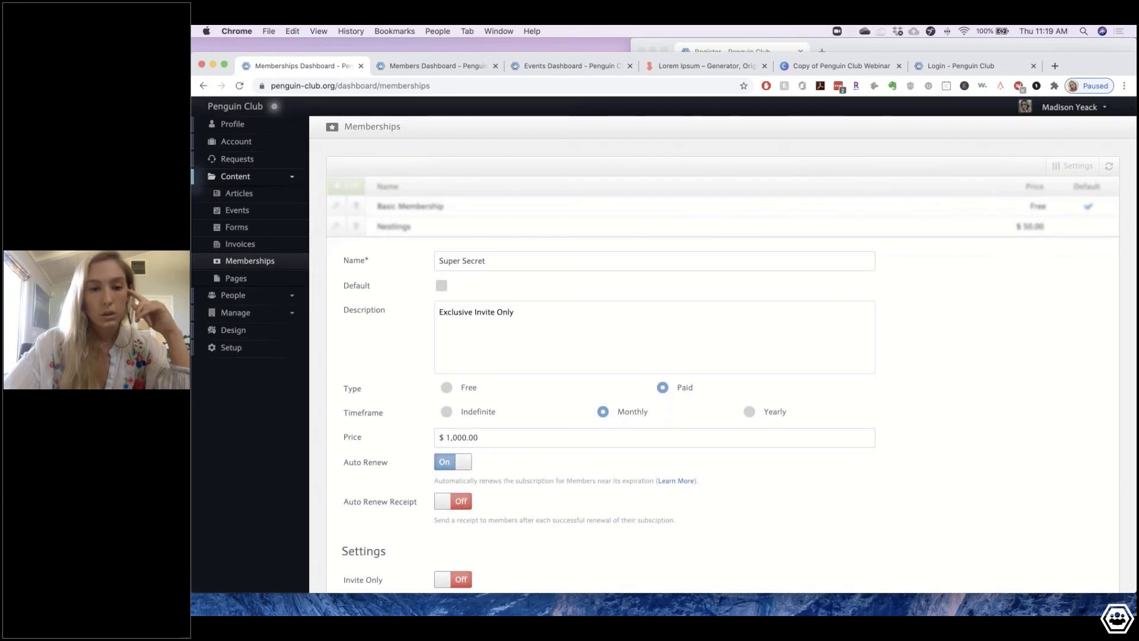
pyautogui.scroll(-3, 457, 447)
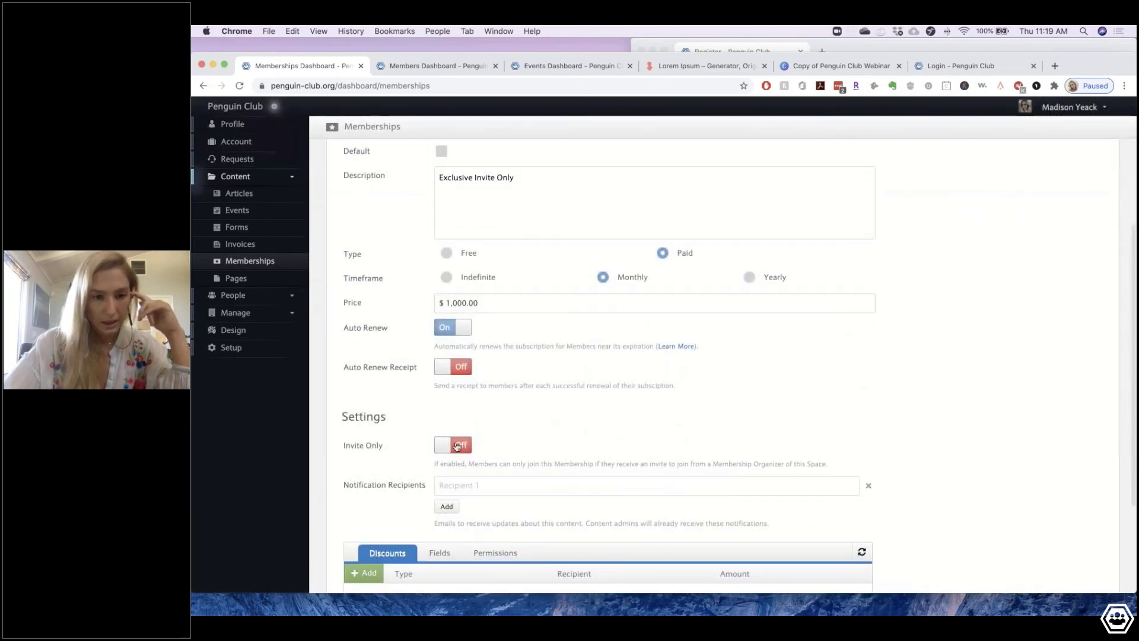
pyautogui.click(457, 446)
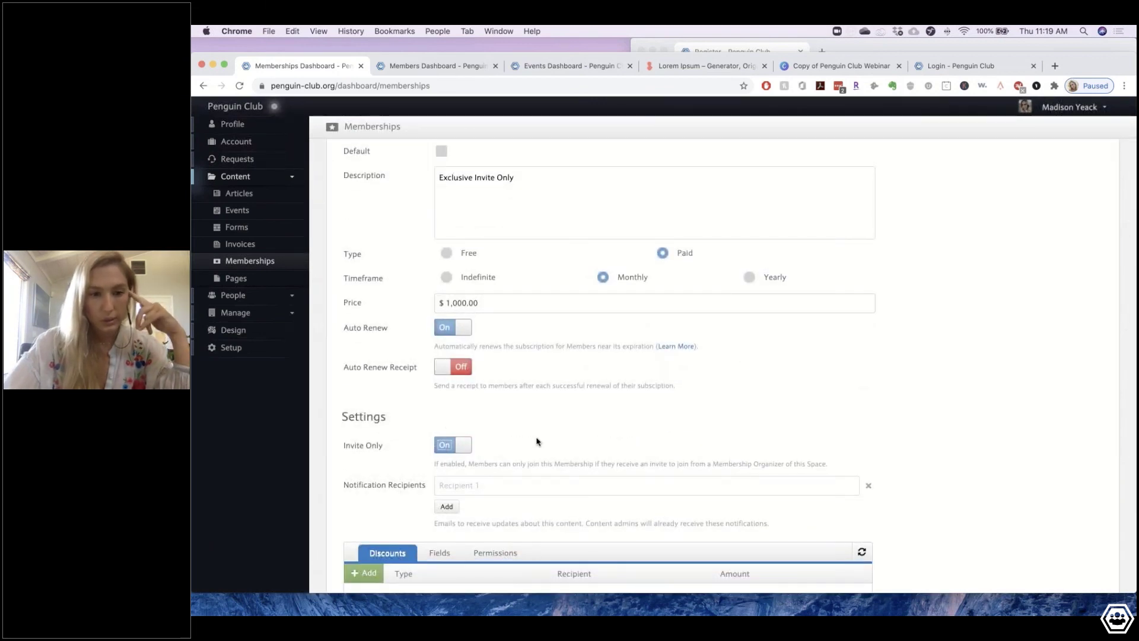
pyautogui.scroll(-2, 538, 442)
pyautogui.scroll(-3, 537, 442)
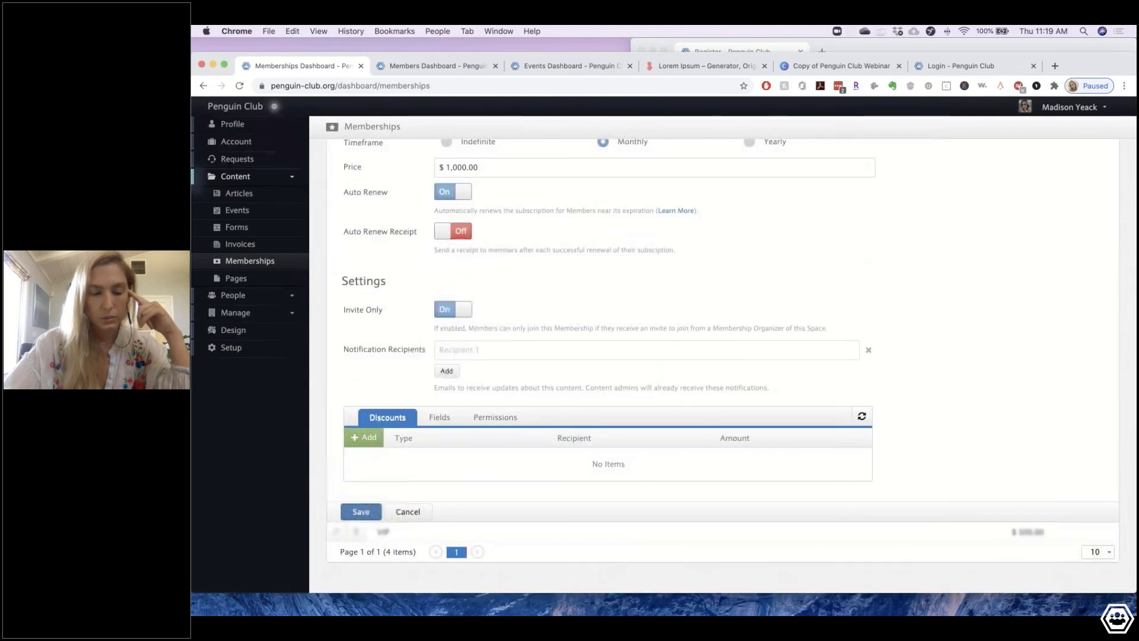
pyautogui.click(361, 512)
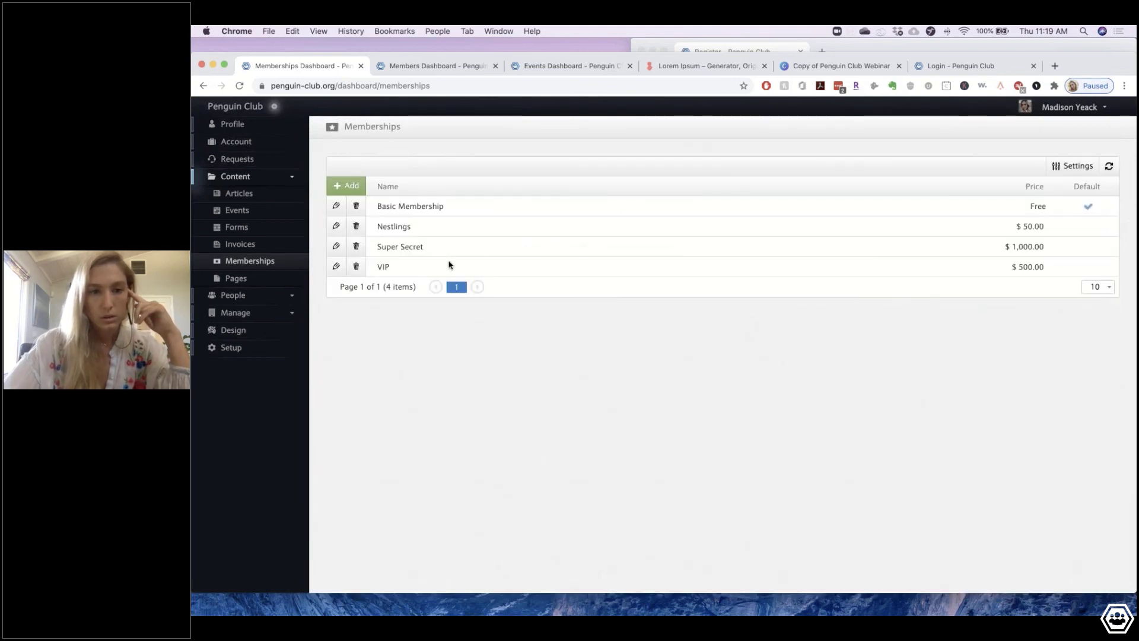
# - Reload the registration page, select the Nestlings membership on the form, and return to the Memberships dashboard
pyautogui.click(896, 45)
pyautogui.click(679, 72)
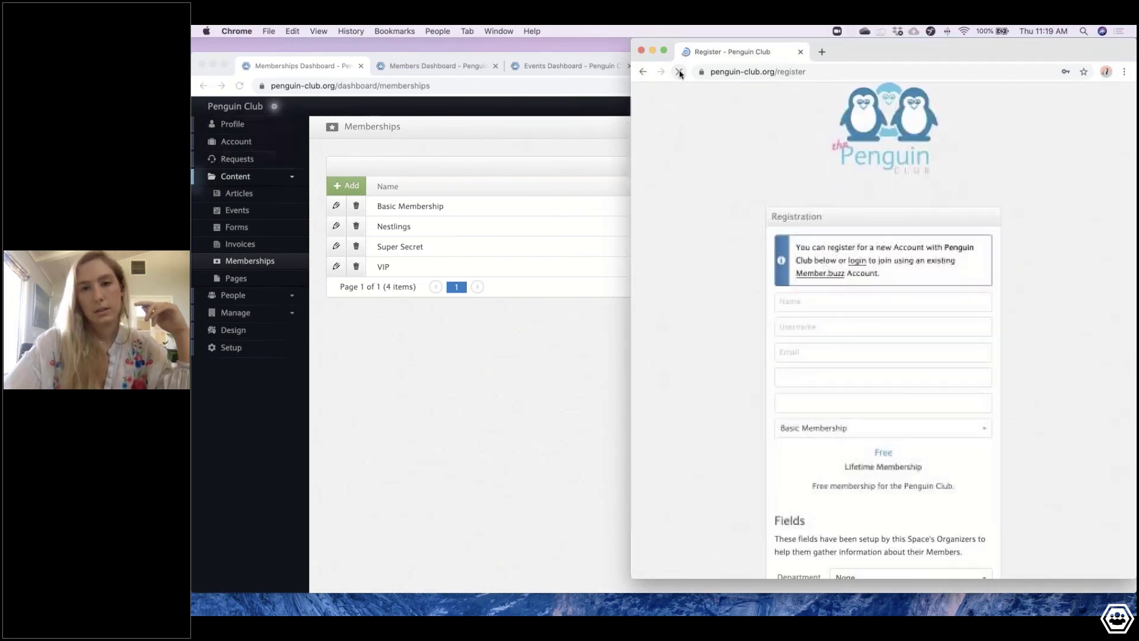
pyautogui.click(804, 428)
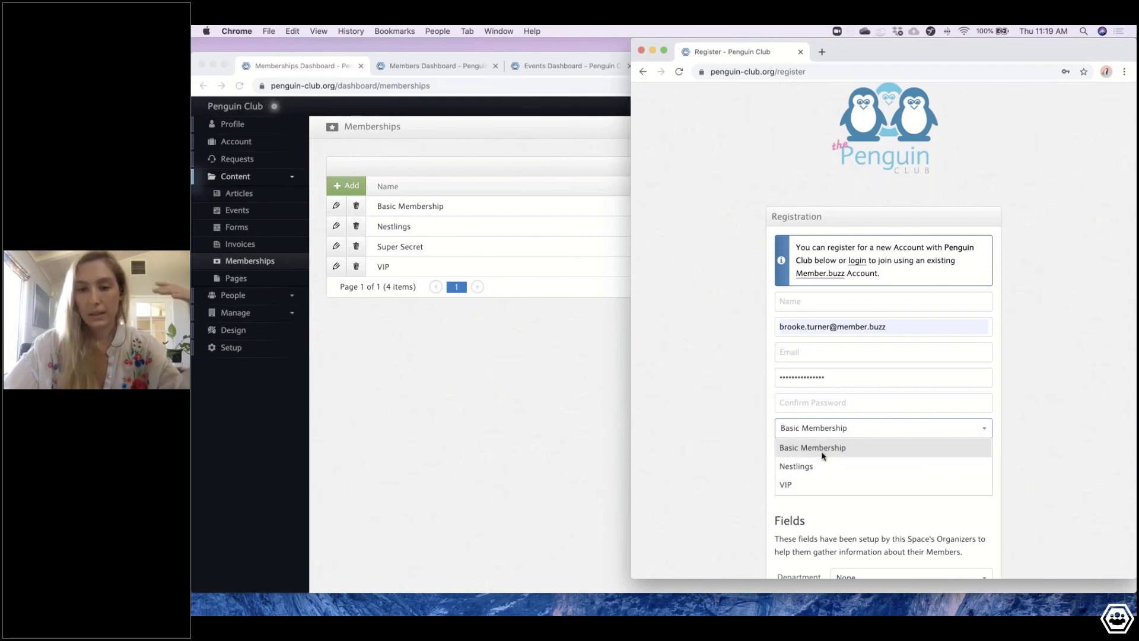
pyautogui.click(813, 469)
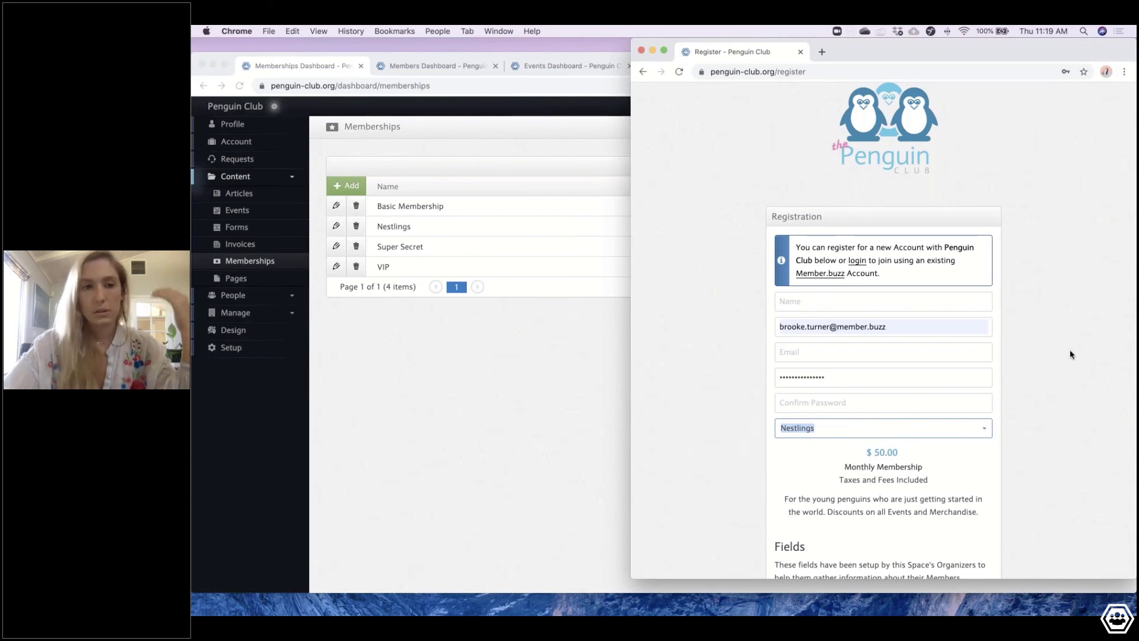
pyautogui.click(626, 275)
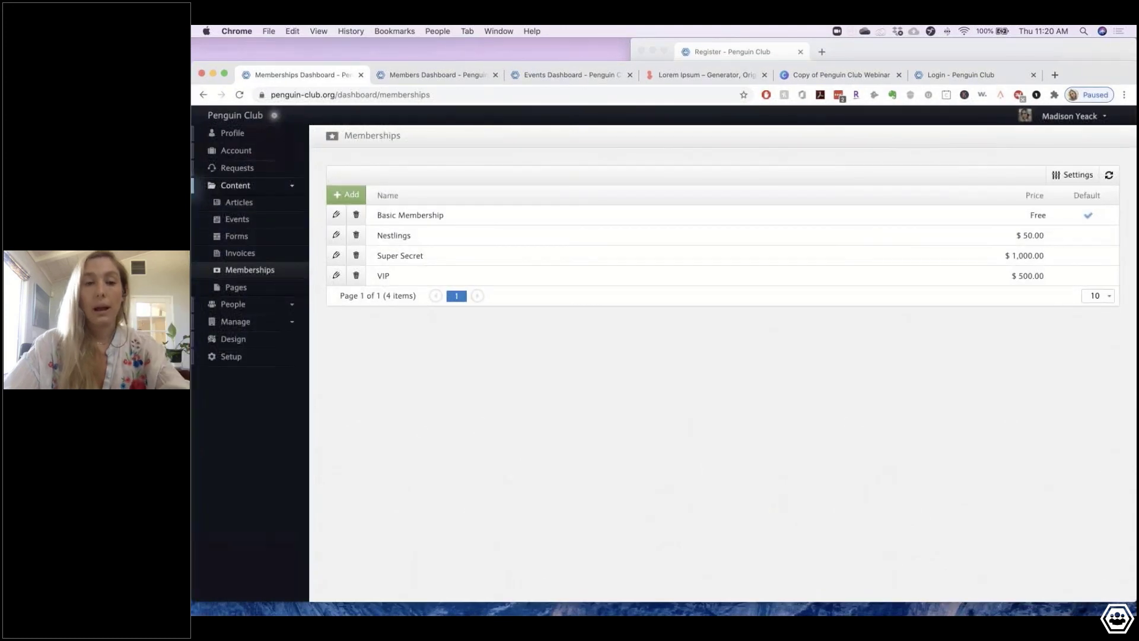
# - Start a new member invitation from the Members dashboard and set its expiration to Aug 13, 2020
pyautogui.click(425, 74)
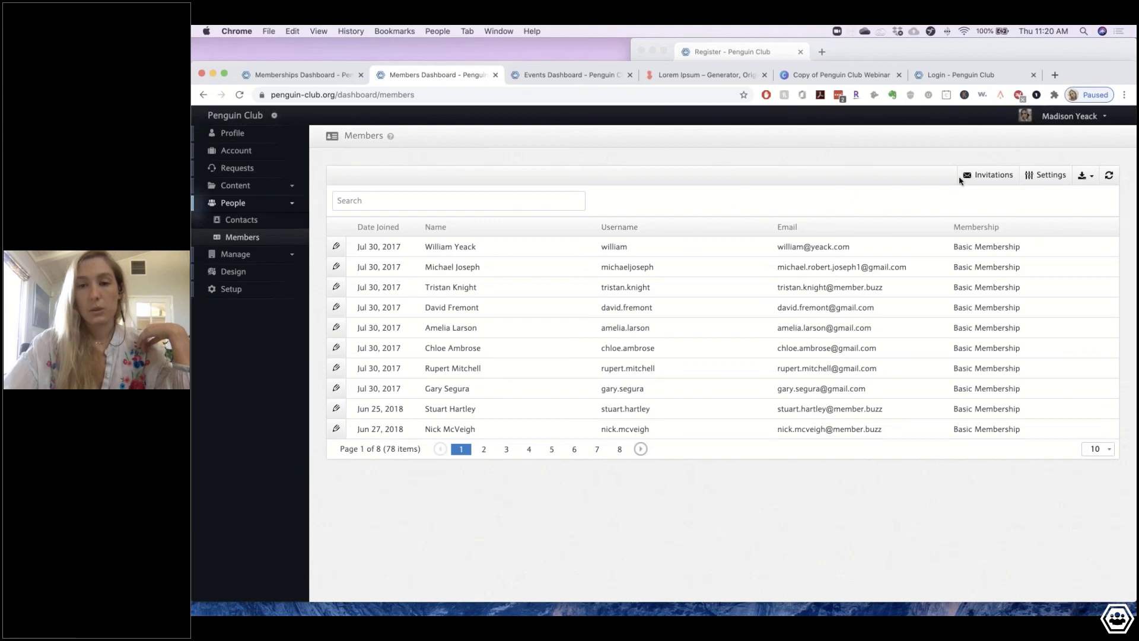
pyautogui.click(988, 174)
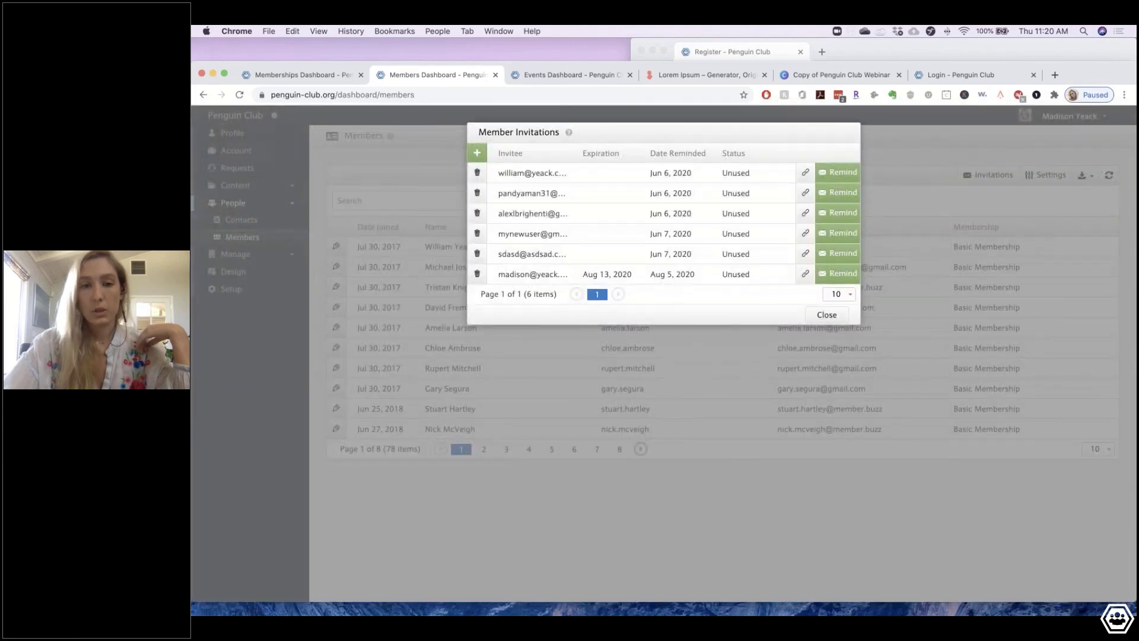
pyautogui.click(477, 154)
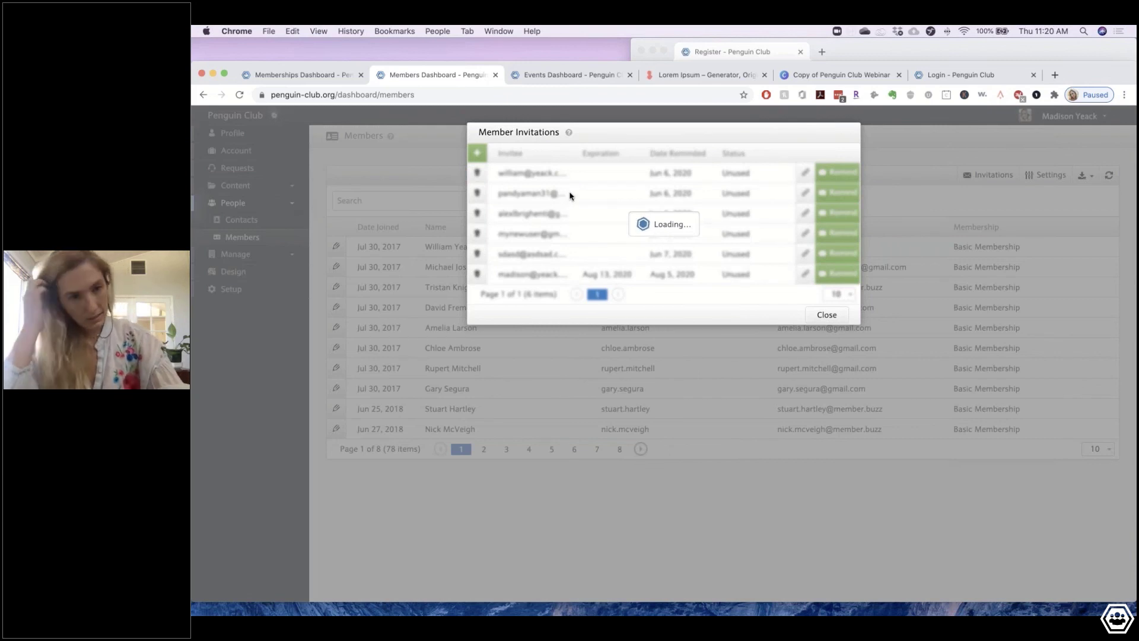
pyautogui.click(609, 187)
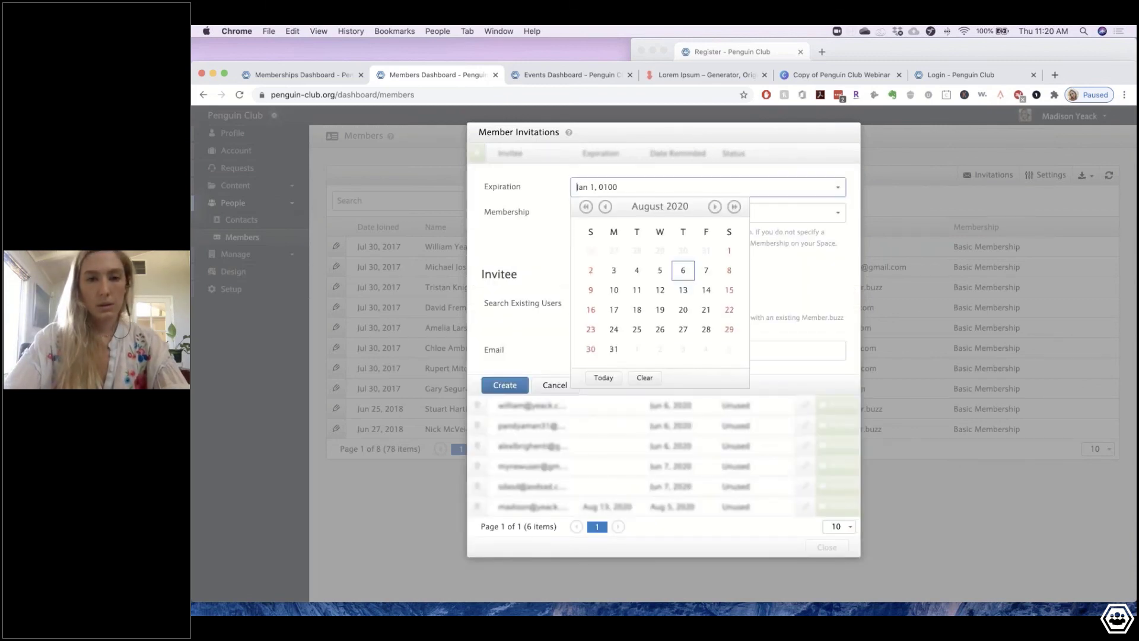
pyautogui.click(526, 211)
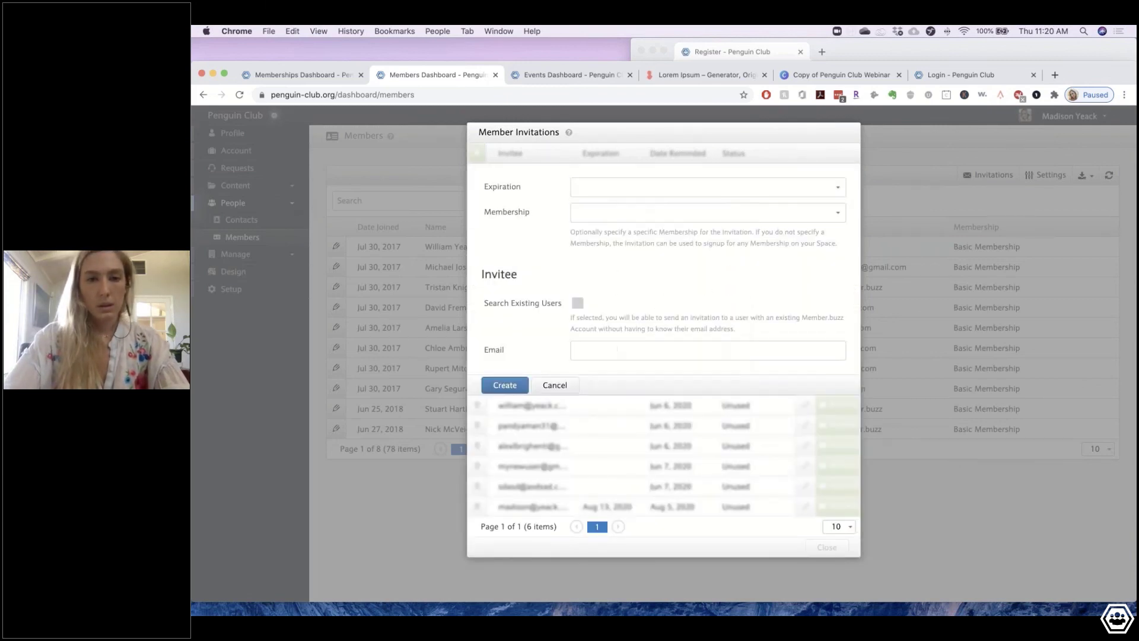
pyautogui.click(612, 189)
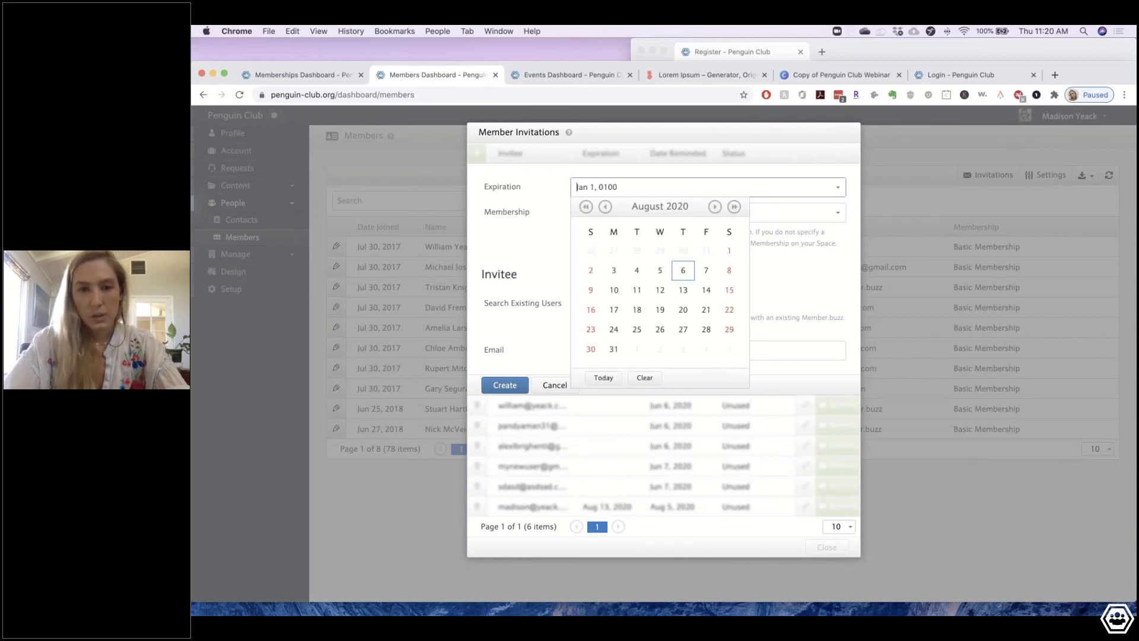
pyautogui.click(683, 290)
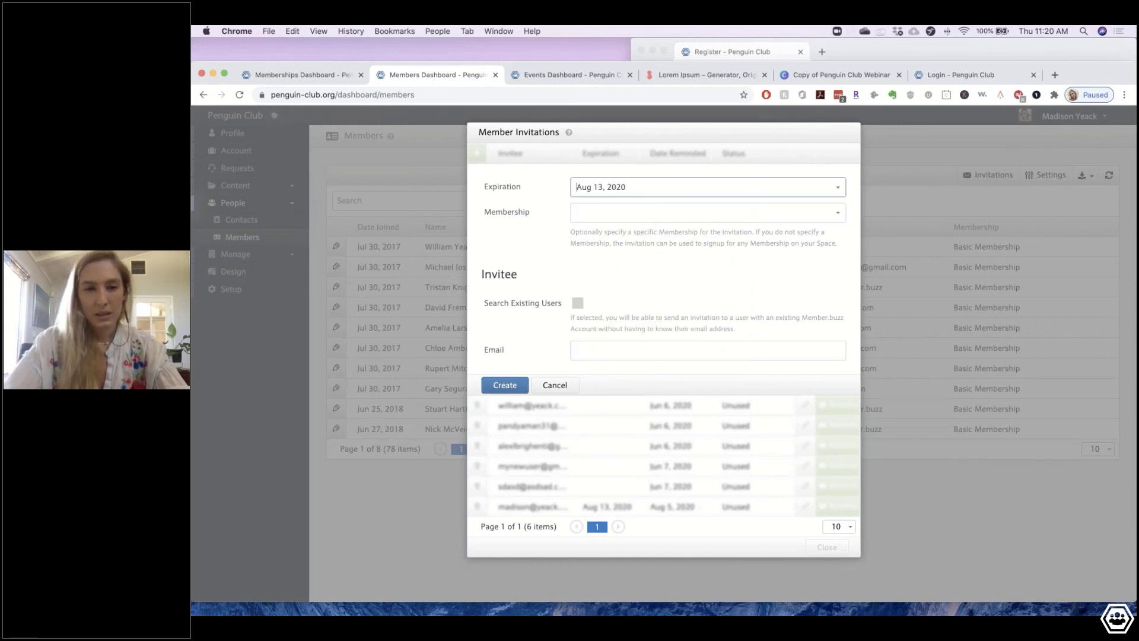
# - Set the invitation's membership to Super Secret
pyautogui.click(682, 213)
pyautogui.click(596, 286)
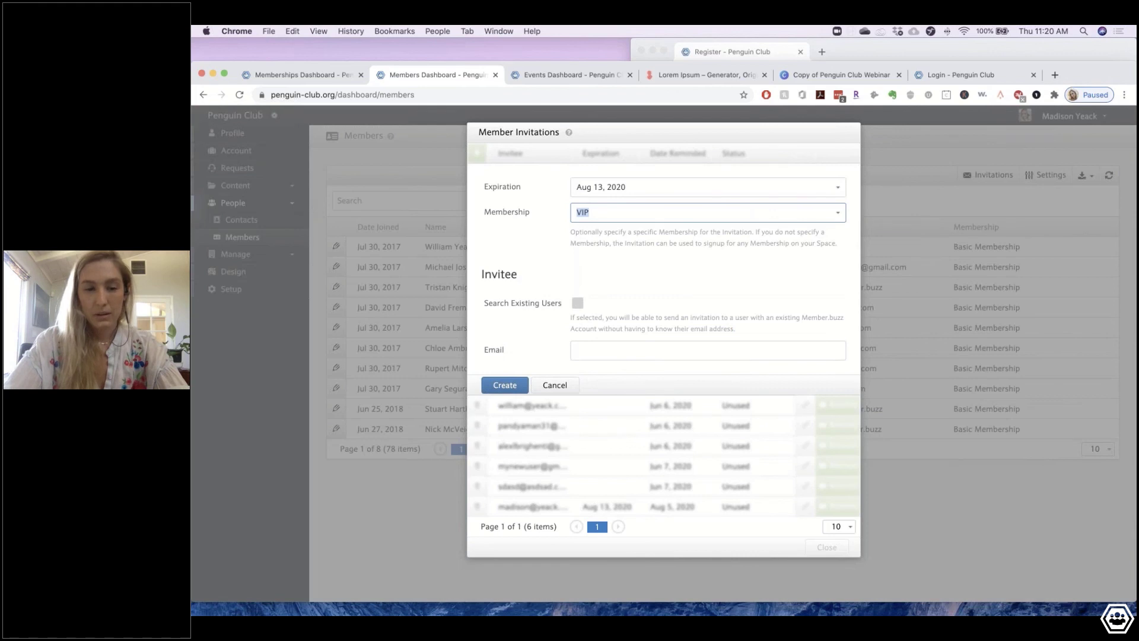
pyautogui.click(619, 213)
pyautogui.click(577, 271)
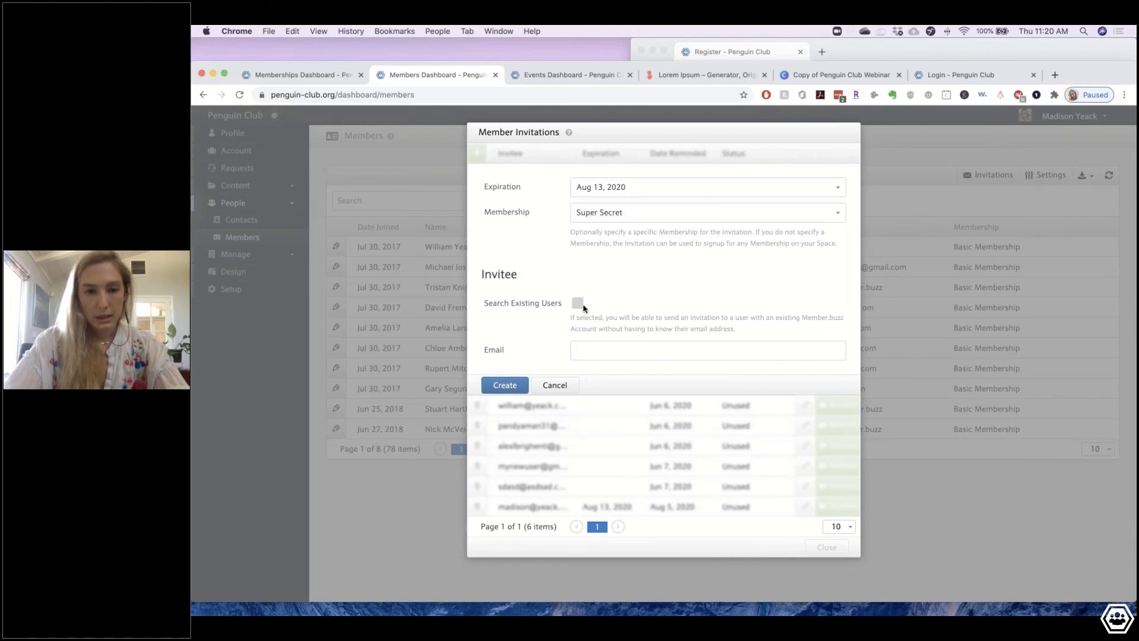
# - Enable Search Existing Users, find and select the invitee by name, and create the invitation
pyautogui.click(578, 304)
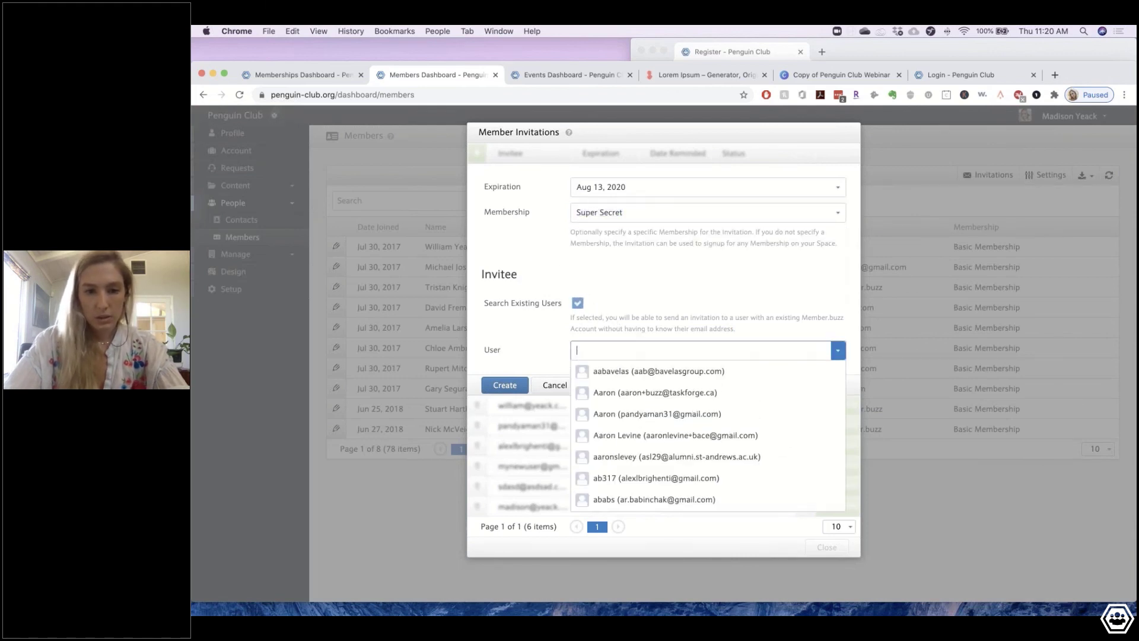
pyautogui.click(577, 303)
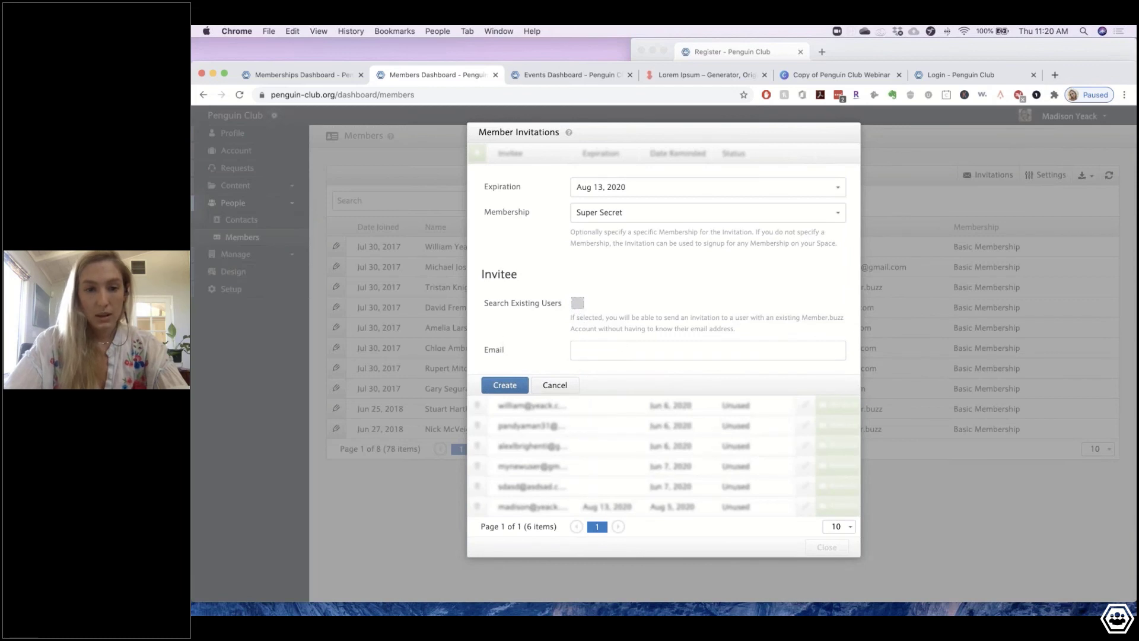
pyautogui.click(577, 304)
pyautogui.click(591, 354)
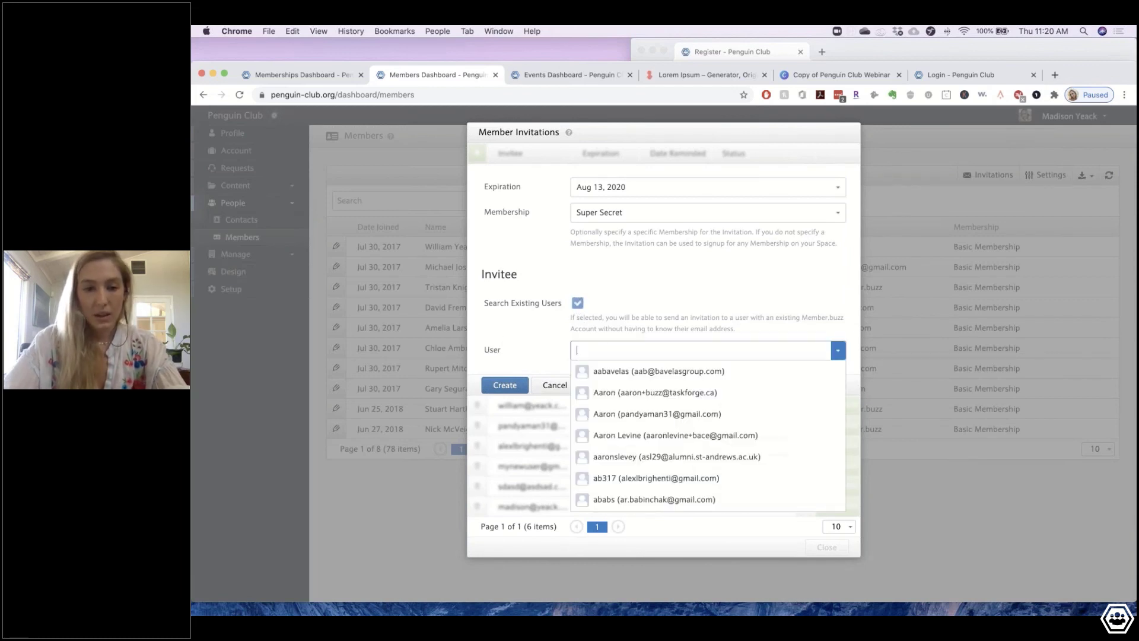
pyautogui.write('st')
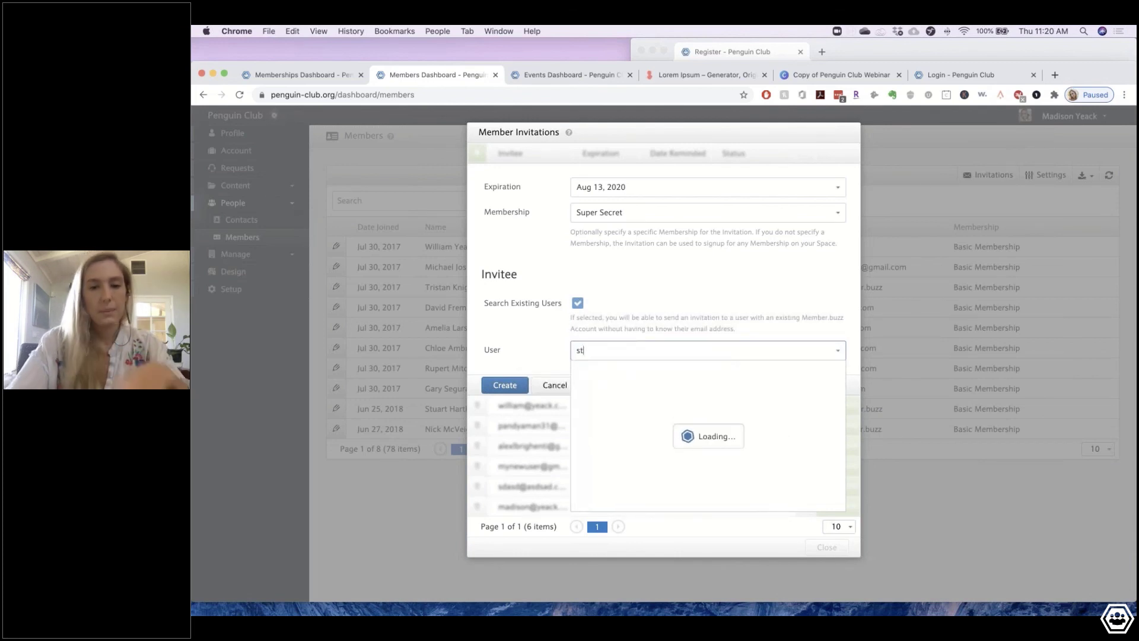
pyautogui.write('u')
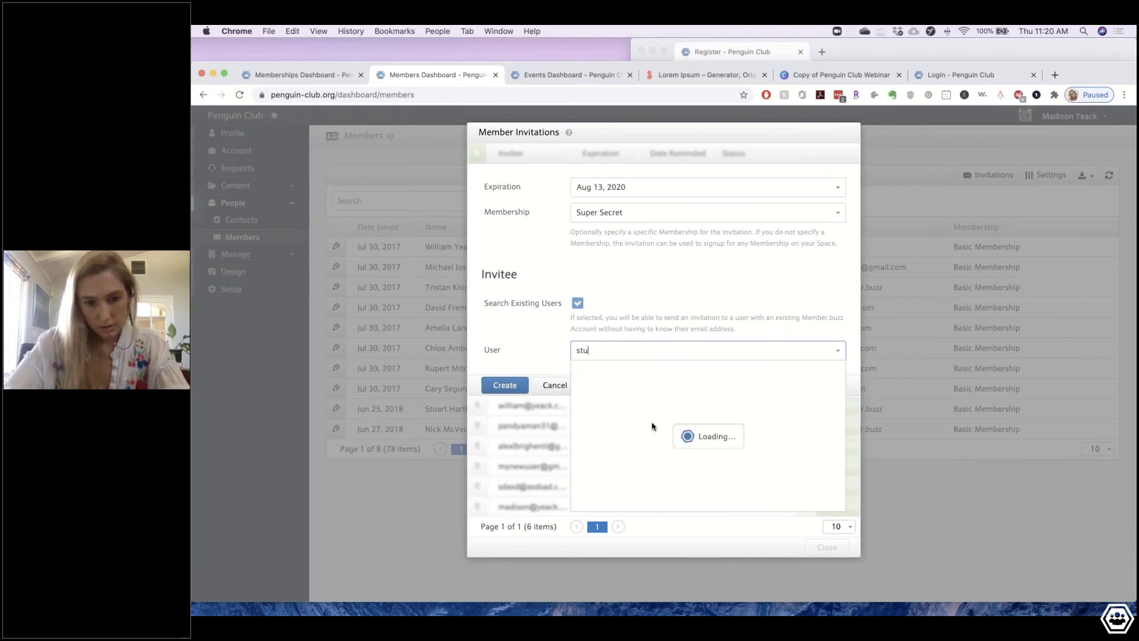
pyautogui.scroll(-5, 653, 440)
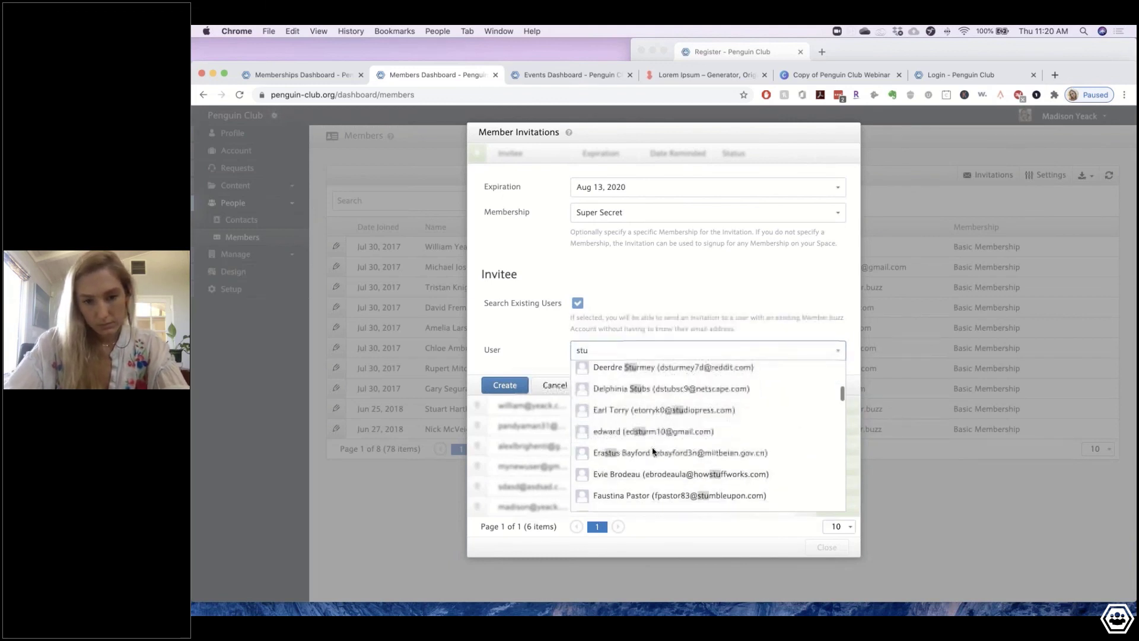
pyautogui.scroll(-10, 652, 451)
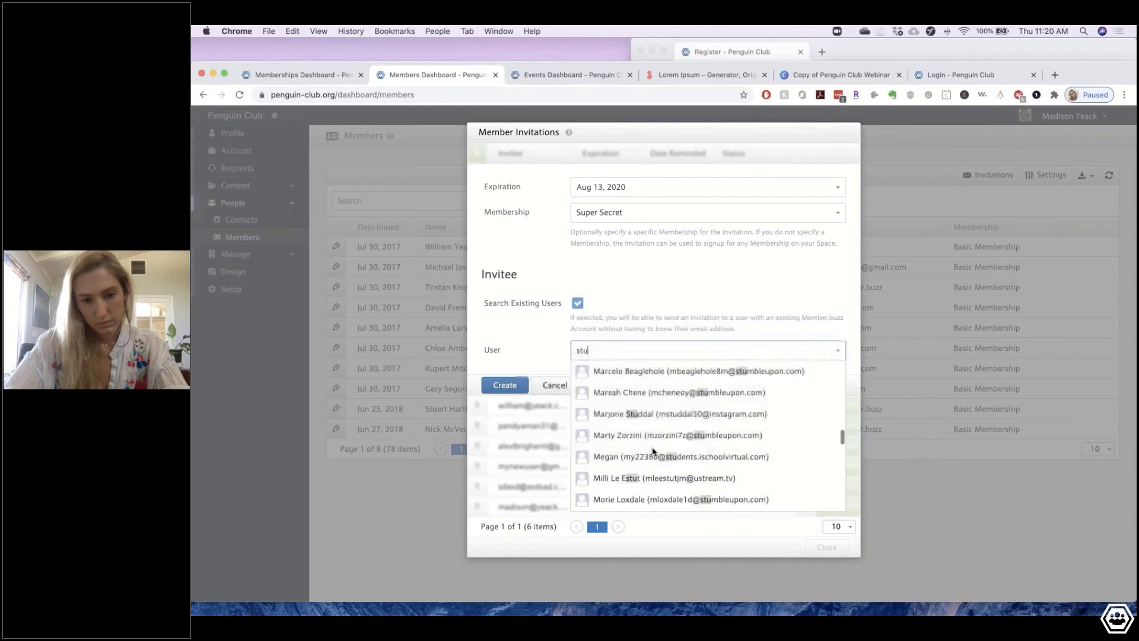
pyautogui.scroll(-10, 653, 451)
pyautogui.click(611, 391)
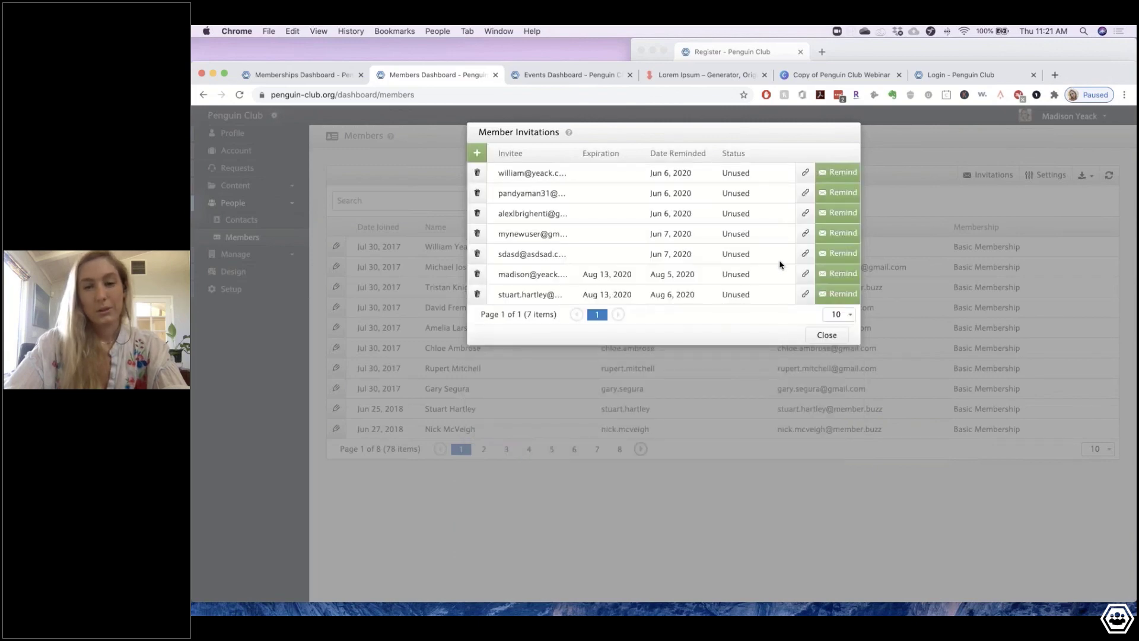
# - Close the member invitations, switch to Outlook to view the Penguin Club invitation email, and close the message
pyautogui.click(827, 336)
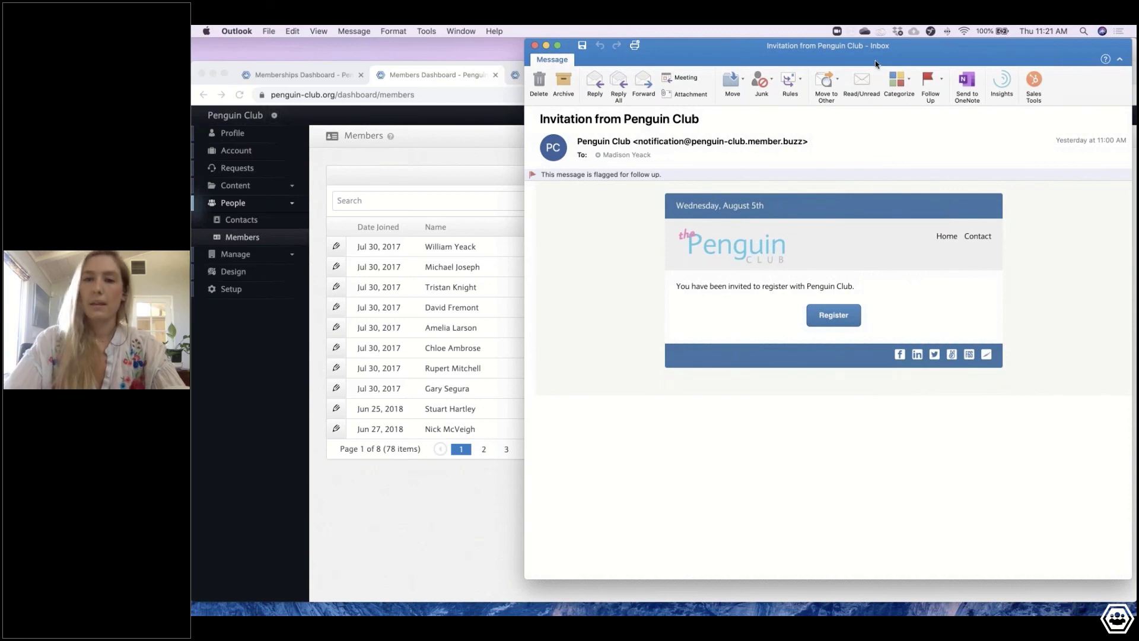
pyautogui.moveTo(876, 61); pyautogui.dragTo(877, 96)
pyautogui.click(536, 81)
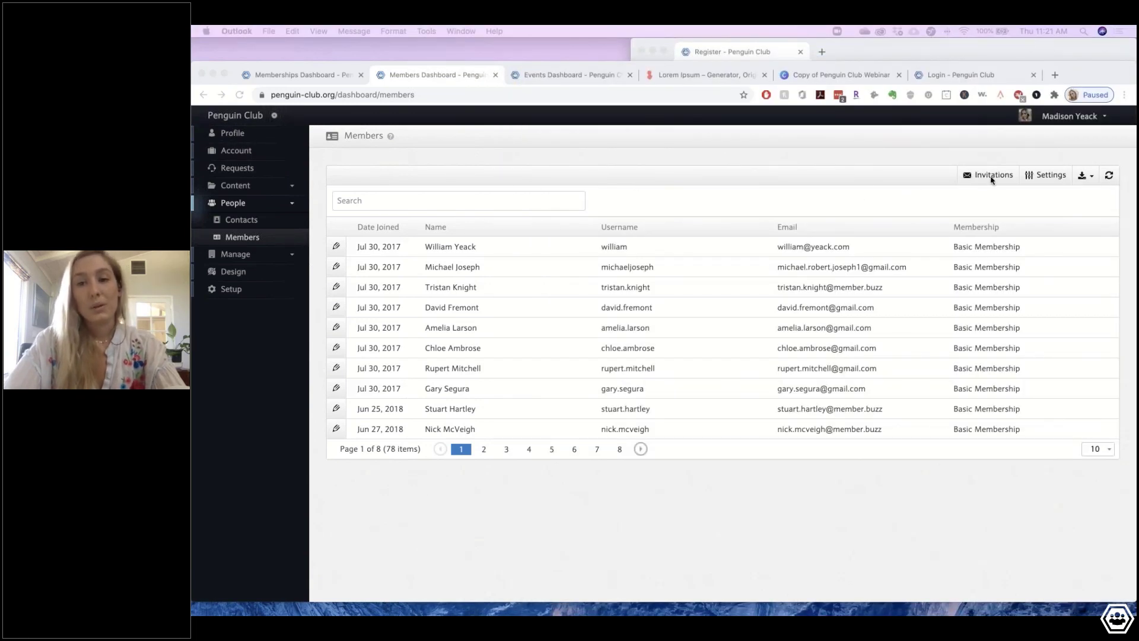
# - Reopen the member invitations, copy the first invitee's invitation link, and open it in a new browser tab
pyautogui.click(990, 179)
pyautogui.click(988, 180)
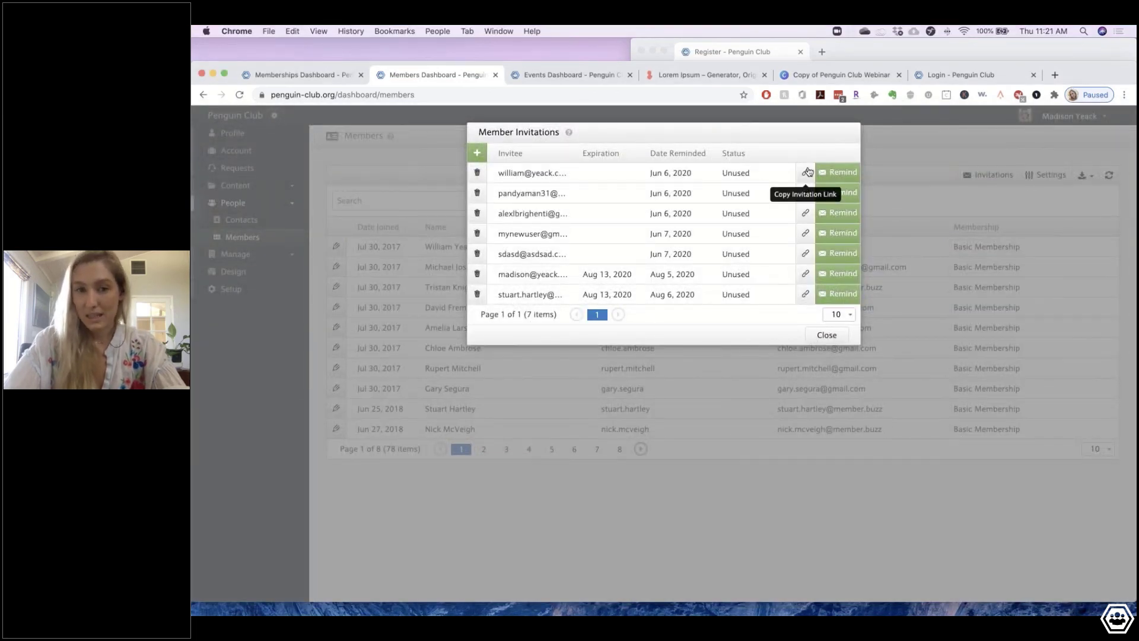
pyautogui.click(807, 172)
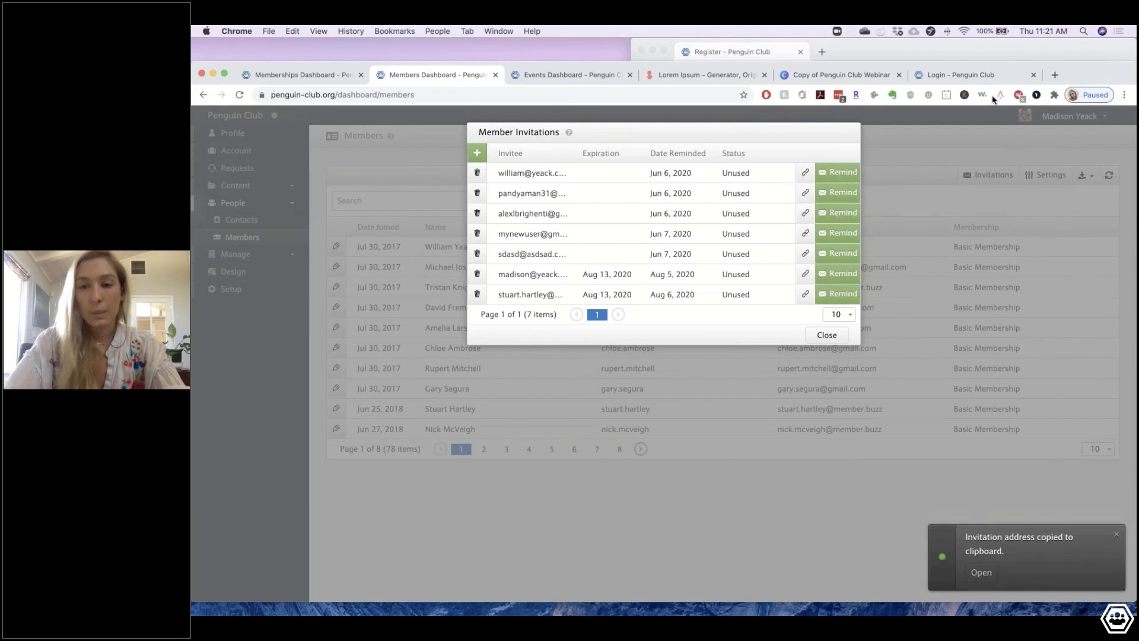
pyautogui.click(1055, 75)
pyautogui.press('super+v')
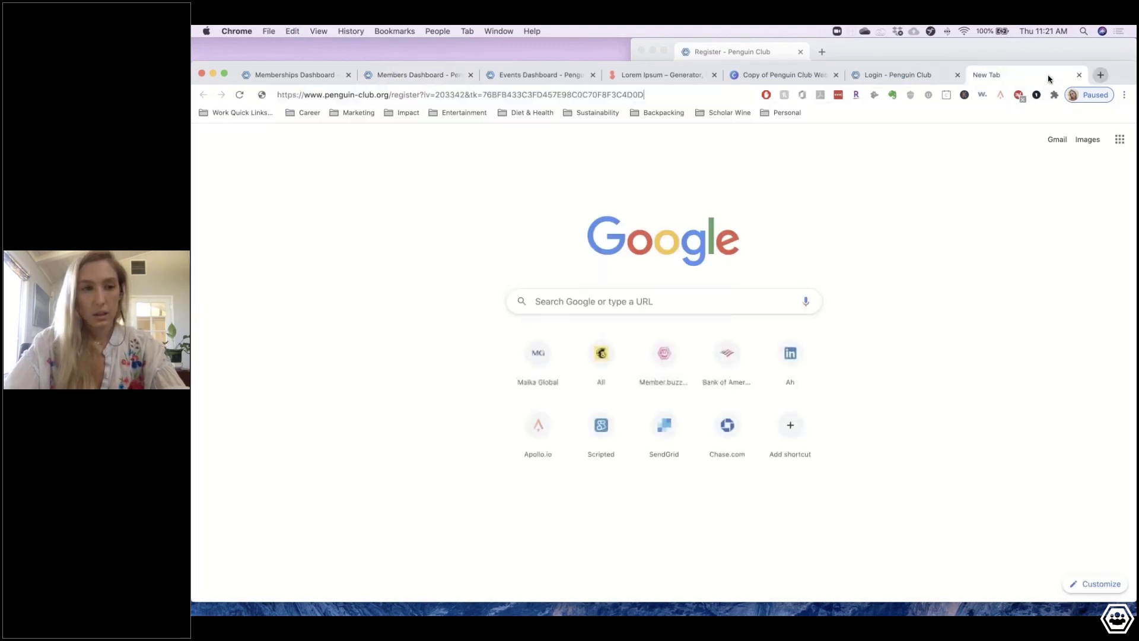
pyautogui.press('Return')
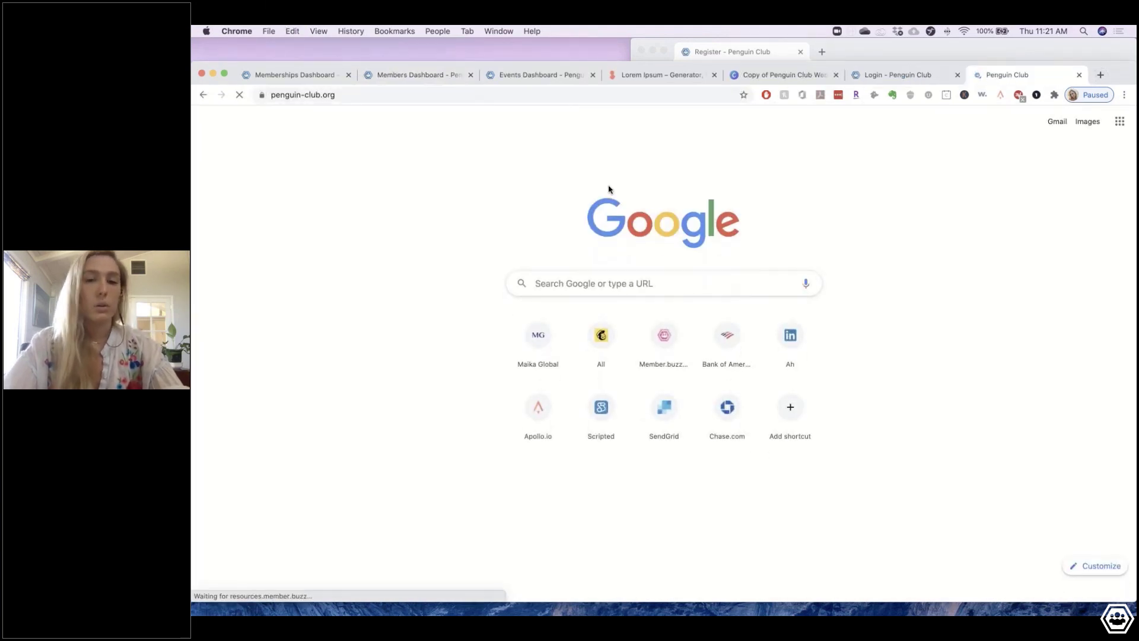
pyautogui.click(514, 95)
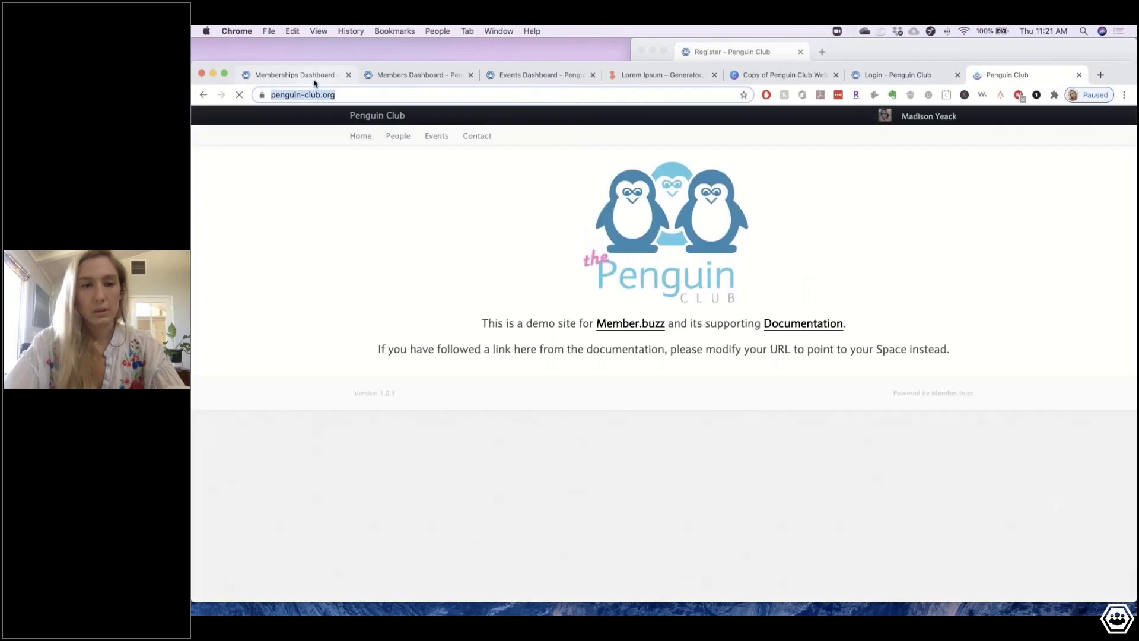
# - Copy the invitation link of the last invitee in the member invitations and open it in the Penguin Club home page tab
pyautogui.click(355, 70)
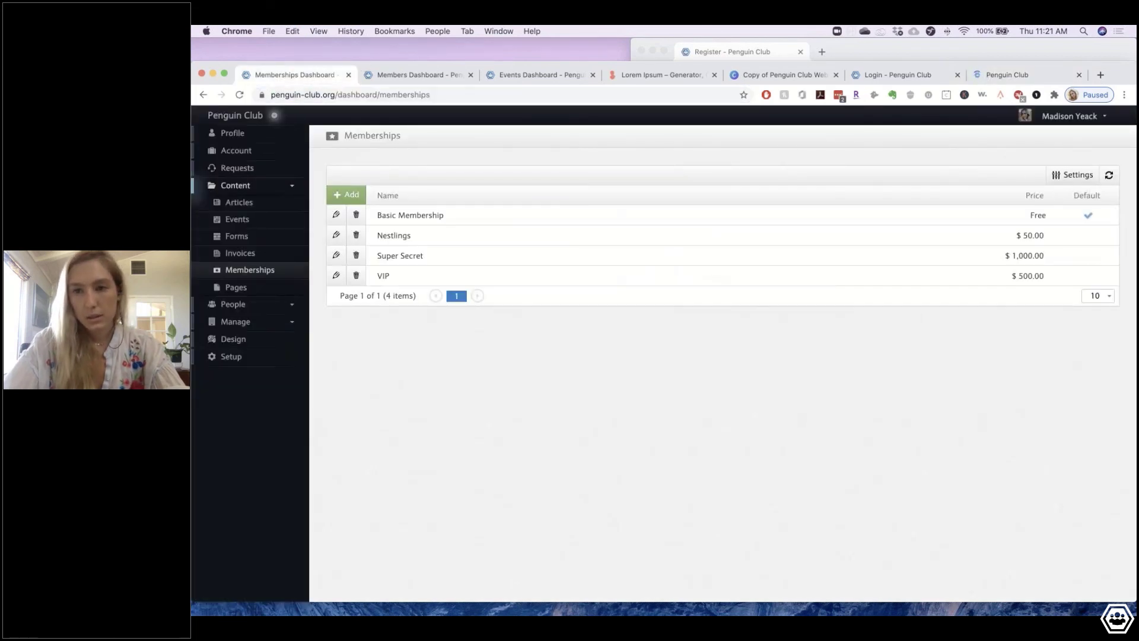
pyautogui.click(507, 76)
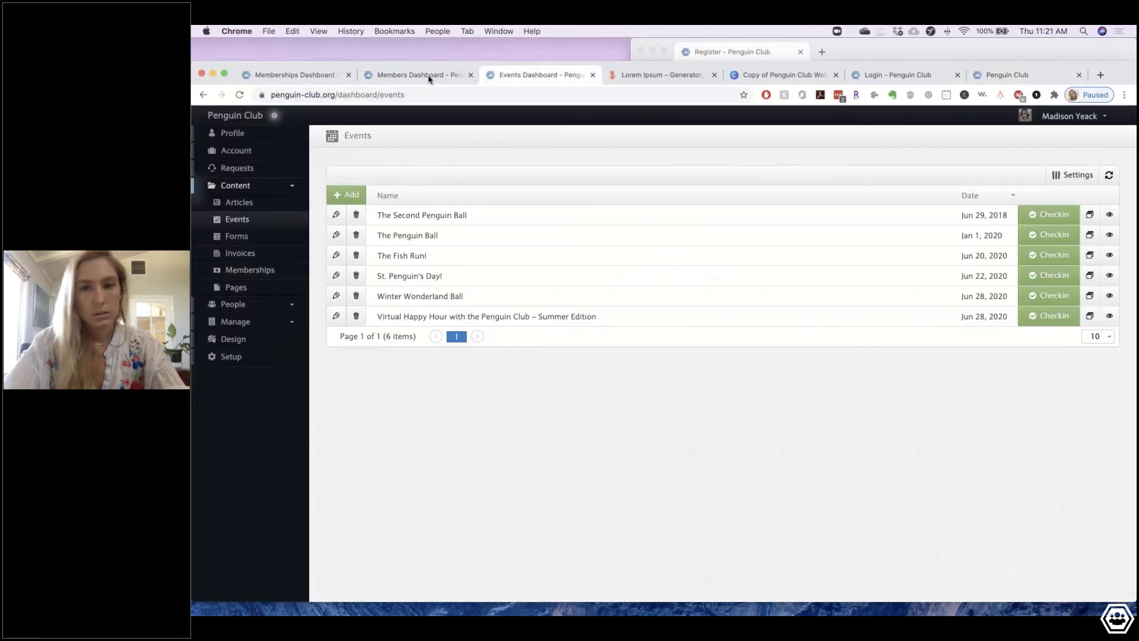
pyautogui.click(416, 75)
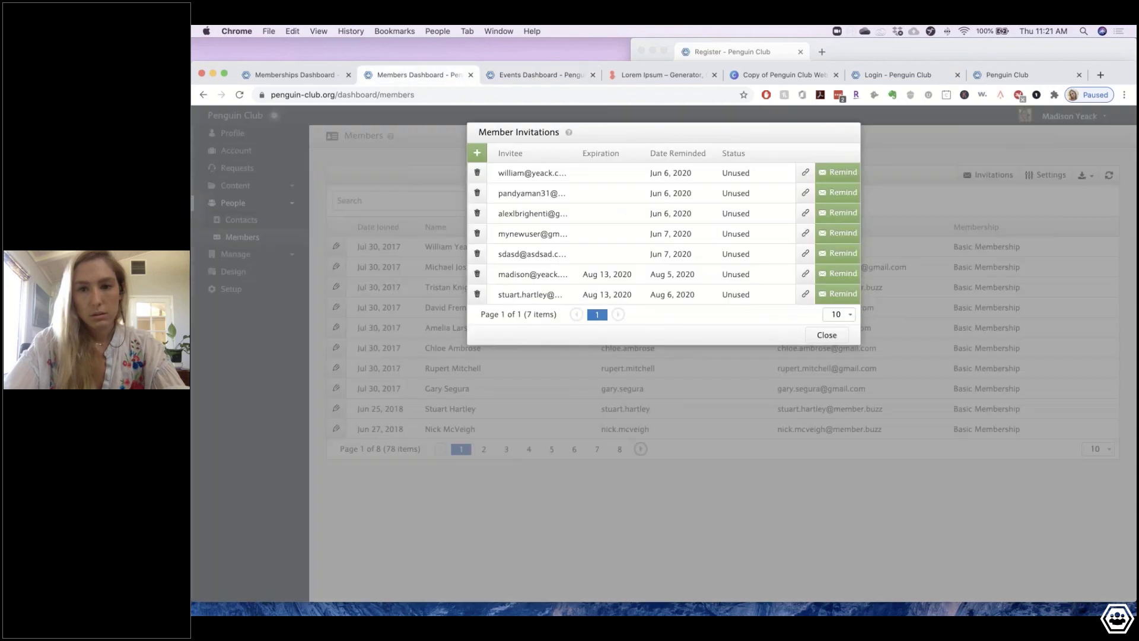
pyautogui.click(805, 293)
pyautogui.click(1003, 75)
pyautogui.click(384, 95)
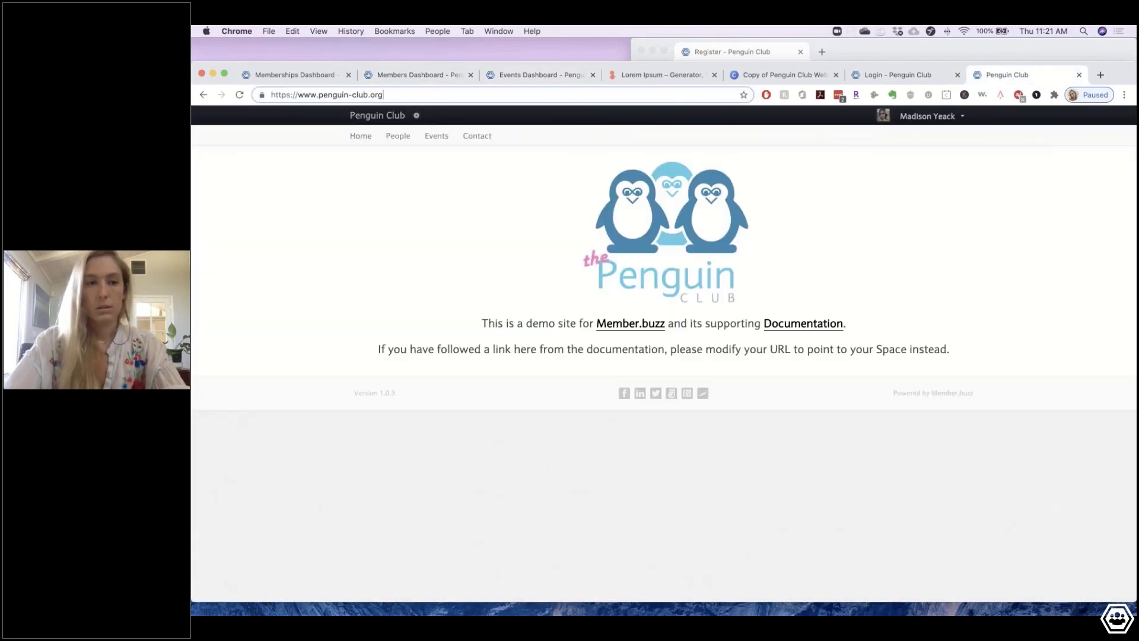
pyautogui.press('super+a')
pyautogui.press('super+v')
pyautogui.press('Return')
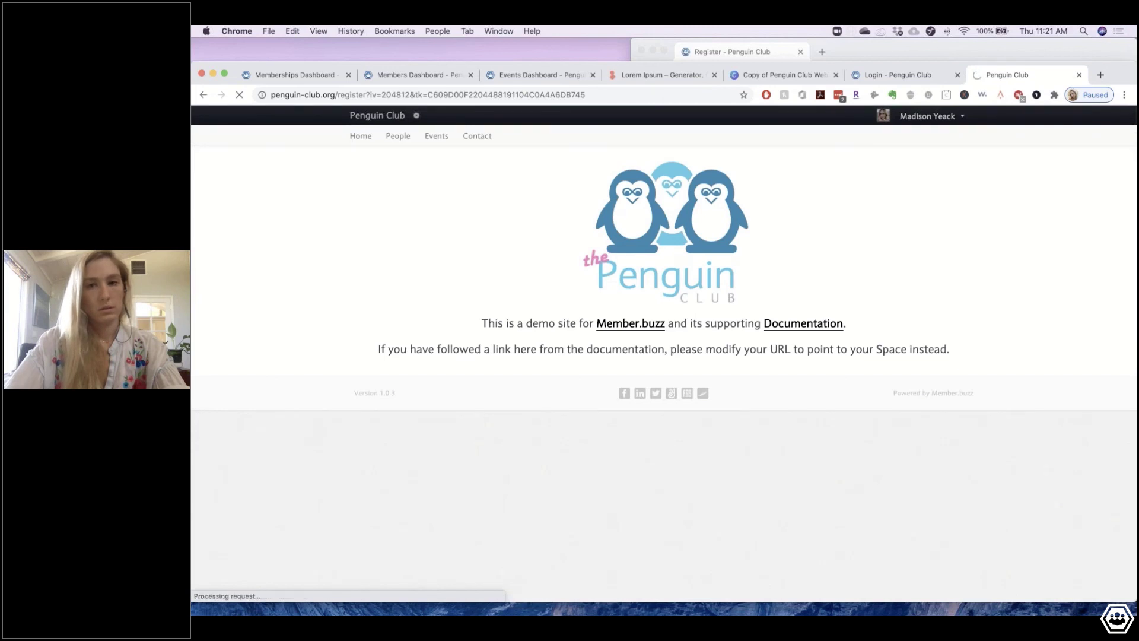
# - Open the copied invitation link in the separate registration window, leaving the unsaved registration form
pyautogui.click(956, 51)
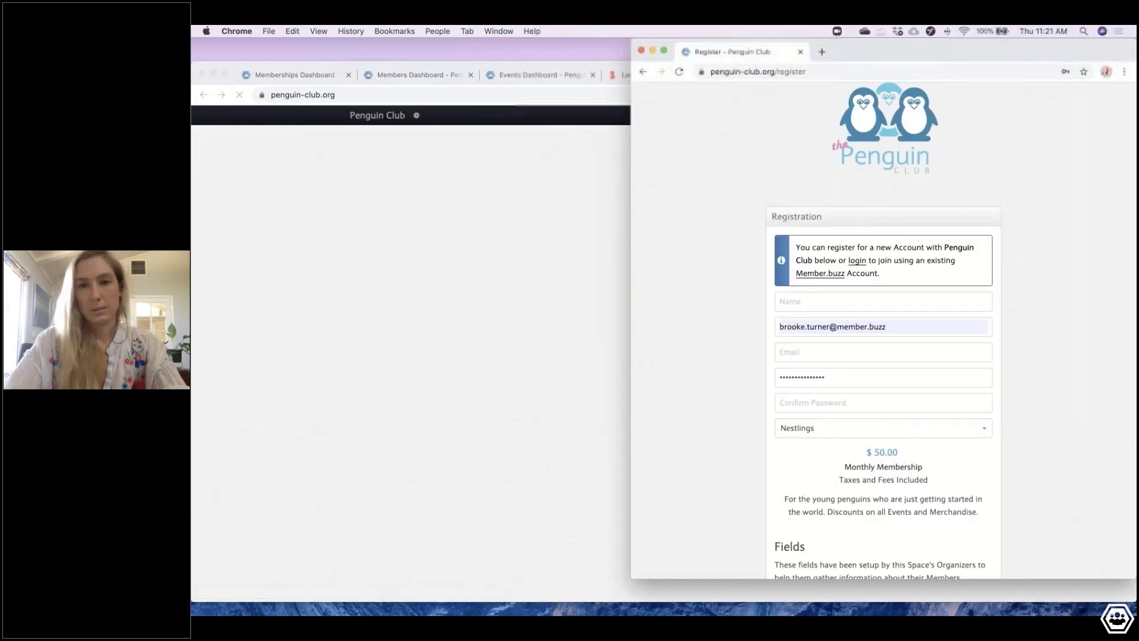
pyautogui.press('super+l')
pyautogui.press('super+v')
pyautogui.press('Return')
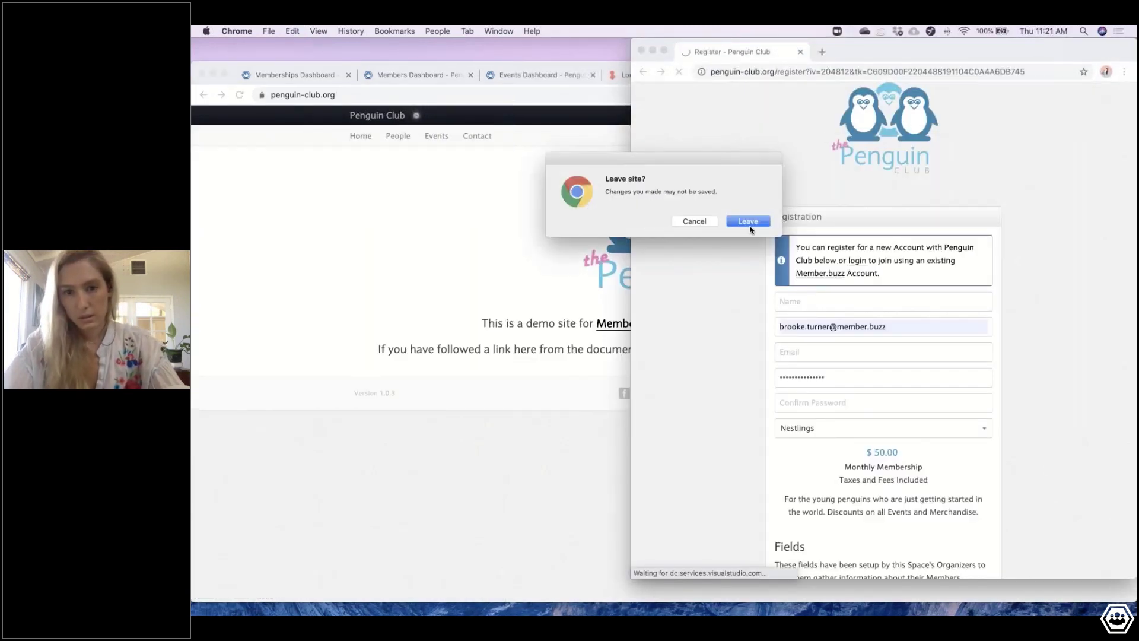
pyautogui.click(749, 222)
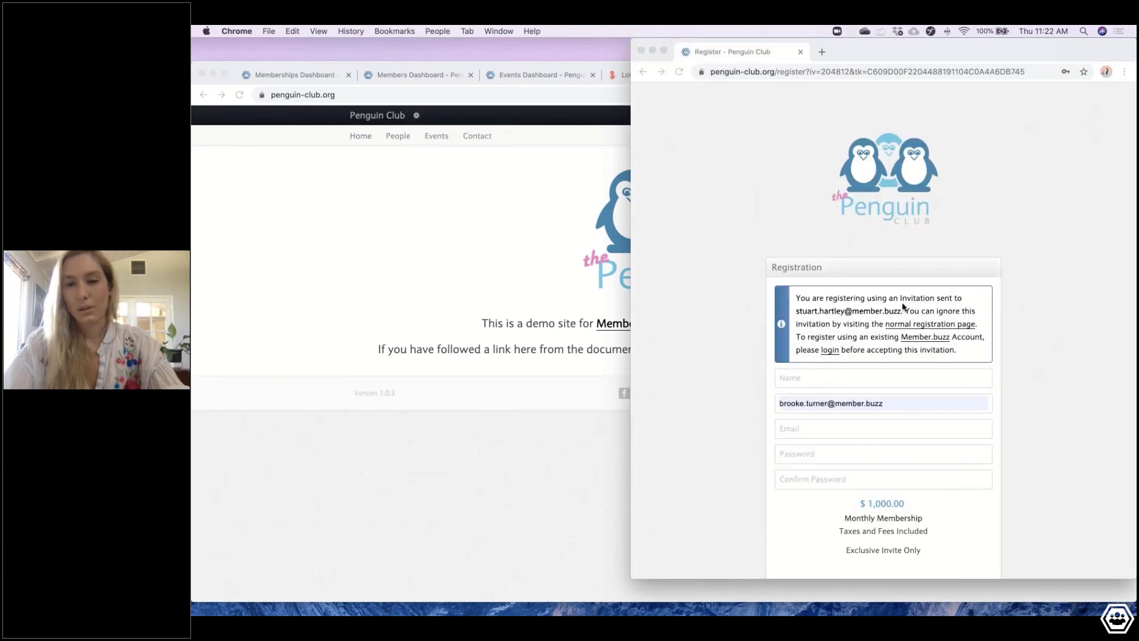
# - Review the invitation's registration form down to the payment fields and close the registration window
pyautogui.scroll(-1, 903, 306)
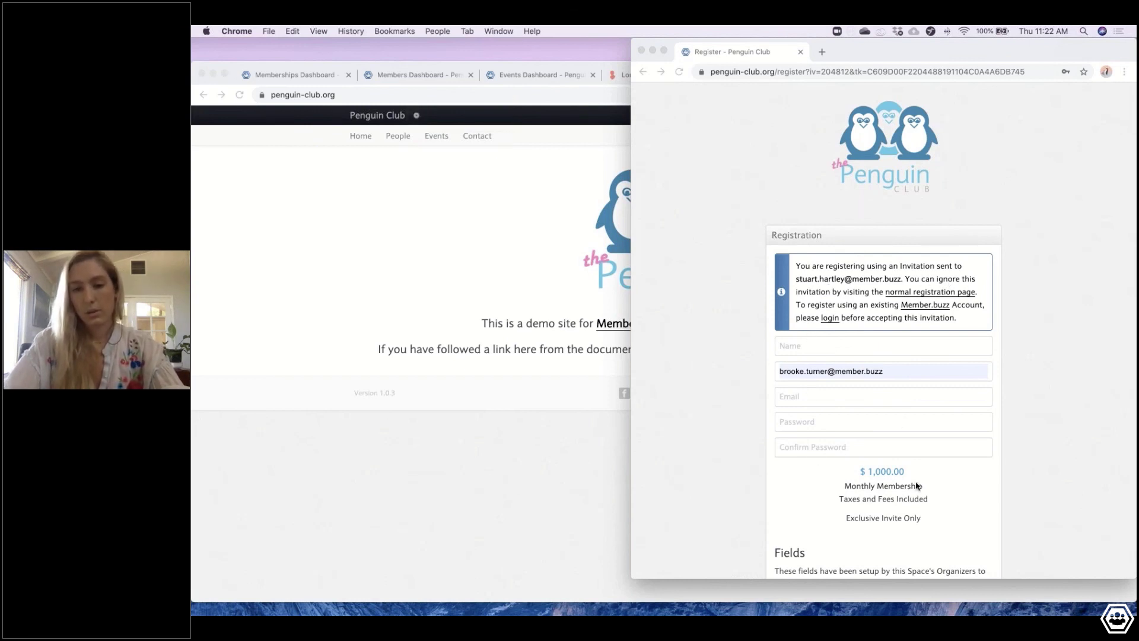
pyautogui.scroll(-10, 842, 474)
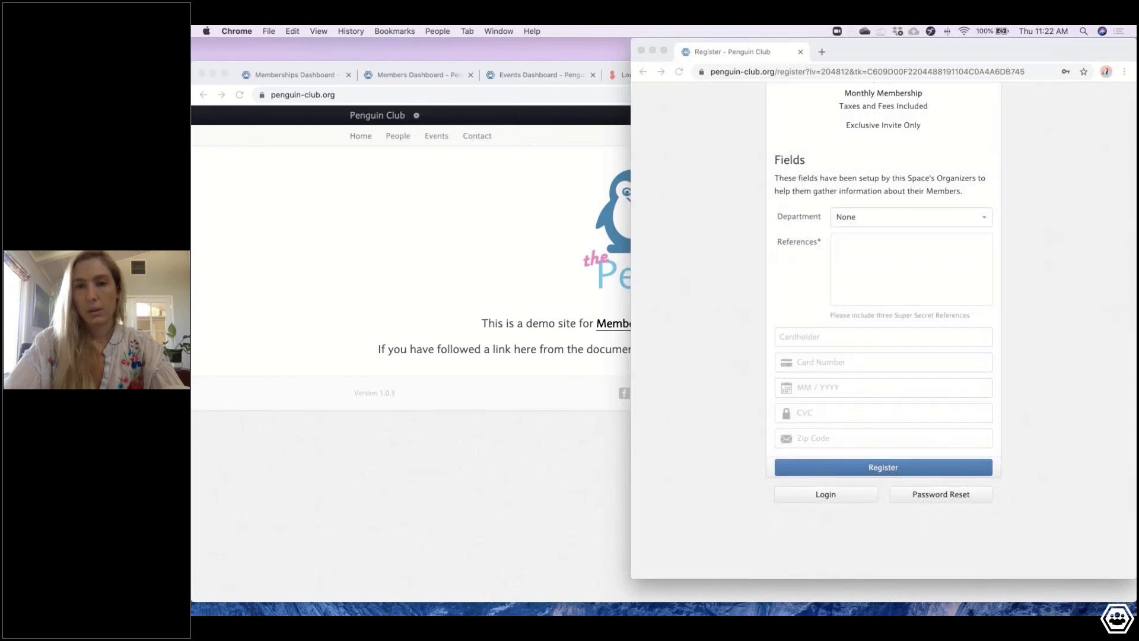
pyautogui.click(643, 51)
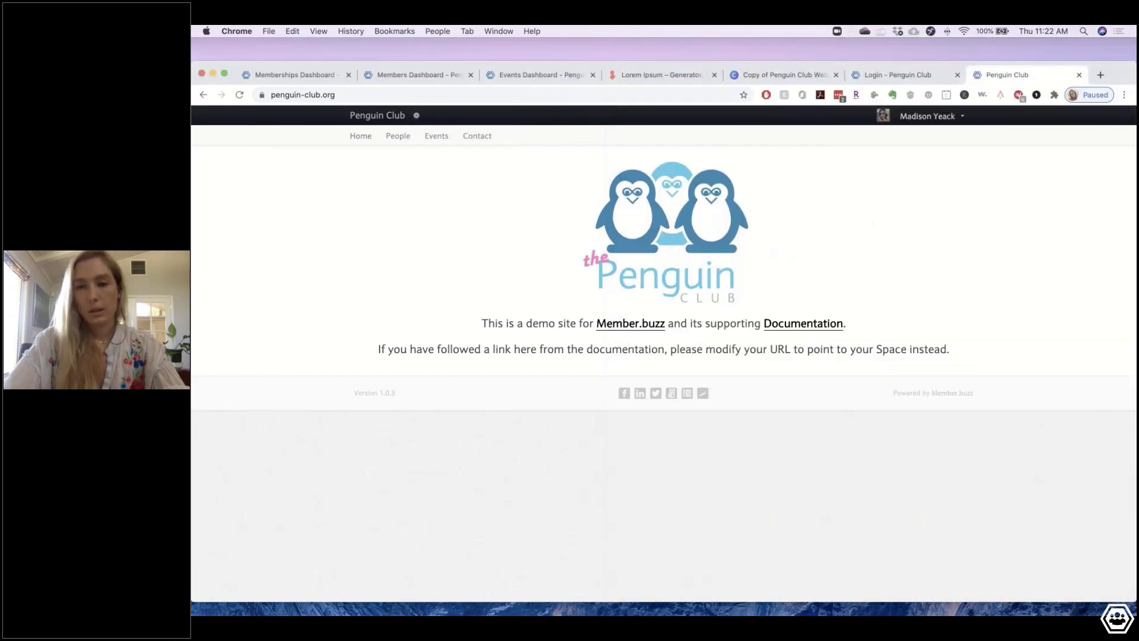
# - Return to the members dashboard and close the member invitations
pyautogui.press('super+1')
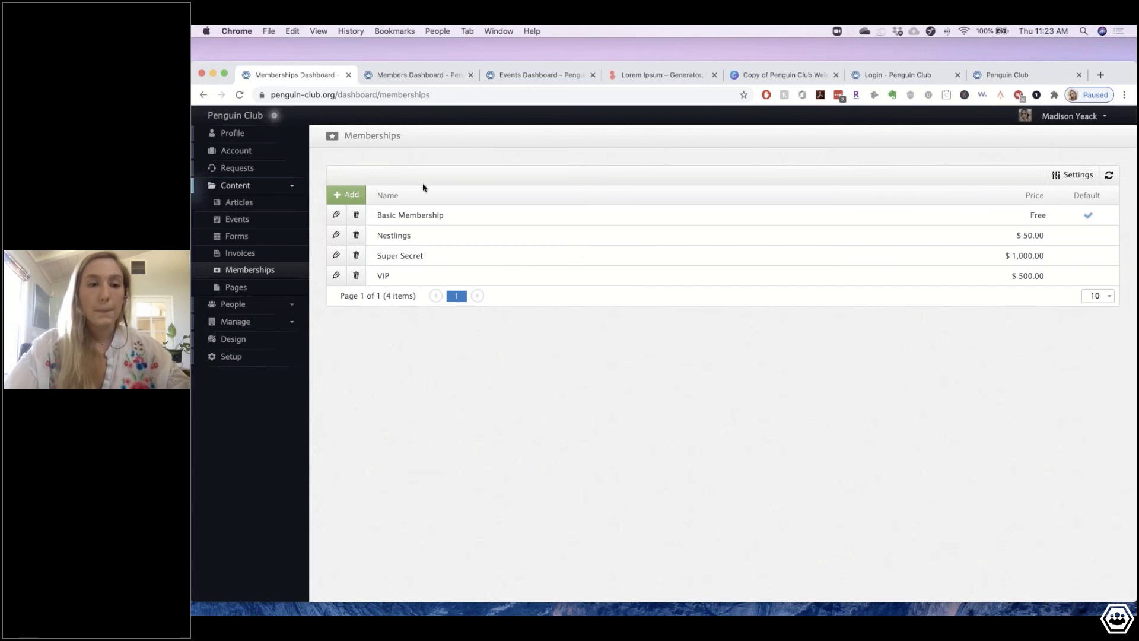
pyautogui.click(436, 77)
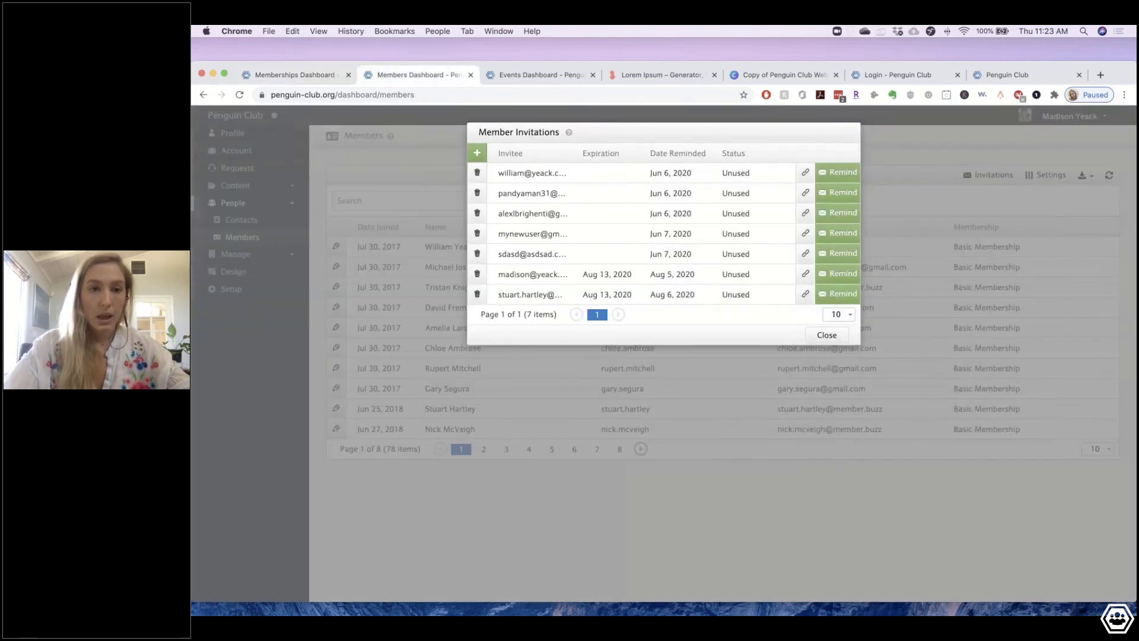
pyautogui.click(826, 334)
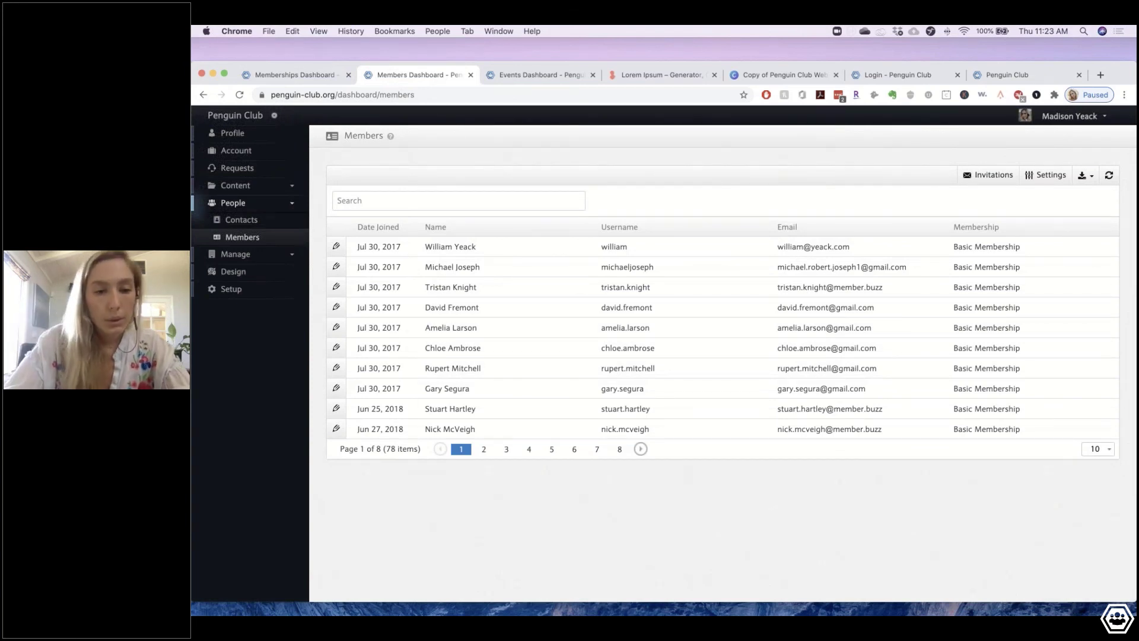
# - Edit the member who joined Jun 25, 2018 and add the tags LovestoSwim, GlutenFree and Employee
pyautogui.click(336, 409)
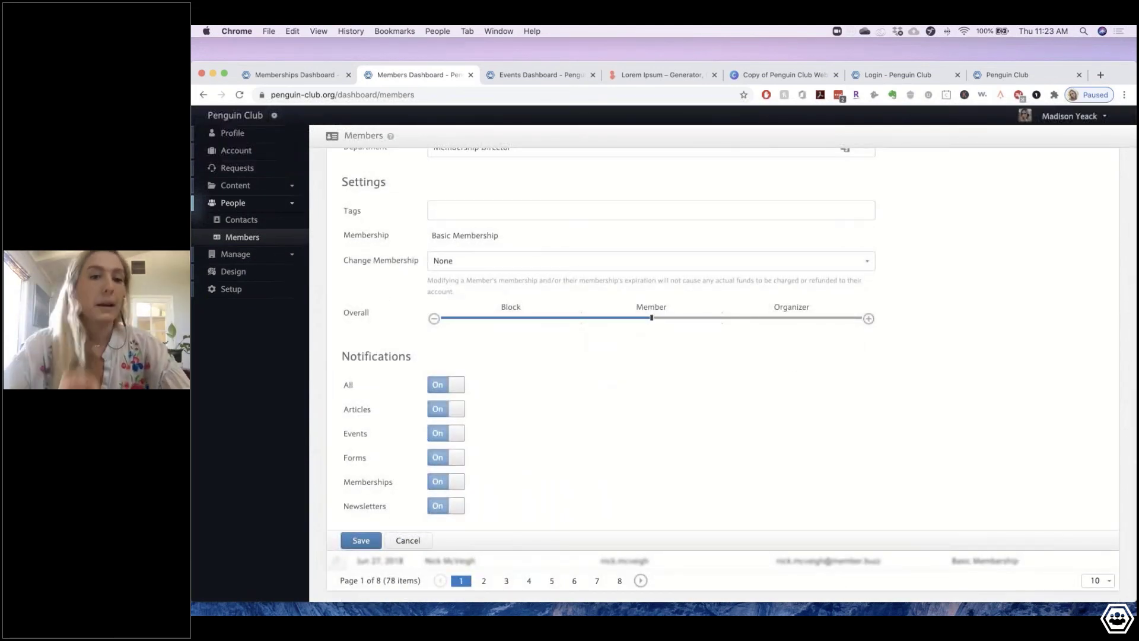
pyautogui.click(486, 209)
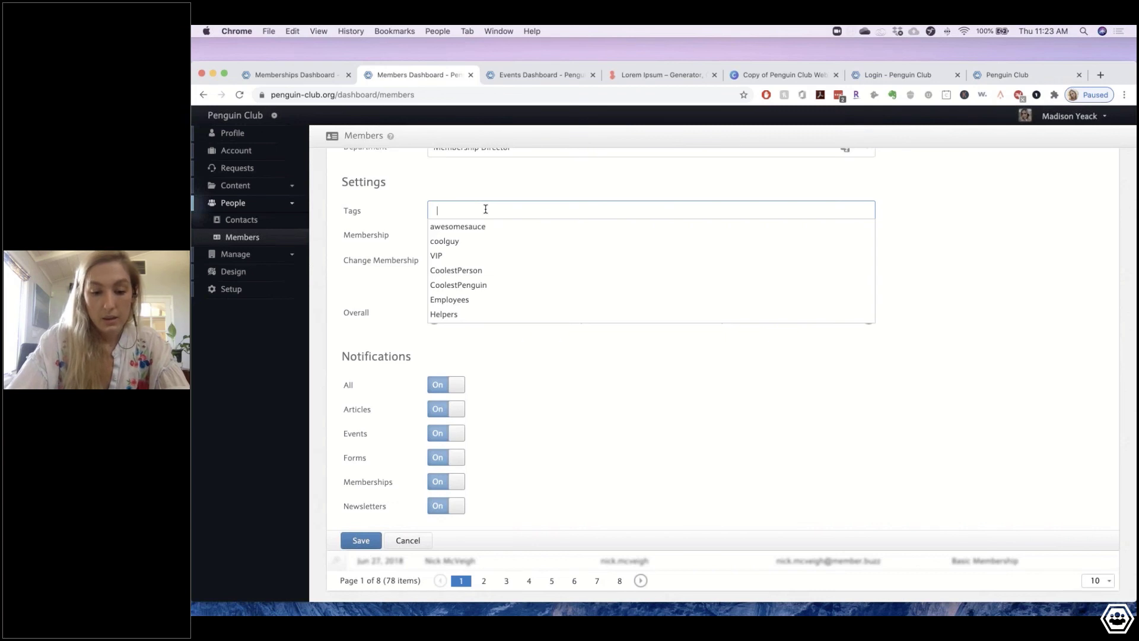
pyautogui.write('ove')
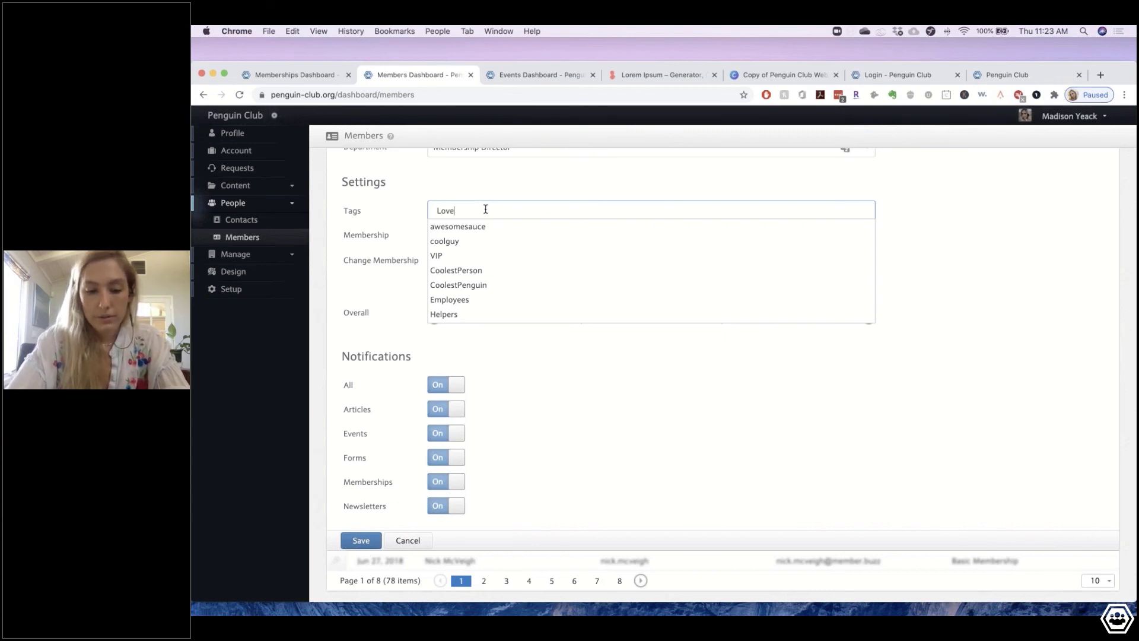
pyautogui.write('stoSwim')
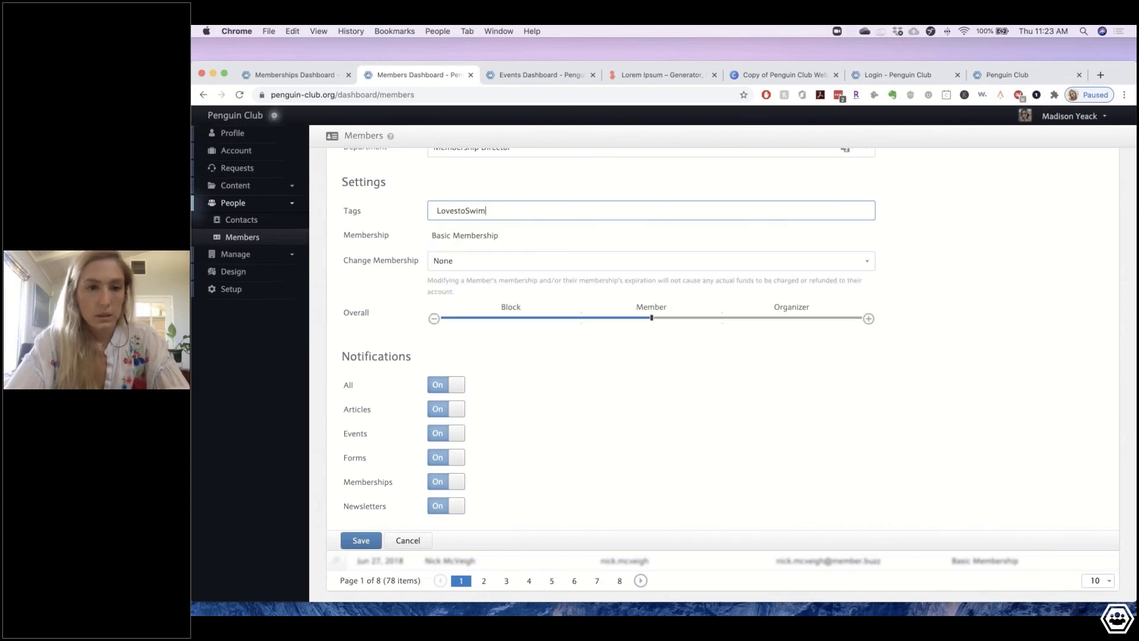
pyautogui.press('Return')
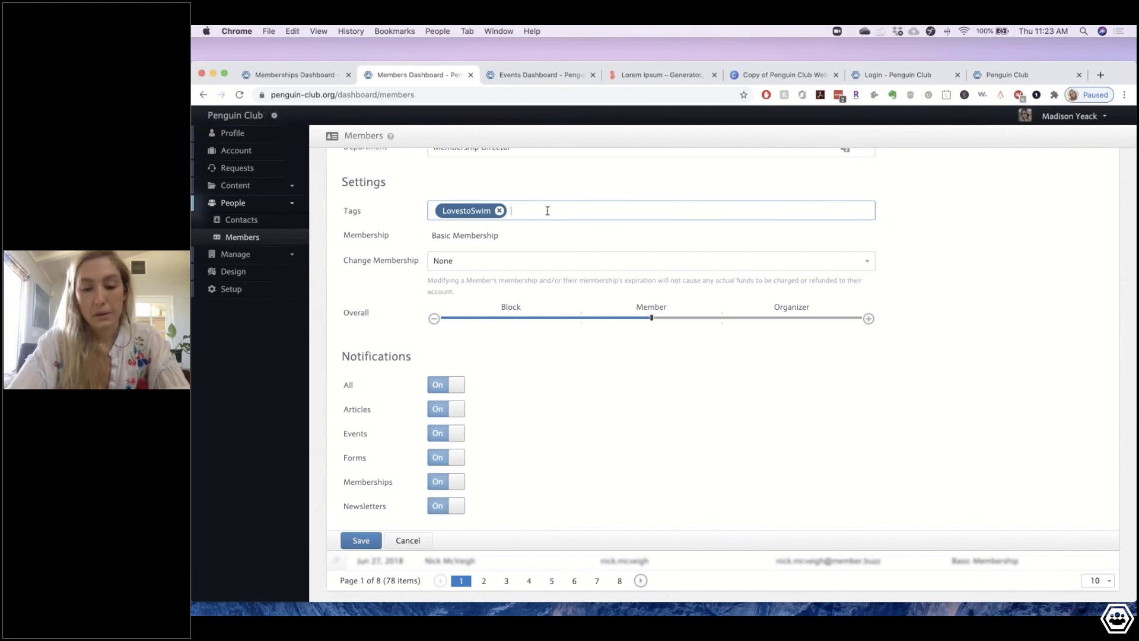
pyautogui.write('Gl')
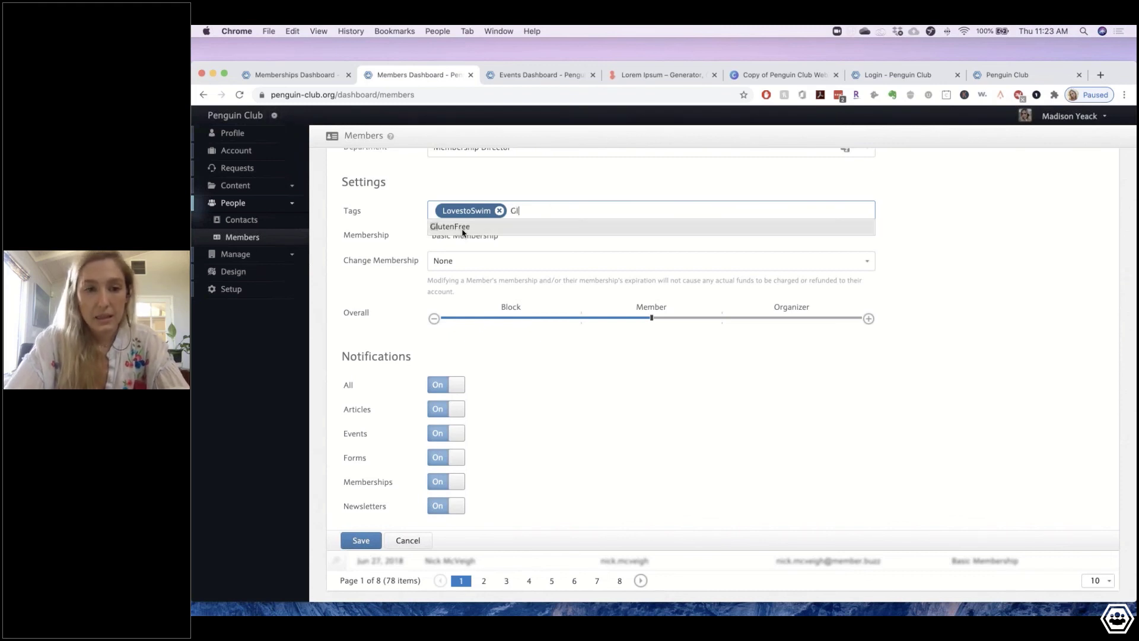
pyautogui.click(529, 224)
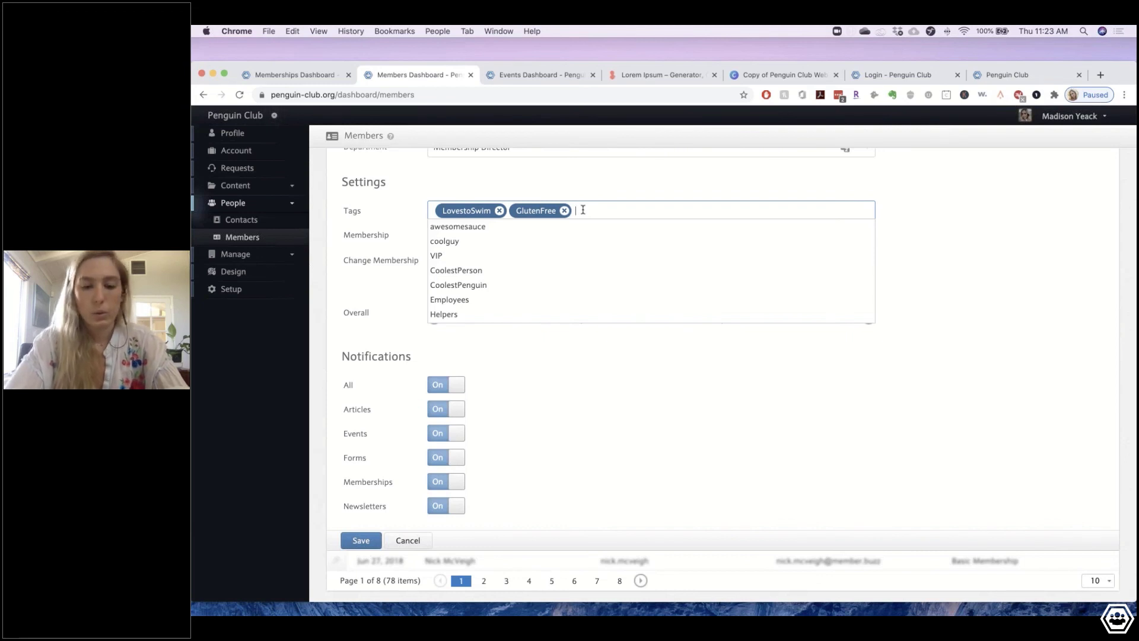
pyautogui.write('Employee')
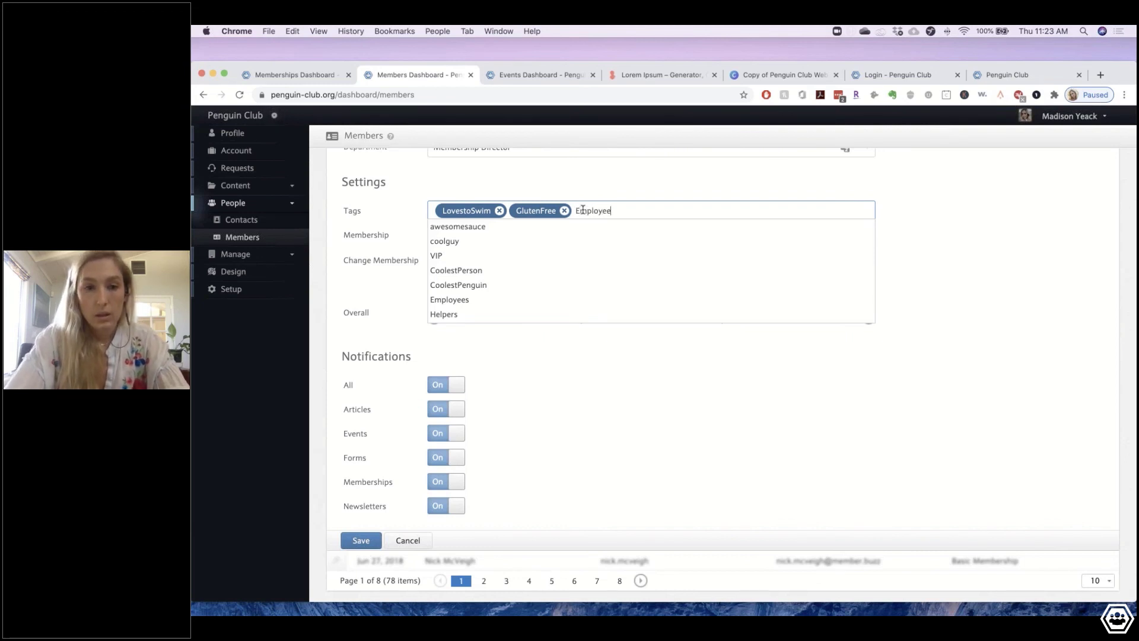
pyautogui.press('Return')
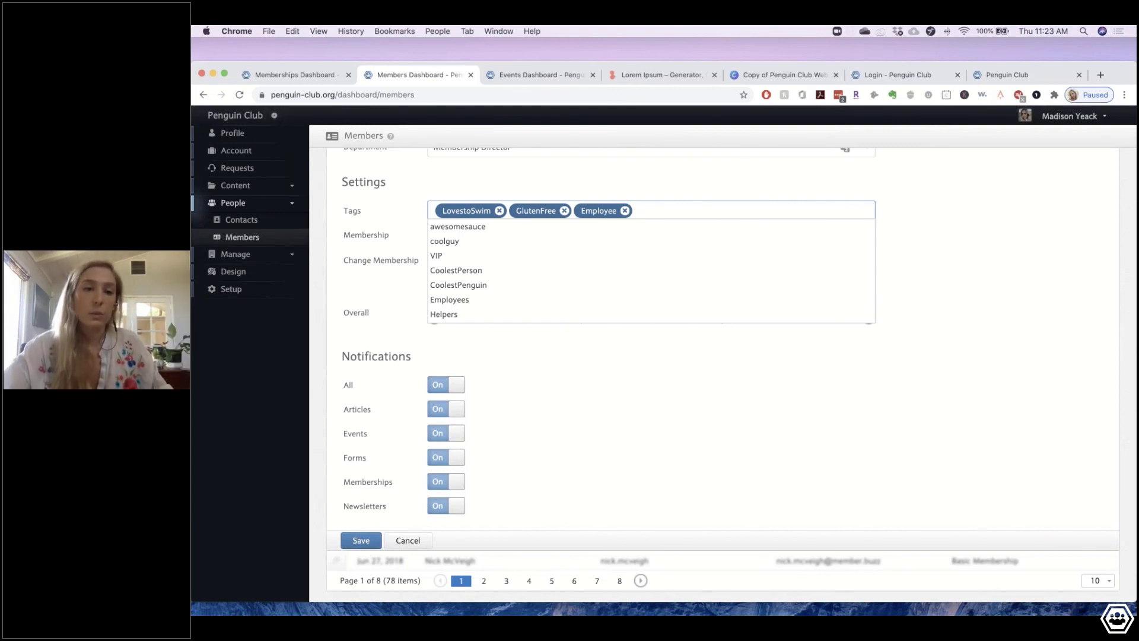
pyautogui.click(704, 172)
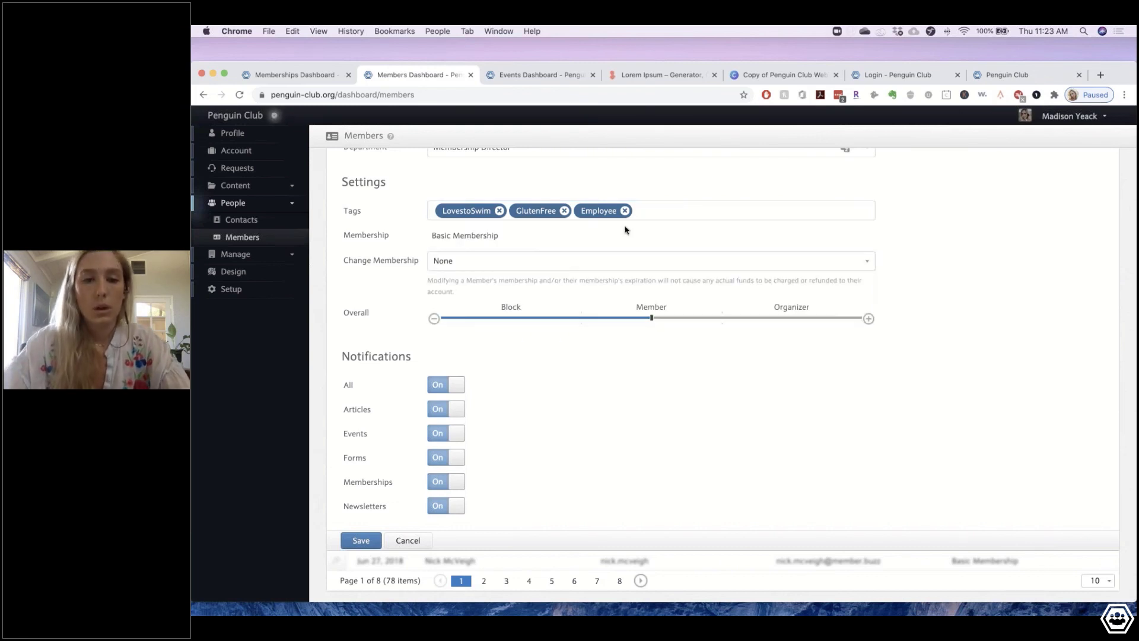
# - Replace the member's GlutenFree tag with a new tag Fishy and save the member
pyautogui.click(564, 210)
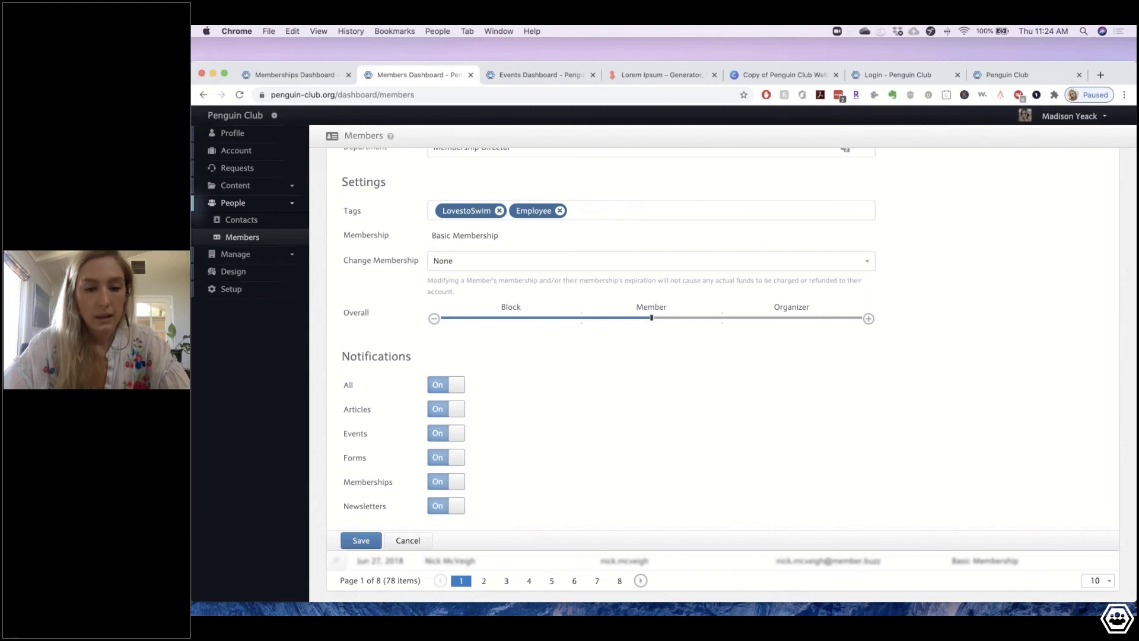
pyautogui.scroll(1, 445, 439)
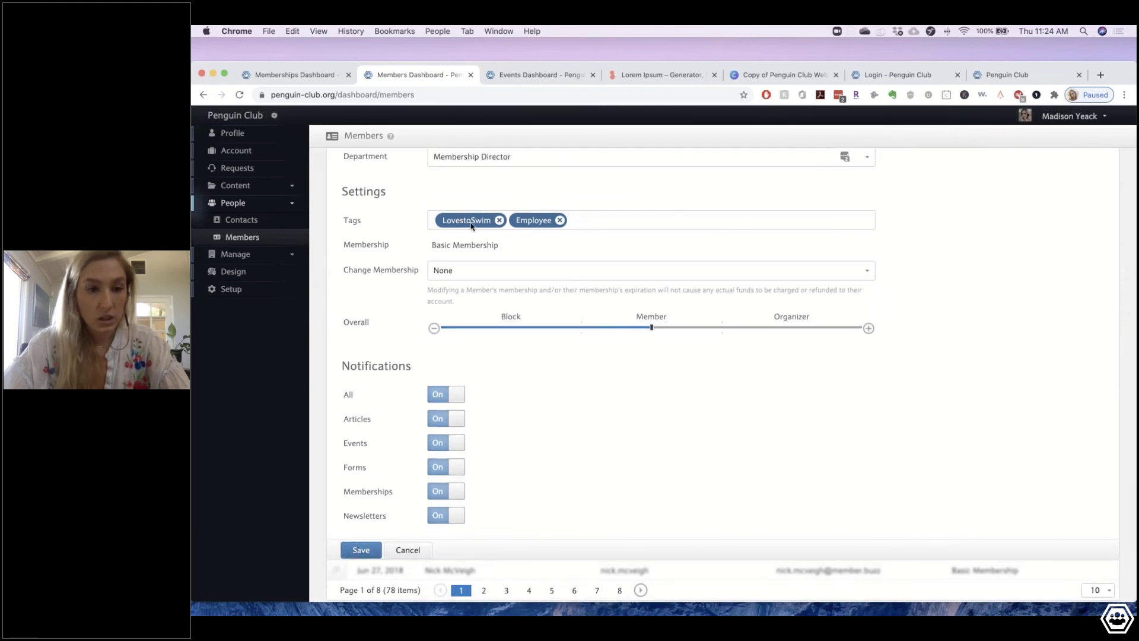
pyautogui.click(648, 223)
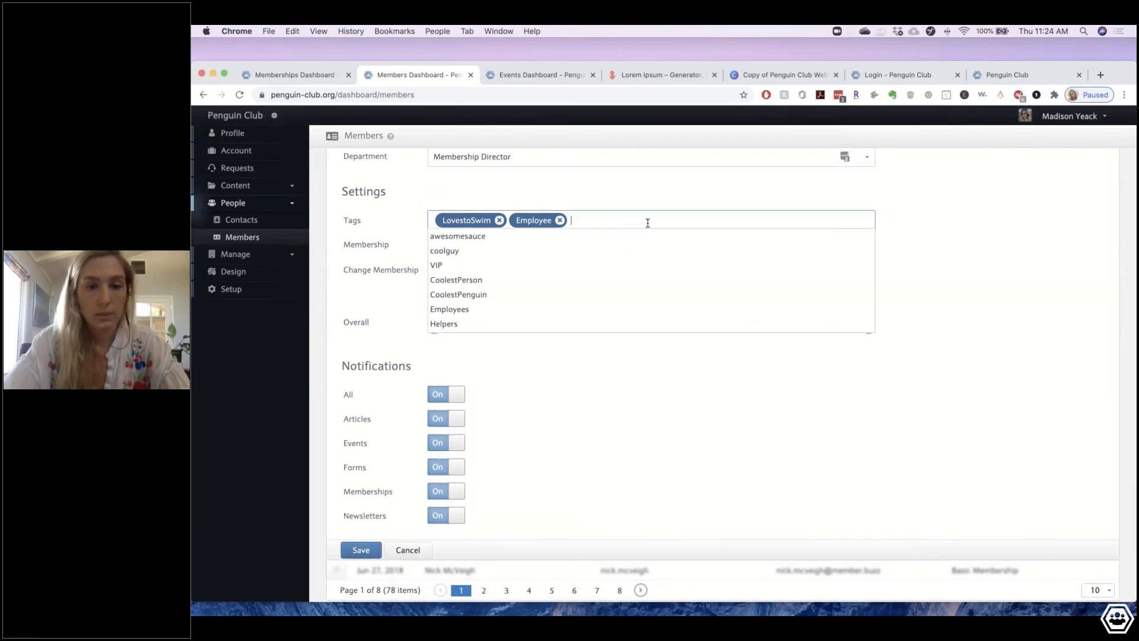
pyautogui.write('Fishy')
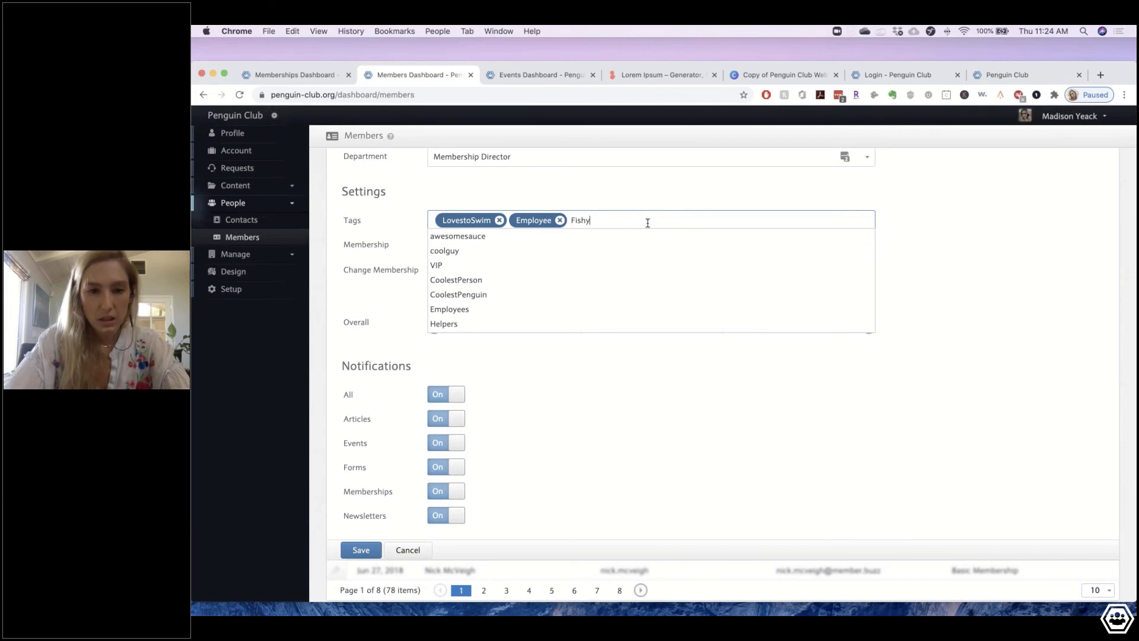
pyautogui.press('Return')
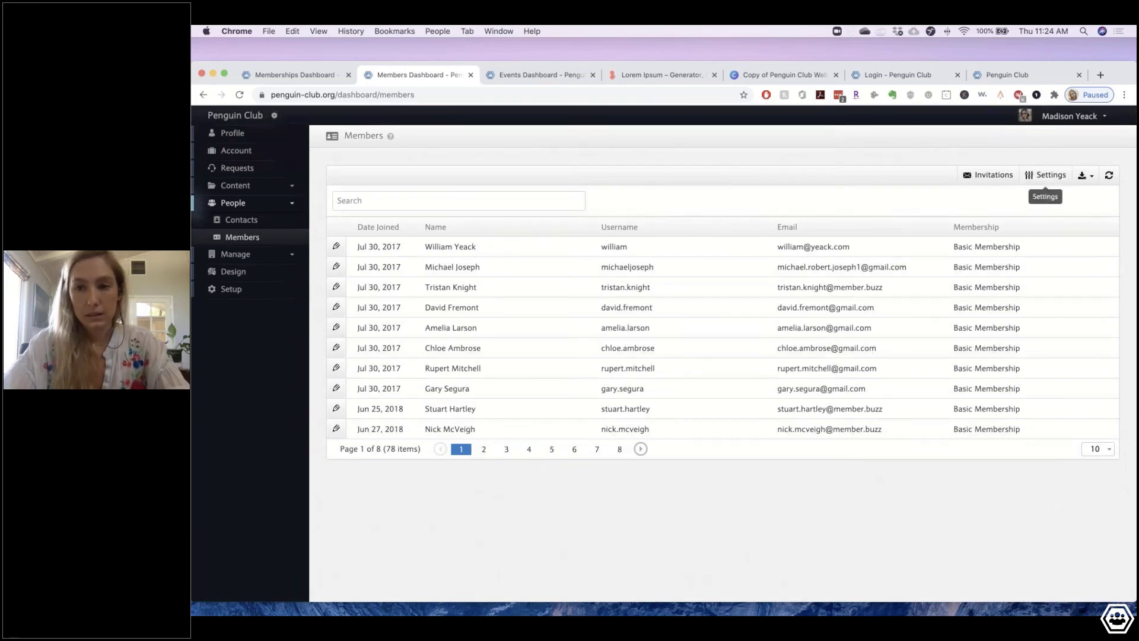
# - Delete the LovestoSwim tag from the tag list in the member settings and close the settings
pyautogui.click(1050, 176)
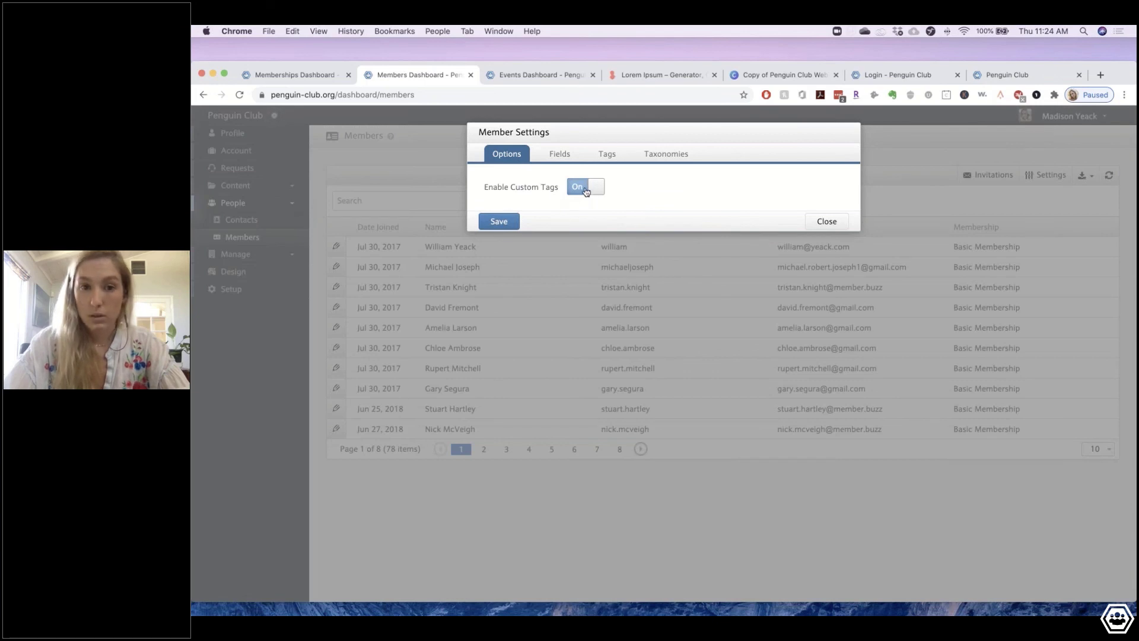
pyautogui.click(607, 154)
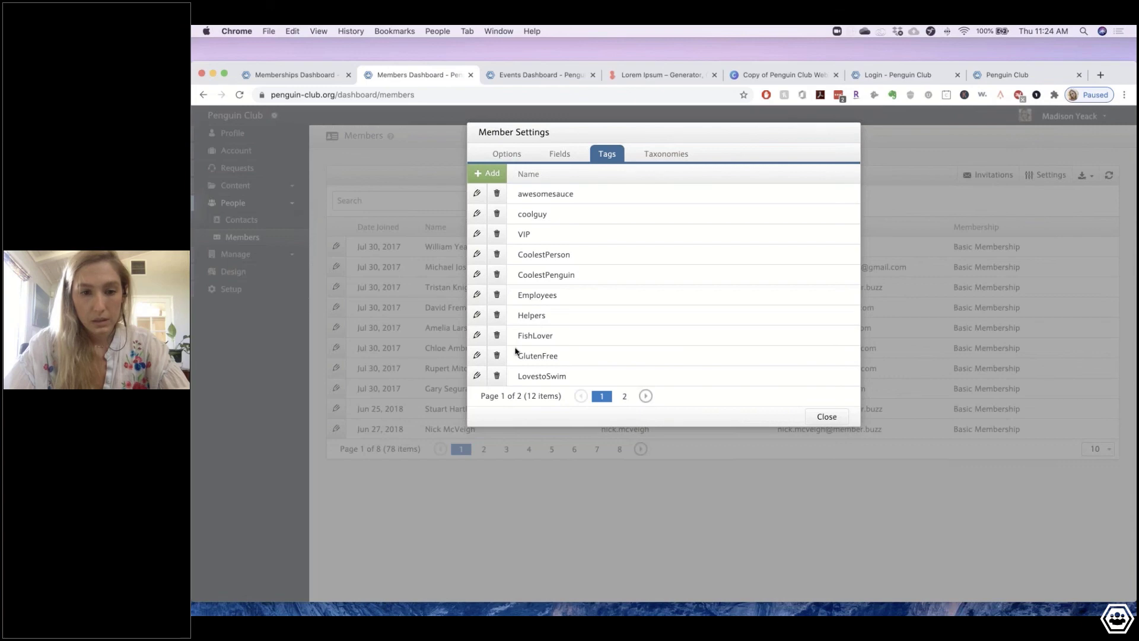
pyautogui.click(498, 379)
pyautogui.click(552, 192)
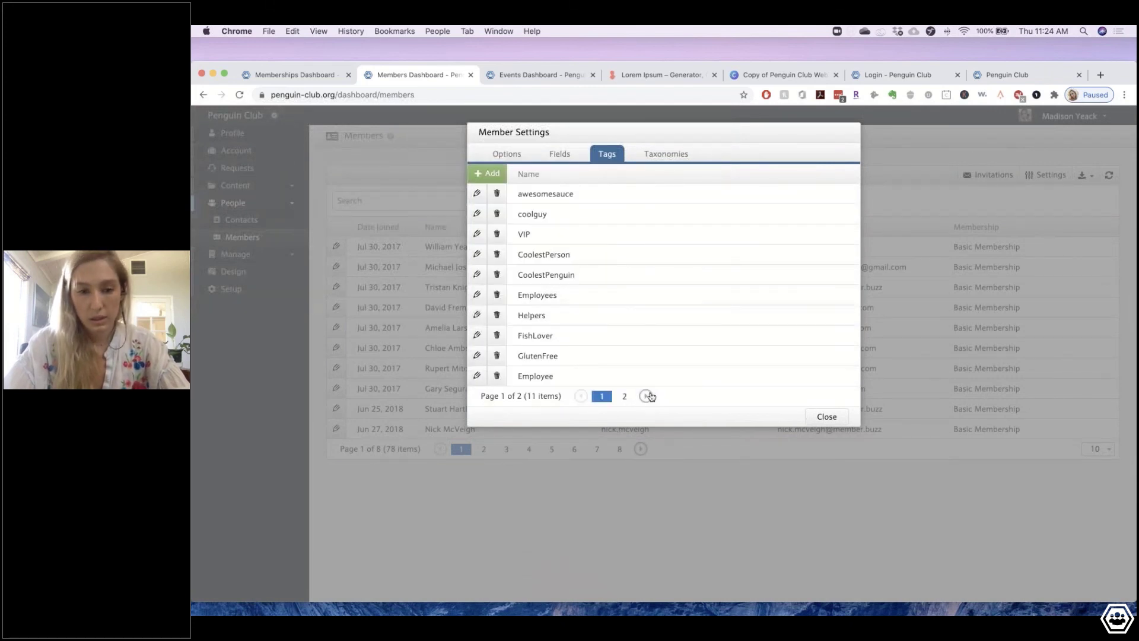
pyautogui.click(827, 417)
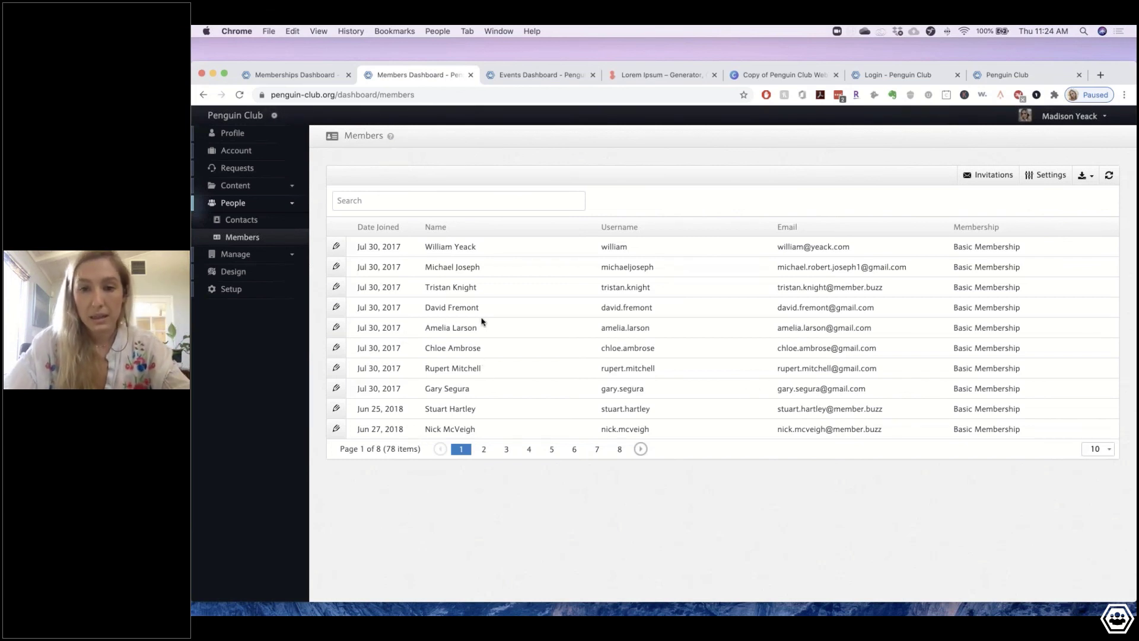
# - Add the Employee tag to the second listed member, set their overall level to Member, and save
pyautogui.click(336, 287)
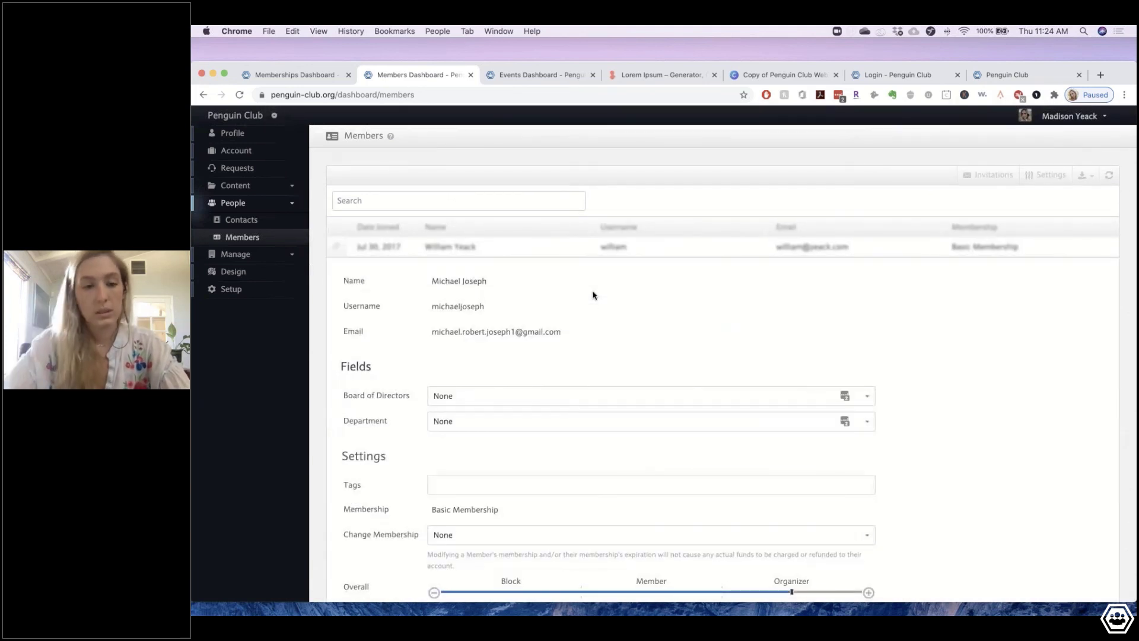
pyautogui.click(507, 484)
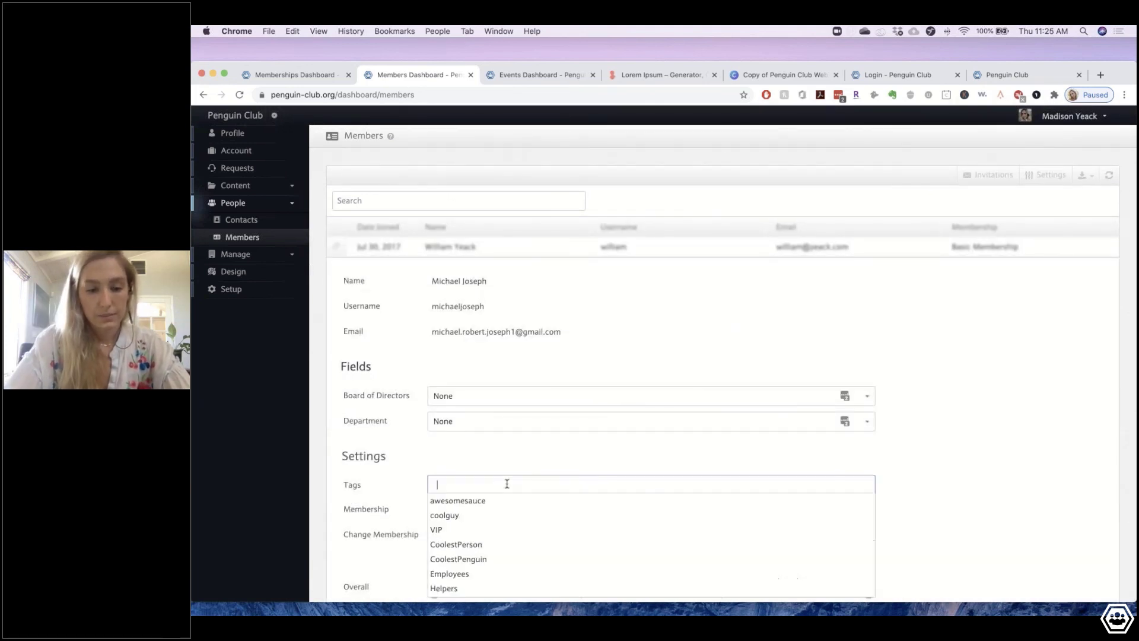
pyautogui.write('em')
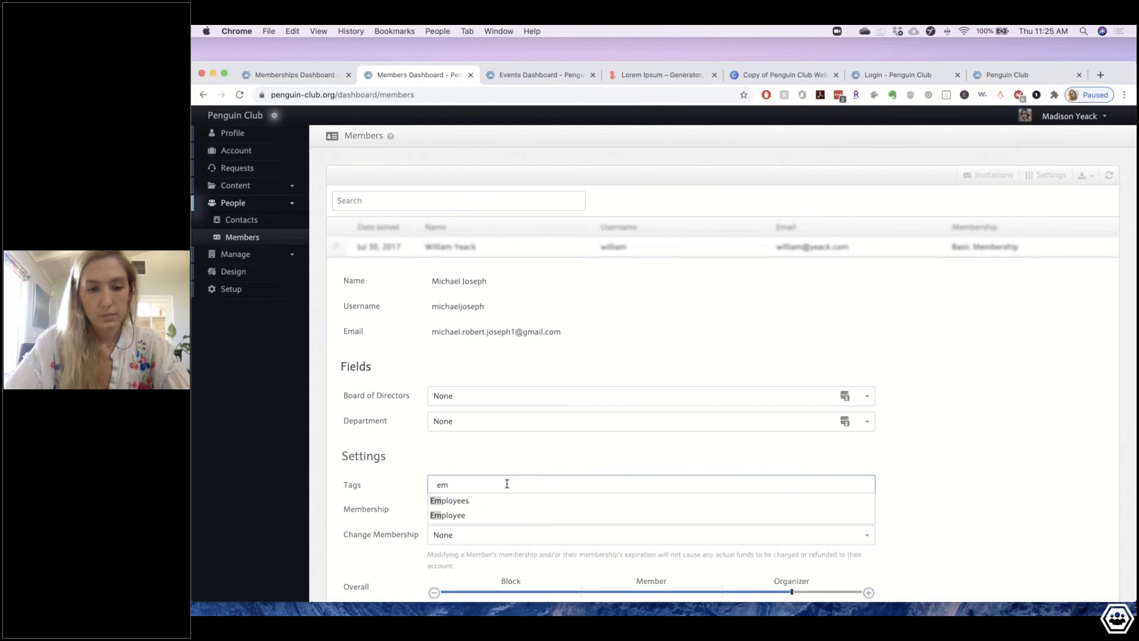
pyautogui.click(492, 514)
pyautogui.scroll(-5, 707, 507)
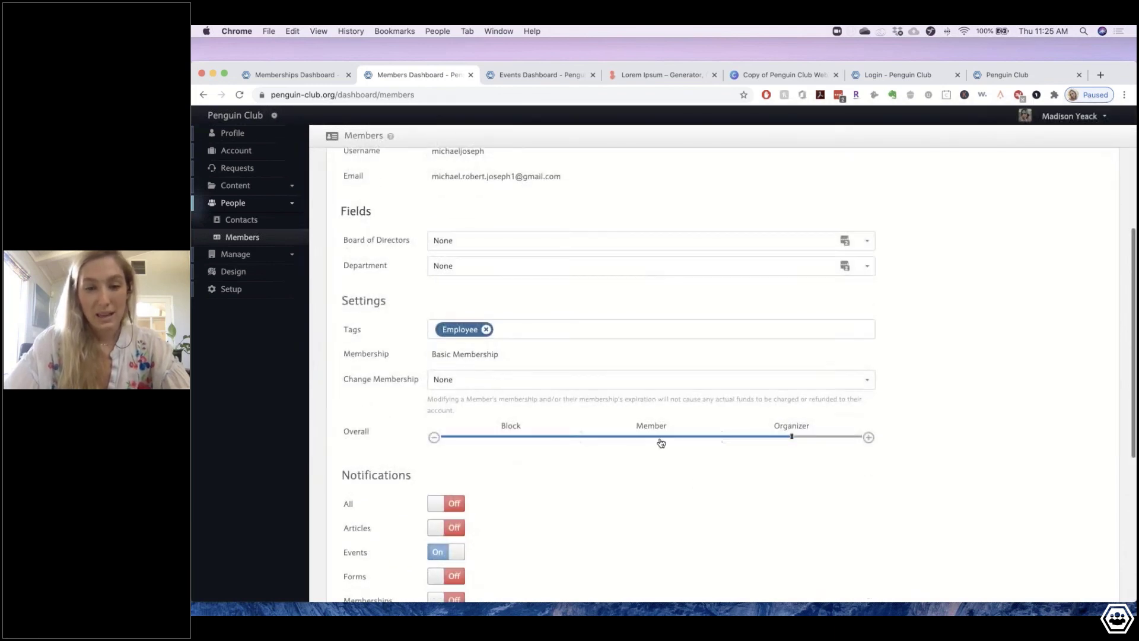
pyautogui.scroll(-4, 658, 427)
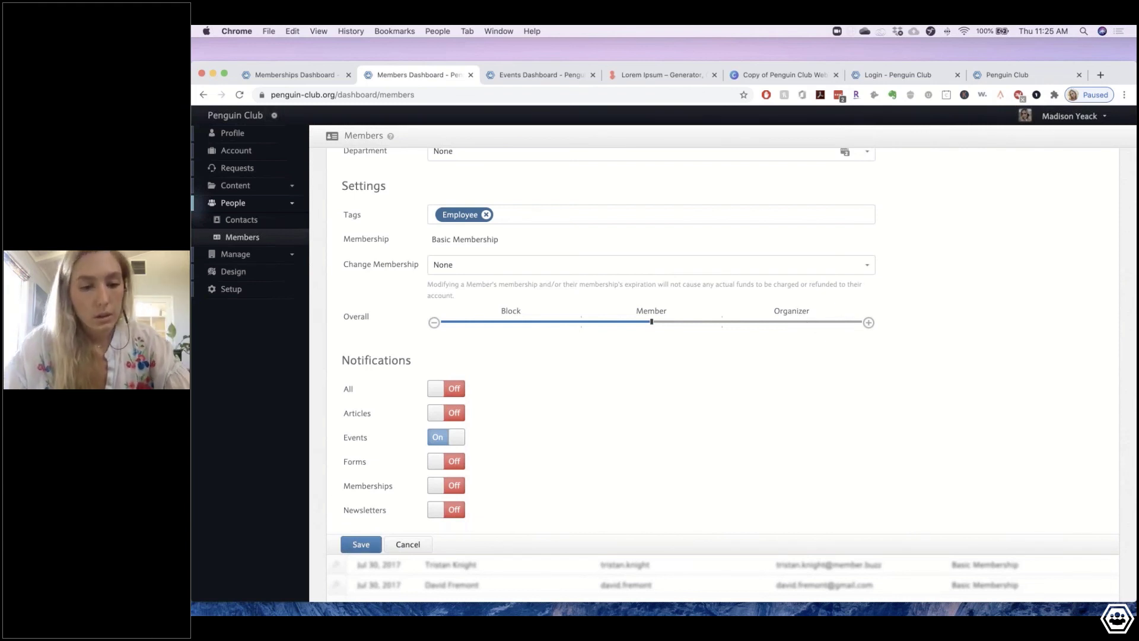
pyautogui.click(362, 544)
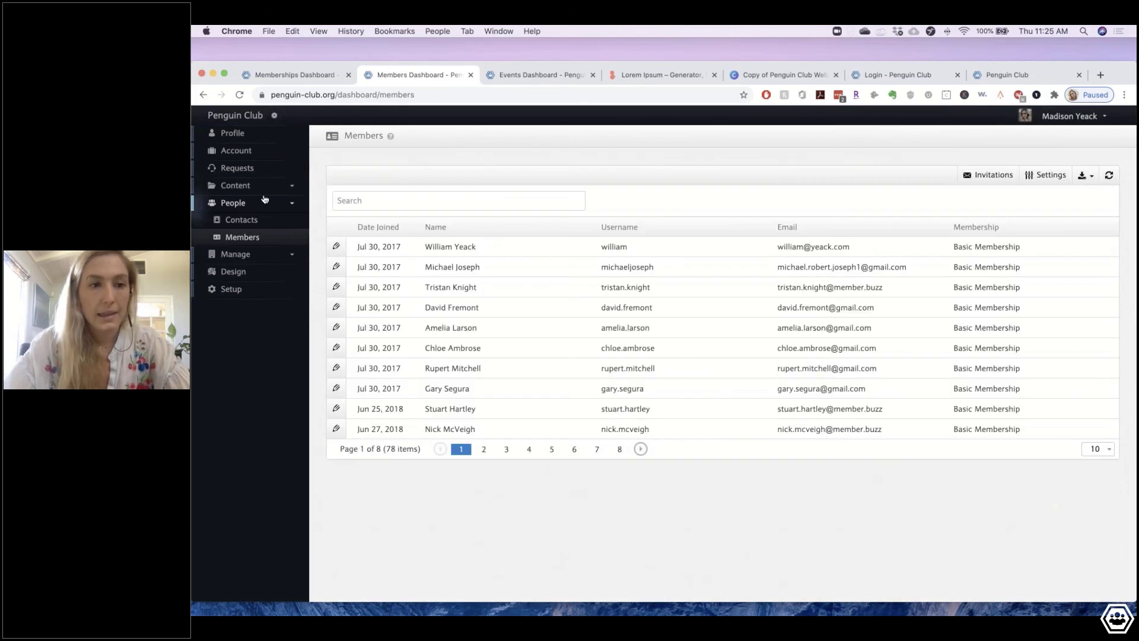
# - Open the article settings from the site's content area and show the article roles
pyautogui.click(248, 185)
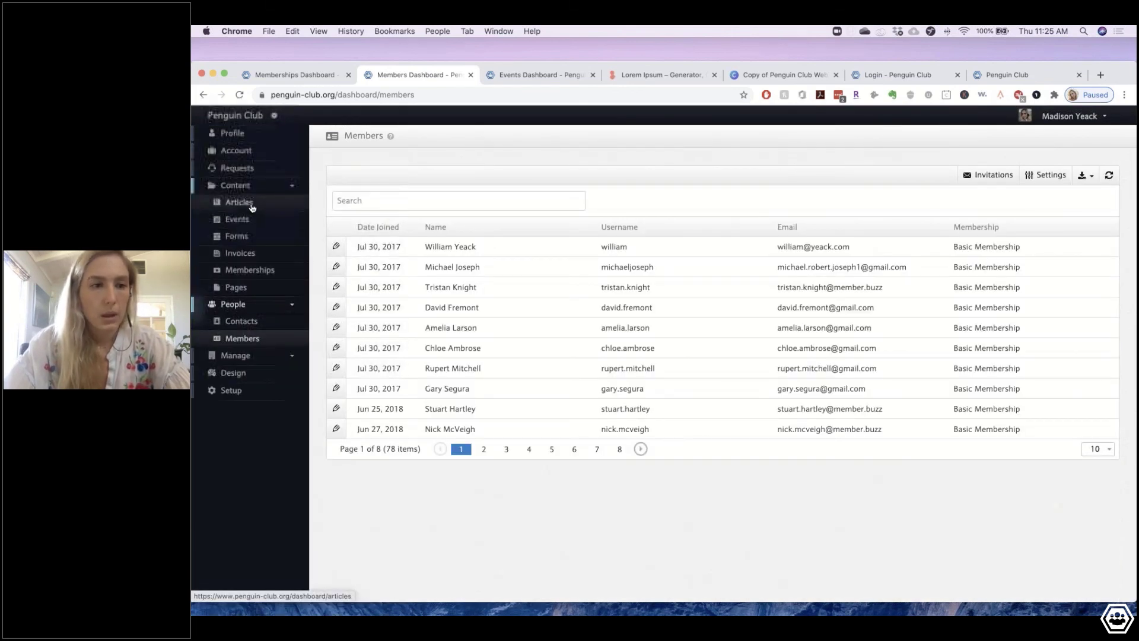
pyautogui.click(251, 204)
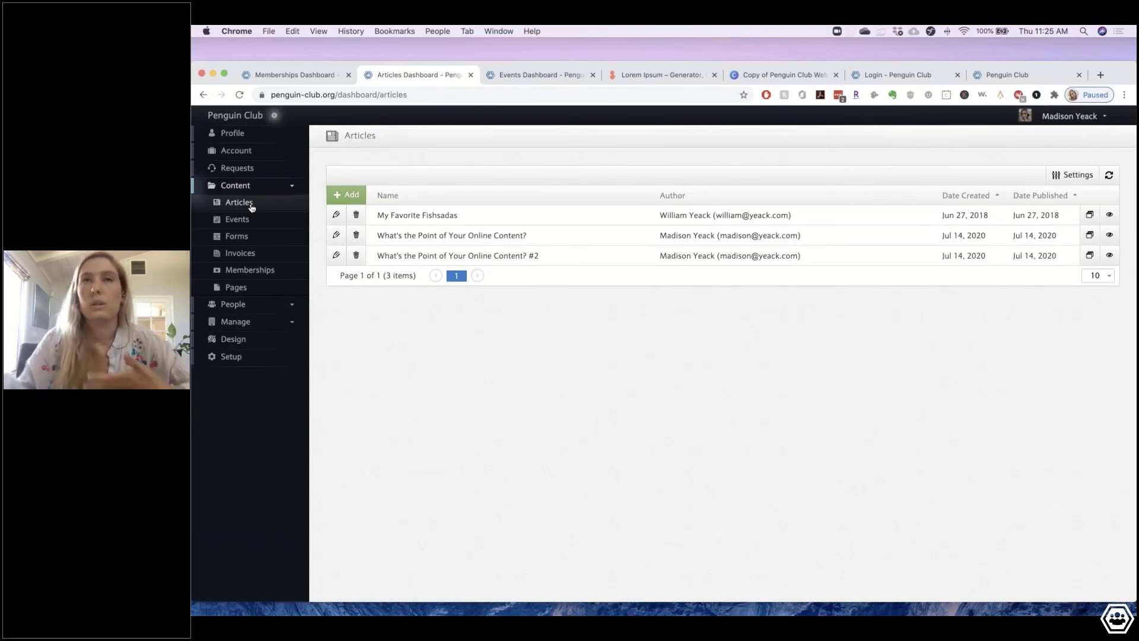
pyautogui.click(1073, 174)
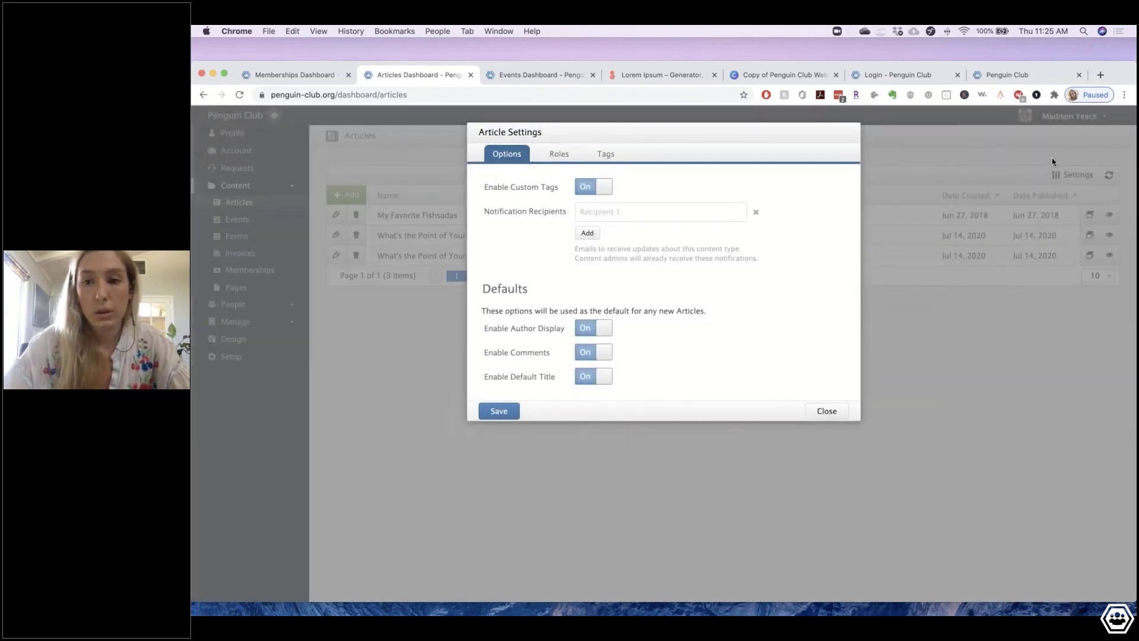
pyautogui.click(838, 414)
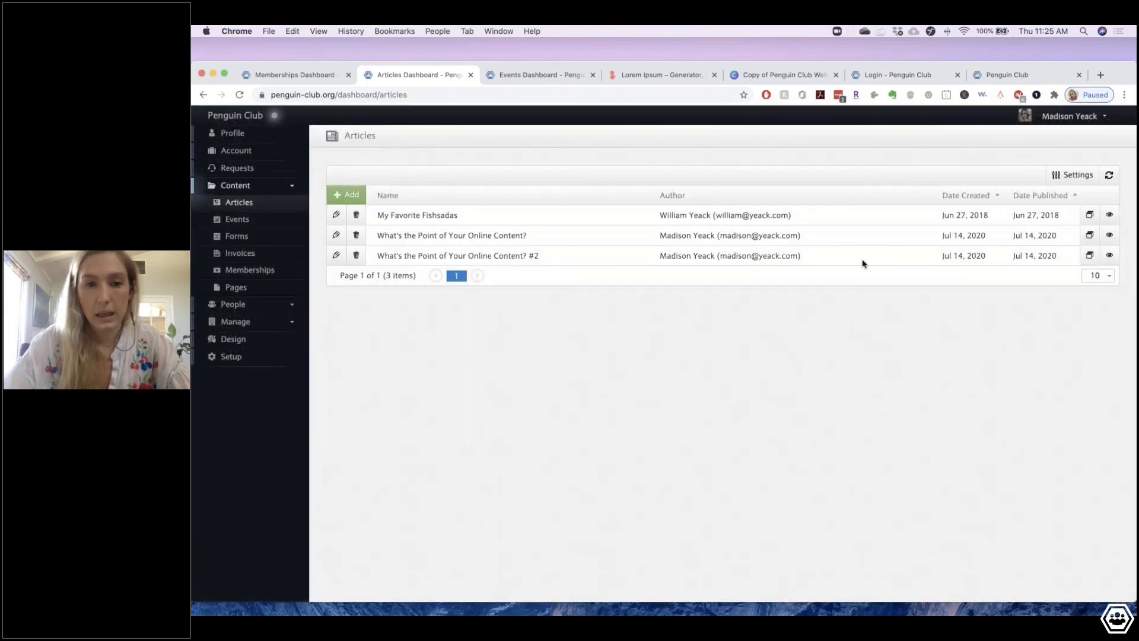
pyautogui.click(1071, 175)
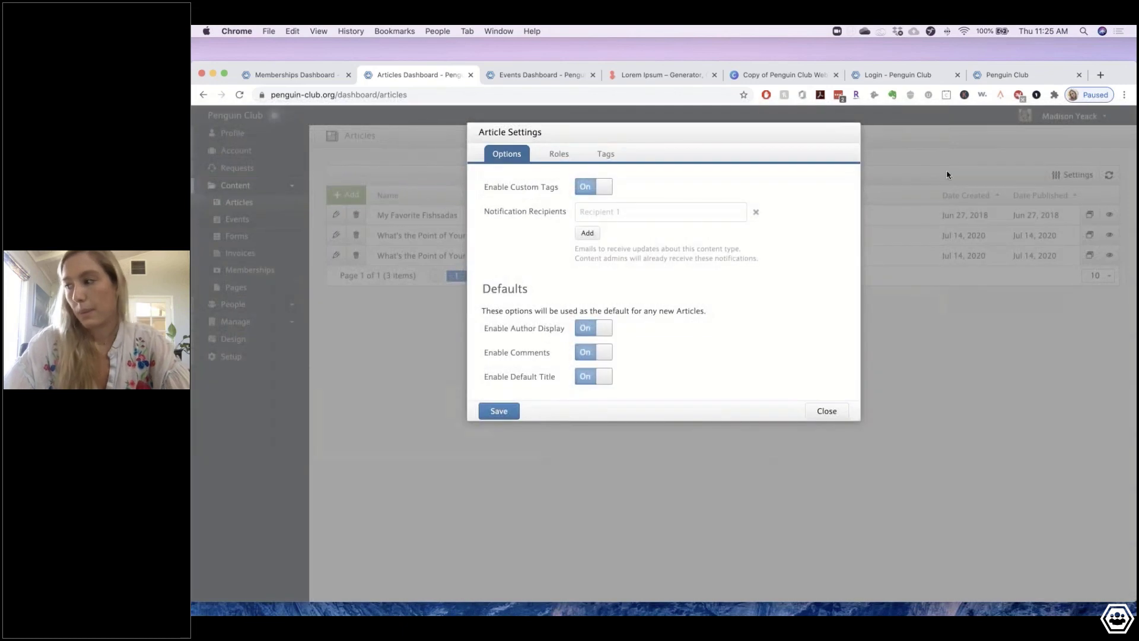
pyautogui.click(559, 156)
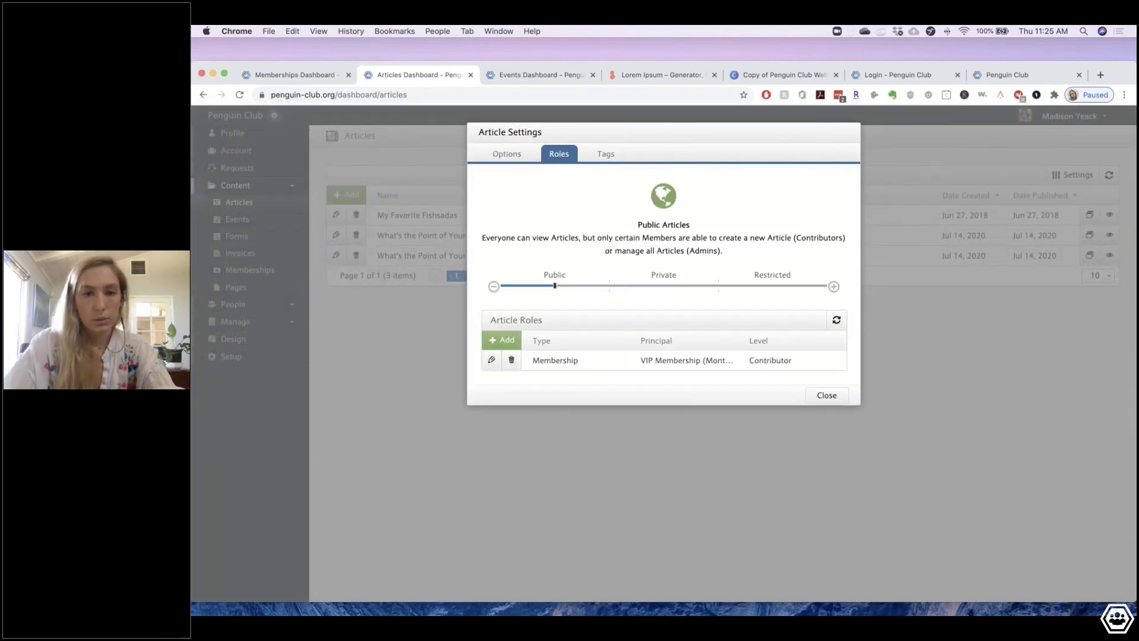
# - Replace the VIP Membership article role with an Administrator role for the Employee tag, and close the article settings
pyautogui.moveTo(490, 320); pyautogui.dragTo(543, 321)
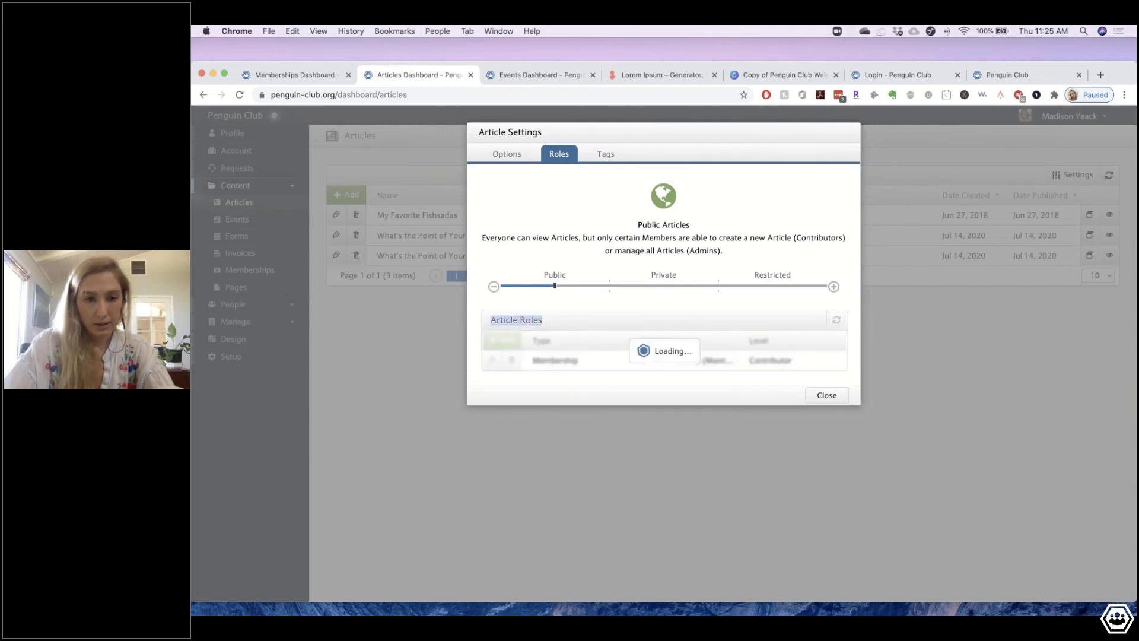
pyautogui.click(658, 374)
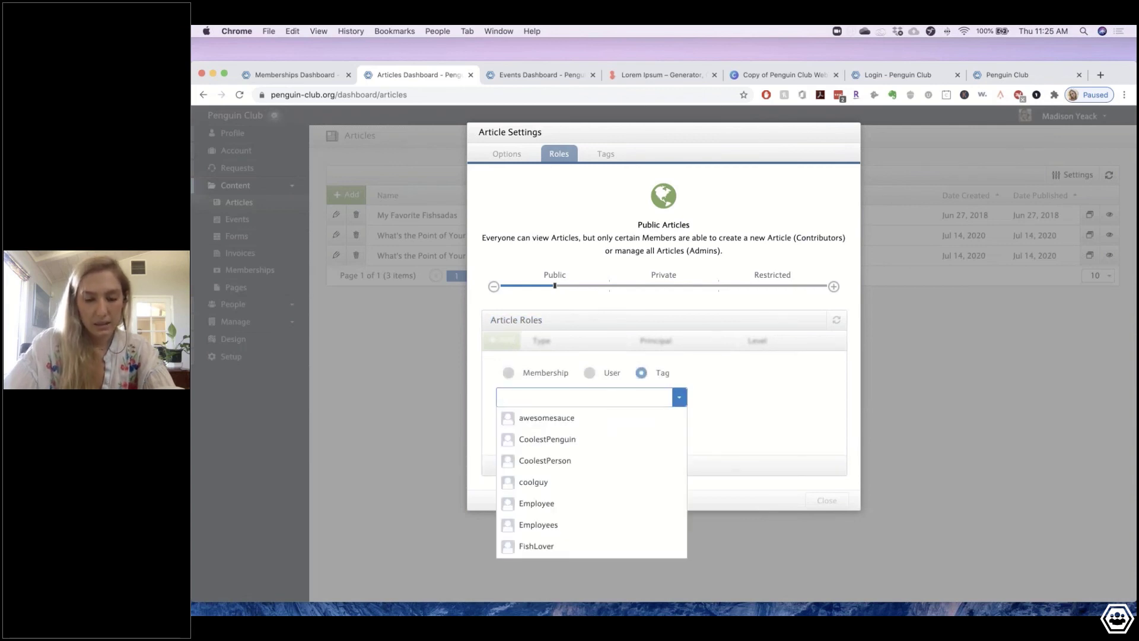
pyautogui.write('em')
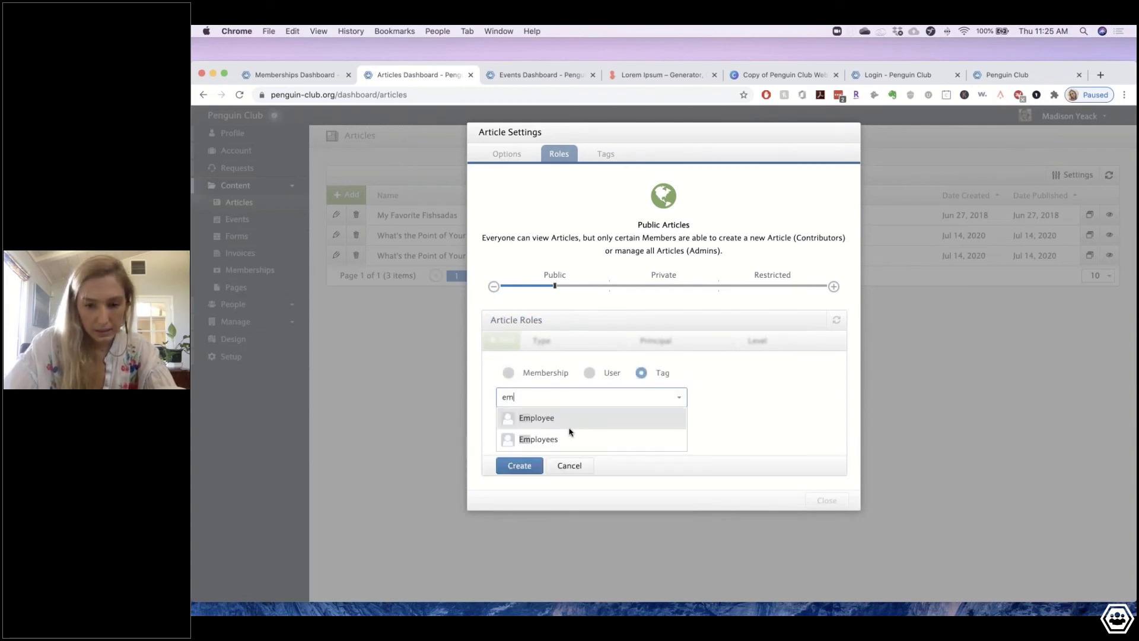
pyautogui.click(550, 419)
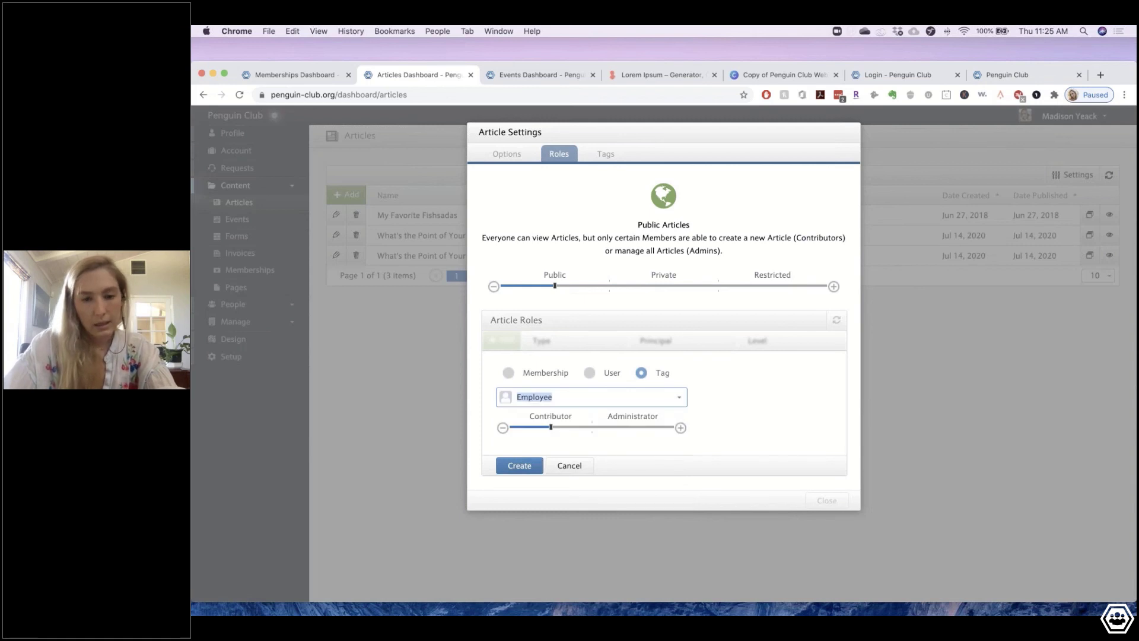
pyautogui.click(633, 428)
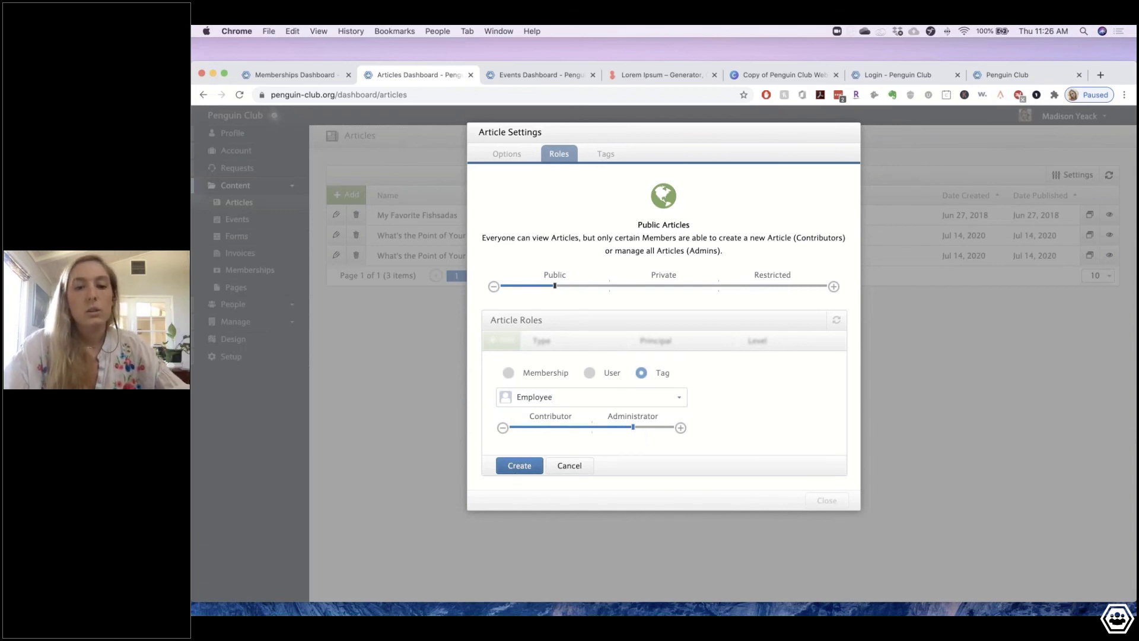
pyautogui.click(519, 465)
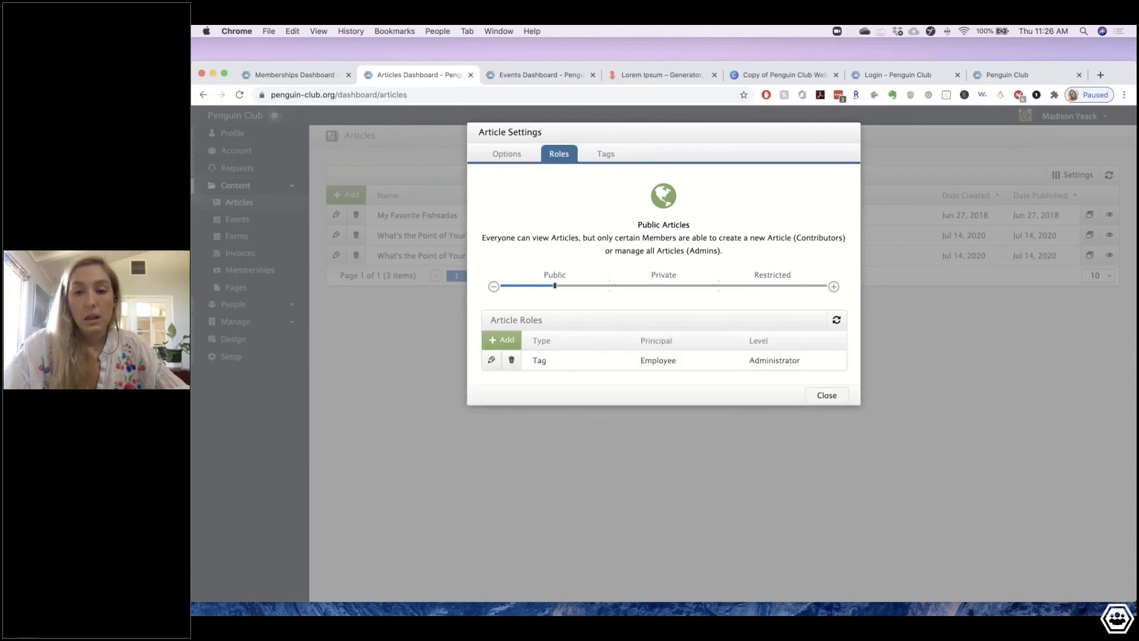
pyautogui.click(819, 395)
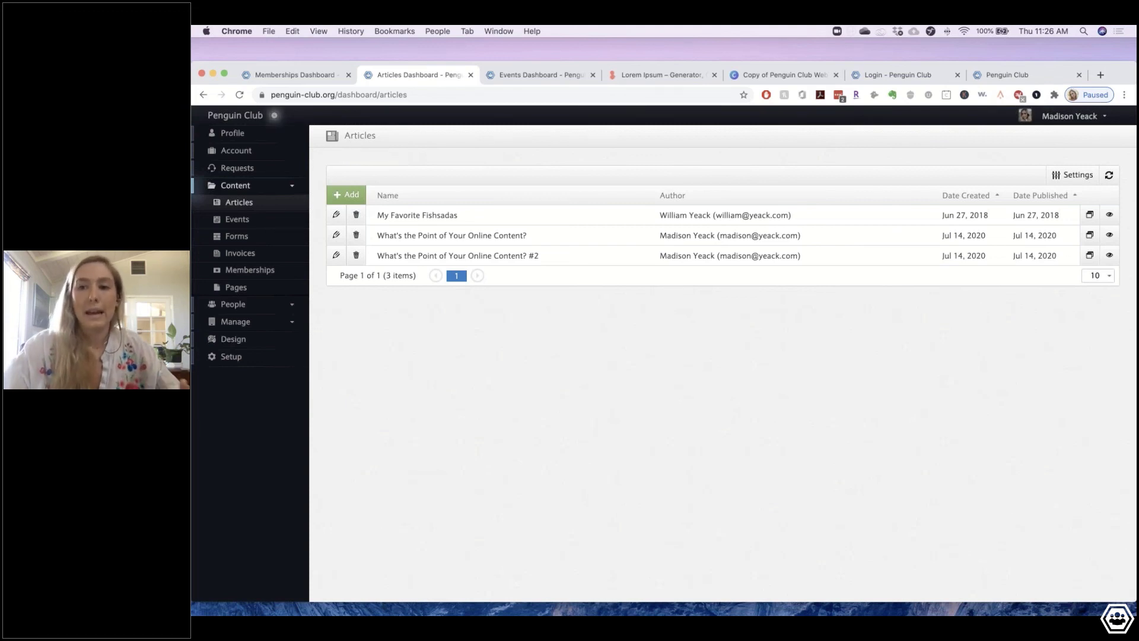
# - Examine the User and Membership choices offered for a new article role, and close the article settings
pyautogui.click(1071, 175)
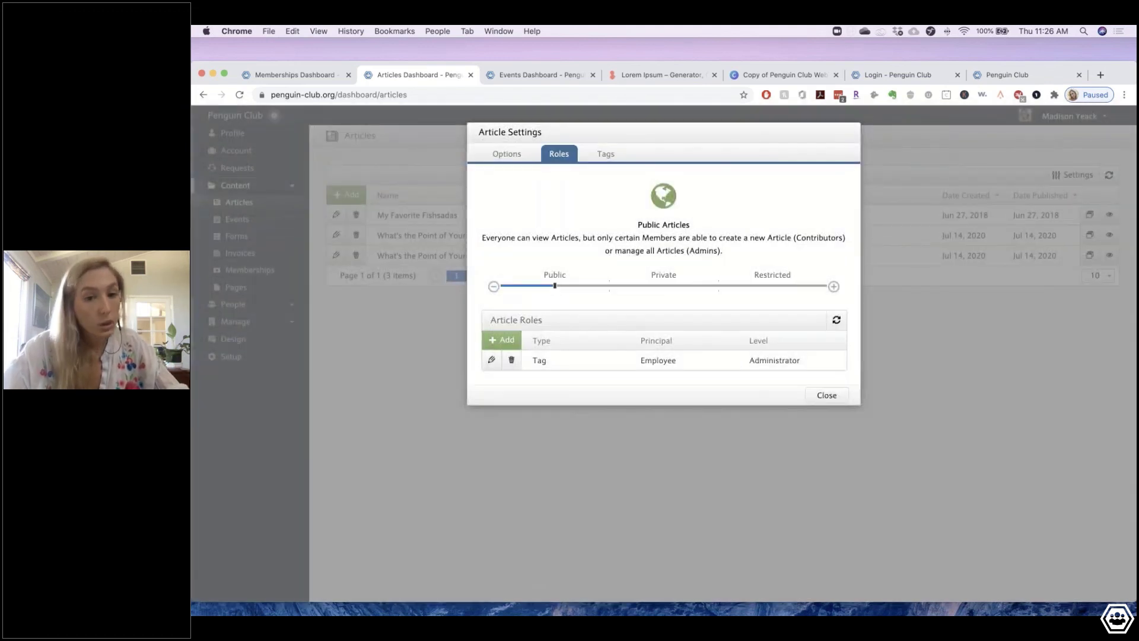
pyautogui.click(542, 341)
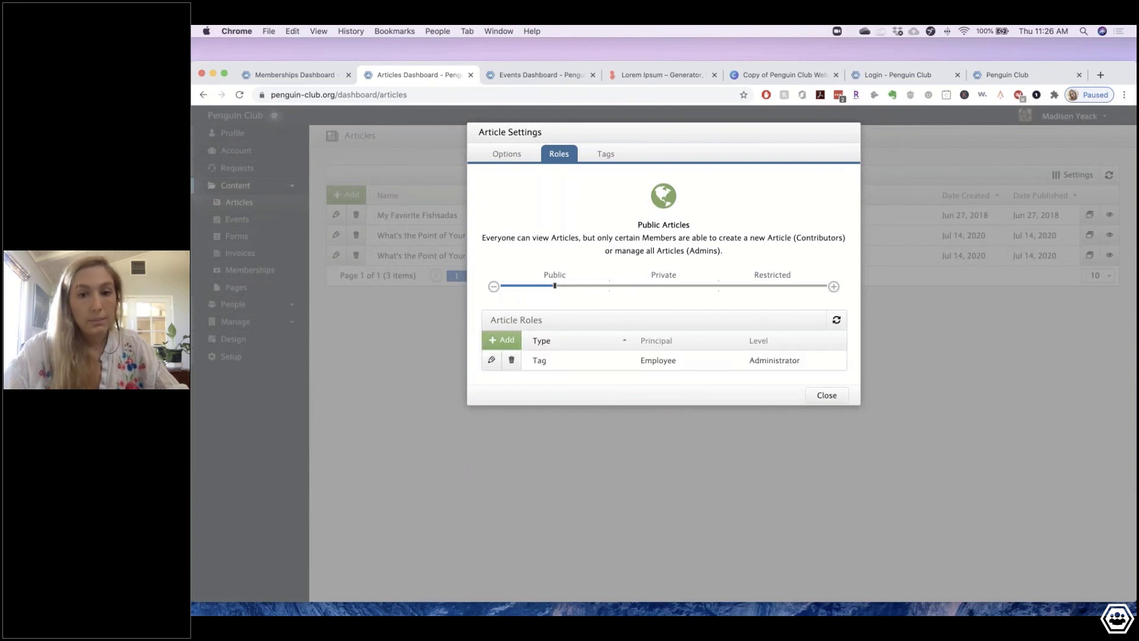
pyautogui.click(502, 340)
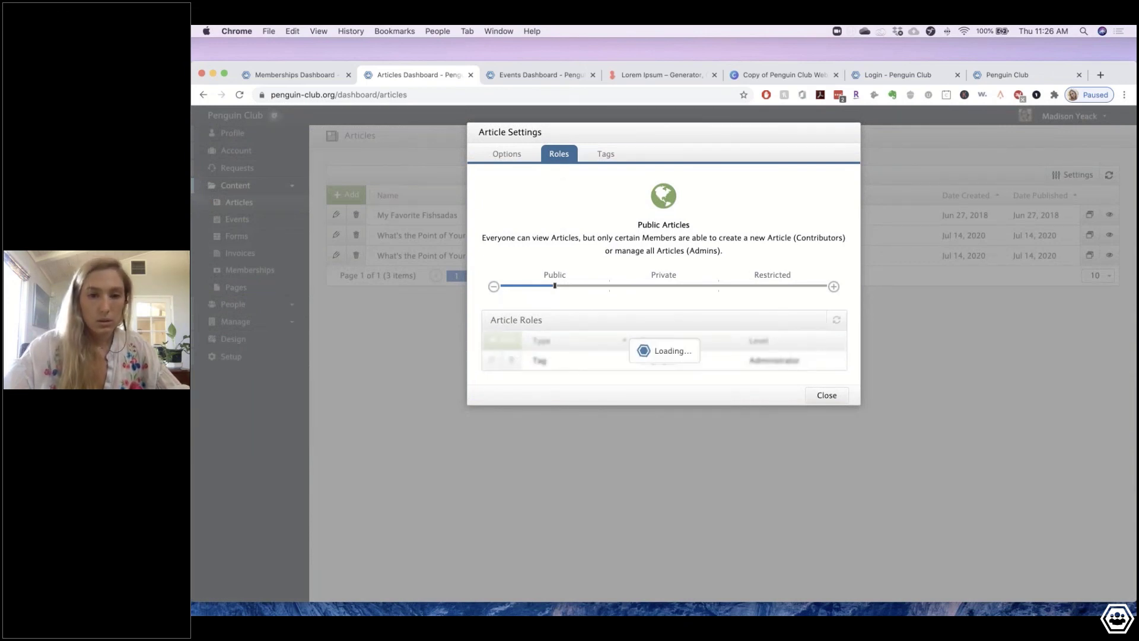
pyautogui.click(582, 397)
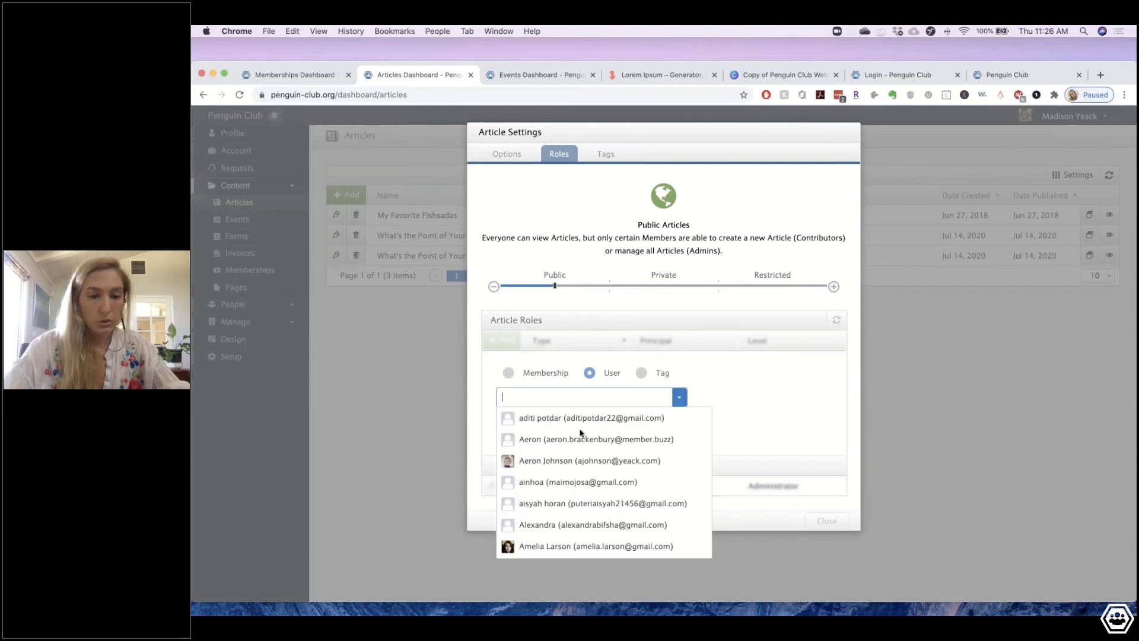
pyautogui.click(561, 426)
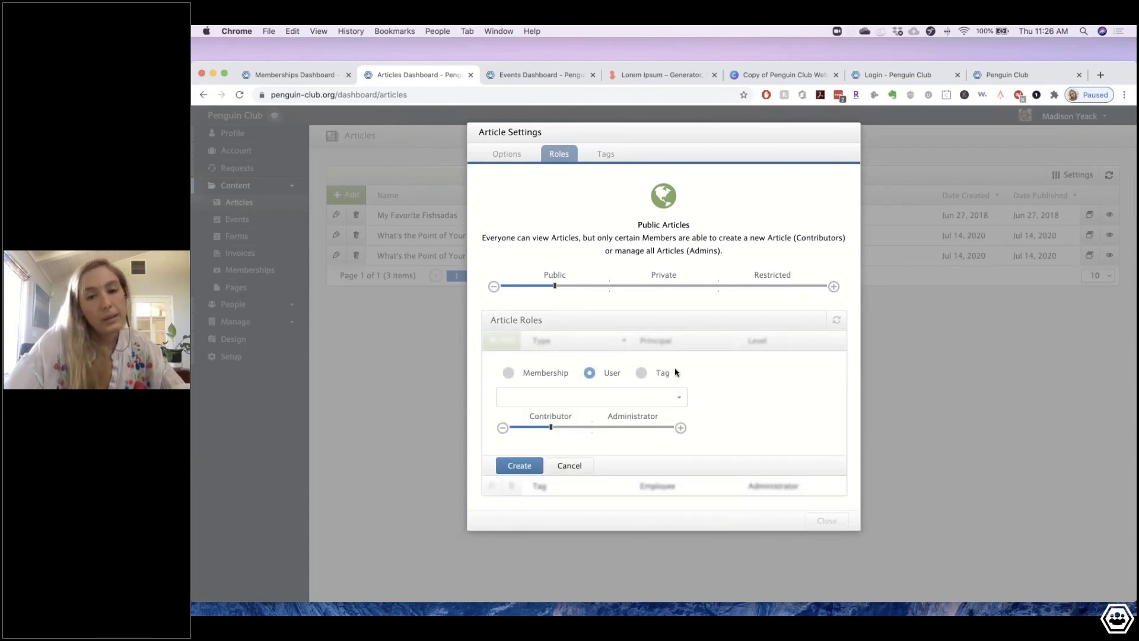
pyautogui.click(509, 373)
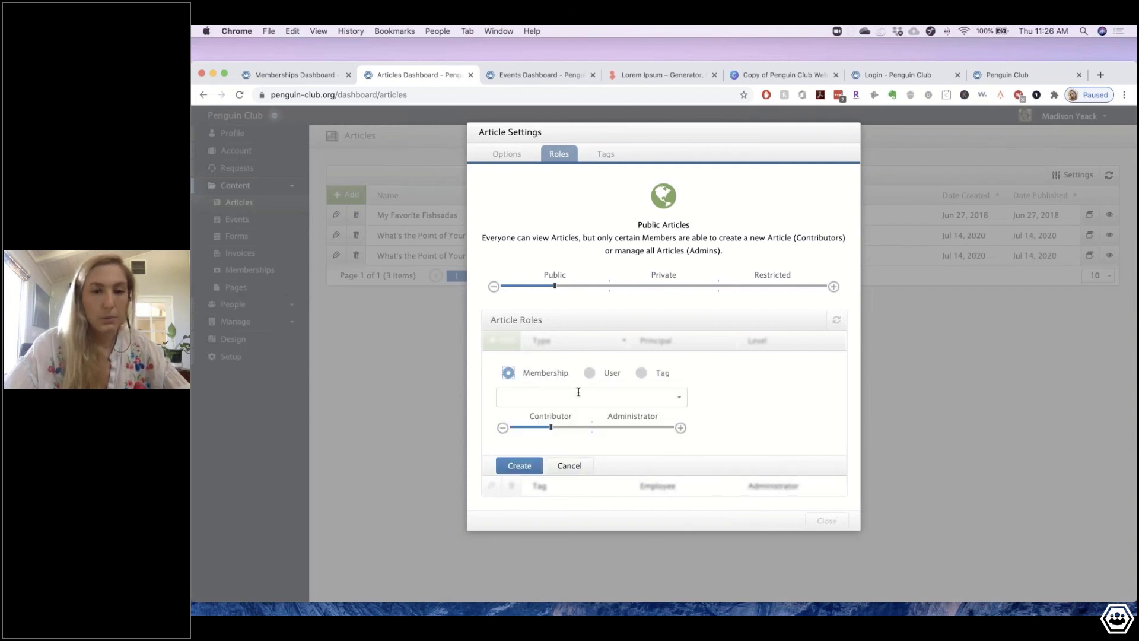
pyautogui.click(579, 394)
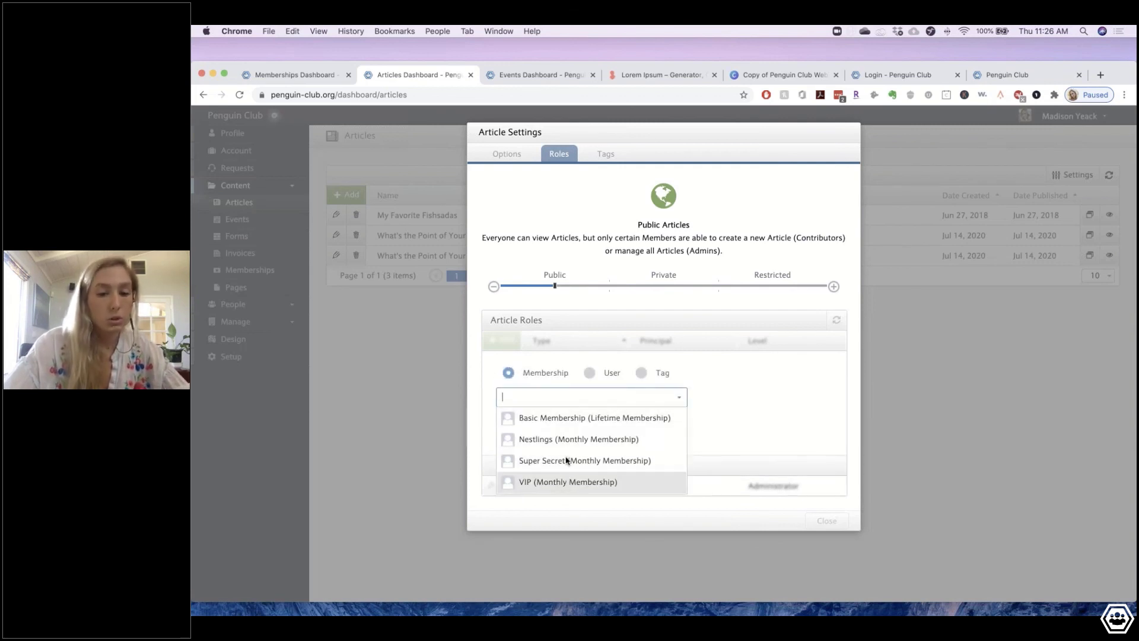
pyautogui.click(752, 368)
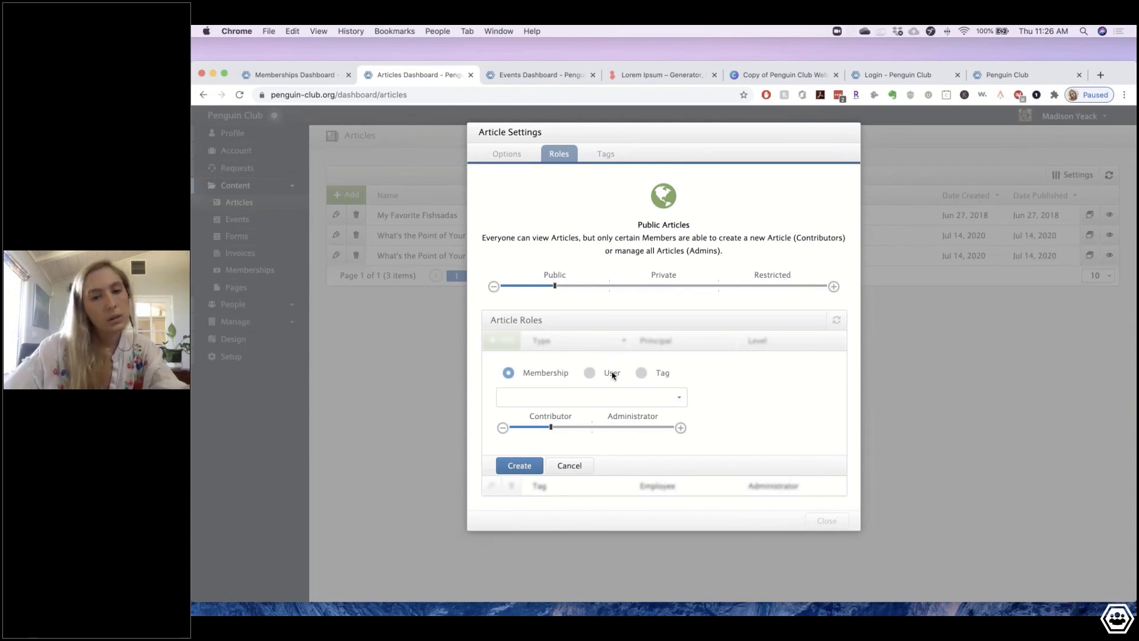
pyautogui.click(520, 466)
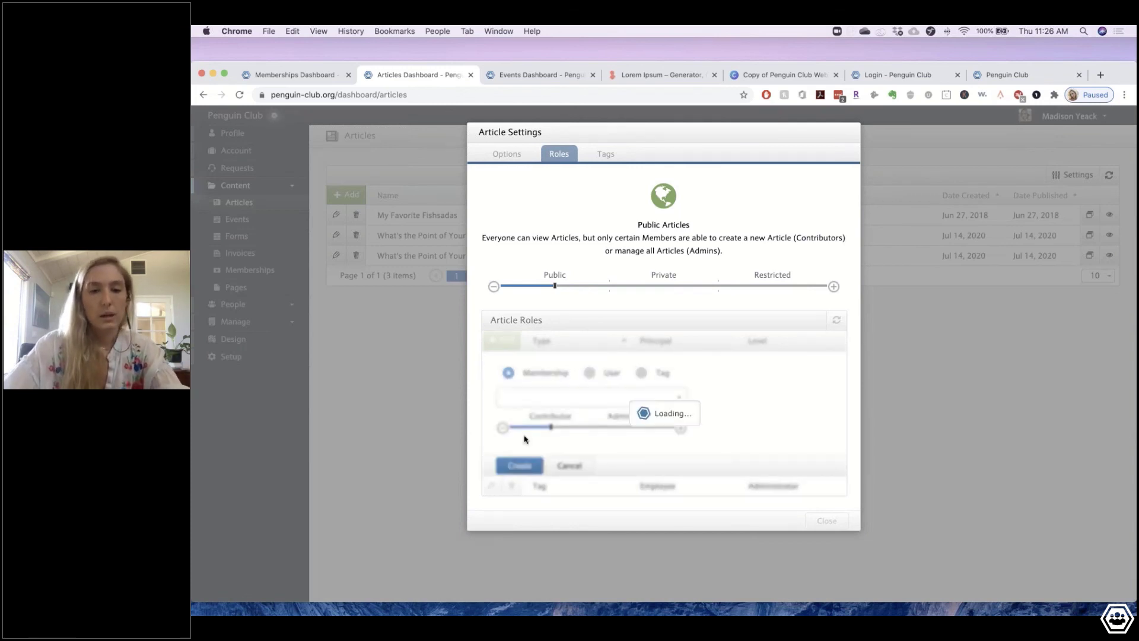
pyautogui.click(857, 401)
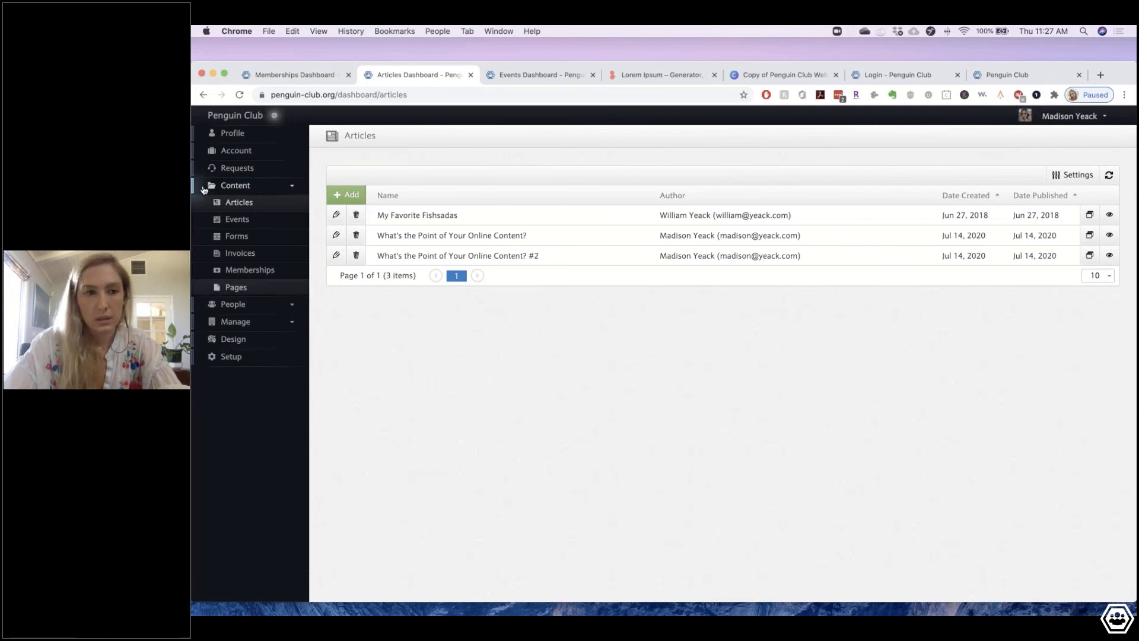
# - Return to the members list, review the Board of Directors and Department taxonomies in the member settings, and close them
pyautogui.click(279, 76)
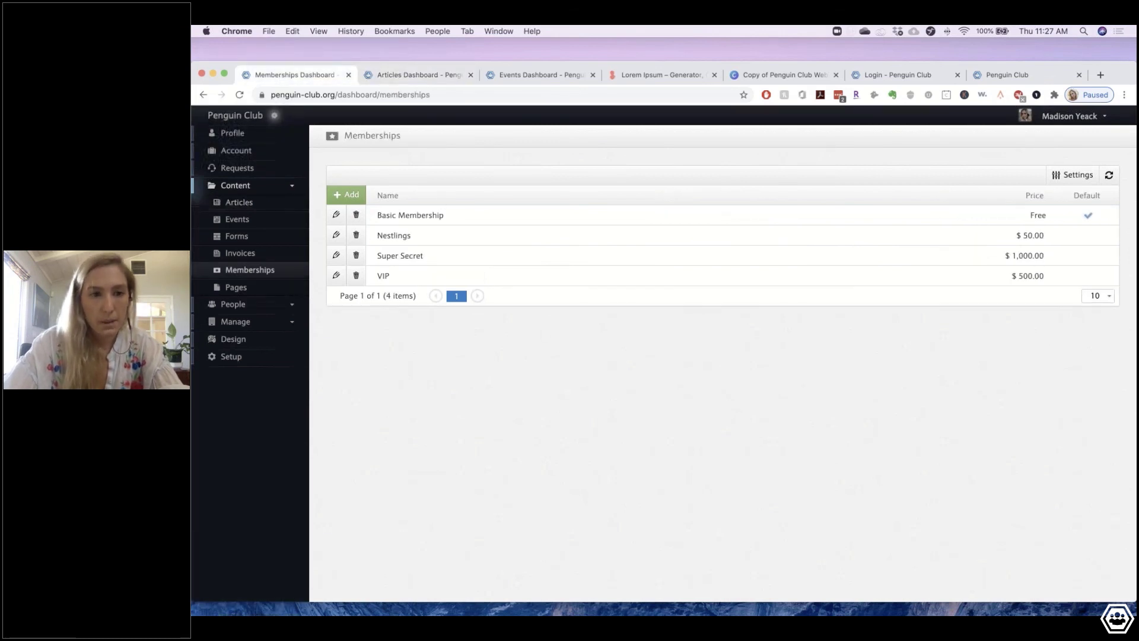
pyautogui.click(406, 76)
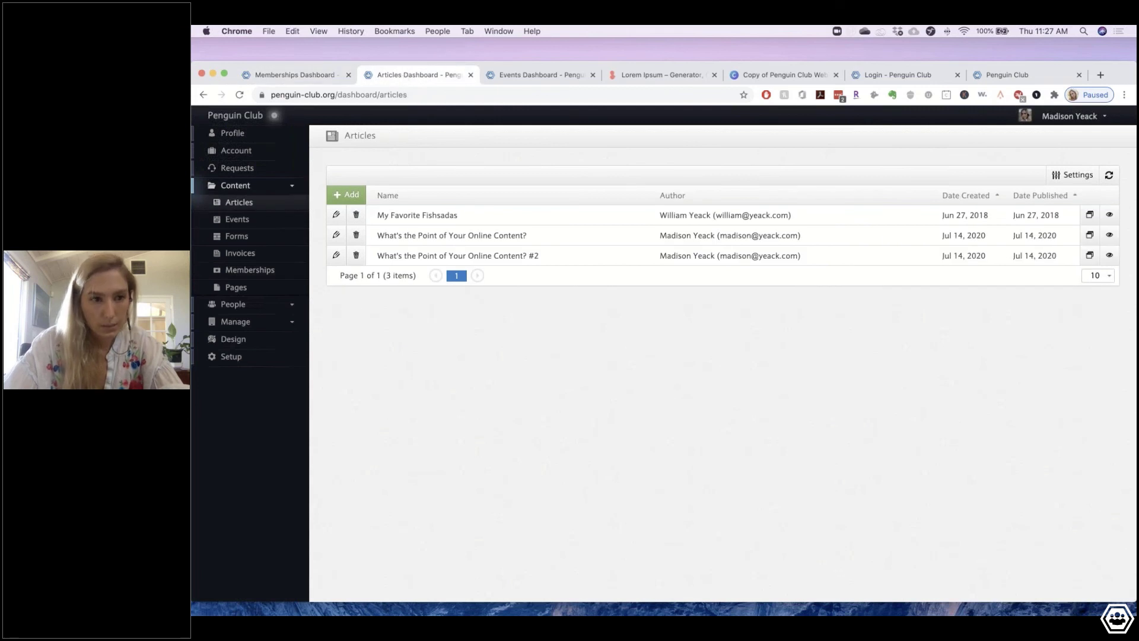
pyautogui.click(204, 94)
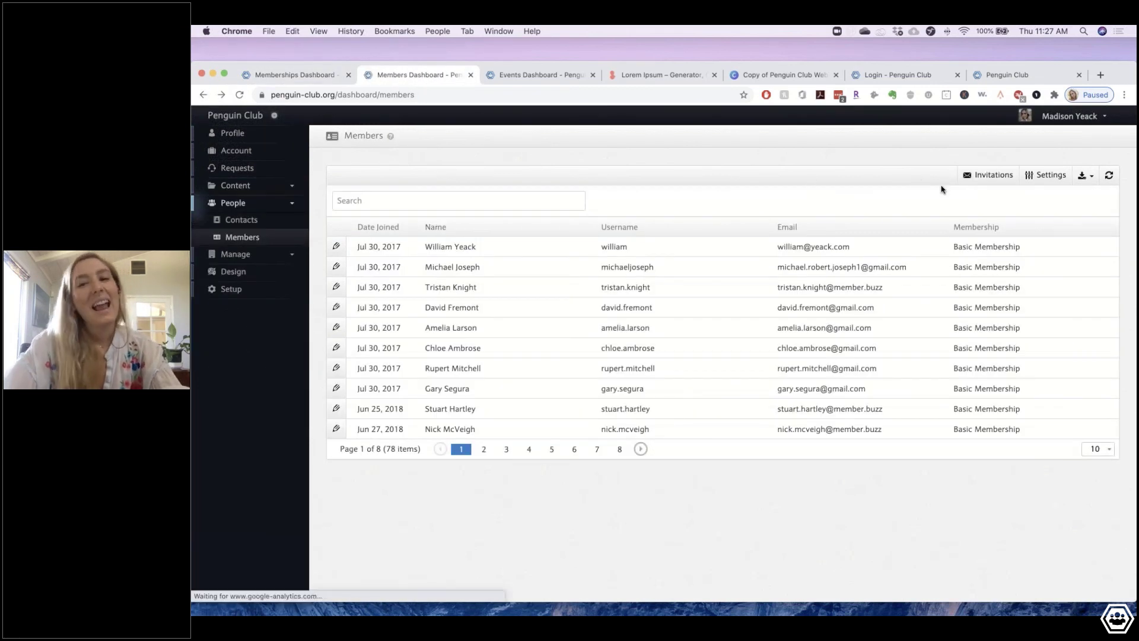
pyautogui.click(1037, 177)
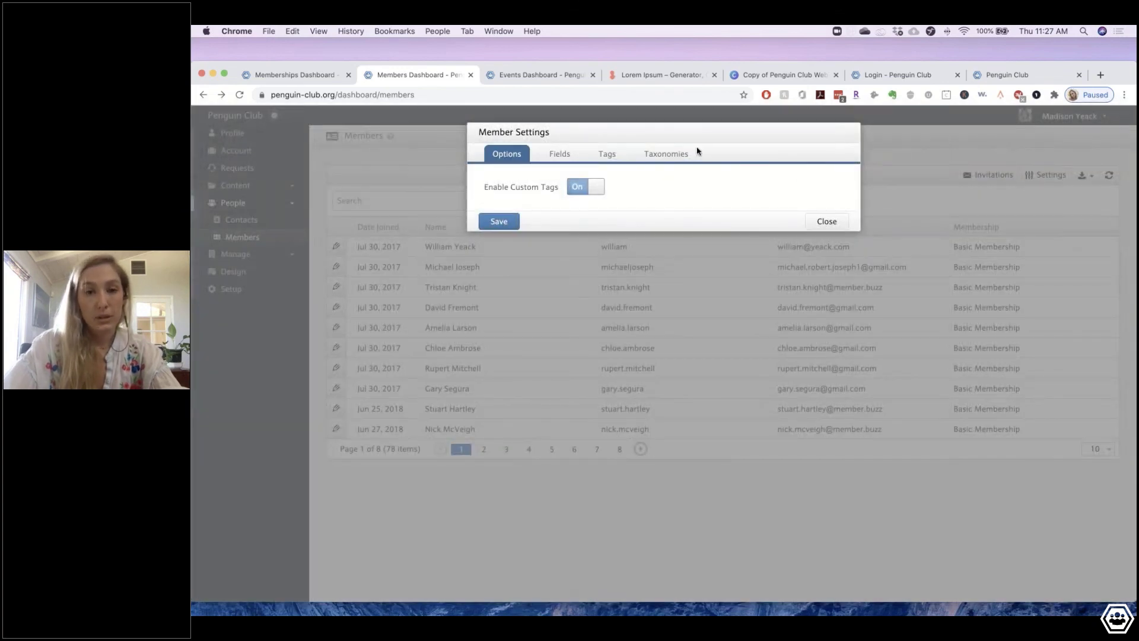
pyautogui.click(666, 154)
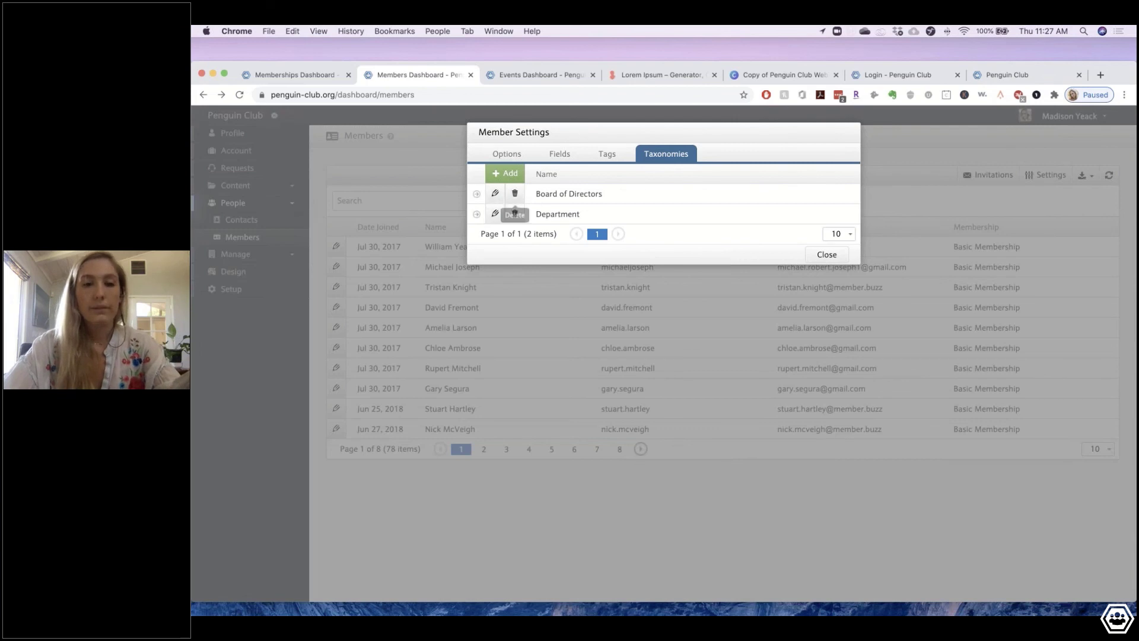
pyautogui.click(480, 195)
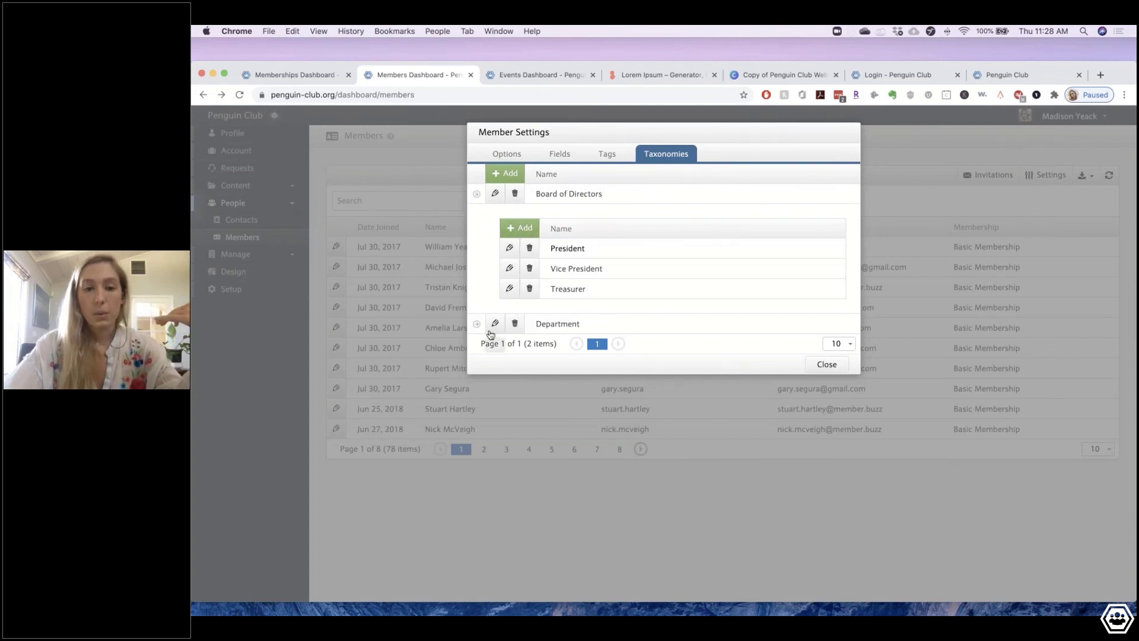
pyautogui.click(547, 325)
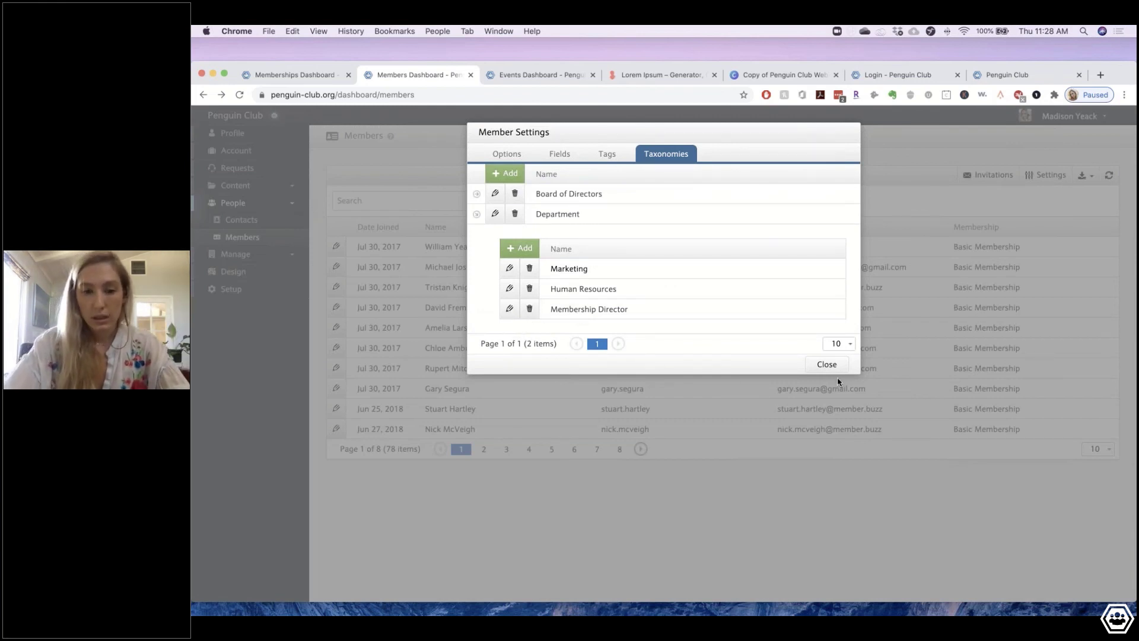
pyautogui.click(826, 364)
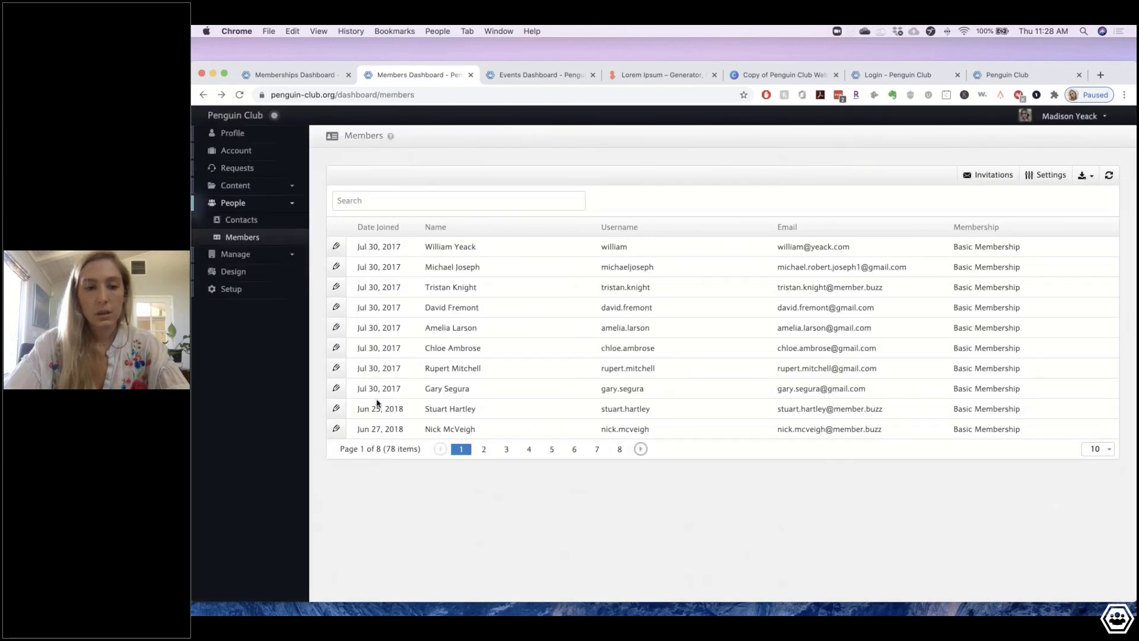
# - Edit the member who joined Jun 25, 2018 and choose Membership Director as their Department
pyautogui.click(339, 412)
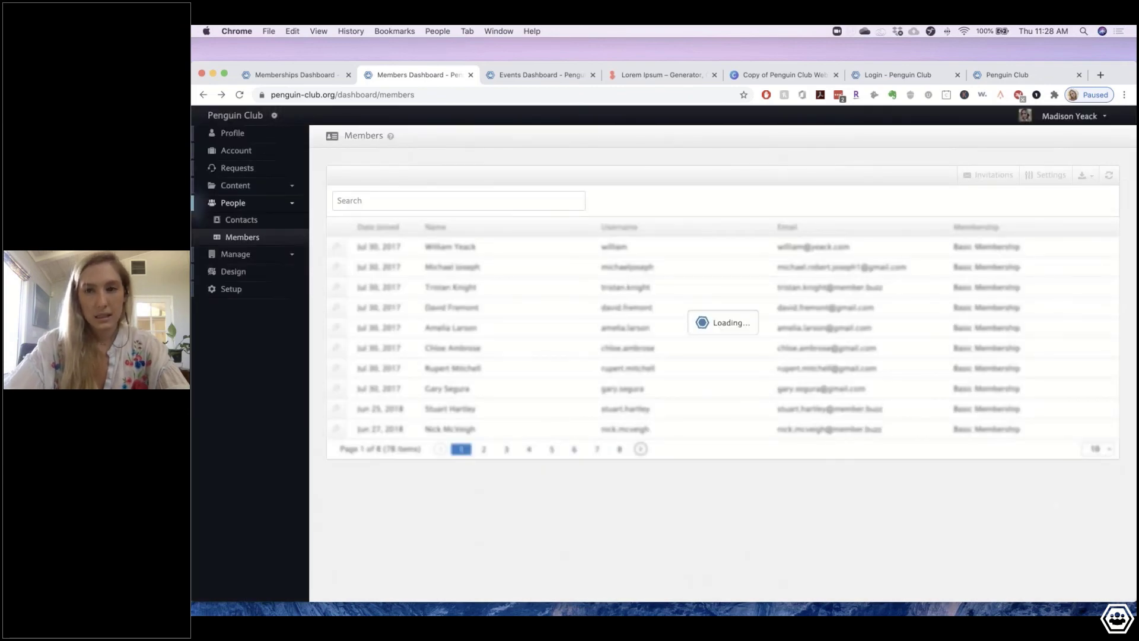
pyautogui.scroll(-5, 486, 411)
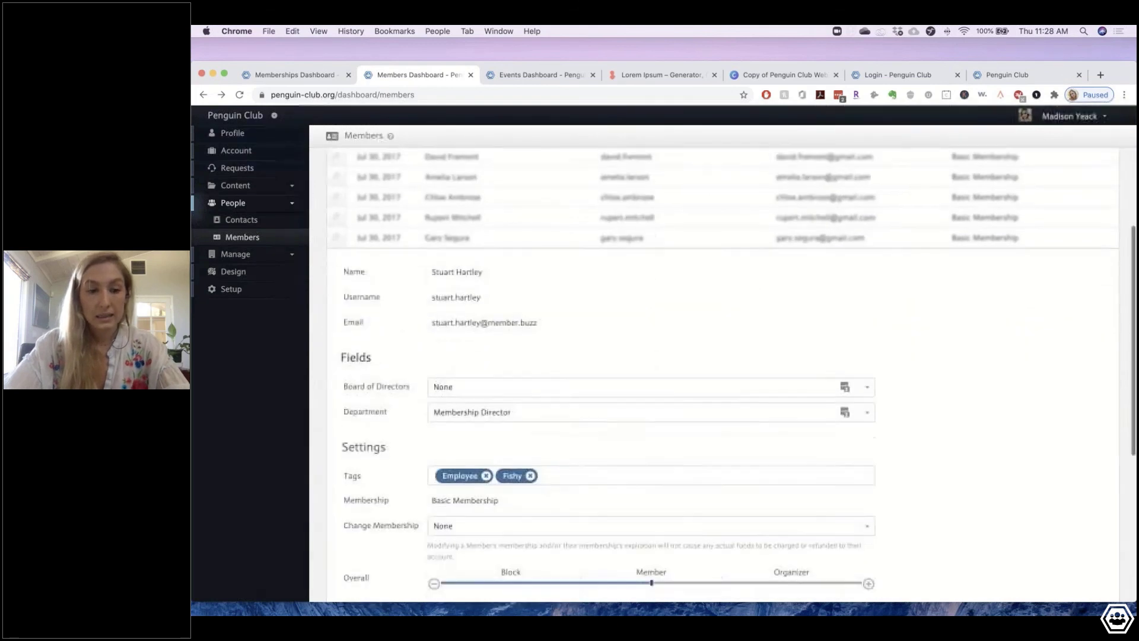
pyautogui.click(485, 410)
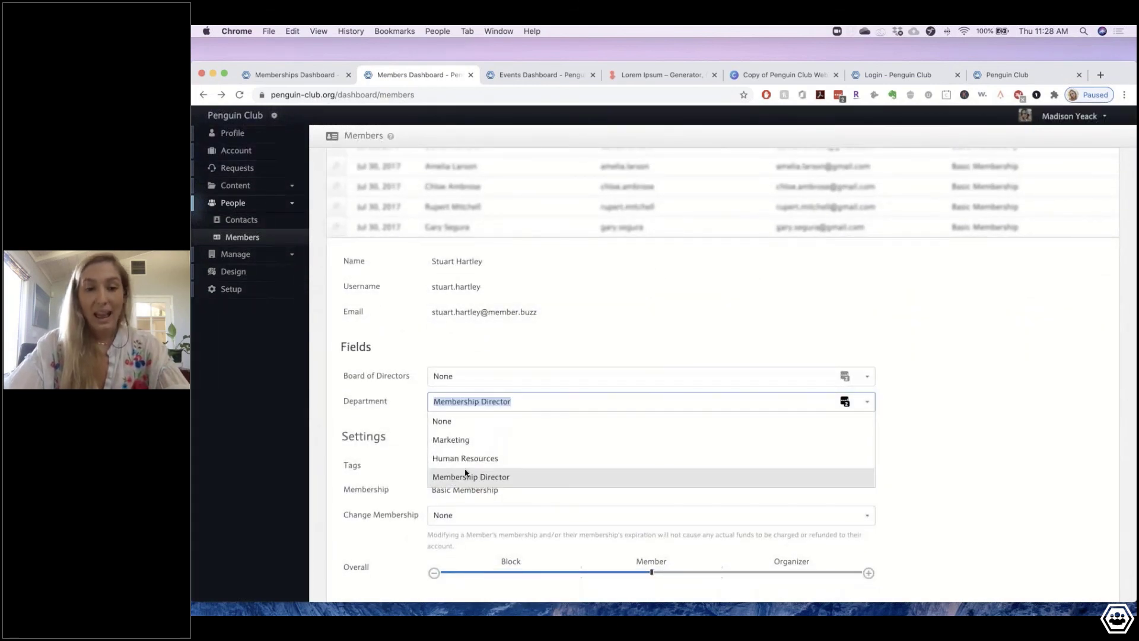
pyautogui.click(467, 475)
pyautogui.click(485, 429)
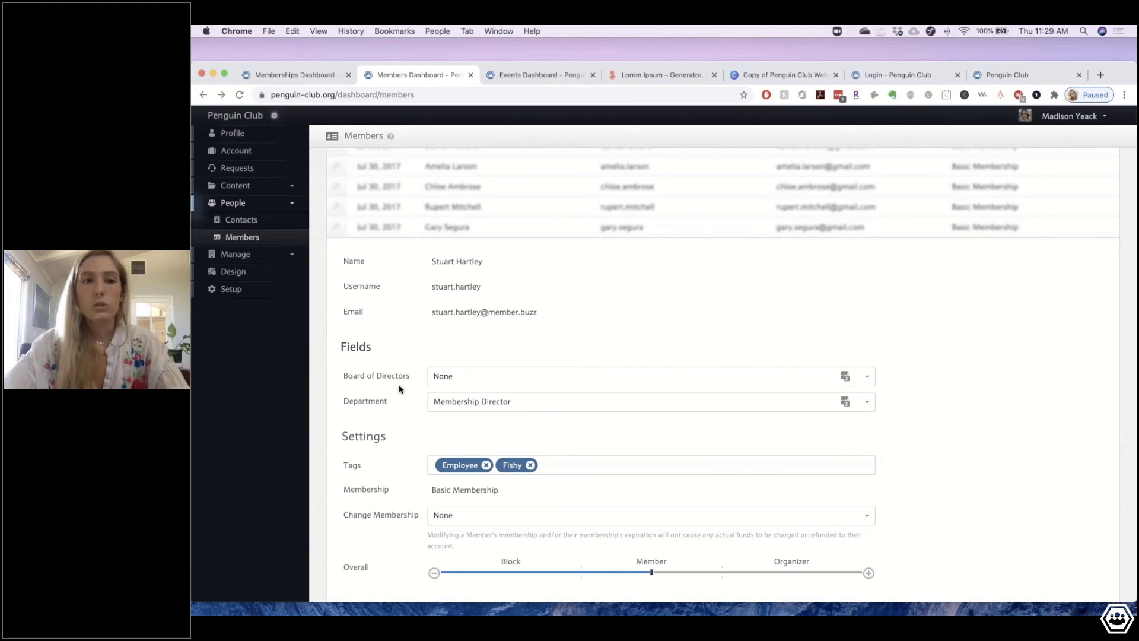
# - Open the roles in the membership settings, examine the options for a new User role, and cancel creating it
pyautogui.click(257, 188)
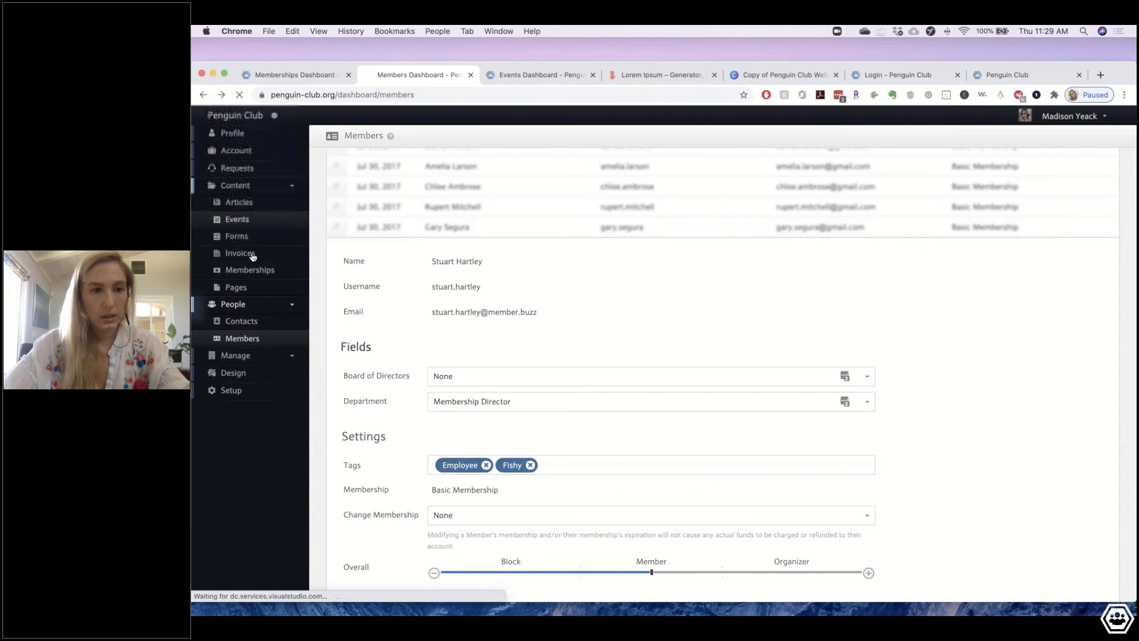
pyautogui.click(256, 273)
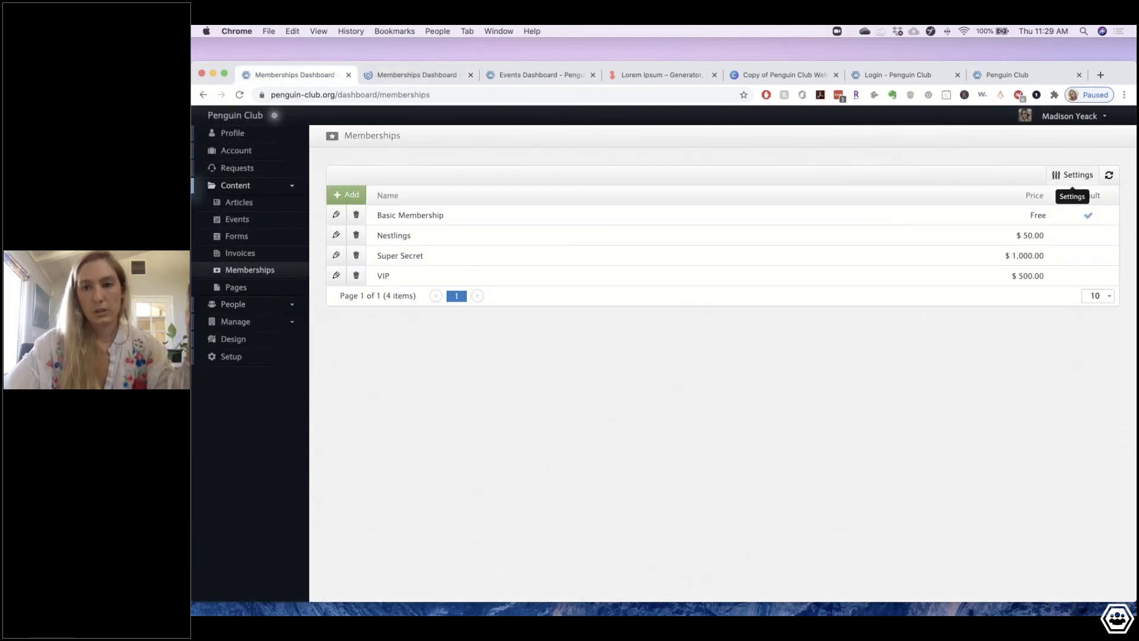
pyautogui.click(1077, 180)
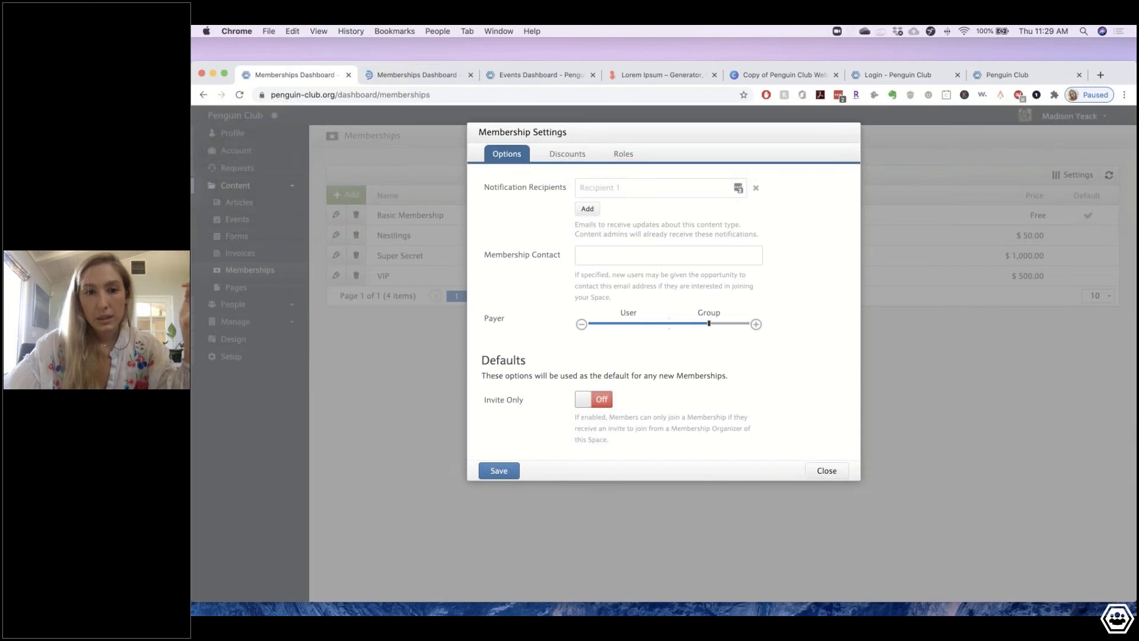
pyautogui.click(624, 155)
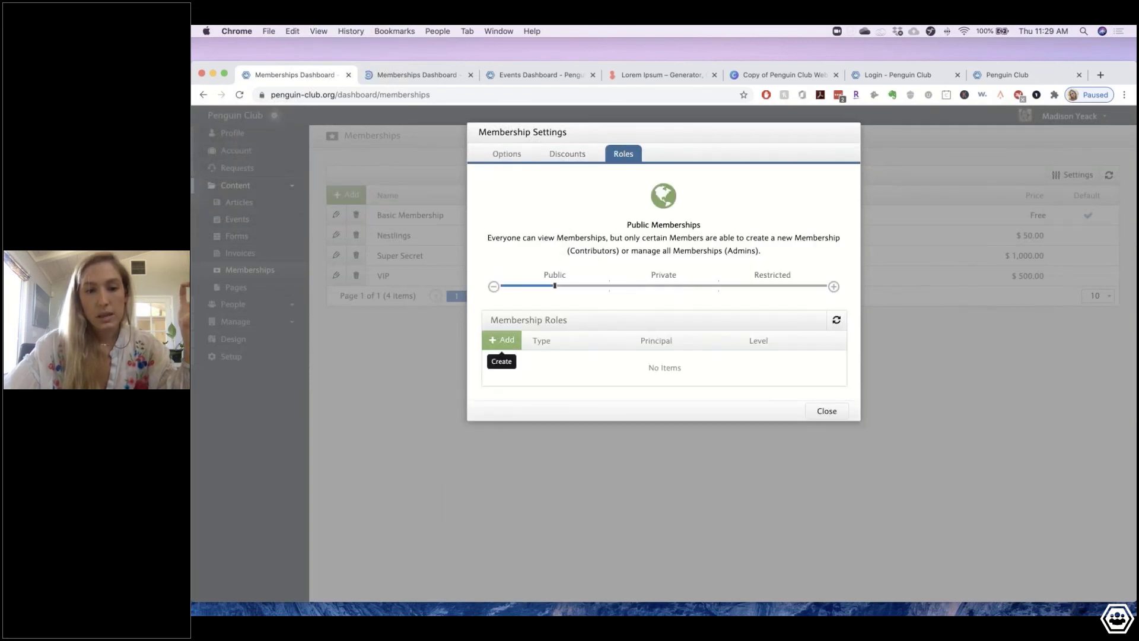
pyautogui.click(501, 340)
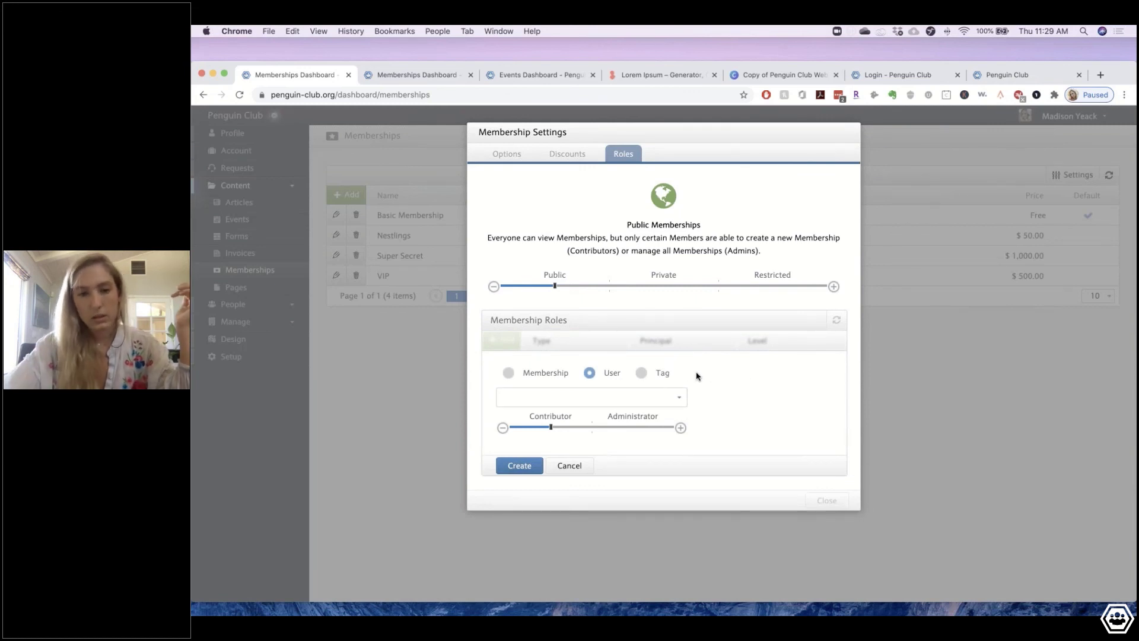
pyautogui.click(680, 397)
pyautogui.click(712, 388)
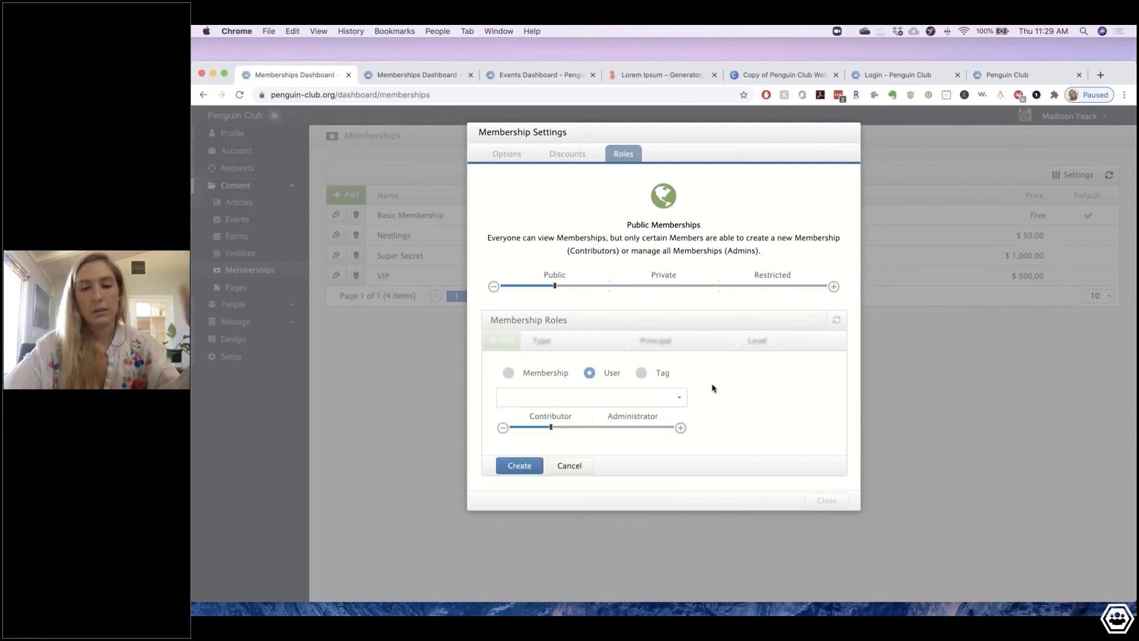
pyautogui.click(570, 469)
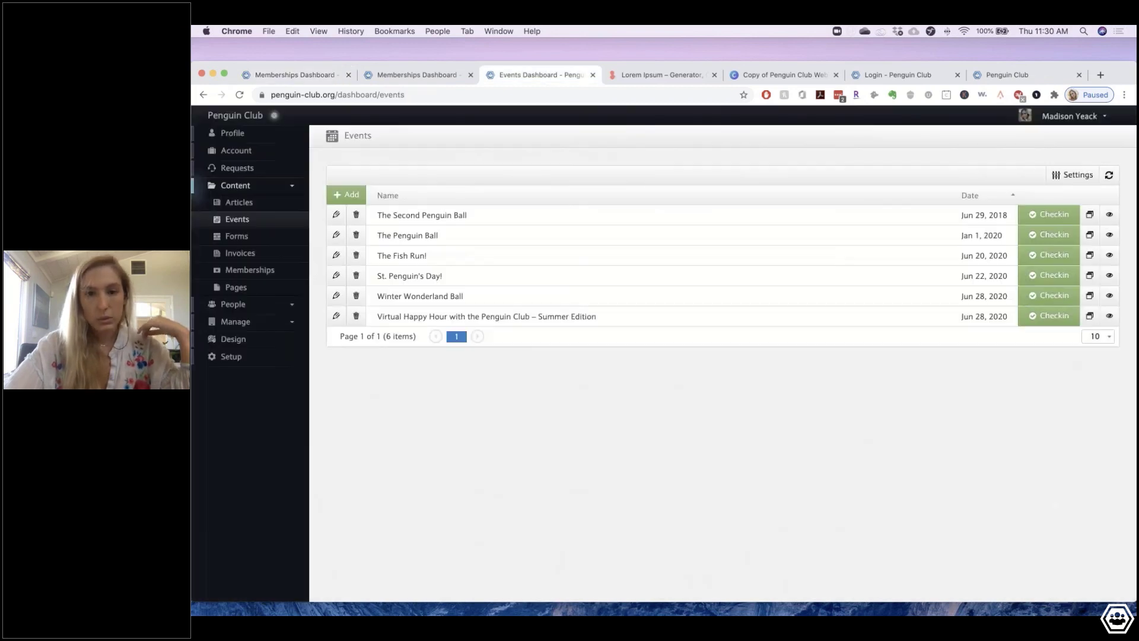
# - Open the roles in the event settings and compare the Private and Restricted access levels and the role levels each offers
pyautogui.click(543, 75)
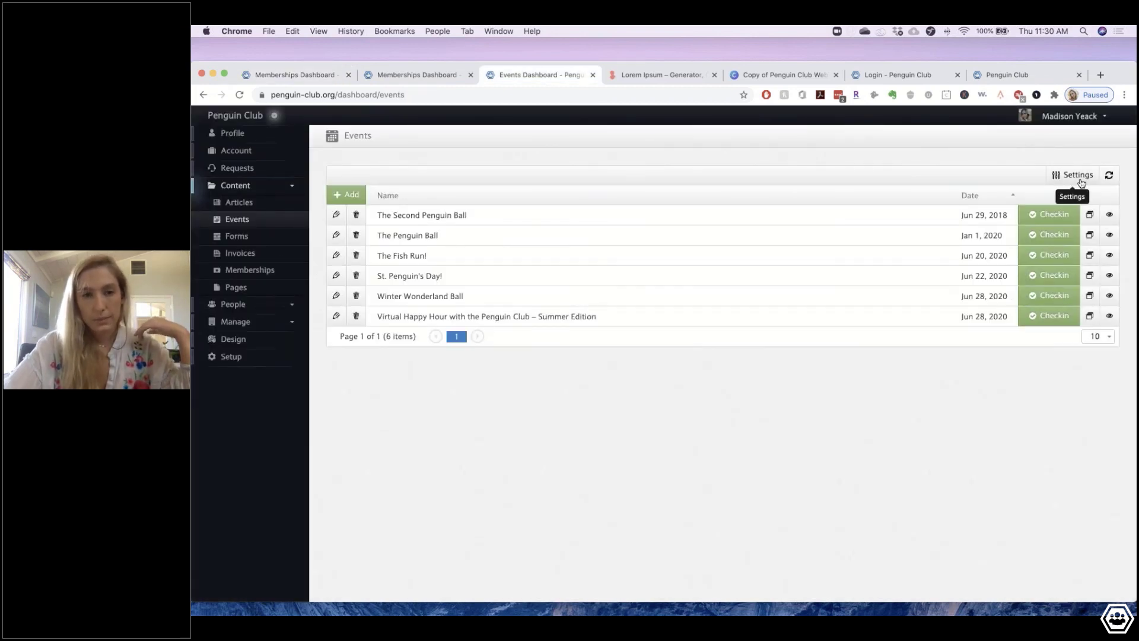
pyautogui.click(1076, 175)
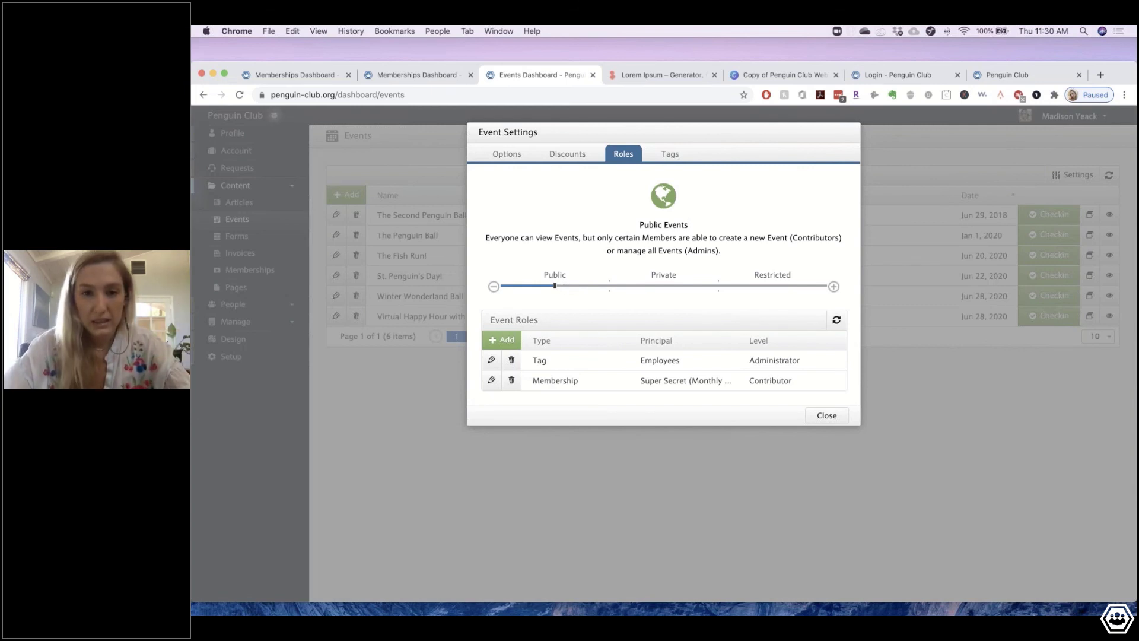
pyautogui.click(664, 287)
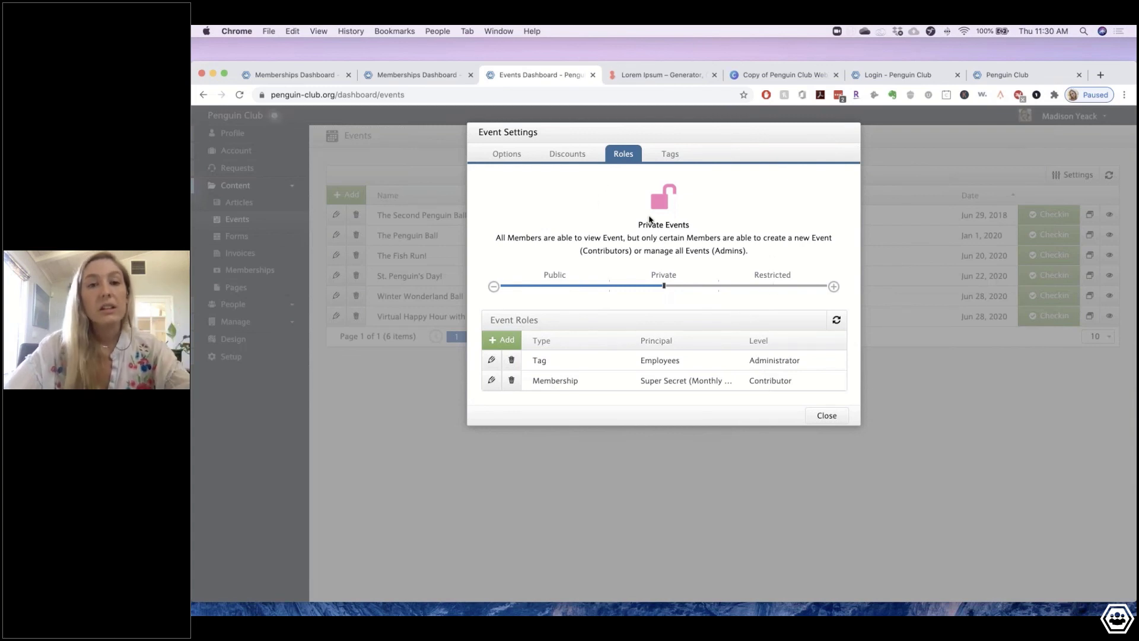
pyautogui.click(773, 286)
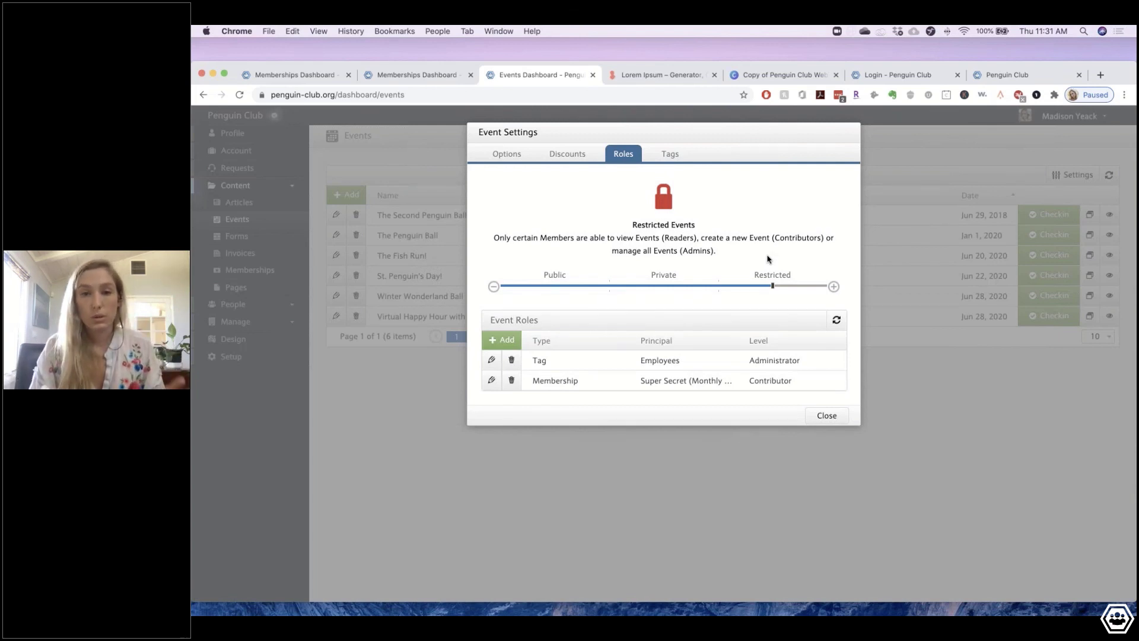
pyautogui.click(680, 286)
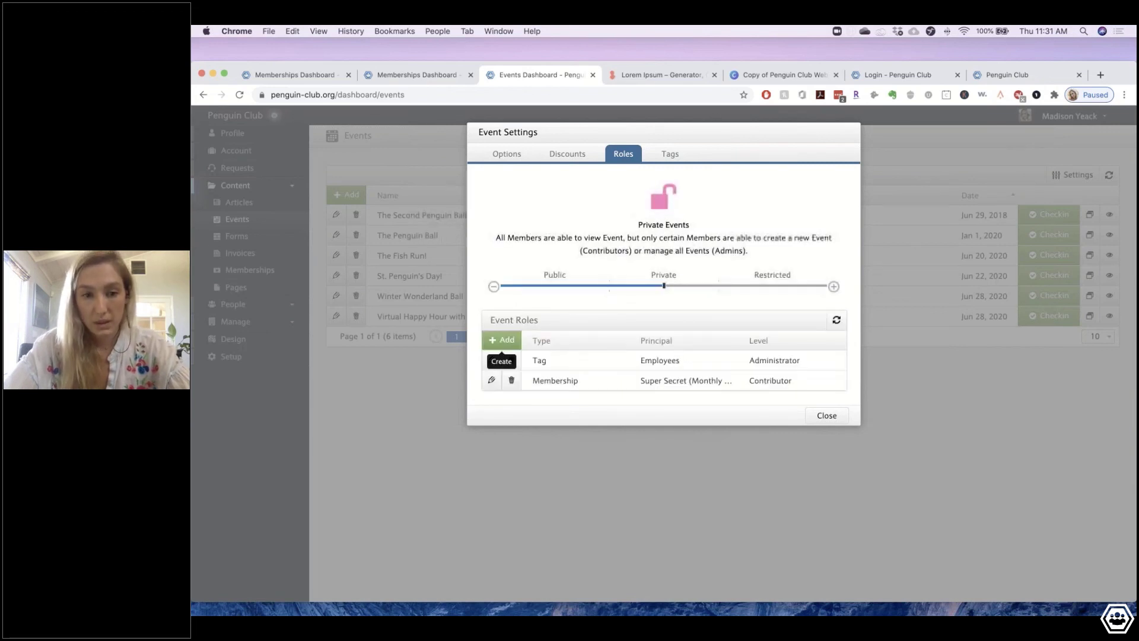
pyautogui.click(772, 286)
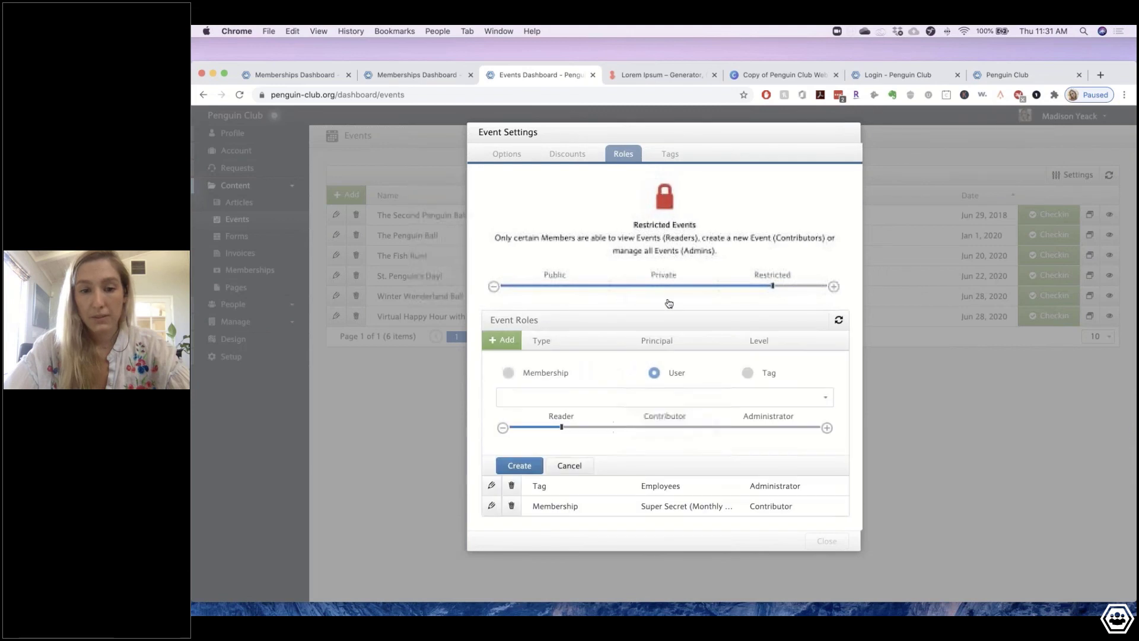
pyautogui.click(659, 287)
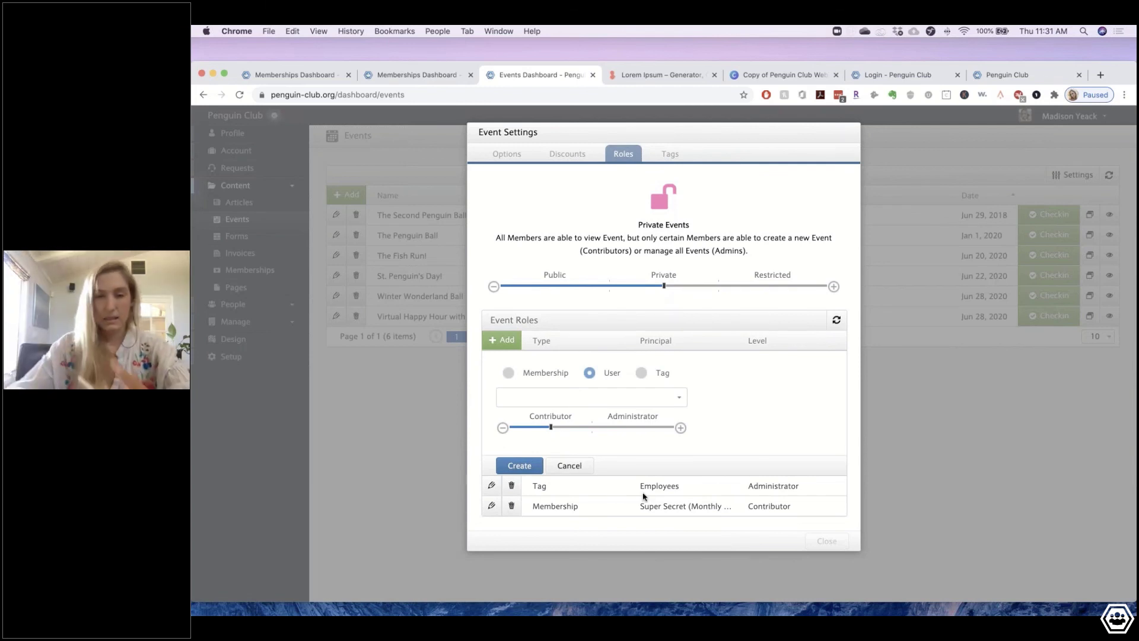
# - Set event access to Restricted, try to create a Reader role without choosing a user, and open the list of users
pyautogui.click(774, 286)
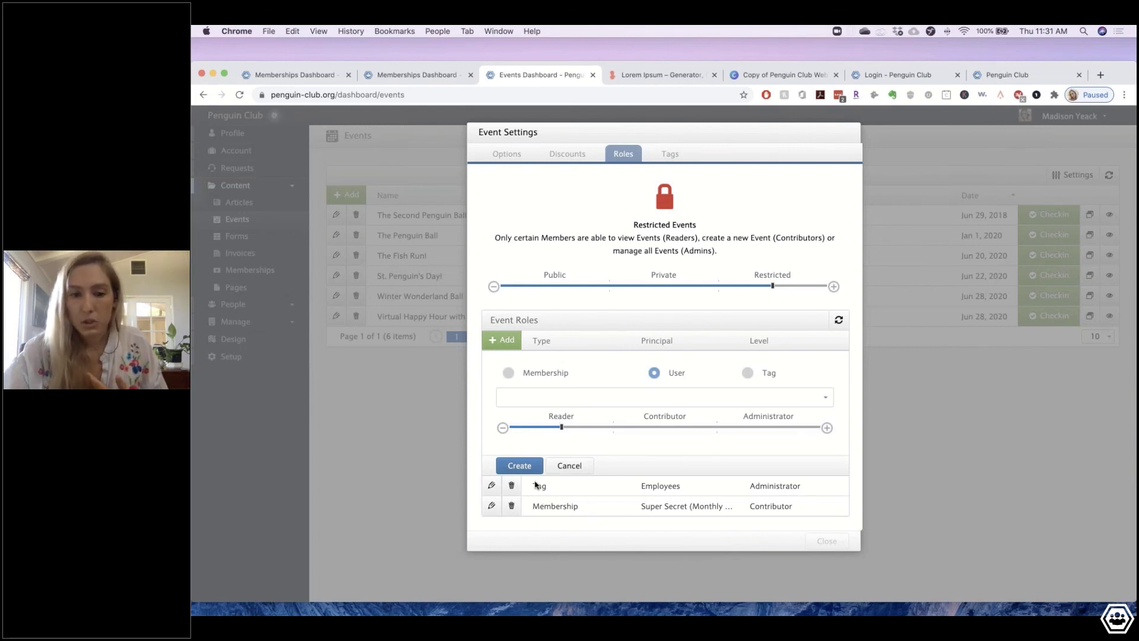
pyautogui.click(521, 465)
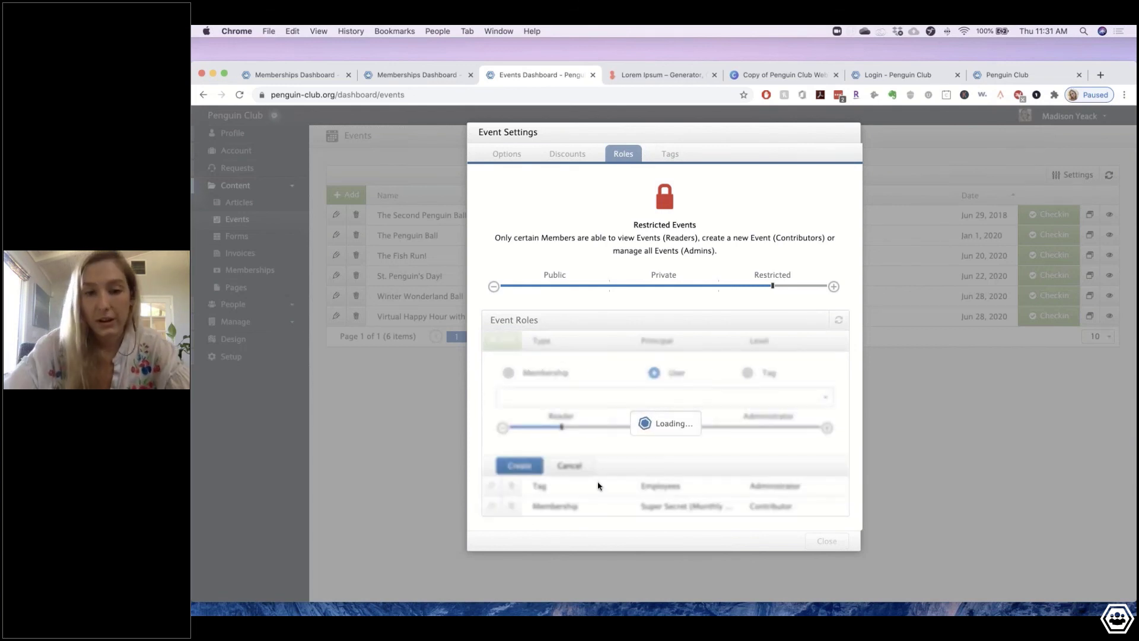
pyautogui.click(594, 396)
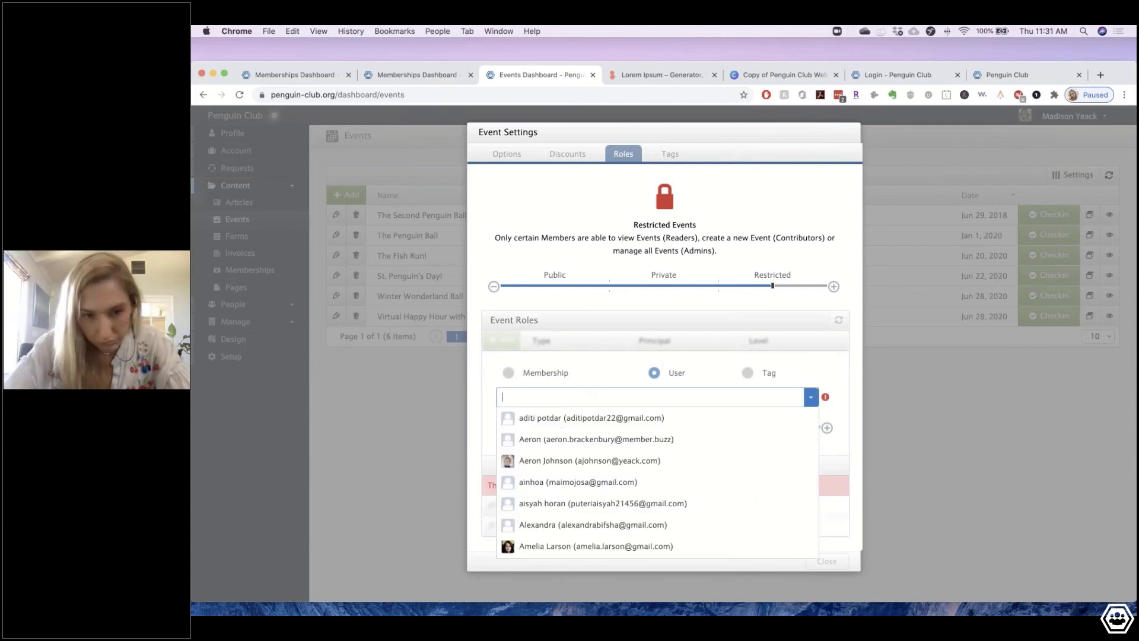
pyautogui.click(516, 373)
pyautogui.click(509, 373)
pyautogui.click(555, 397)
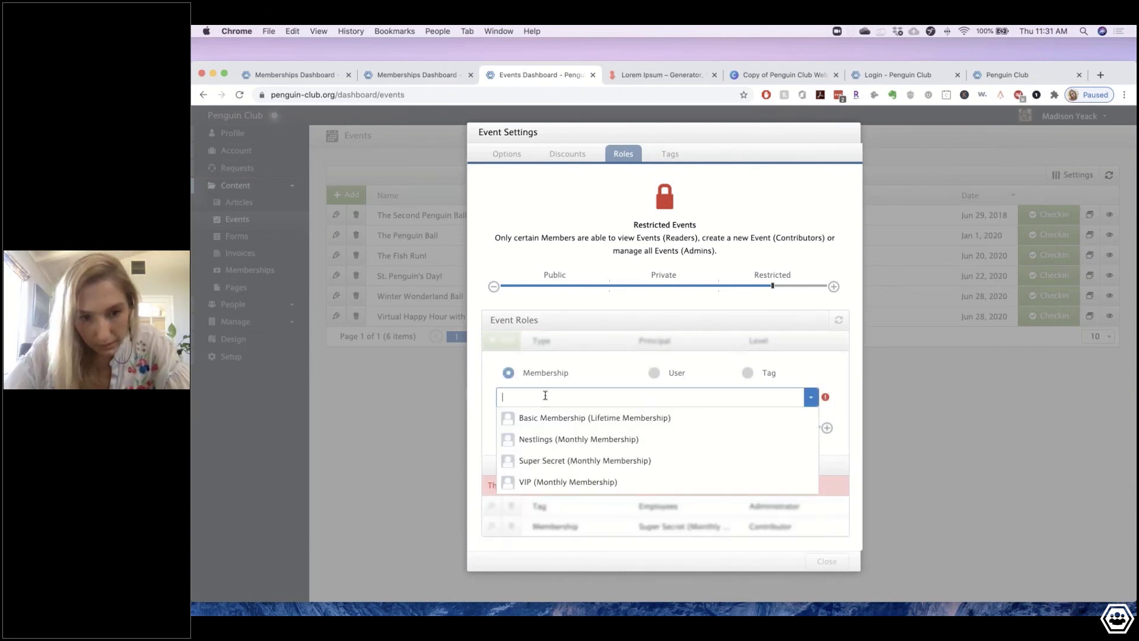
pyautogui.click(546, 482)
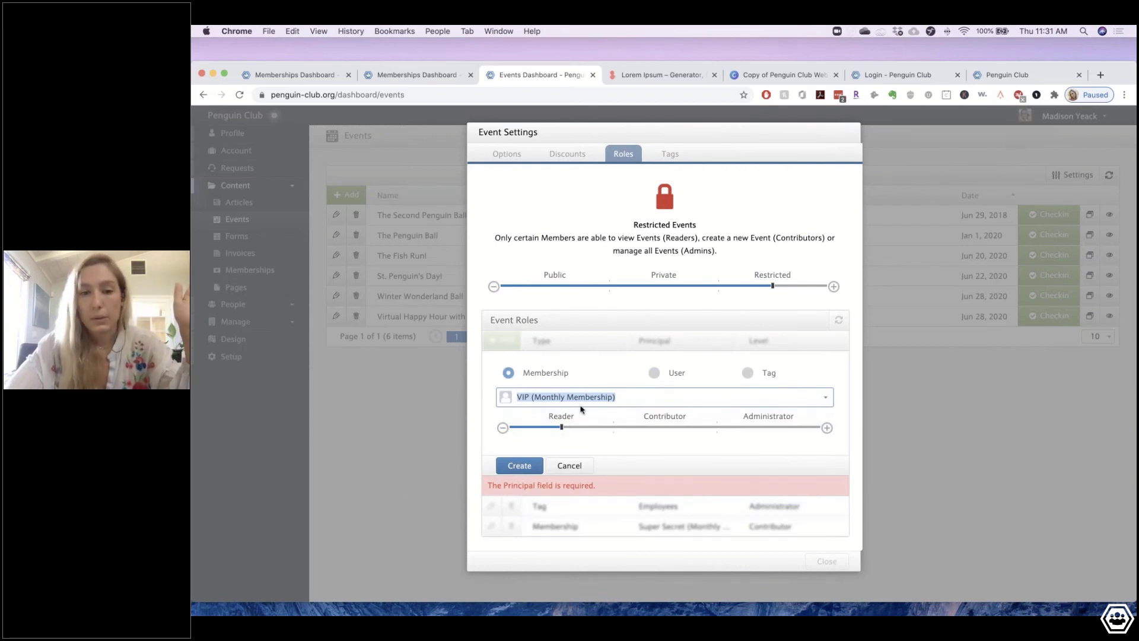
pyautogui.click(581, 403)
pyautogui.click(567, 461)
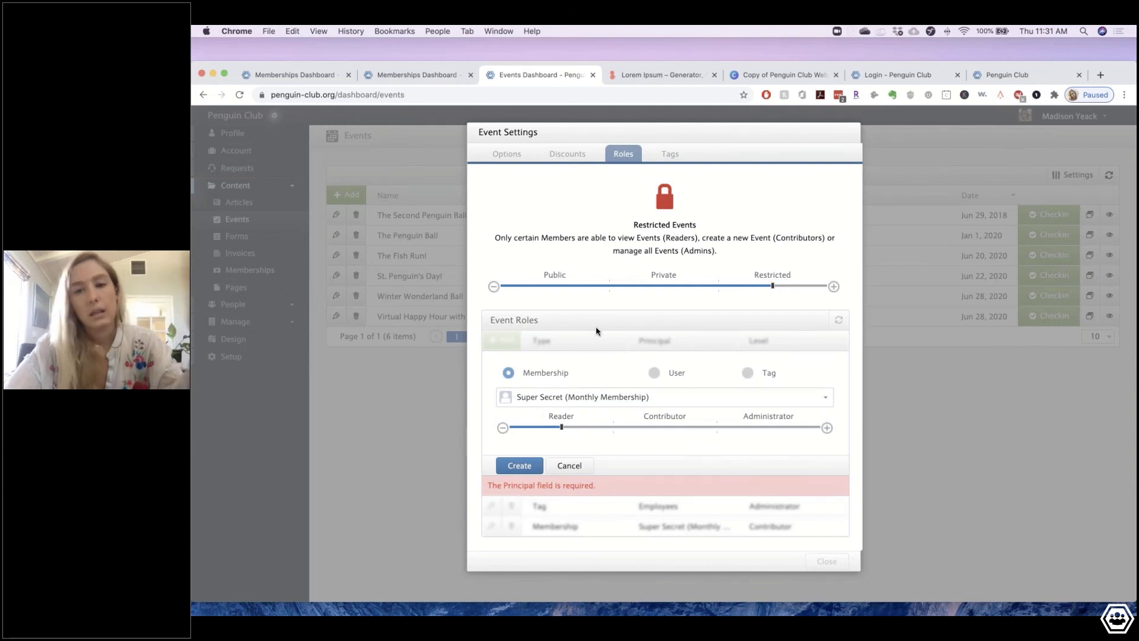
pyautogui.click(559, 397)
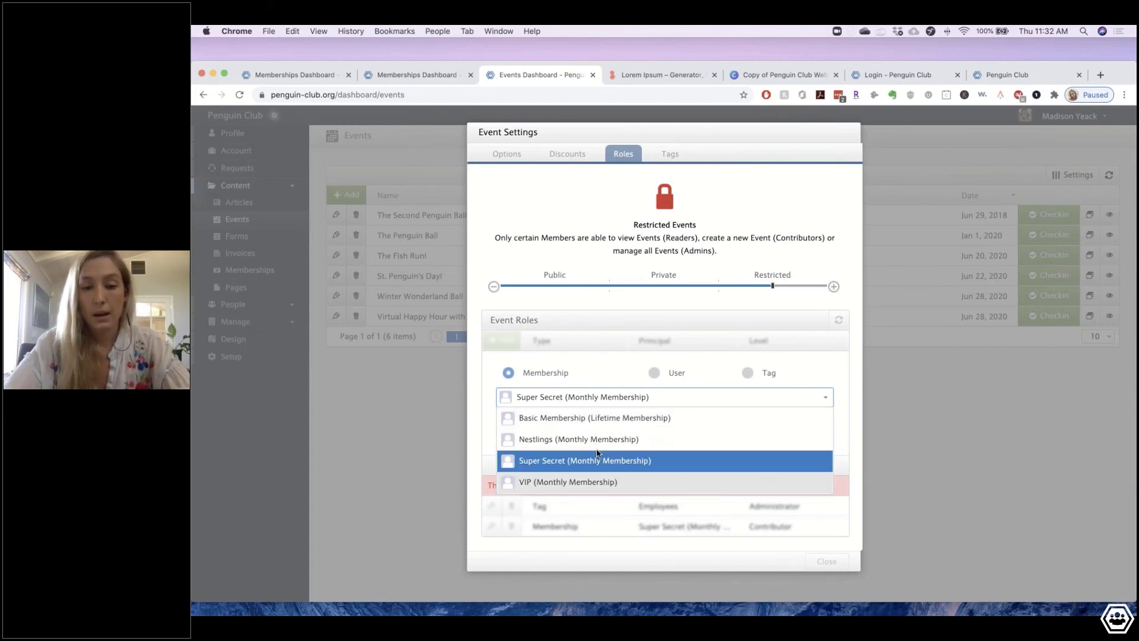
pyautogui.click(602, 344)
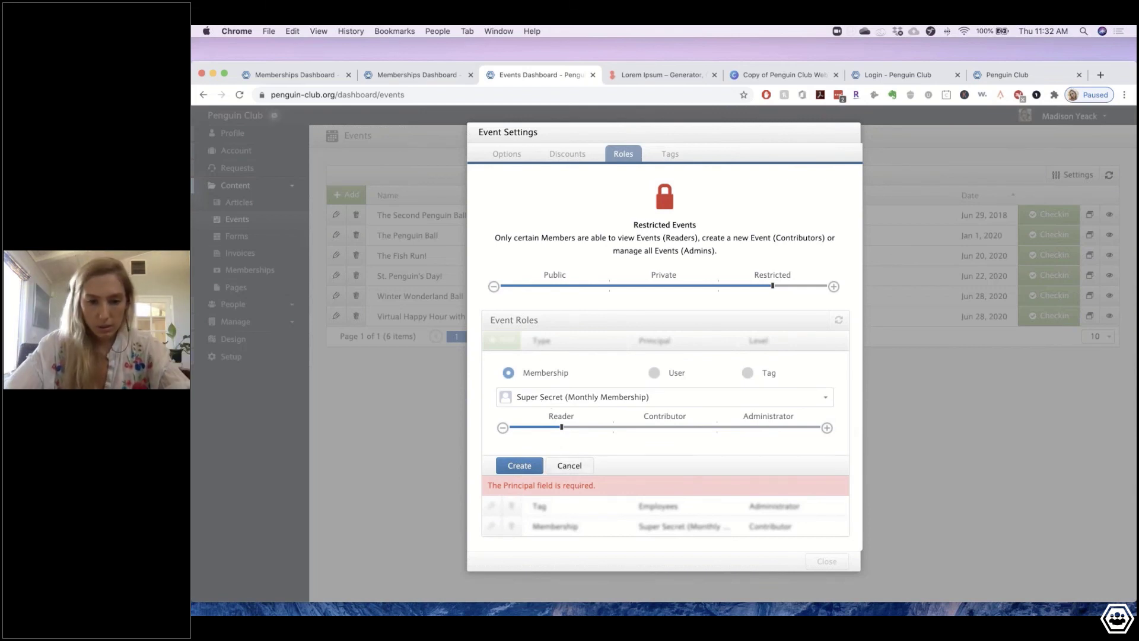
# - Cancel the new event role entry and close the event settings
pyautogui.click(571, 467)
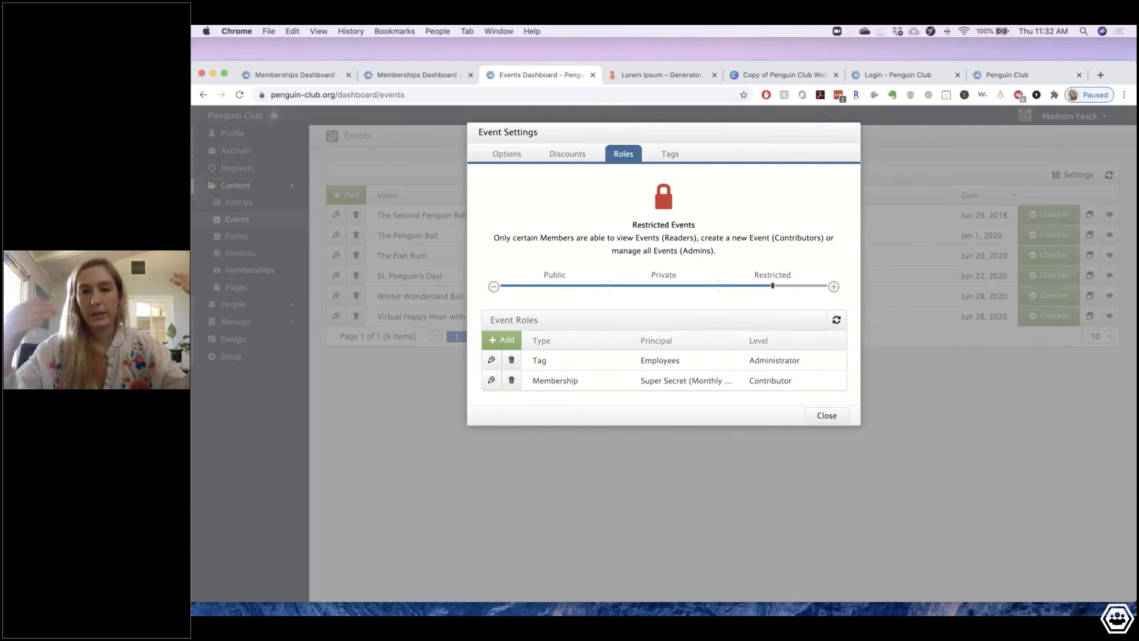
pyautogui.click(829, 415)
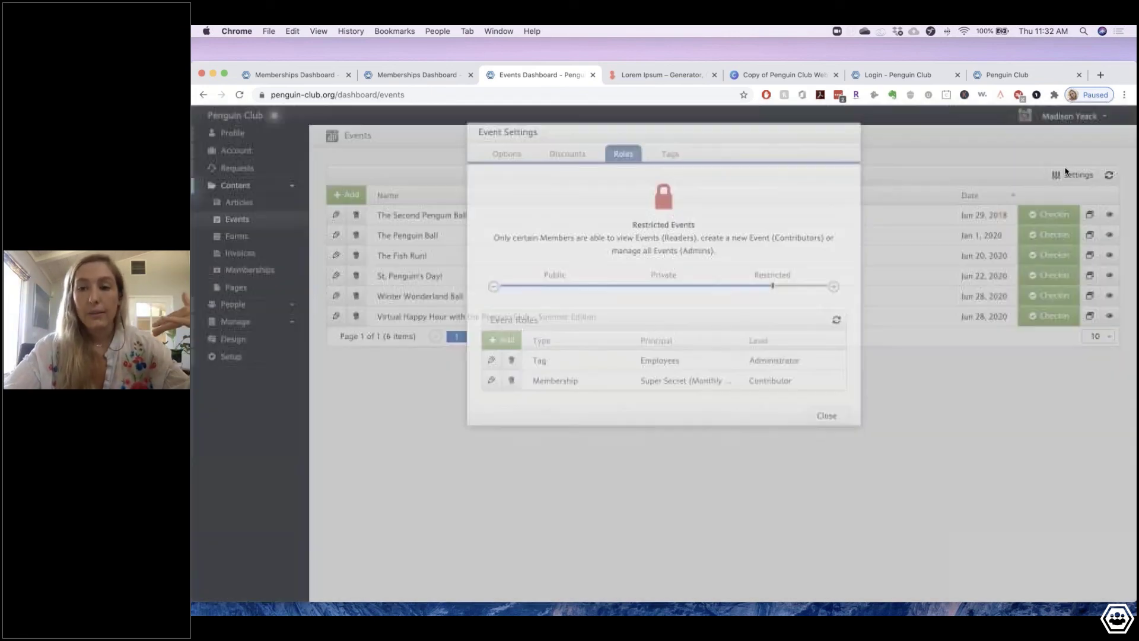
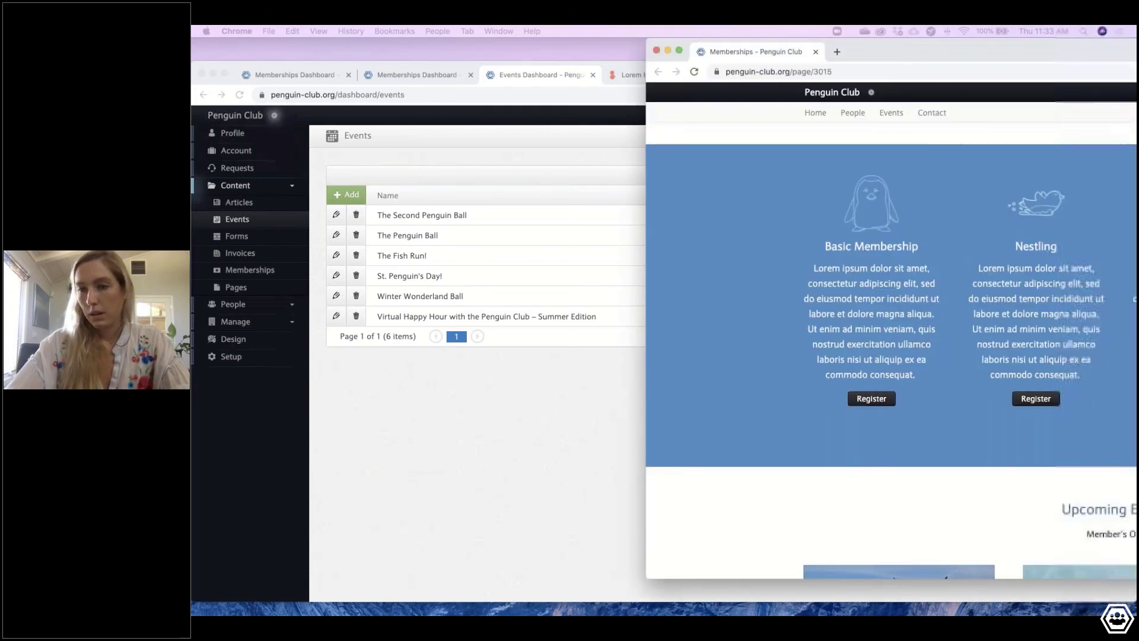
# - Examine the sample Memberships page, from the header and mission sections to the membership levels and upcoming events, and move its window aside
pyautogui.moveTo(1138, 29); pyautogui.dragTo(931, 28)
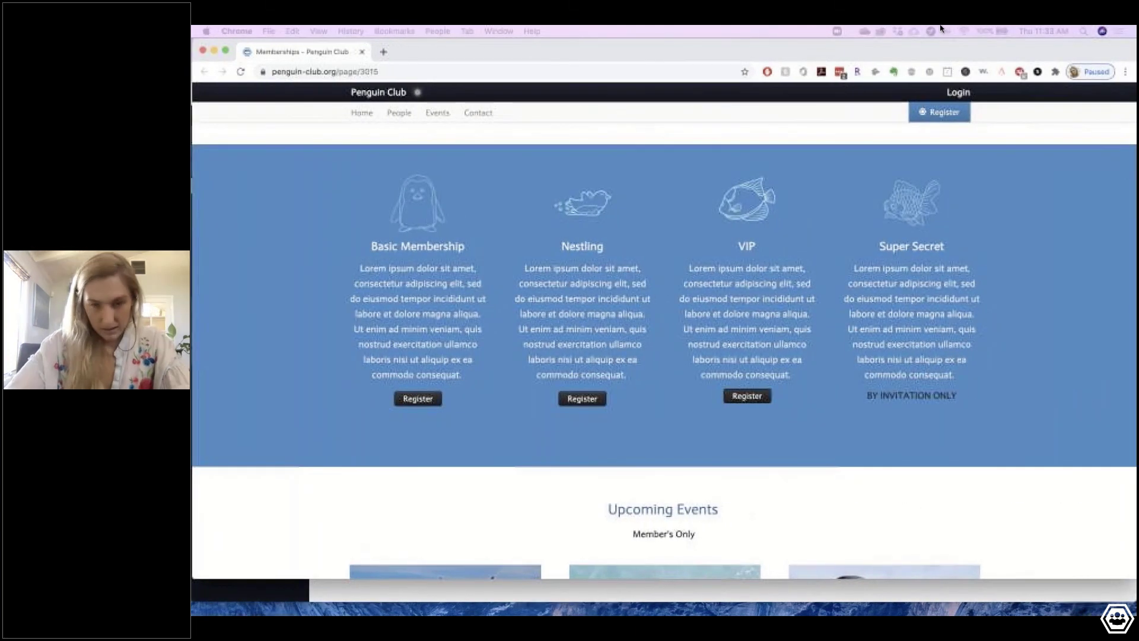
pyautogui.scroll(10, 664, 332)
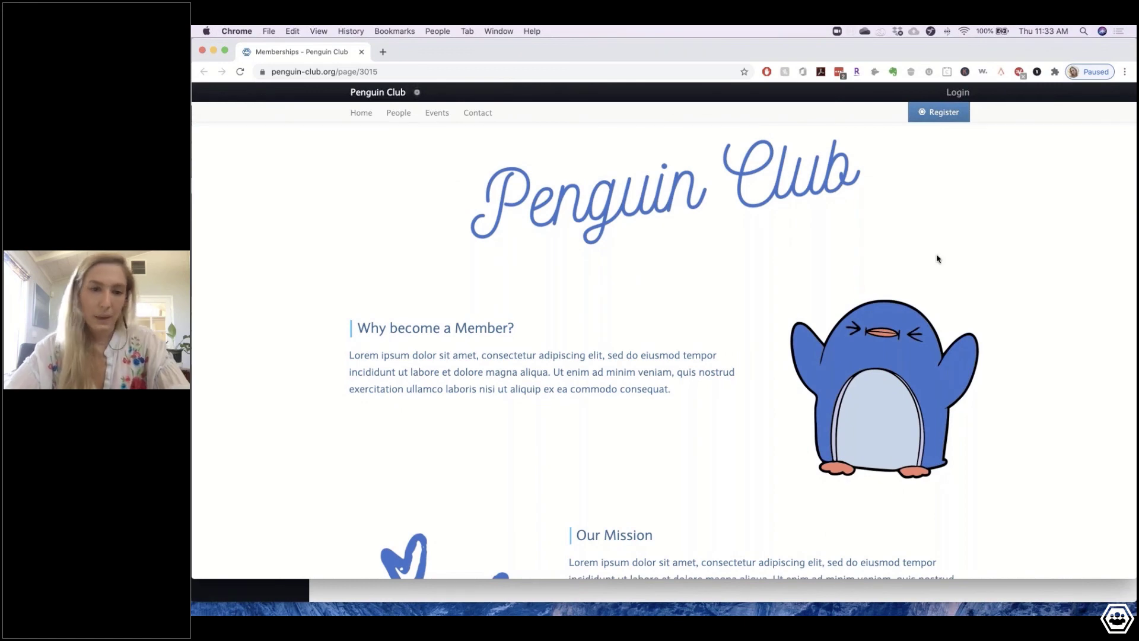
pyautogui.scroll(-2, 937, 259)
pyautogui.scroll(-5, 937, 258)
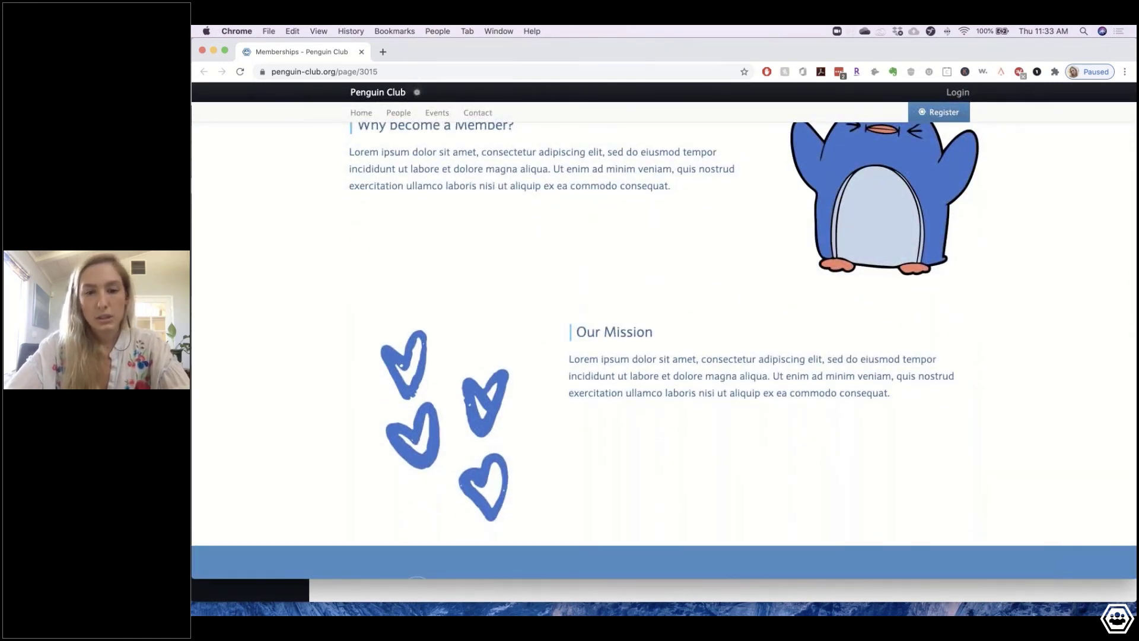
pyautogui.scroll(-10, 937, 258)
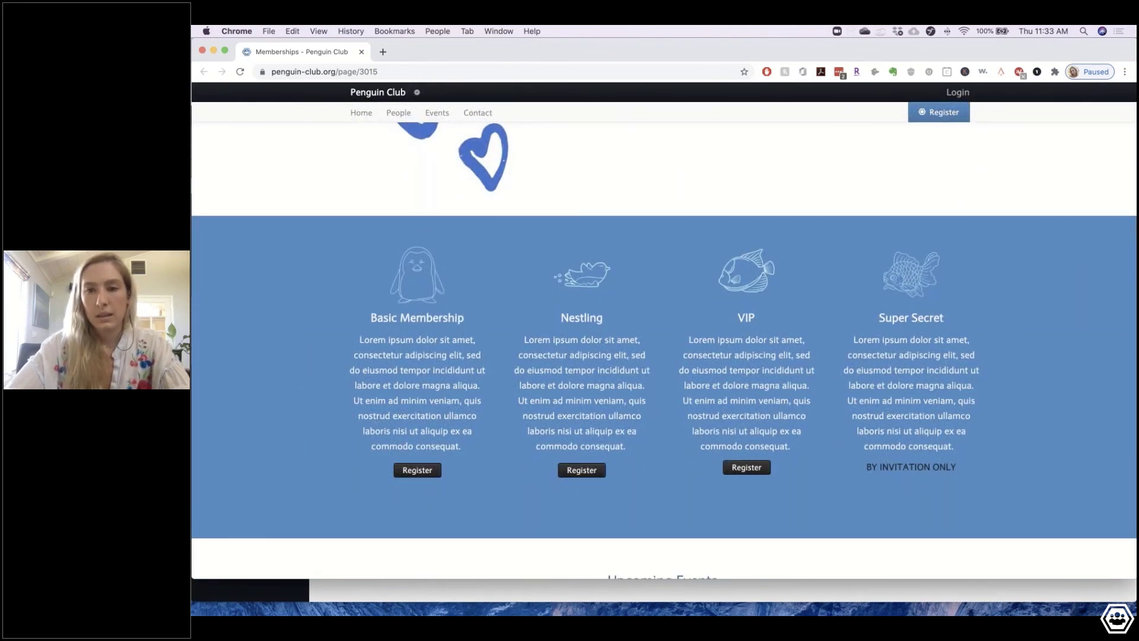
pyautogui.scroll(-9, 970, 429)
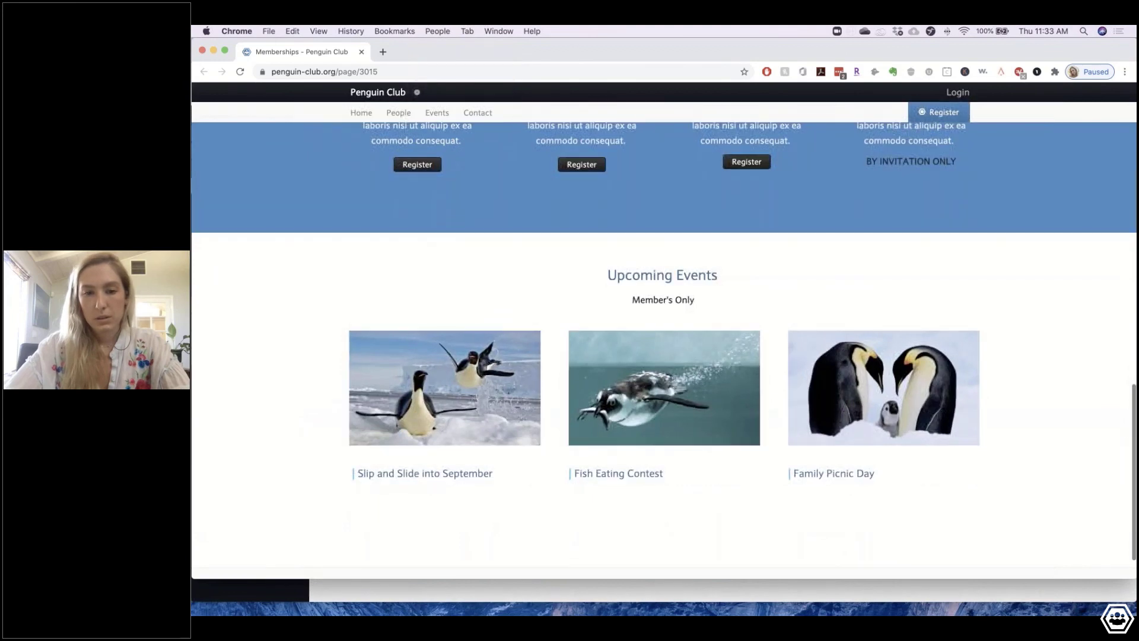
pyautogui.scroll(-2, 973, 432)
pyautogui.scroll(20, 979, 439)
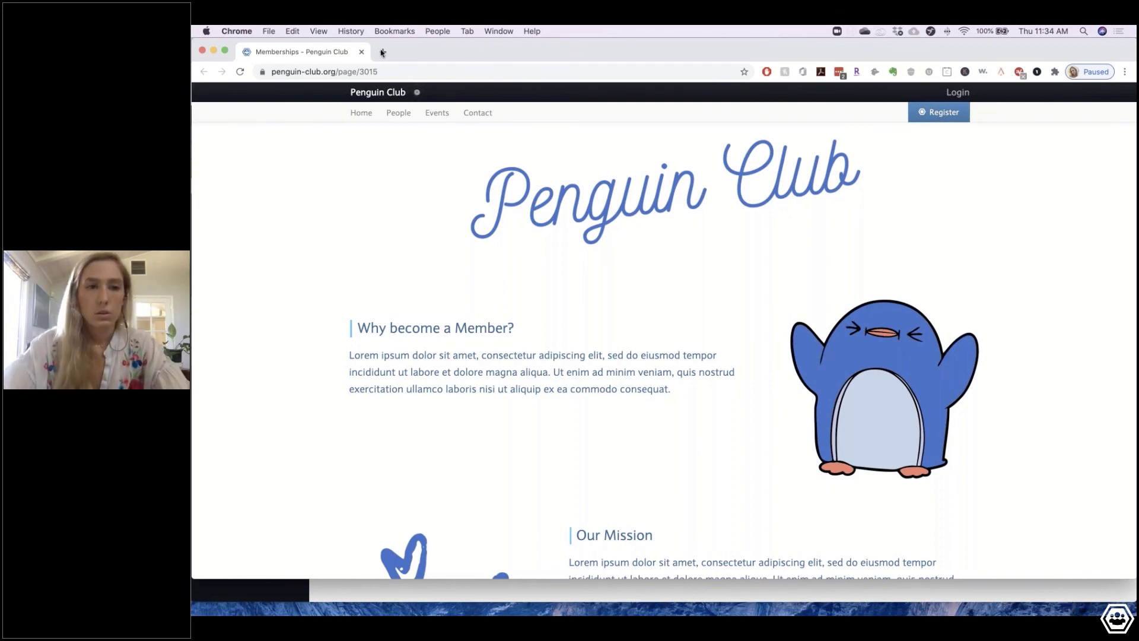
pyautogui.moveTo(455, 50); pyautogui.dragTo(1138, 54)
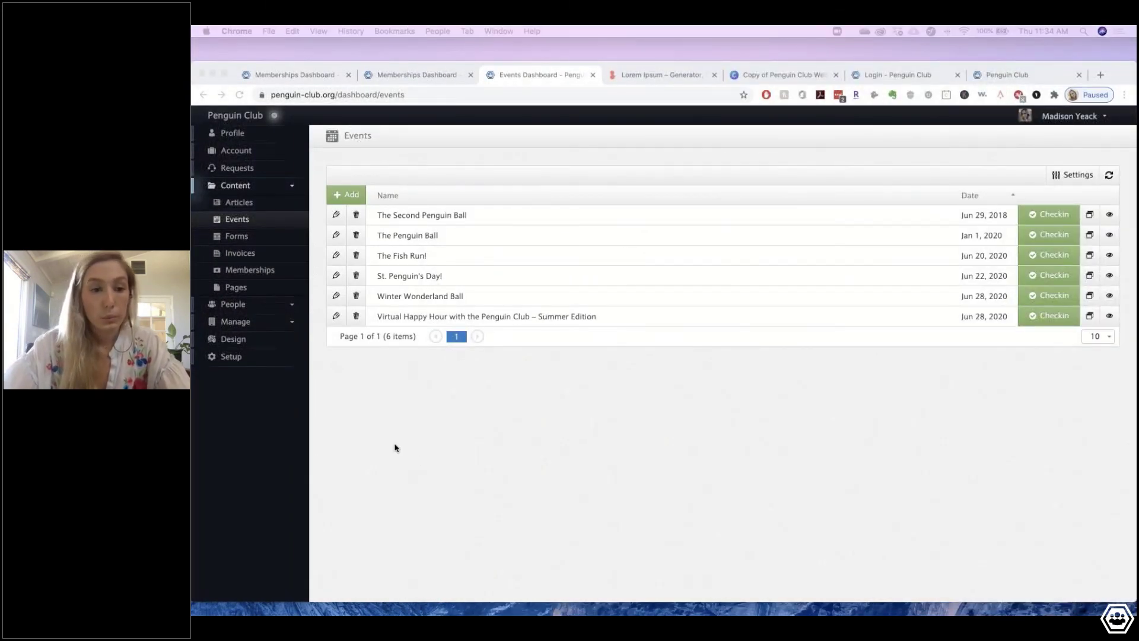
# - Add a new page in the dashboard named "Penguin Club Memberships" and turn off its default title
pyautogui.click(396, 447)
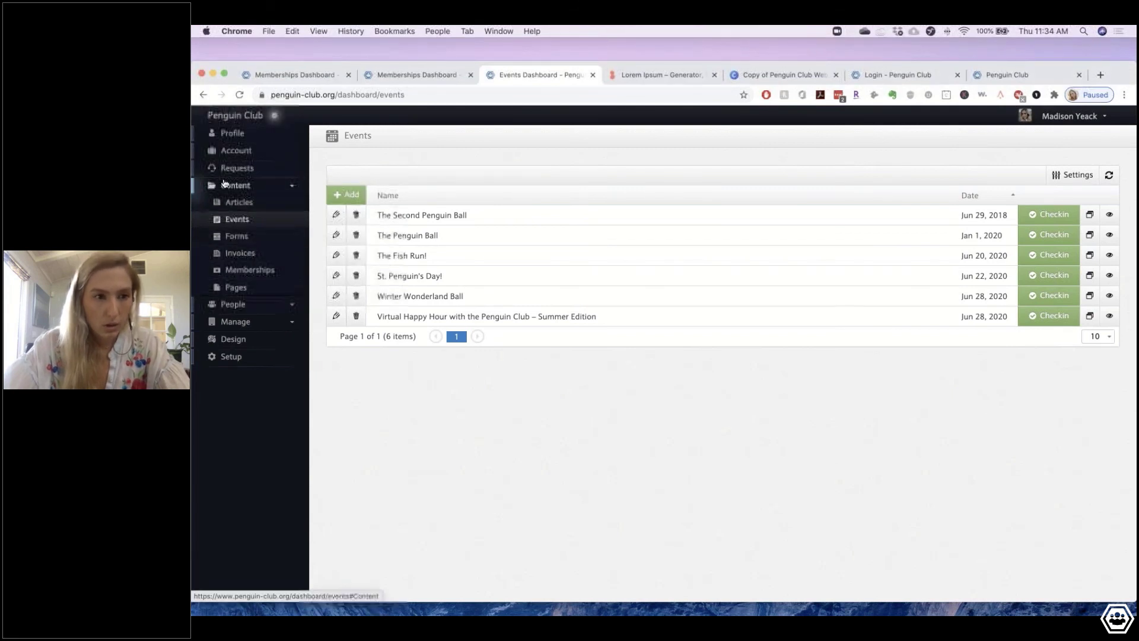
pyautogui.click(233, 288)
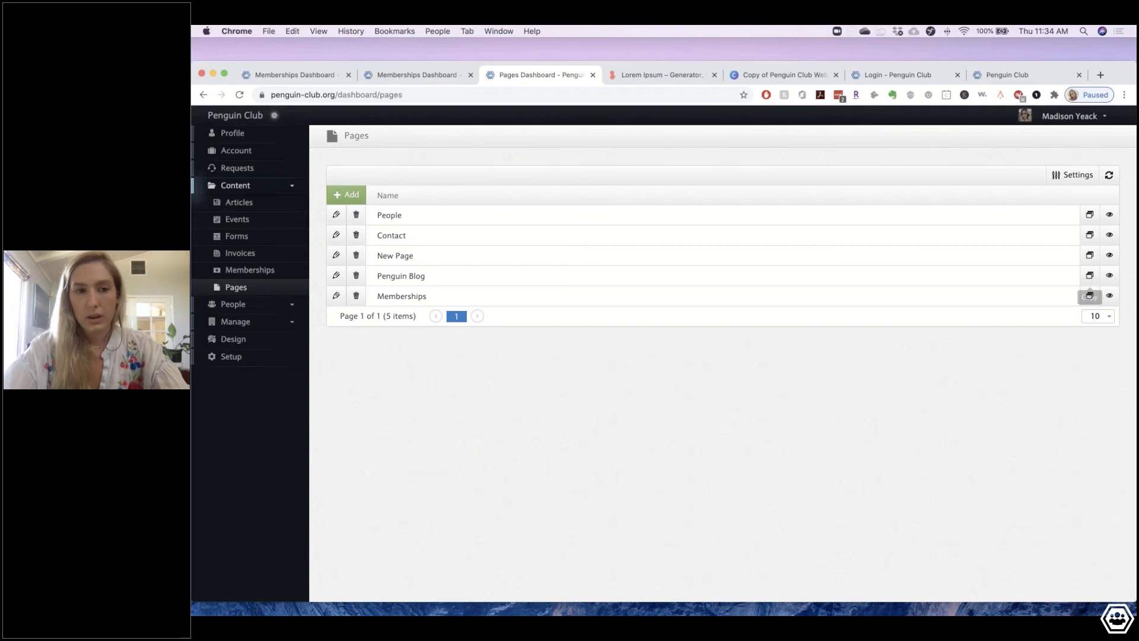
pyautogui.click(348, 196)
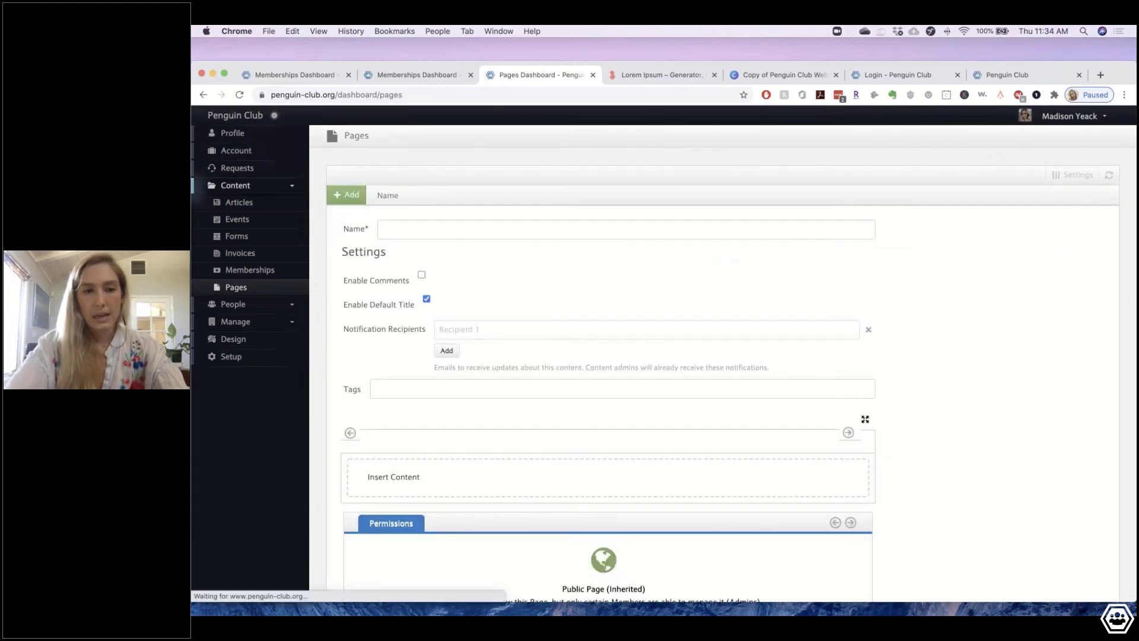
pyautogui.click(461, 229)
pyautogui.write('Pen')
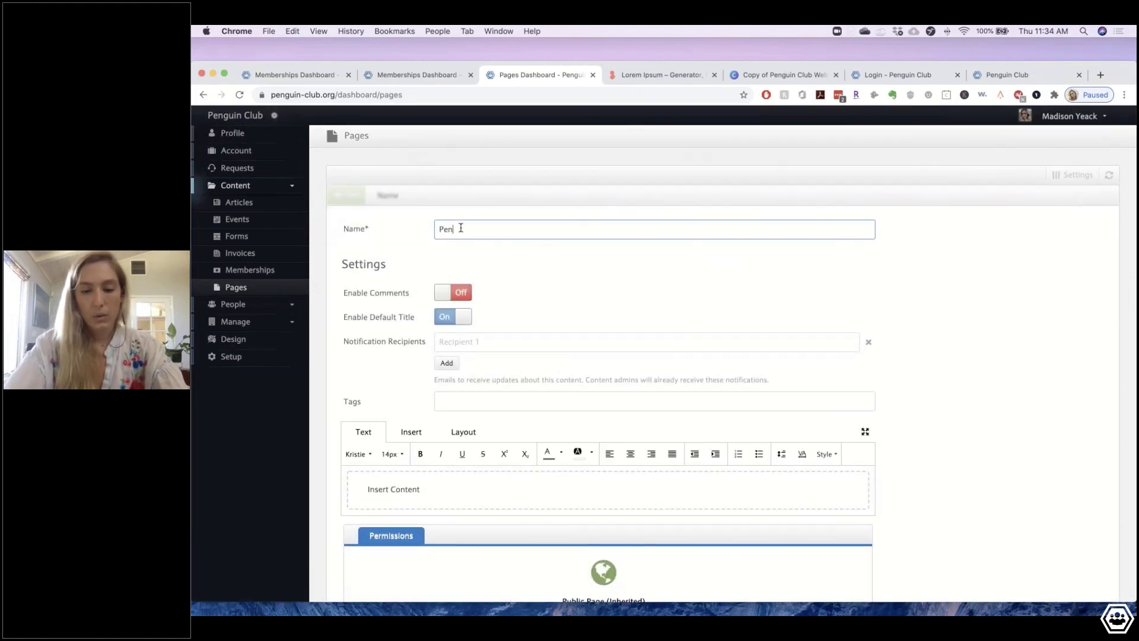
pyautogui.write('guin CLub ')
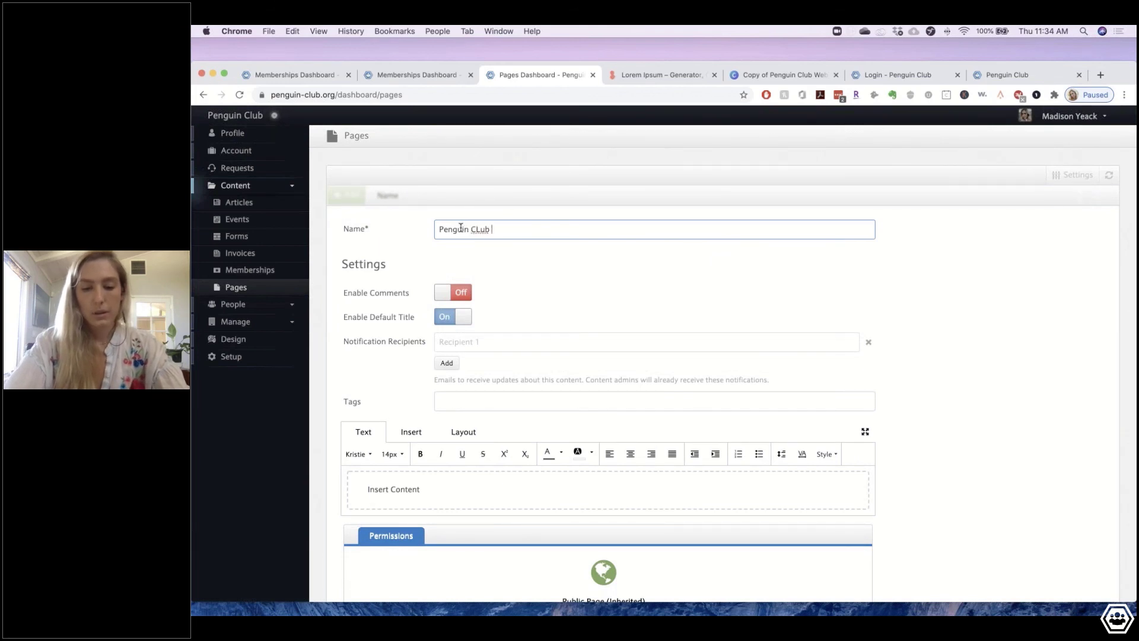
pyautogui.write('Memberships')
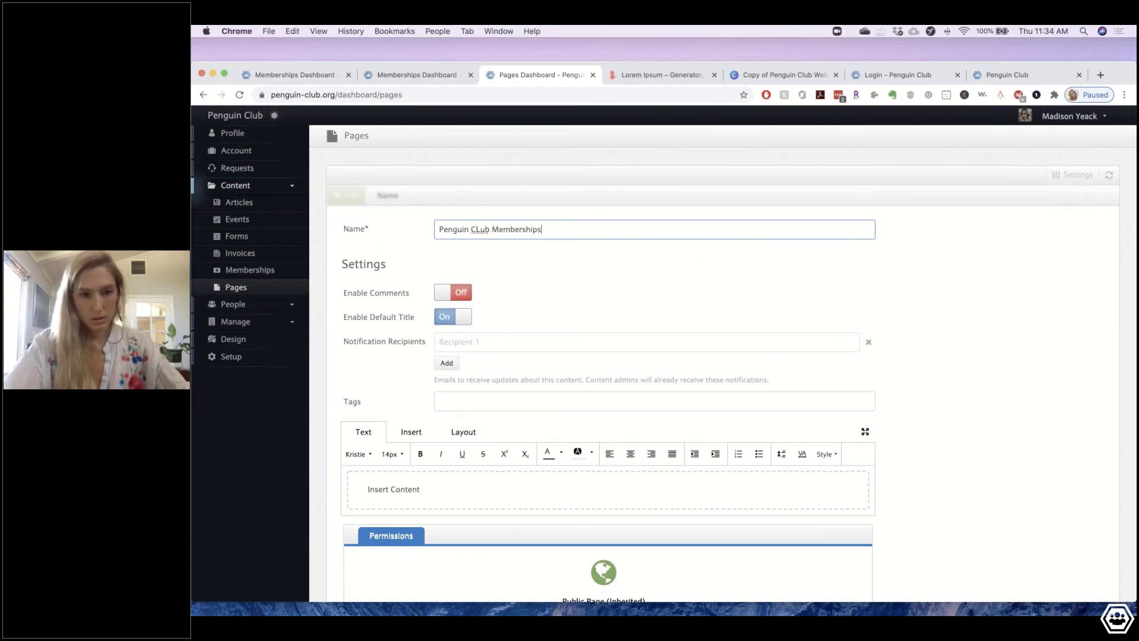
pyautogui.click(479, 229)
pyautogui.press('BackSpace')
pyautogui.write('l')
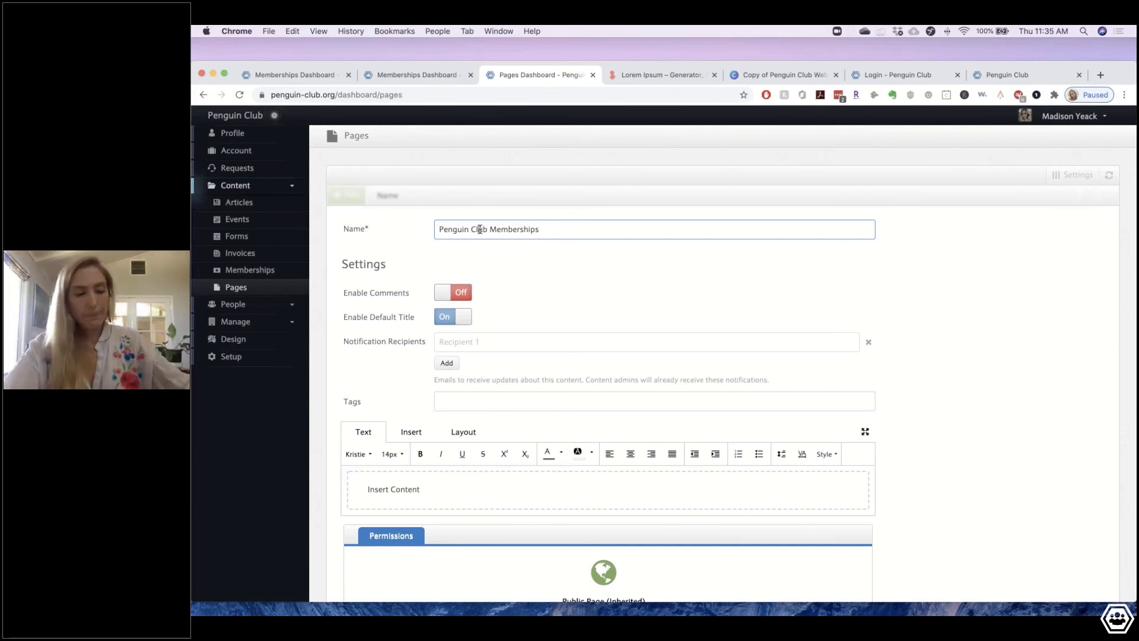
pyautogui.click(584, 305)
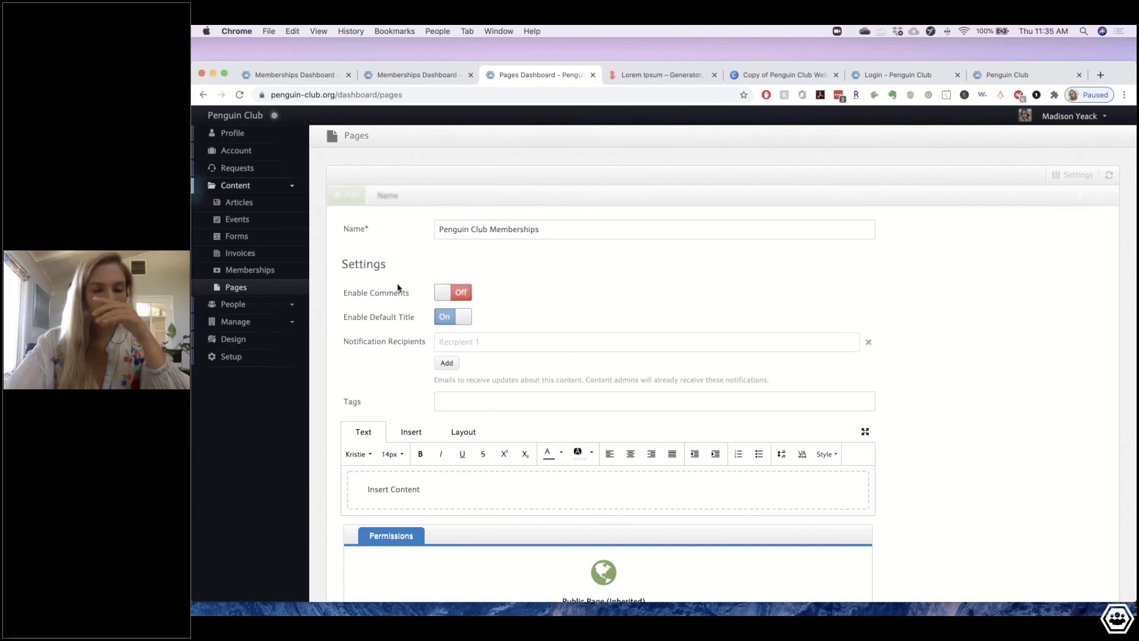
pyautogui.click(461, 318)
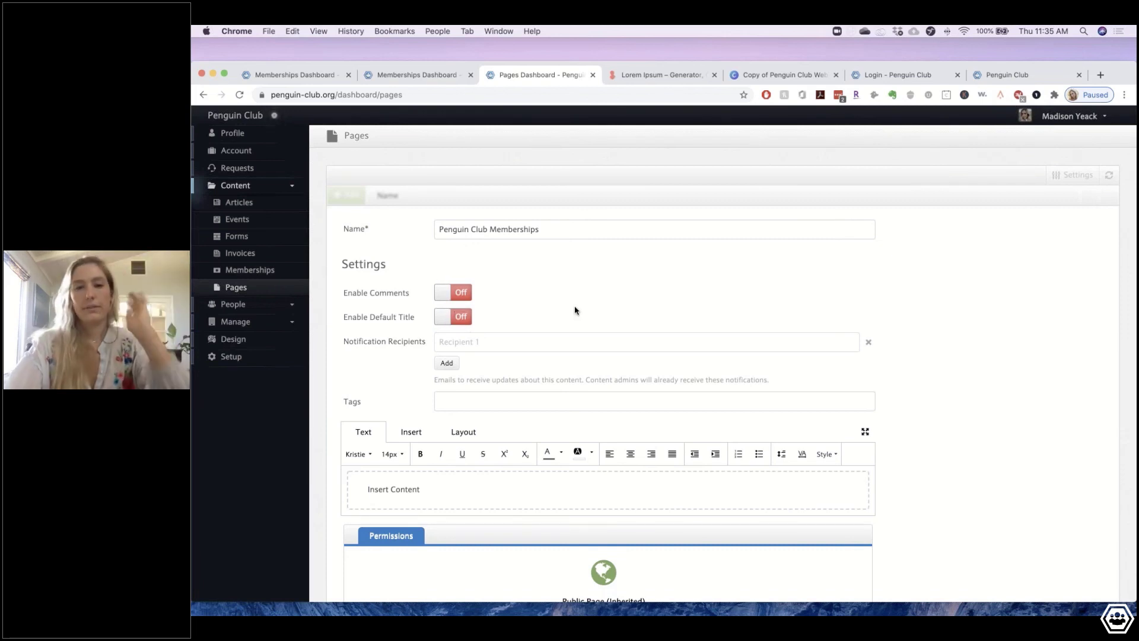
# - Add several stacked slices below the page's first content slice and delete the original empty slice
pyautogui.scroll(-3, 575, 311)
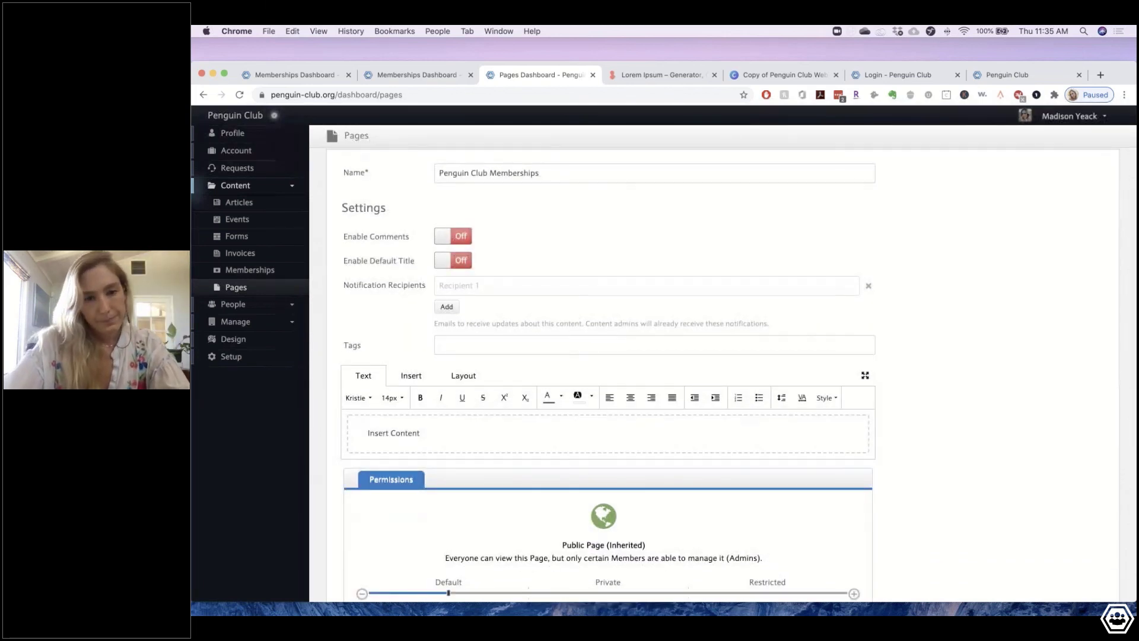
pyautogui.click(404, 370)
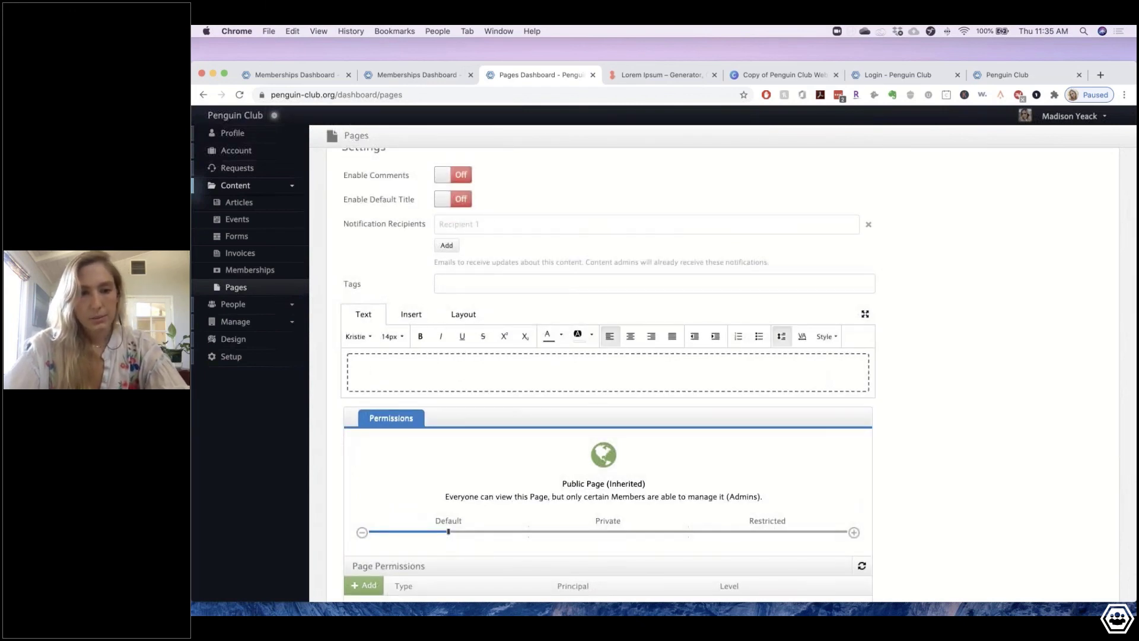
pyautogui.click(465, 319)
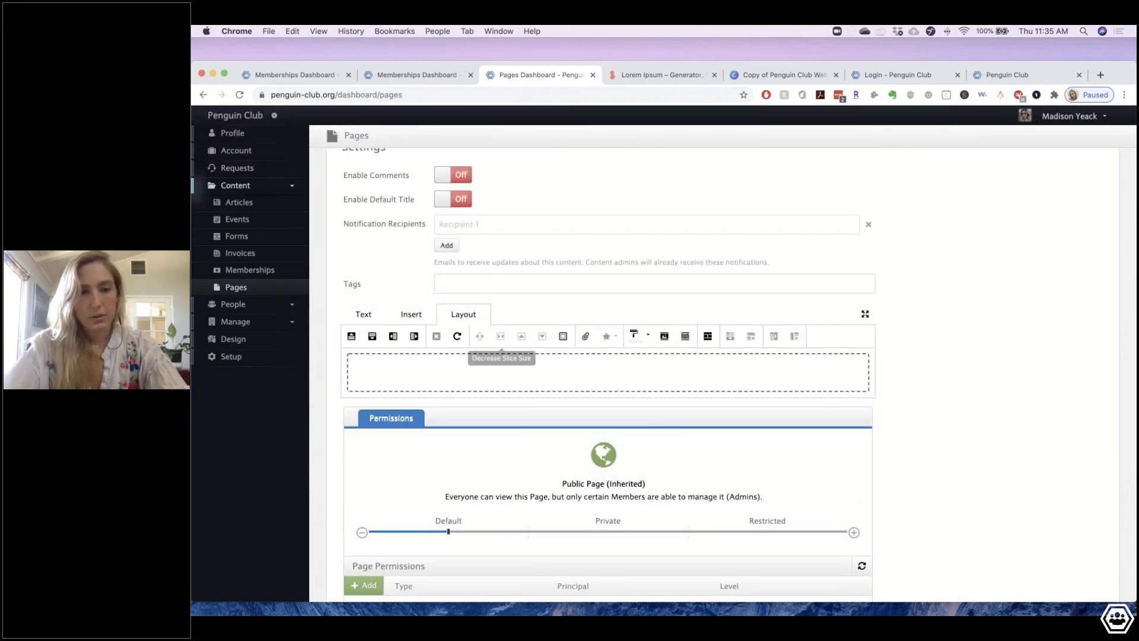
pyautogui.doubleClick(372, 337)
pyautogui.doubleClick(373, 337)
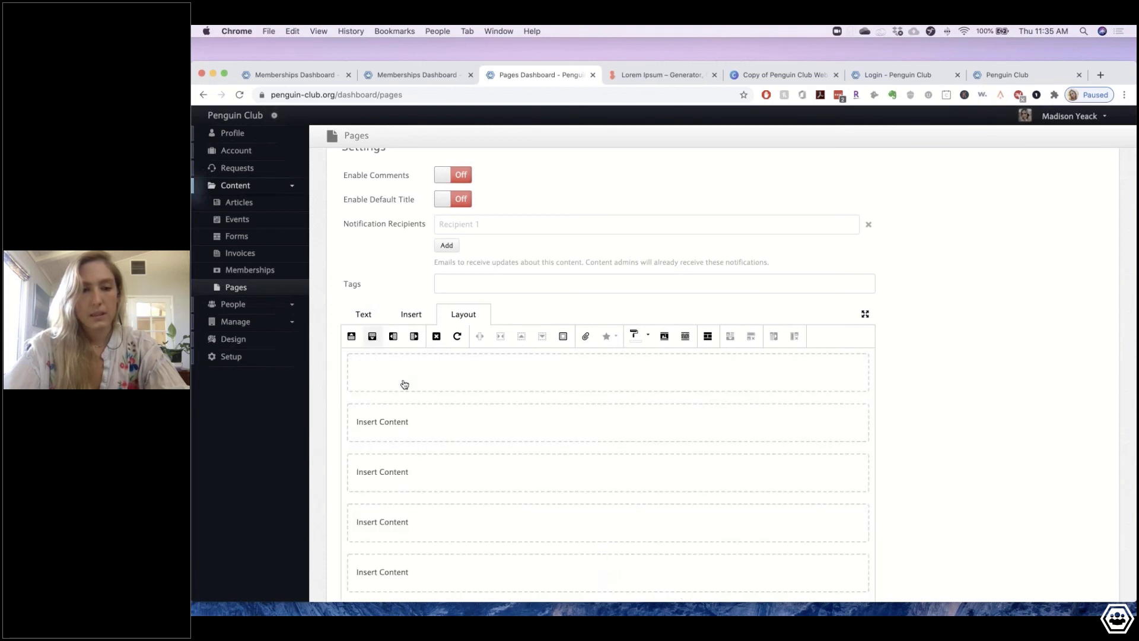
pyautogui.click(390, 371)
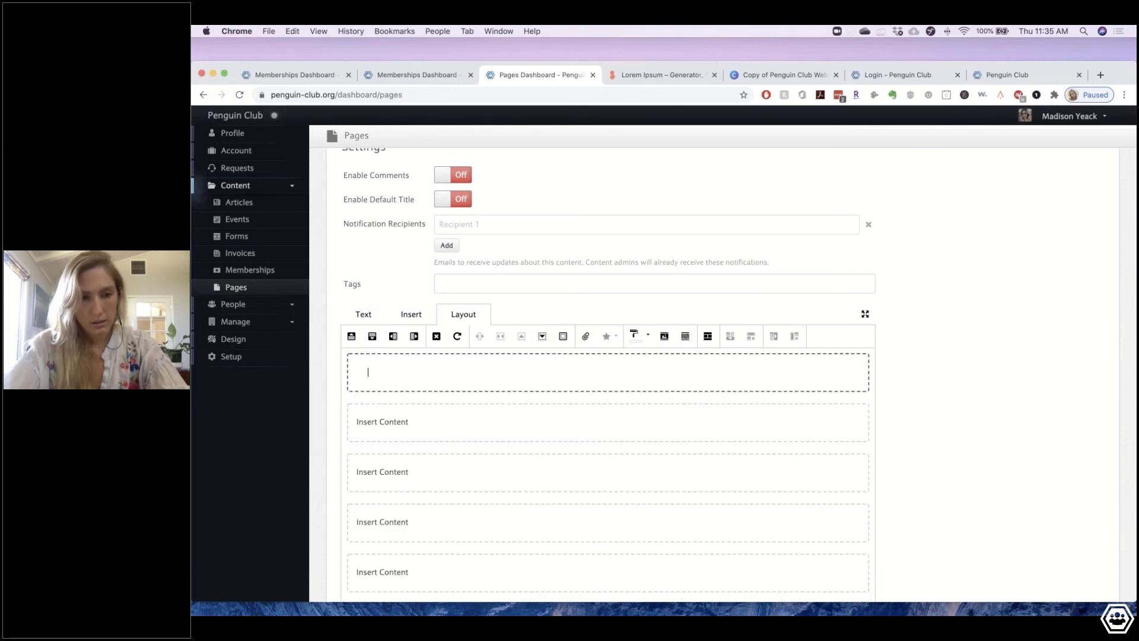
pyautogui.click(438, 337)
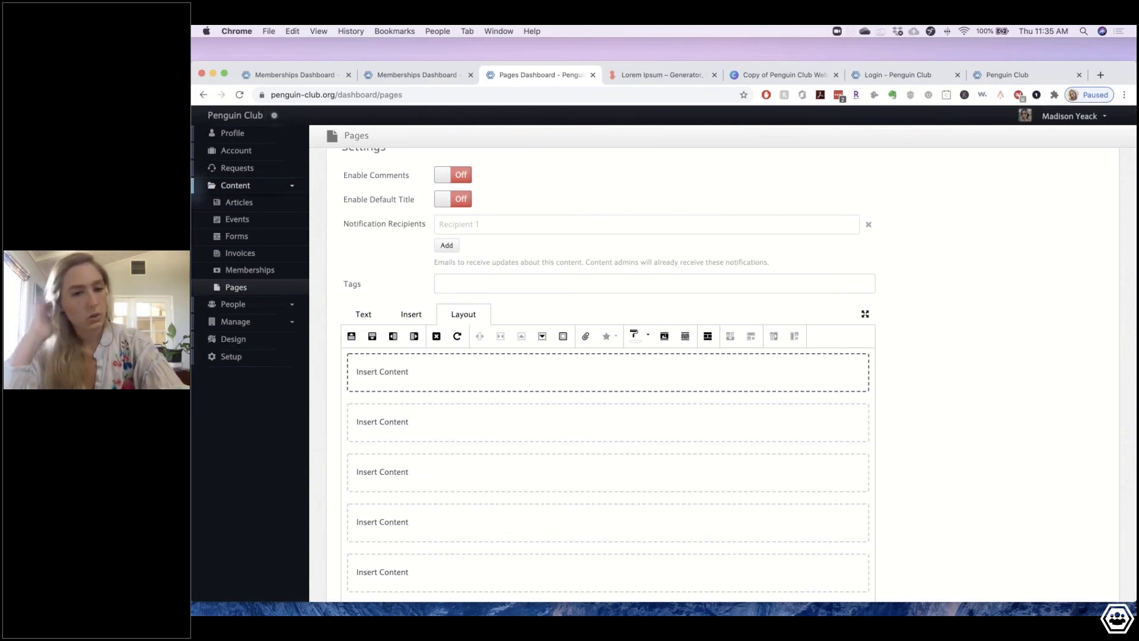
# - Replace the placeholder in the first content slice with "Penguin Club" and centre the text
pyautogui.tripleClick(393, 372)
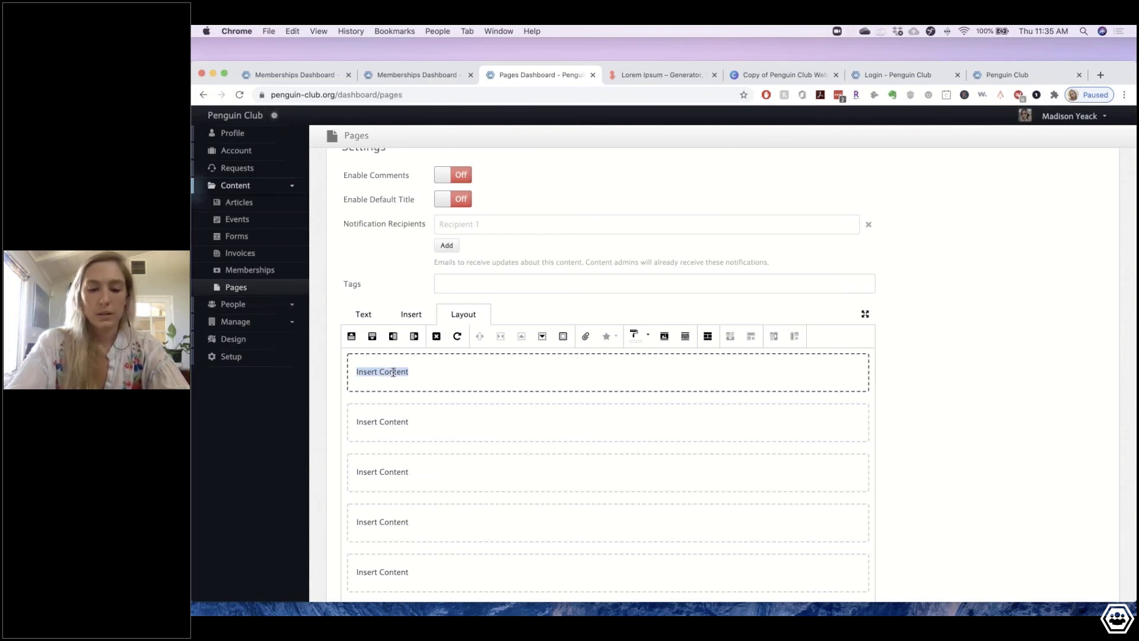
pyautogui.write('Penguon')
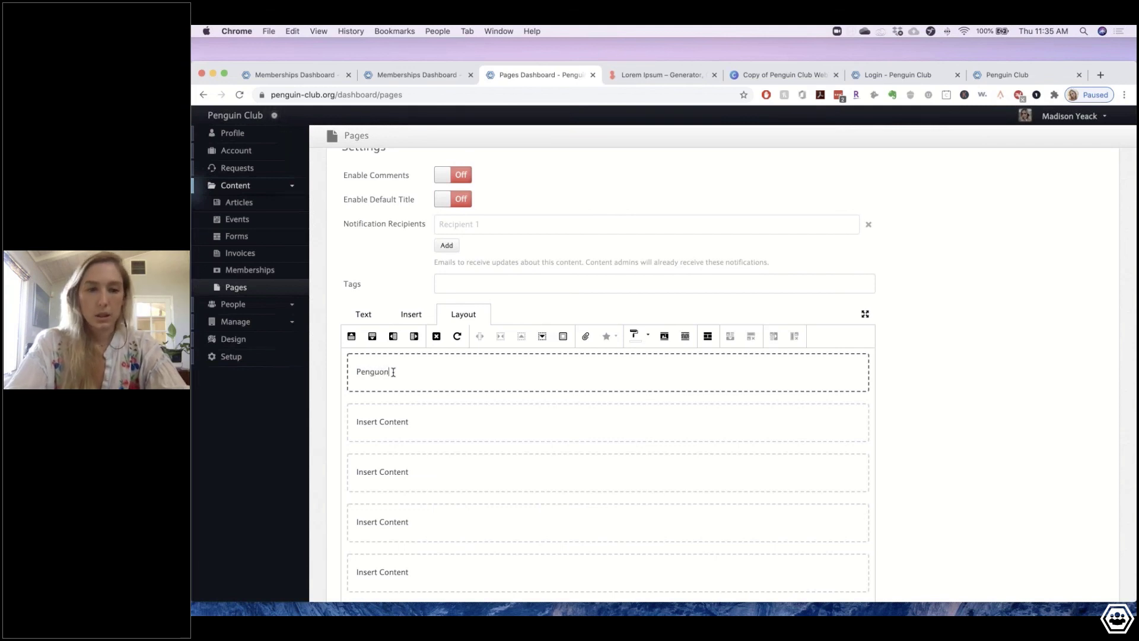
pyautogui.press('BackSpace')
pyautogui.press('BackSpace')
pyautogui.write('in ')
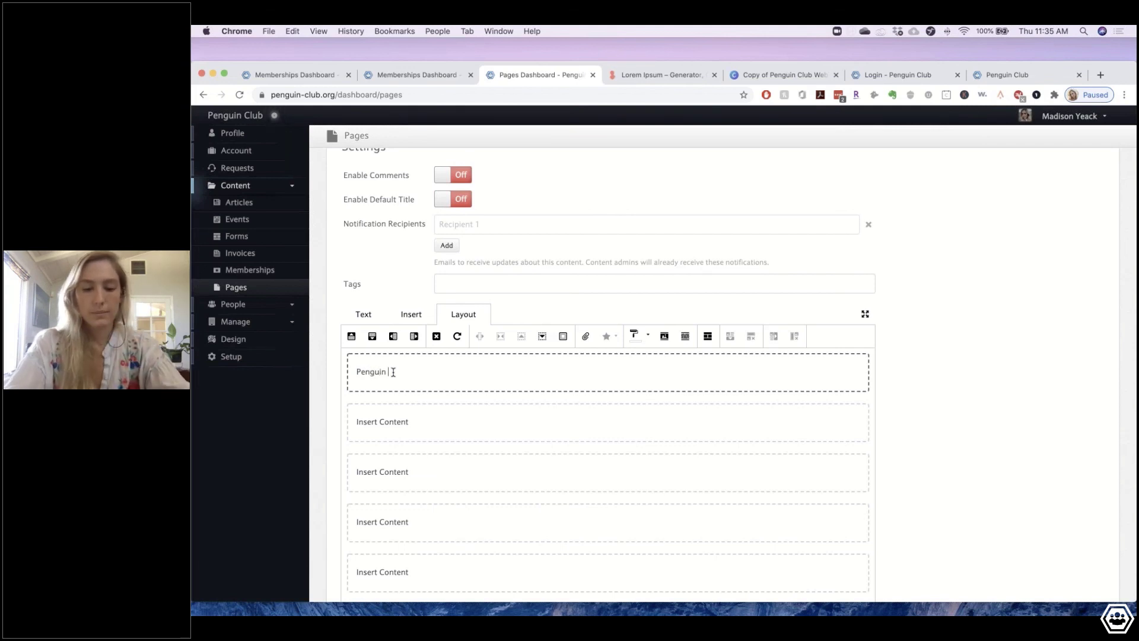
pyautogui.write('Club')
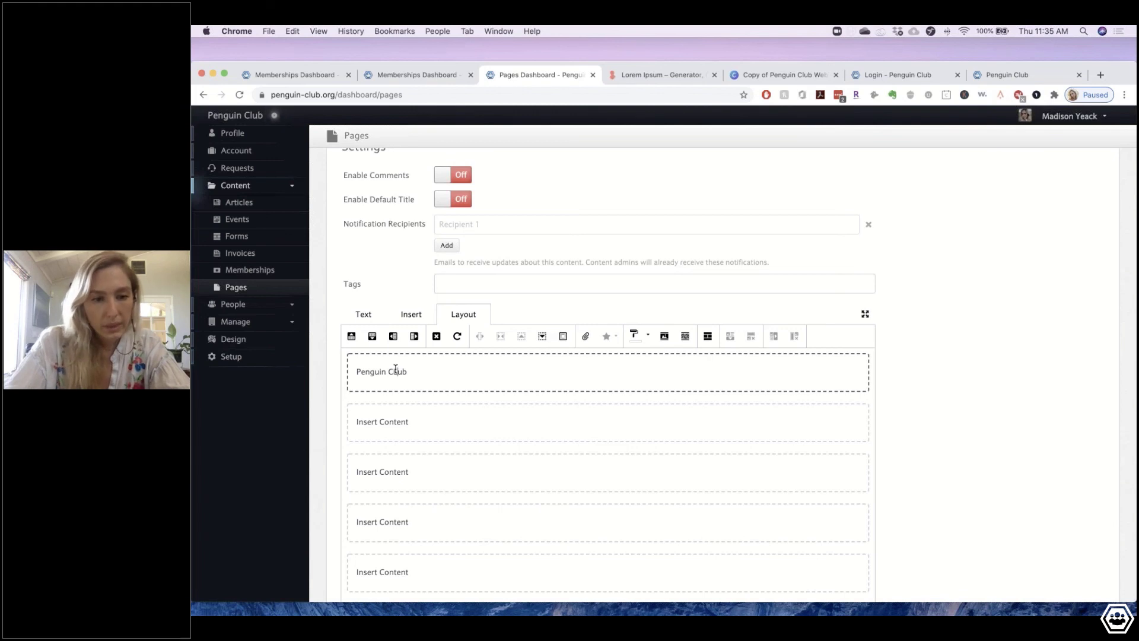
pyautogui.click(365, 313)
pyautogui.click(630, 336)
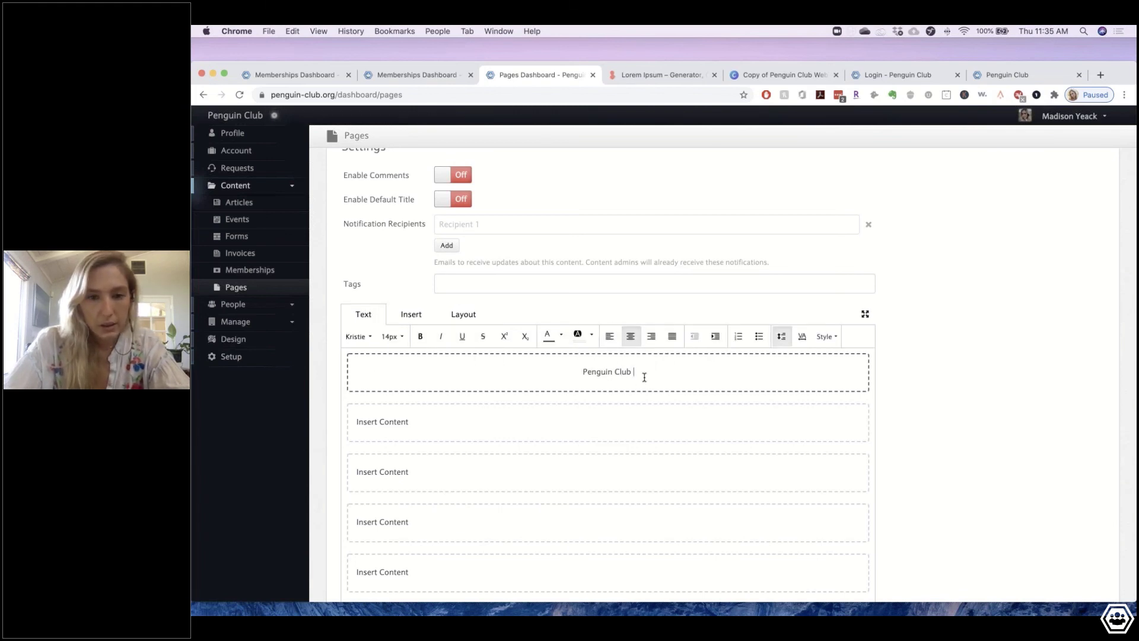
# - Add blank lines above and below the "Penguin Club" text in the first content slice
pyautogui.press('Return')
pyautogui.press('Return')
pyautogui.press('Return')
pyautogui.press('Return')
pyautogui.press('Return')
pyautogui.press('Return')
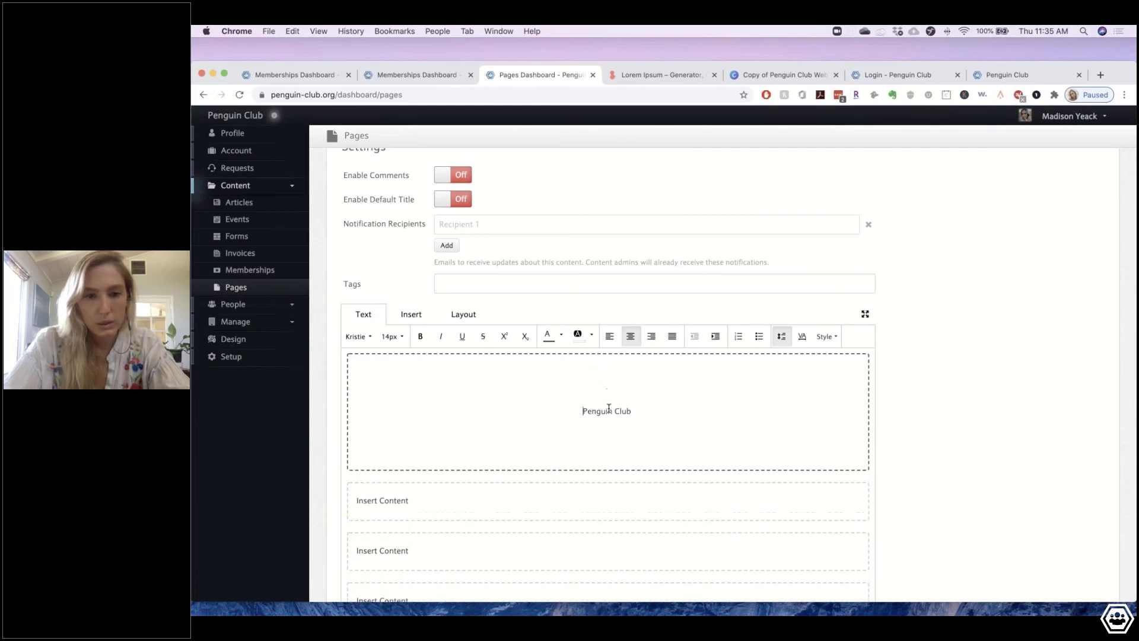
pyautogui.scroll(-1, 610, 409)
pyautogui.scroll(1, 610, 409)
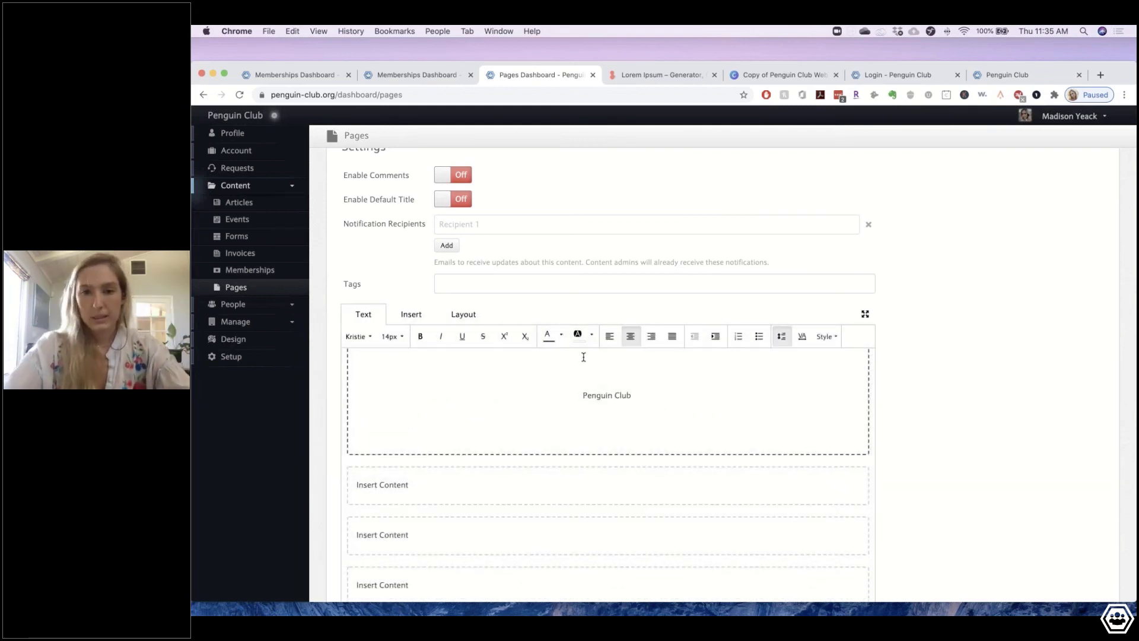
# - Split the slice below "Penguin Club" into two columns and narrow the right column to about one third of the row
pyautogui.scroll(-4, 968, 300)
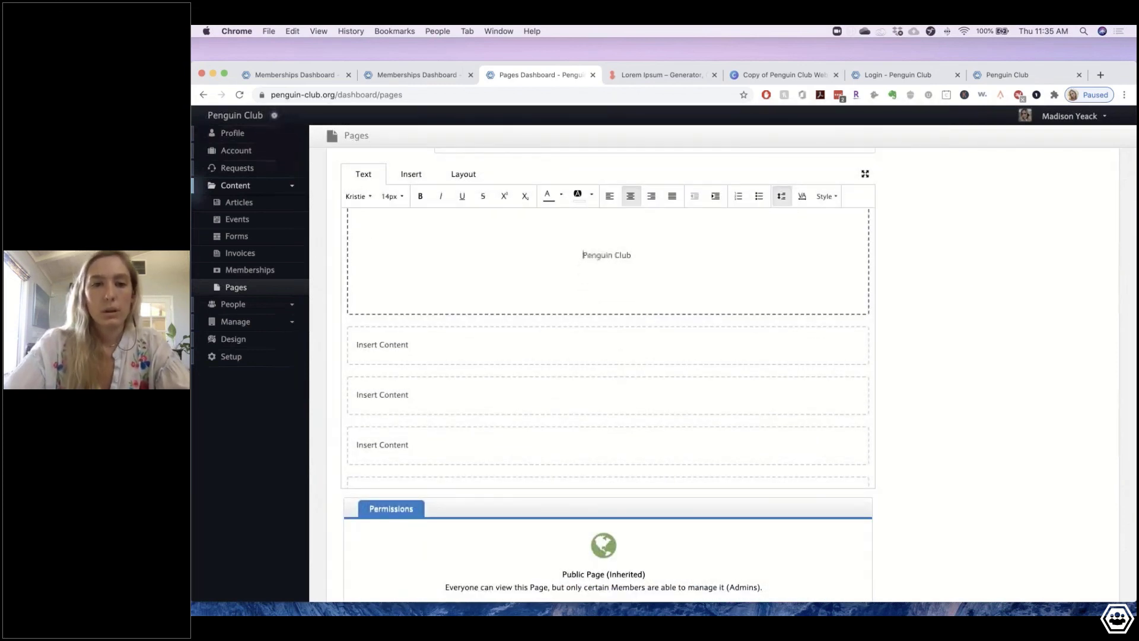
pyautogui.scroll(-1, 608, 347)
pyautogui.tripleClick(382, 306)
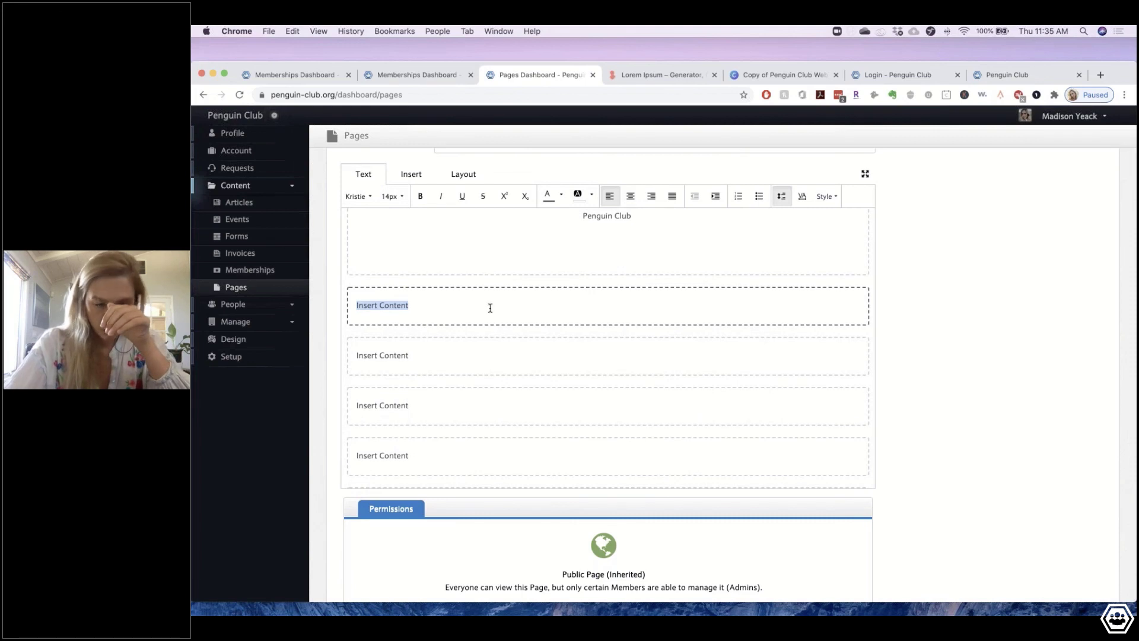
pyautogui.click(464, 174)
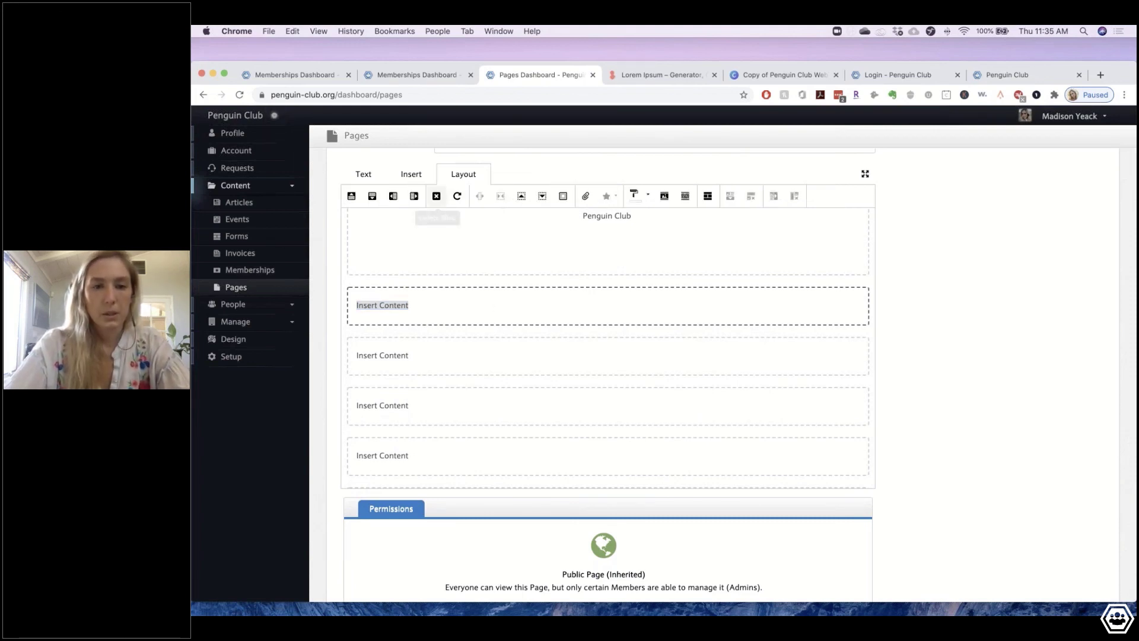
pyautogui.click(413, 196)
pyautogui.tripleClick(658, 319)
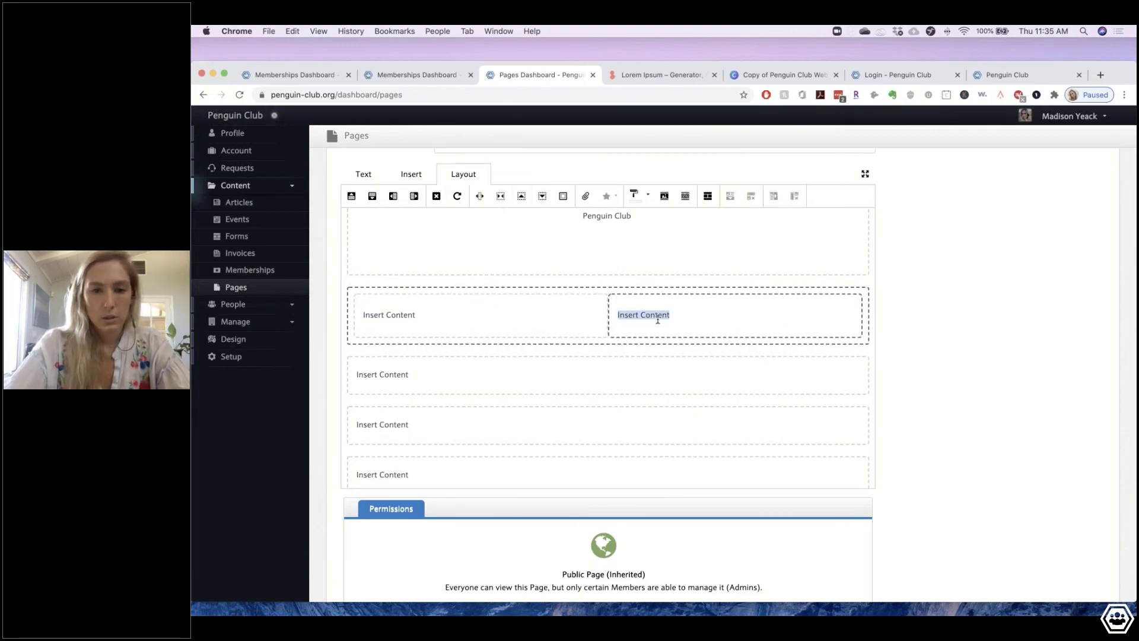
pyautogui.click(501, 196)
pyautogui.click(501, 196)
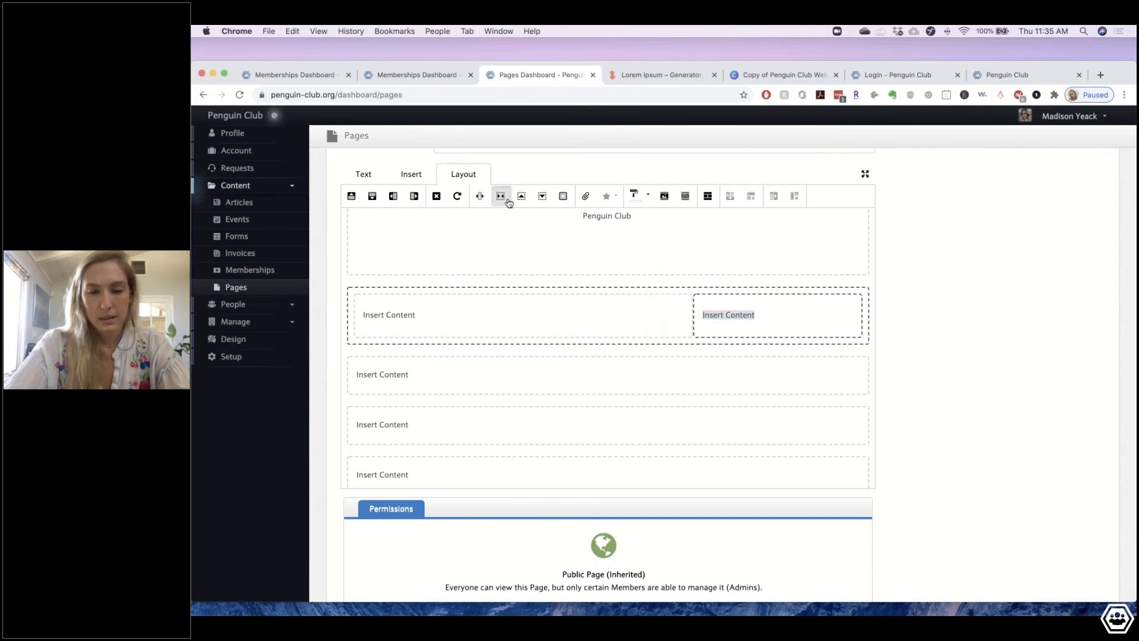
pyautogui.click(500, 196)
pyautogui.click(479, 196)
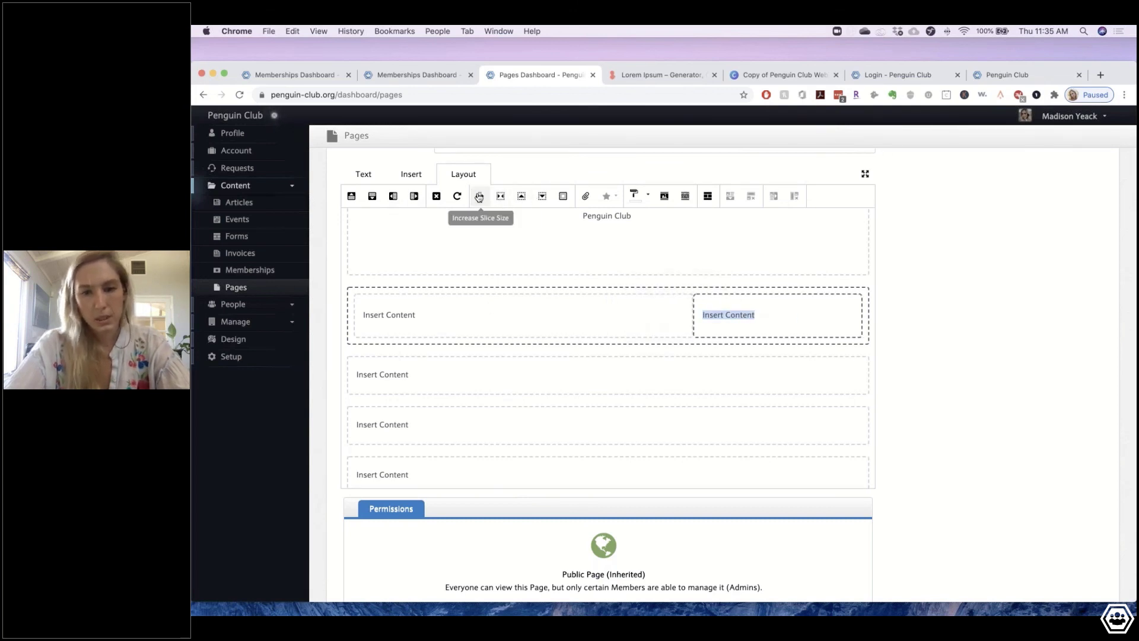
# - Split the next full-width slice into two columns and narrow the left column to about one third of the row
pyautogui.doubleClick(453, 370)
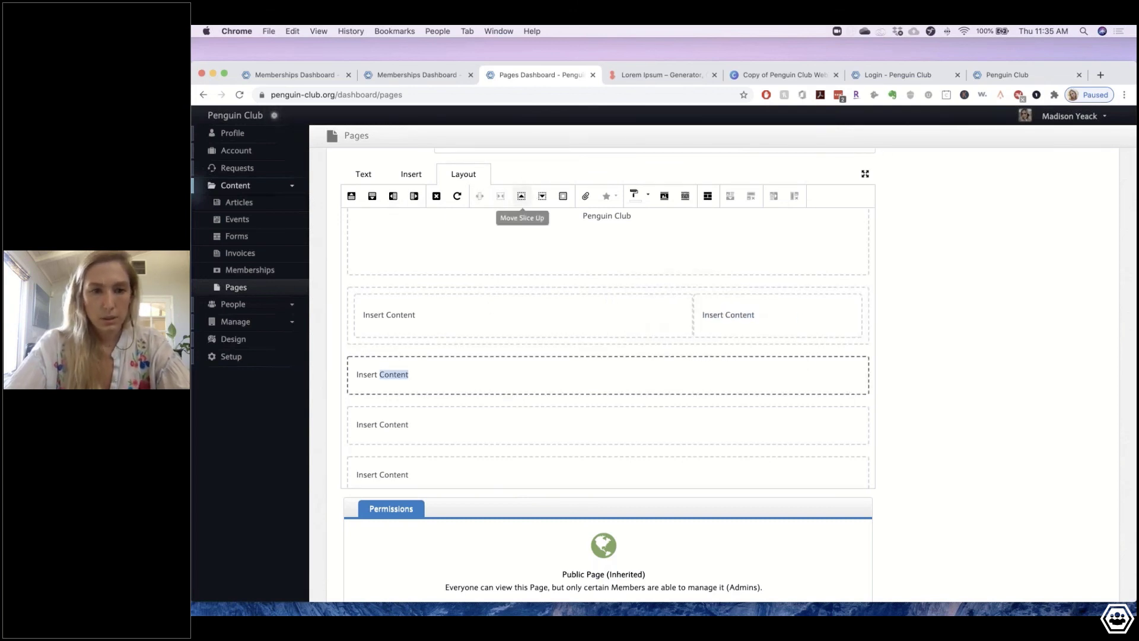
pyautogui.click(415, 196)
pyautogui.click(495, 379)
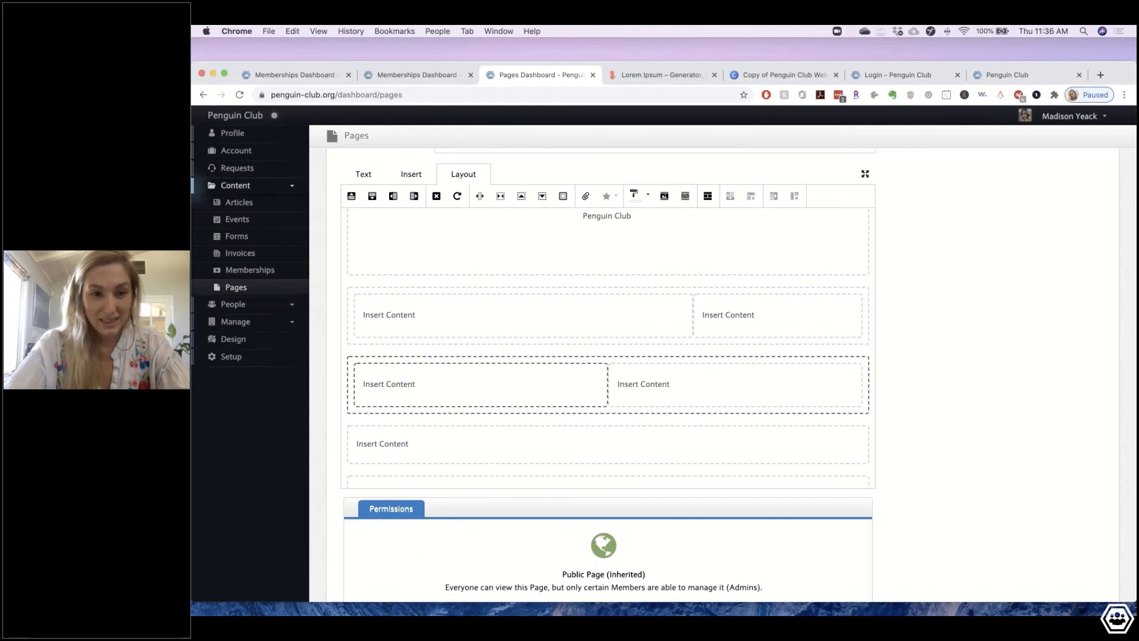
pyautogui.click(500, 196)
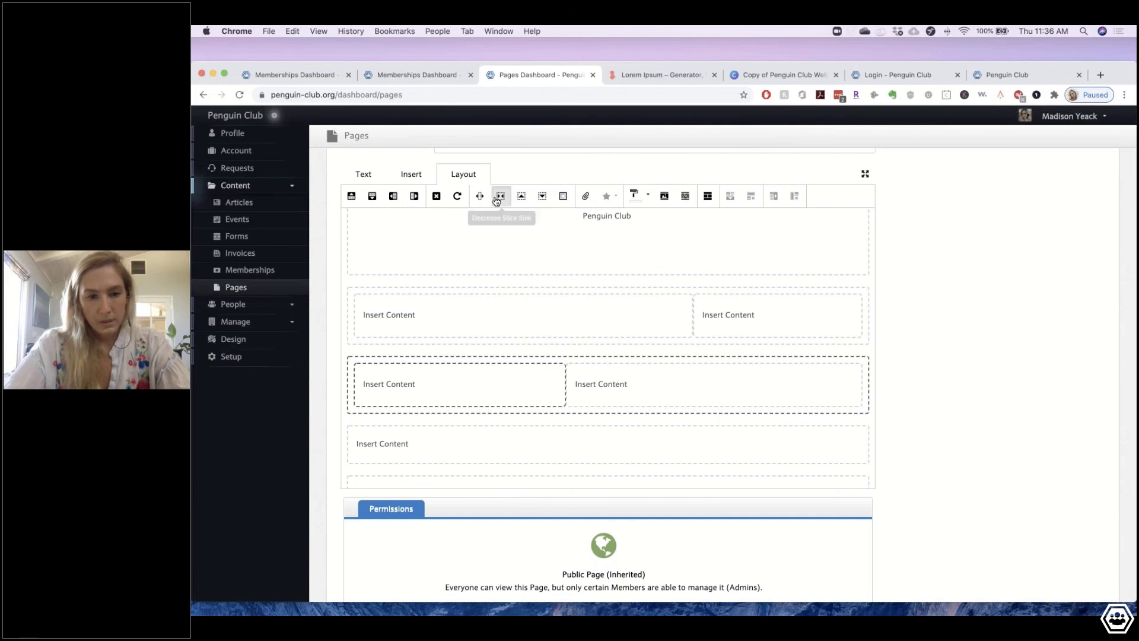
pyautogui.click(500, 196)
pyautogui.click(501, 196)
pyautogui.click(522, 196)
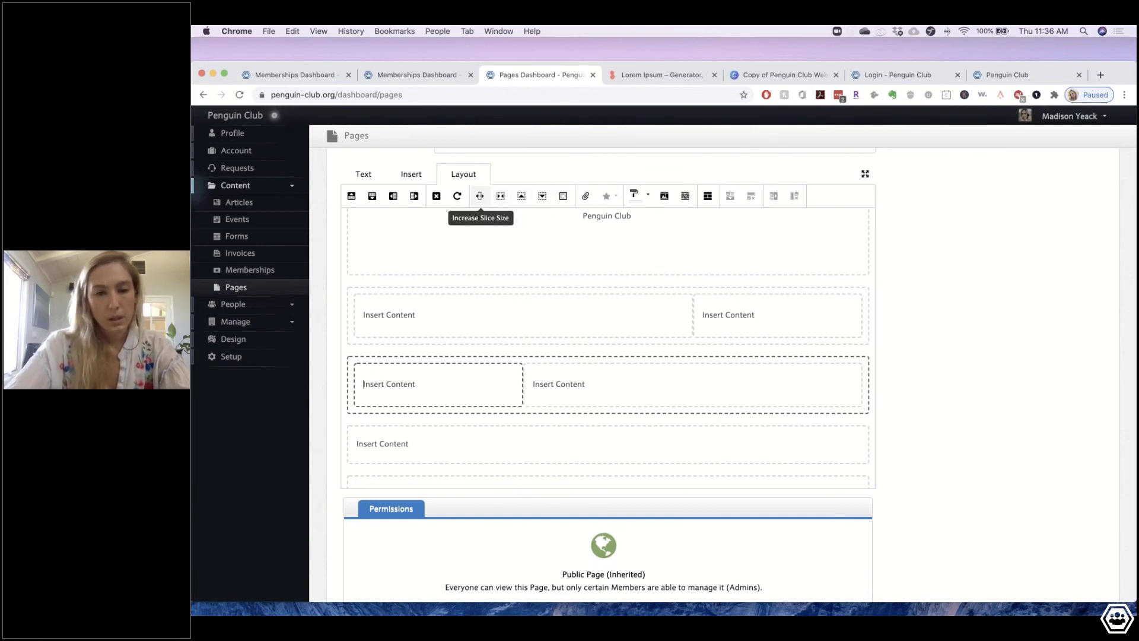
# - Replace the placeholder in the wide right column of the second split row with "Our Mission"
pyautogui.scroll(-3, 579, 392)
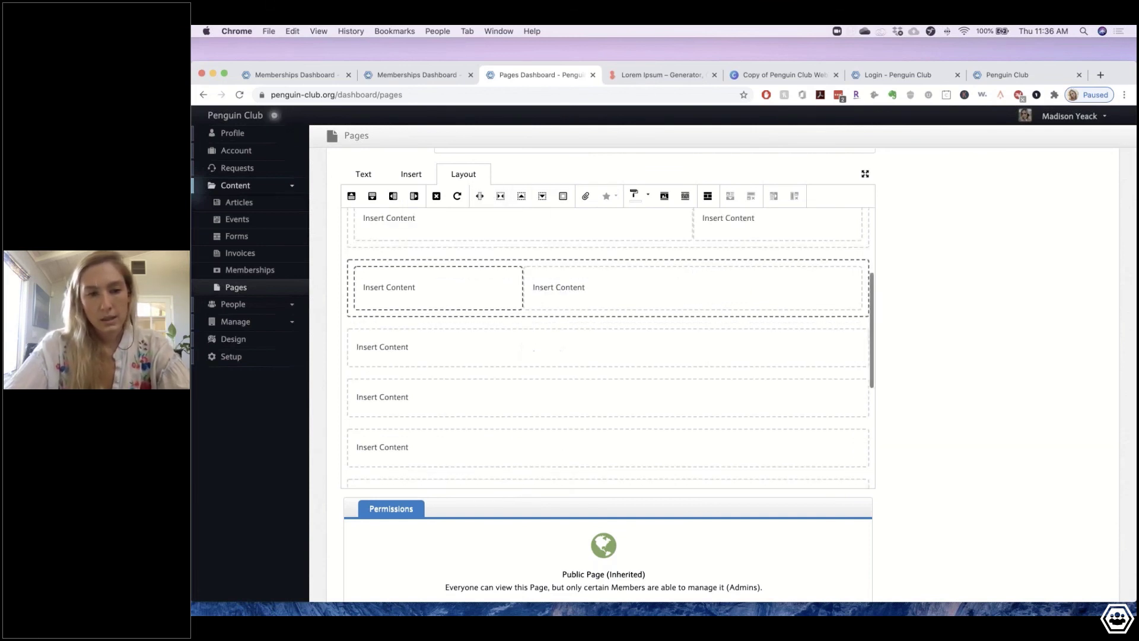
pyautogui.tripleClick(568, 283)
pyautogui.write('O')
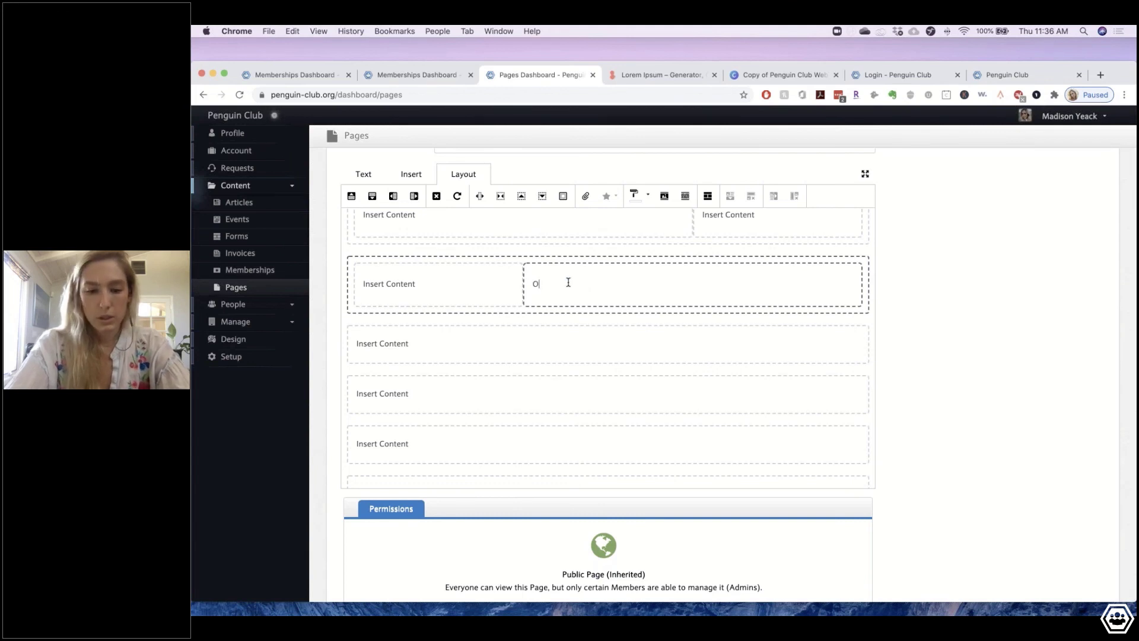
pyautogui.write('ur Mission')
# - Replace the placeholder in the wide left column of the first split row with "Why Become a Member?"
pyautogui.scroll(1, 607, 337)
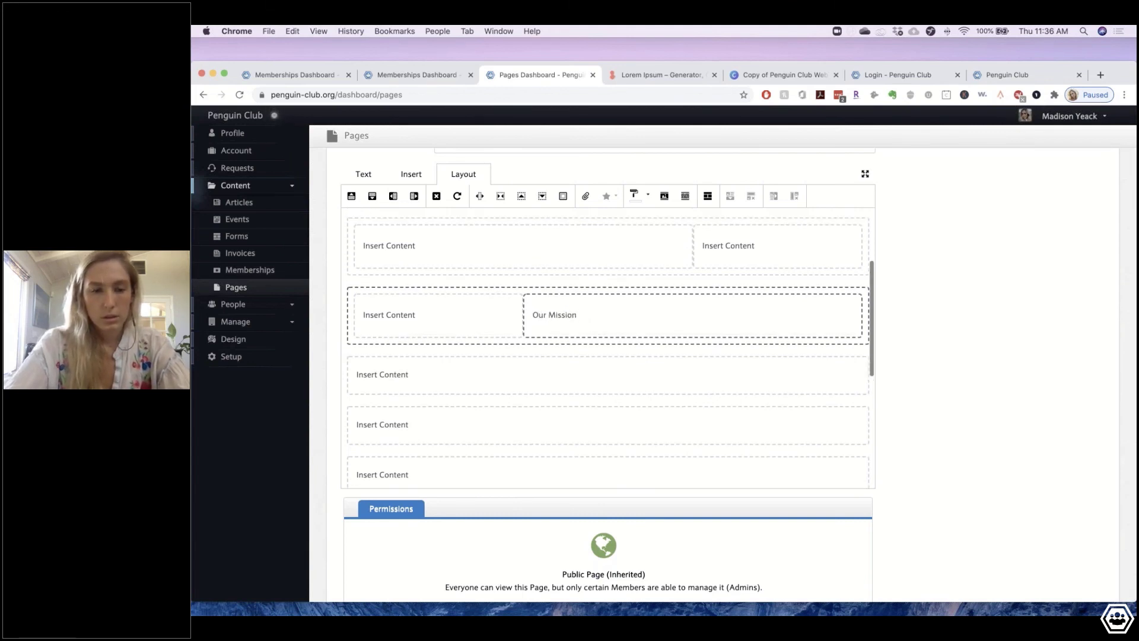
pyautogui.tripleClick(414, 244)
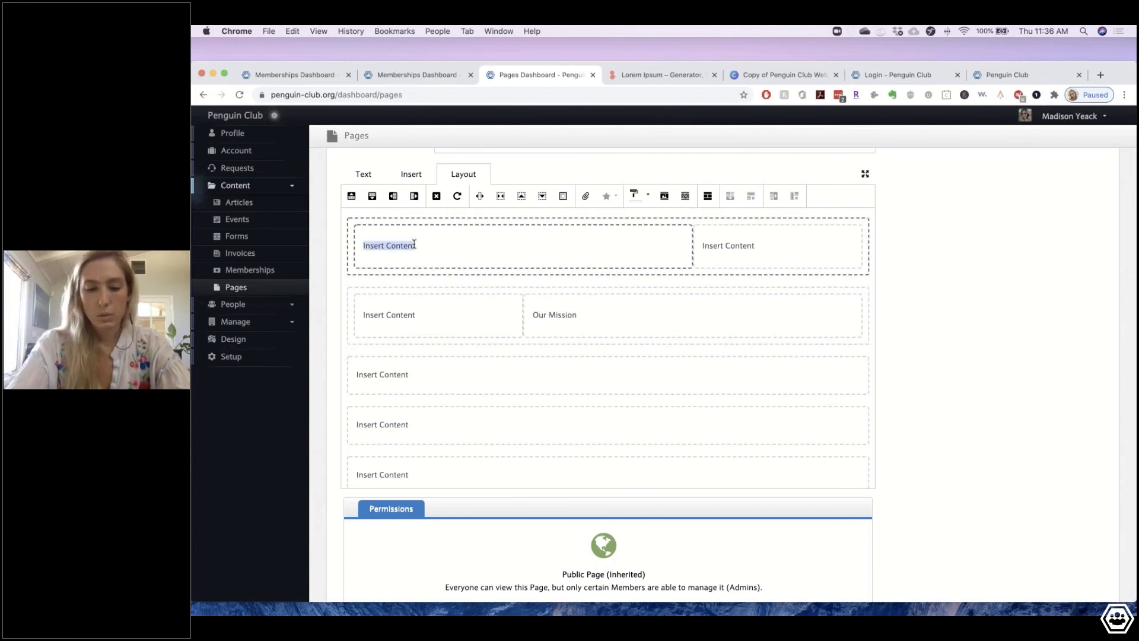
pyautogui.write('Why Be')
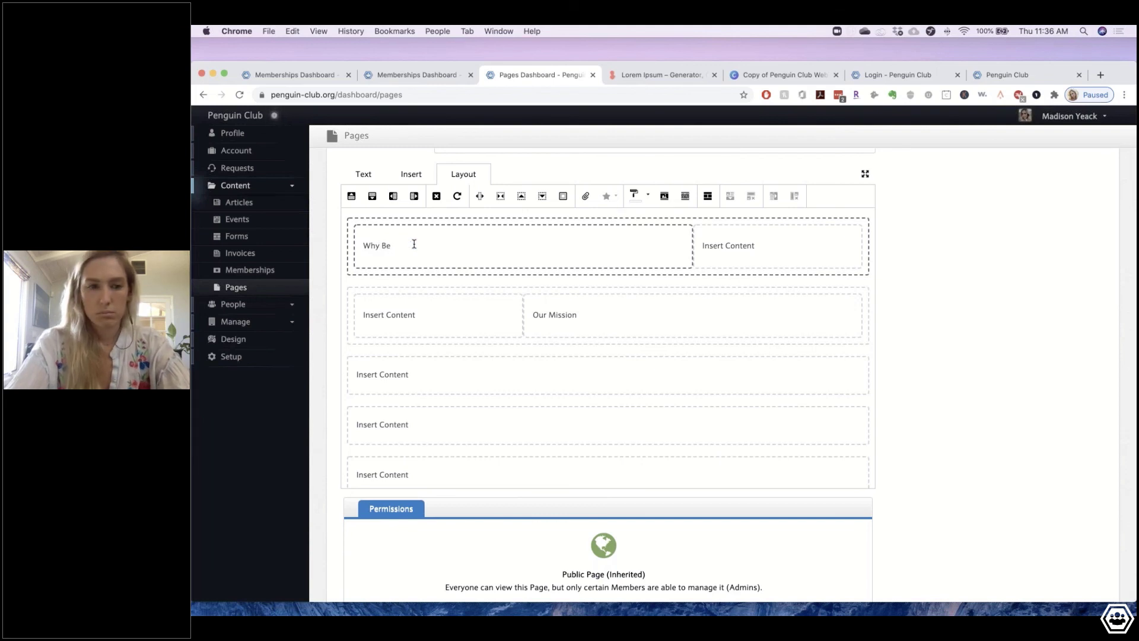
pyautogui.write('come a M')
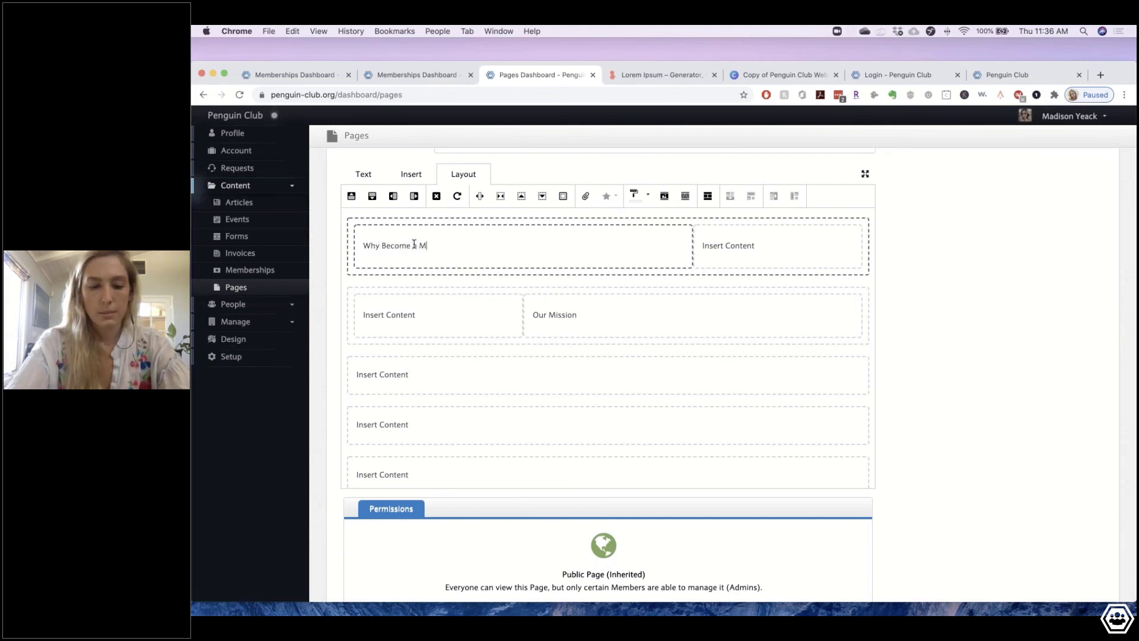
pyautogui.write('ember?')
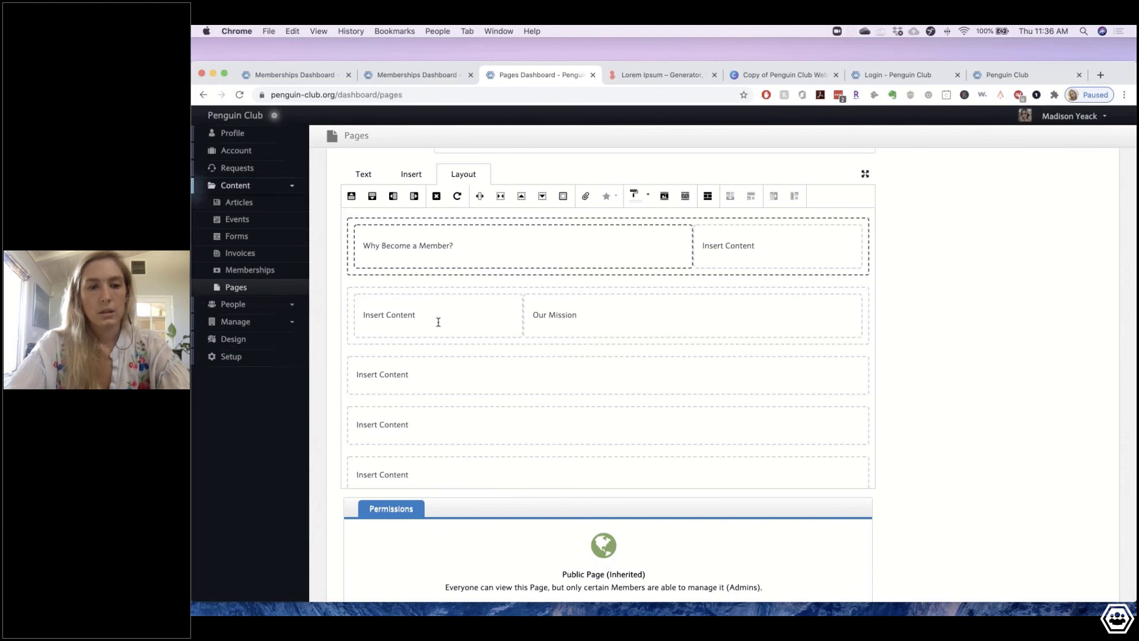
# - Clear the placeholder text from the narrow columns beside "Our Mission" and "Why Become a Member?"
pyautogui.tripleClick(437, 321)
pyautogui.press('BackSpace')
pyautogui.tripleClick(728, 245)
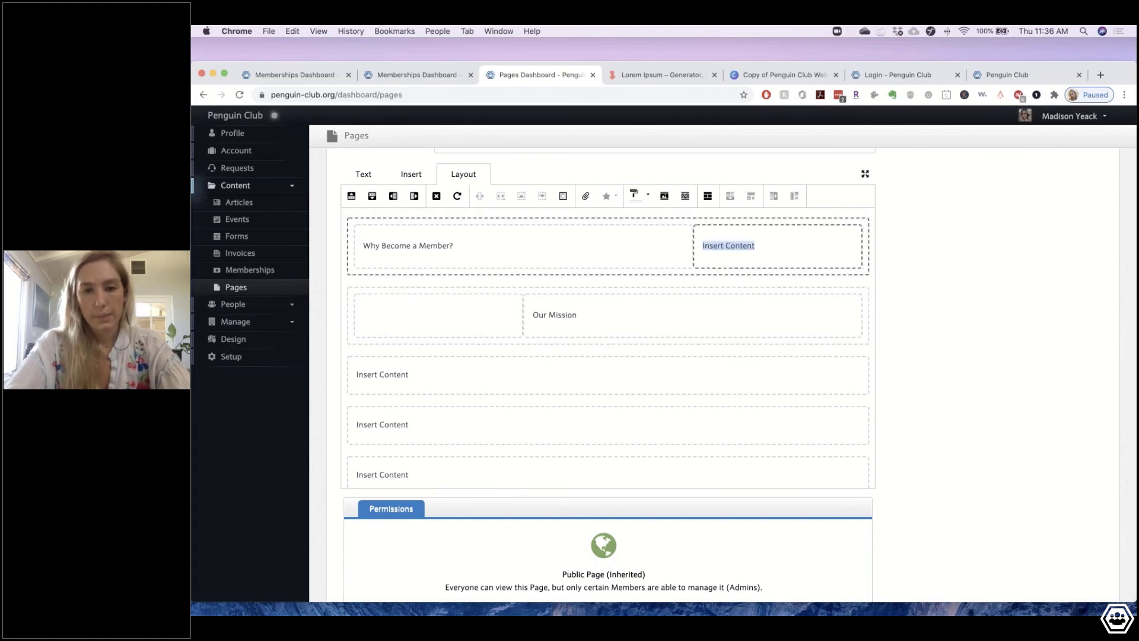
pyautogui.press('BackSpace')
# - Clear the placeholder in the slice below the "Our Mission" row and add blank lines to make it taller
pyautogui.scroll(-3, 609, 350)
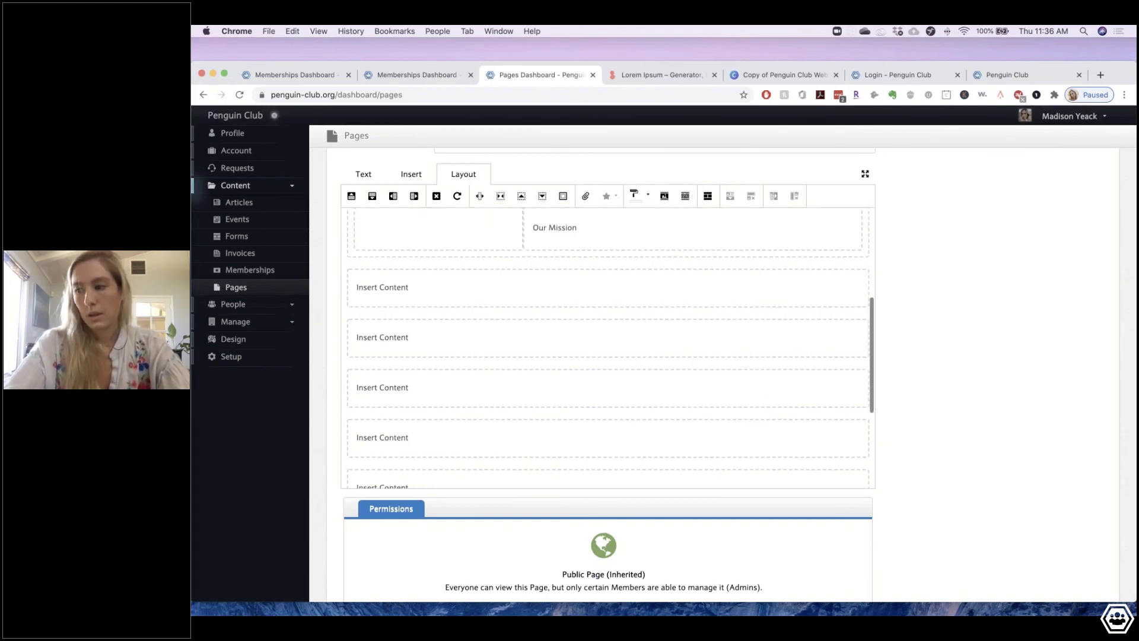
pyautogui.scroll(3, 491, 333)
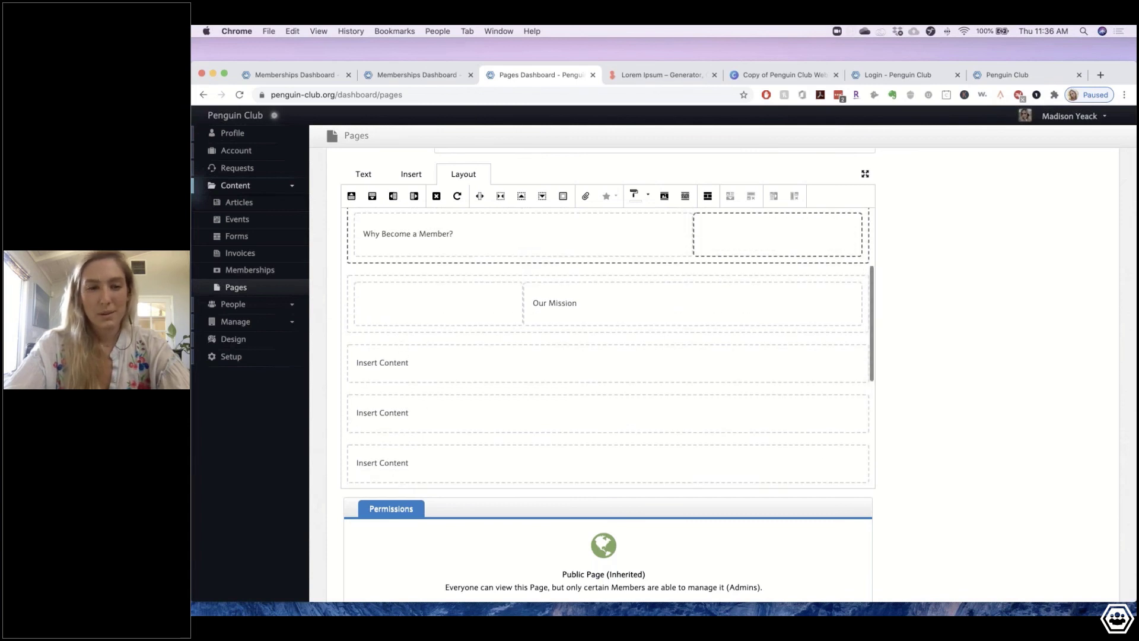
pyautogui.tripleClick(412, 362)
pyautogui.press('BackSpace')
pyautogui.press('Return')
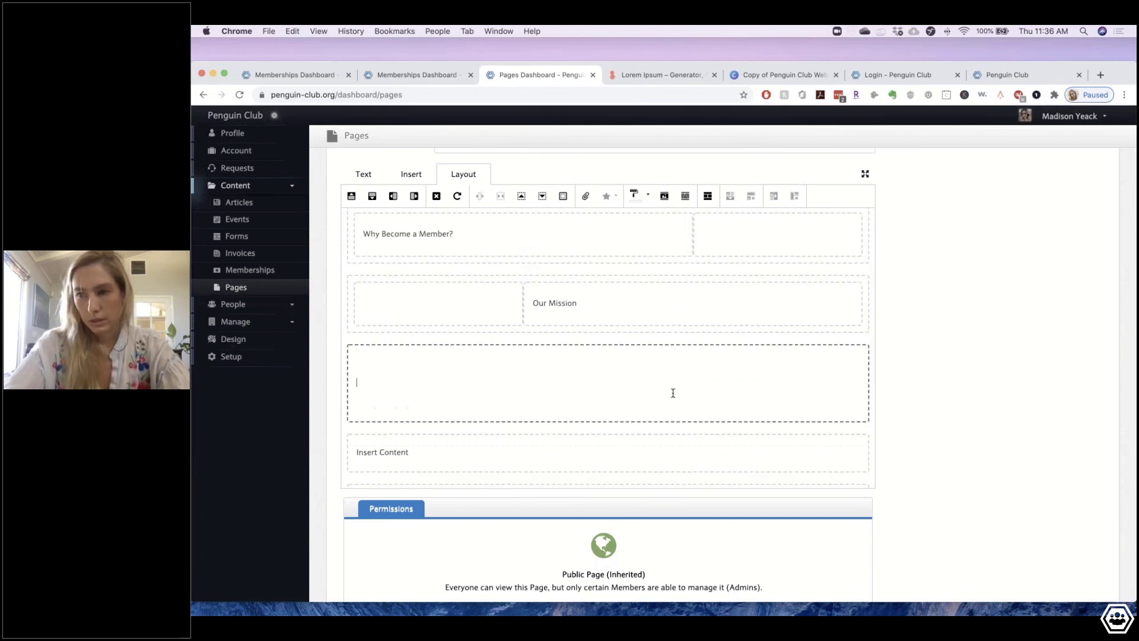
pyautogui.scroll(-1, 426, 393)
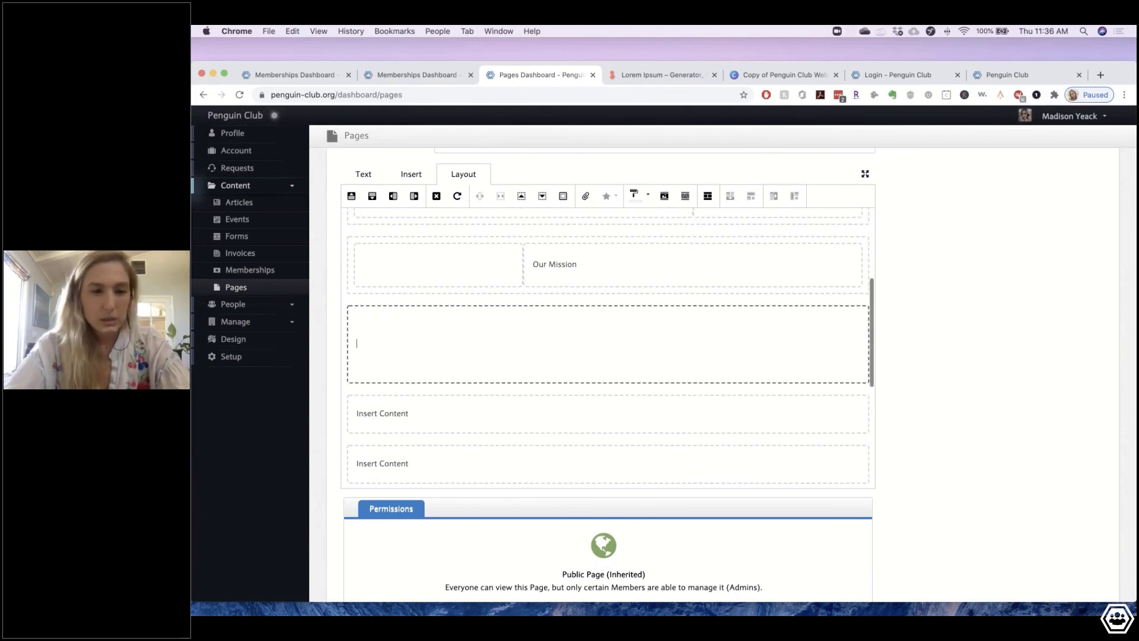
pyautogui.press('Return')
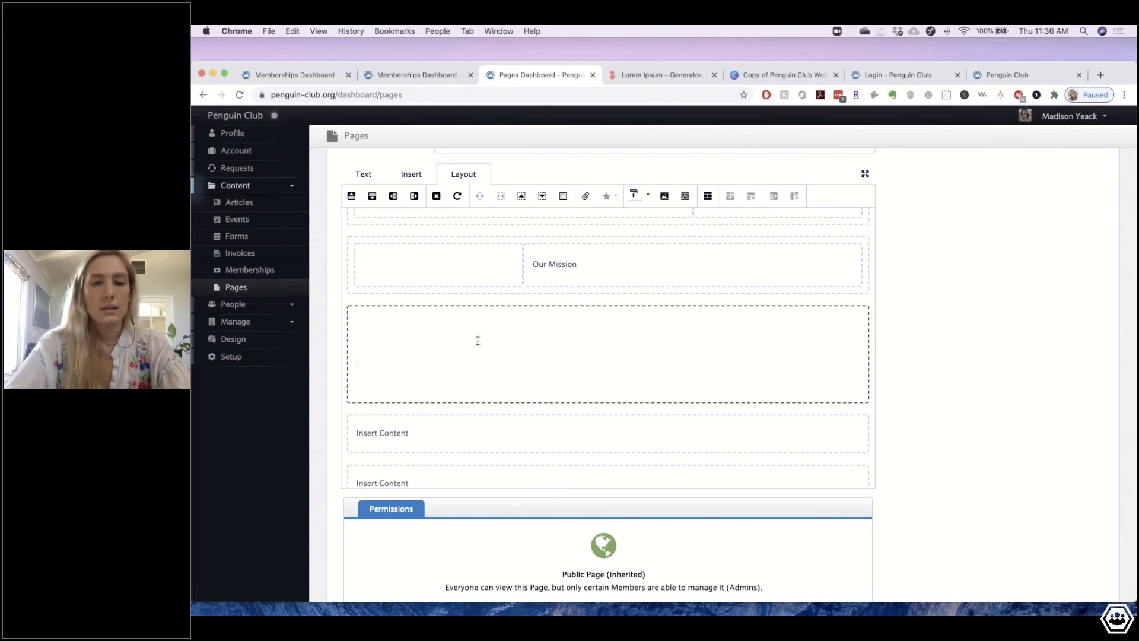
# - Insert three slices to the right of the emptied slice to divide the row into four equal columns
pyautogui.click(415, 196)
pyautogui.click(414, 196)
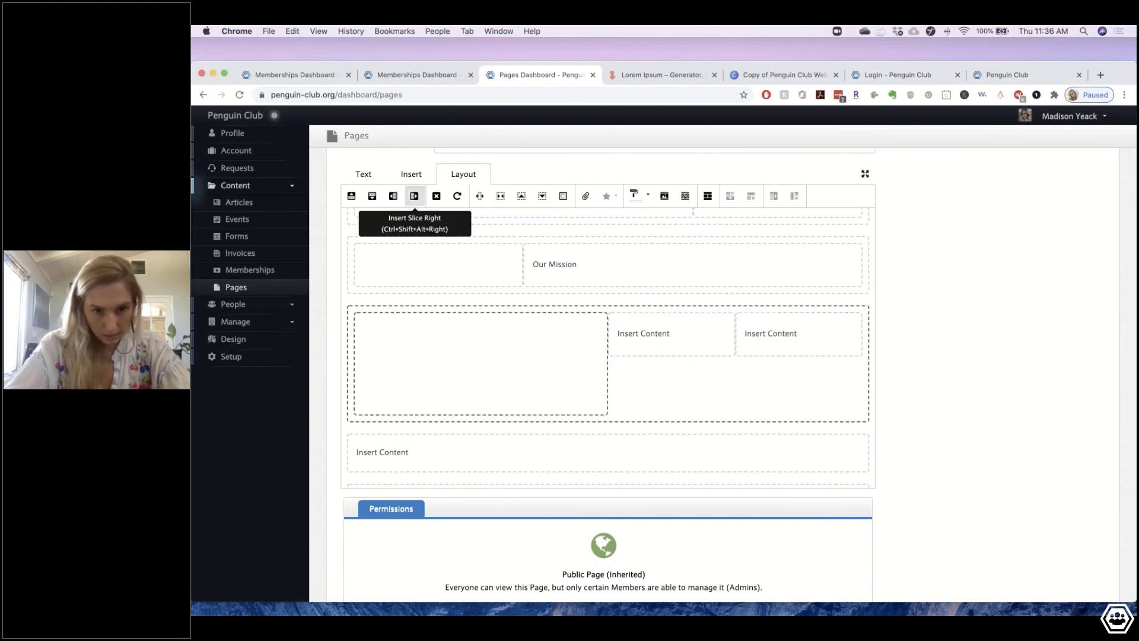
pyautogui.click(414, 195)
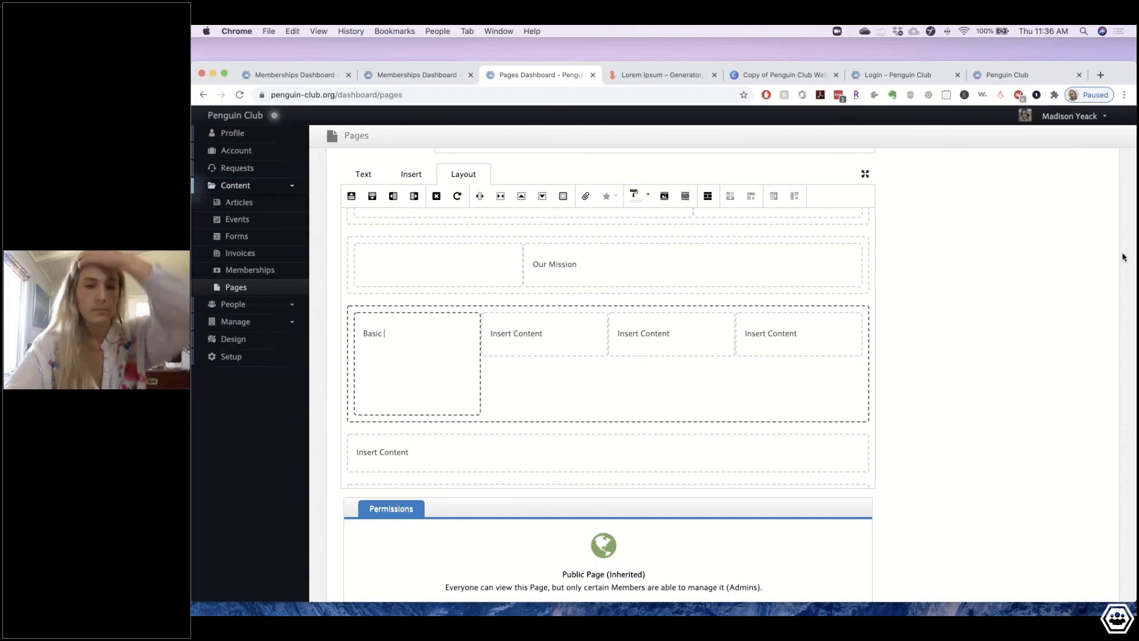
# - Label the four columns "Basic", "Nestling", "VIP" and "Super Secret"
pyautogui.tripleClick(521, 337)
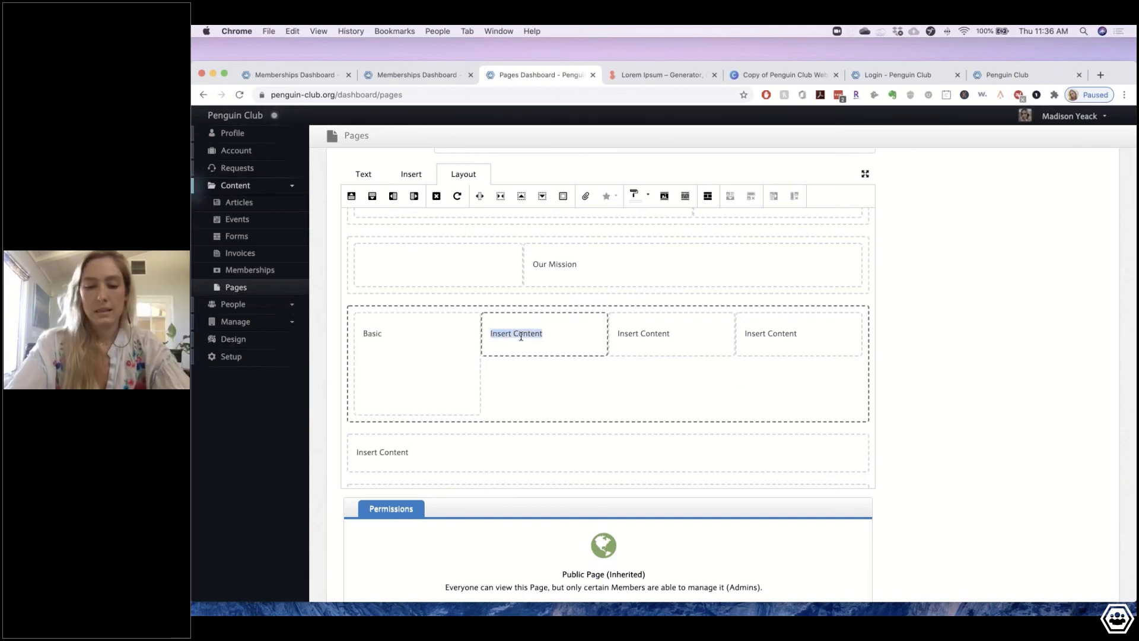
pyautogui.write('Nestling')
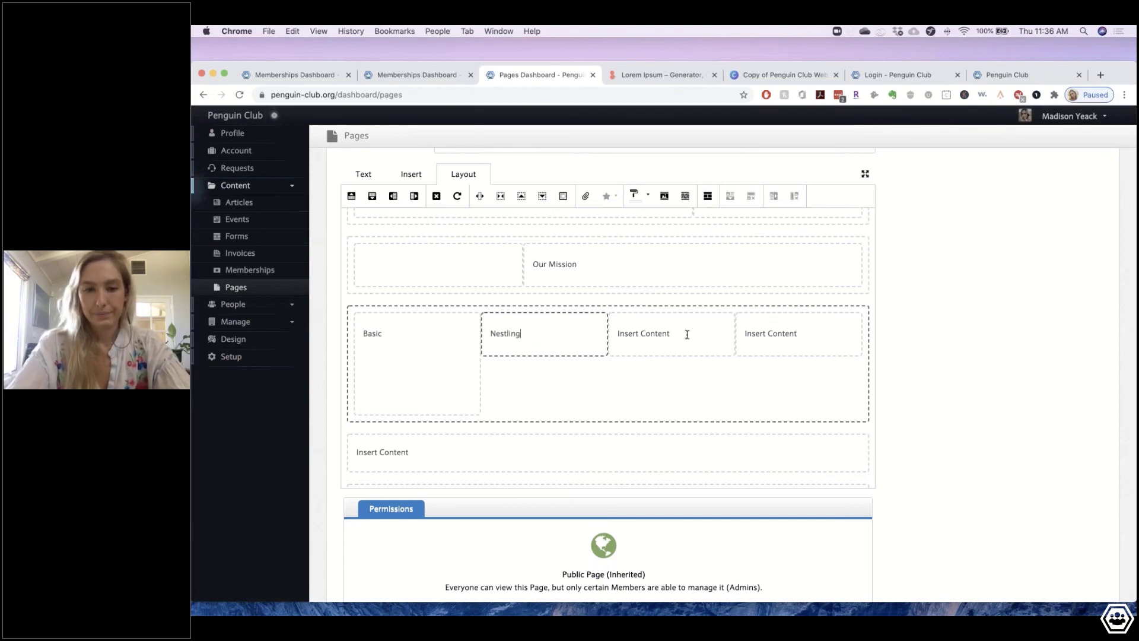
pyautogui.tripleClick(647, 334)
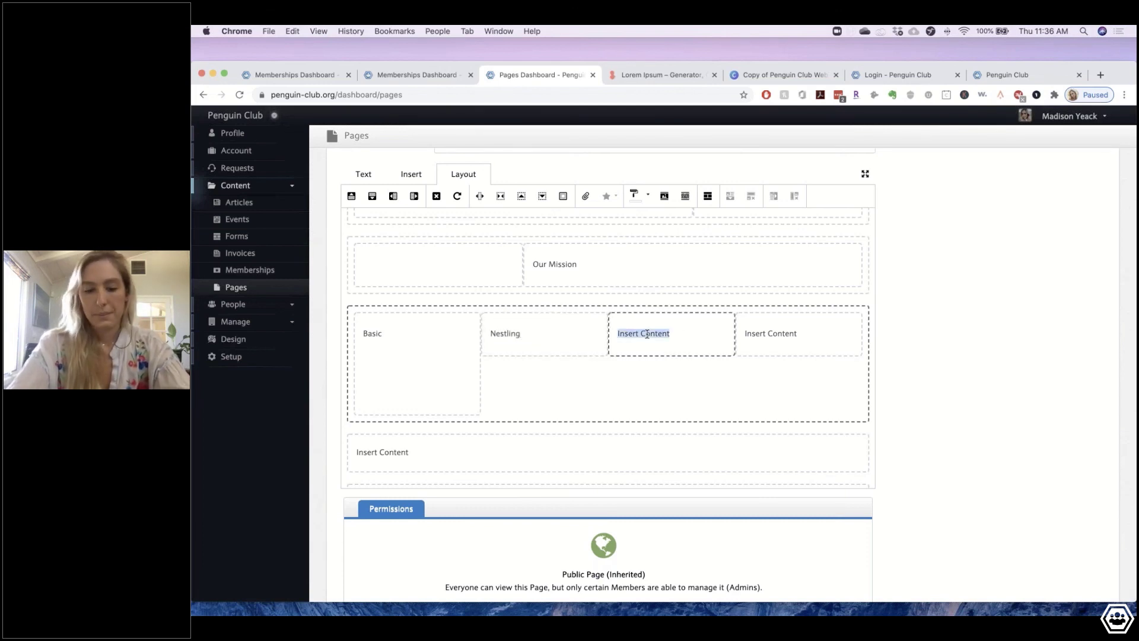
pyautogui.write('VIP')
pyautogui.tripleClick(767, 334)
pyautogui.write('Super Secret')
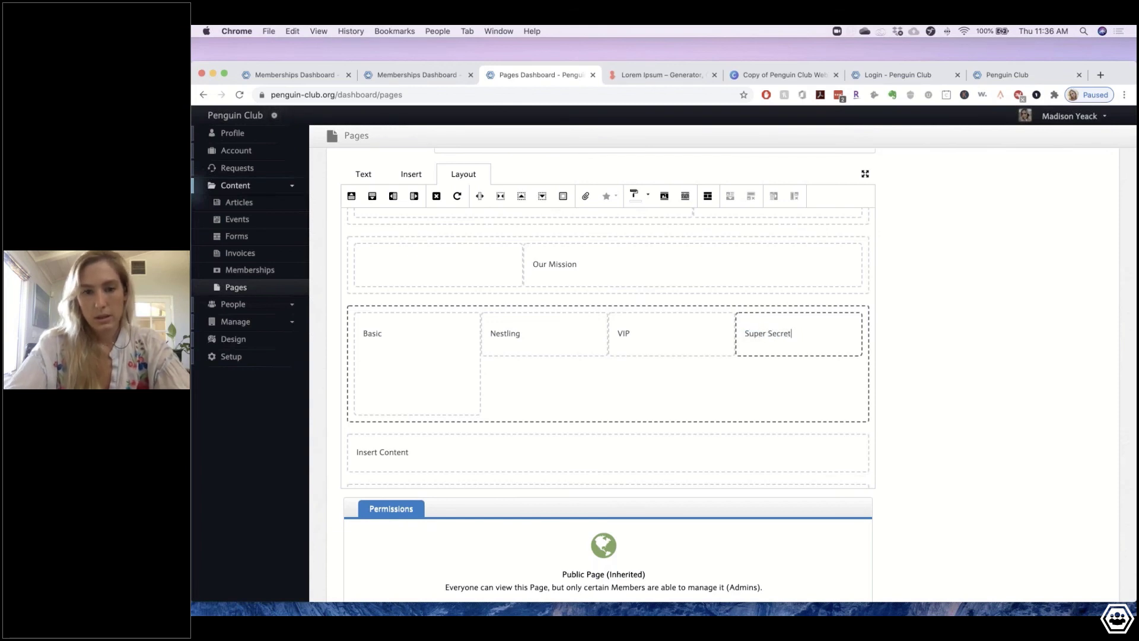
# - Replace the placeholder in the slice below the membership-level columns with "Upcoming Events" and center the text
pyautogui.scroll(-3, 609, 347)
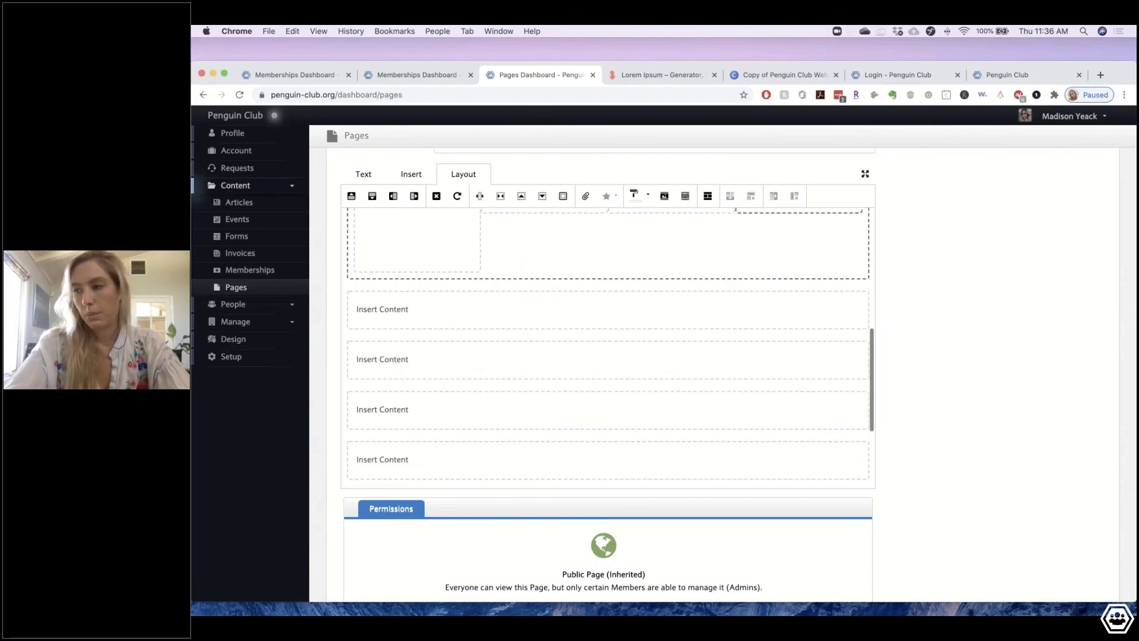
pyautogui.tripleClick(518, 328)
pyautogui.press('BackSpace')
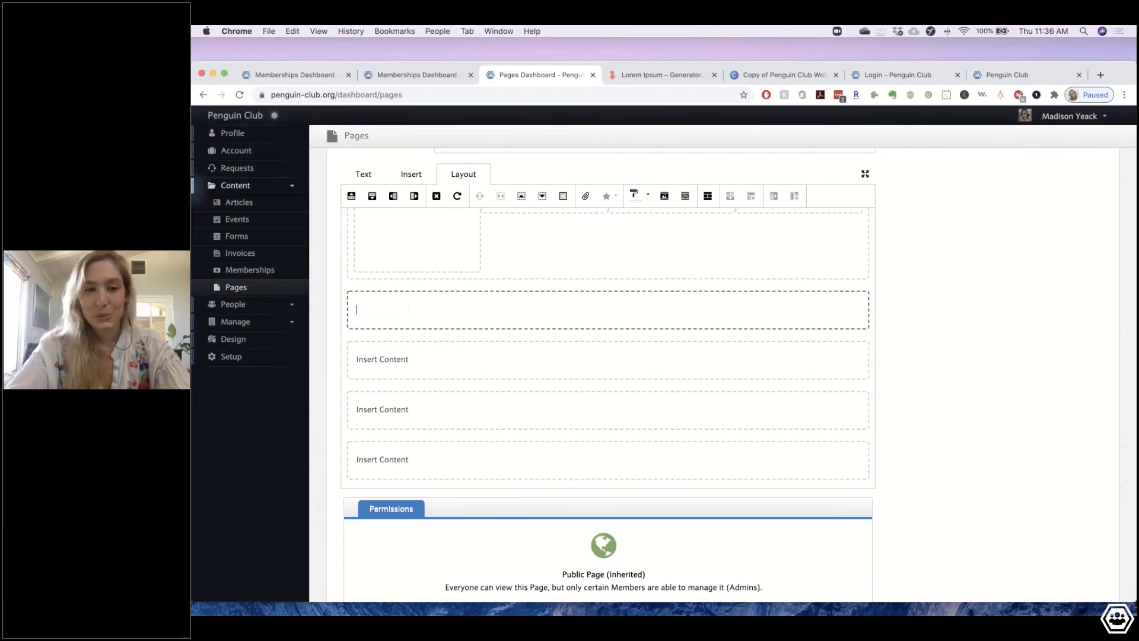
pyautogui.click(363, 174)
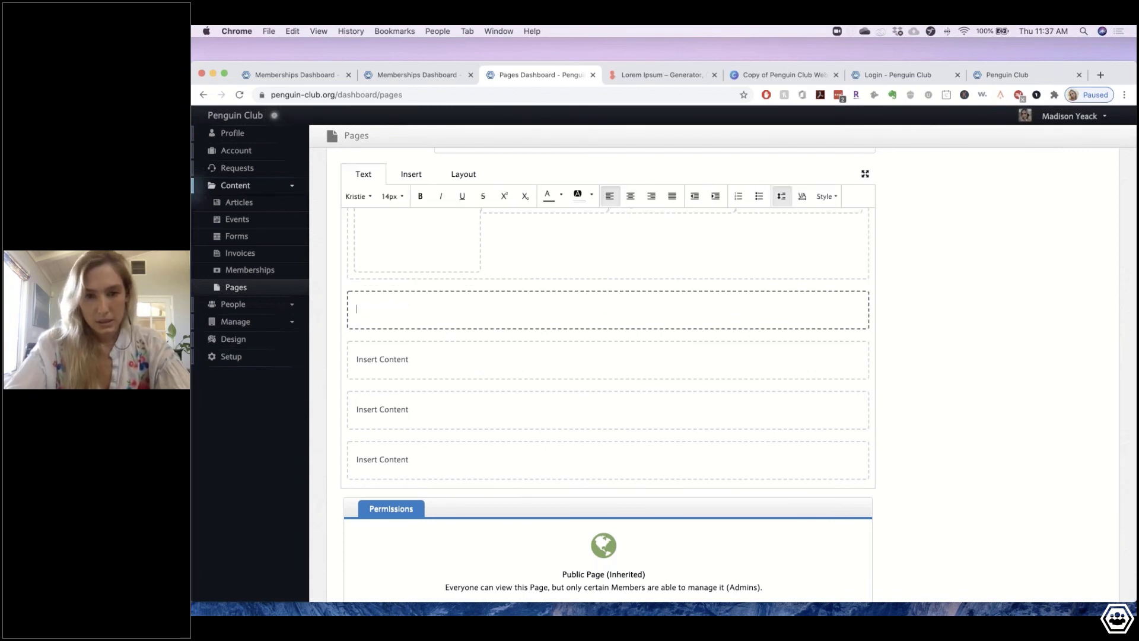
pyautogui.click(596, 315)
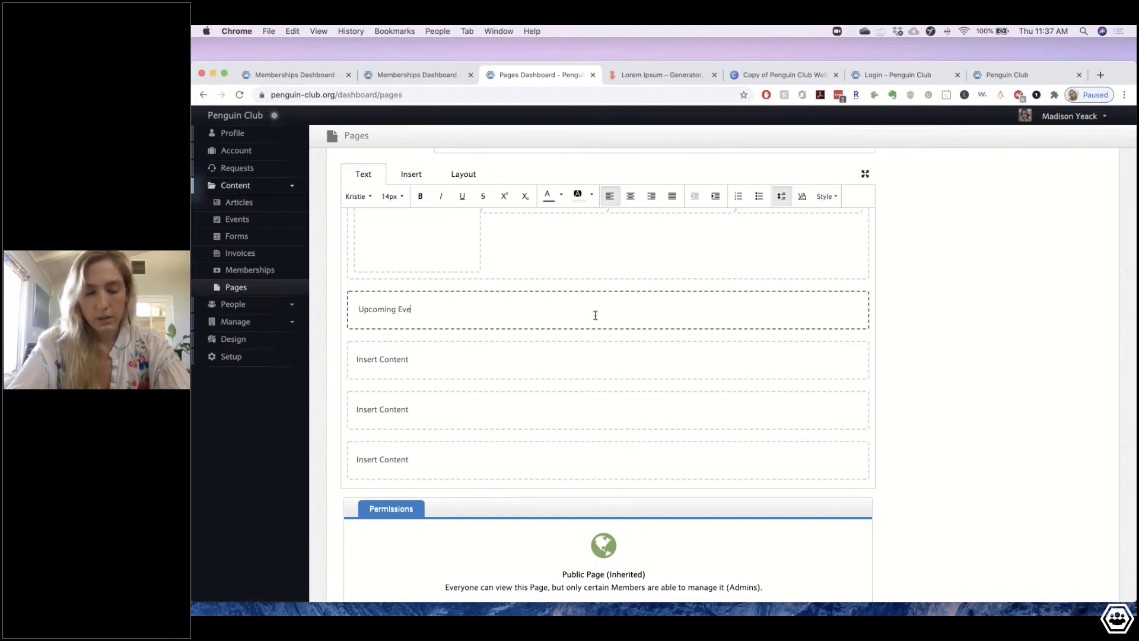
pyautogui.moveTo(422, 311); pyautogui.dragTo(358, 311)
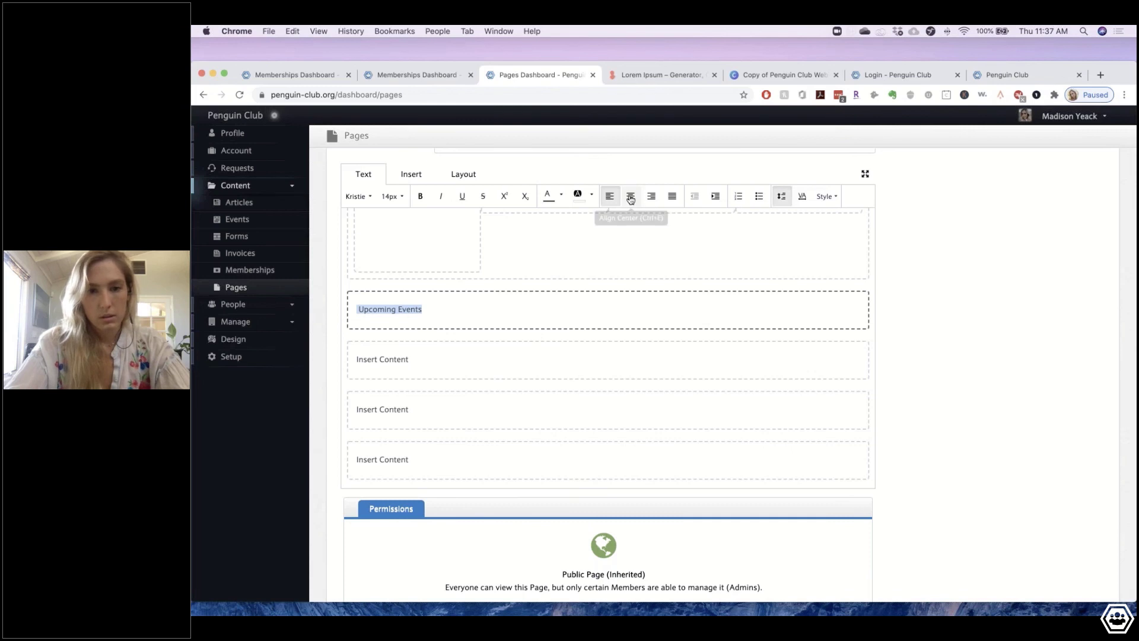
pyautogui.click(631, 196)
# - Insert two slices to the right of the placeholder slice directly below "Upcoming Events"
pyautogui.click(581, 361)
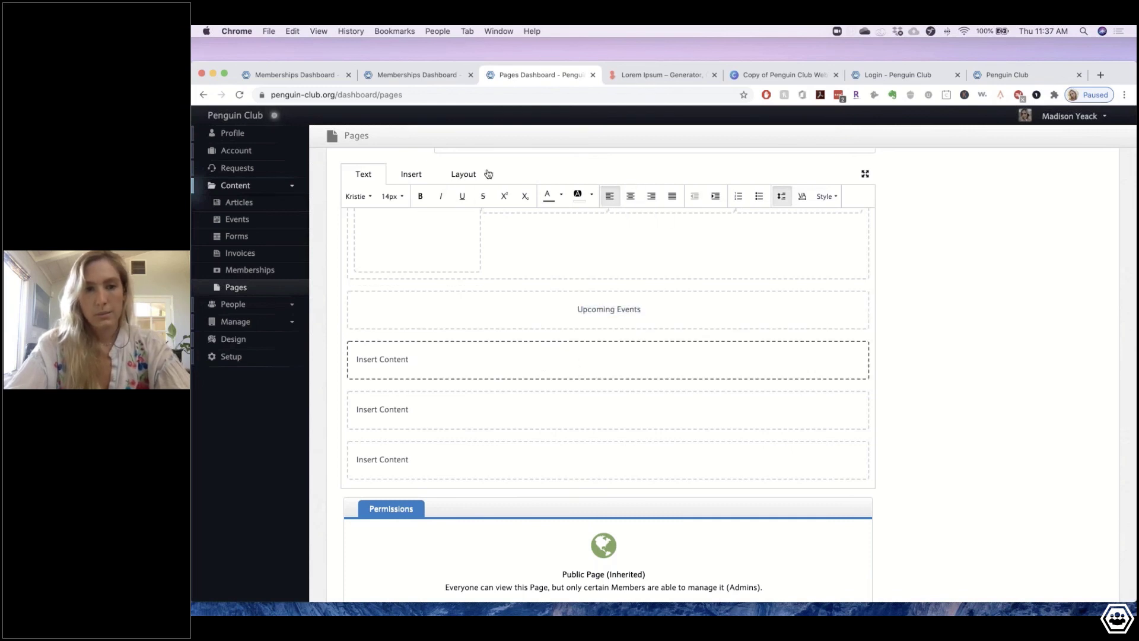
pyautogui.click(463, 174)
pyautogui.click(415, 196)
pyautogui.click(415, 196)
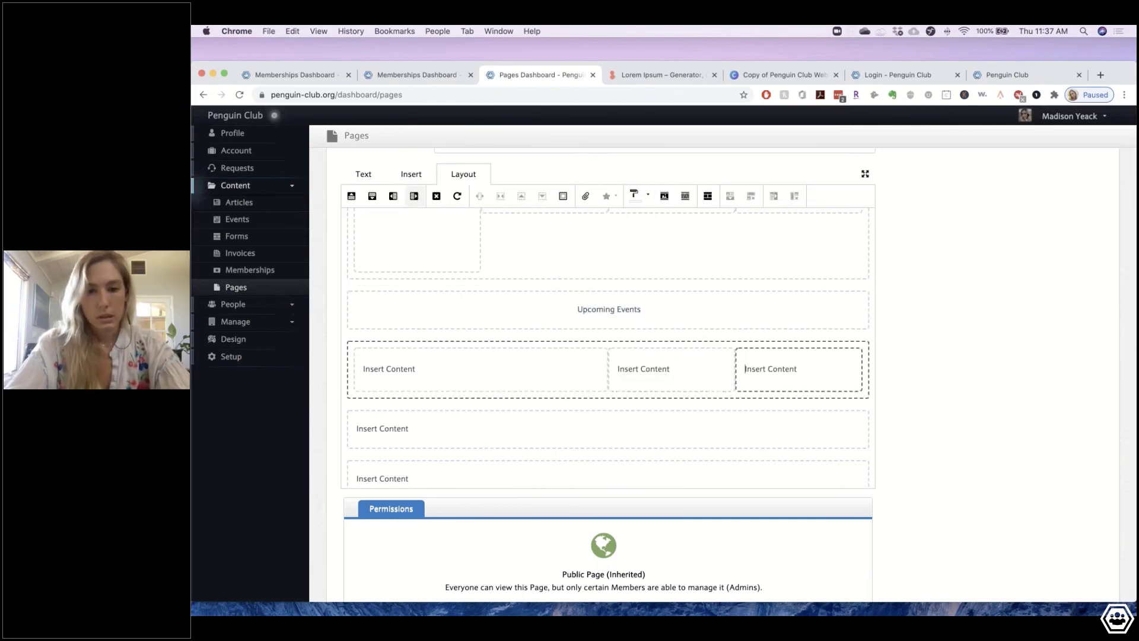
# - Narrow the first column and widen the last one below "Upcoming Events" so all three columns are equally wide
pyautogui.click(535, 376)
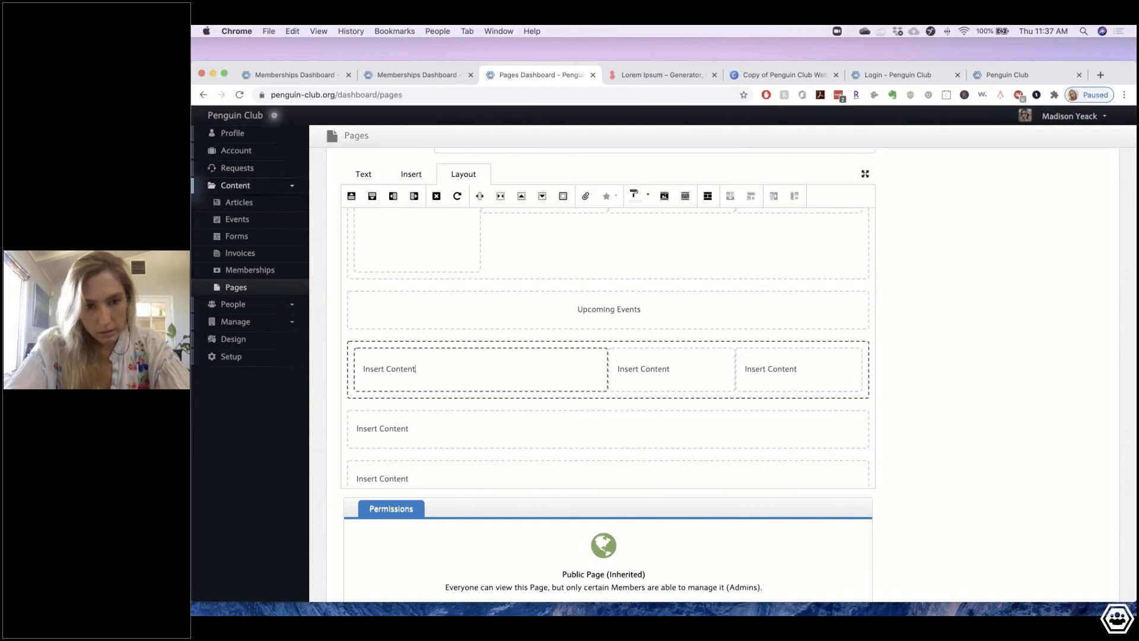
pyautogui.click(499, 197)
pyautogui.click(498, 197)
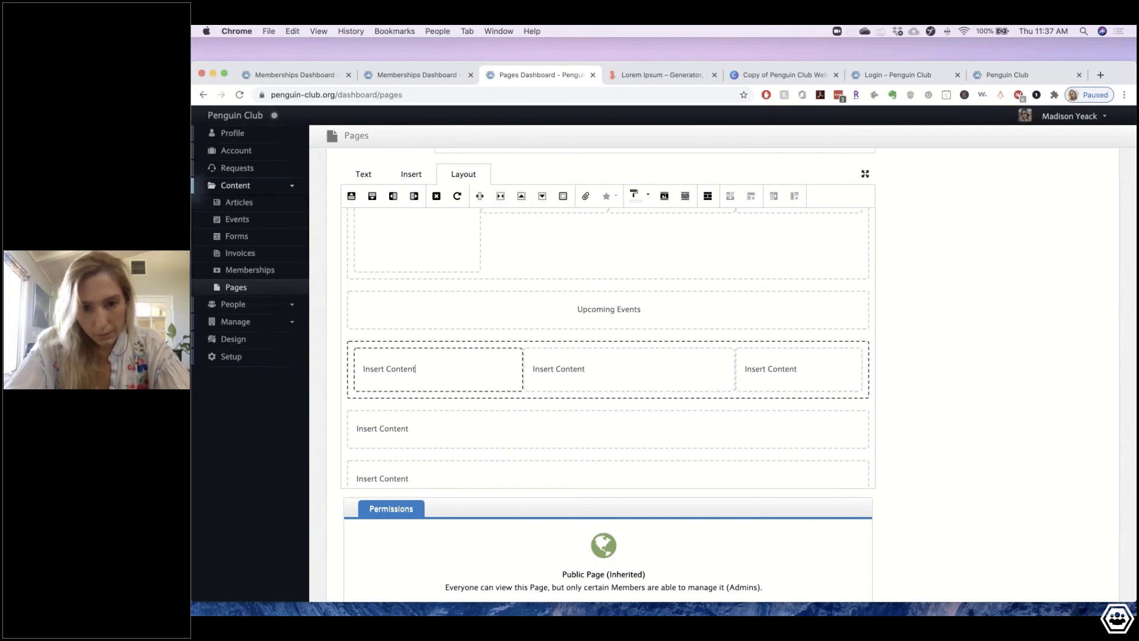
pyautogui.click(758, 371)
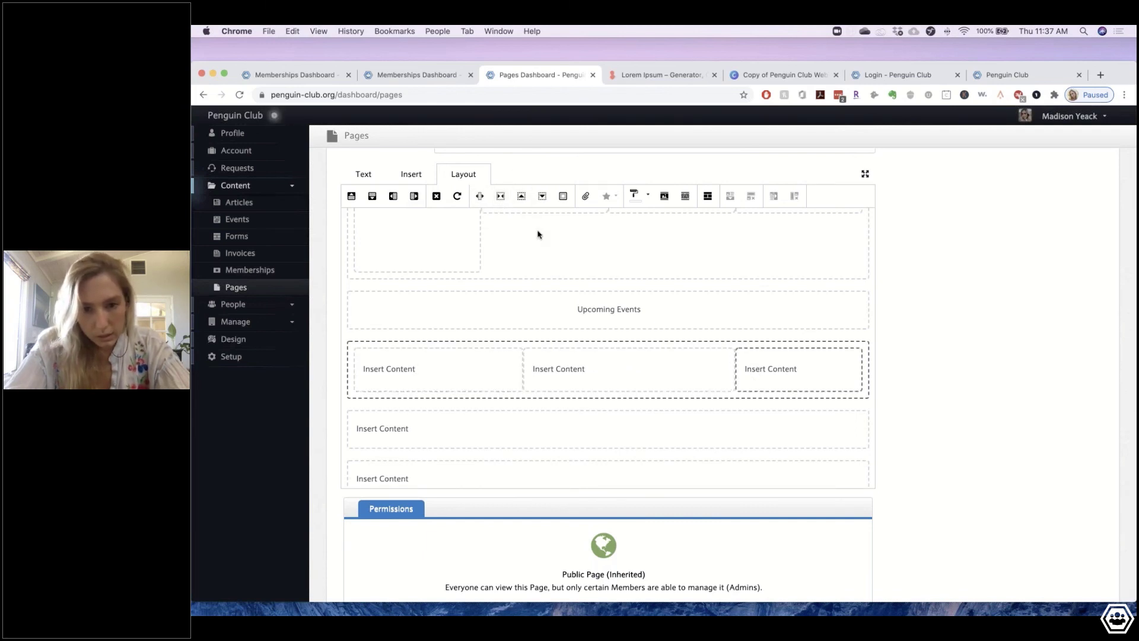
pyautogui.click(480, 196)
pyautogui.click(594, 371)
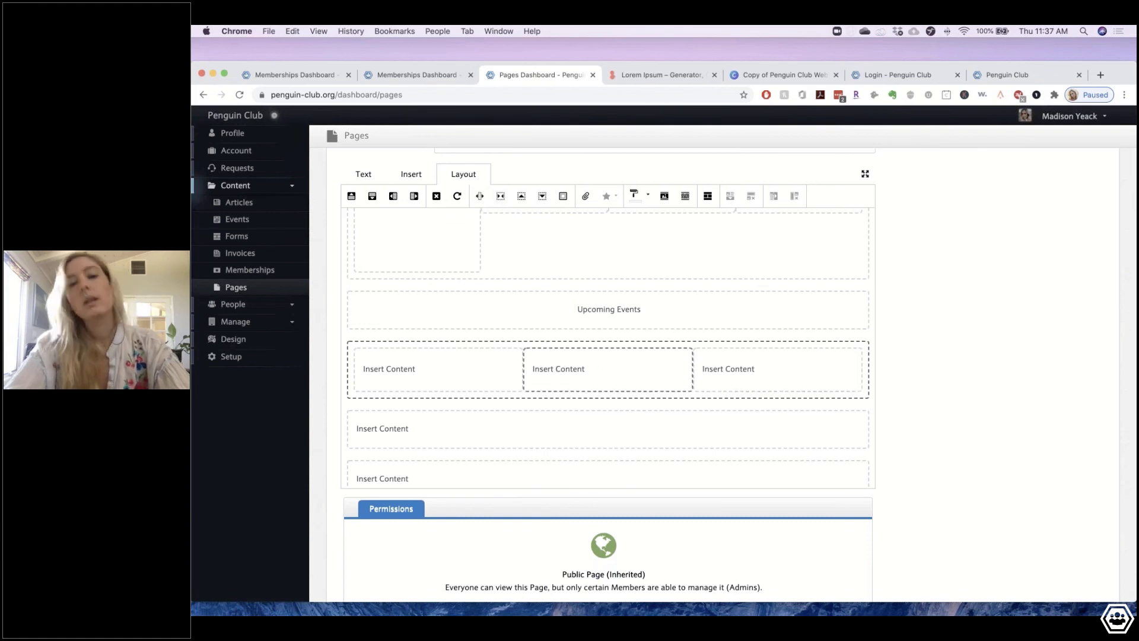
# - Clear the placeholder in the slice below the three event columns and delete surplus "Insert Content" slices beneath it
pyautogui.tripleClick(411, 430)
pyautogui.press('BackSpace')
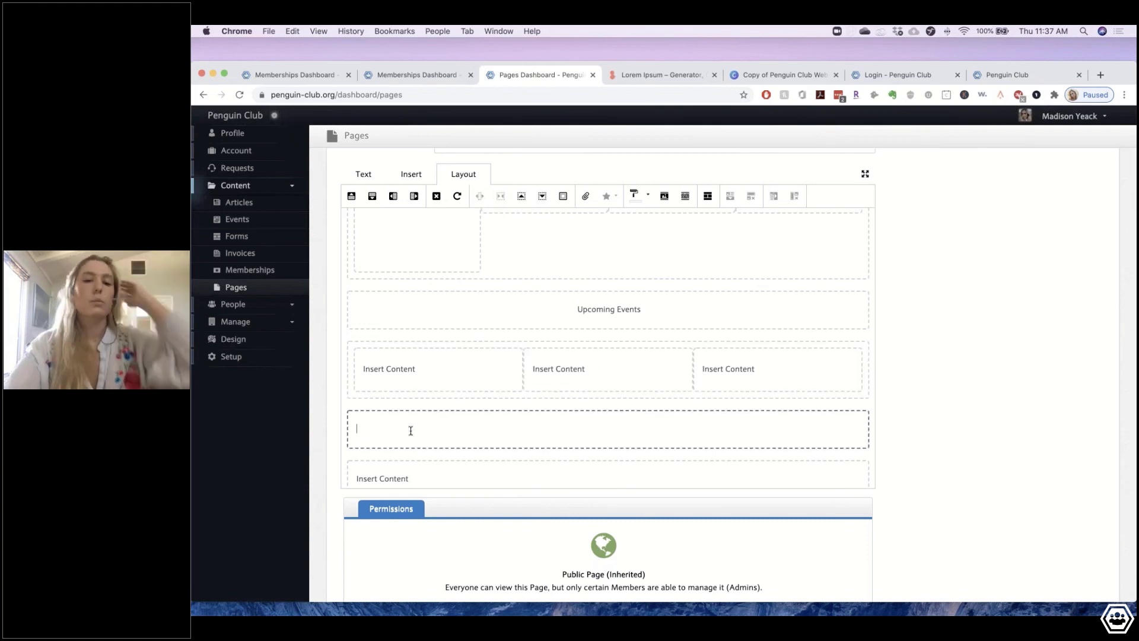
pyautogui.scroll(-3, 419, 432)
pyautogui.scroll(-1, 415, 407)
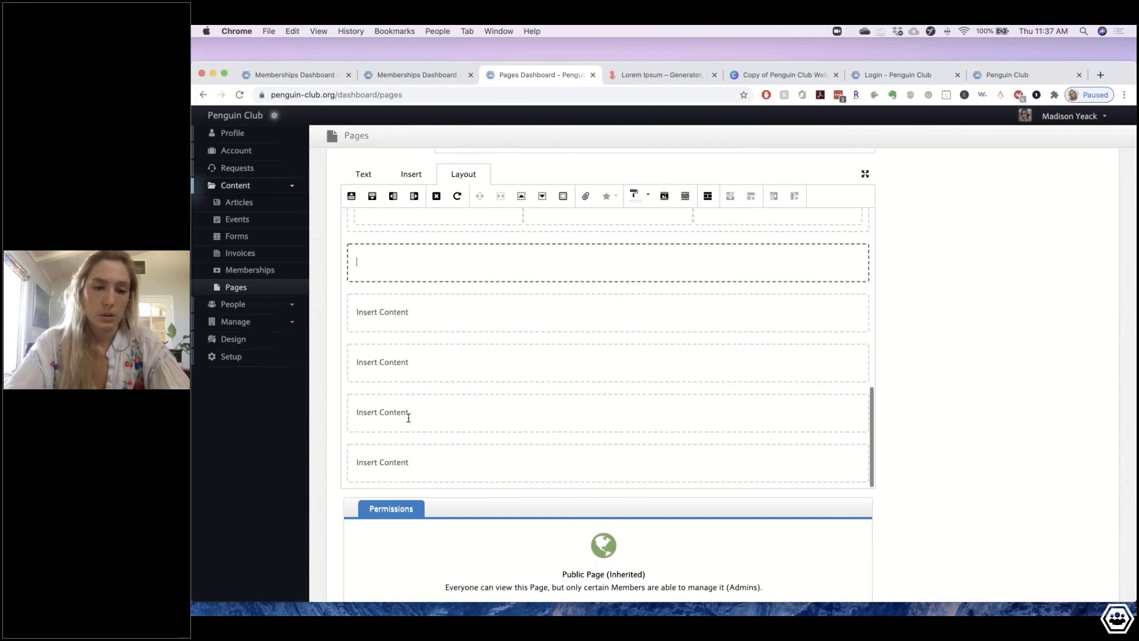
pyautogui.doubleClick(407, 415)
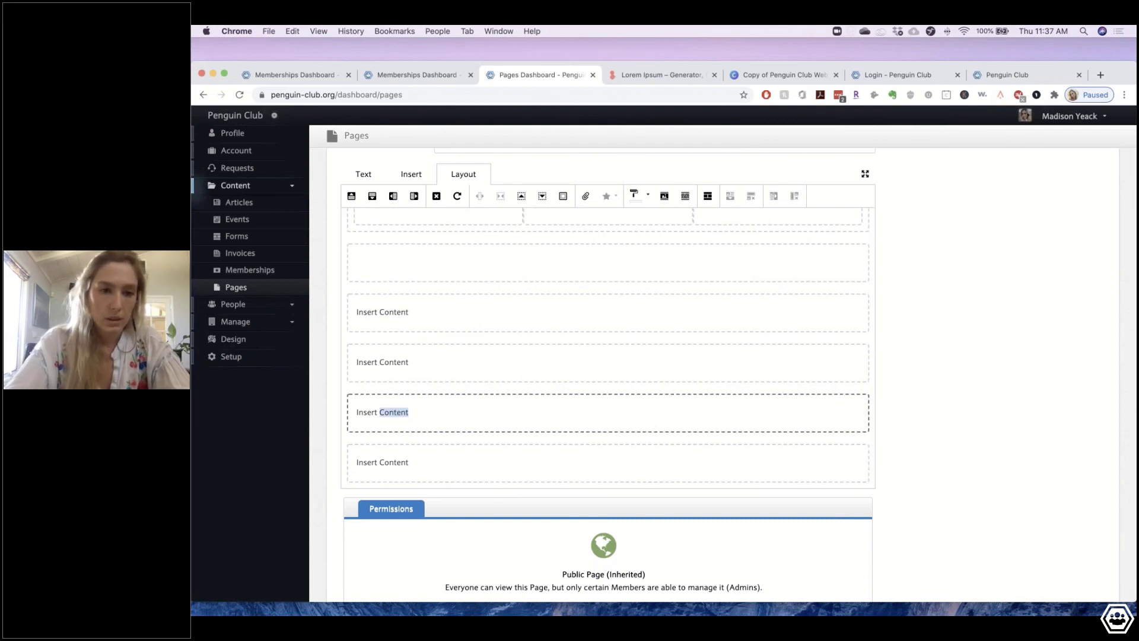
pyautogui.click(436, 198)
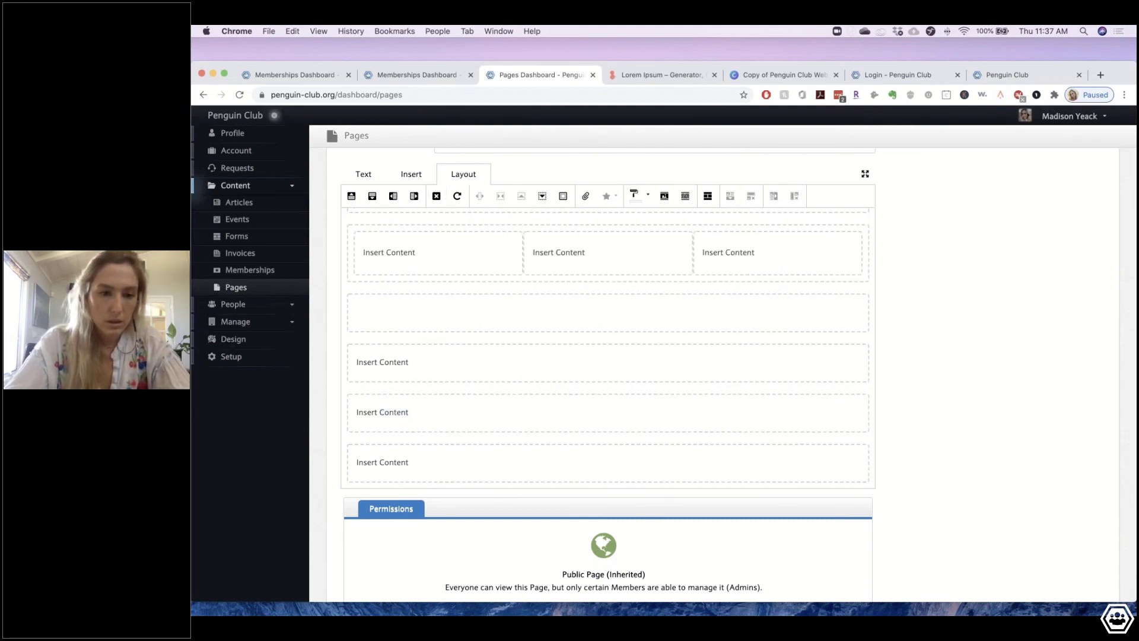
pyautogui.click(436, 196)
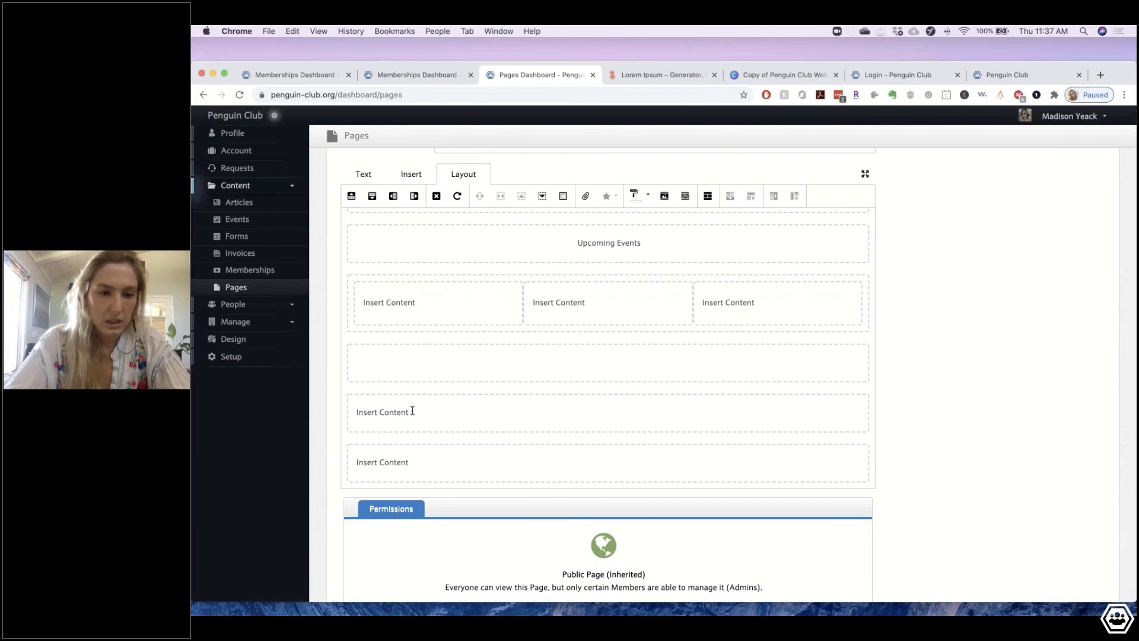
pyautogui.click(436, 196)
pyautogui.scroll(10, 442, 399)
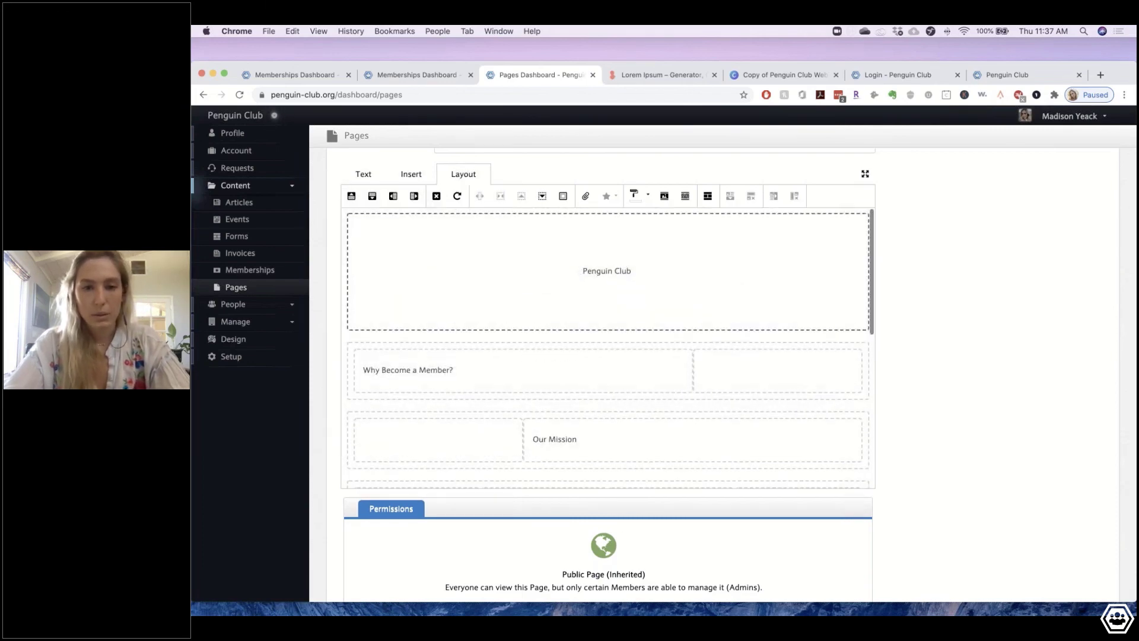
pyautogui.scroll(-5, 518, 437)
pyautogui.scroll(5, 517, 438)
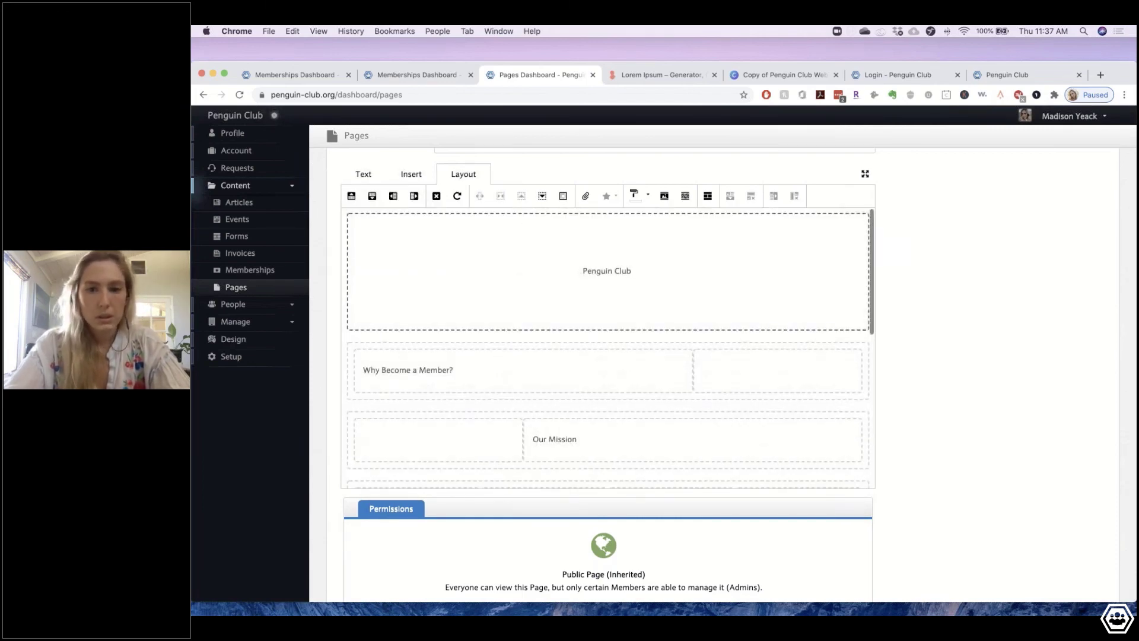
pyautogui.click(569, 368)
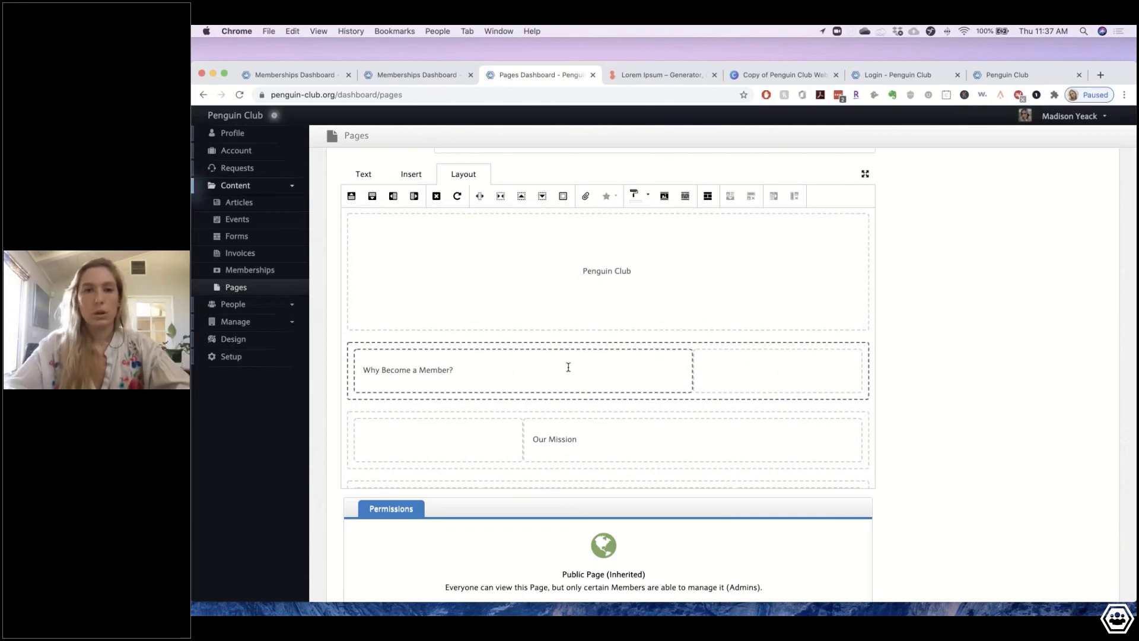
pyautogui.click(635, 302)
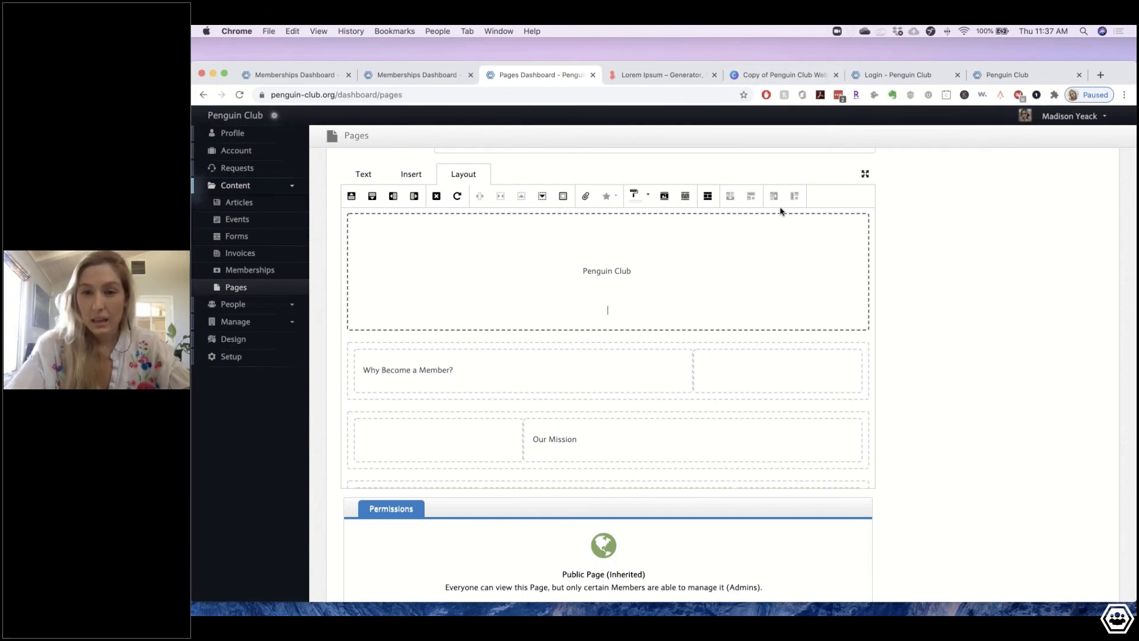
# - Switch to Canva and view the Copy of Penguin Club Webinar design in full screen and as a page overview
pyautogui.click(757, 76)
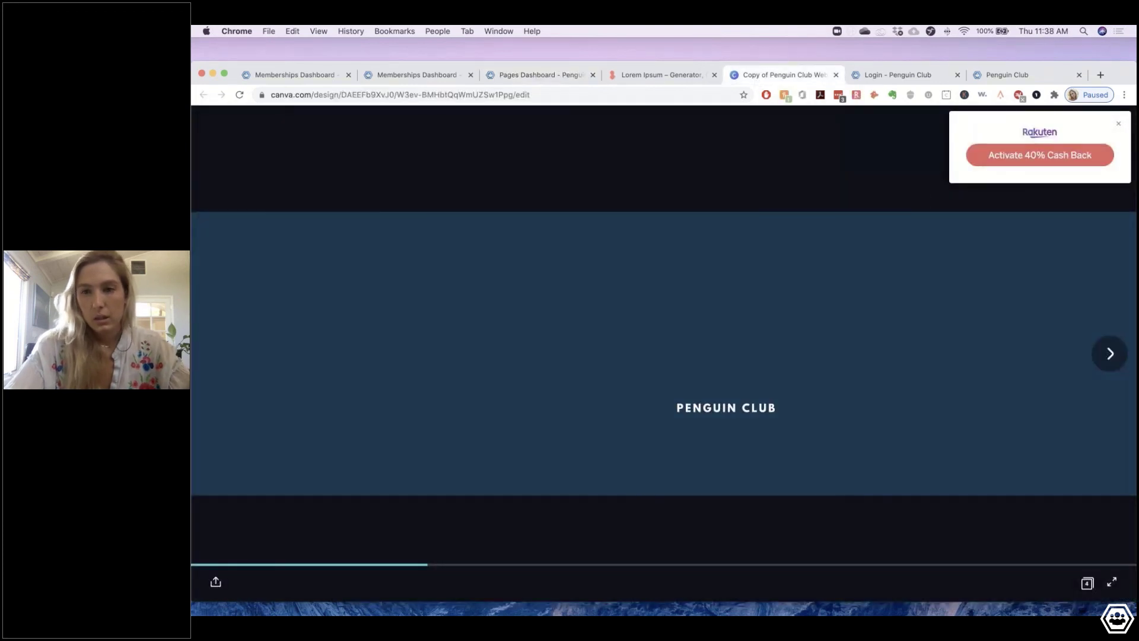
pyautogui.click(1118, 123)
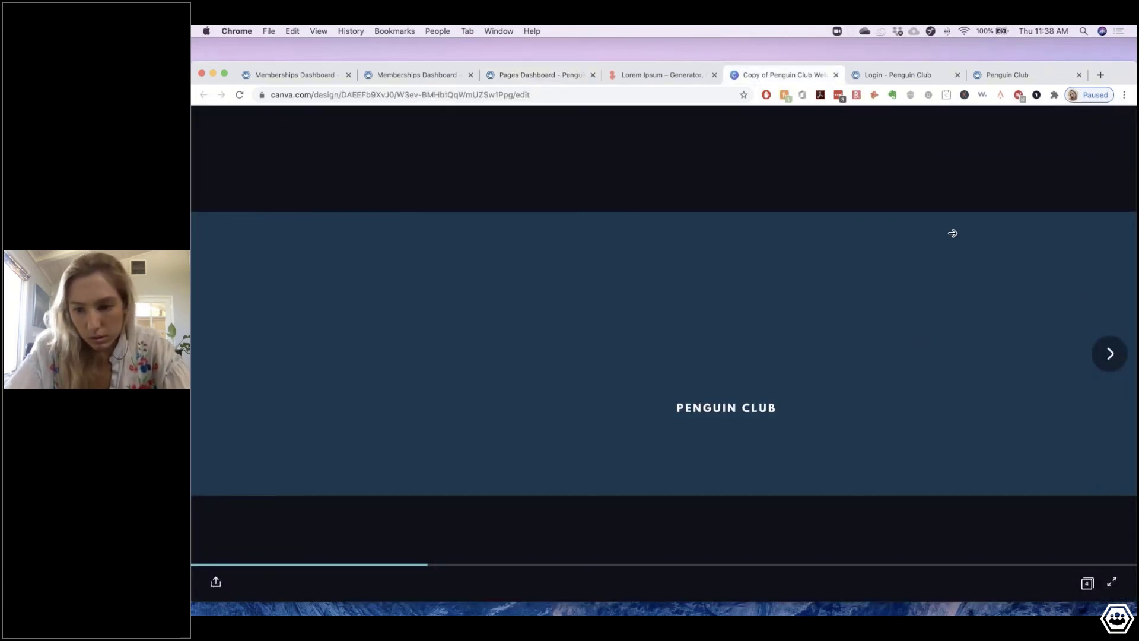
pyautogui.click(1111, 581)
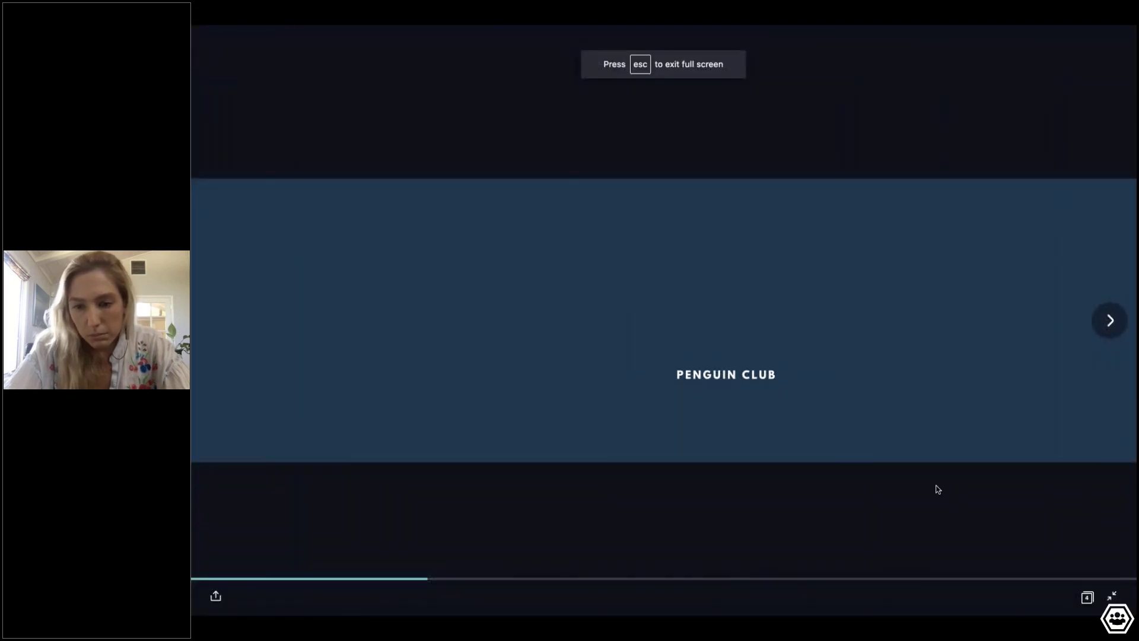
pyautogui.click(1112, 595)
pyautogui.click(1088, 585)
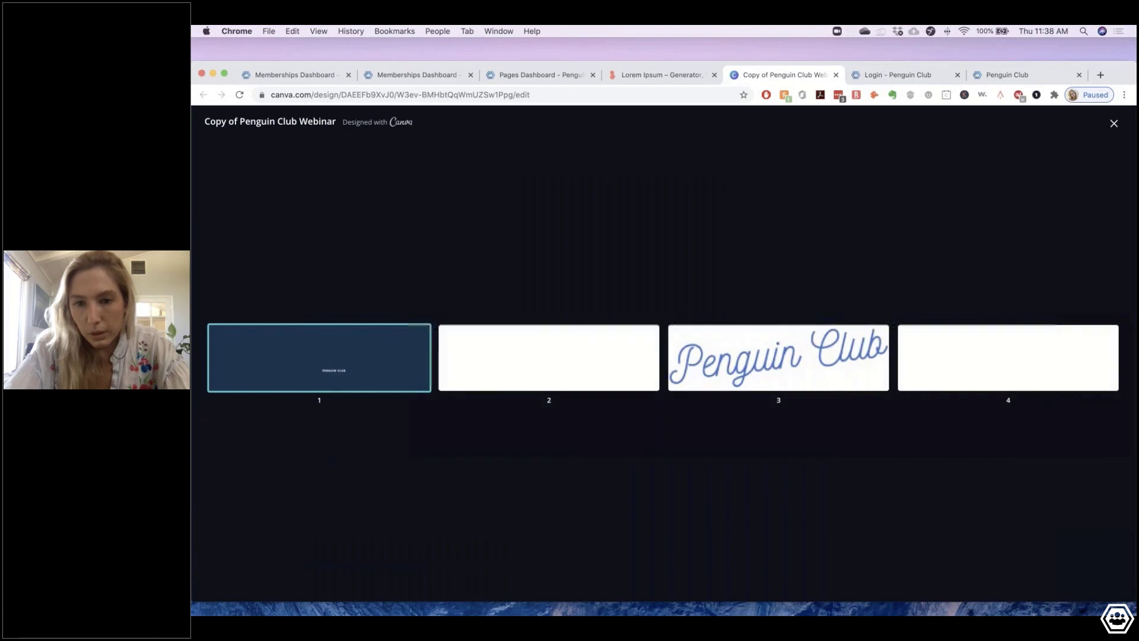
pyautogui.click(1114, 126)
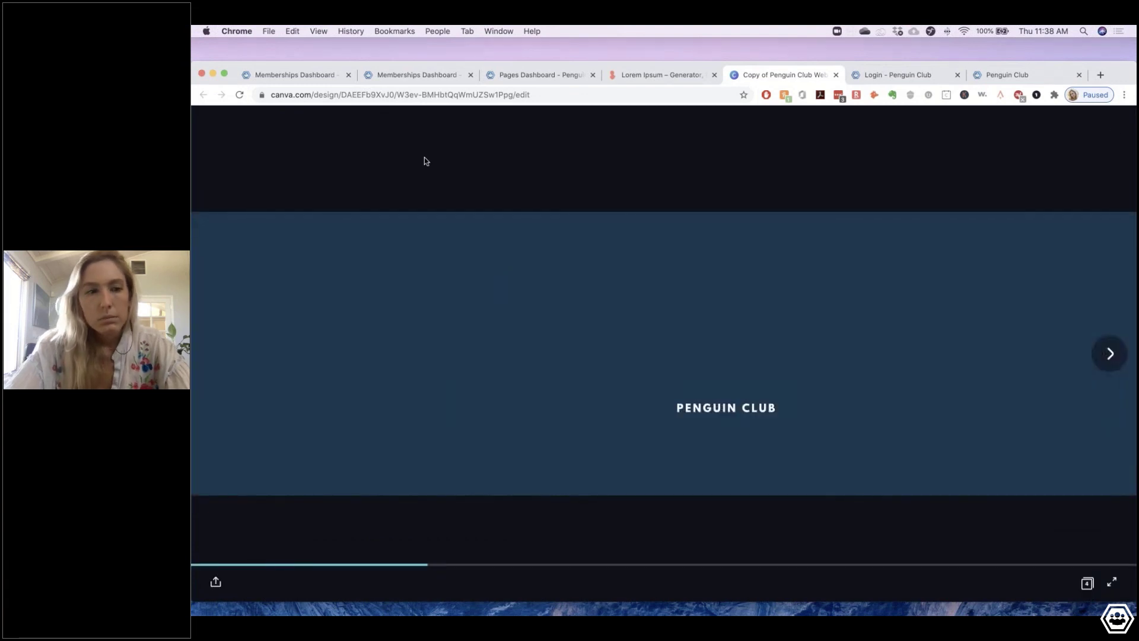
# - Try to open canva.com/design/ by removing the design identifier from the Canva page address
pyautogui.click(343, 94)
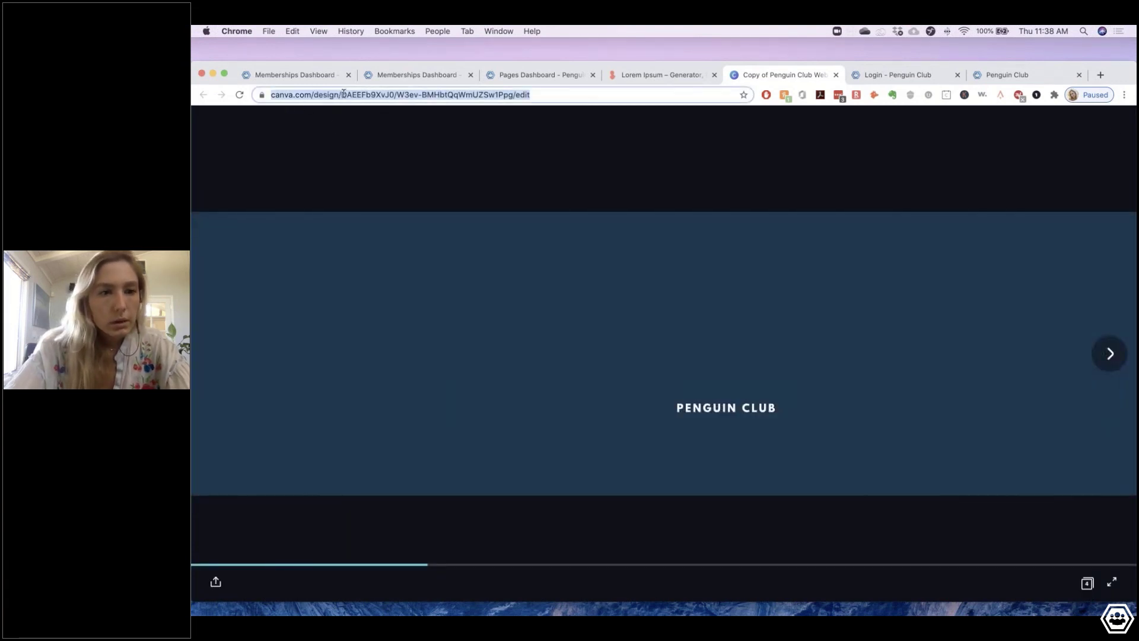
pyautogui.moveTo(343, 95); pyautogui.dragTo(389, 94)
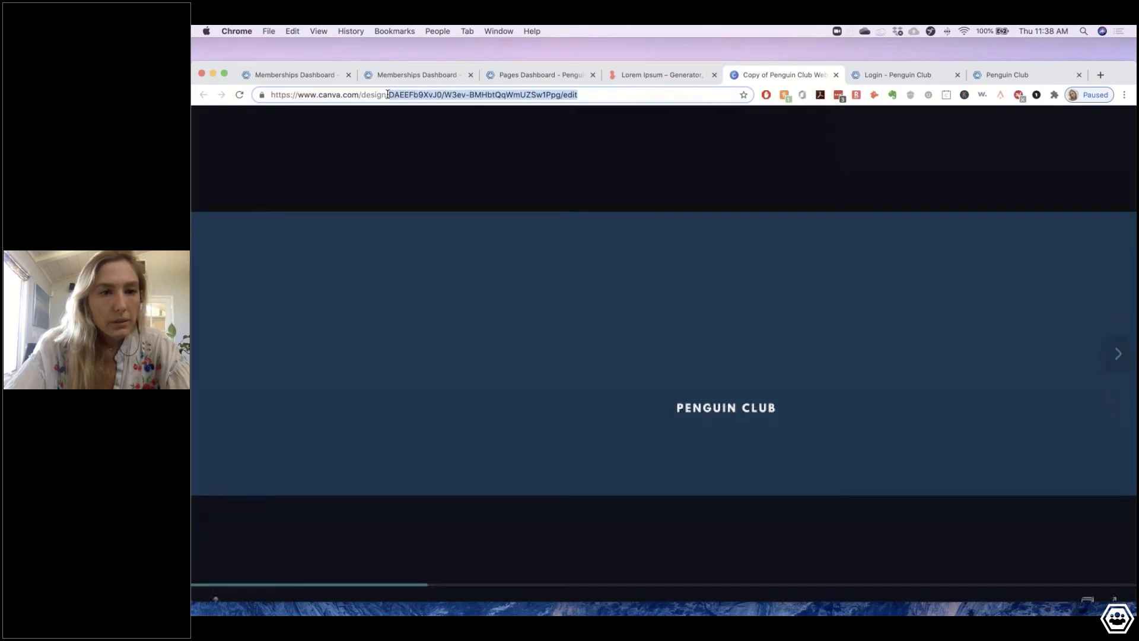
pyautogui.press('BackSpace')
pyautogui.press('Return')
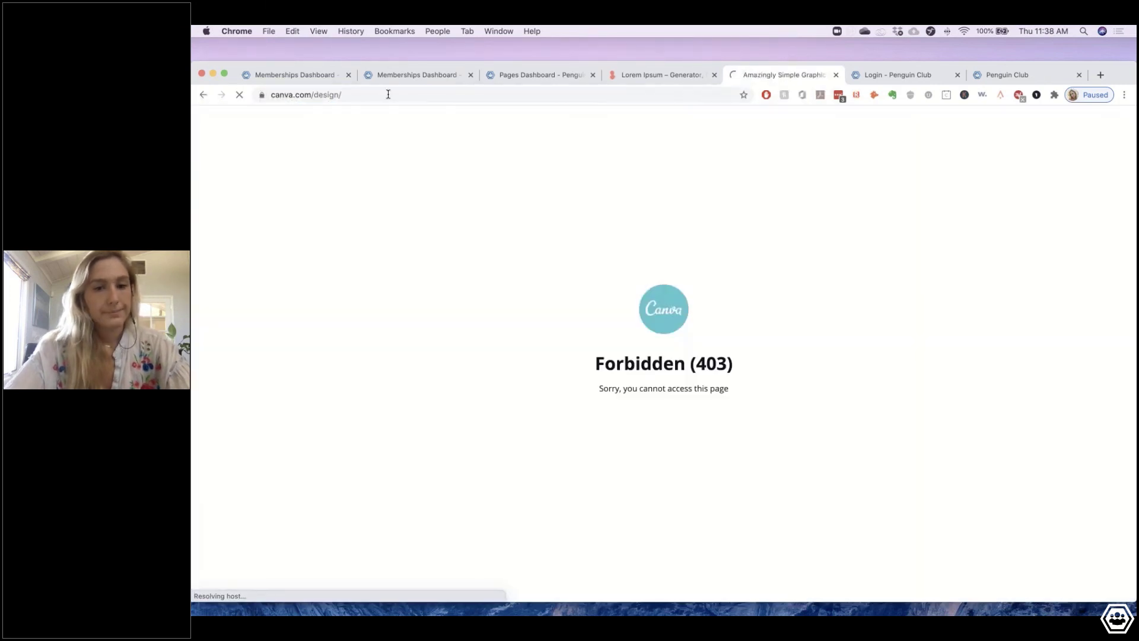
# - Shorten the address to canva.com and load the Canva home page
pyautogui.click(379, 95)
pyautogui.click(379, 94)
pyautogui.press('BackSpace')
pyautogui.press('BackSpace')
pyautogui.press('BackSpace')
pyautogui.press('BackSpace')
pyautogui.press('BackSpace')
pyautogui.press('BackSpace')
pyautogui.press('BackSpace')
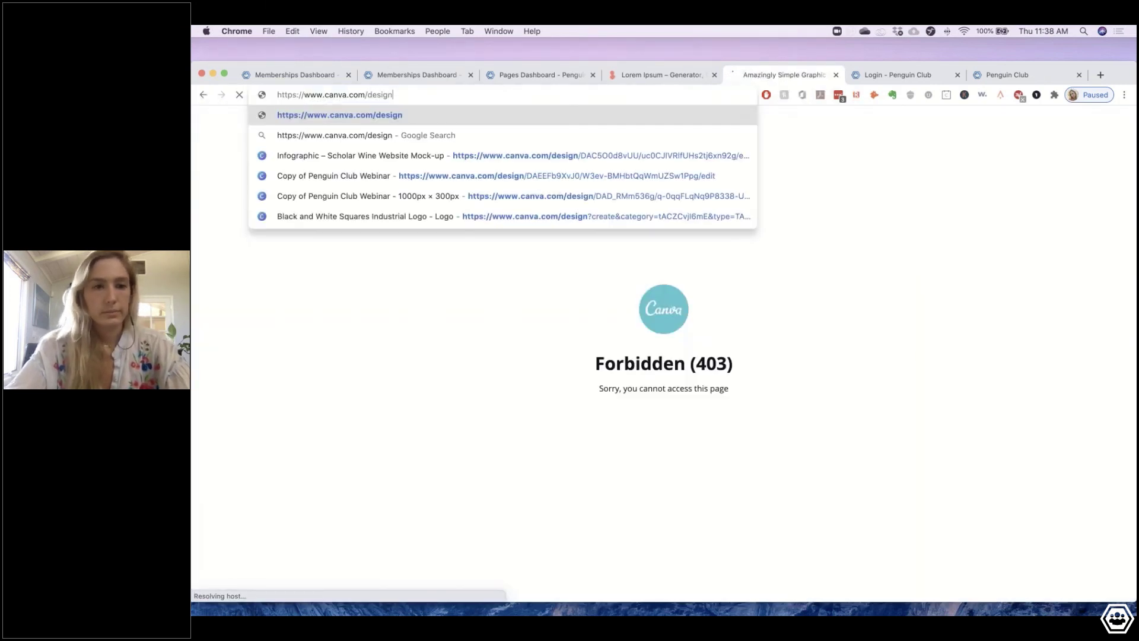
pyautogui.press('Return')
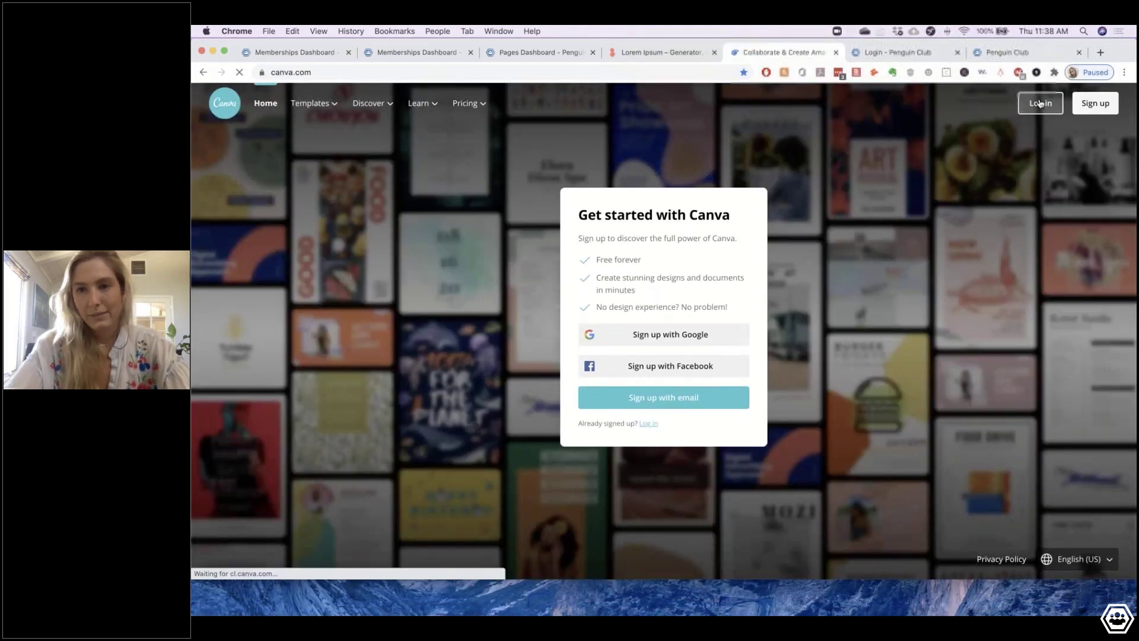
# - Log in to Canva with the account e-mail and password, filling in the stored login from the password manager
pyautogui.click(1039, 104)
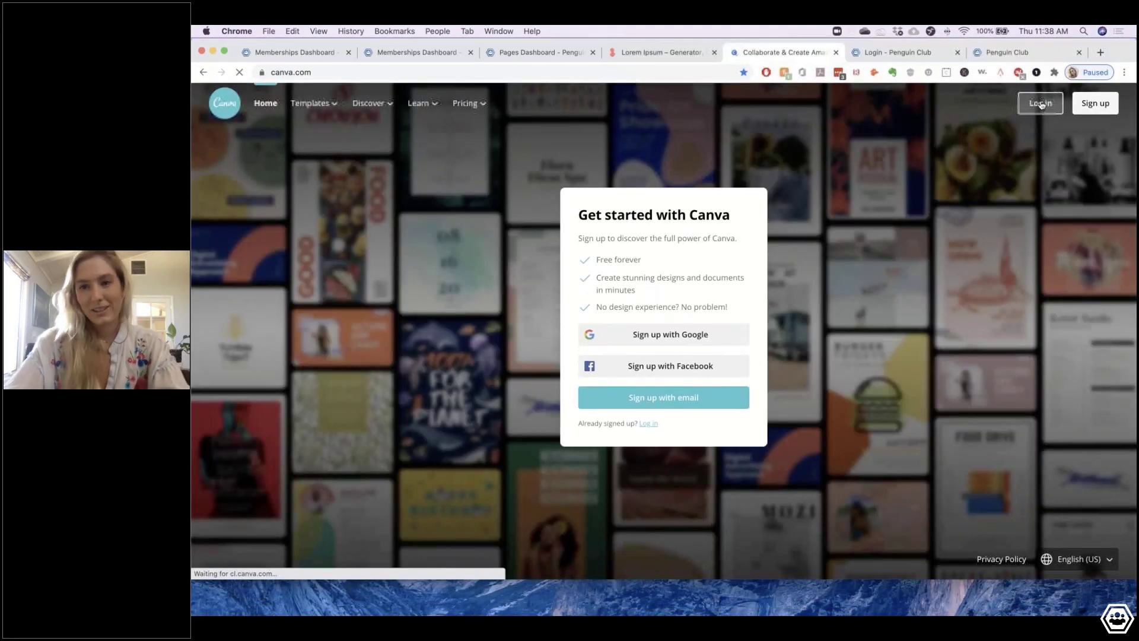
pyautogui.click(838, 72)
pyautogui.click(838, 73)
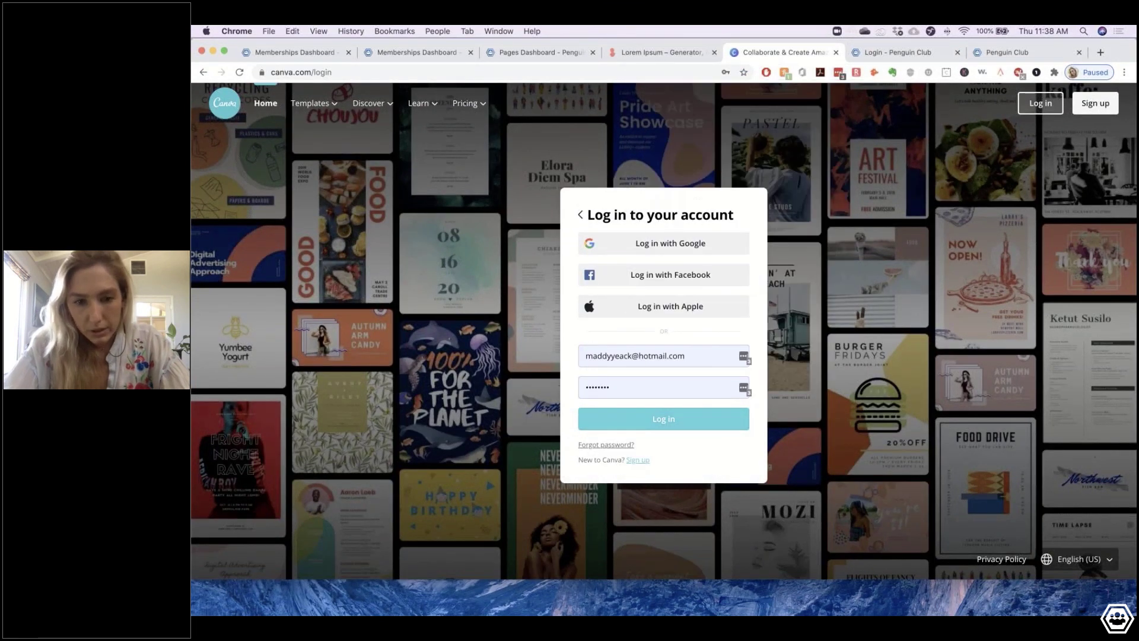
pyautogui.click(652, 421)
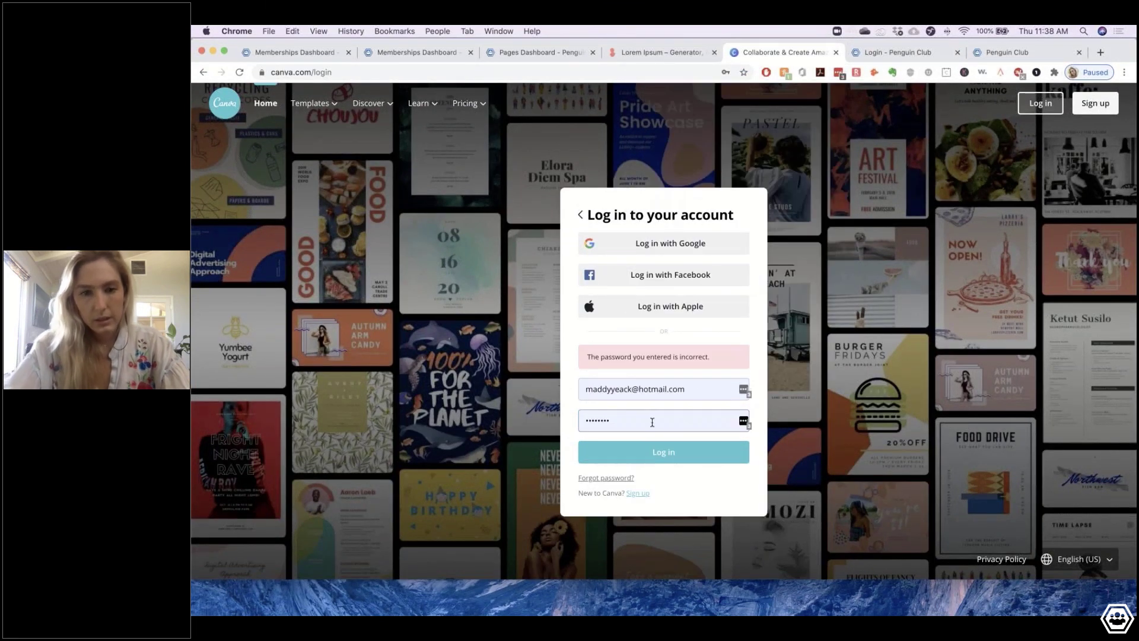
pyautogui.click(838, 72)
pyautogui.click(695, 127)
pyautogui.click(653, 452)
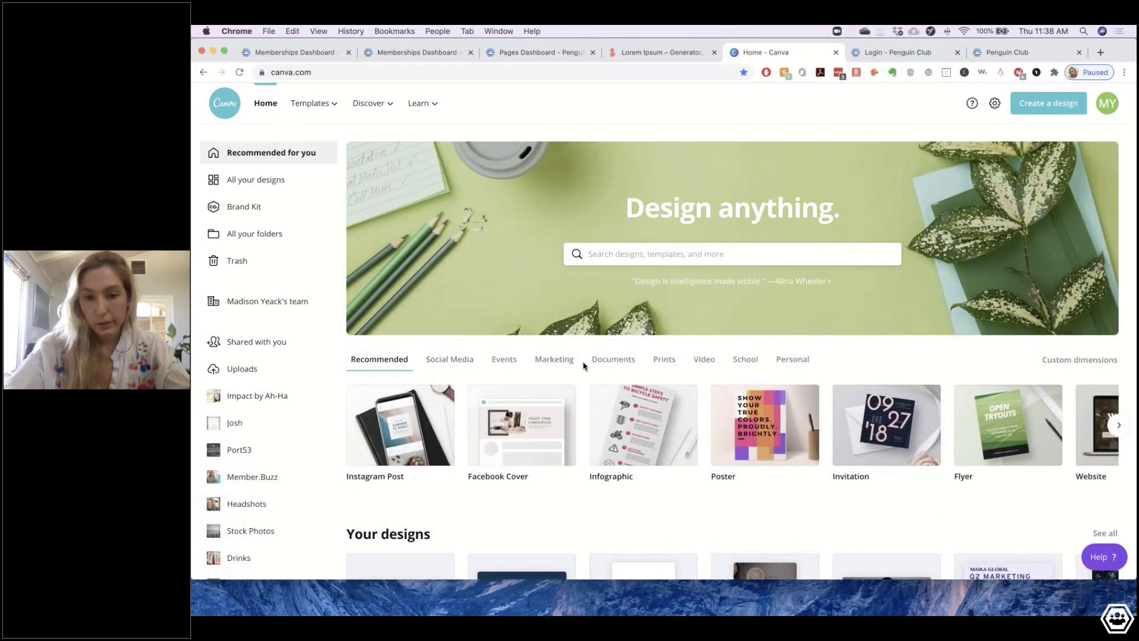
# - Create a new blank flyer design from the recommended design types on the Canva home page
pyautogui.scroll(-2, 585, 363)
pyautogui.scroll(-3, 584, 379)
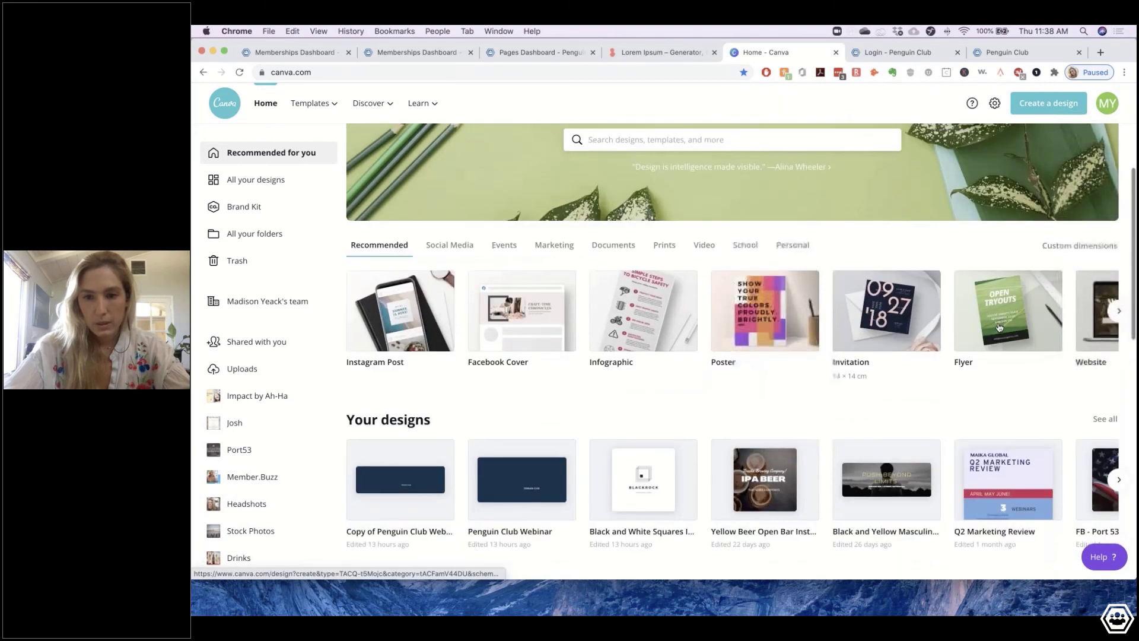
pyautogui.click(401, 481)
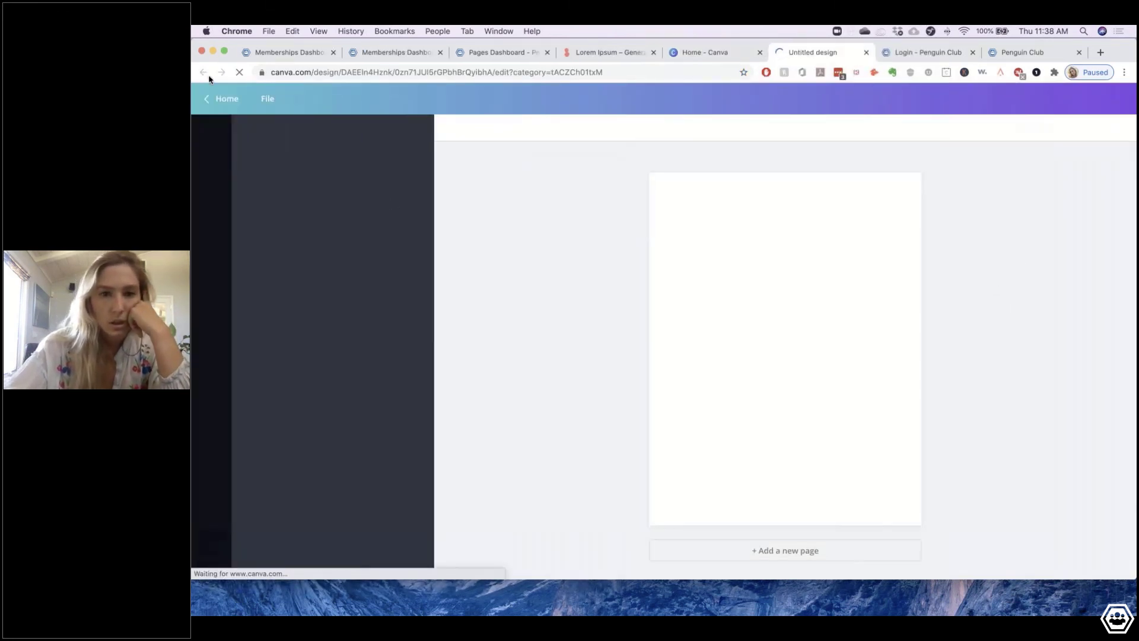
# - Return to the Canva home page and open the Black and White Squares Industrial Logo design
pyautogui.click(711, 55)
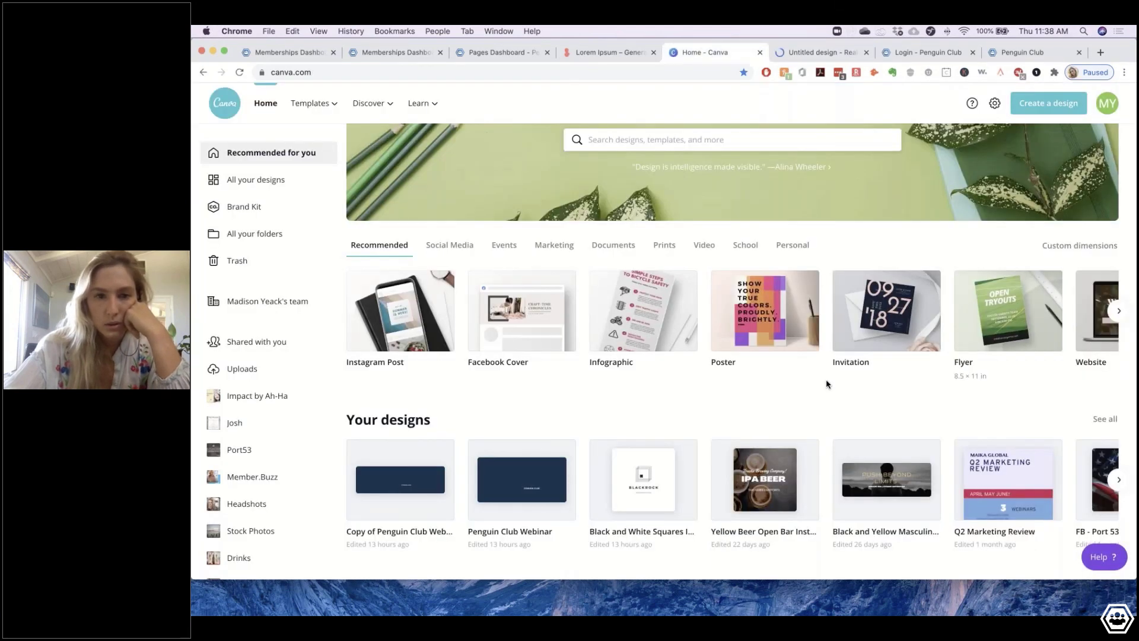
pyautogui.scroll(-5, 473, 344)
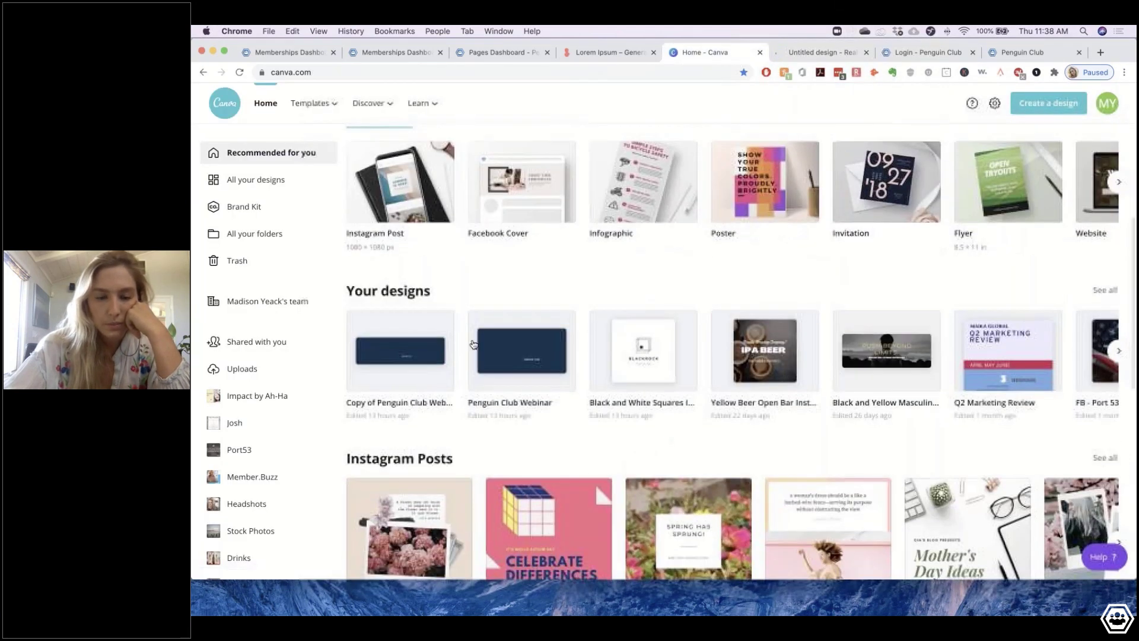
pyautogui.click(473, 344)
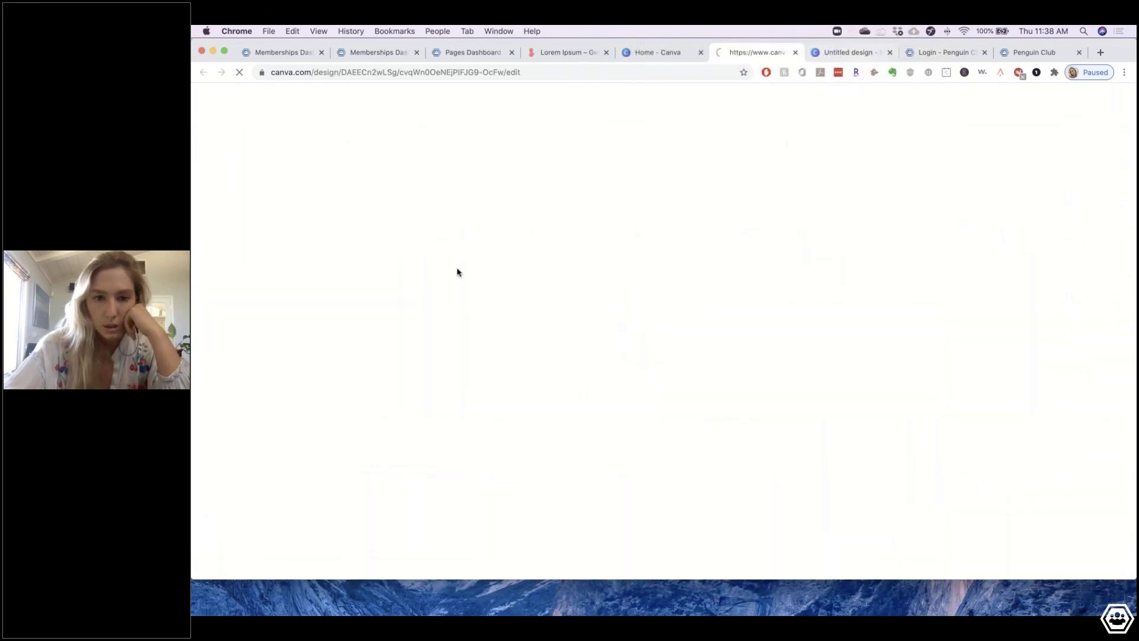
# - Browse the template categories in the untitled flyer design and apply the grey "Child Friendly" real estate flyer template
pyautogui.hotkey('ctrl', 'Tab')
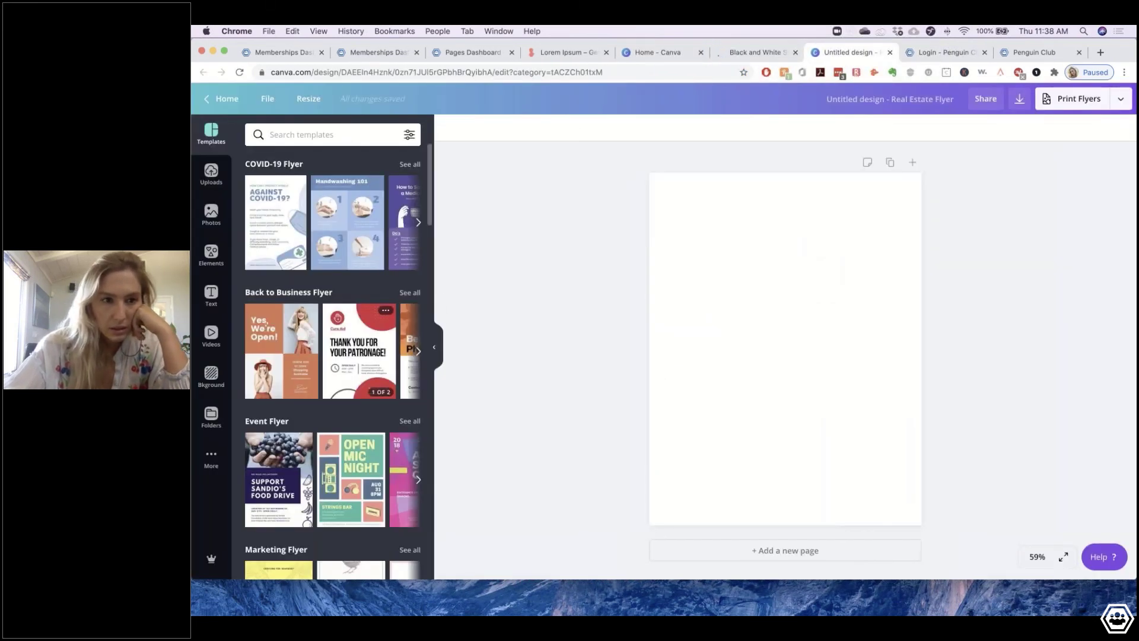
pyautogui.scroll(-3, 332, 356)
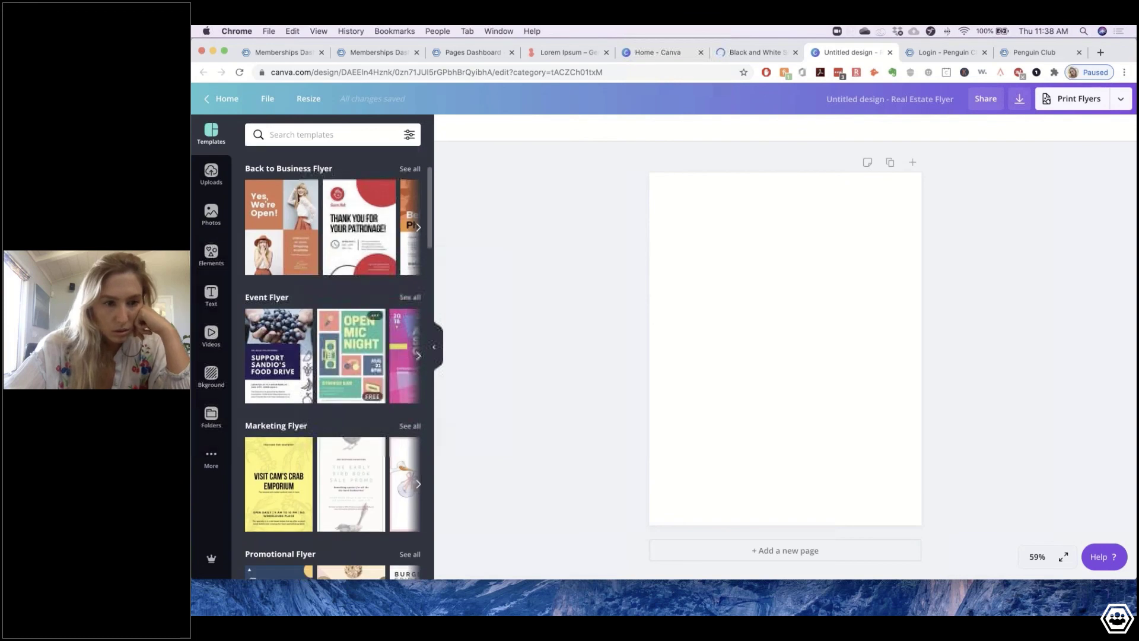
pyautogui.hscroll(2, 332, 368)
pyautogui.scroll(-5, 339, 415)
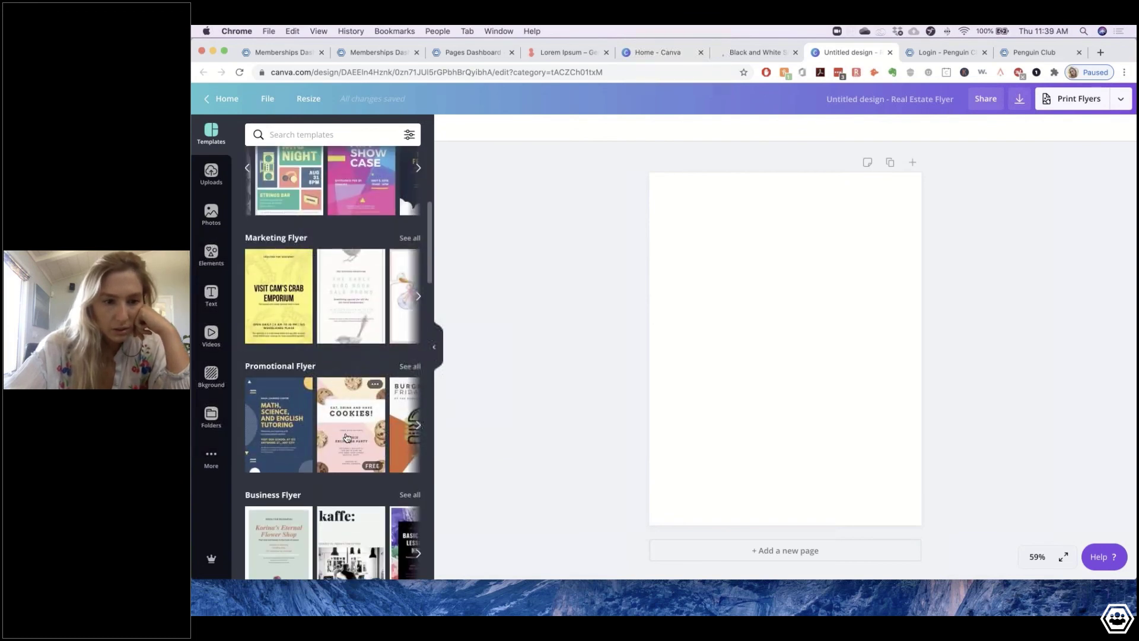
pyautogui.scroll(-5, 348, 437)
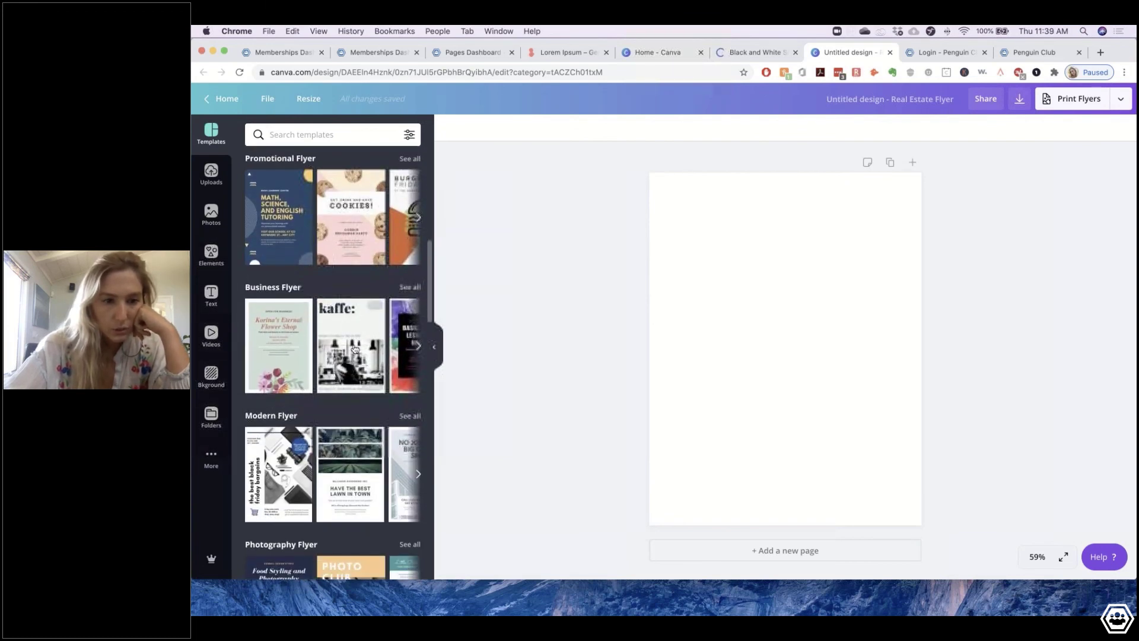
pyautogui.scroll(-9, 355, 349)
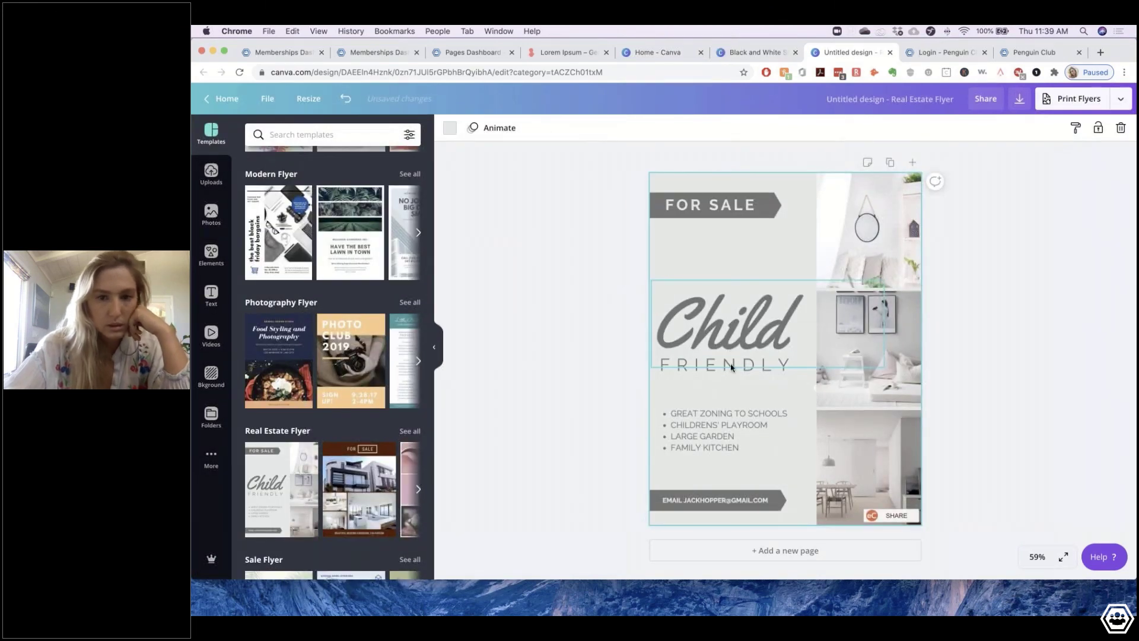
pyautogui.scroll(-5, 403, 335)
pyautogui.scroll(-3, 402, 333)
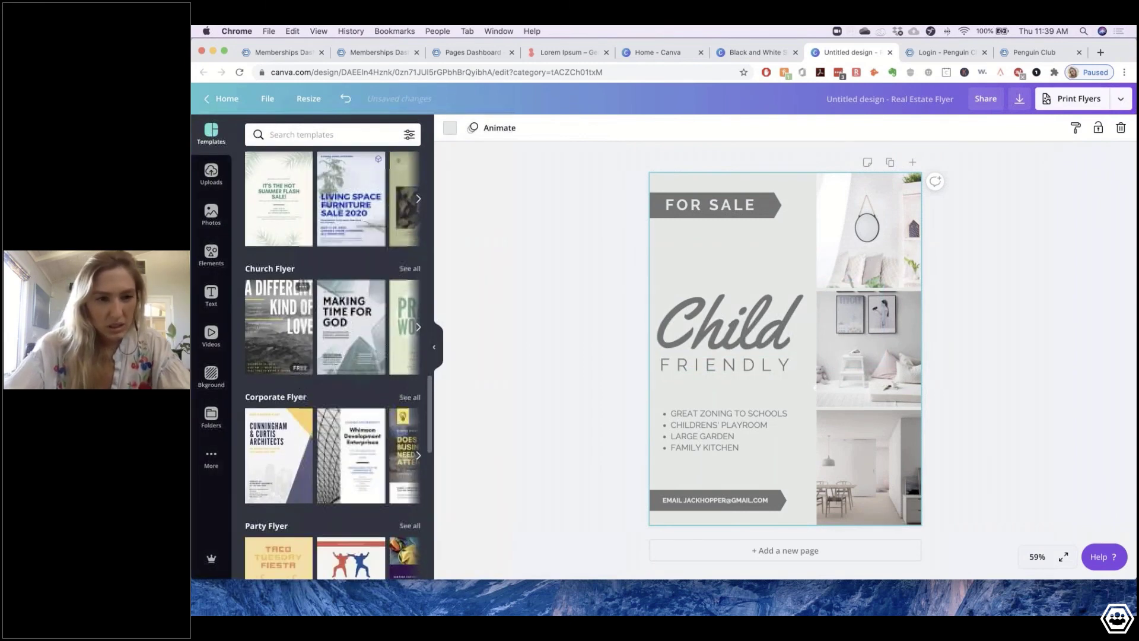
# - Duplicate the flyer page twice and apply the two Blue Furniture Sale Promotional Flyer pages to pages 2 and 3
pyautogui.click(886, 168)
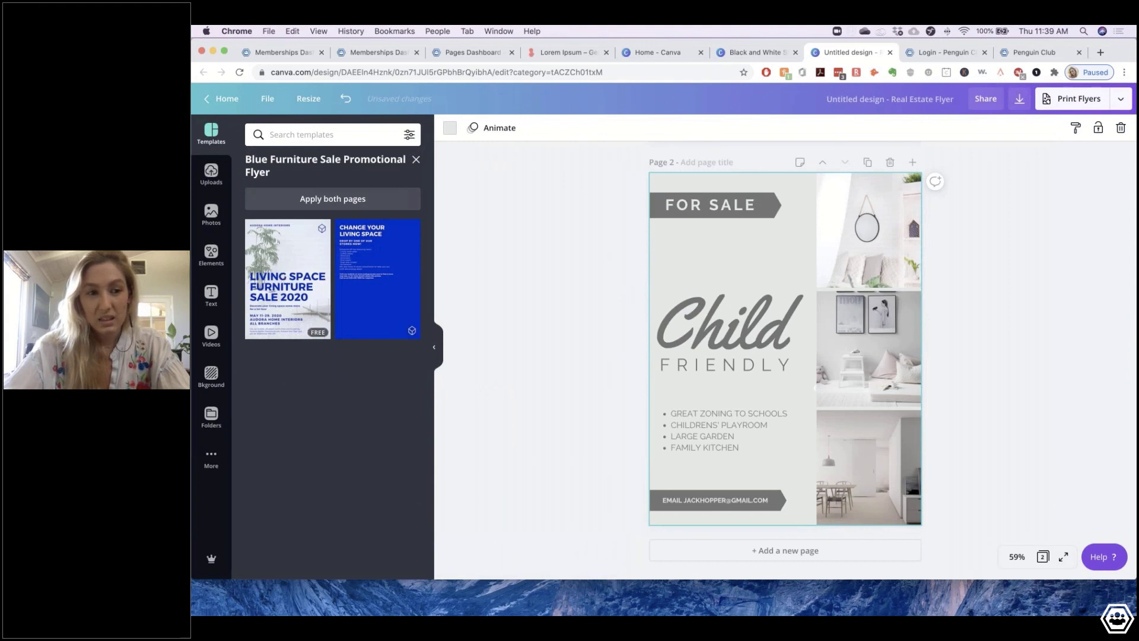
pyautogui.click(284, 278)
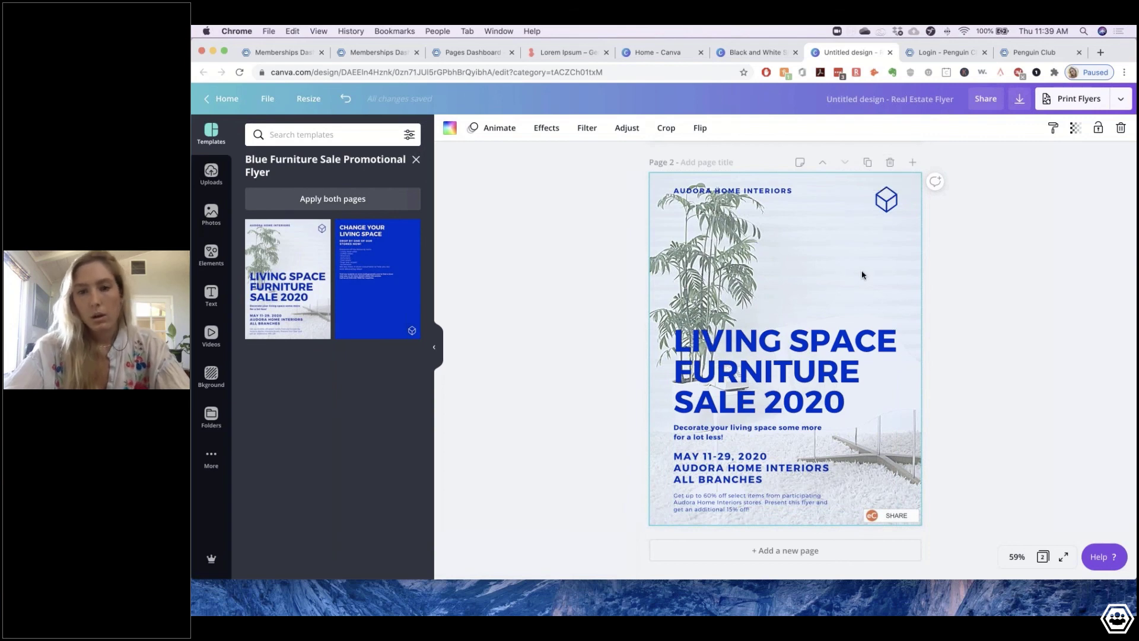
pyautogui.click(771, 350)
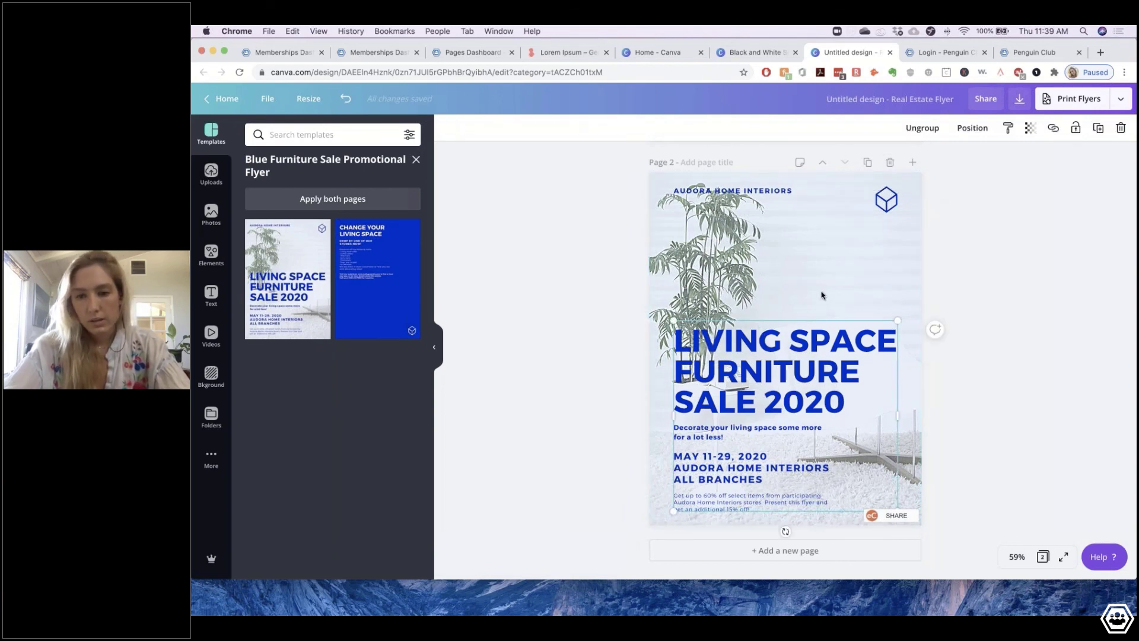
pyautogui.click(868, 162)
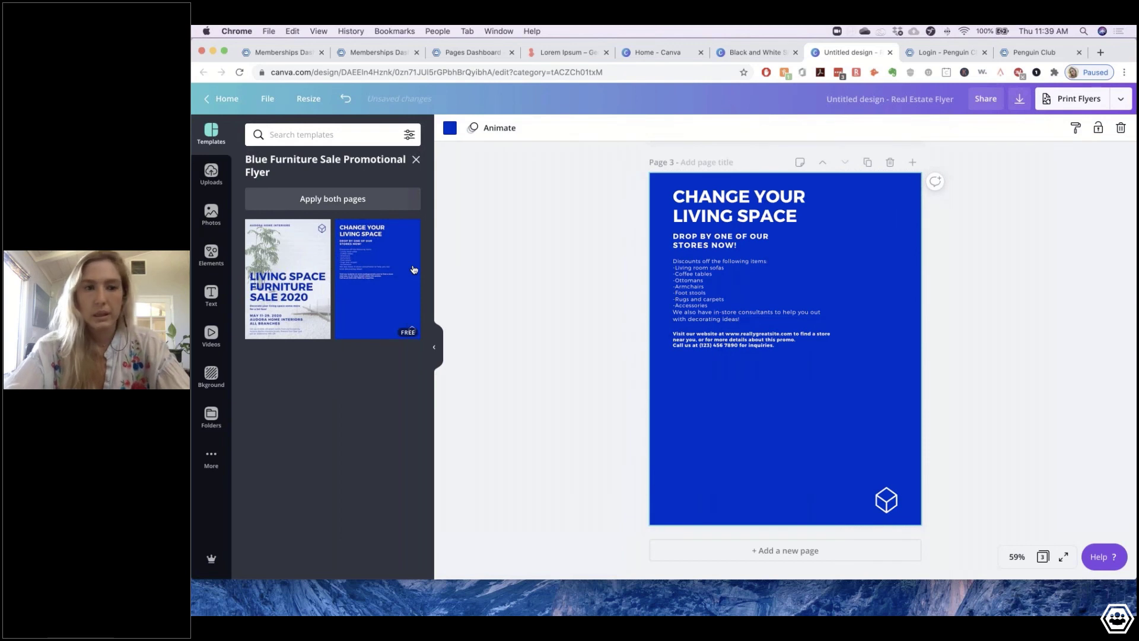
# - Close the flyer design and look through the pages of the Black and White Squares Industrial Logo design
pyautogui.click(889, 54)
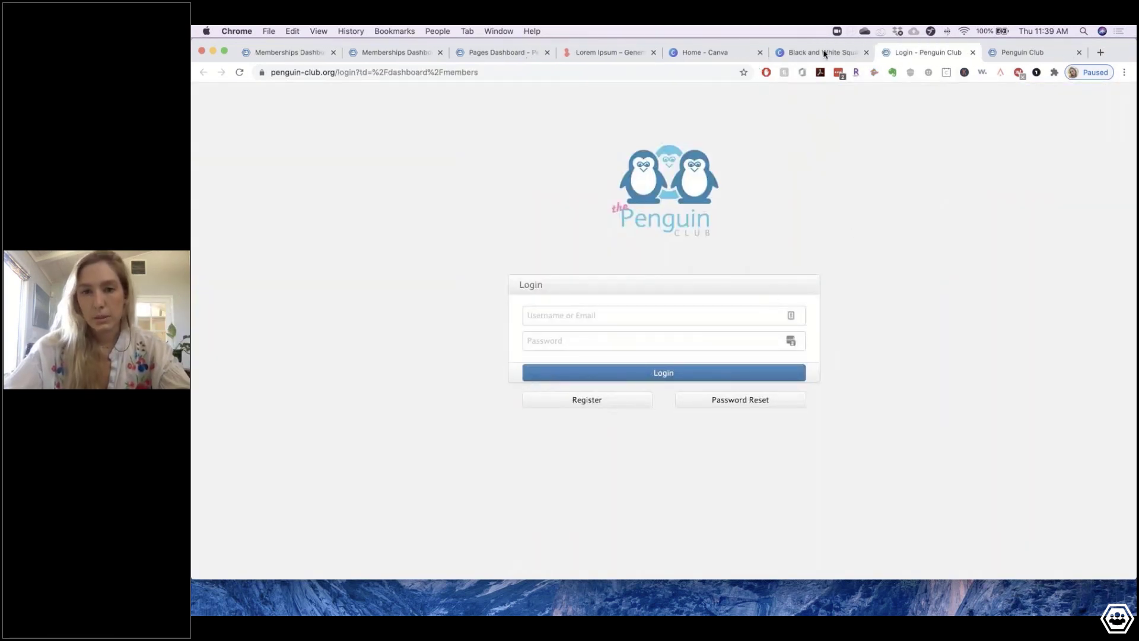
pyautogui.click(837, 53)
pyautogui.scroll(-3, 654, 285)
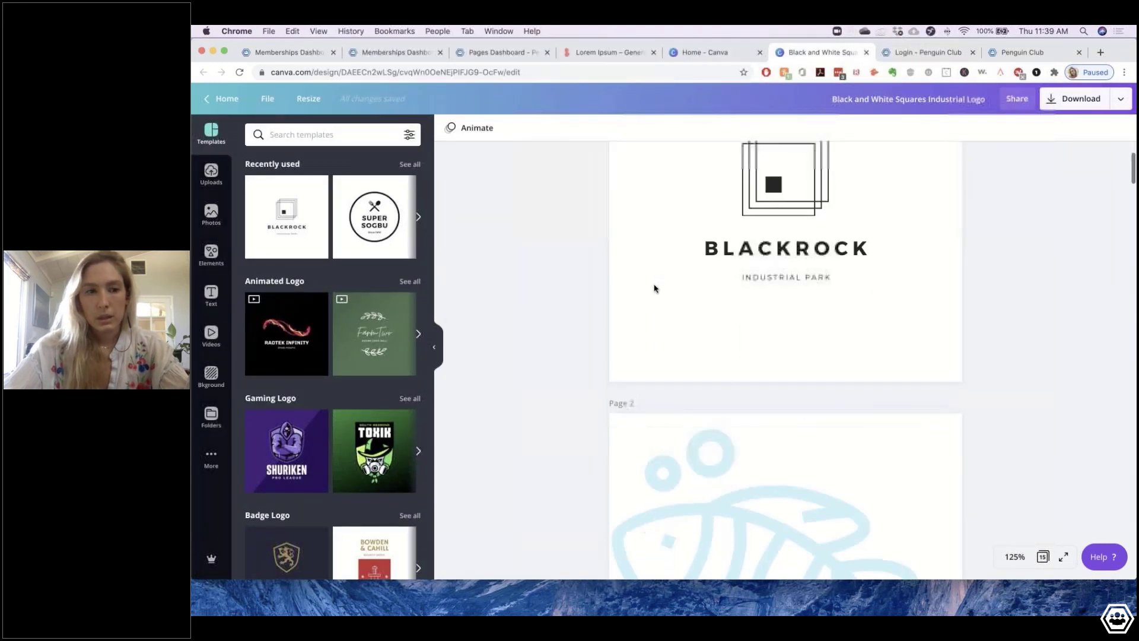
pyautogui.scroll(3, 635, 312)
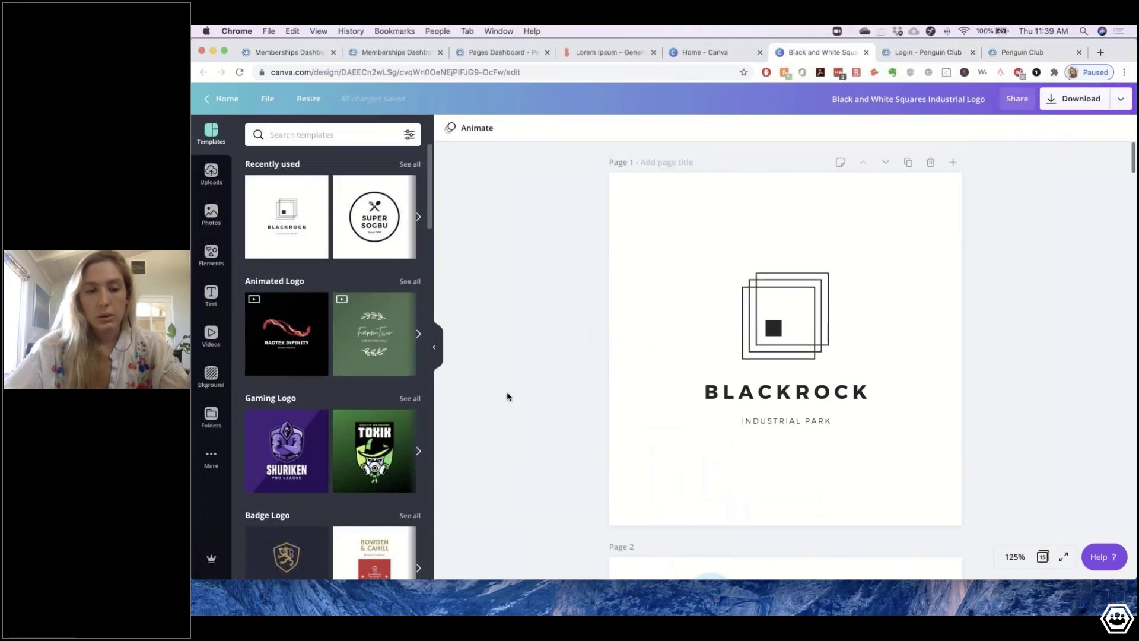
pyautogui.scroll(-18, 751, 429)
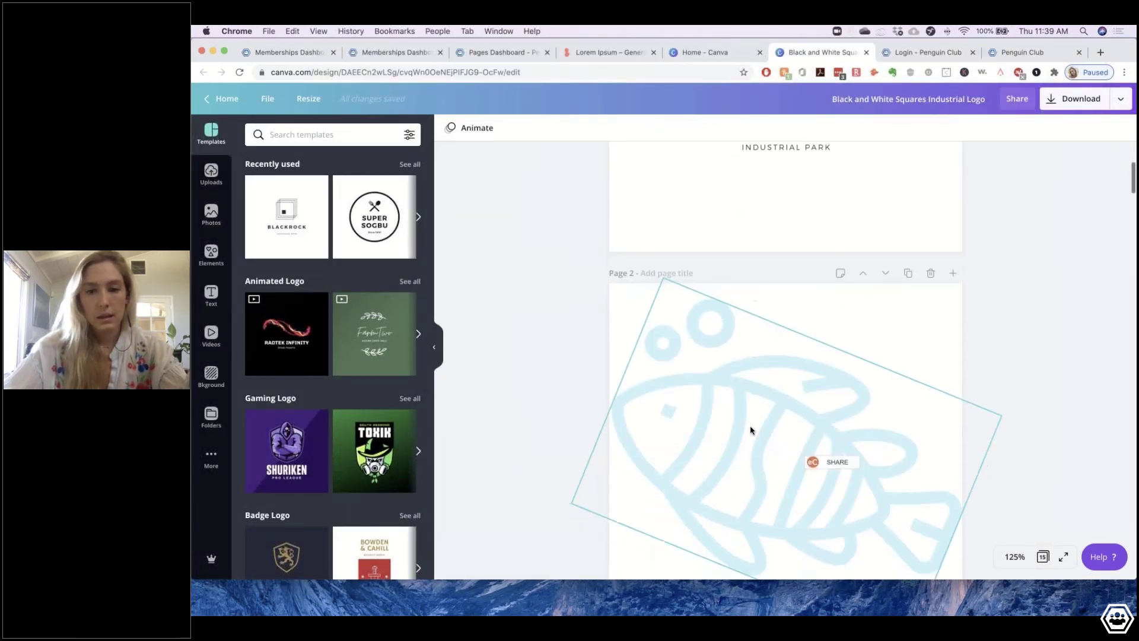
pyautogui.scroll(4, 806, 250)
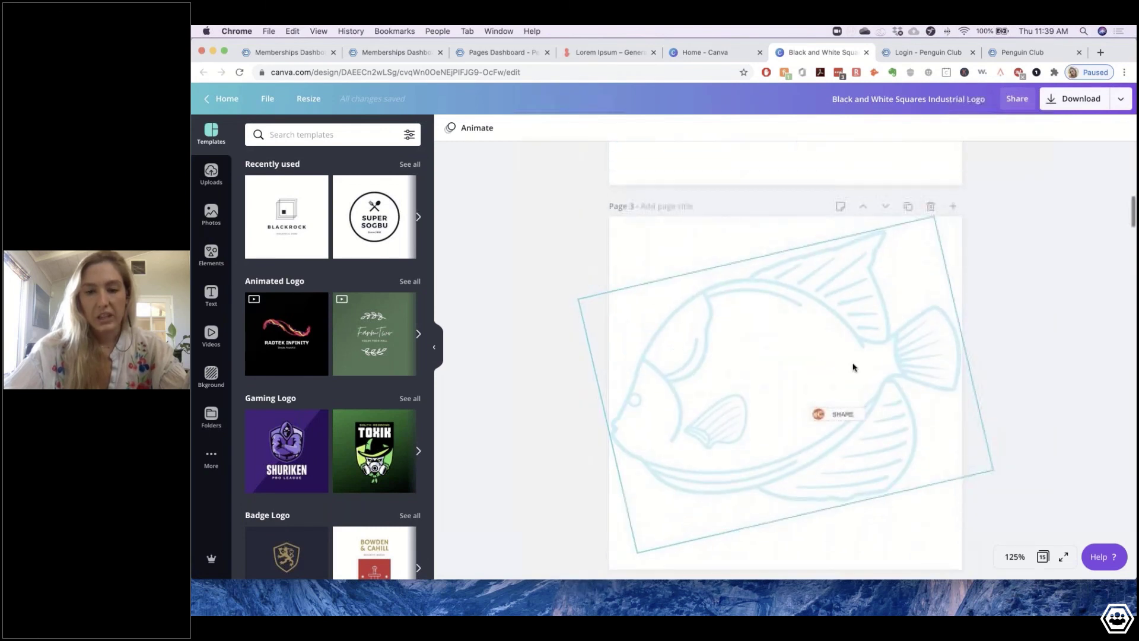
pyautogui.scroll(-5, 853, 364)
pyautogui.scroll(2, 901, 288)
pyautogui.scroll(1, 771, 358)
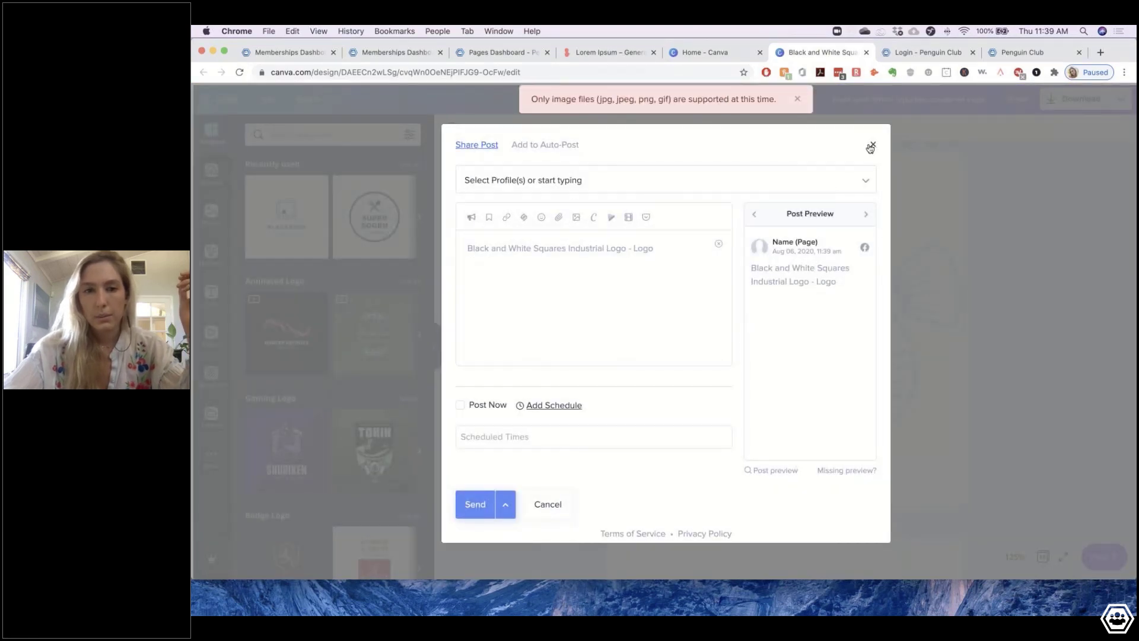
pyautogui.press('Escape')
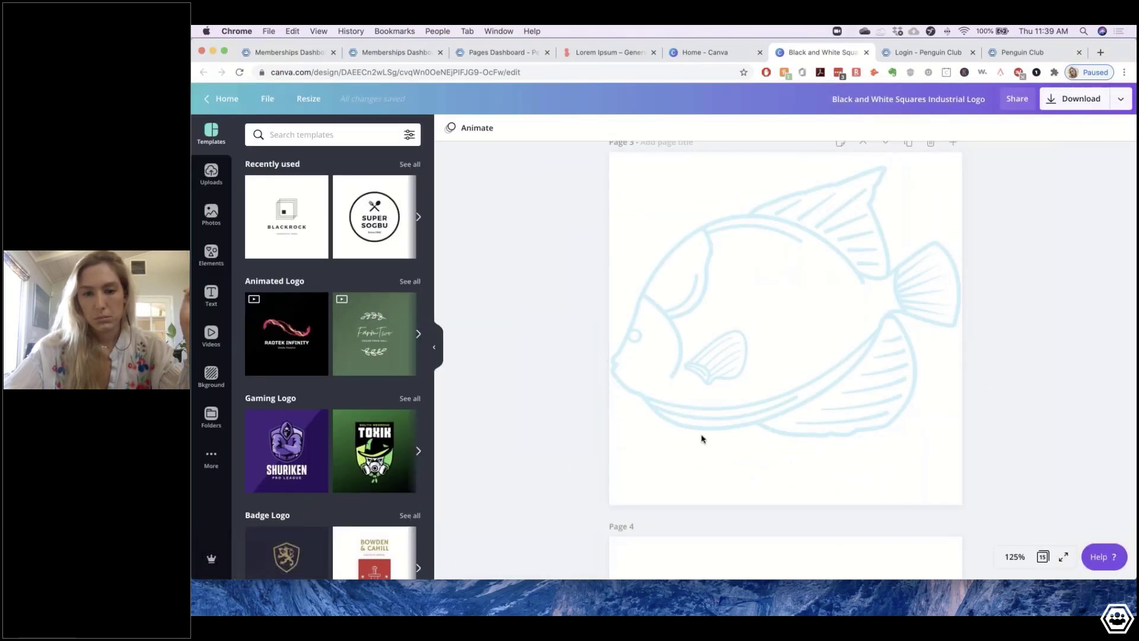
pyautogui.scroll(-4, 702, 437)
pyautogui.scroll(-8, 702, 438)
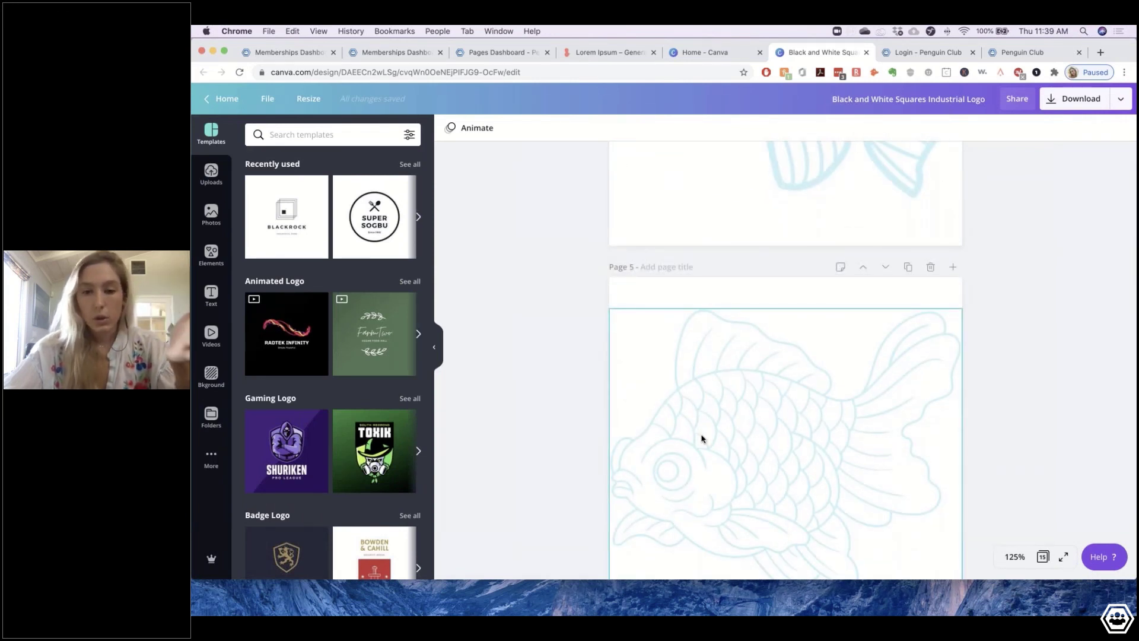
pyautogui.scroll(-4, 702, 439)
pyautogui.scroll(20, 702, 438)
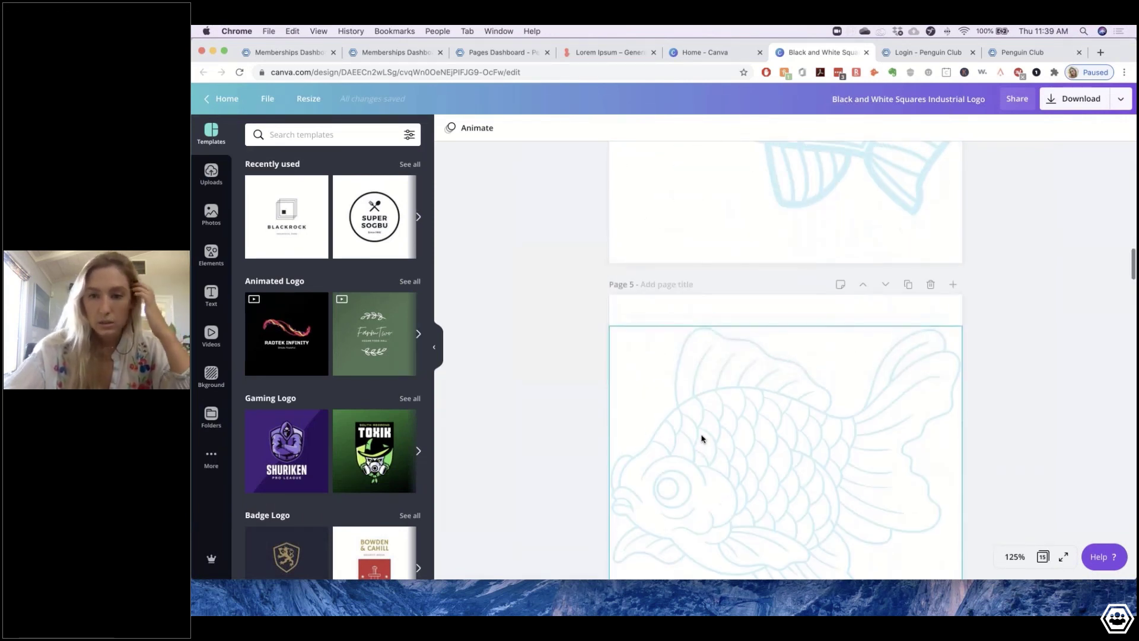
# - Duplicate page 1 of the logo design and delete the squares graphic, BLACKROCK and INDUSTRIAL PARK texts from the copy
pyautogui.click(908, 162)
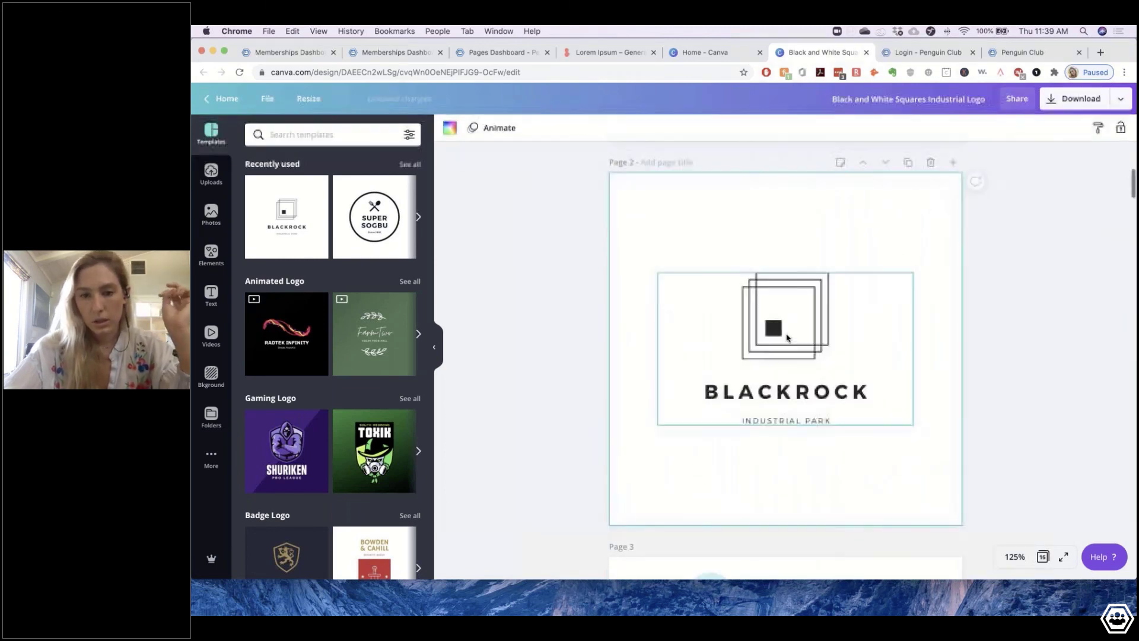
pyautogui.click(775, 330)
pyautogui.press('Delete')
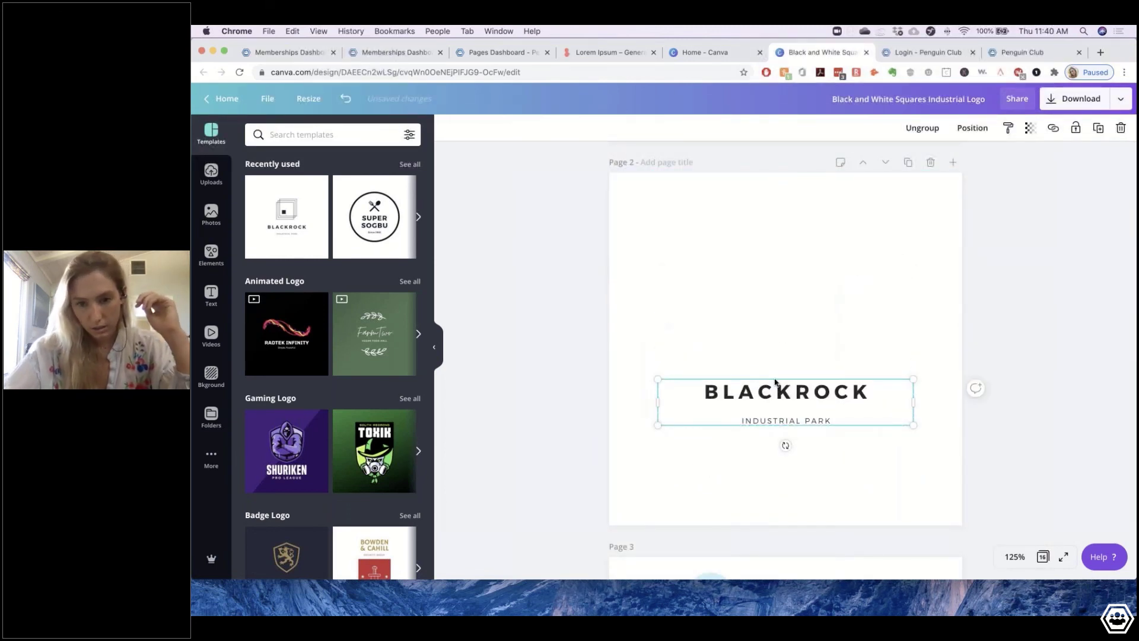
pyautogui.click(777, 388)
pyautogui.press('Delete')
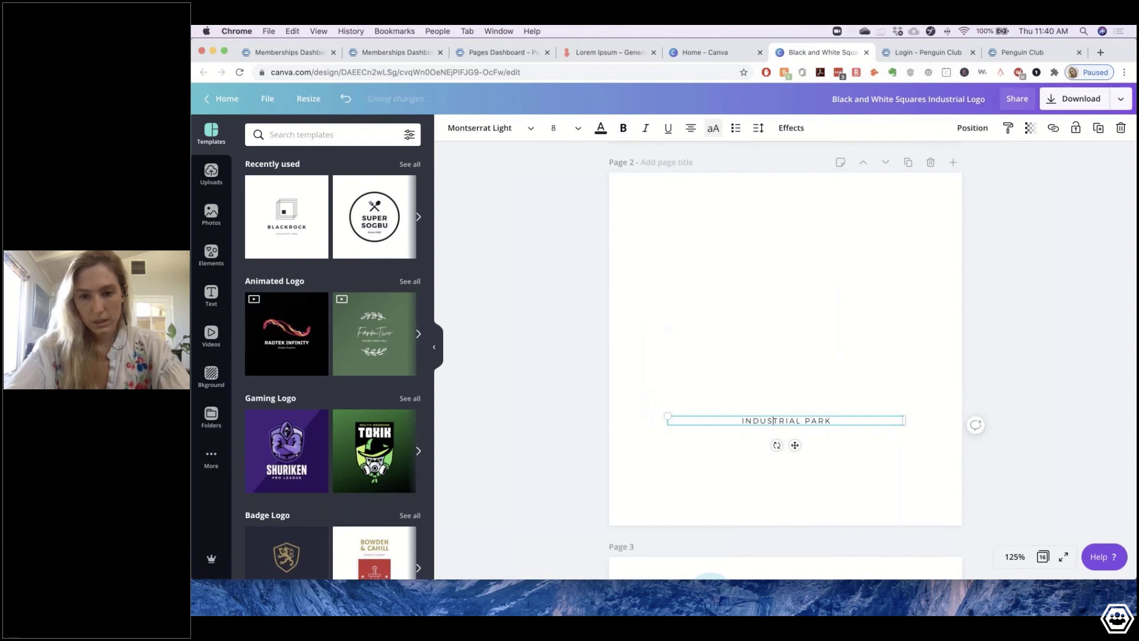
pyautogui.press('BackSpace')
pyautogui.click(755, 403)
pyautogui.click(757, 423)
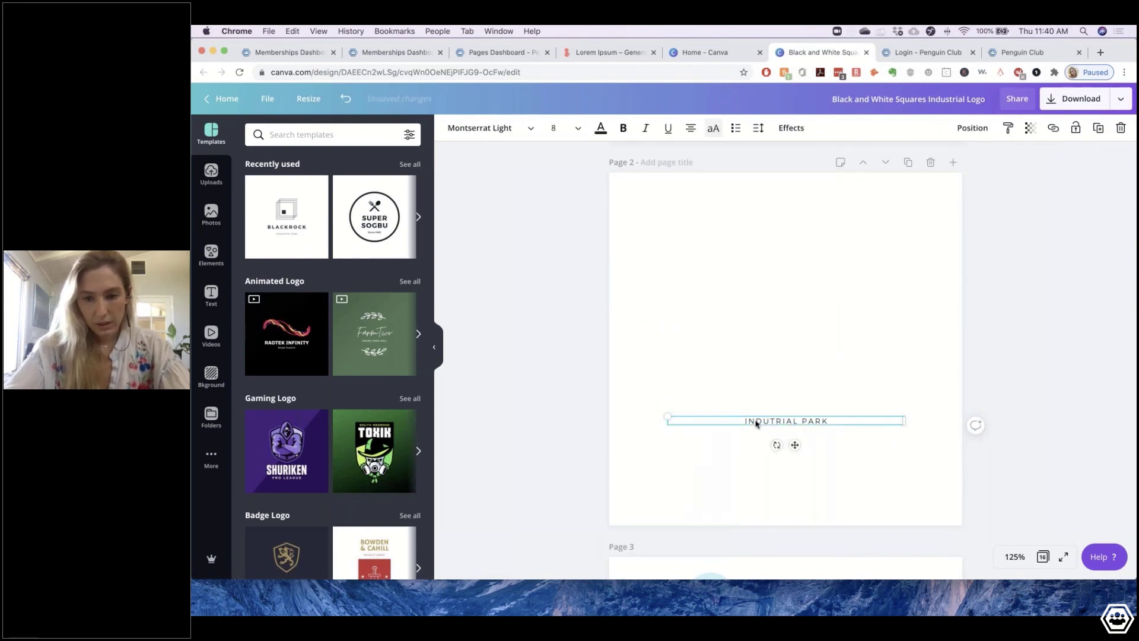
pyautogui.press('Delete')
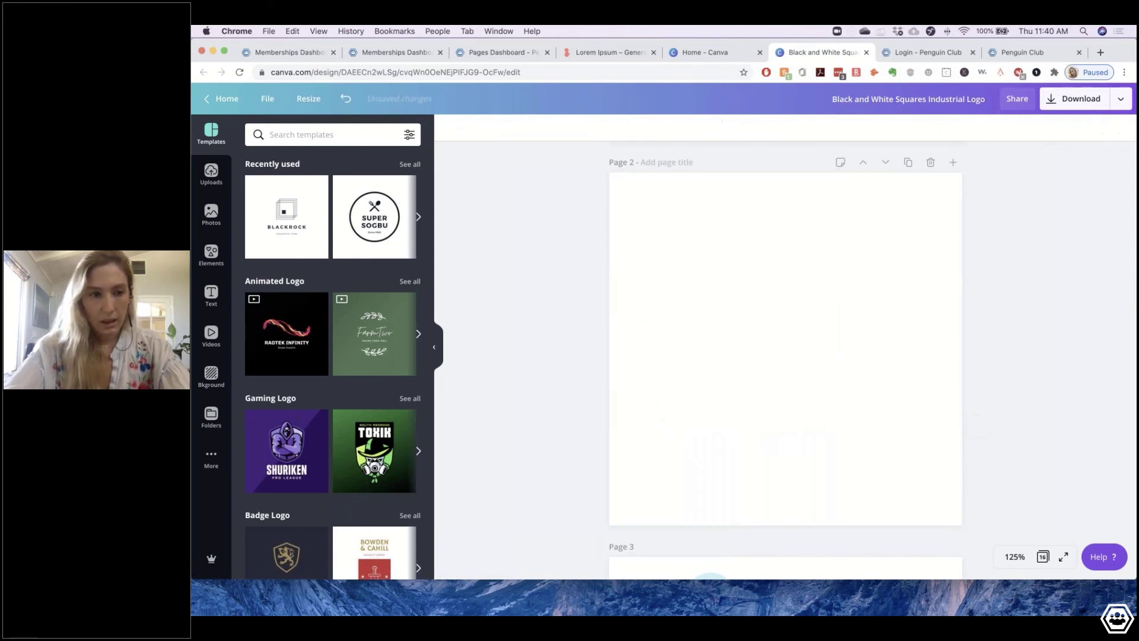
# - Search the elements for "penguin", add the outlined standing penguin to blank page 2, and enlarge it to the page's upper edge
pyautogui.click(211, 255)
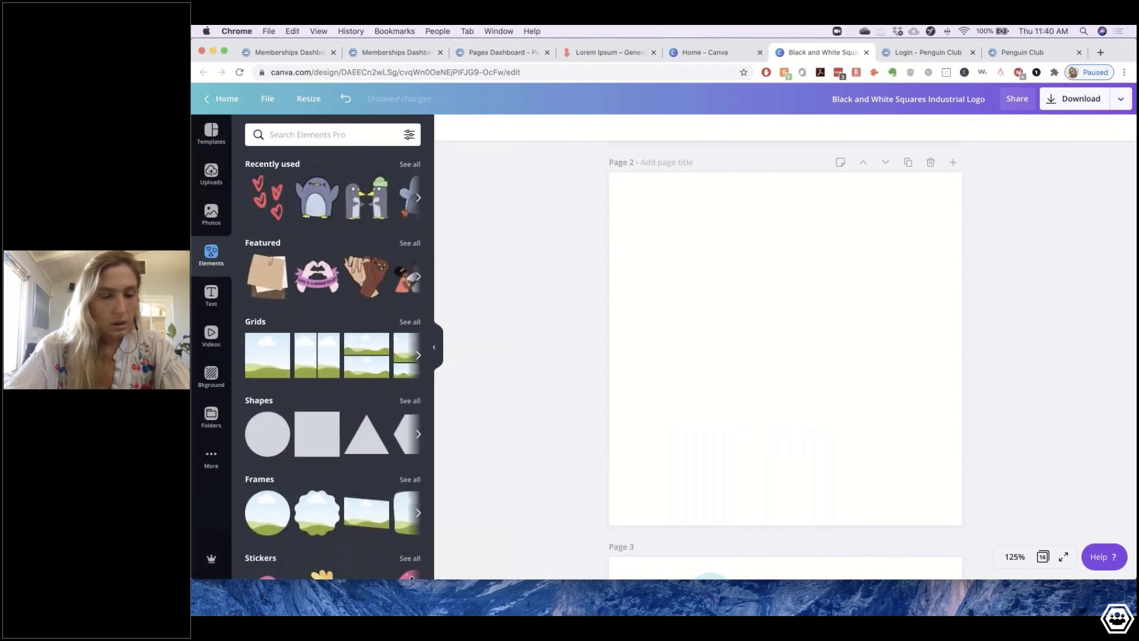
pyautogui.click(310, 135)
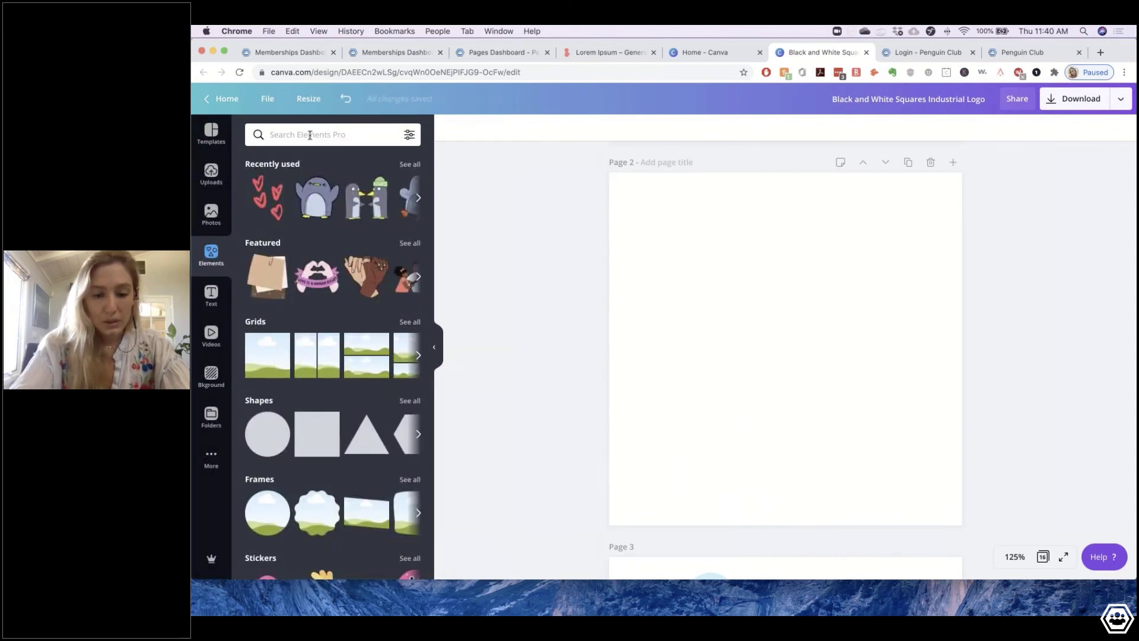
pyautogui.write('penguin')
pyautogui.press('Return')
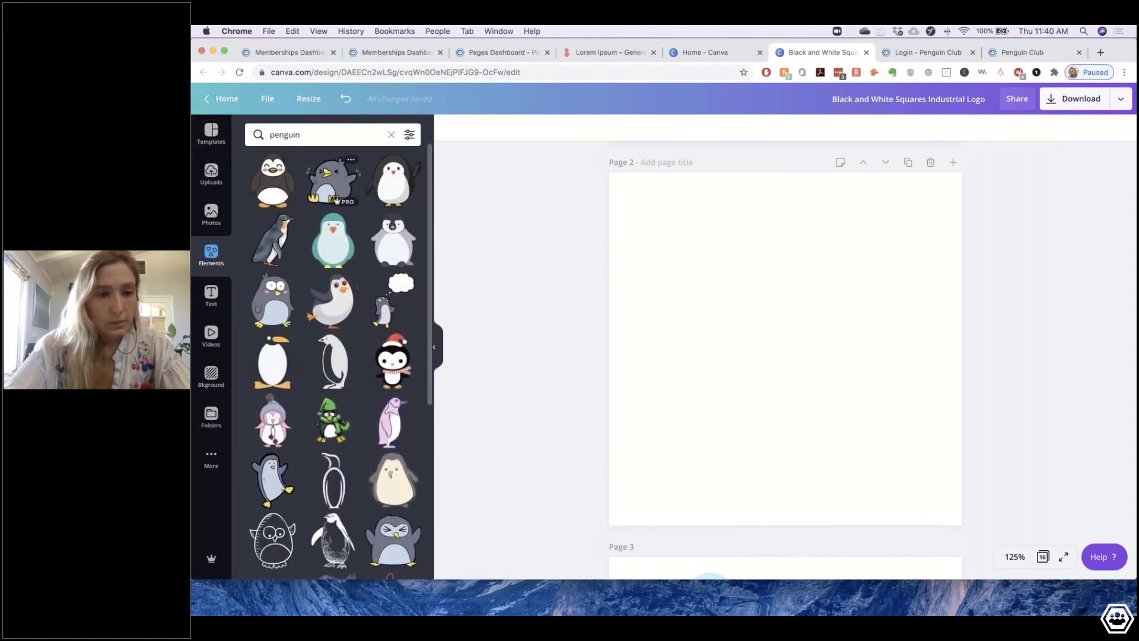
pyautogui.scroll(-1, 335, 416)
pyautogui.scroll(-5, 332, 410)
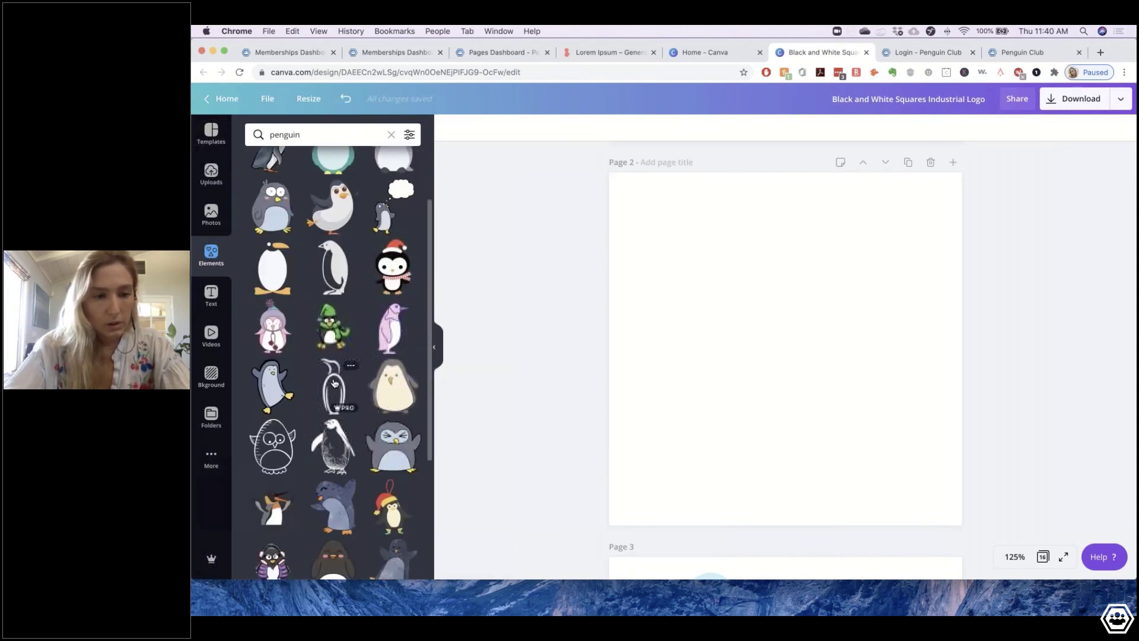
pyautogui.click(333, 386)
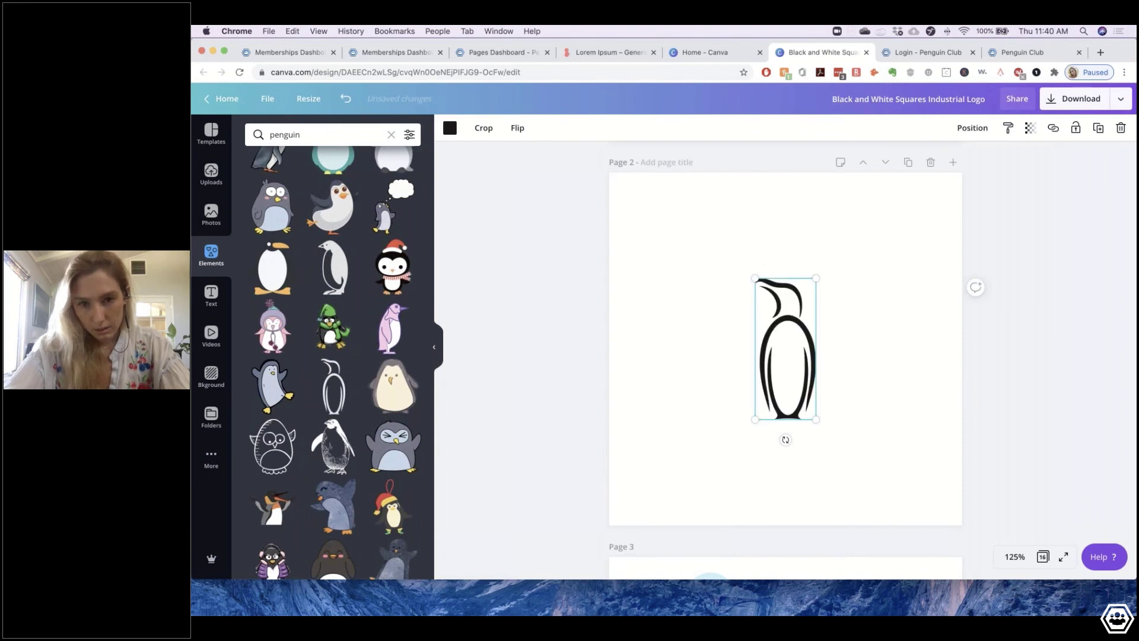
pyautogui.moveTo(757, 278); pyautogui.dragTo(677, 188)
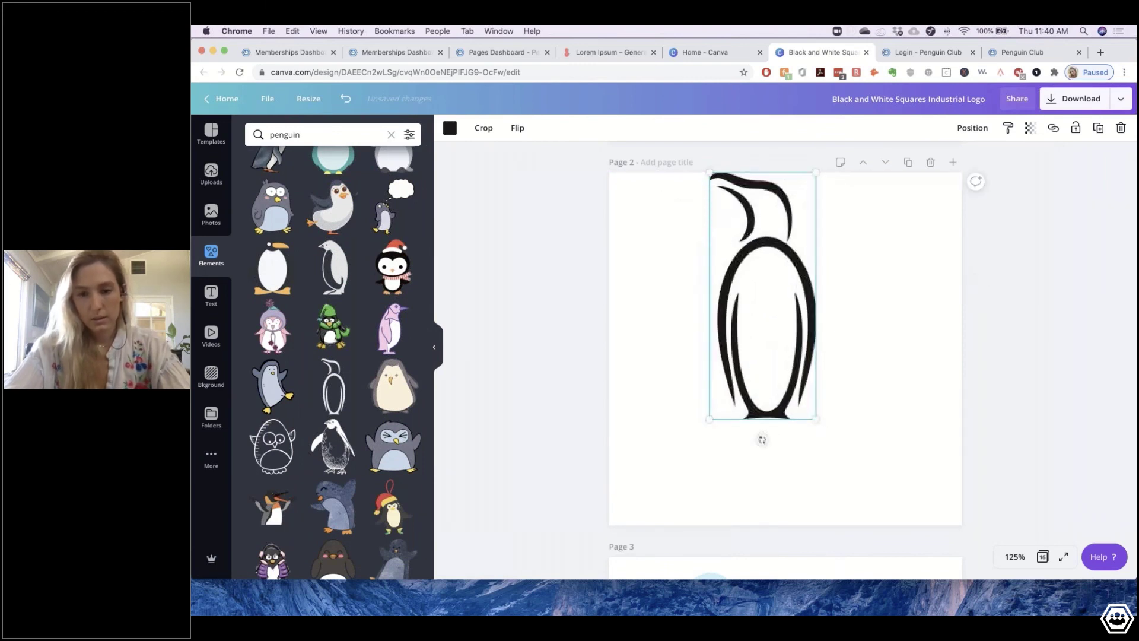
# - Enlarge the outlined penguin on page 2 to nearly the full page height and recolour it light blue from the document colours
pyautogui.moveTo(816, 419); pyautogui.dragTo(900, 499)
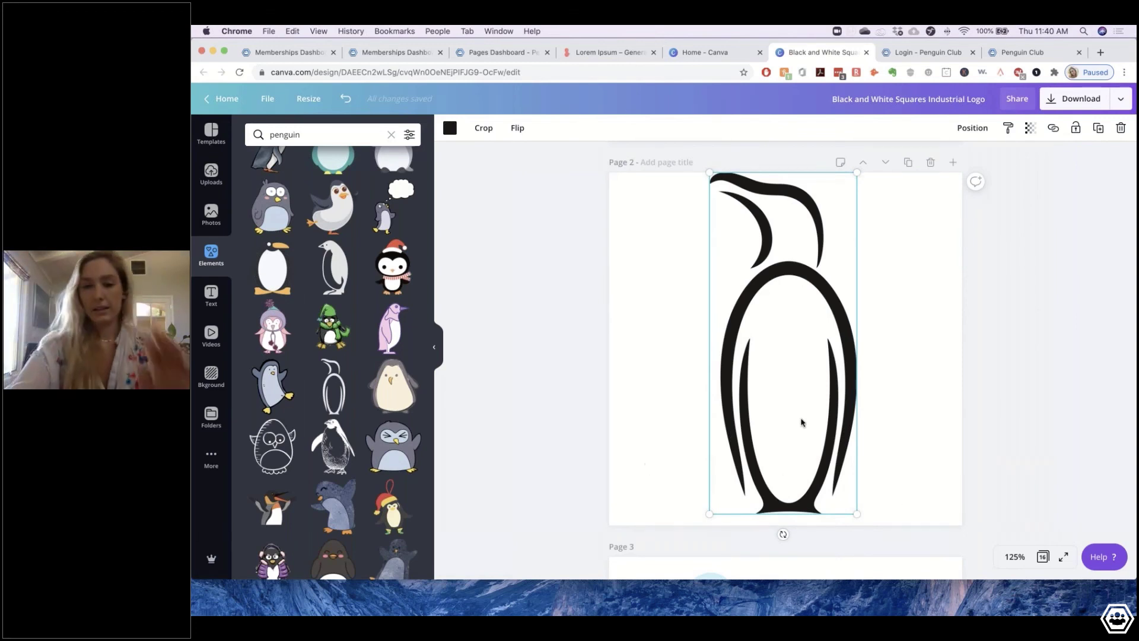
pyautogui.click(449, 127)
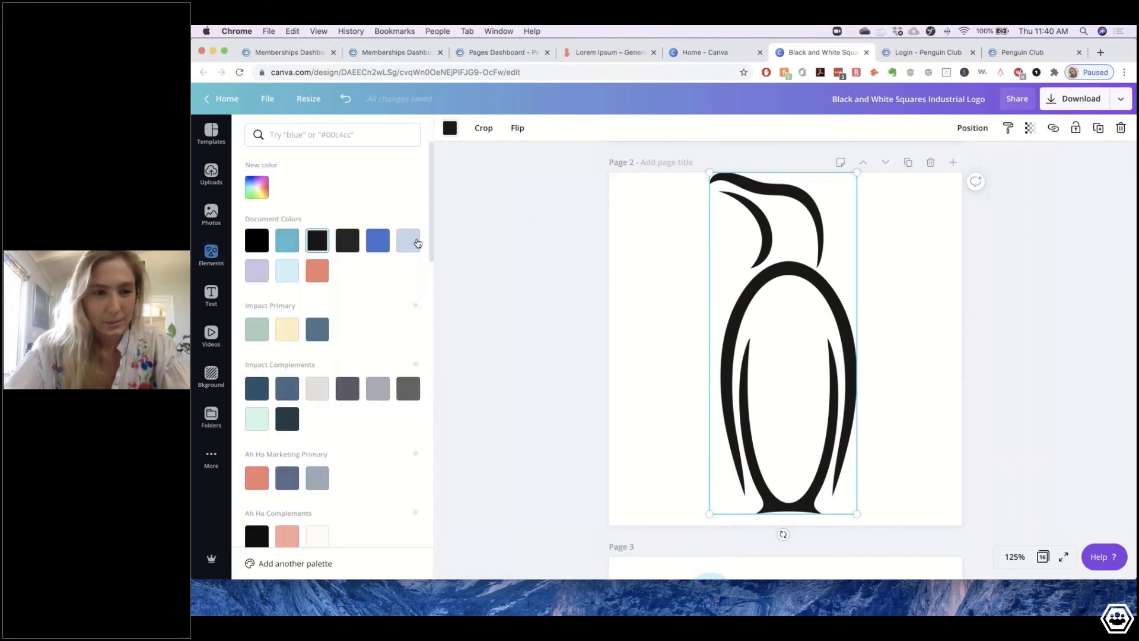
pyautogui.click(896, 272)
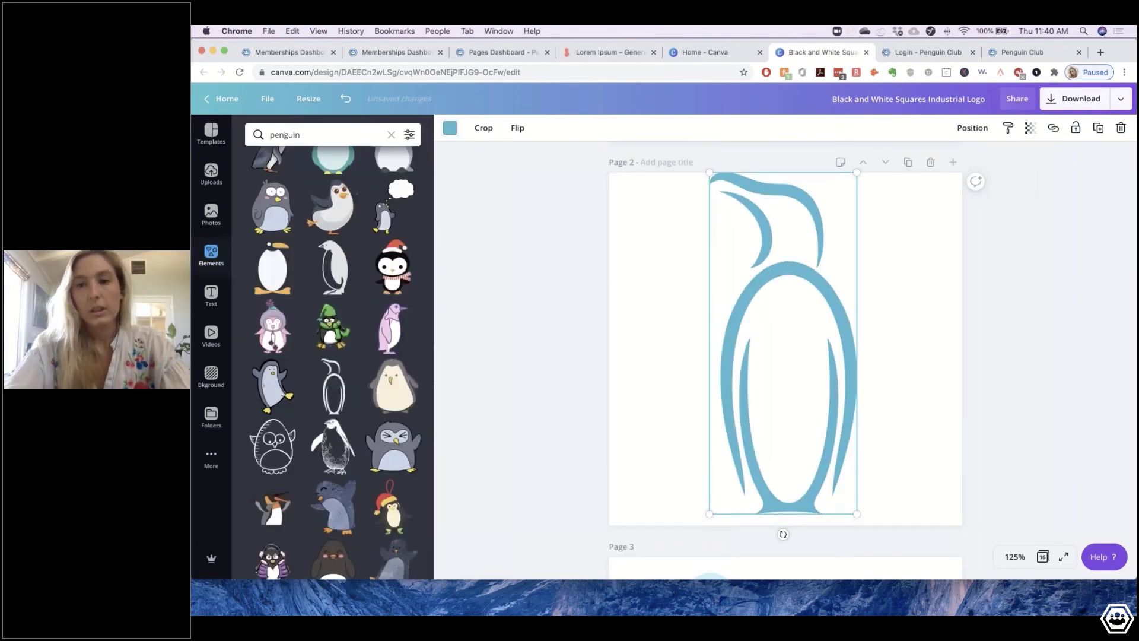
# - Turn on transparent background in the PNG download options, and shift the penguin slightly to the left on page 2
pyautogui.click(1088, 112)
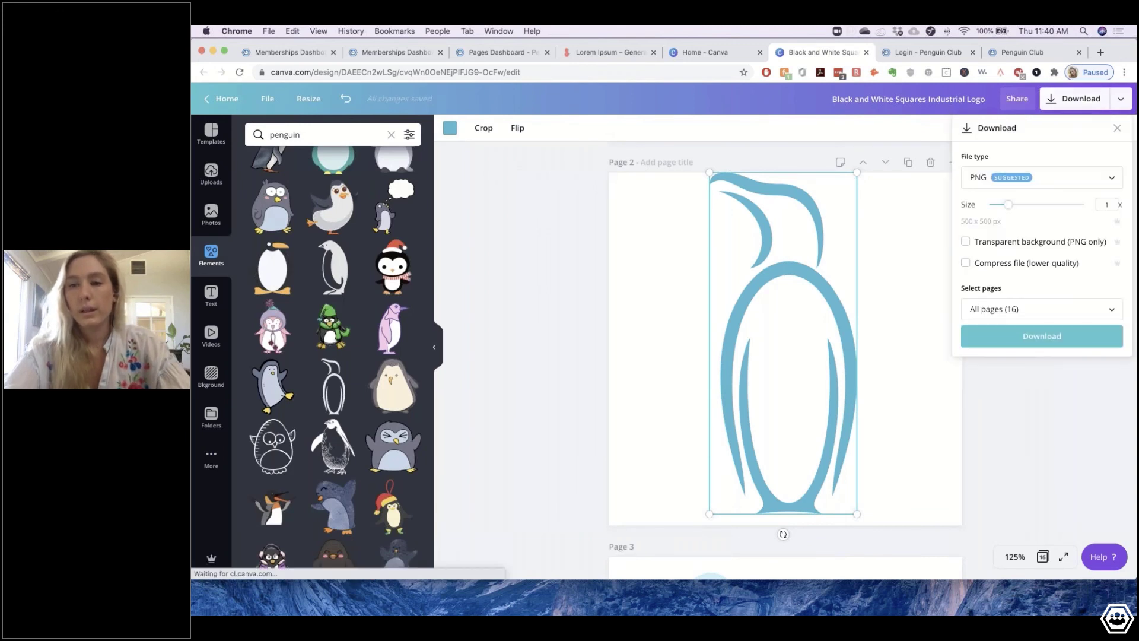
pyautogui.click(987, 244)
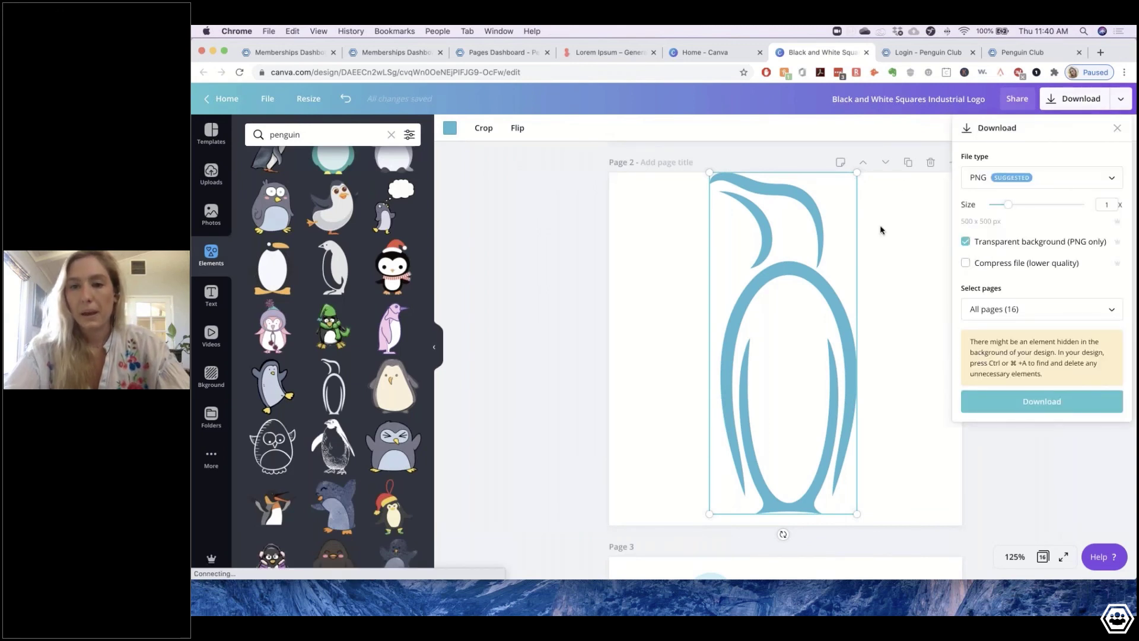
pyautogui.moveTo(768, 195)
pyautogui.mouseDown()
pyautogui.moveTo(740, 136)
pyautogui.moveTo(832, 183)
pyautogui.moveTo(748, 194)
pyautogui.mouseUp()
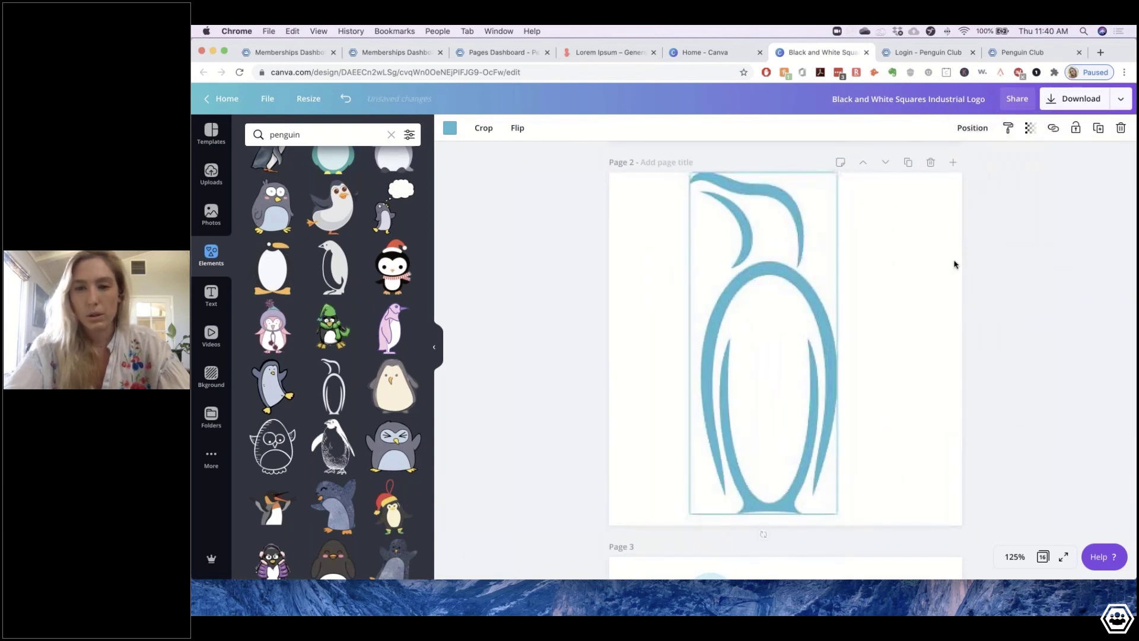
pyautogui.click(1060, 175)
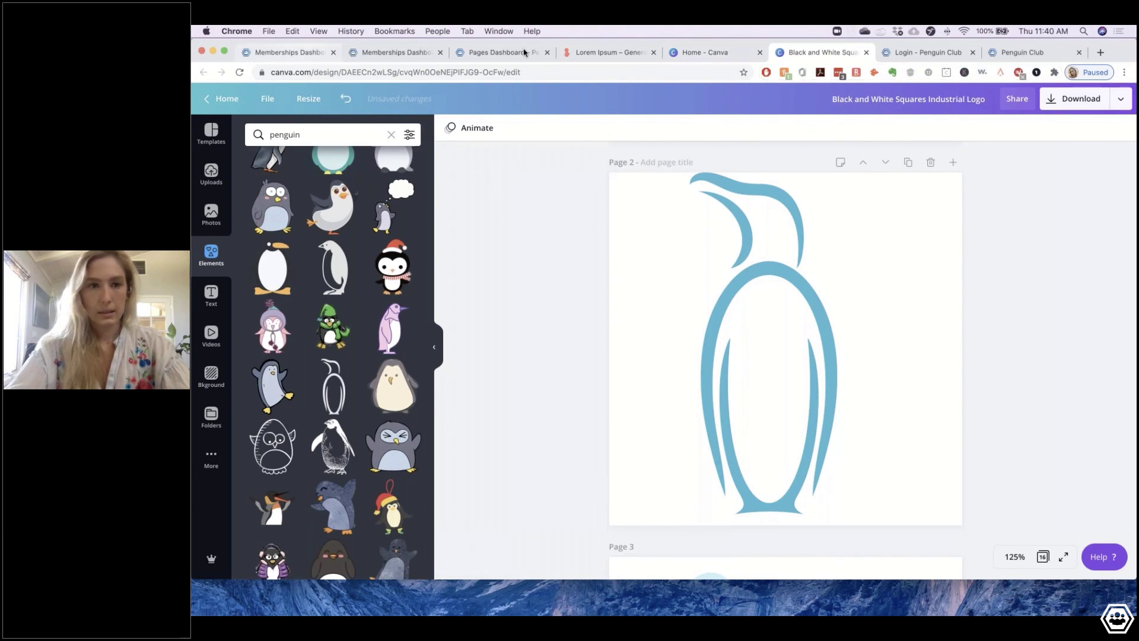
# - Switch to the Pages Dashboard and insert the second blue "Penguin Club" script image from the Home files into the first slice
pyautogui.click(505, 53)
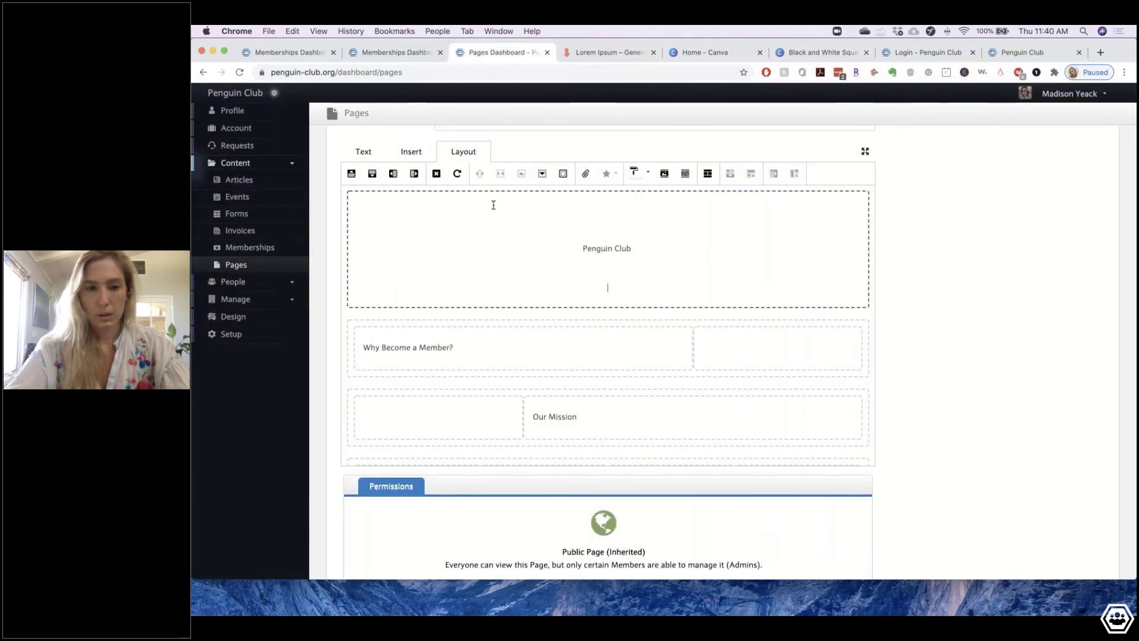
pyautogui.click(410, 153)
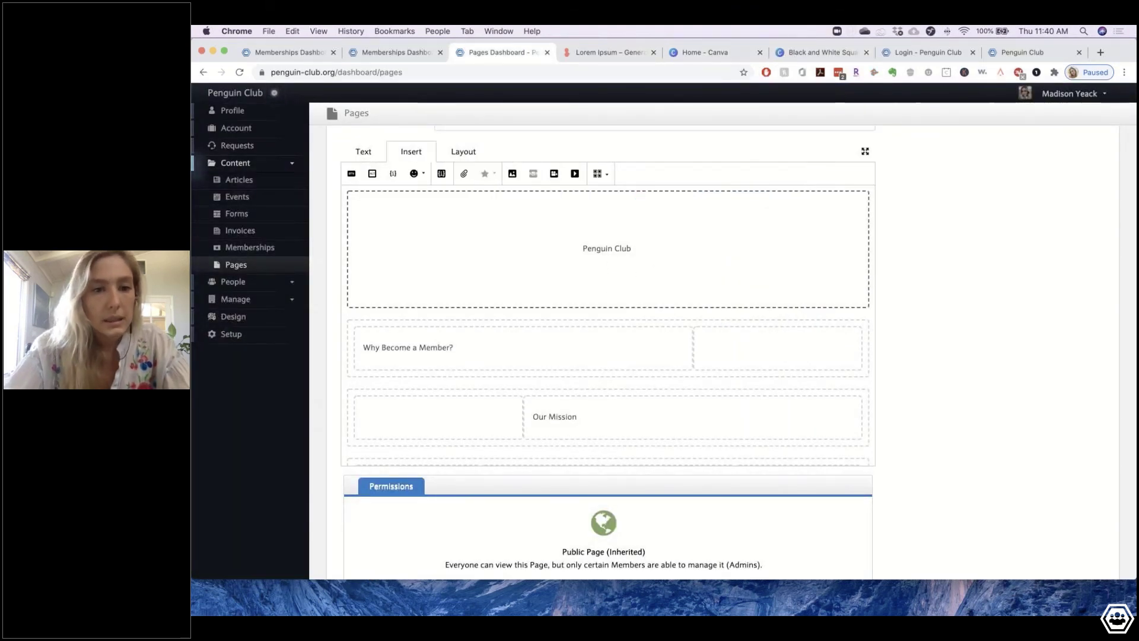
pyautogui.click(513, 173)
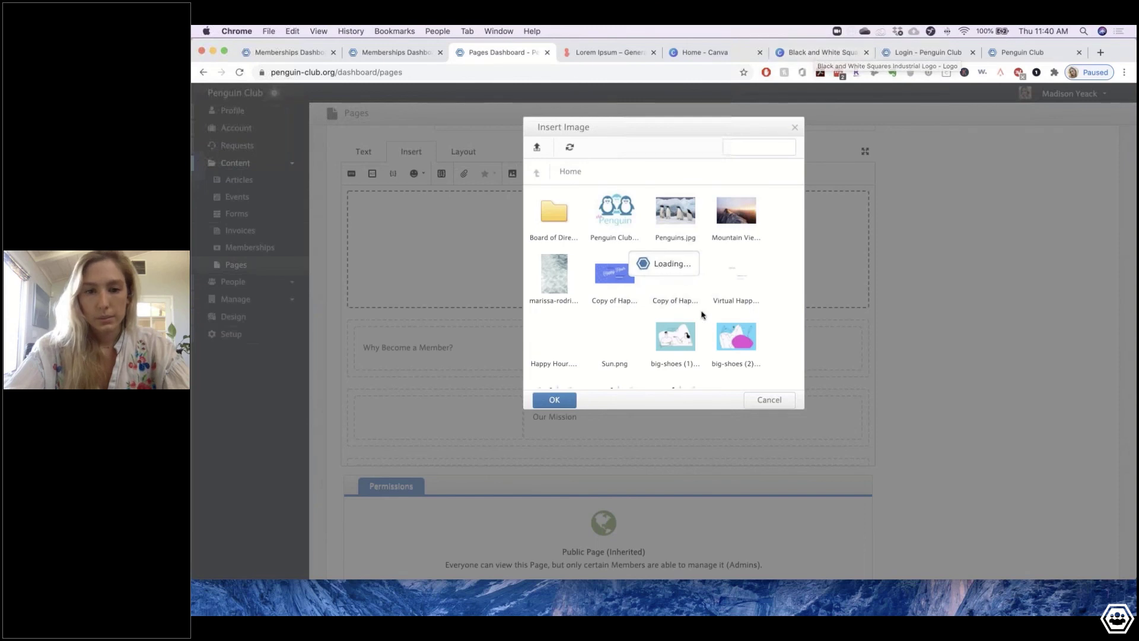
pyautogui.scroll(-5, 676, 315)
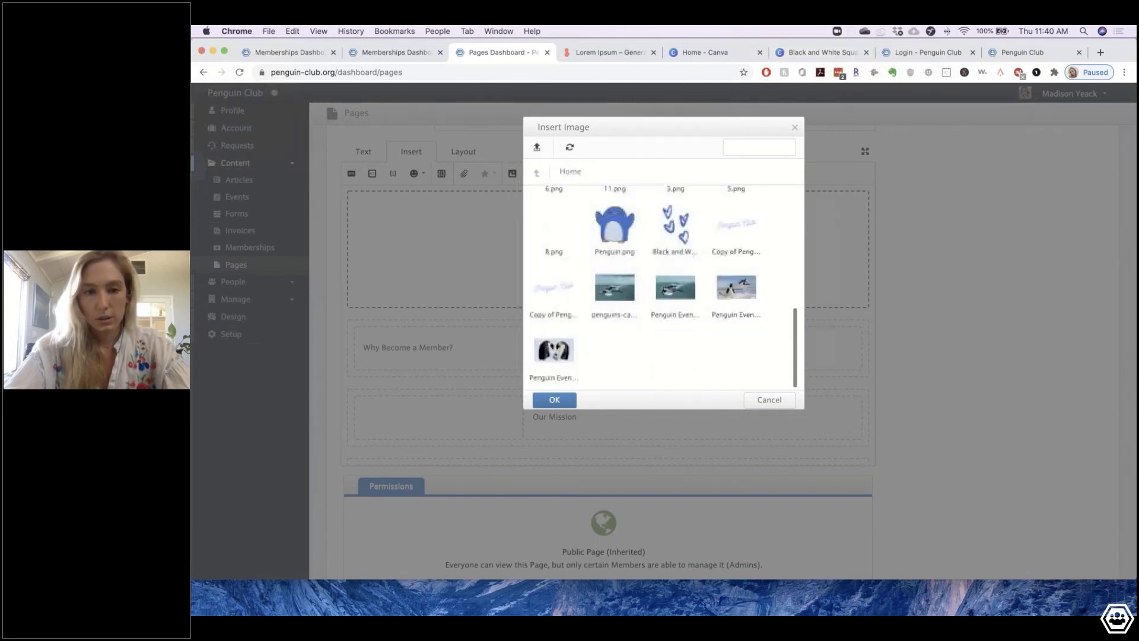
pyautogui.scroll(2, 615, 261)
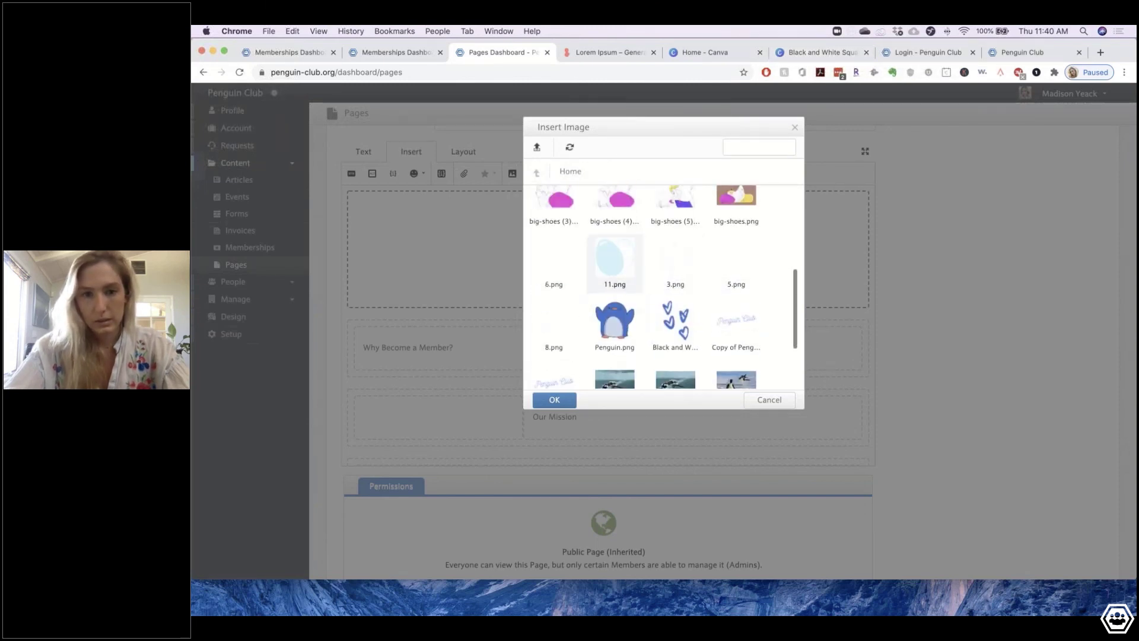
pyautogui.scroll(4, 734, 285)
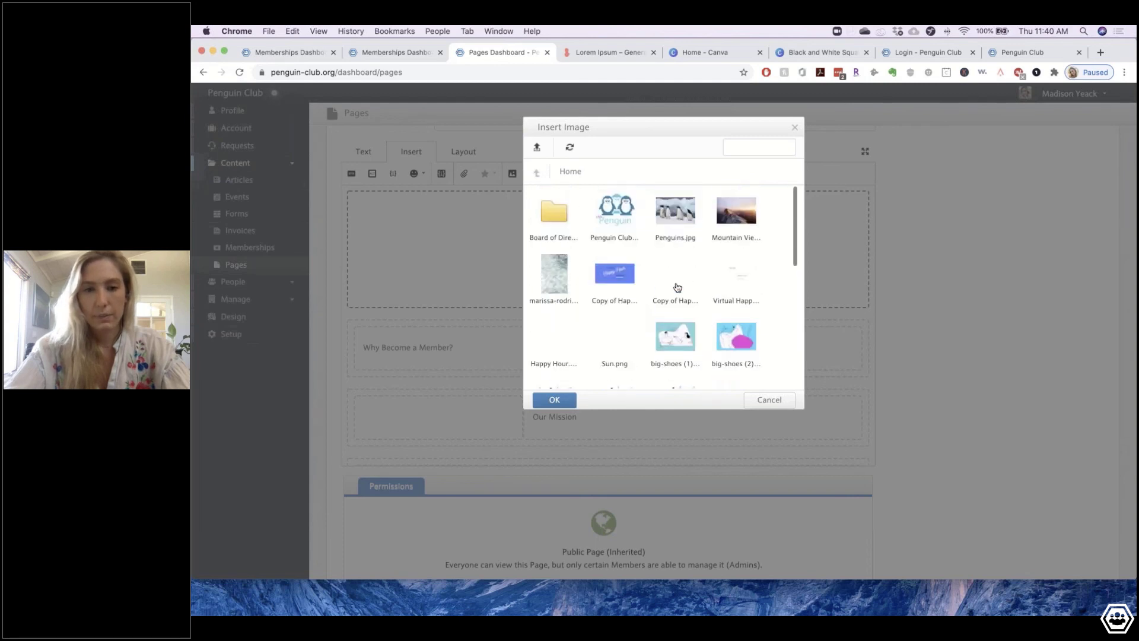
pyautogui.scroll(-6, 677, 285)
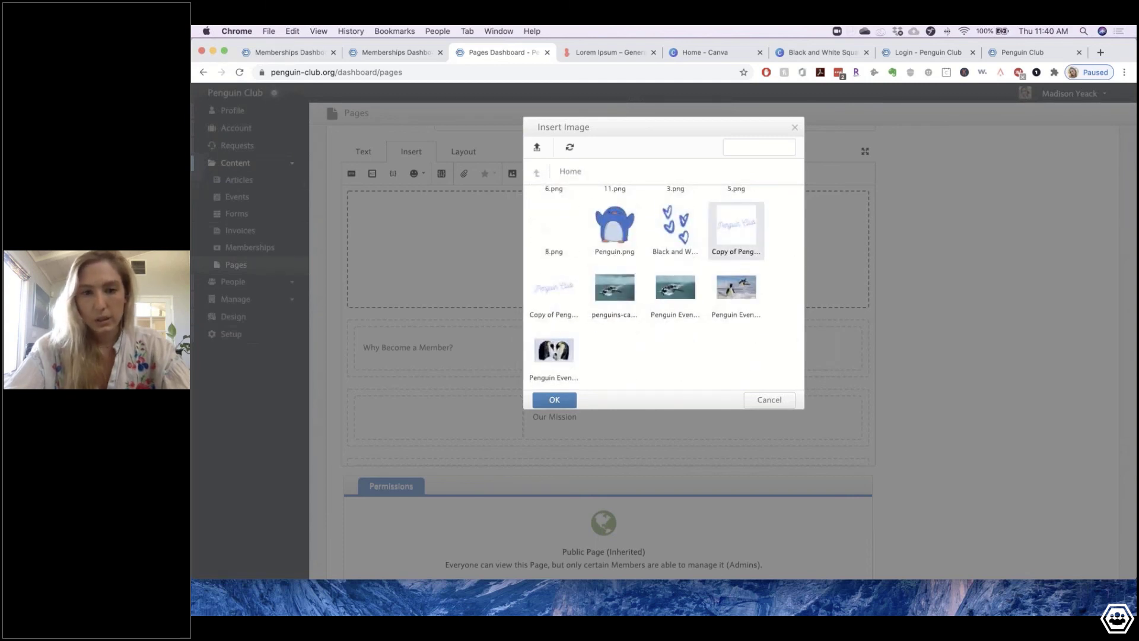
pyautogui.click(554, 290)
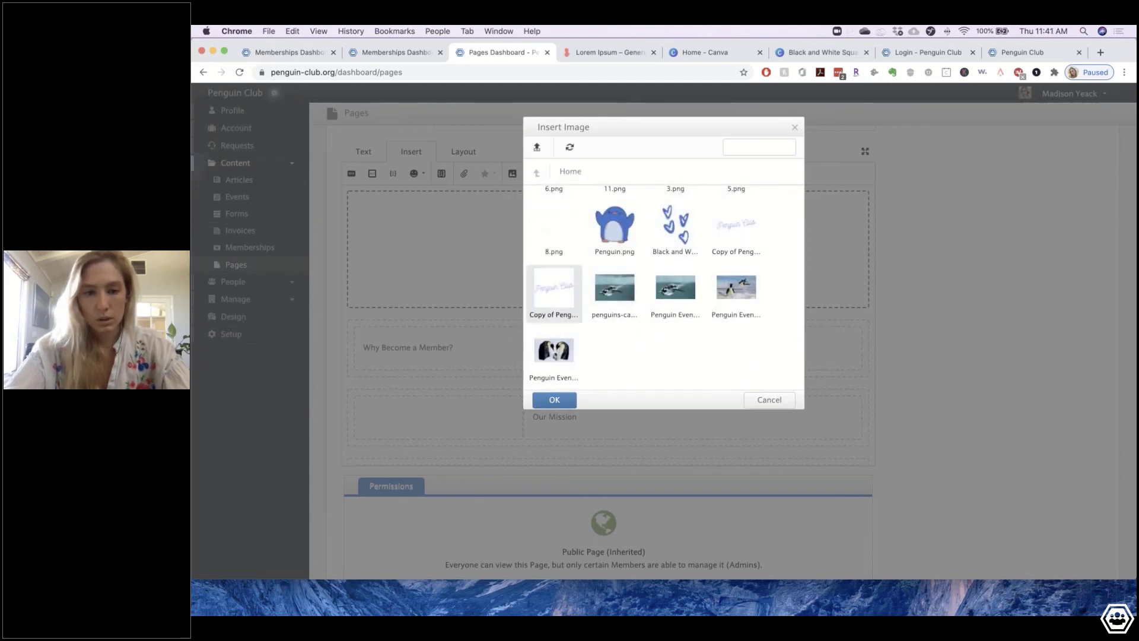
pyautogui.click(558, 406)
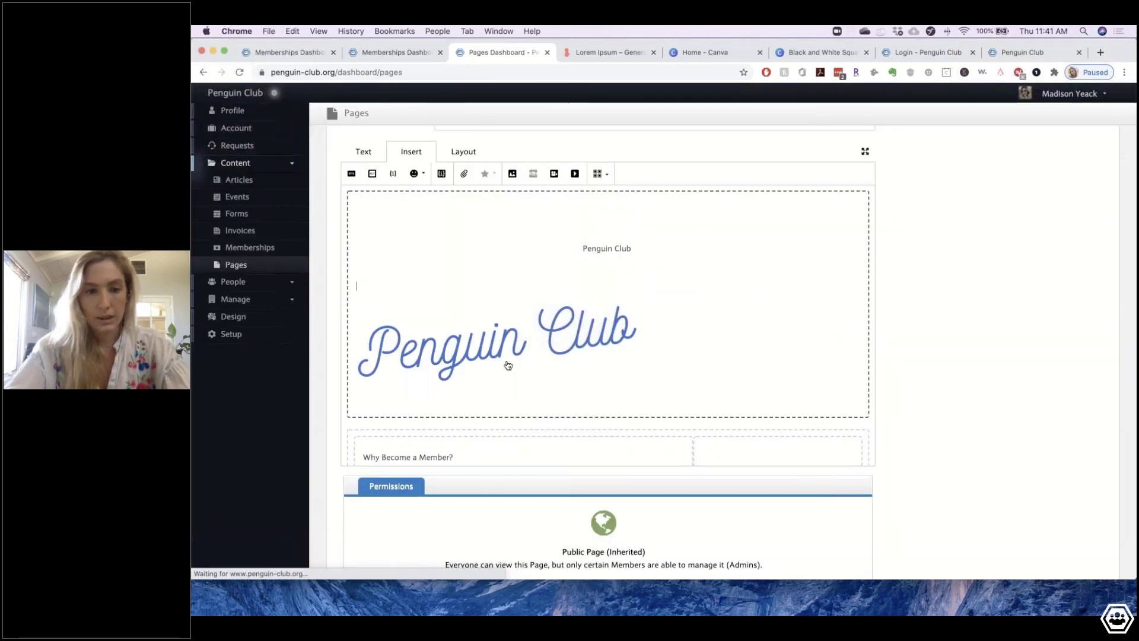
# - Delete the plain "Penguin Club" text above the inserted script image and enlarge the image to the slice's full width
pyautogui.click(508, 365)
pyautogui.moveTo(630, 249); pyautogui.dragTo(582, 249)
pyautogui.press('BackSpace')
pyautogui.press('BackSpace')
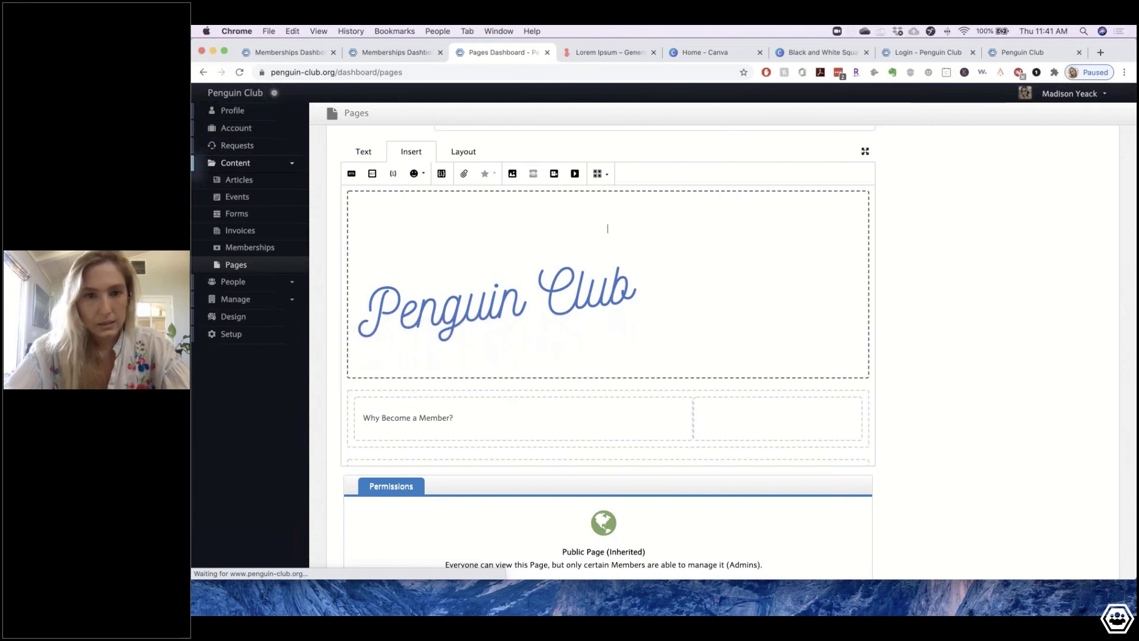
pyautogui.press('BackSpace')
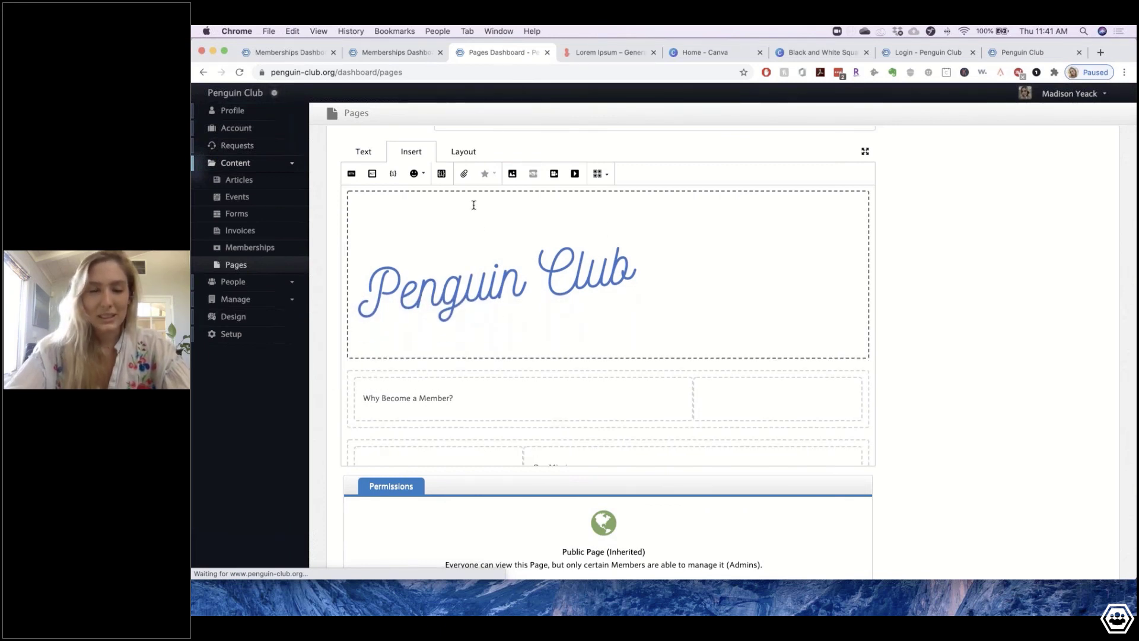
pyautogui.click(631, 298)
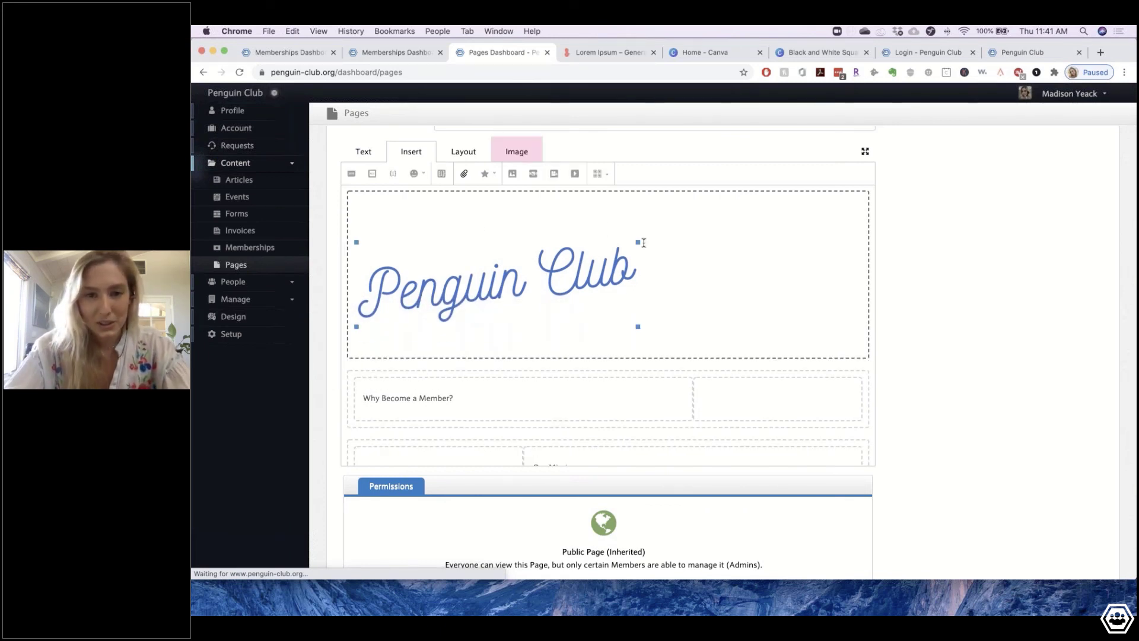
pyautogui.moveTo(644, 243); pyautogui.dragTo(769, 221)
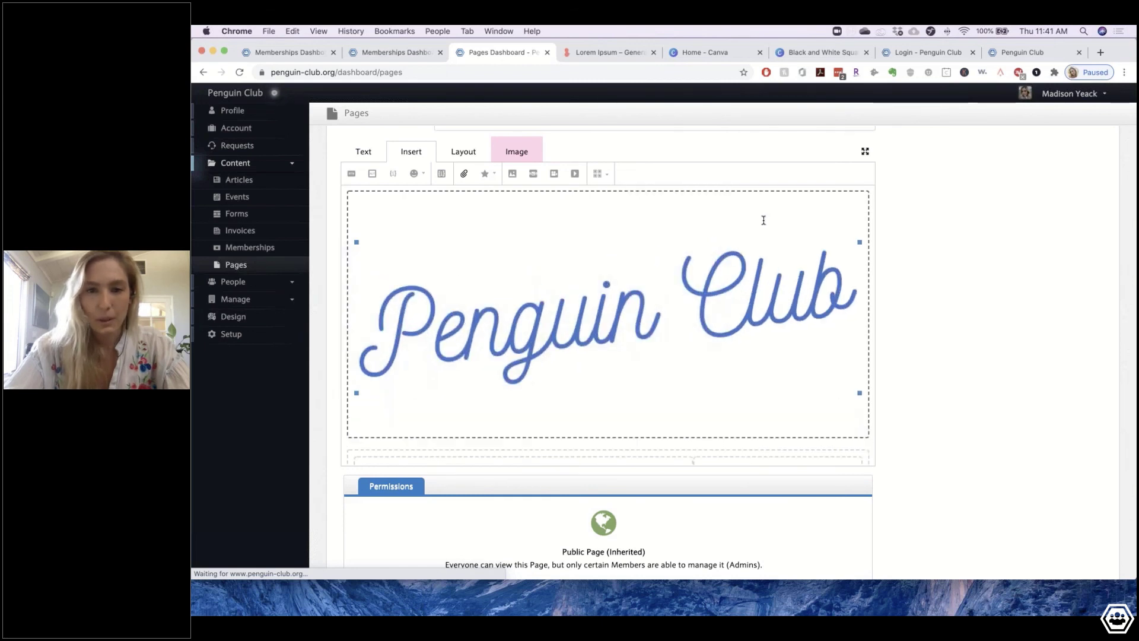
# - Remove the extra blank lines above and below the script image in the first slice
pyautogui.click(587, 224)
pyautogui.click(568, 214)
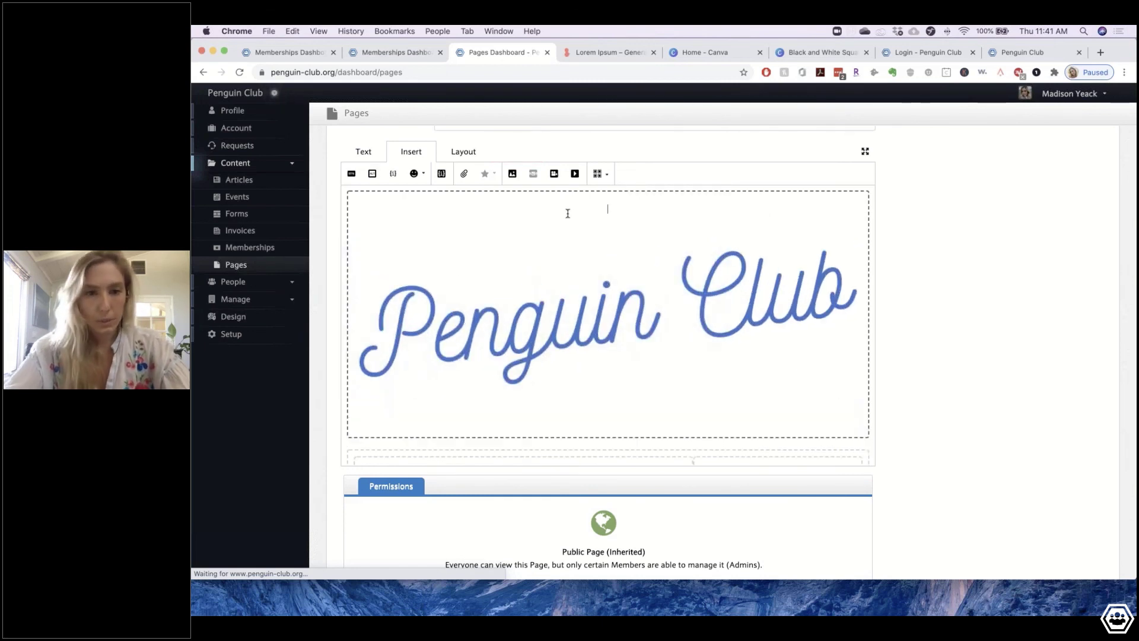
pyautogui.click(610, 411)
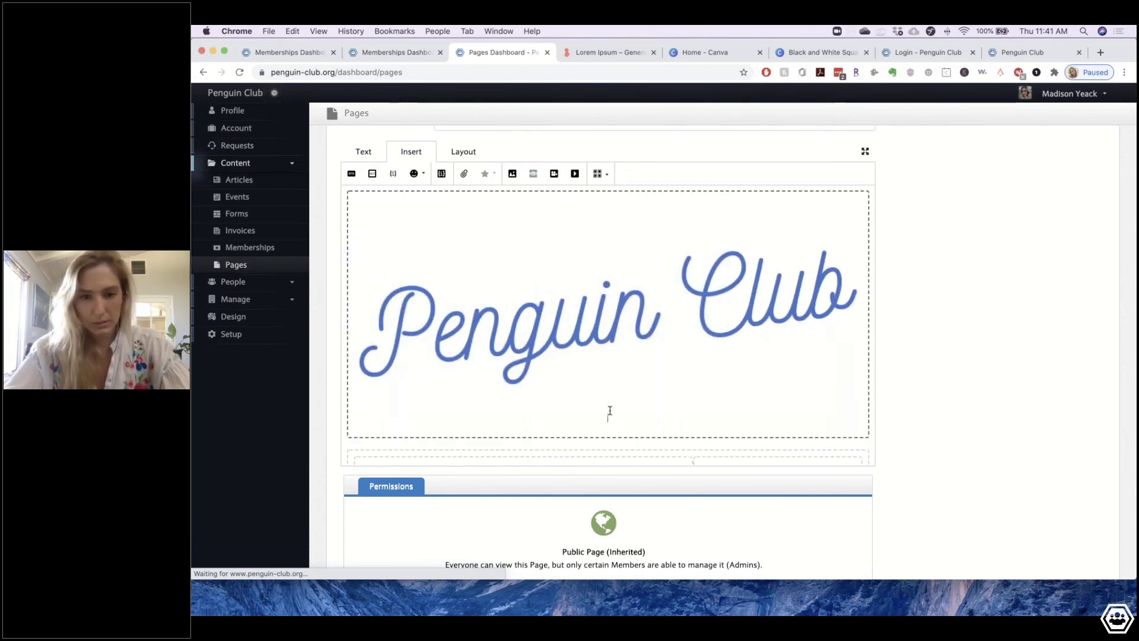
pyautogui.press('BackSpace')
pyautogui.click(530, 234)
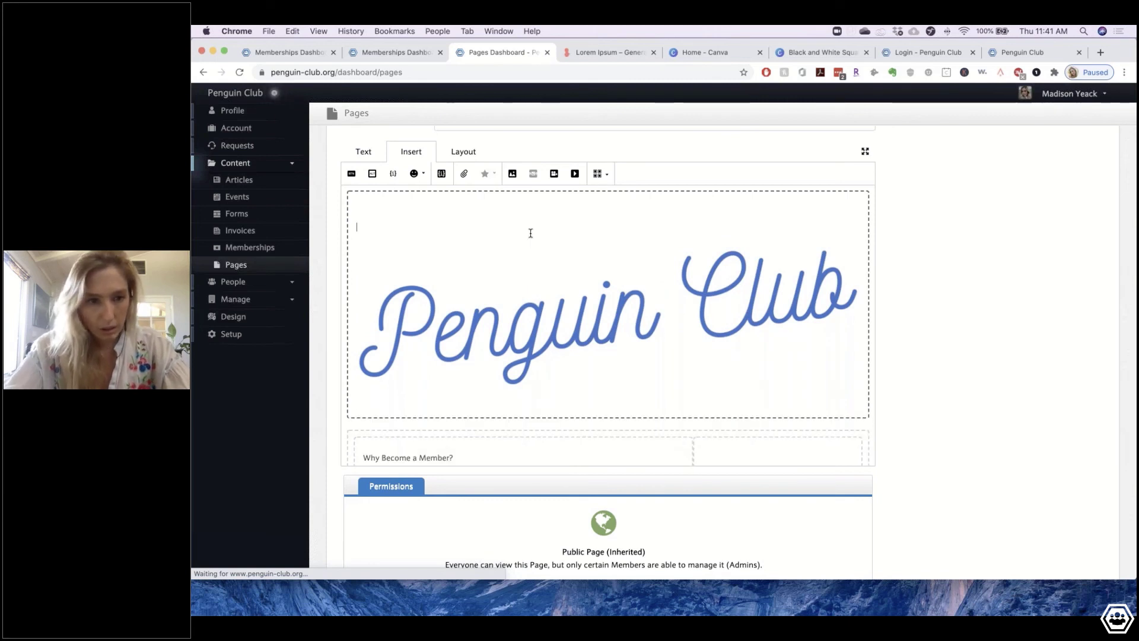
pyautogui.press('Down')
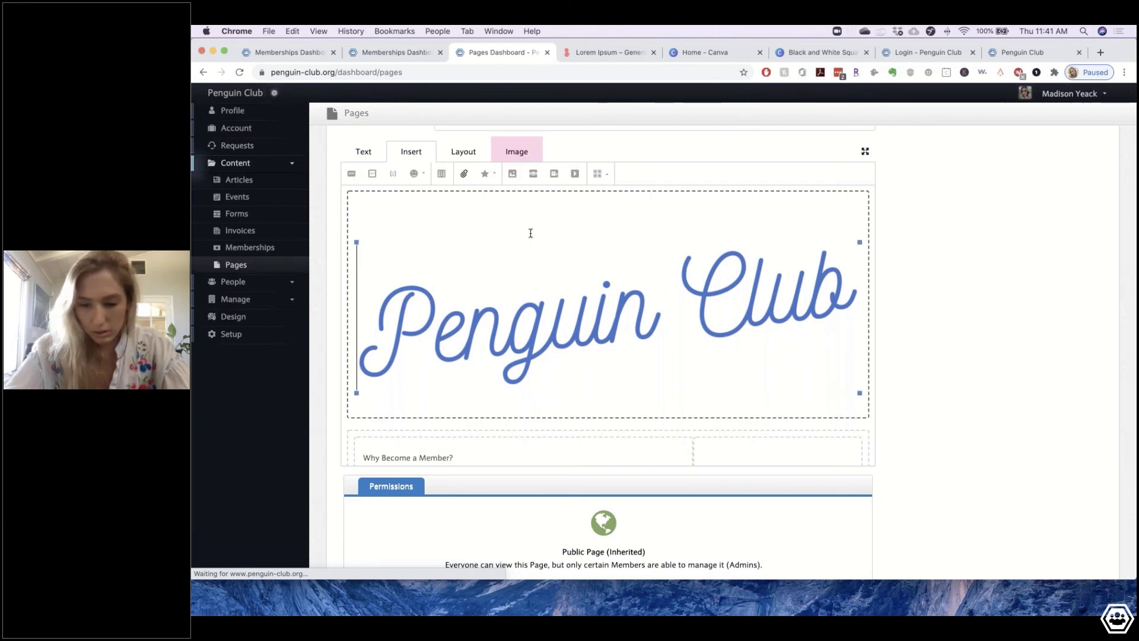
pyautogui.press('Return')
pyautogui.press('BackSpace')
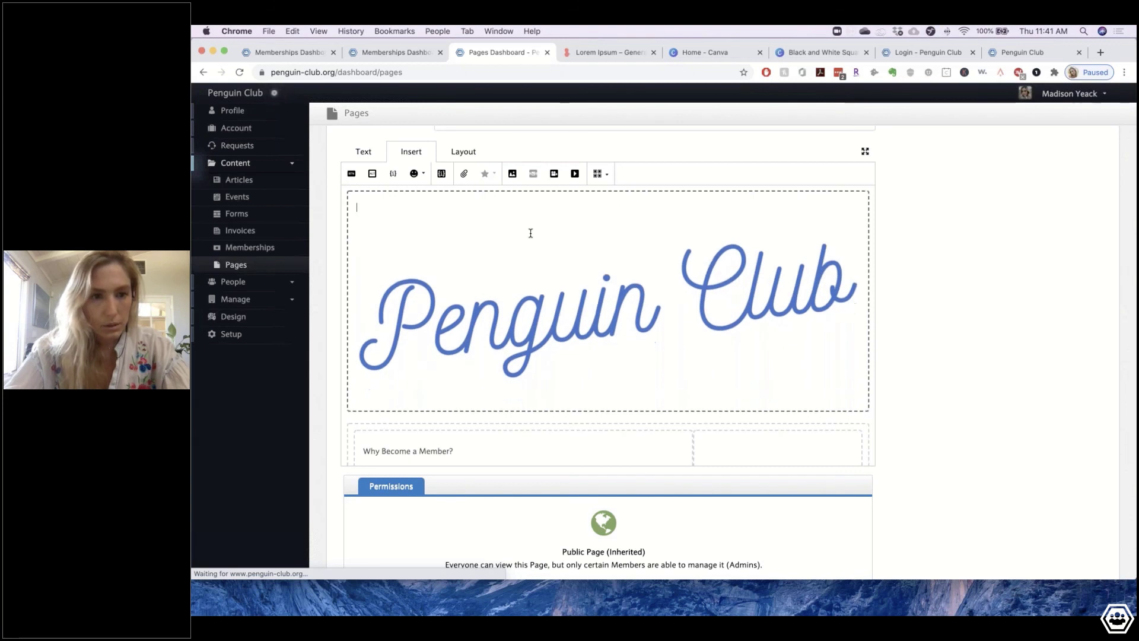
pyautogui.press('Down')
pyautogui.press('BackSpace')
# - Colour the "Why Become a Member?" heading dark blue and set its font size to 25px
pyautogui.scroll(-3, 732, 318)
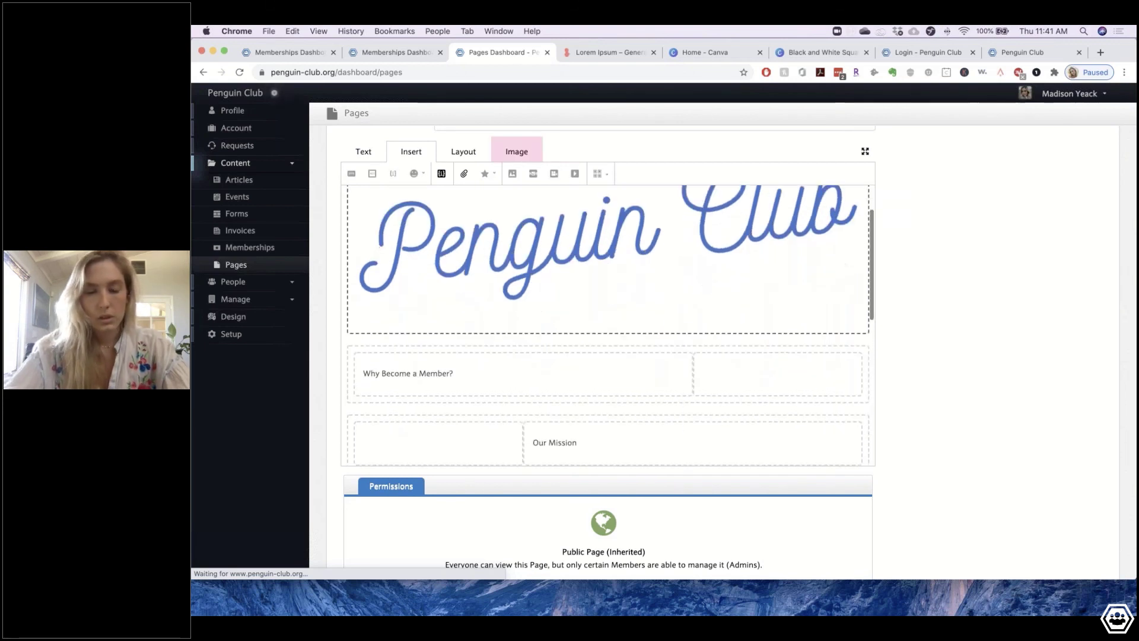
pyautogui.scroll(-1, 634, 356)
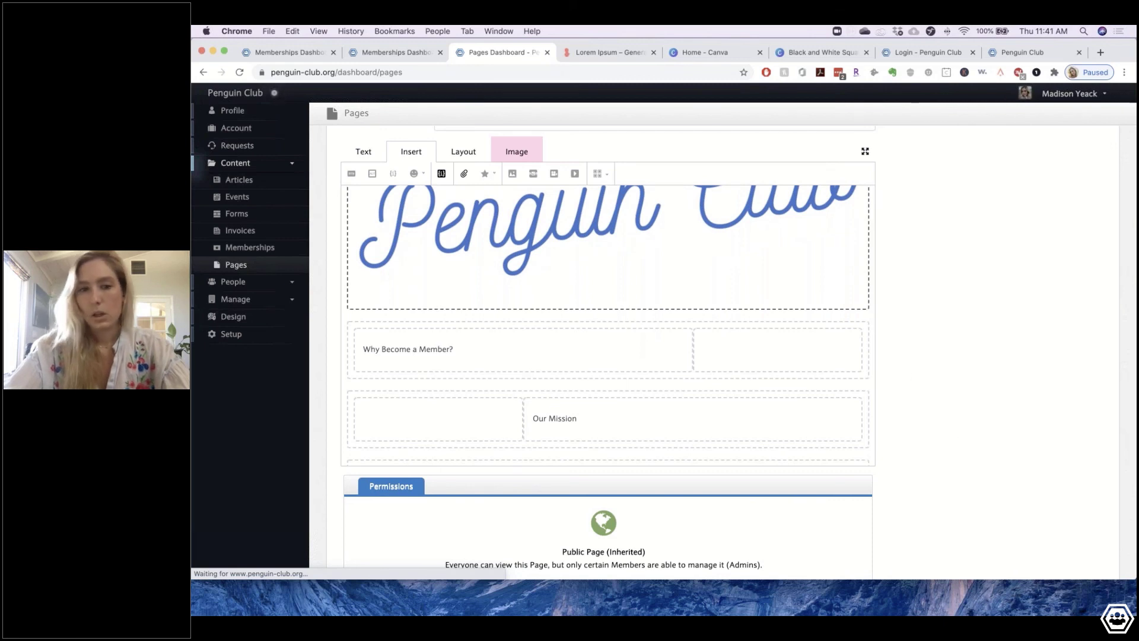
pyautogui.tripleClick(435, 353)
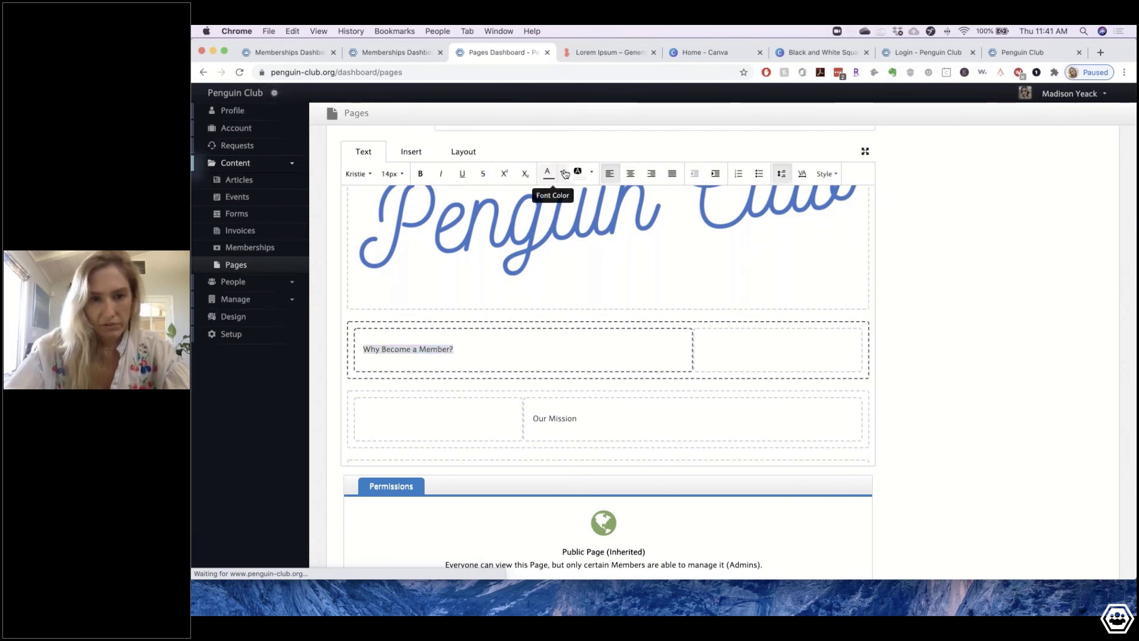
pyautogui.click(565, 173)
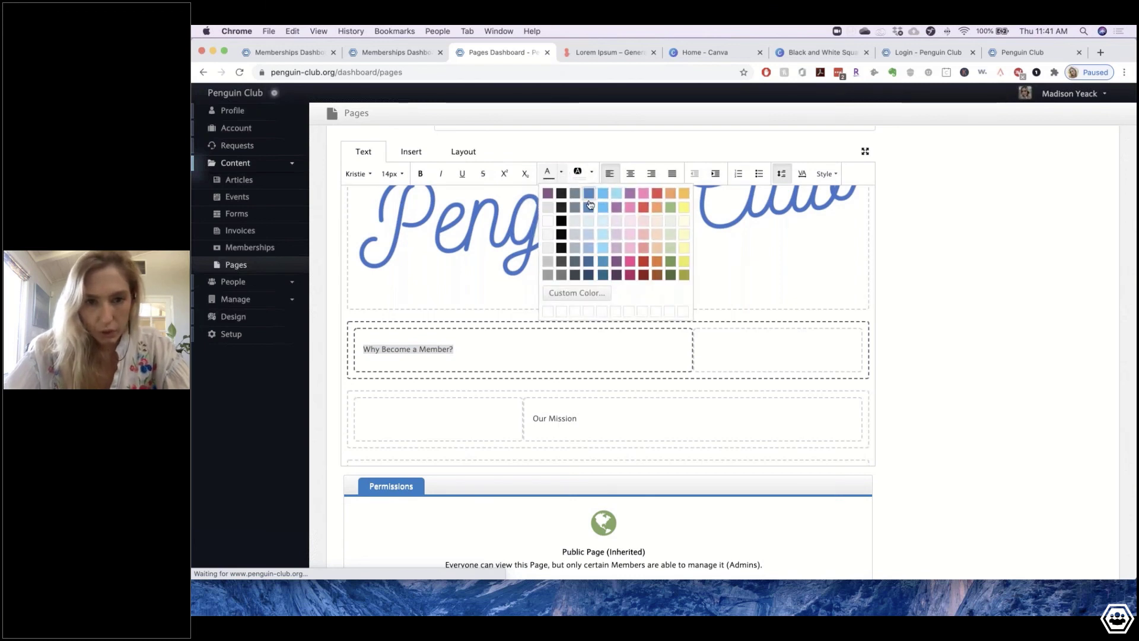
pyautogui.click(589, 262)
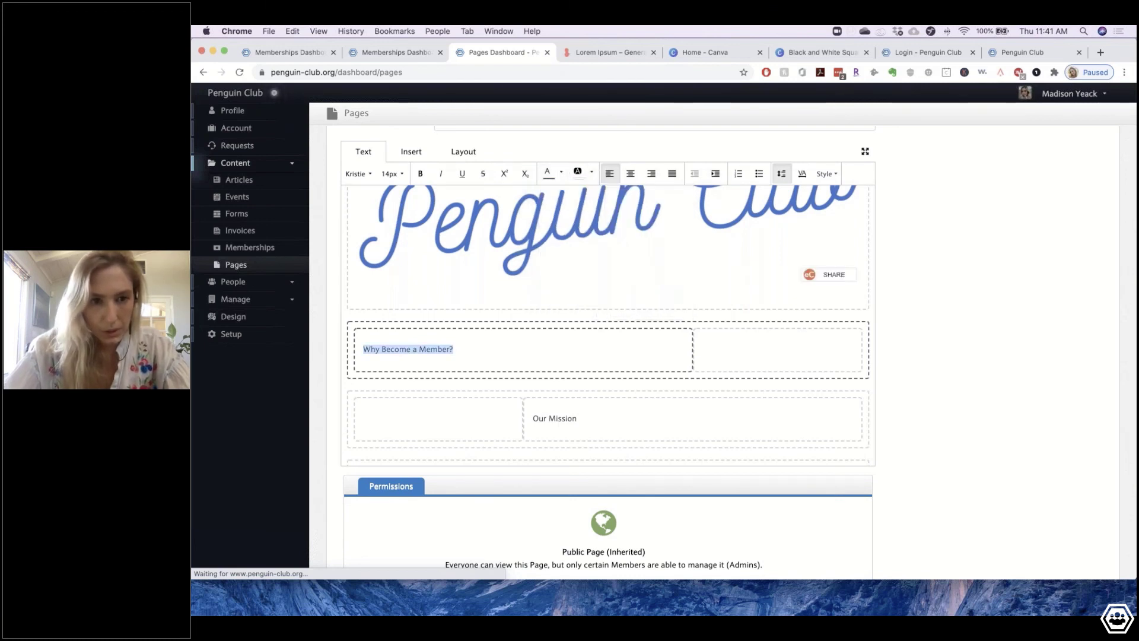
pyautogui.click(392, 173)
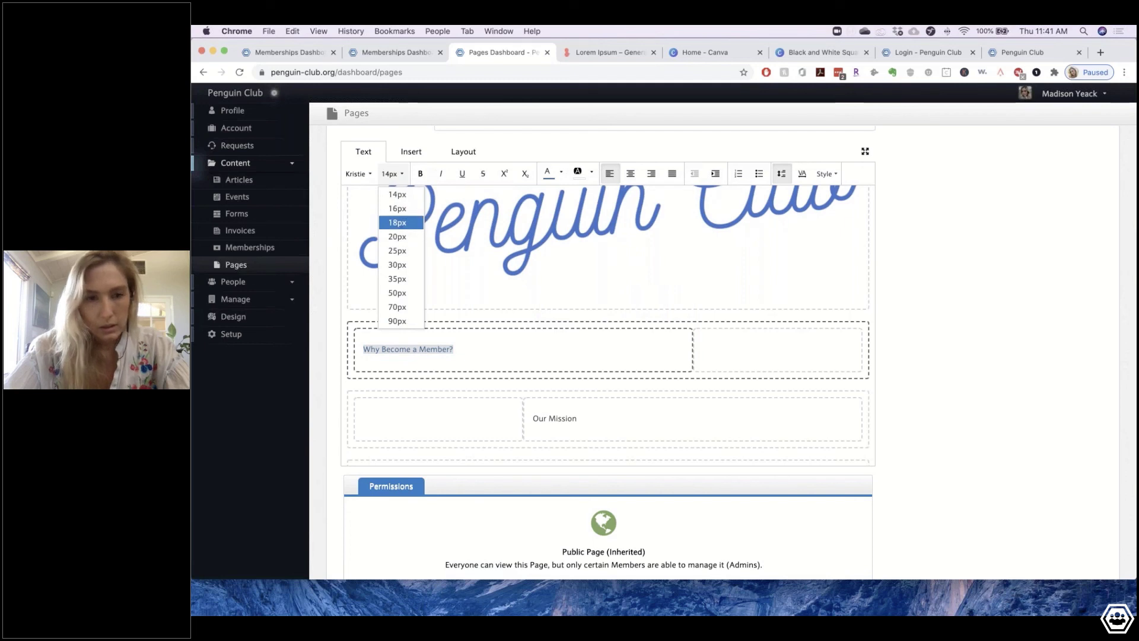
pyautogui.click(397, 236)
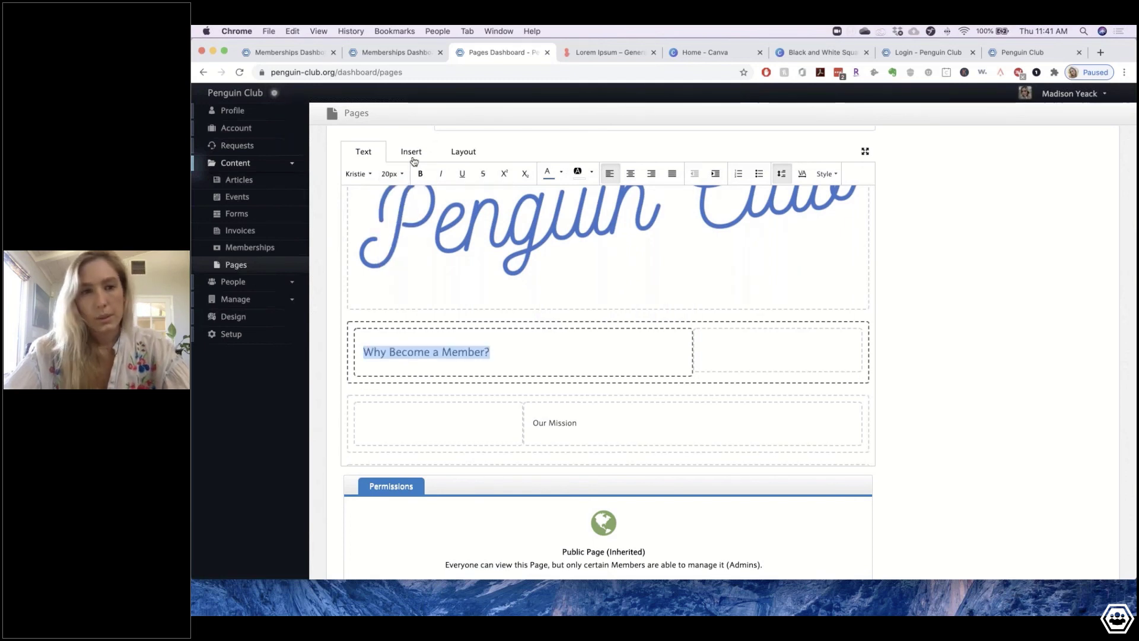
pyautogui.click(392, 173)
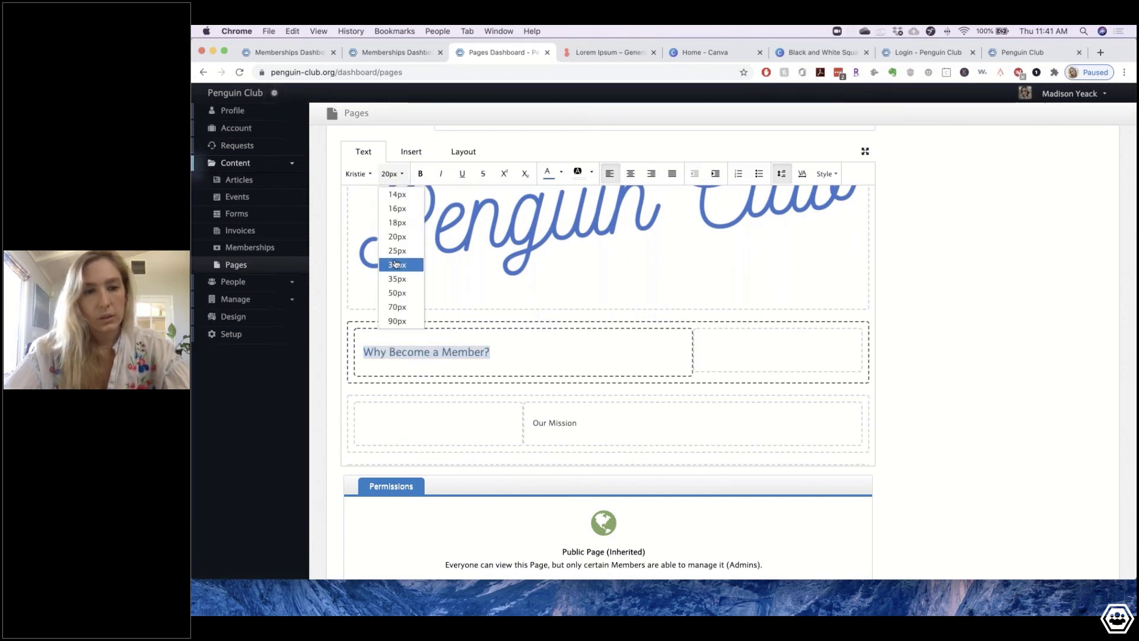
pyautogui.click(397, 251)
# - Add a vertical bar before the "Why Become a Member?" heading, set it to 30px and colour it light blue
pyautogui.click(427, 355)
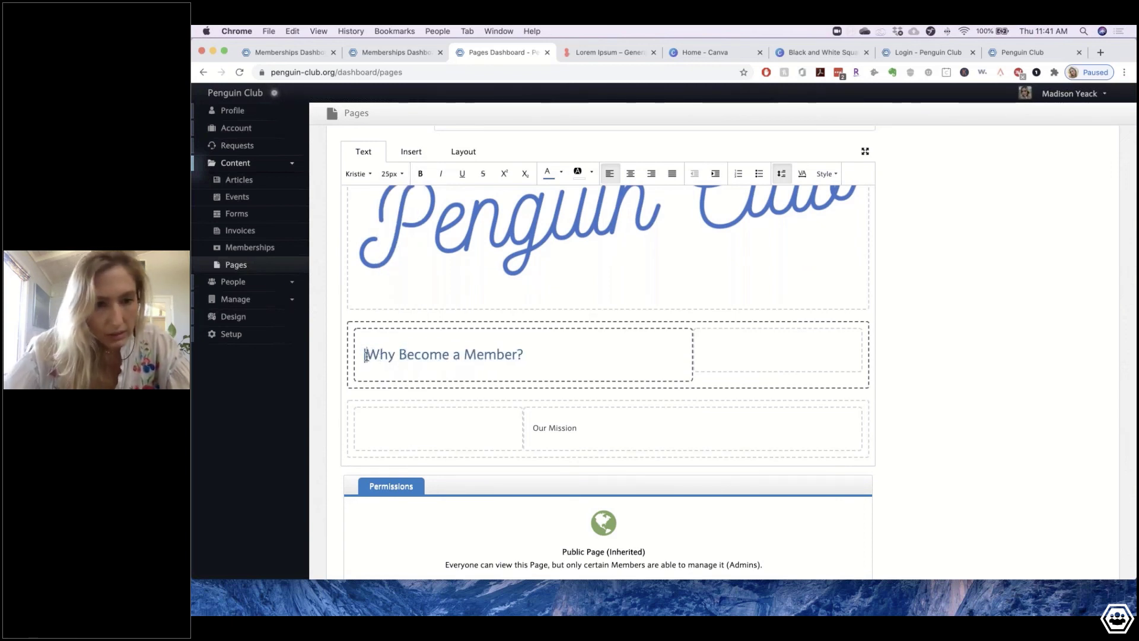
pyautogui.click(393, 174)
pyautogui.click(398, 265)
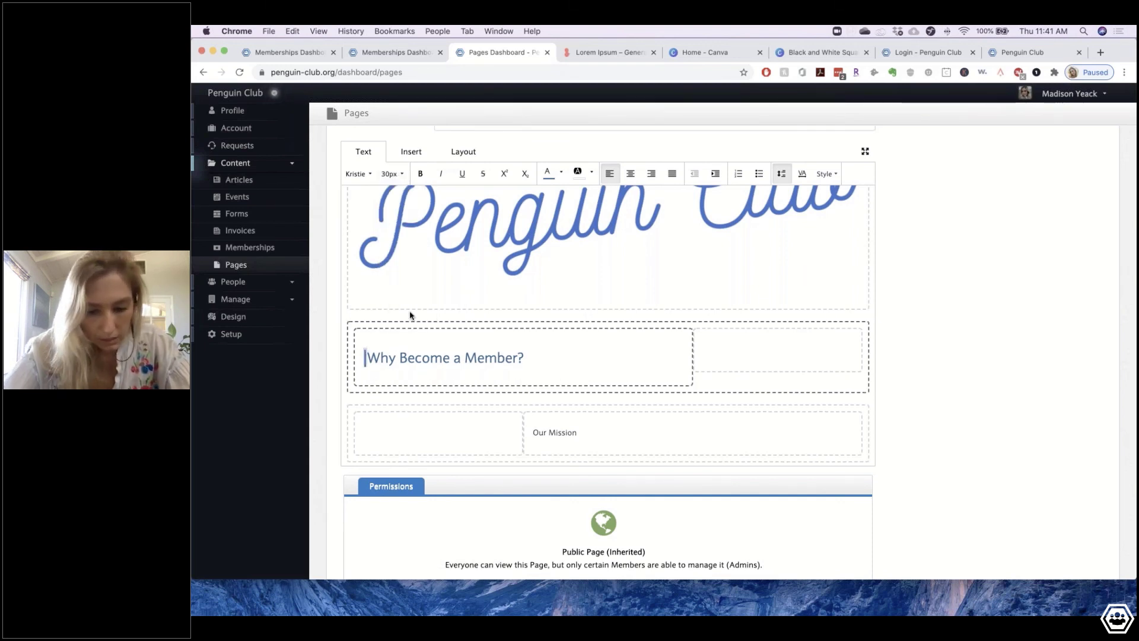
pyautogui.click(561, 173)
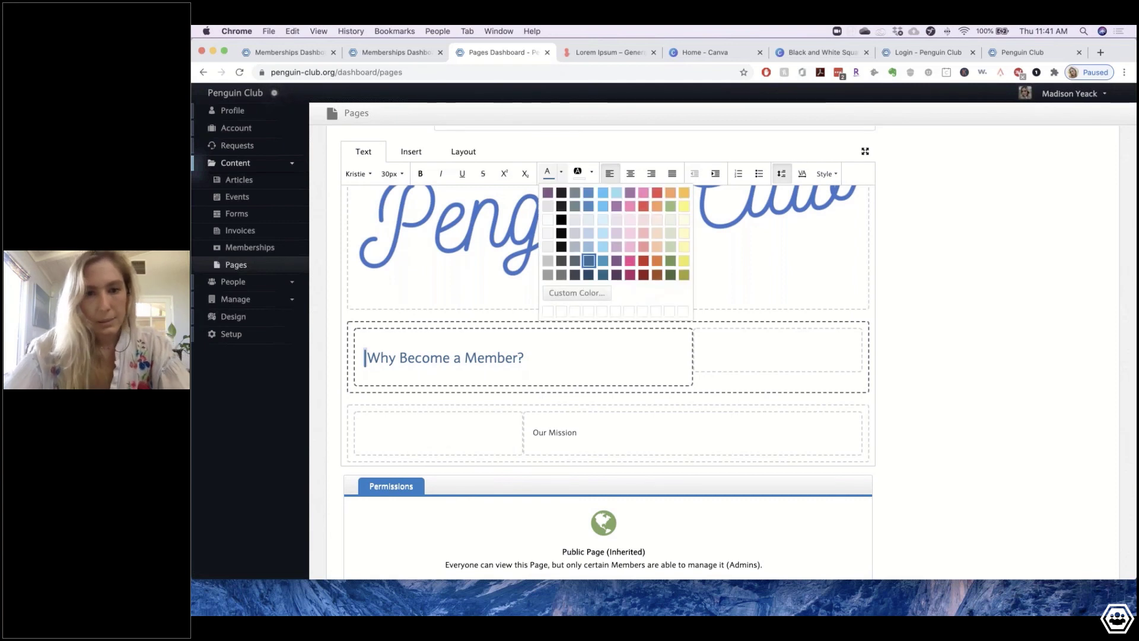
pyautogui.click(603, 203)
pyautogui.click(561, 350)
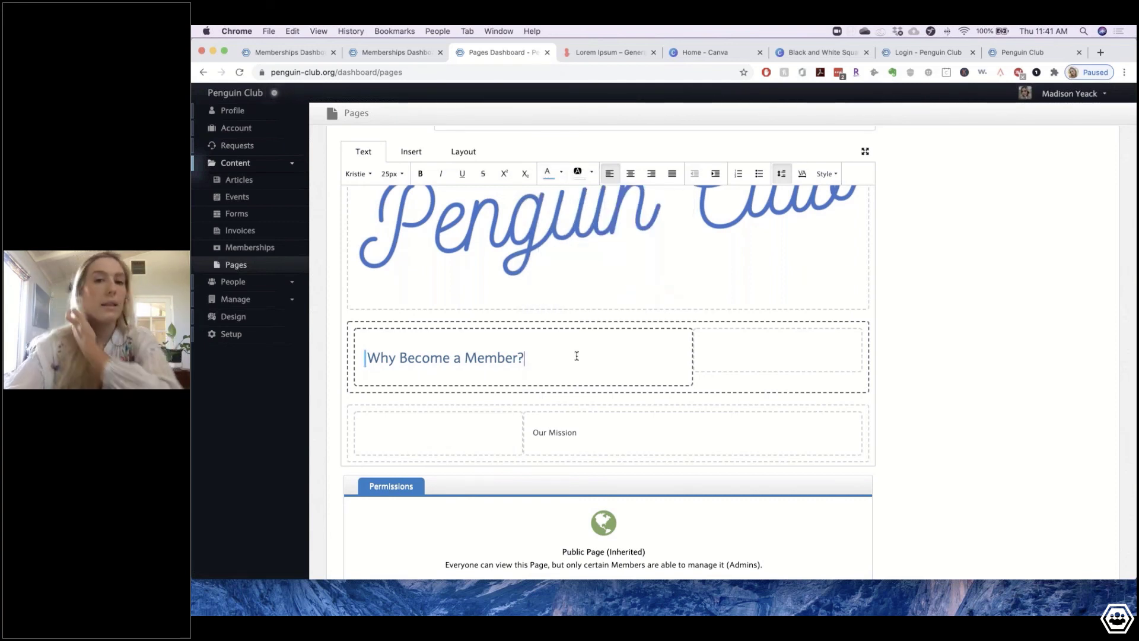
# - Copy the first two sentences from the Lorem Ipsum generator page and paste them into a new browser tab's address bar as plain text
pyautogui.click(611, 52)
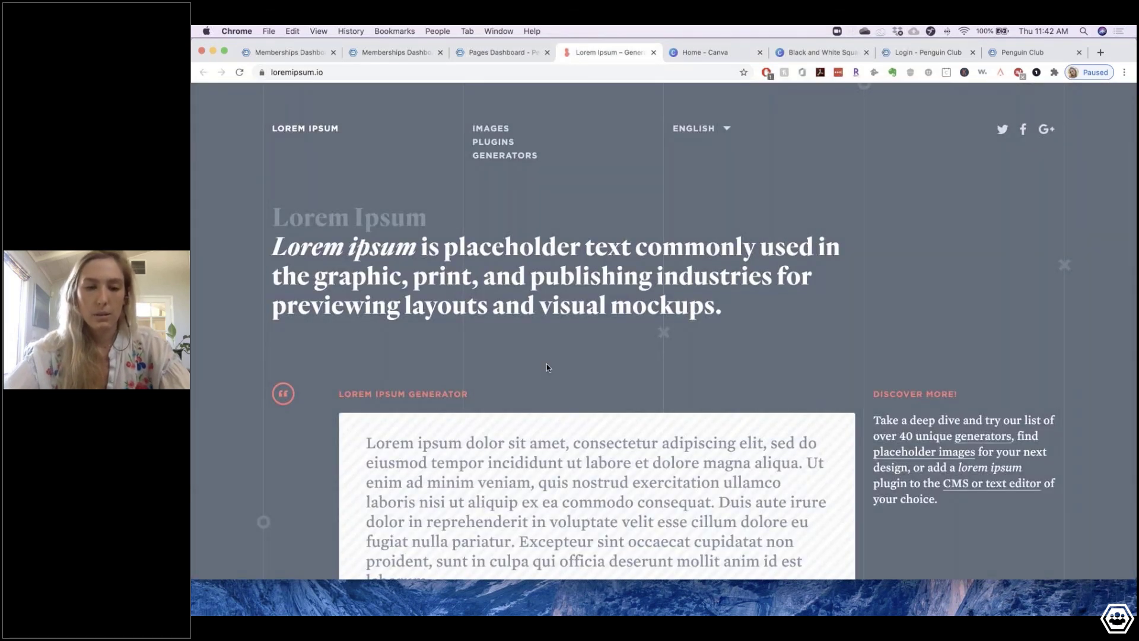
pyautogui.moveTo(366, 358); pyautogui.dragTo(717, 414)
pyautogui.press('super+c')
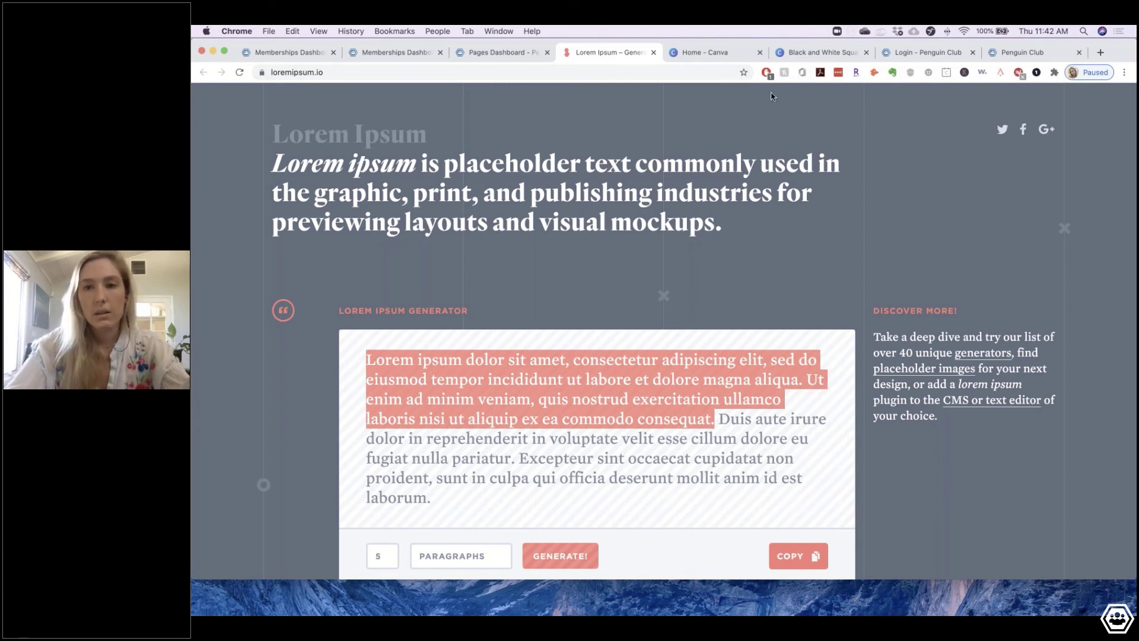
pyautogui.press('super+t')
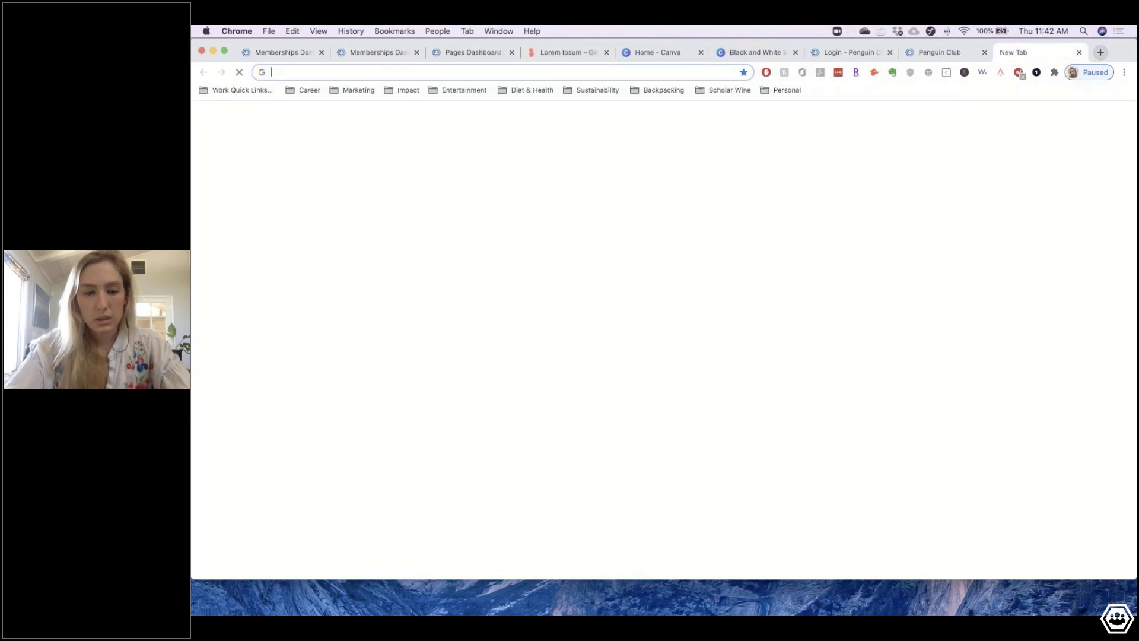
pyautogui.press('super+v')
pyautogui.press('super+a')
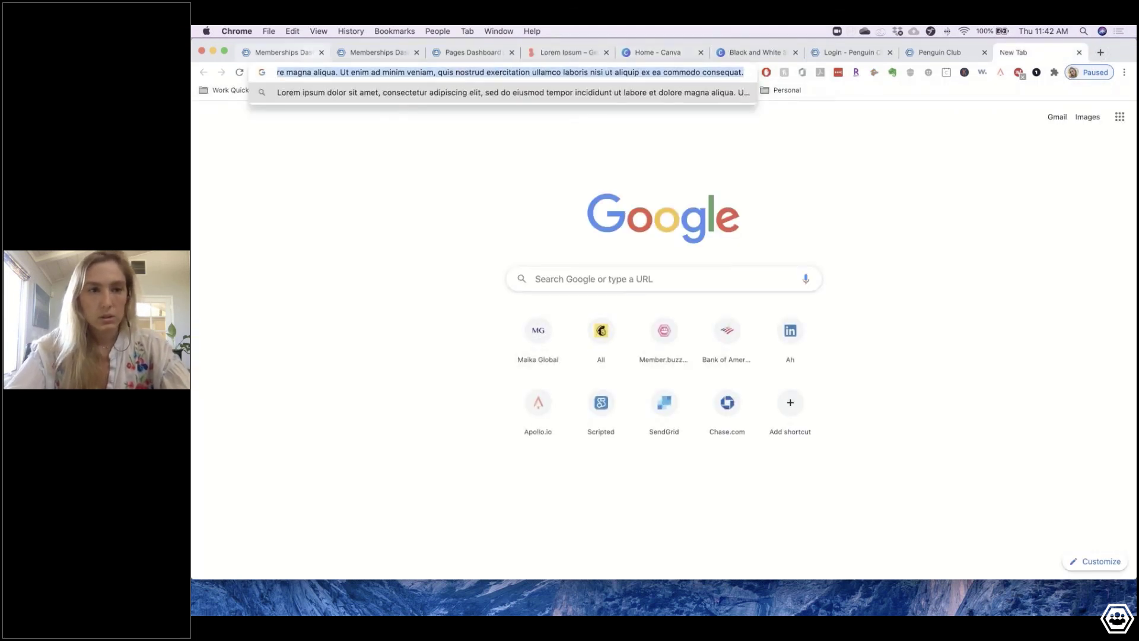
# - Switch back to the Pages Dashboard and paste the Lorem Ipsum text on a new line below the "Why Become a Member?" heading
pyautogui.click(475, 54)
pyautogui.click(547, 352)
pyautogui.press('Return')
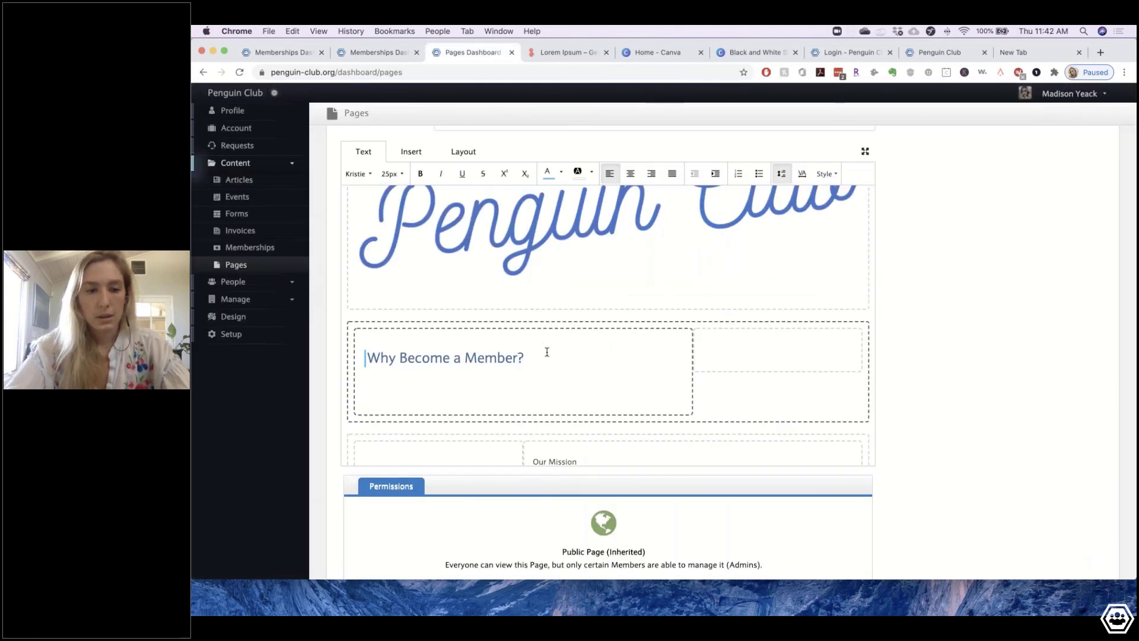
pyautogui.press('super+v')
pyautogui.scroll(-3, 555, 356)
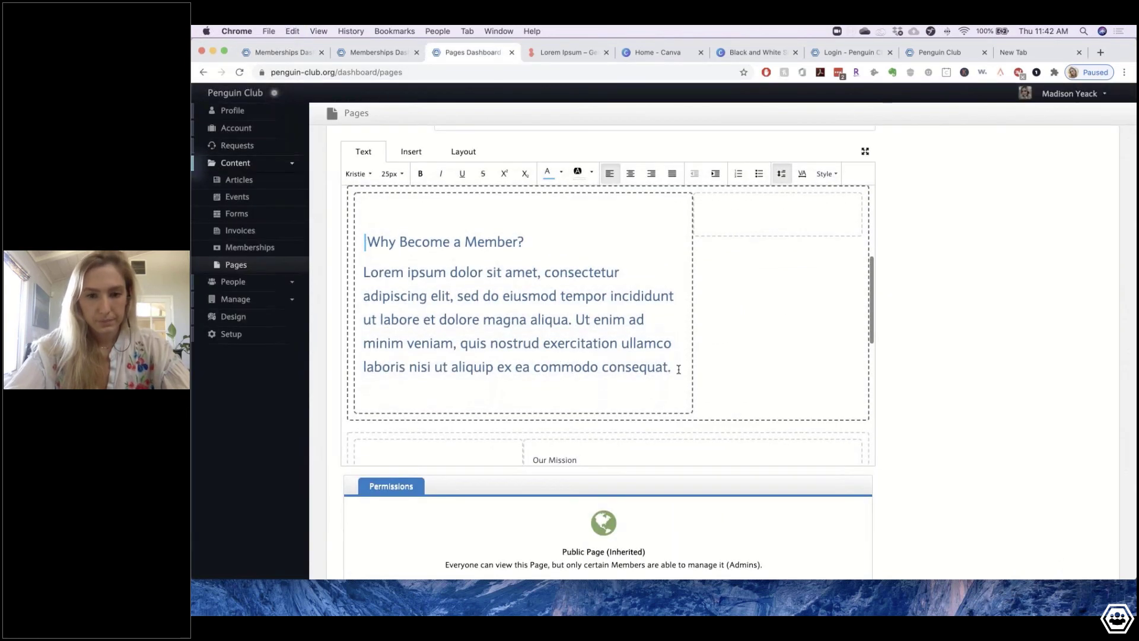
# - Set the font size of the pasted Lorem Ipsum paragraph to 18px
pyautogui.moveTo(672, 366); pyautogui.dragTo(380, 296)
pyautogui.moveTo(360, 280); pyautogui.dragTo(362, 270)
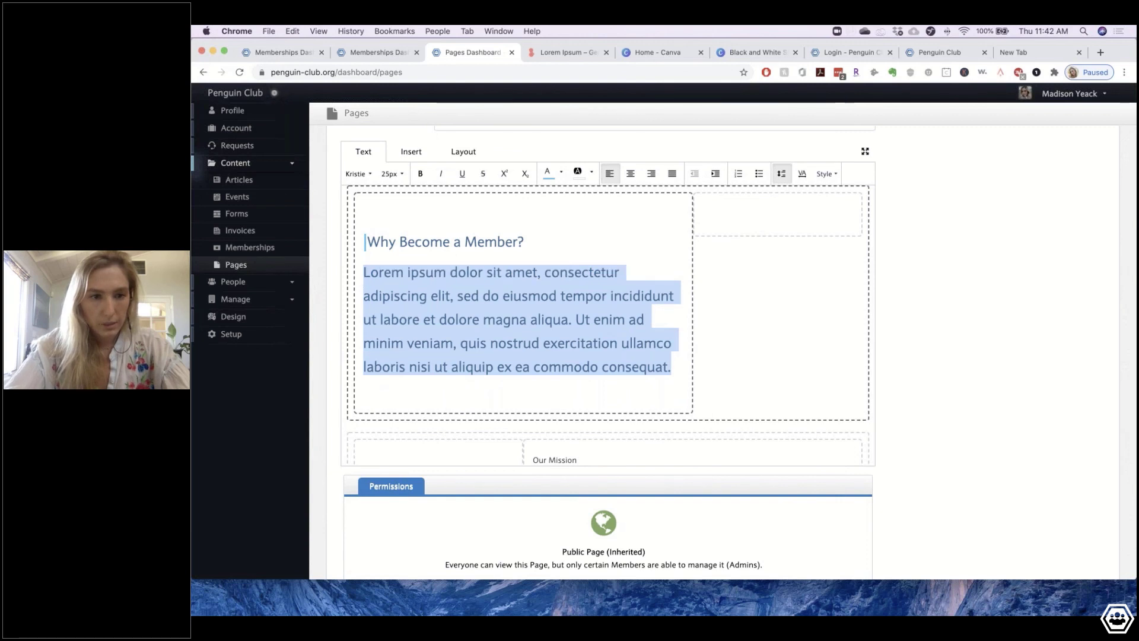
pyautogui.click(392, 174)
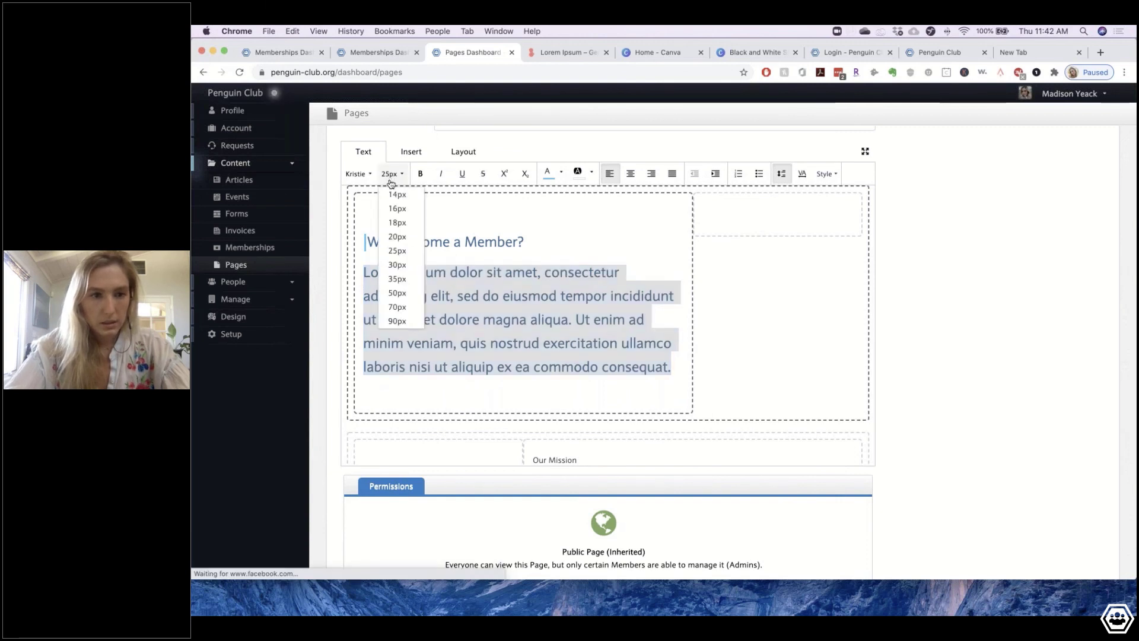
pyautogui.click(397, 223)
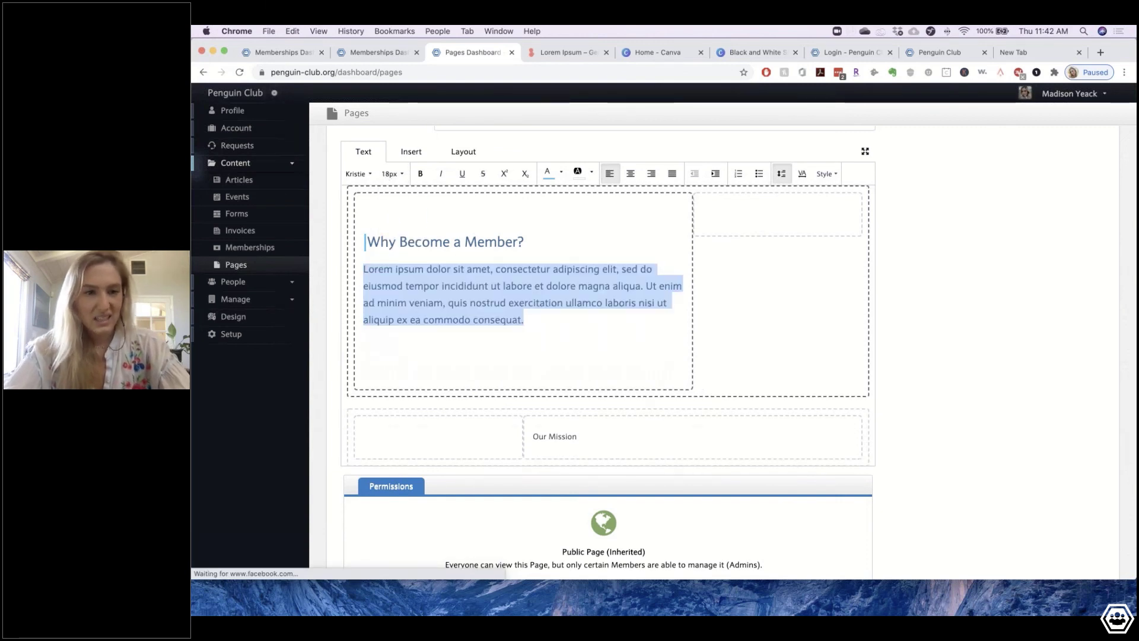
pyautogui.click(560, 367)
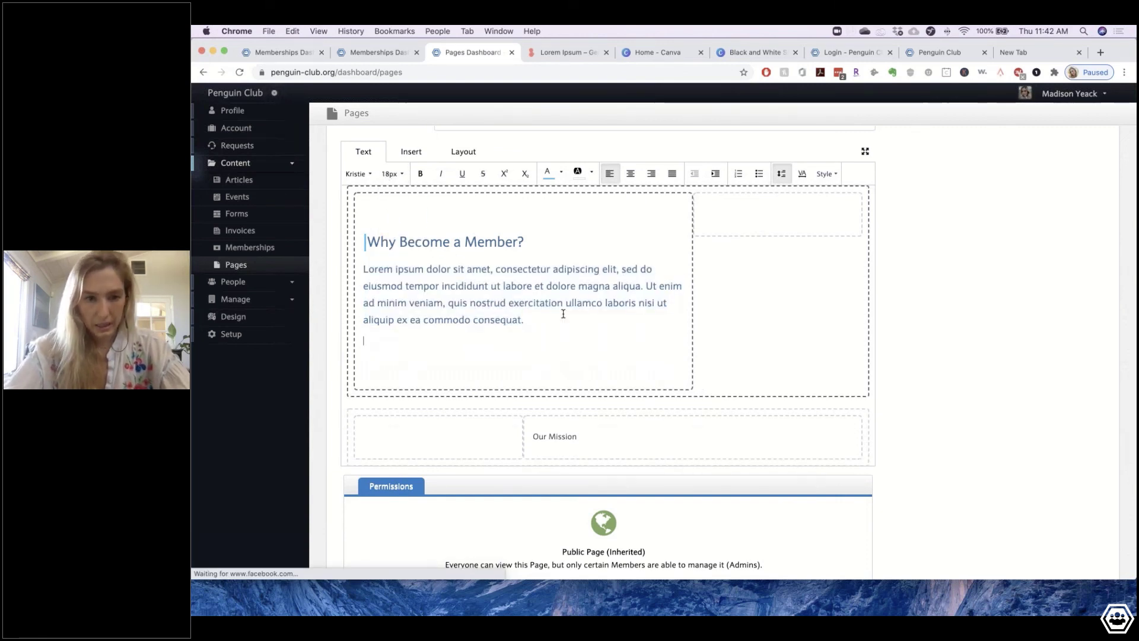
# - Insert Penguin.png from the Home files into the empty cell beside the "Why Become a Member?" text
pyautogui.click(767, 218)
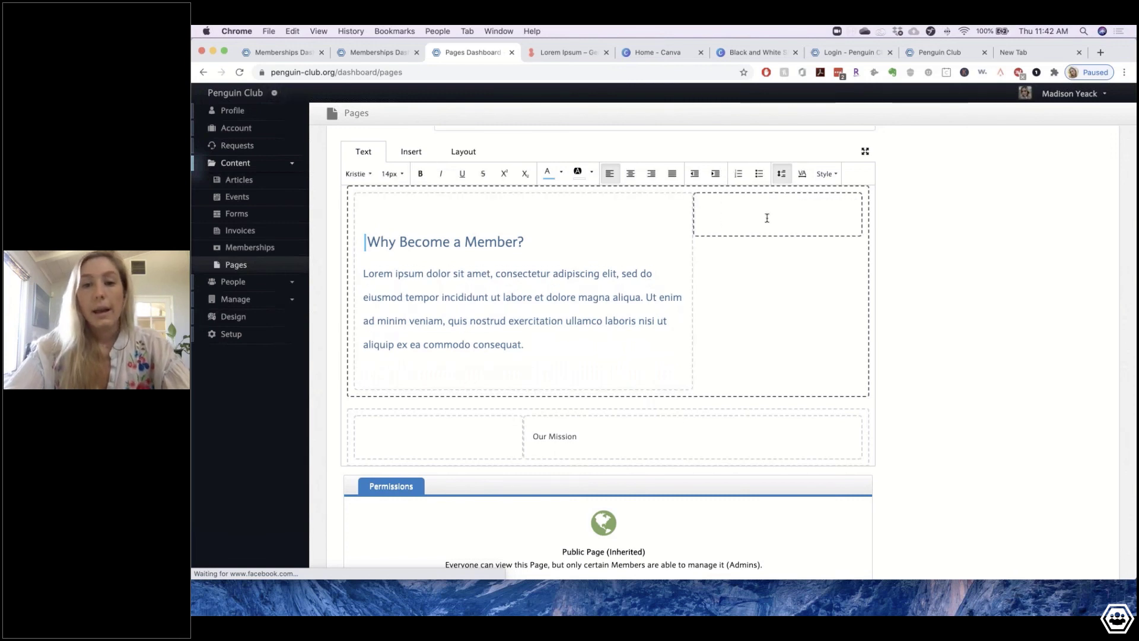
pyautogui.click(413, 158)
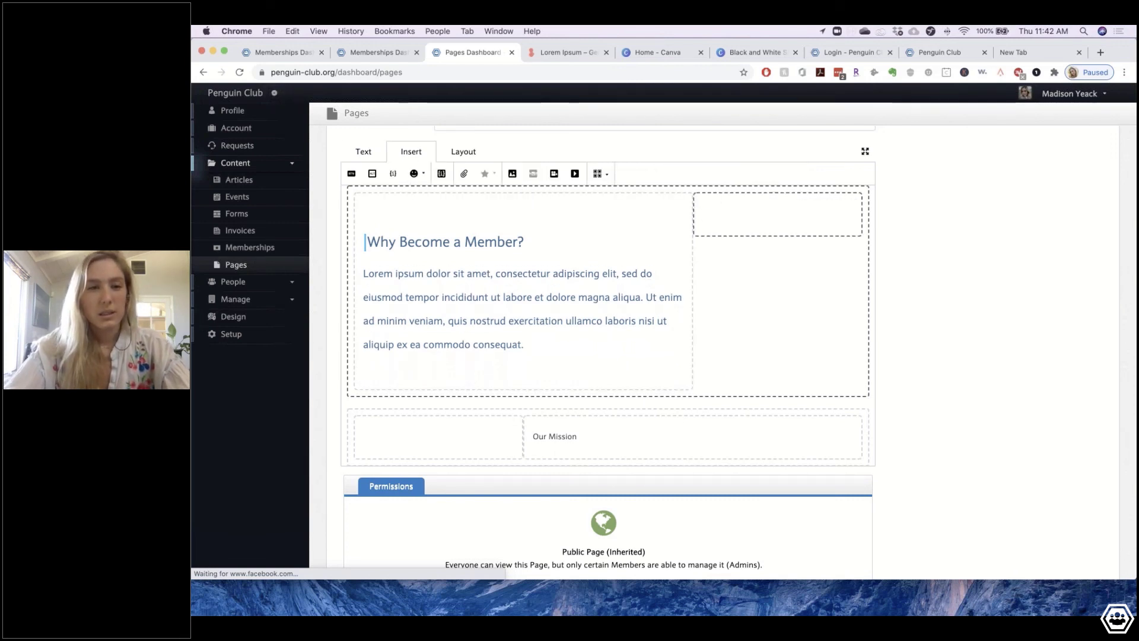
pyautogui.click(514, 175)
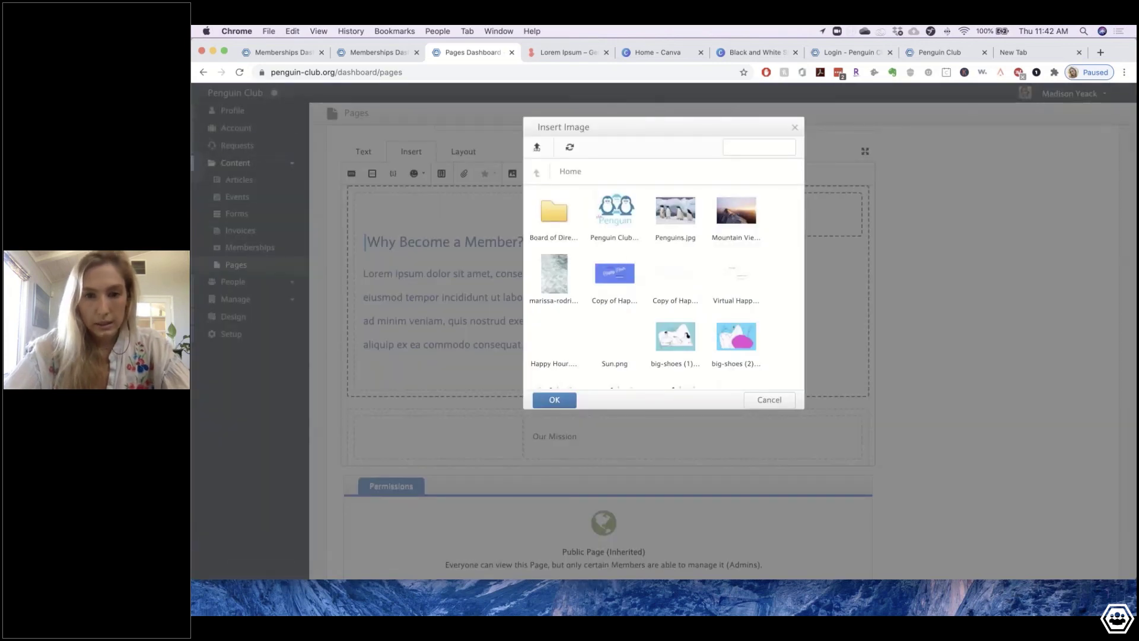
pyautogui.scroll(-10, 687, 338)
pyautogui.click(615, 225)
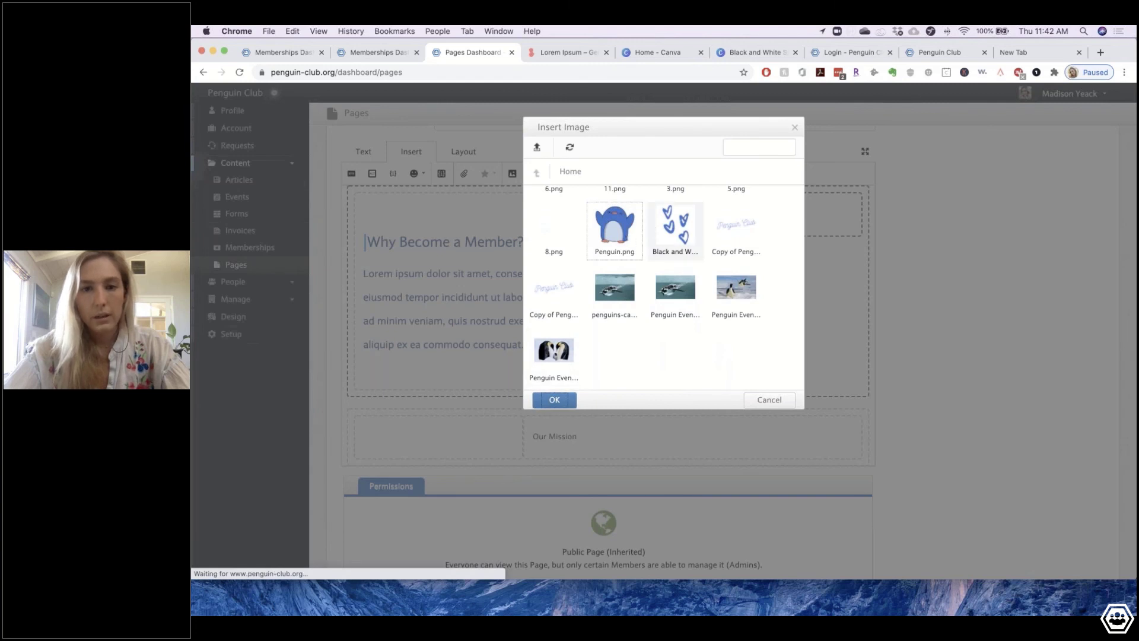
pyautogui.click(555, 400)
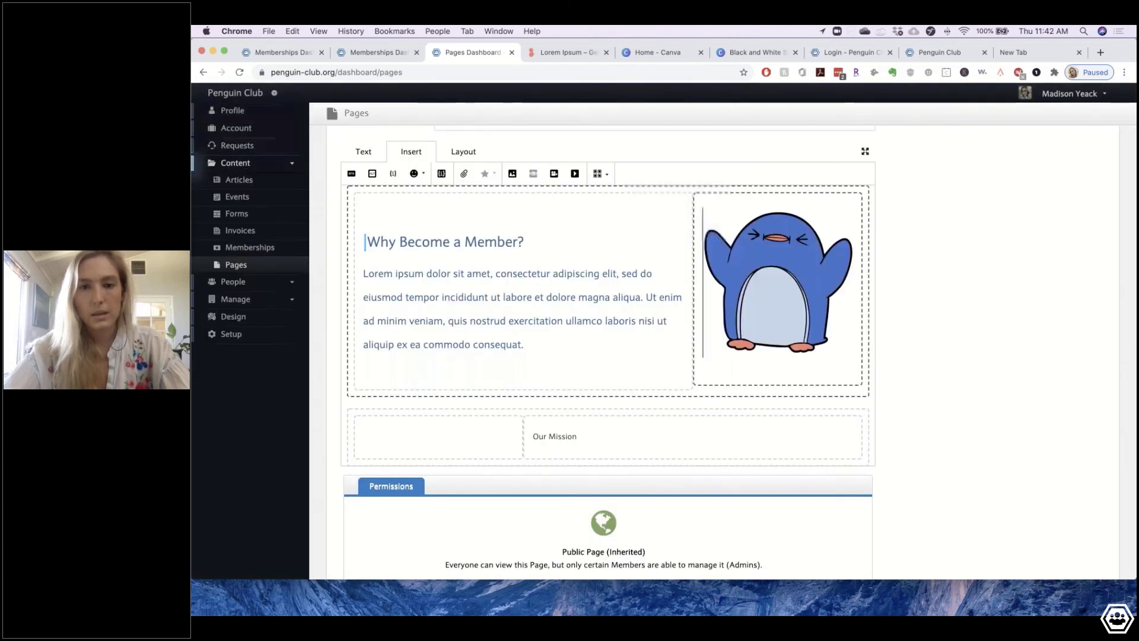
# - Remove the extra blank line below the Lorem Ipsum paragraph in the "Why Become a Member?" cell
pyautogui.click(488, 225)
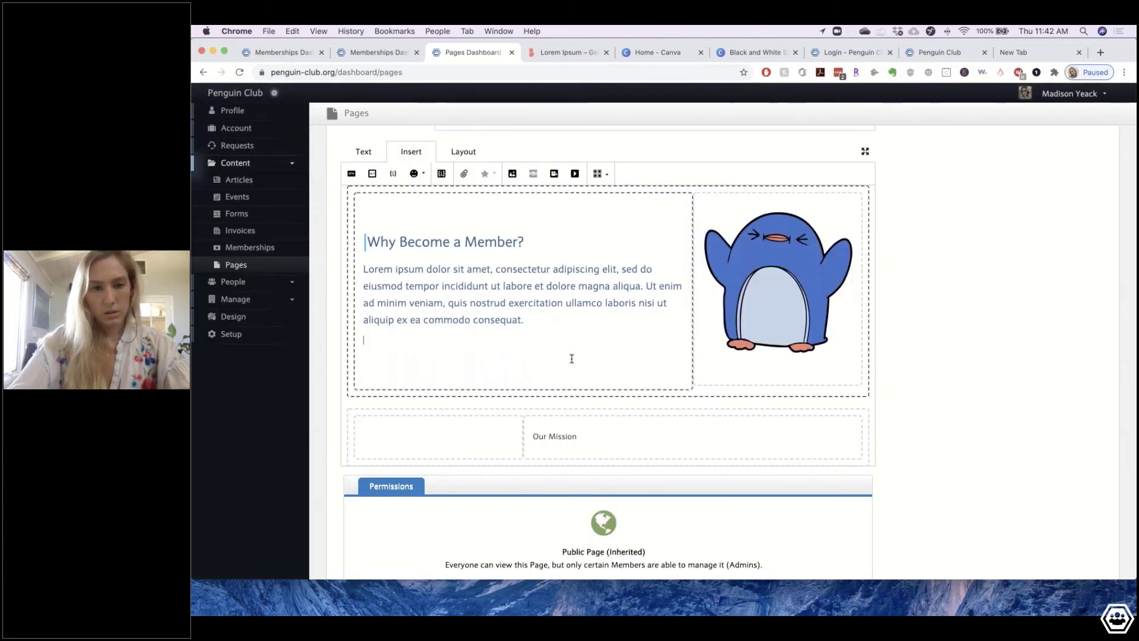
pyautogui.scroll(-2, 572, 358)
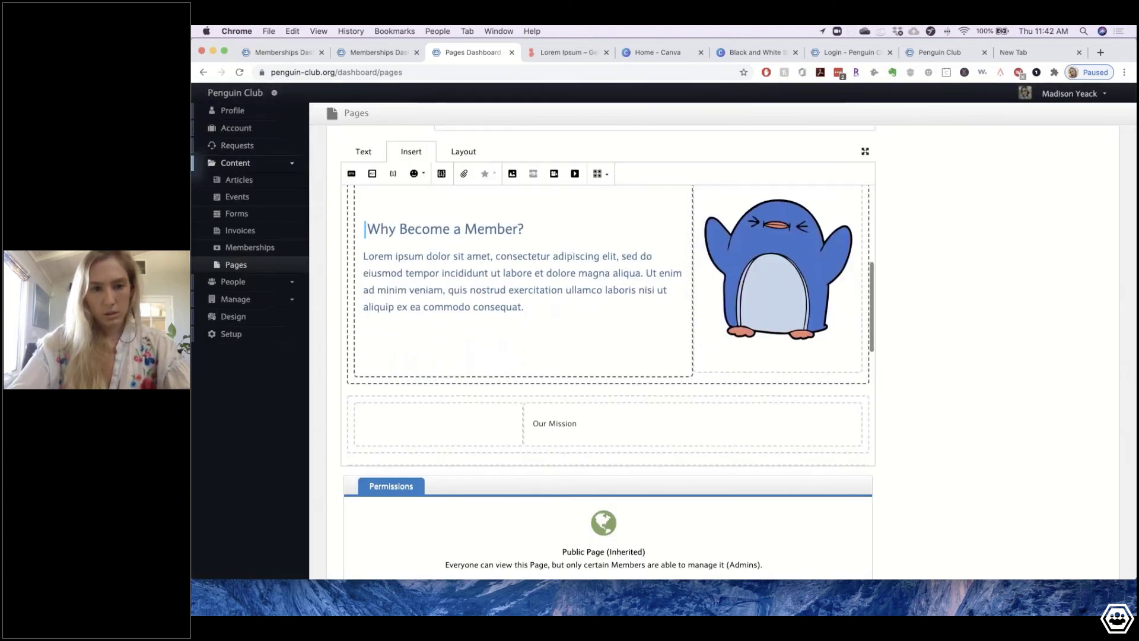
pyautogui.click(551, 333)
pyautogui.scroll(3, 551, 336)
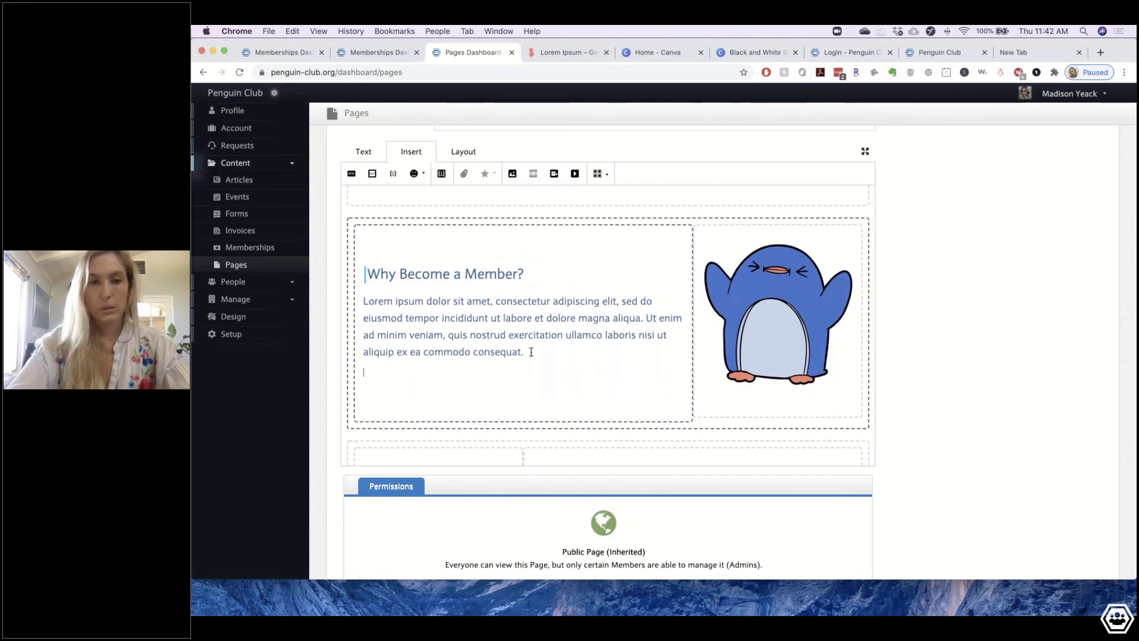
pyautogui.scroll(-8, 518, 389)
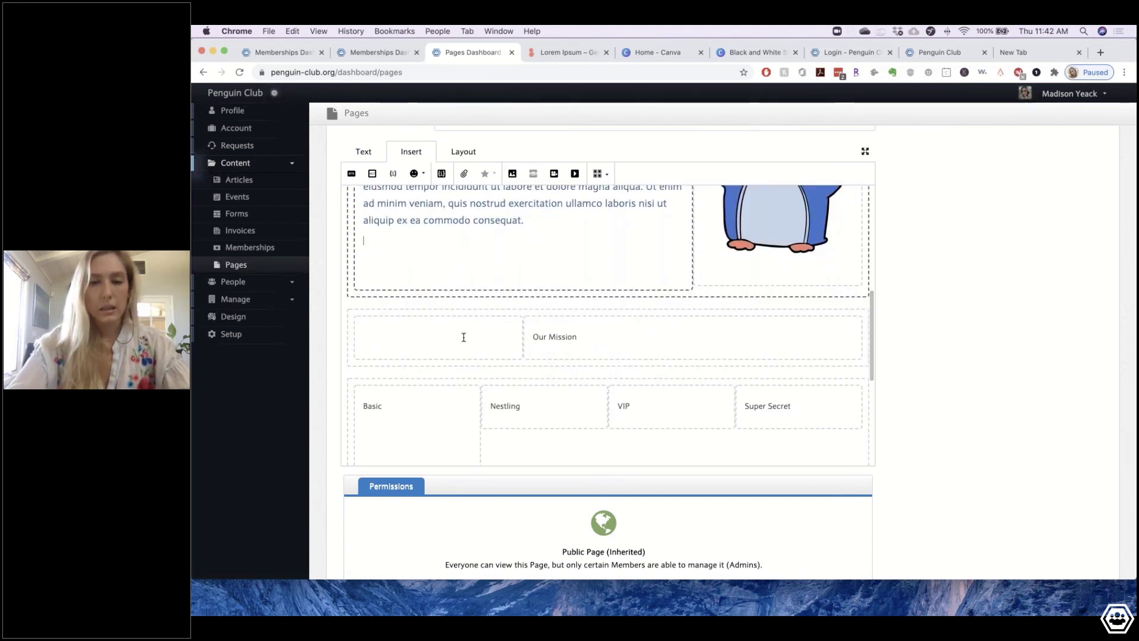
pyautogui.scroll(15, 464, 337)
pyautogui.scroll(-12, 608, 326)
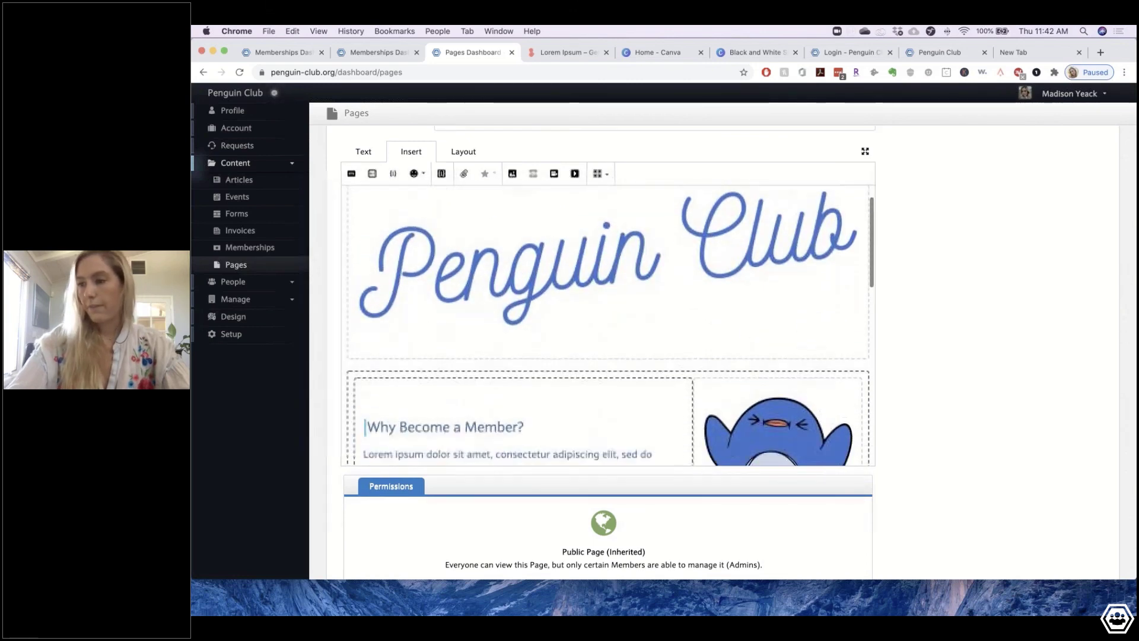
pyautogui.scroll(-5, 540, 349)
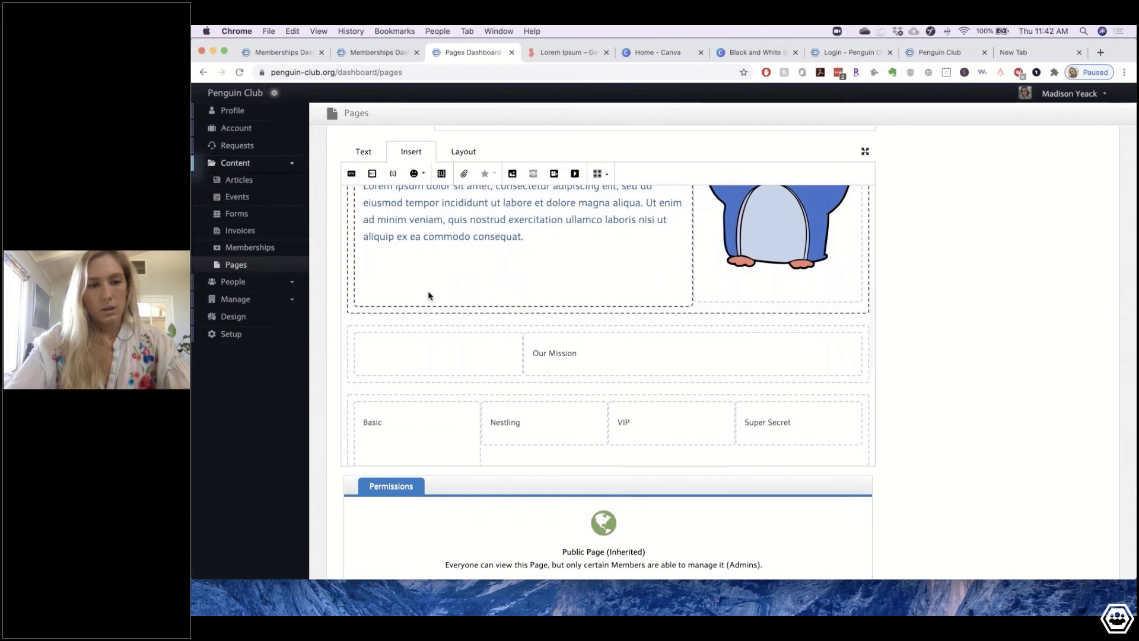
pyautogui.press('BackSpace')
pyautogui.write('\\')
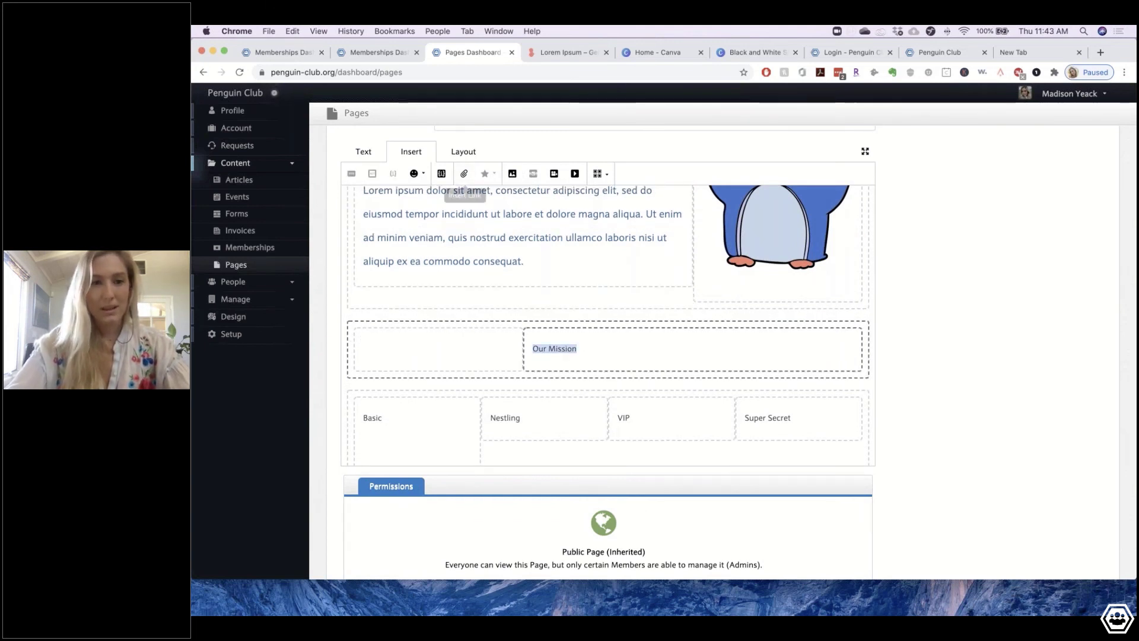
pyautogui.scroll(3, 466, 196)
pyautogui.press('super+z')
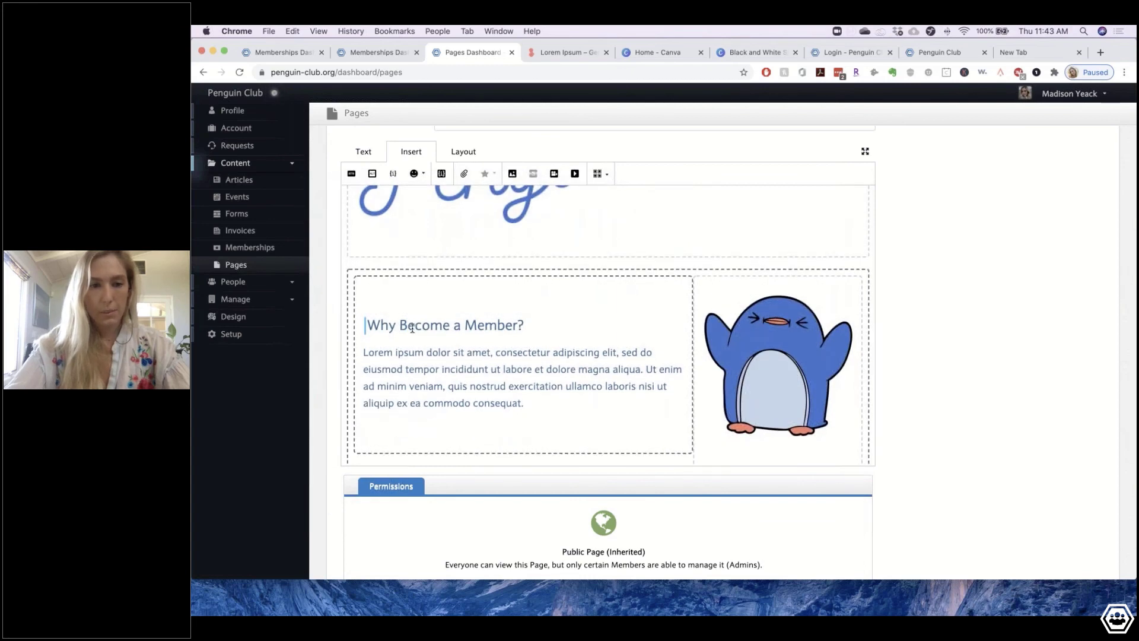
# - Set the "Our Mission" heading to 25px and colour it medium blue
pyautogui.click(363, 155)
pyautogui.scroll(-4, 454, 343)
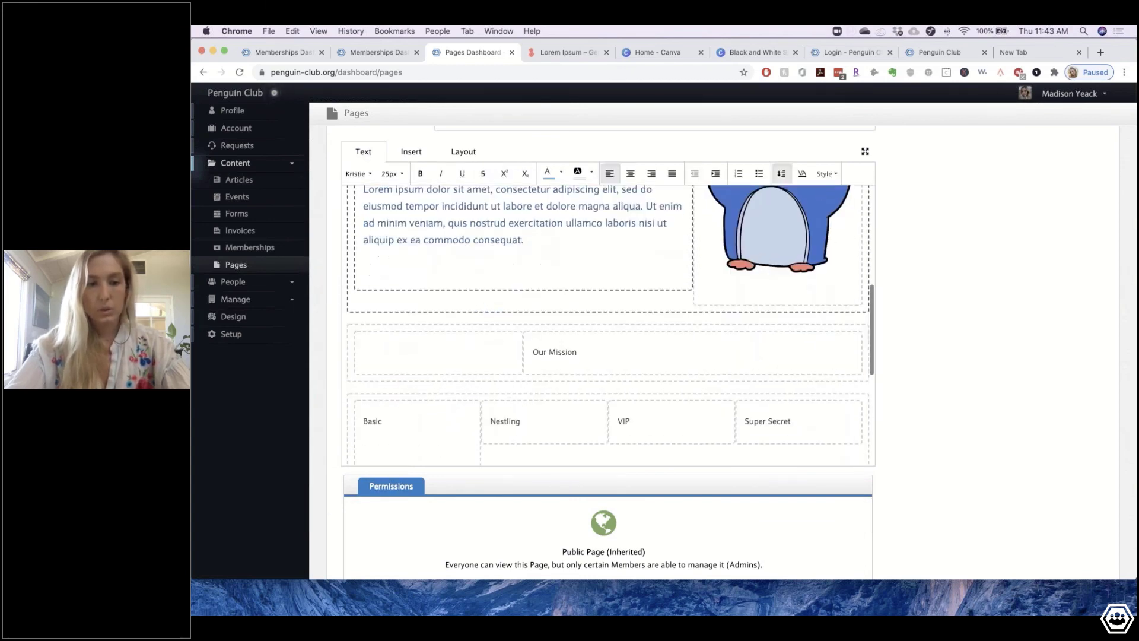
pyautogui.tripleClick(562, 343)
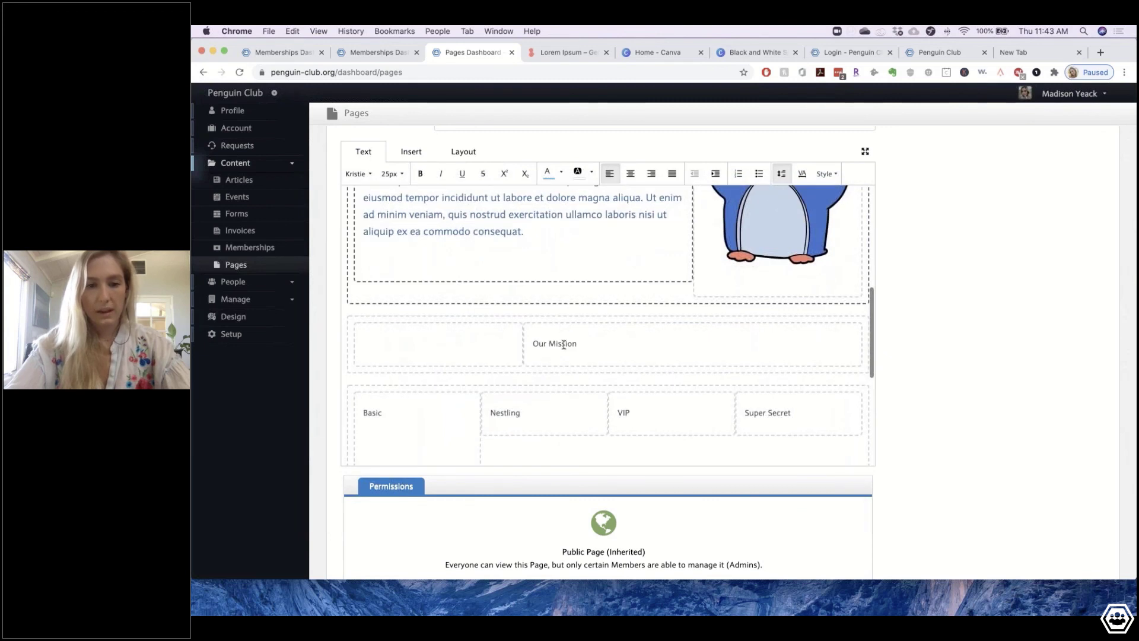
pyautogui.click(393, 174)
pyautogui.click(396, 251)
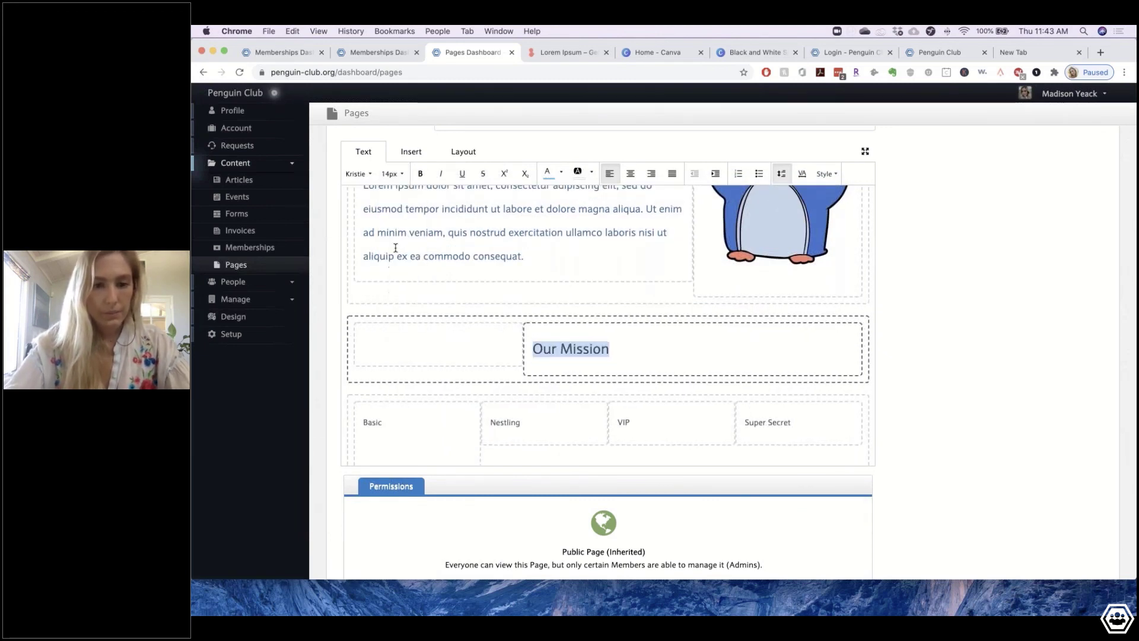
pyautogui.click(560, 172)
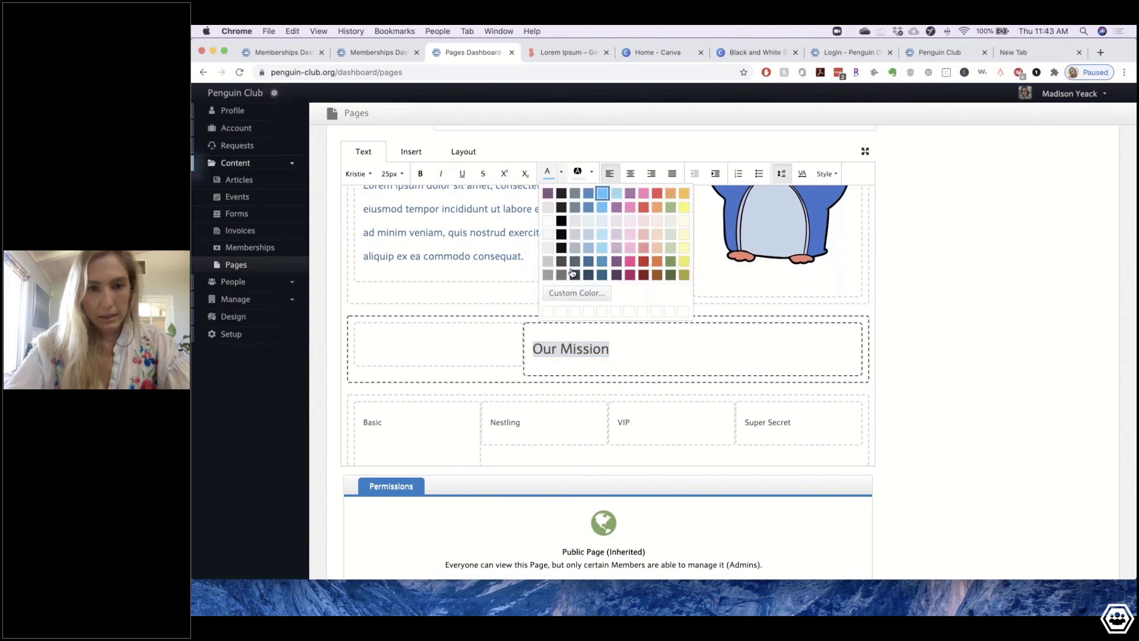
pyautogui.click(603, 193)
# - Add a vertical bar before the "Our Mission" heading, colour it light blue and set it to 30px
pyautogui.click(534, 350)
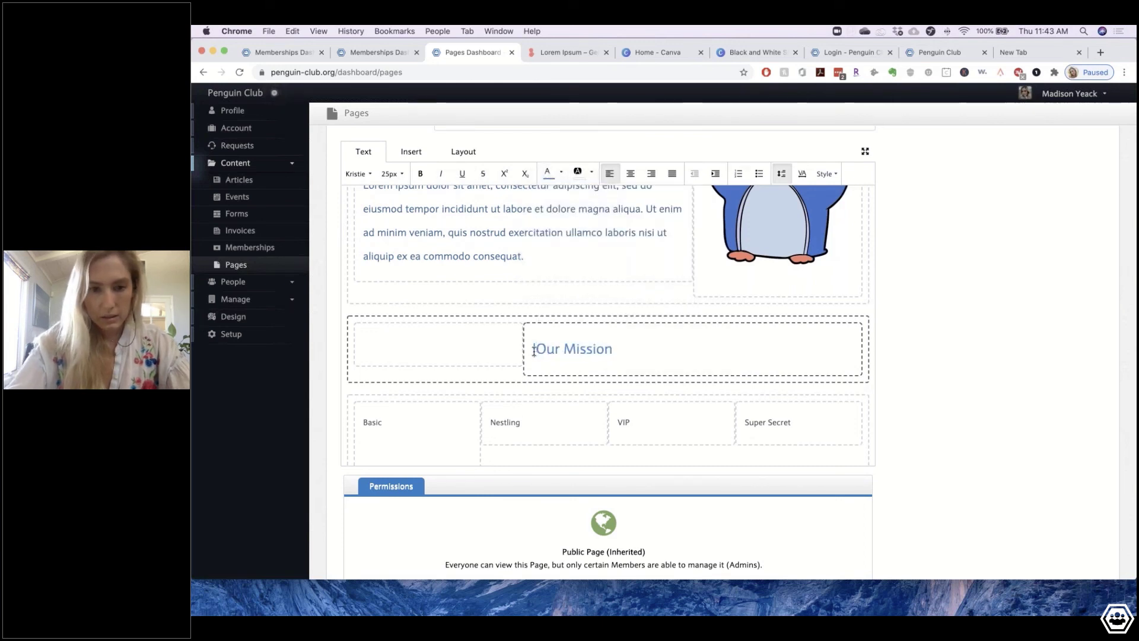
pyautogui.click(560, 172)
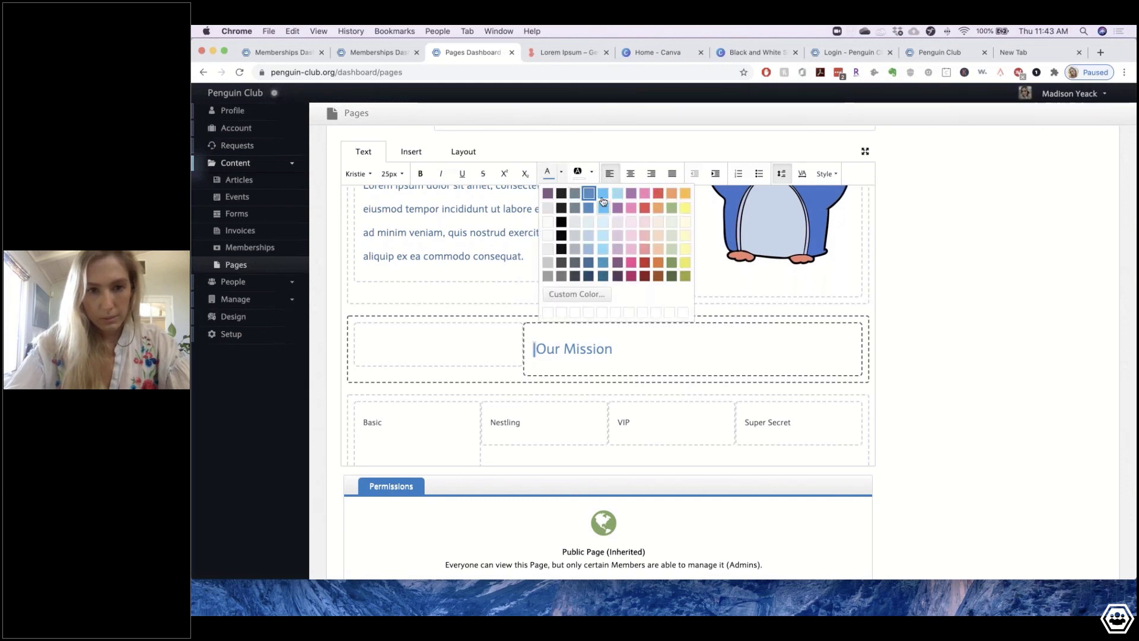
pyautogui.click(391, 174)
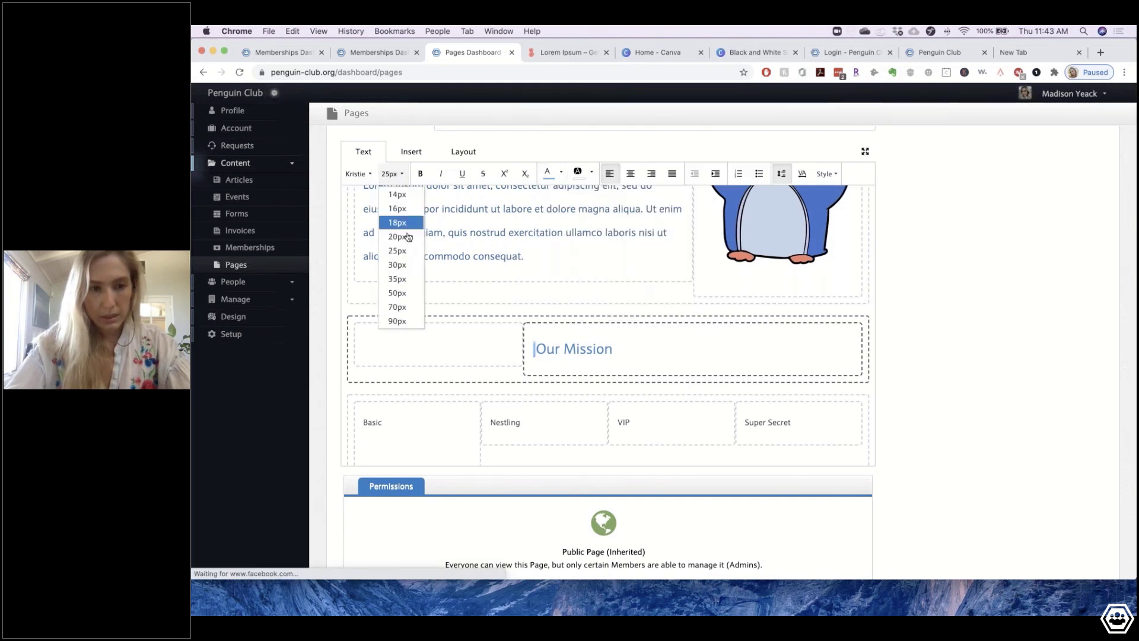
pyautogui.click(396, 266)
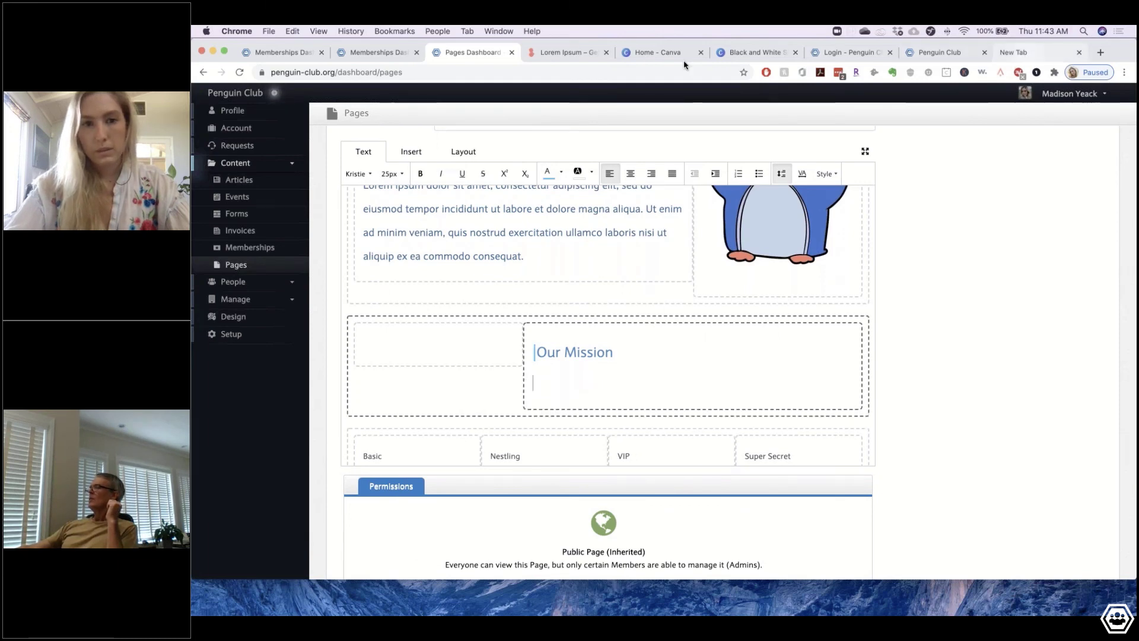
# - Paste the Lorem ipsum paragraph under the "Our Mission" heading and set its font size to 18px
pyautogui.click(1021, 52)
pyautogui.click(479, 52)
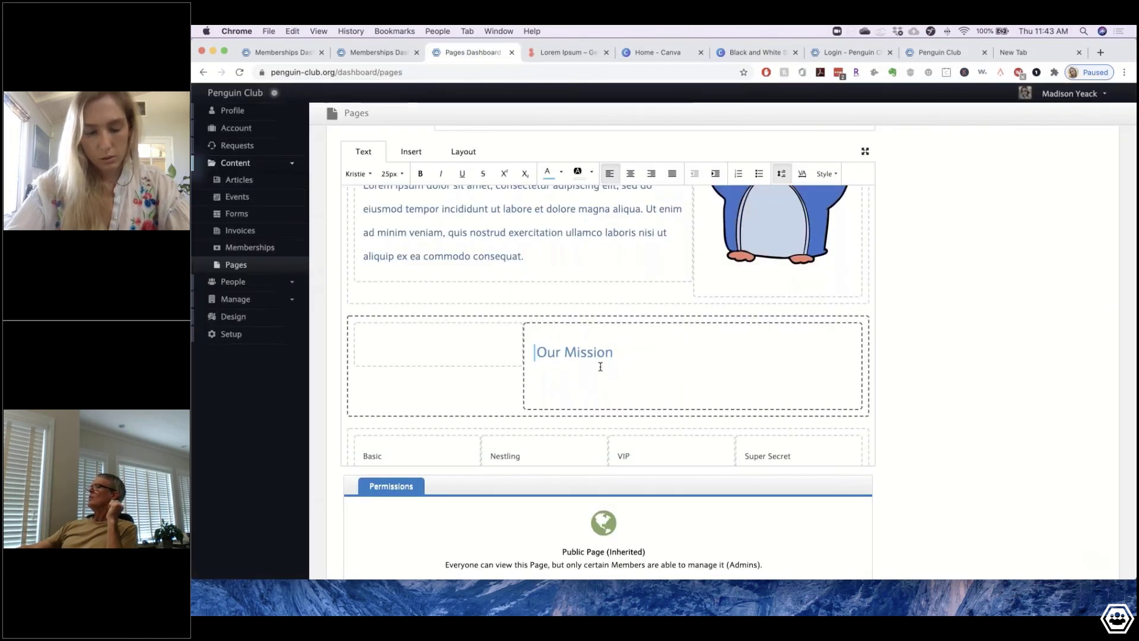
pyautogui.write('Lorem ipsum dolor sit amet, consectetur adipiscing elit, sed do eiusmod tempor incididunt ut labore et dolore magna aliqua. Ut enim ad minim veniam, quis nostrud exercitation ullamco laboris nisi ut aliquip ex ea commodo consequat.')
pyautogui.scroll(-2, 600, 366)
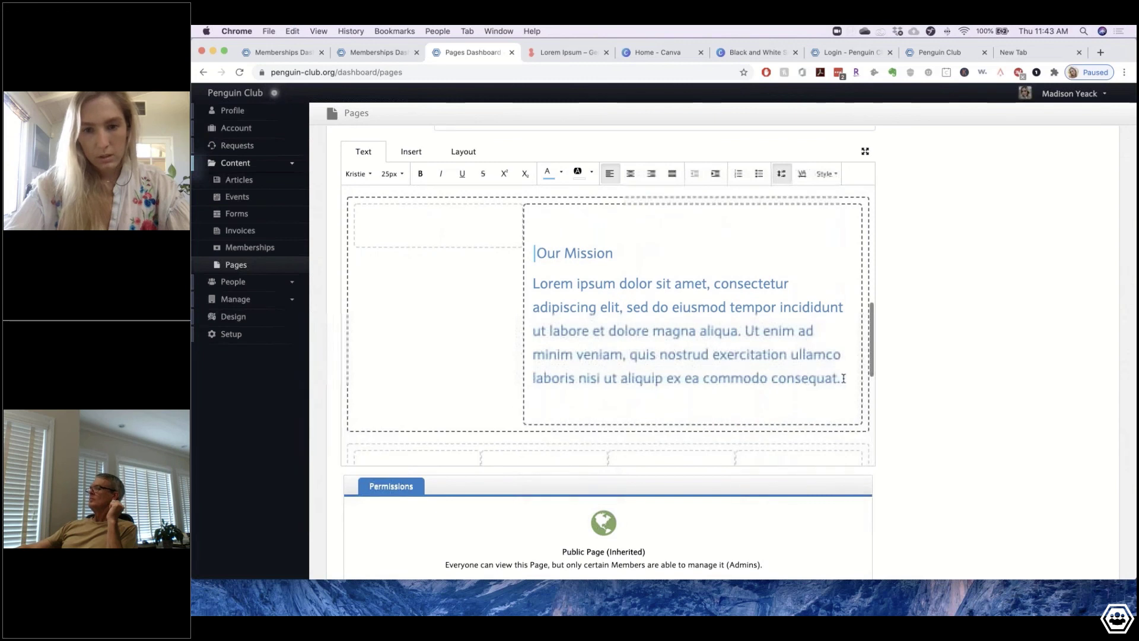
pyautogui.moveTo(842, 378); pyautogui.dragTo(526, 291)
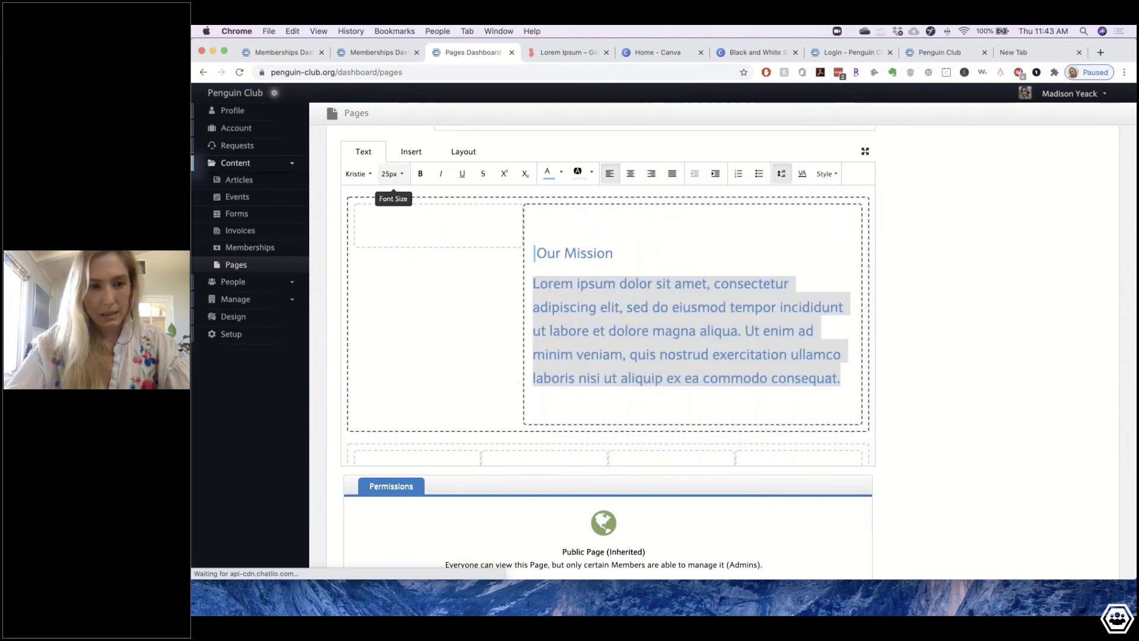
pyautogui.click(392, 174)
pyautogui.click(397, 223)
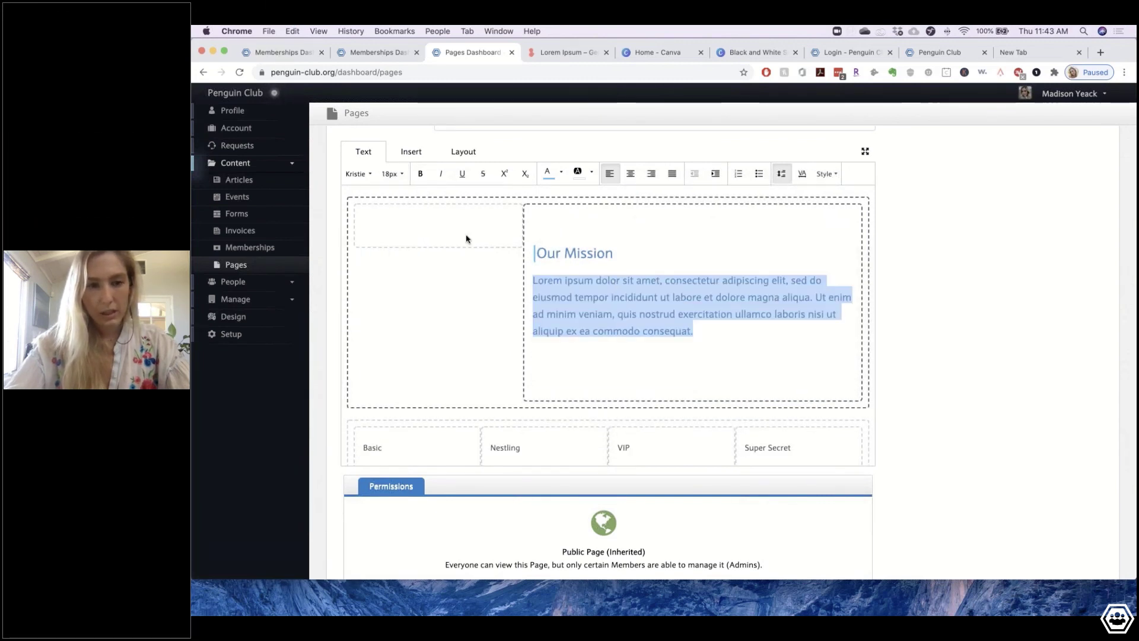
# - Insert the blue hearts image from the Home files into the empty cell beside the "Our Mission" text
pyautogui.click(561, 263)
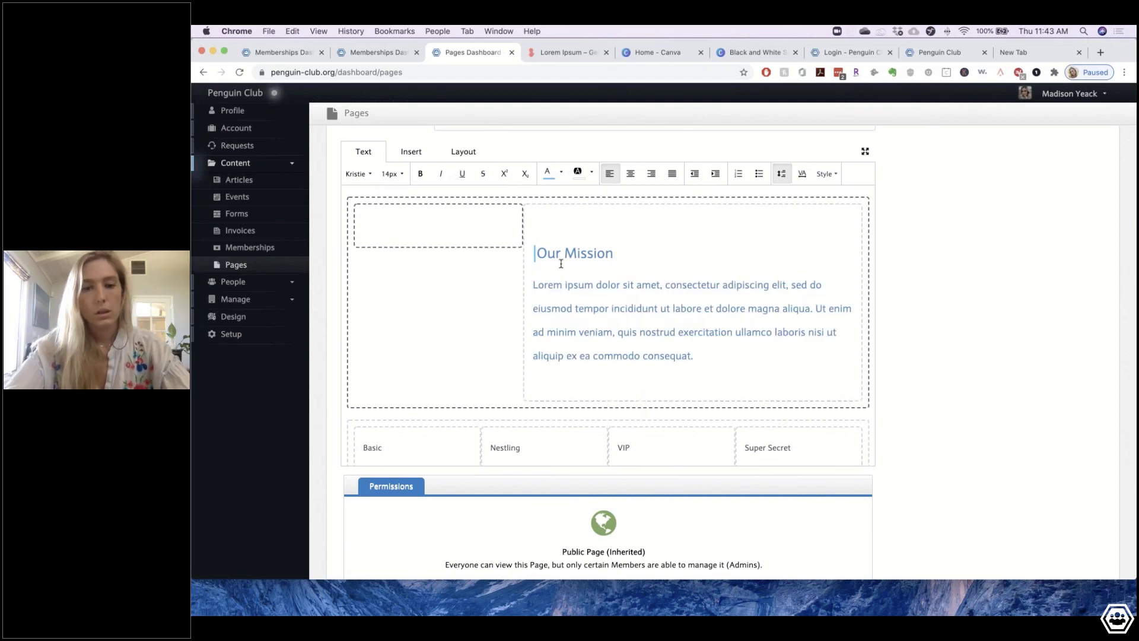
pyautogui.scroll(3, 561, 264)
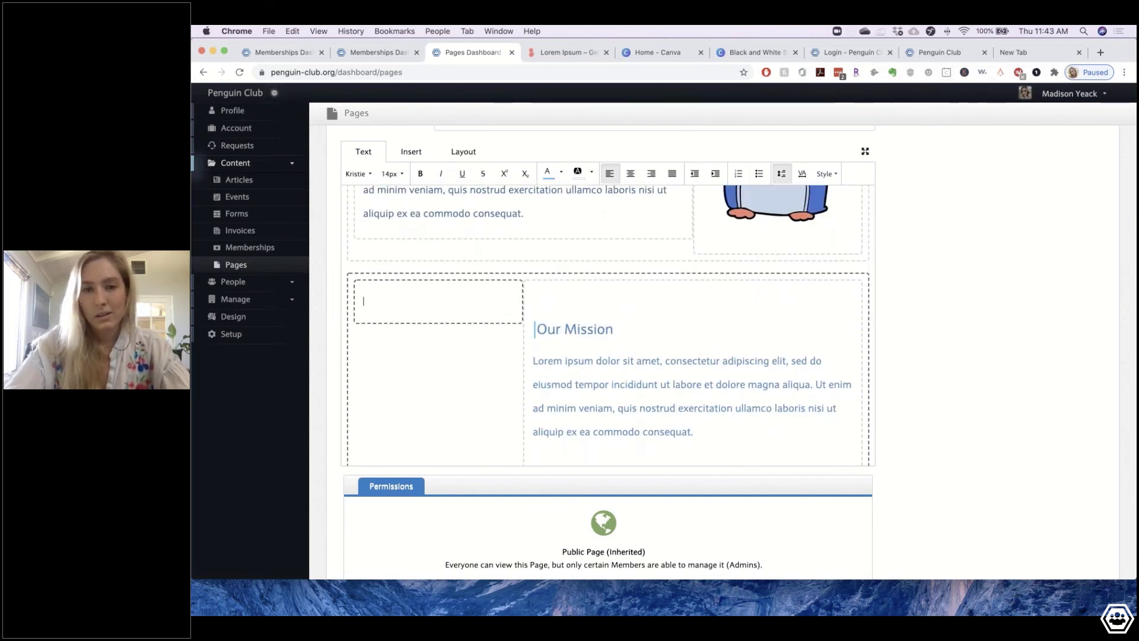
pyautogui.click(411, 152)
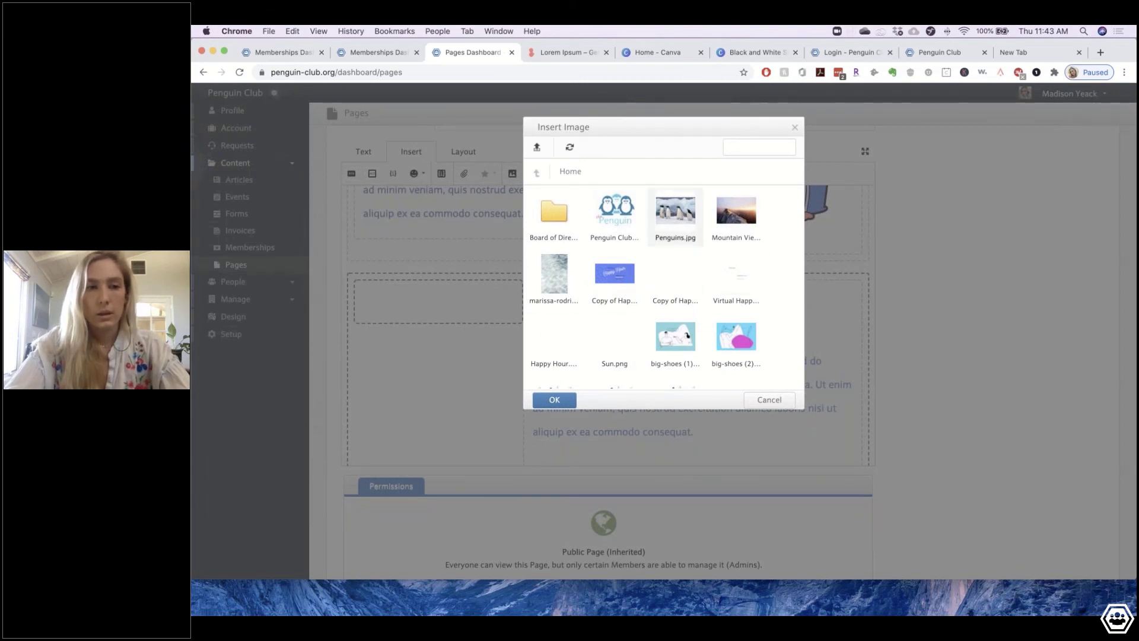
pyautogui.scroll(-10, 537, 331)
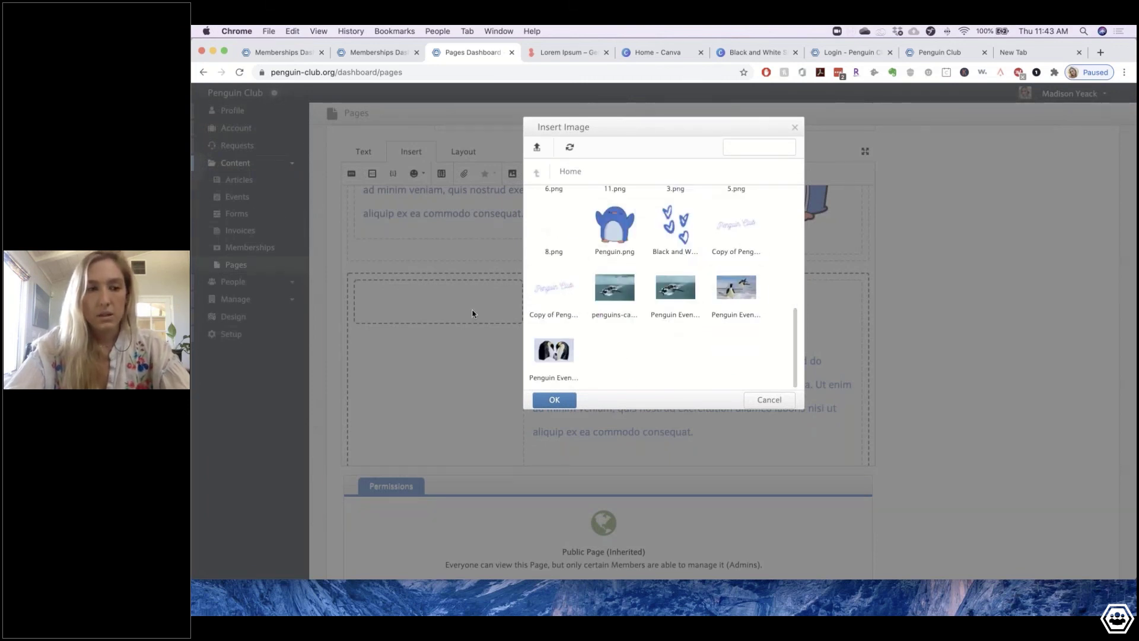
pyautogui.click(688, 232)
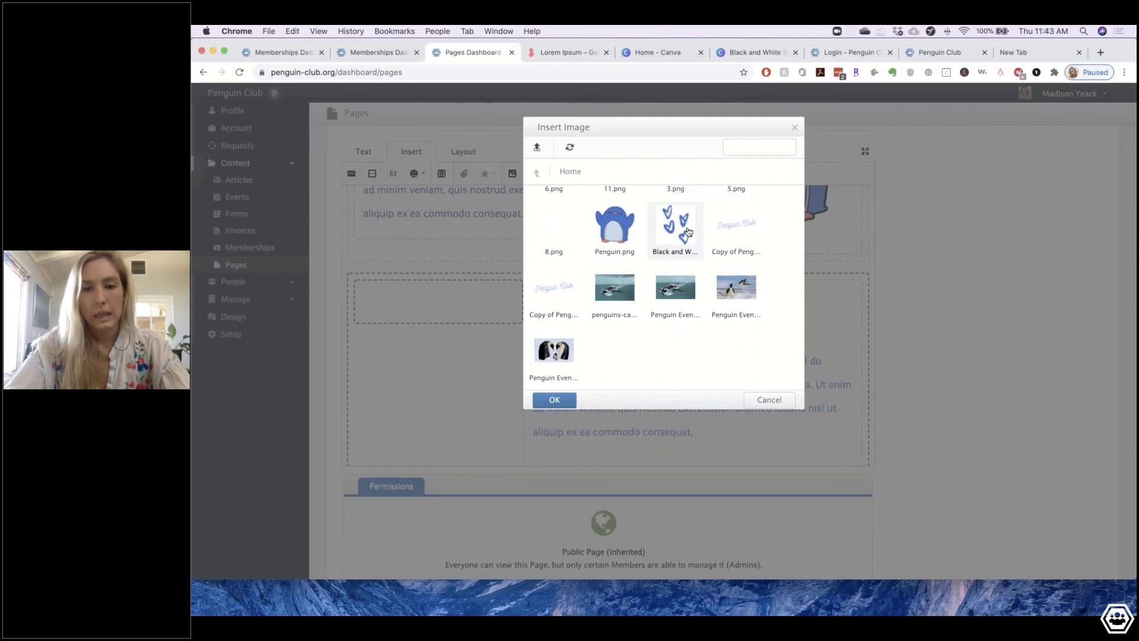
pyautogui.click(553, 400)
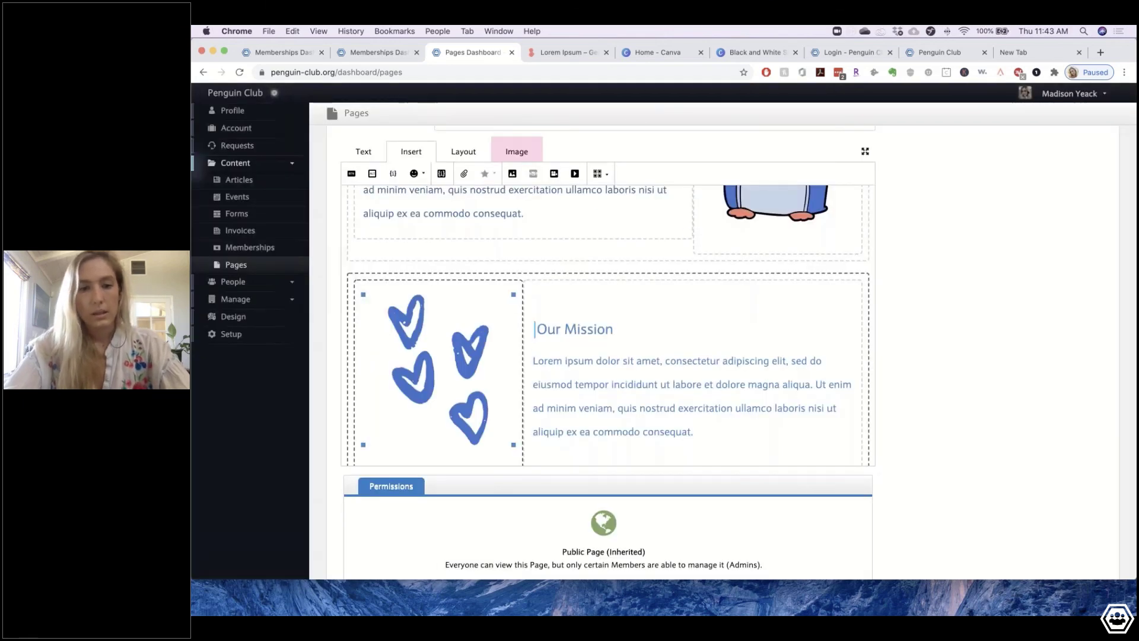
# - Remove the extra blank line below the Lorem ipsum paragraph in the "Our Mission" cell
pyautogui.scroll(-2, 587, 353)
pyautogui.click(586, 352)
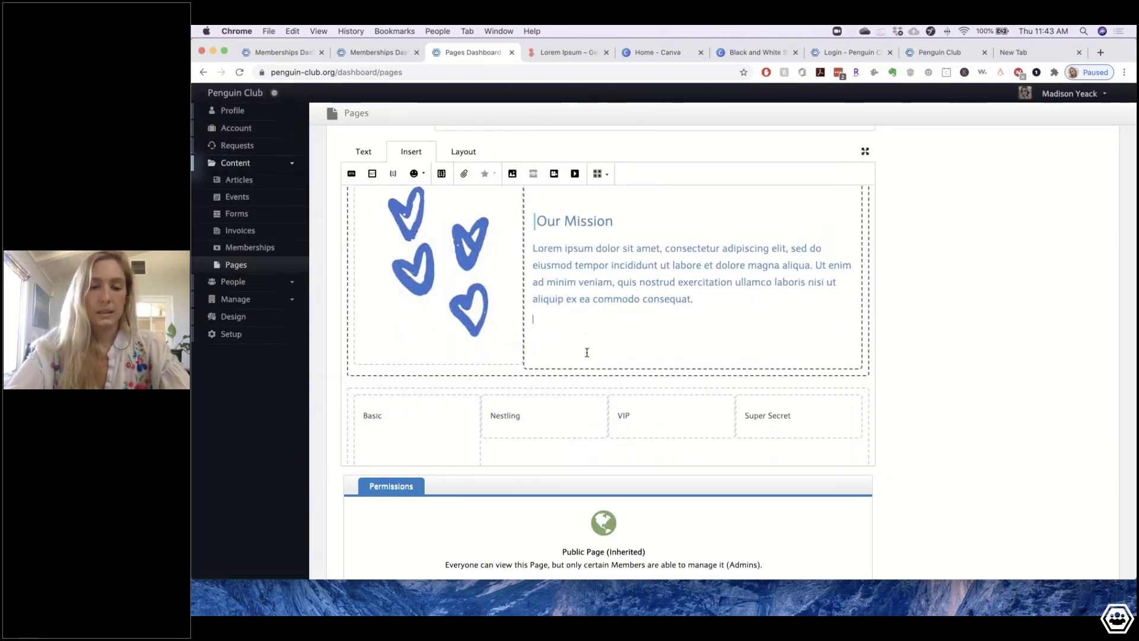
pyautogui.scroll(3, 592, 256)
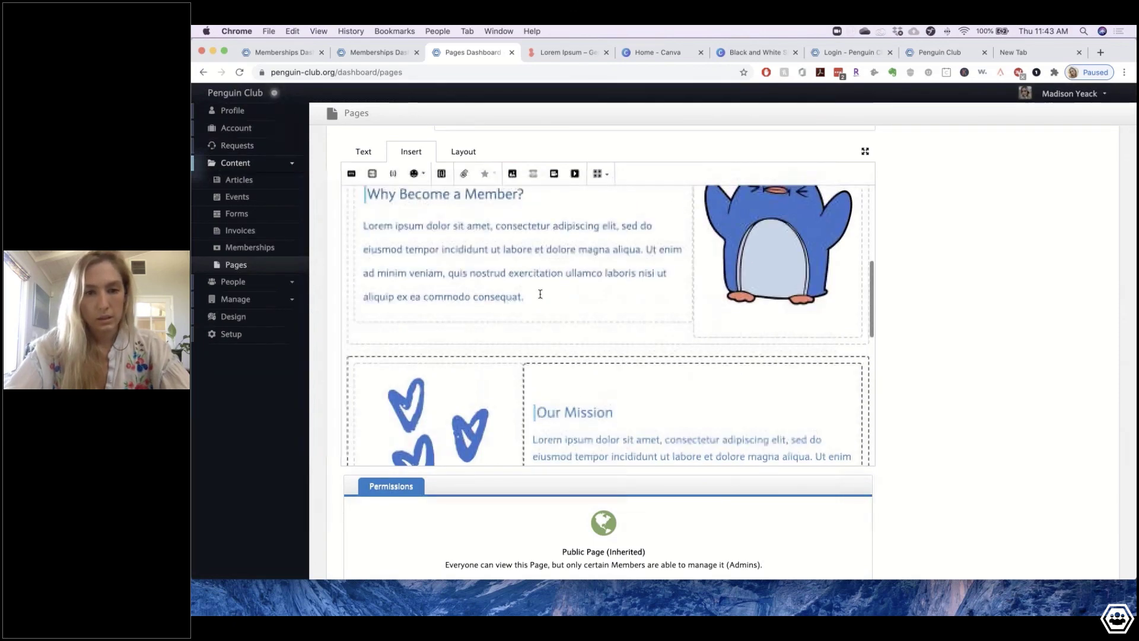
# - Add two blank lines below "Nestling" in its membership cell
pyautogui.scroll(-3, 540, 294)
pyautogui.scroll(-3, 602, 344)
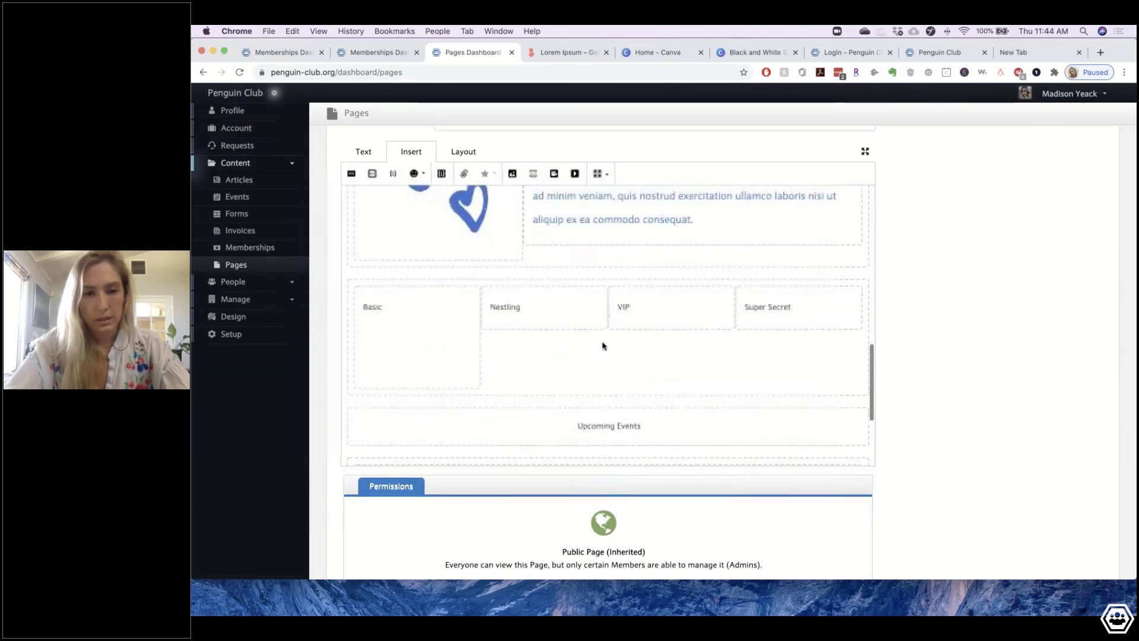
pyautogui.click(436, 328)
pyautogui.click(541, 308)
pyautogui.press('Return')
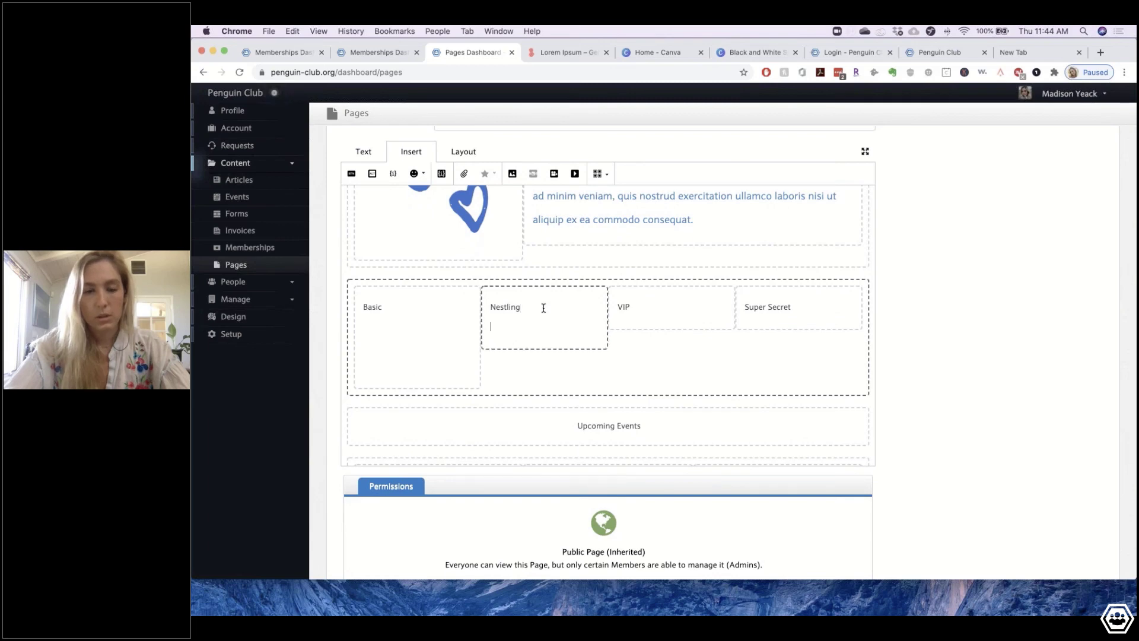
pyautogui.press('Return')
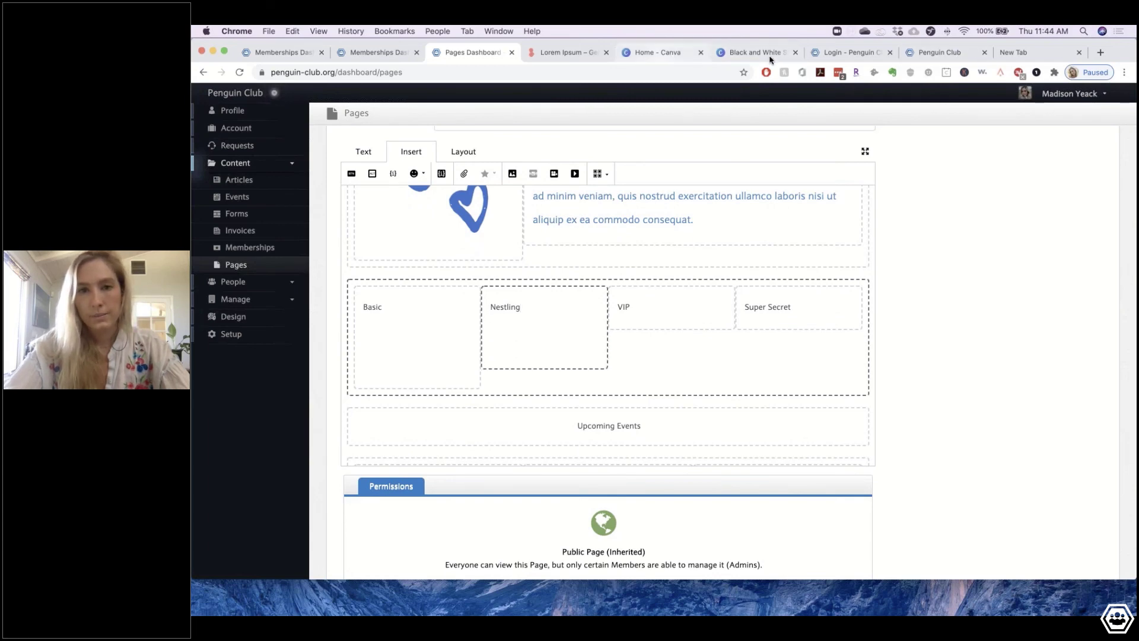
# - Switch to the Canva logo design and recolour the penguin outline on page 2 with the medium blue document colour
pyautogui.click(752, 53)
pyautogui.scroll(-20, 550, 280)
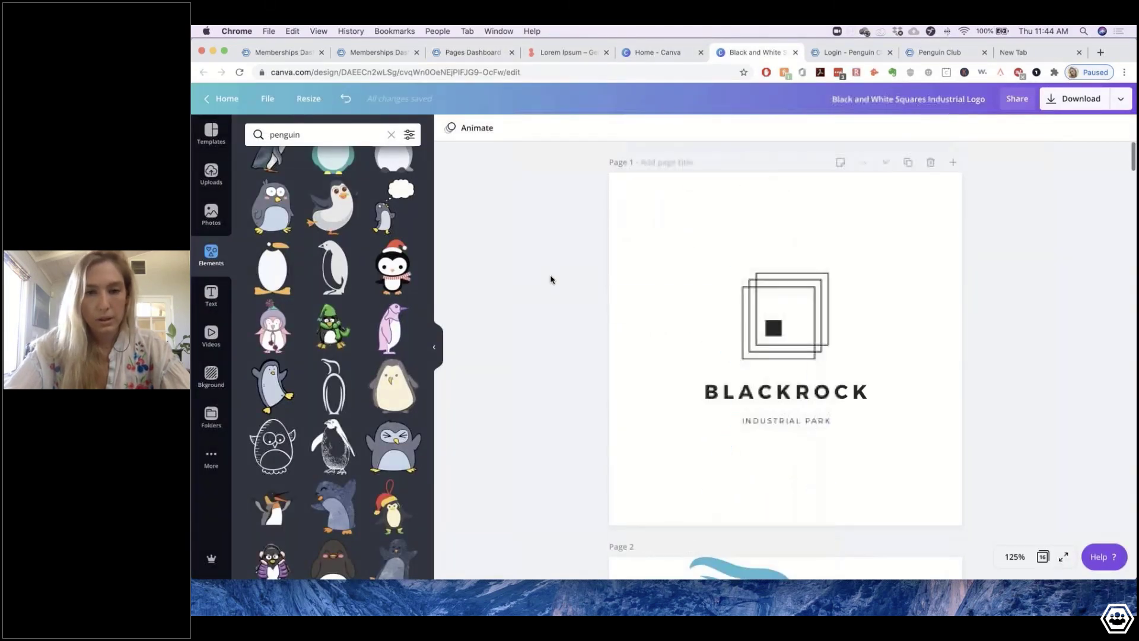
pyautogui.scroll(-1, 715, 362)
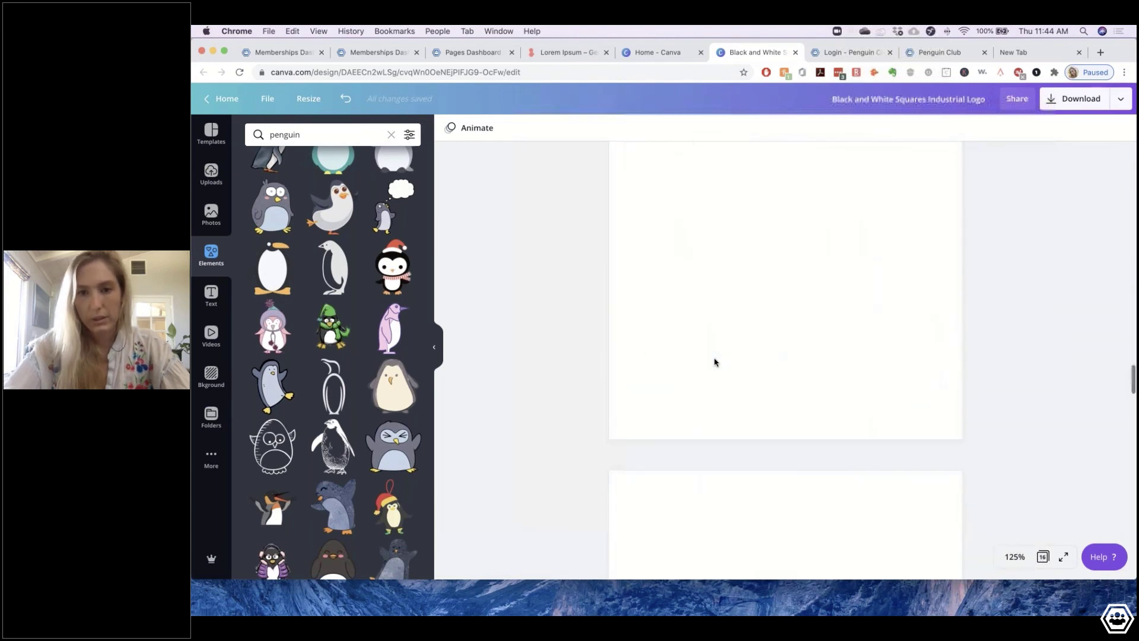
pyautogui.scroll(20, 714, 362)
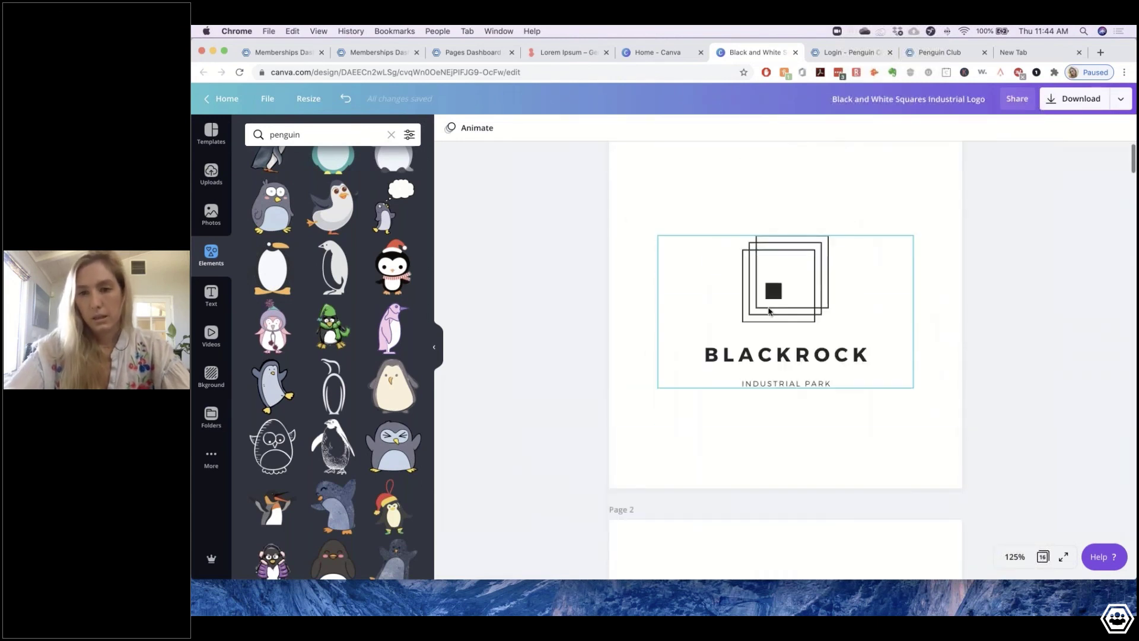
pyautogui.click(792, 312)
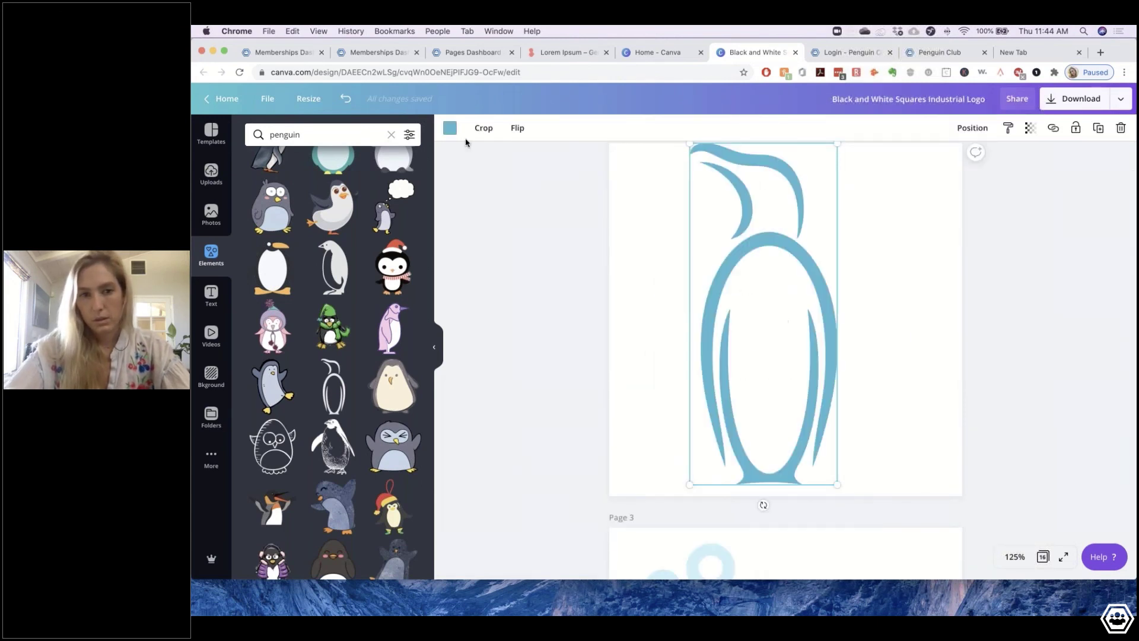
pyautogui.click(449, 128)
pyautogui.click(347, 240)
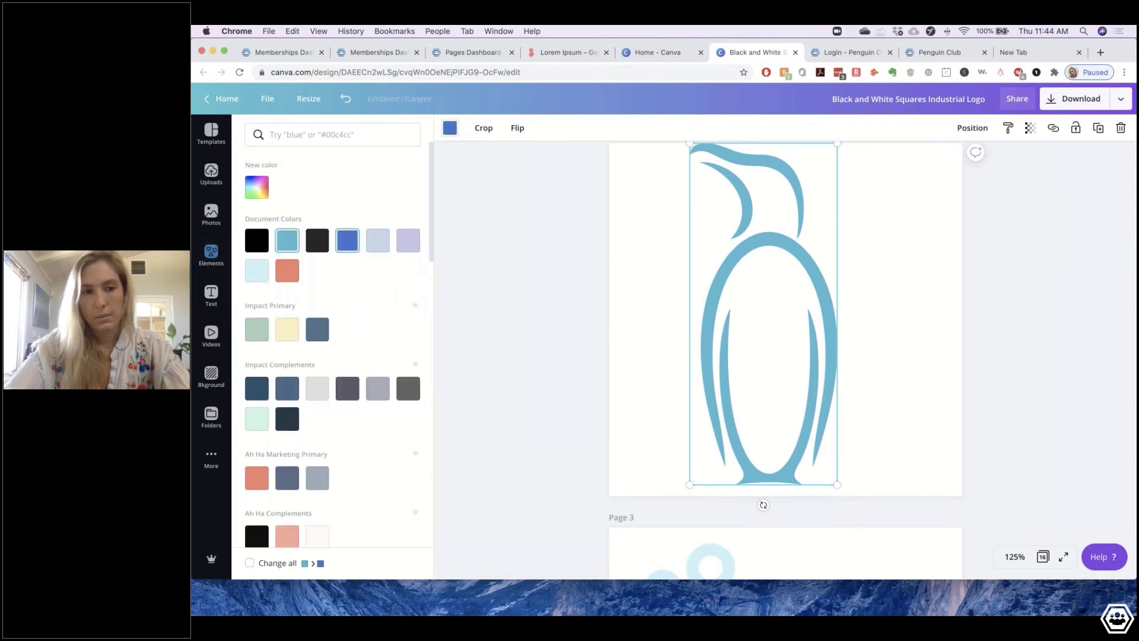
pyautogui.click(450, 128)
# - Copy the penguin outline's hex colour code, #3366cc
pyautogui.click(454, 128)
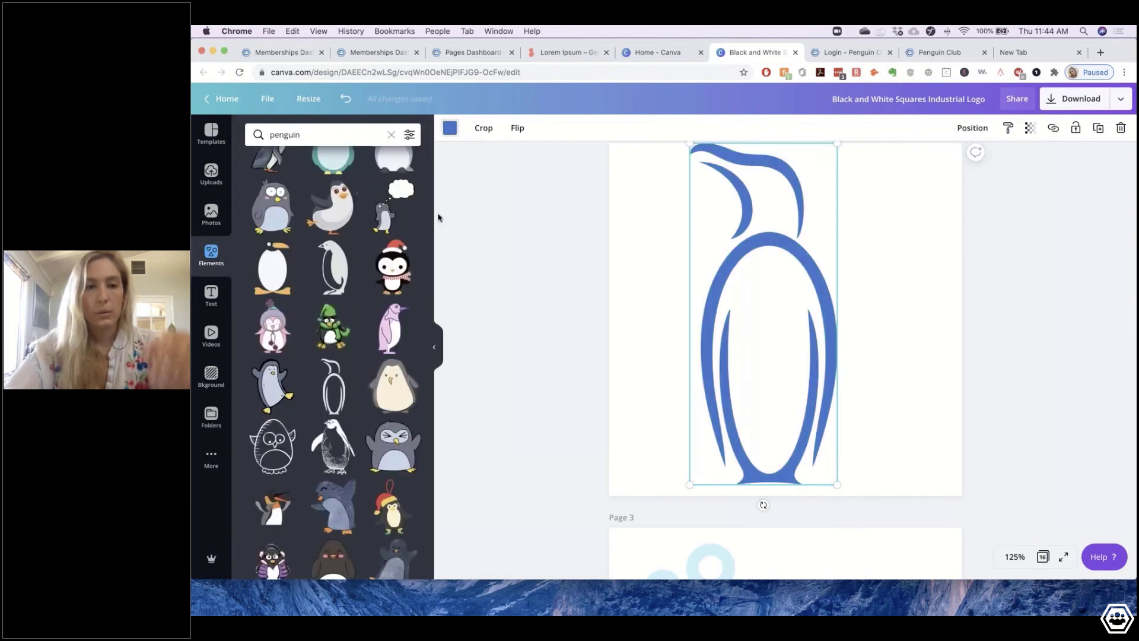
pyautogui.click(257, 187)
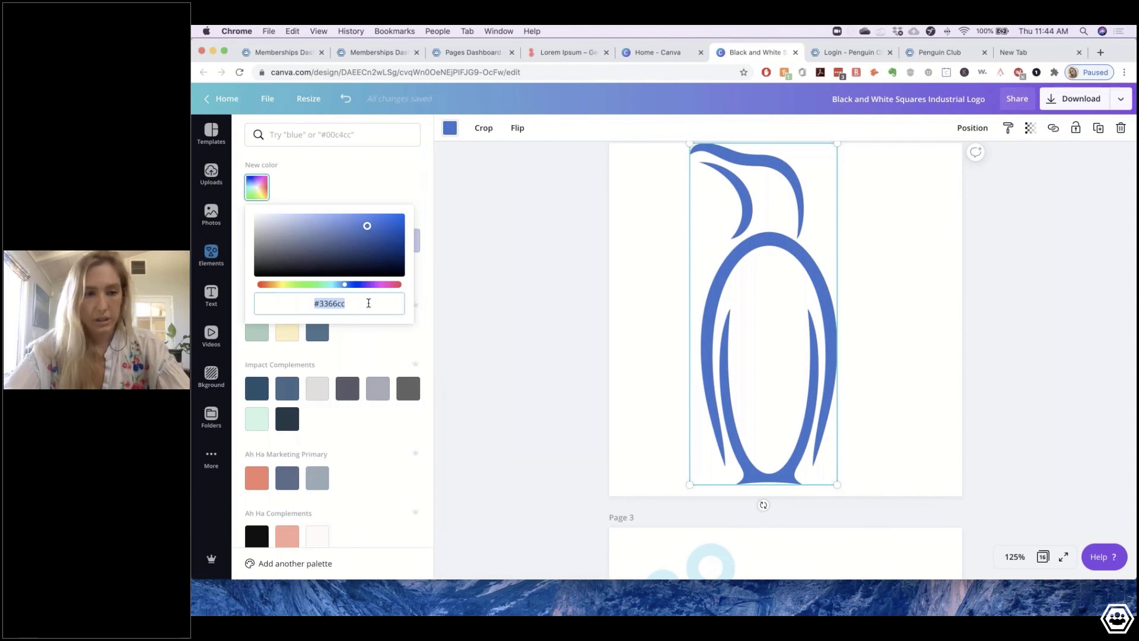
pyautogui.click(450, 127)
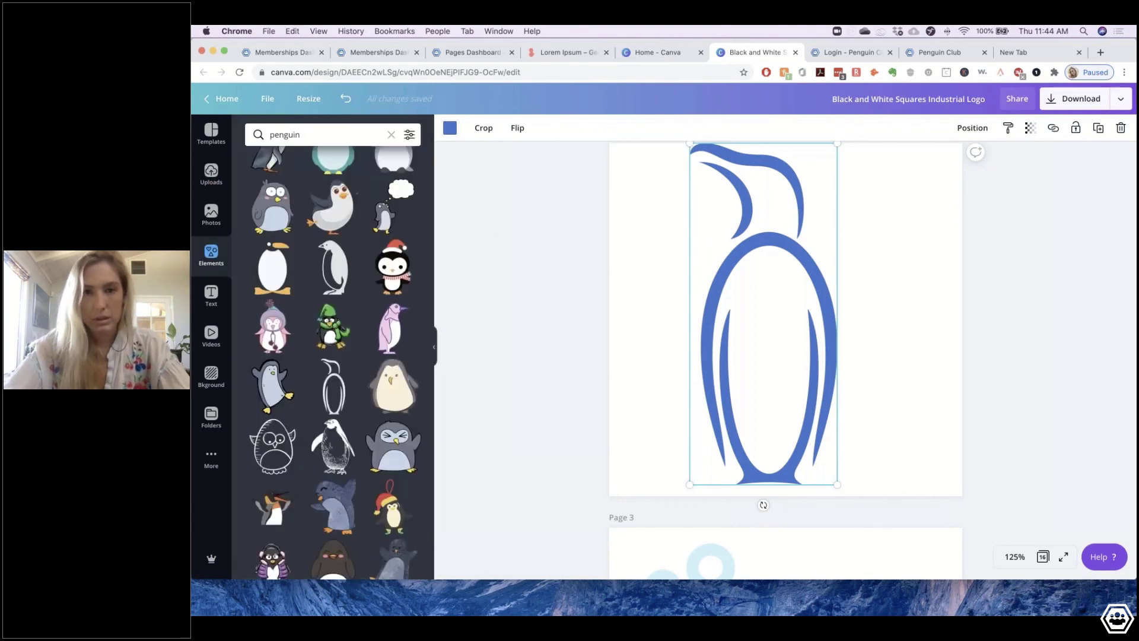
# - Return to the Pages Dashboard and set the background of the four-column membership slice to the custom colour #3366cc
pyautogui.click(468, 54)
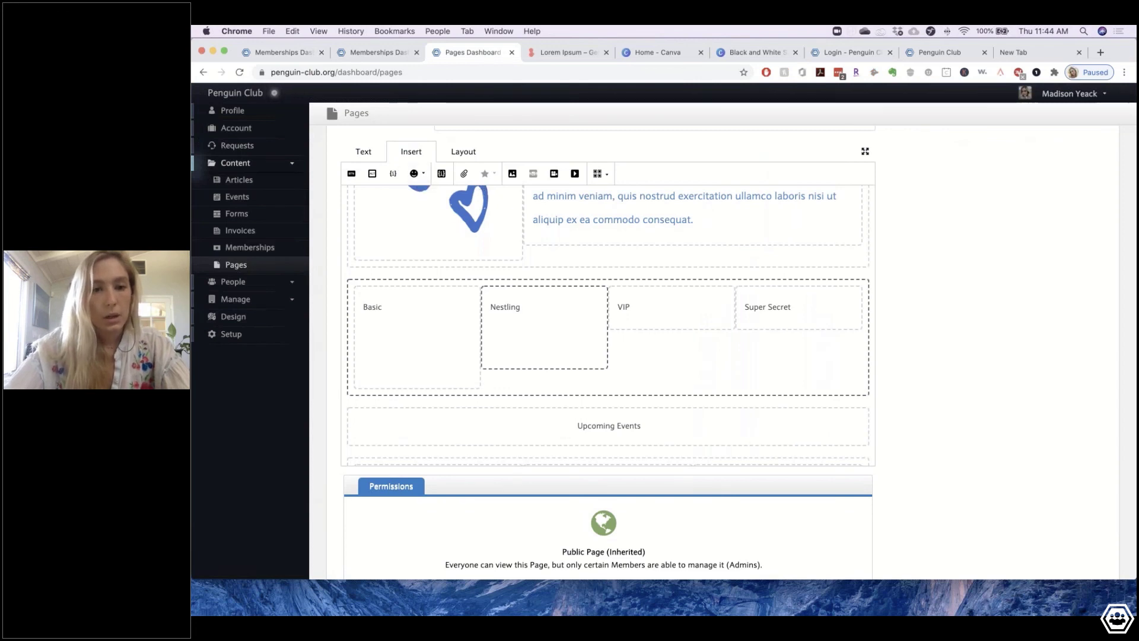
pyautogui.moveTo(363, 307); pyautogui.dragTo(398, 311)
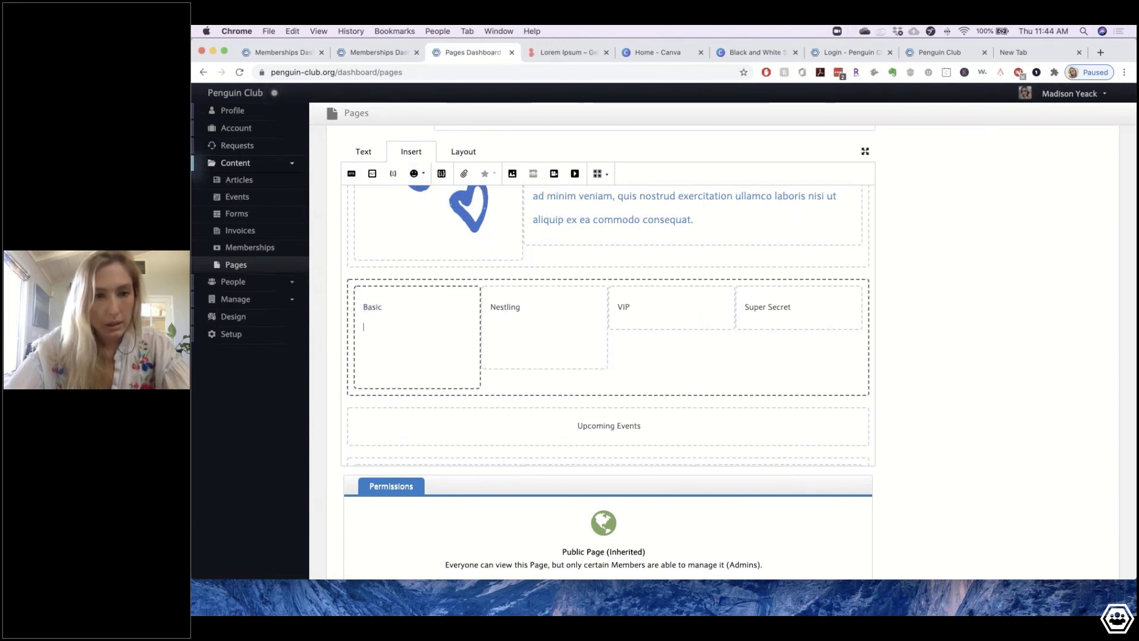
pyautogui.click(463, 152)
pyautogui.click(648, 173)
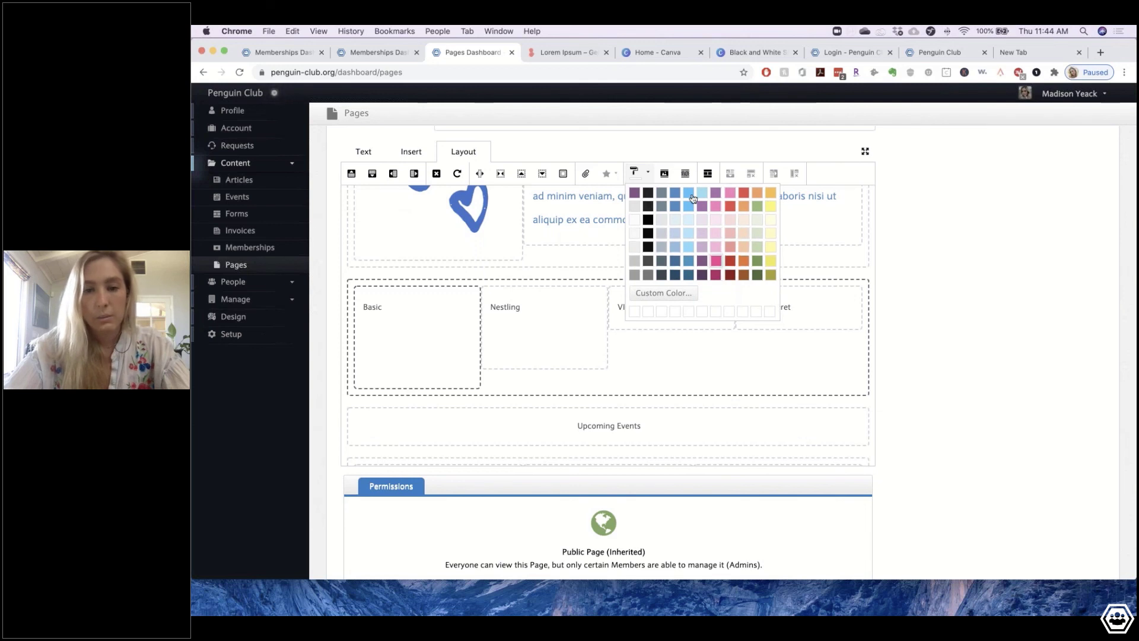
pyautogui.click(674, 293)
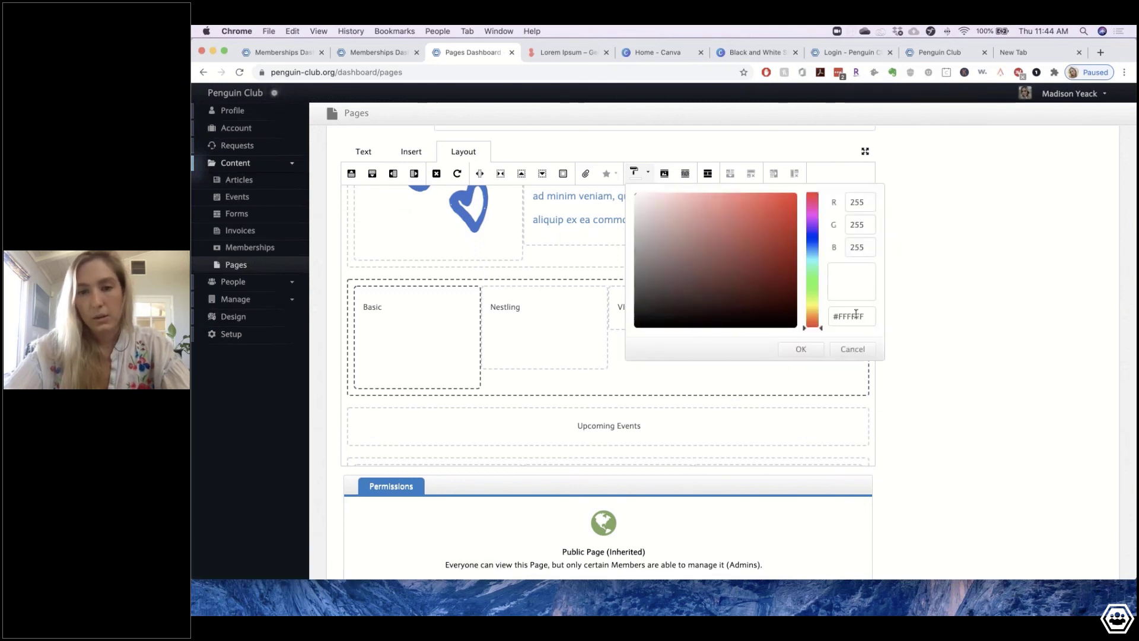
pyautogui.write('#3366cc')
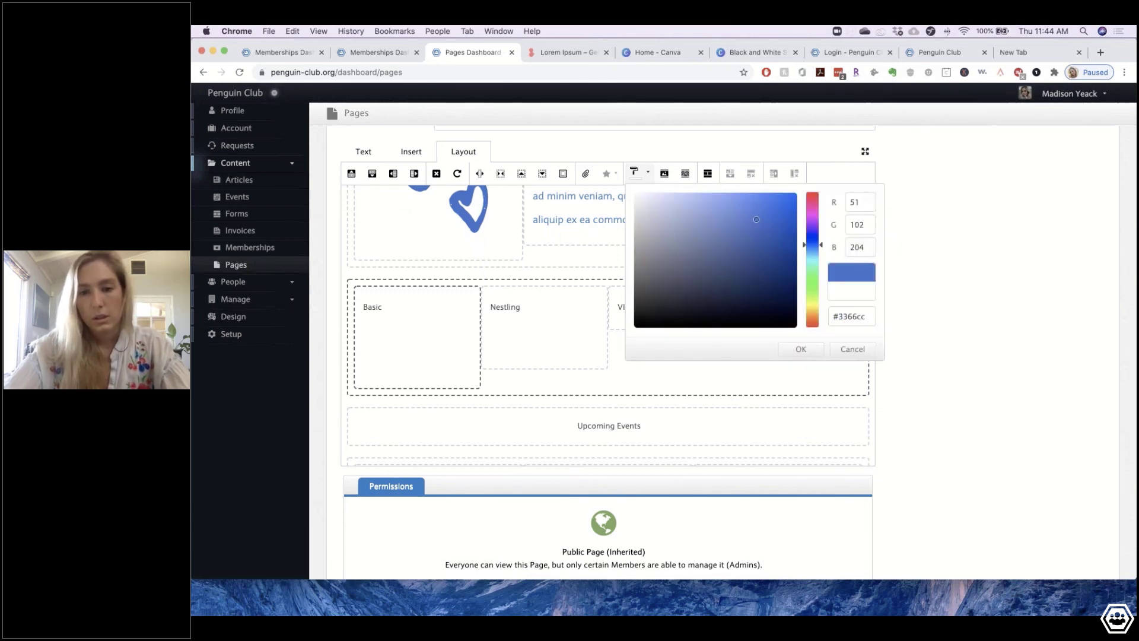
pyautogui.press('Return')
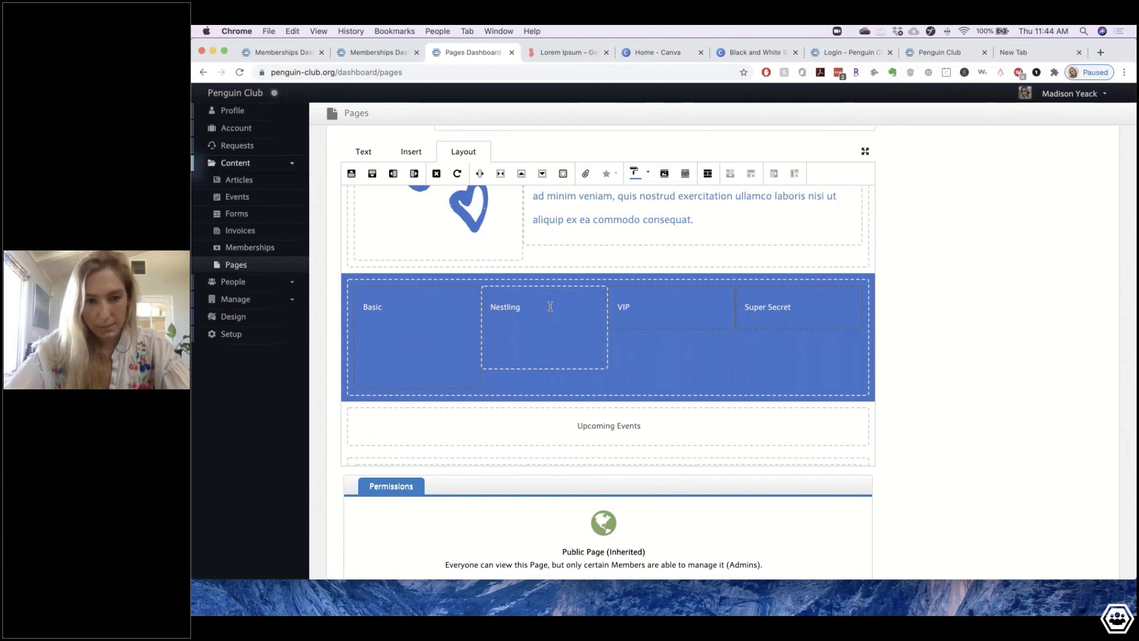
# - Set the "Basic" heading in the blue membership slice to 18px and centre it
pyautogui.doubleClick(372, 308)
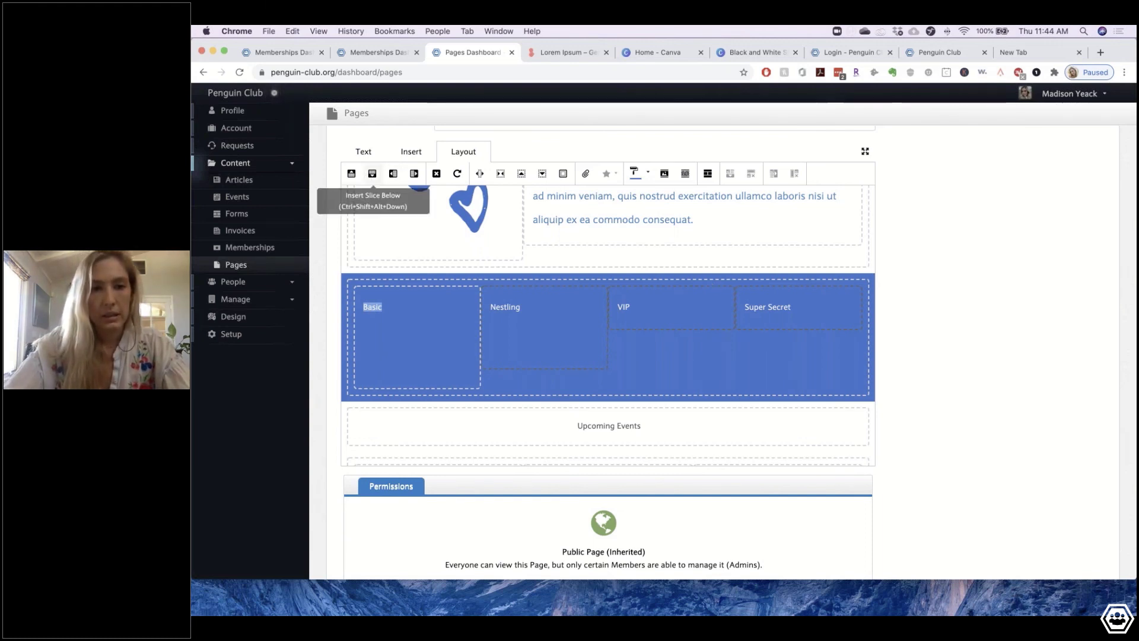
pyautogui.click(359, 152)
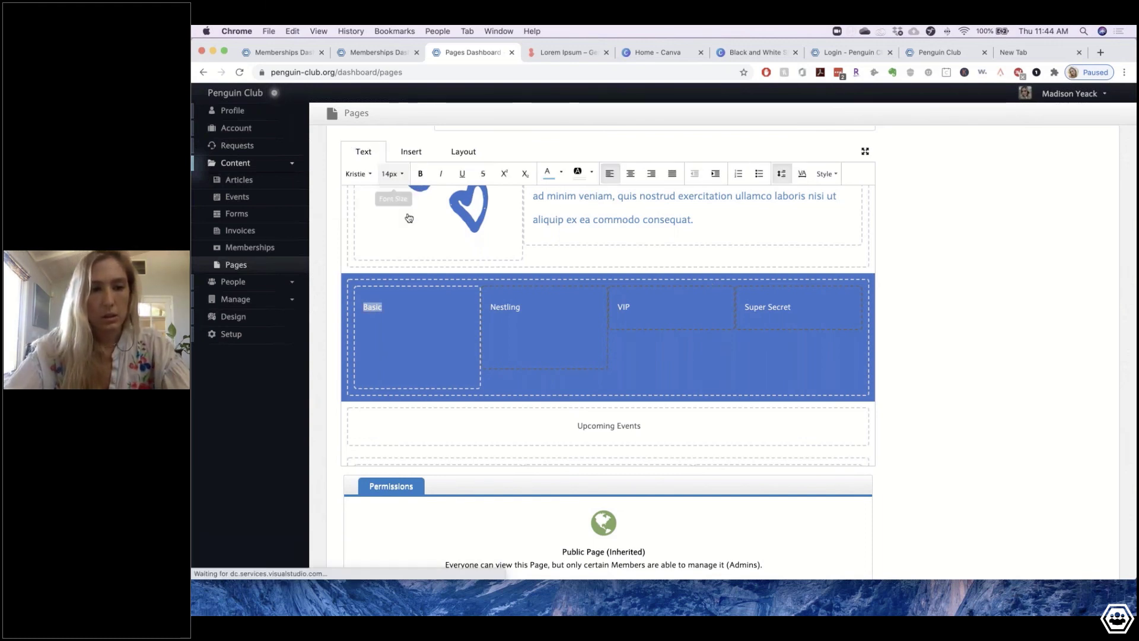
pyautogui.click(388, 174)
pyautogui.click(396, 221)
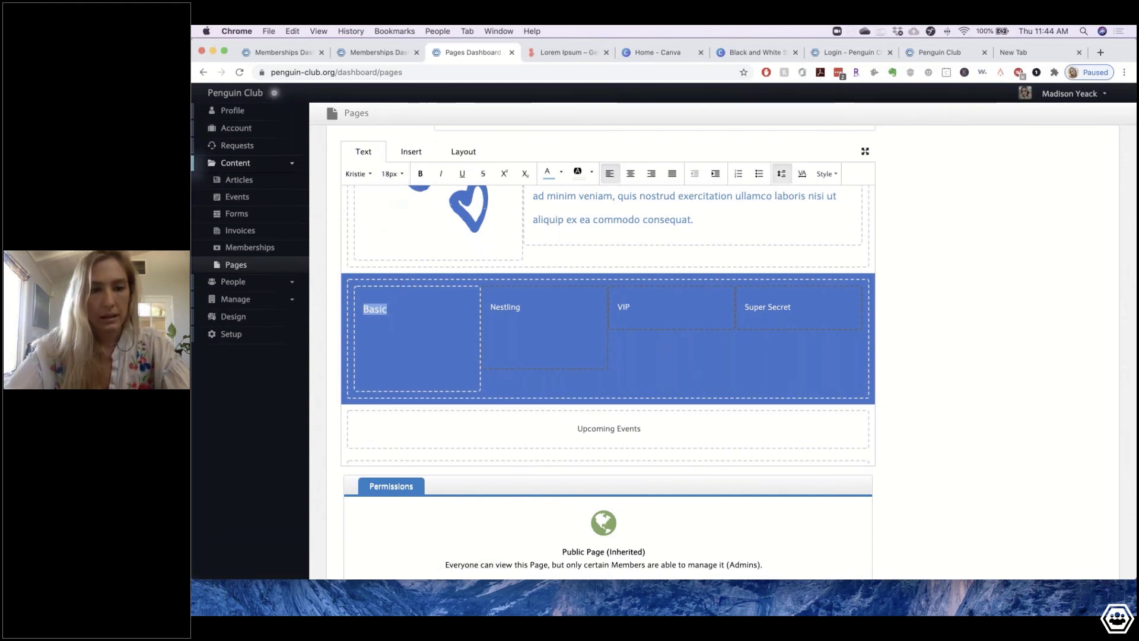
pyautogui.click(631, 173)
# - Set the "Nestling" heading to 18px and centre it in its cell
pyautogui.doubleClick(498, 298)
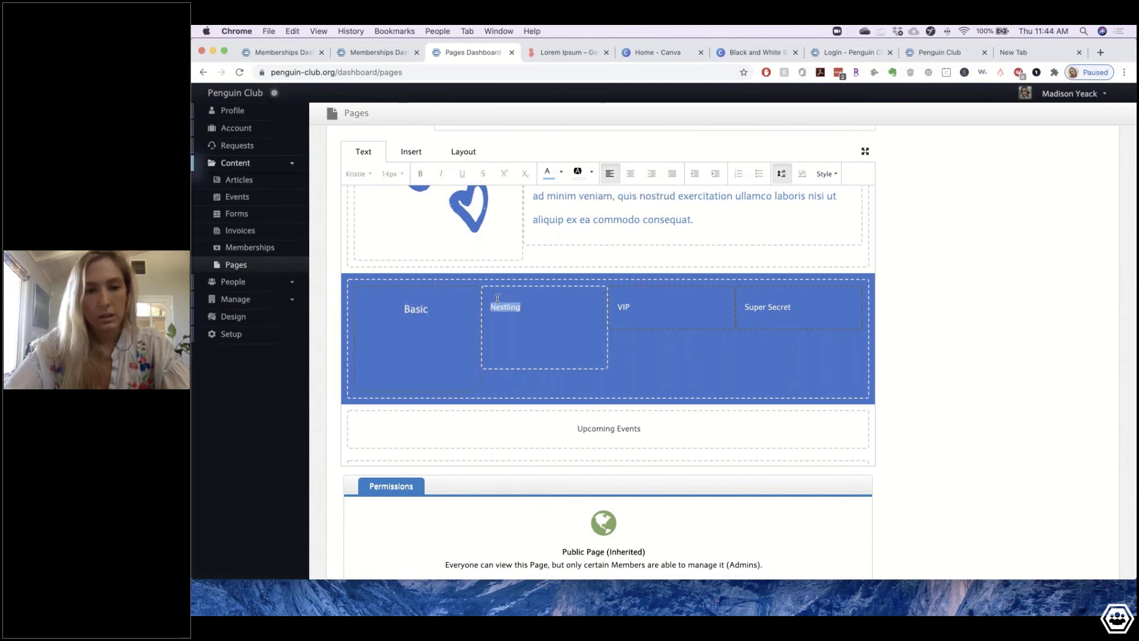
pyautogui.click(391, 174)
pyautogui.click(397, 222)
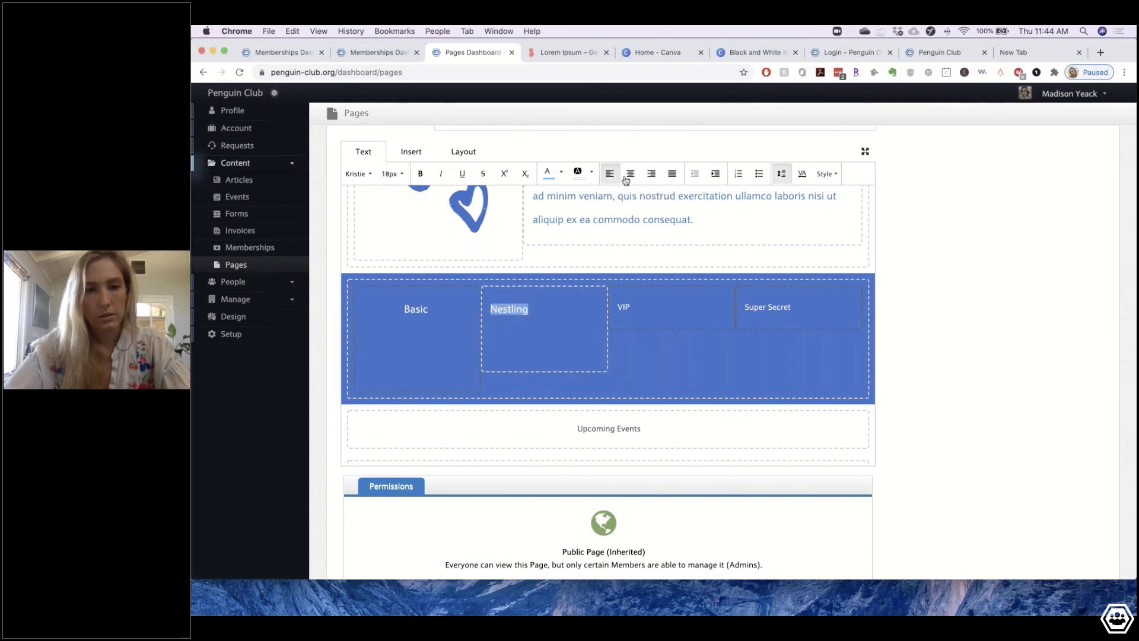
pyautogui.click(630, 174)
# - Set the "VIP" heading in the blue membership slice to 18px and centre it
pyautogui.doubleClick(632, 306)
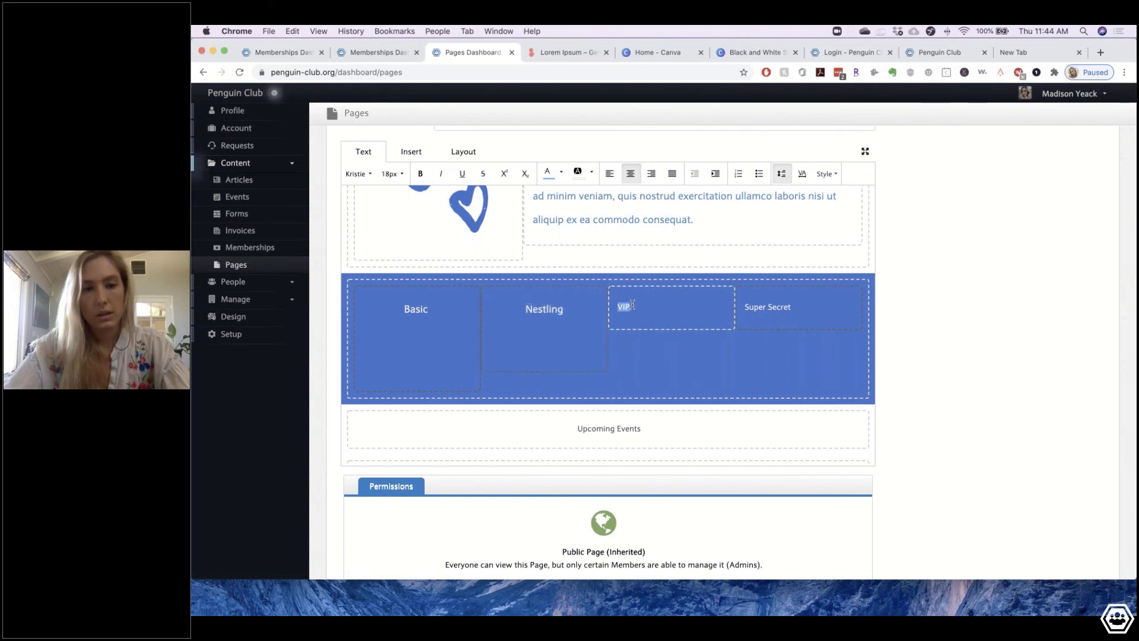
pyautogui.click(392, 174)
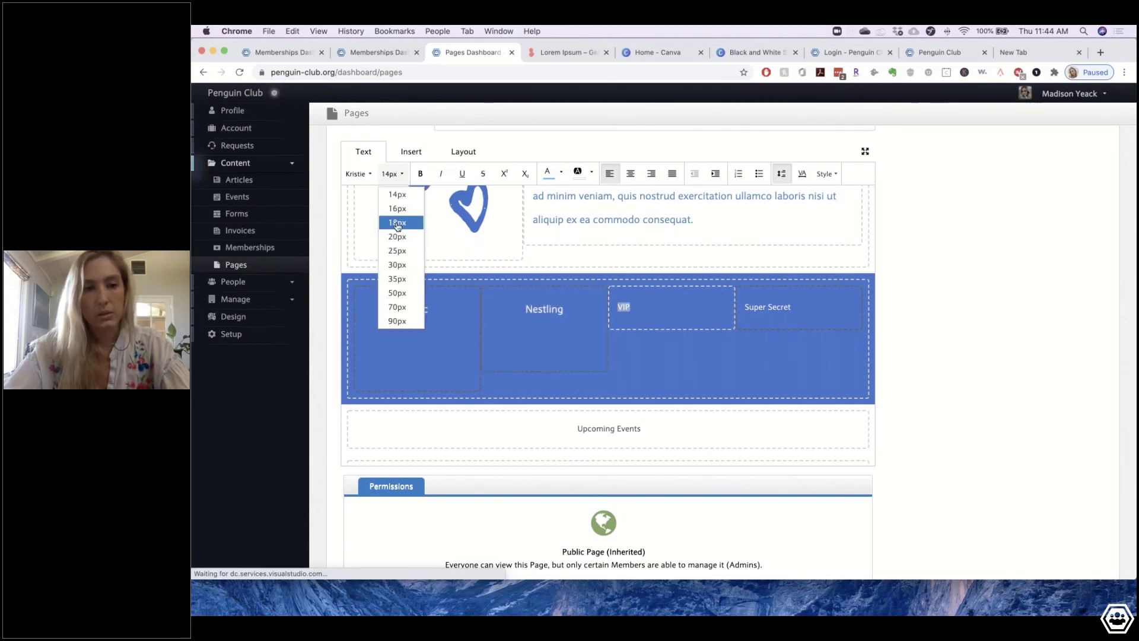
pyautogui.click(398, 224)
pyautogui.click(630, 174)
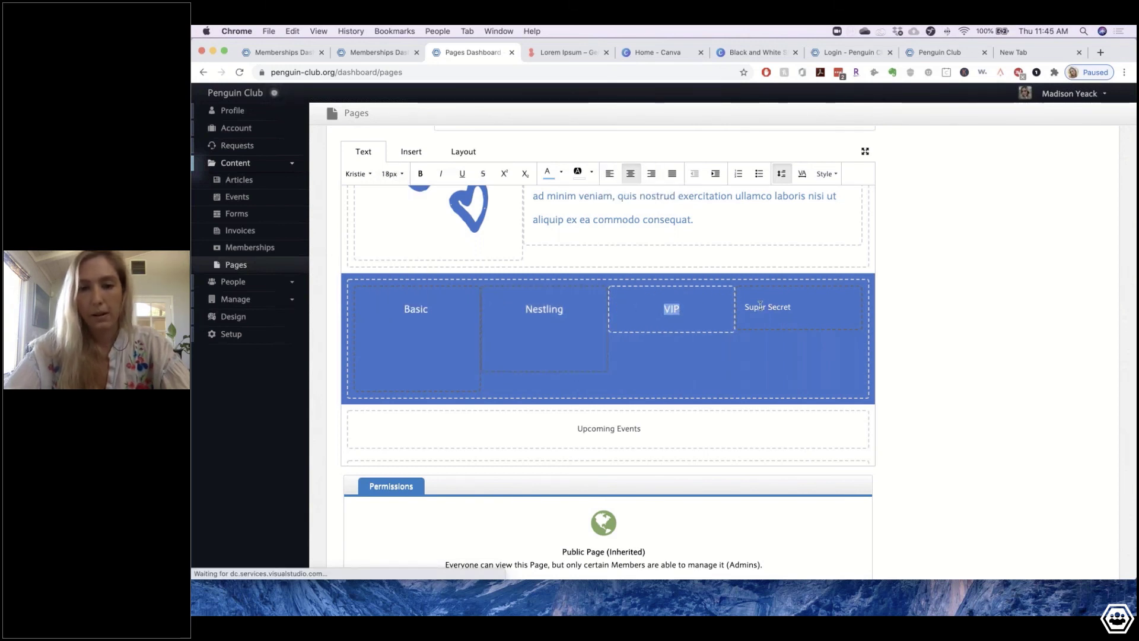
# - Set the "Super Secret" heading to 18px and centre it in its cell
pyautogui.tripleClick(761, 306)
pyautogui.click(392, 174)
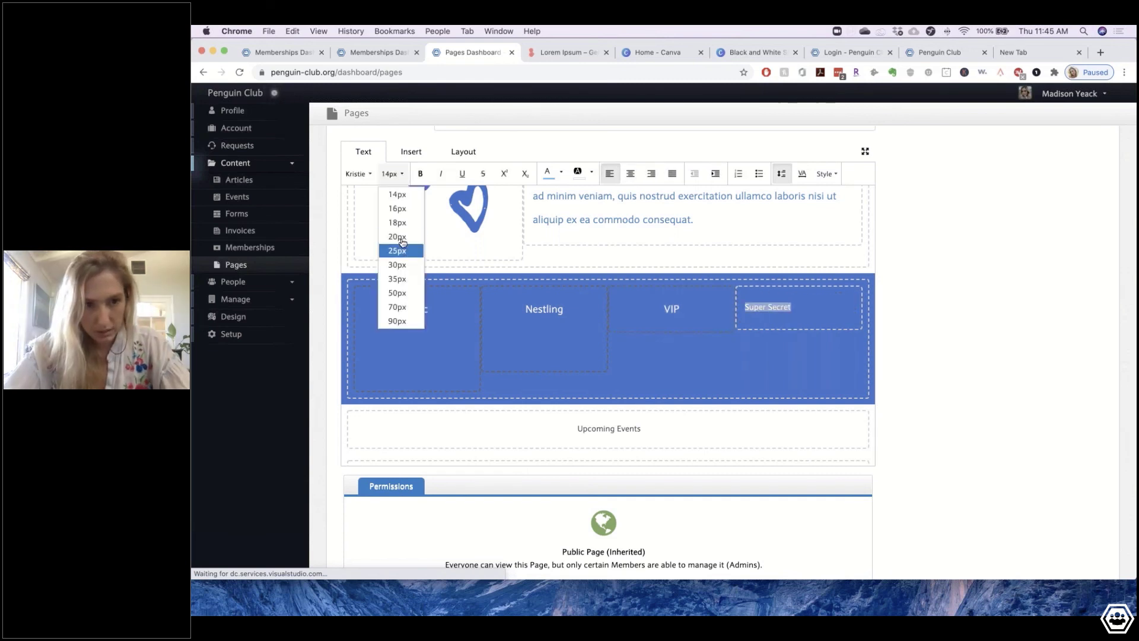
pyautogui.click(397, 223)
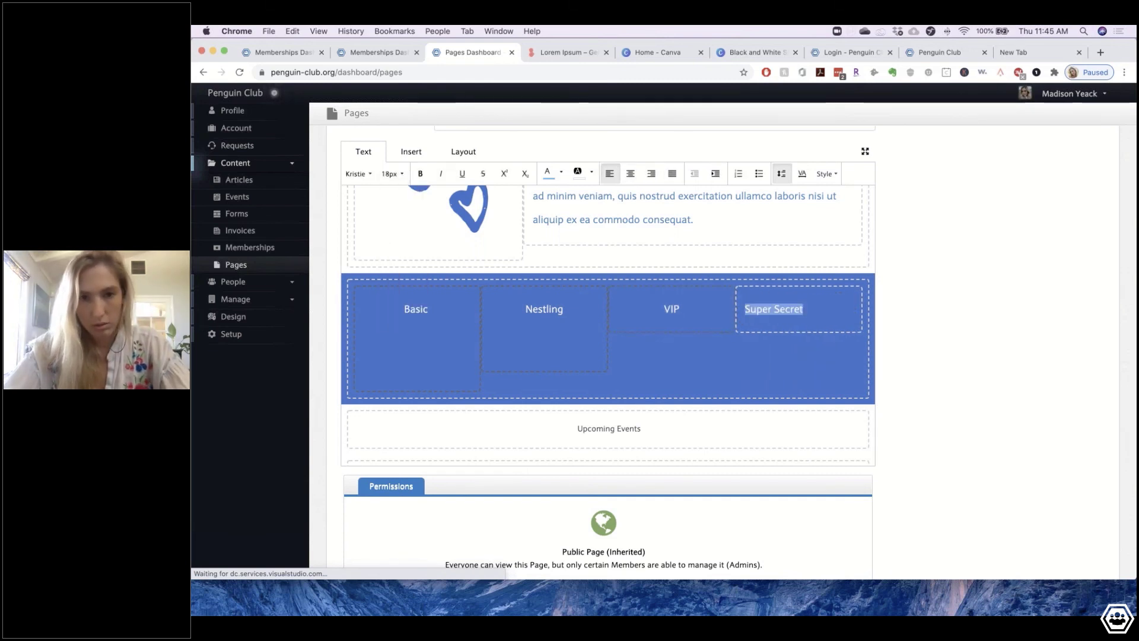
pyautogui.click(630, 174)
# - Add blank lines below the "VIP" and "Super Secret" headings
pyautogui.click(680, 309)
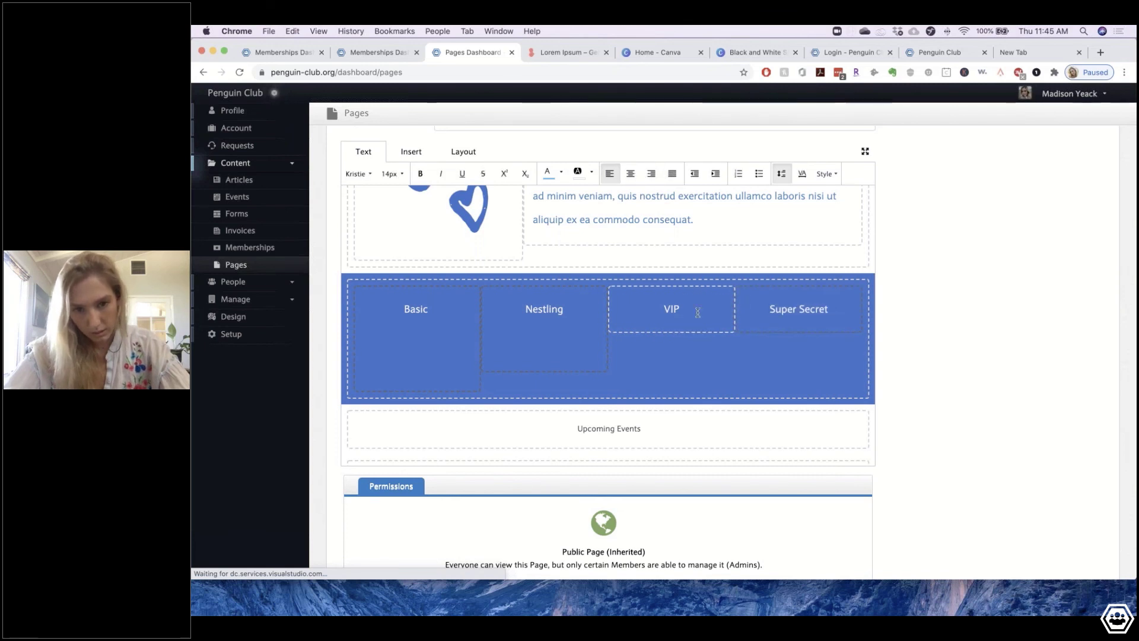
pyautogui.press('Return')
pyautogui.press('Return')
pyautogui.click(822, 309)
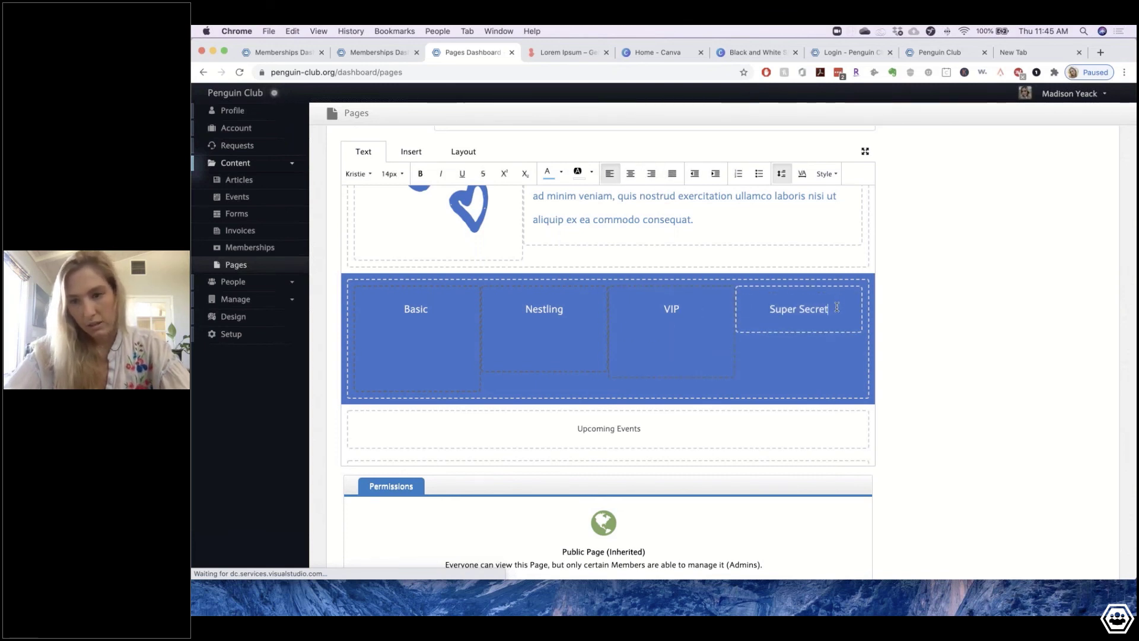
pyautogui.press('Return')
pyautogui.press('Return')
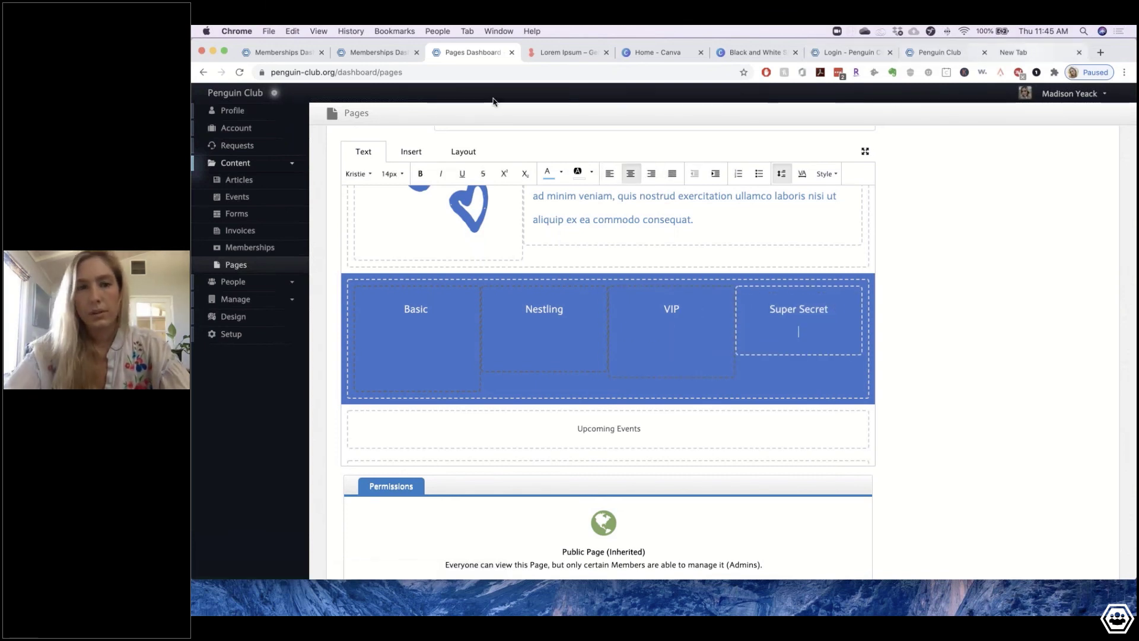
# - Paste the lorem ipsum placeholder paragraph below the "Basic" heading
pyautogui.click(1025, 51)
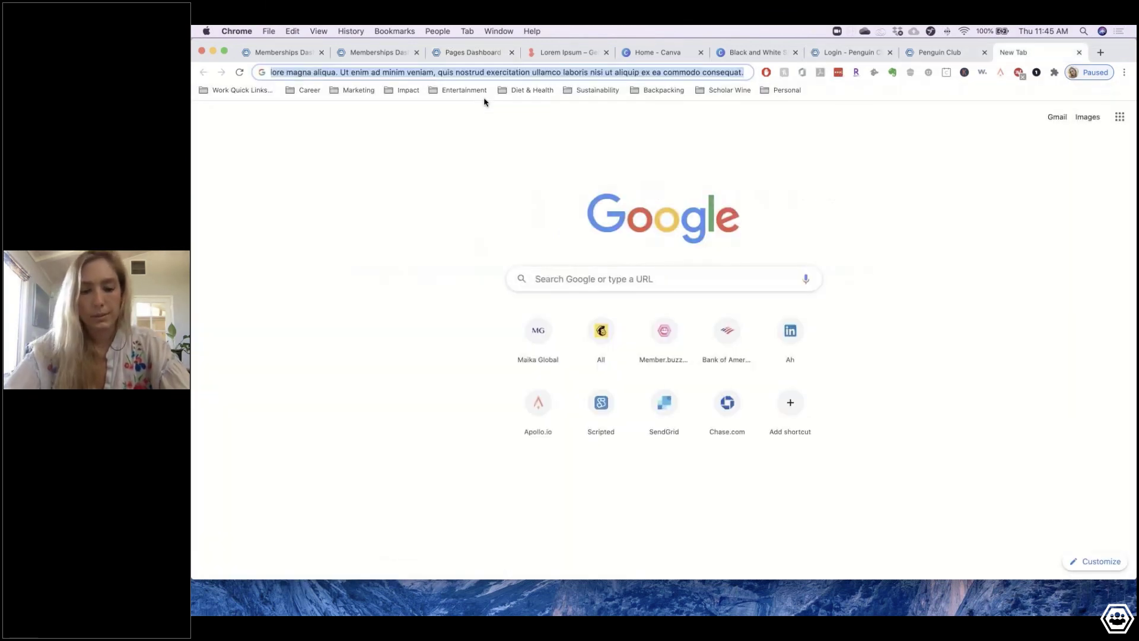
pyautogui.click(474, 54)
pyautogui.click(419, 338)
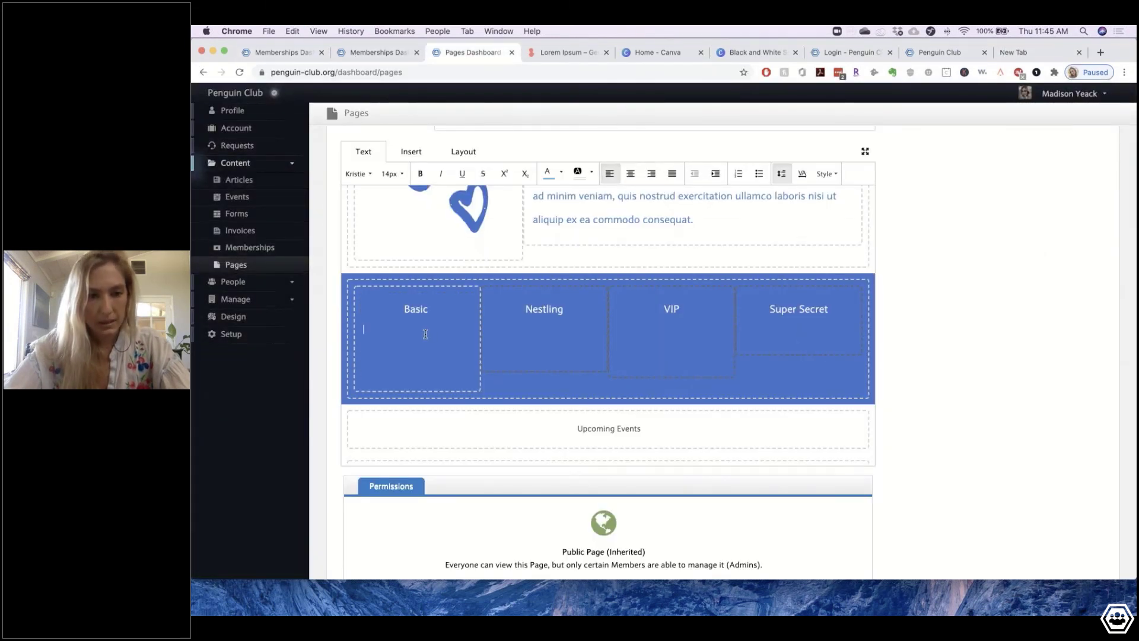
pyautogui.write('Lorem ipsum dolor sit amet, consectetur adipiscing elit, sed do eiusmod tempor incididunt ut labore et dolore magna aliqua. Ut enim ad minim veniam, quis nostrud exercitation ullamco laboris nisi ut aliquip ex ea commodo consequat.')
pyautogui.scroll(-2, 458, 375)
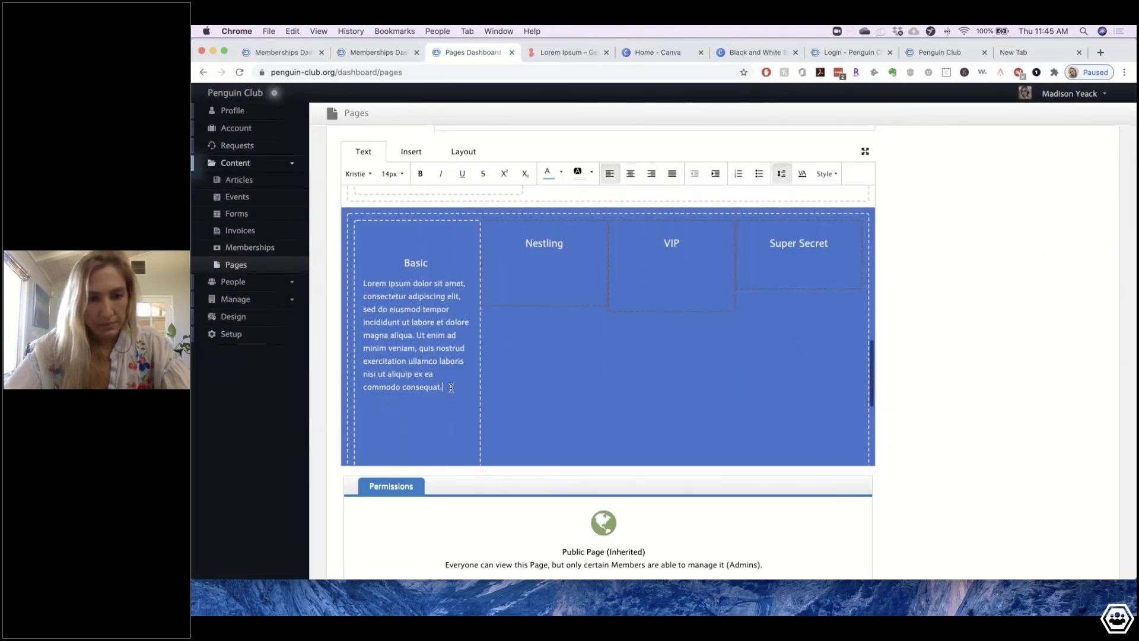
# - Copy the 14px placeholder paragraph from the "Basic" cell and remove the surplus blank lines beneath it
pyautogui.tripleClick(364, 285)
pyautogui.press('super+c')
pyautogui.click(419, 248)
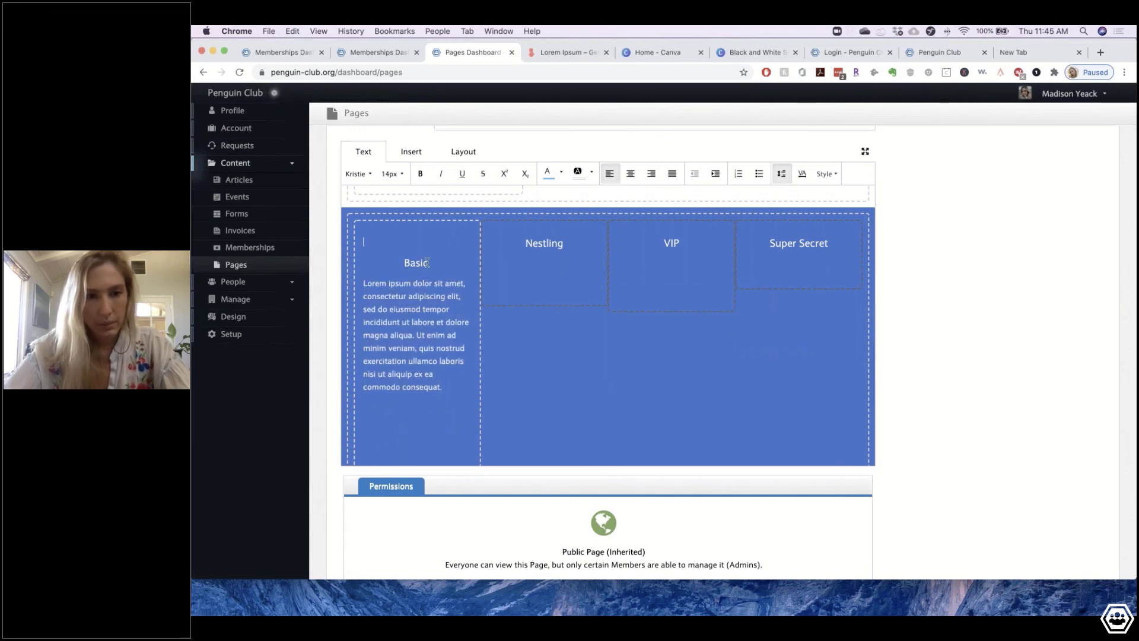
pyautogui.press('BackSpace')
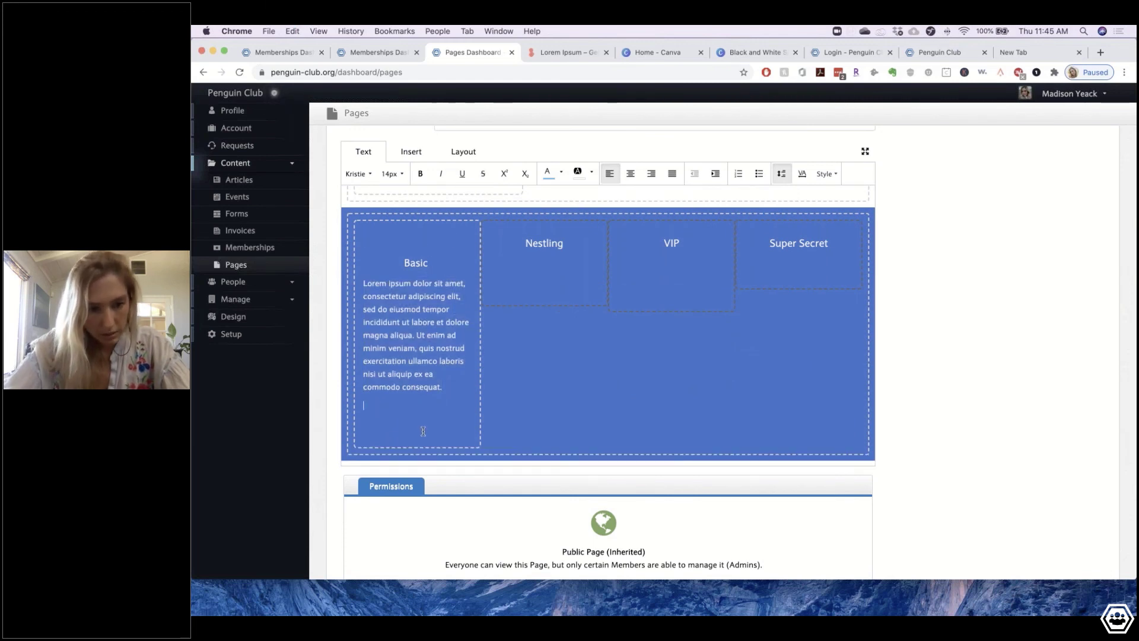
pyautogui.press('BackSpace')
# - Paste the copied placeholder paragraph below the "Nestling", "VIP" and "Super Secret" headings
pyautogui.click(546, 272)
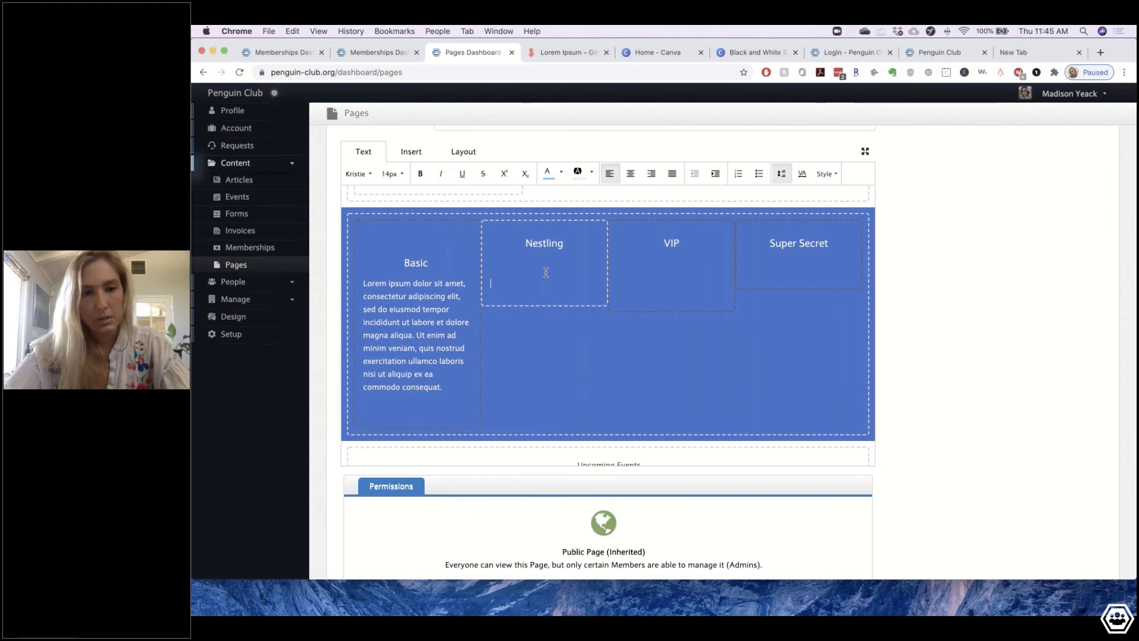
pyautogui.press('super+v')
pyautogui.click(668, 264)
pyautogui.press('super+v')
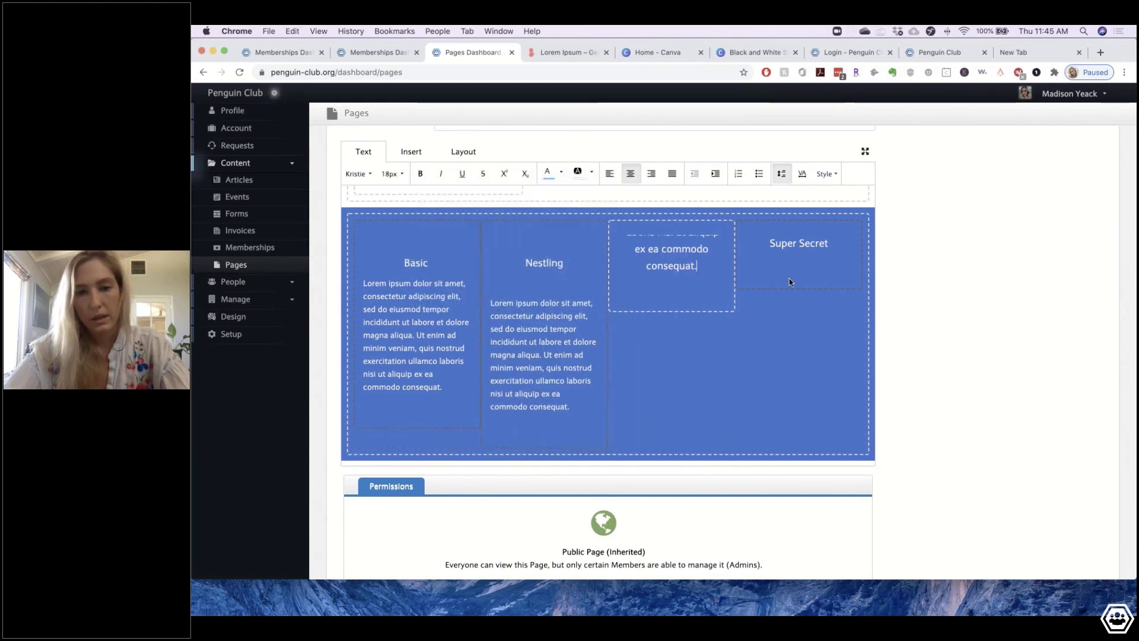
pyautogui.click(793, 265)
pyautogui.press('super+v')
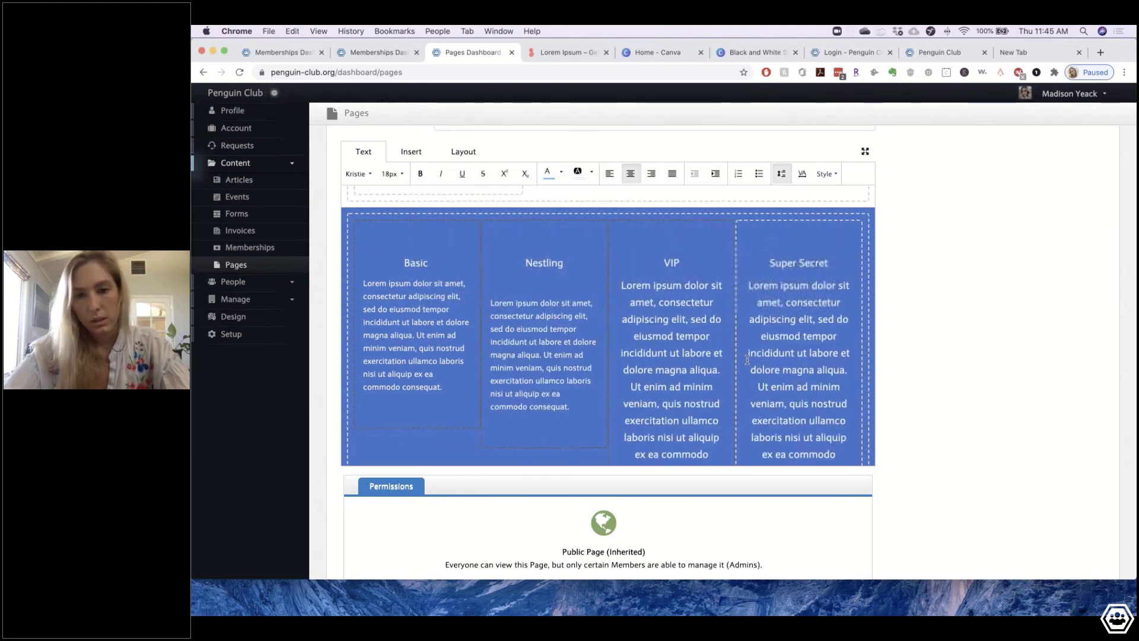
pyautogui.scroll(-1, 747, 359)
pyautogui.scroll(-1, 747, 360)
pyautogui.scroll(2, 428, 272)
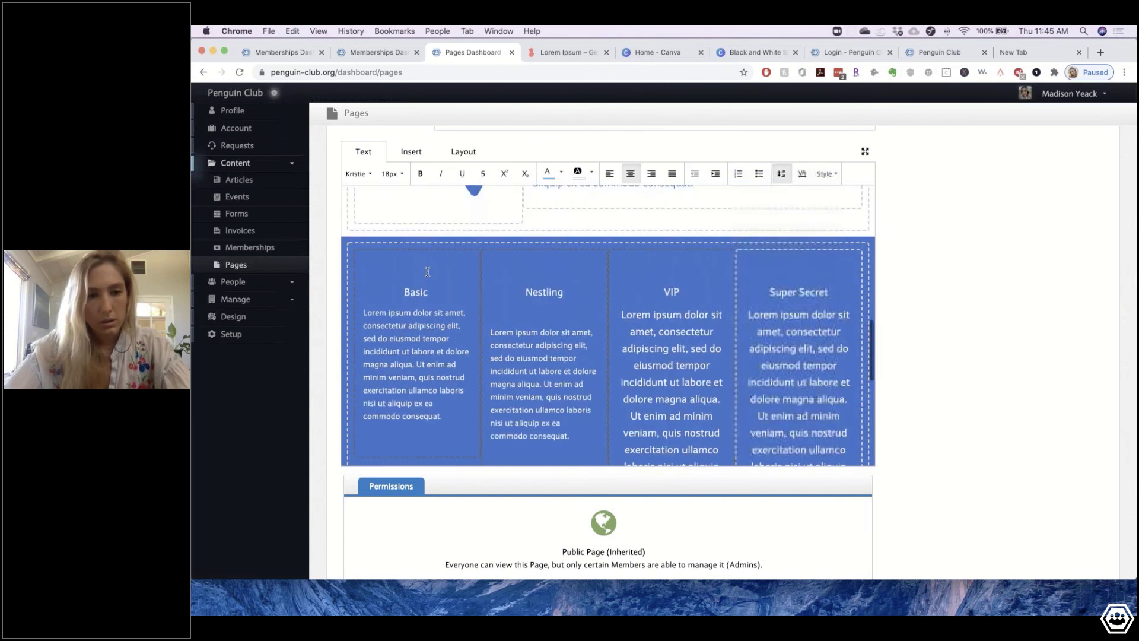
# - Insert the penguin outline image 6.png above the "Basic" heading in the first membership cell
pyautogui.click(482, 276)
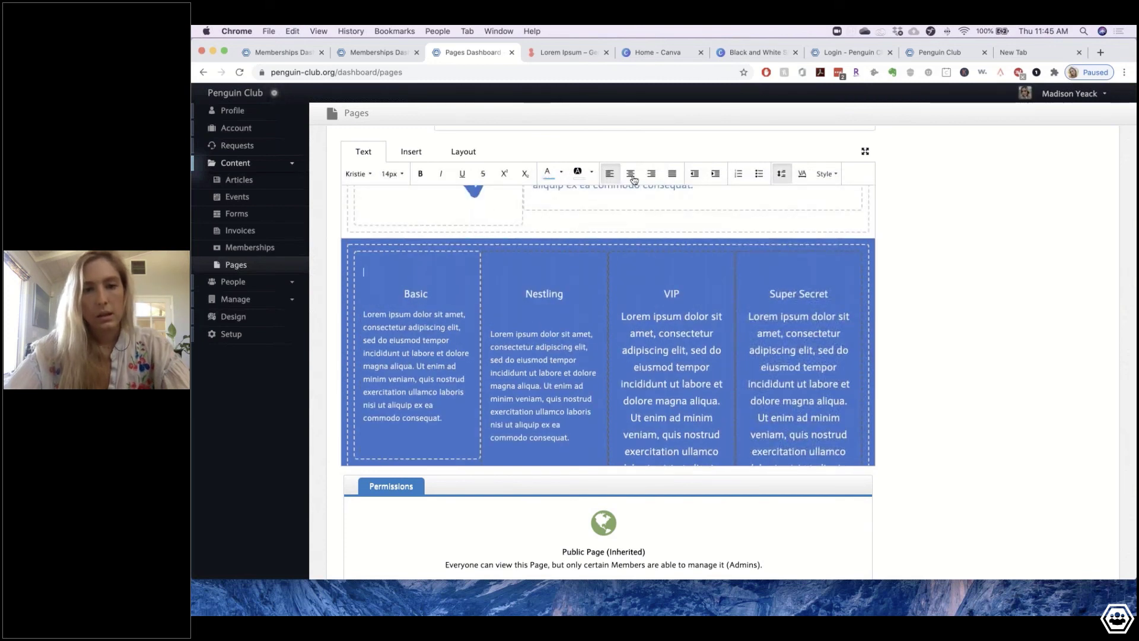
pyautogui.click(411, 152)
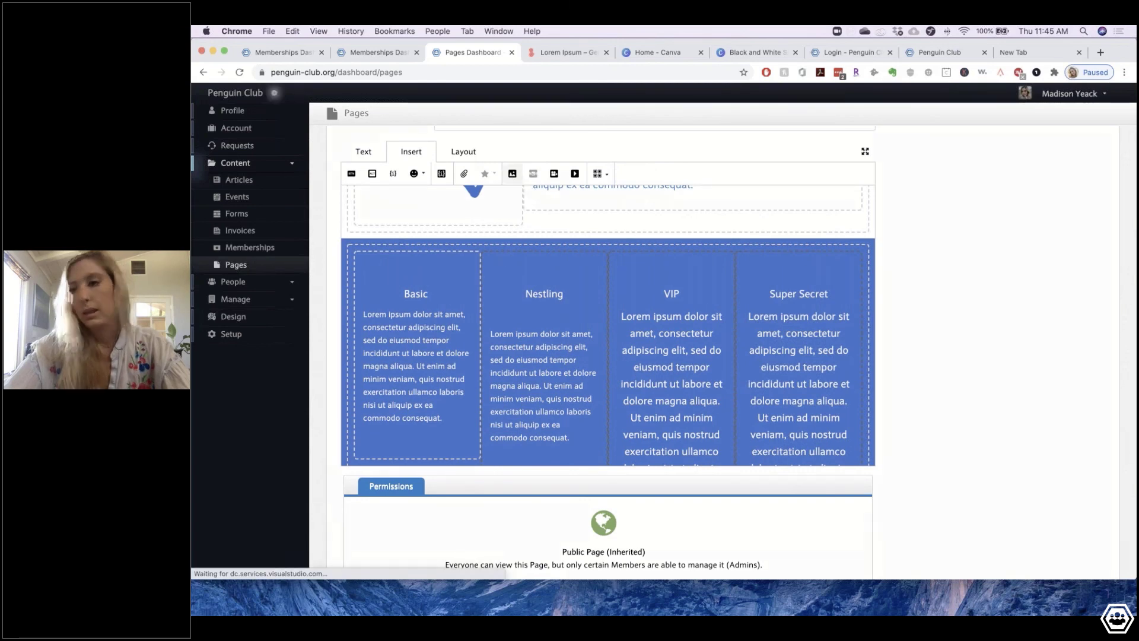
pyautogui.click(512, 173)
pyautogui.scroll(-5, 640, 309)
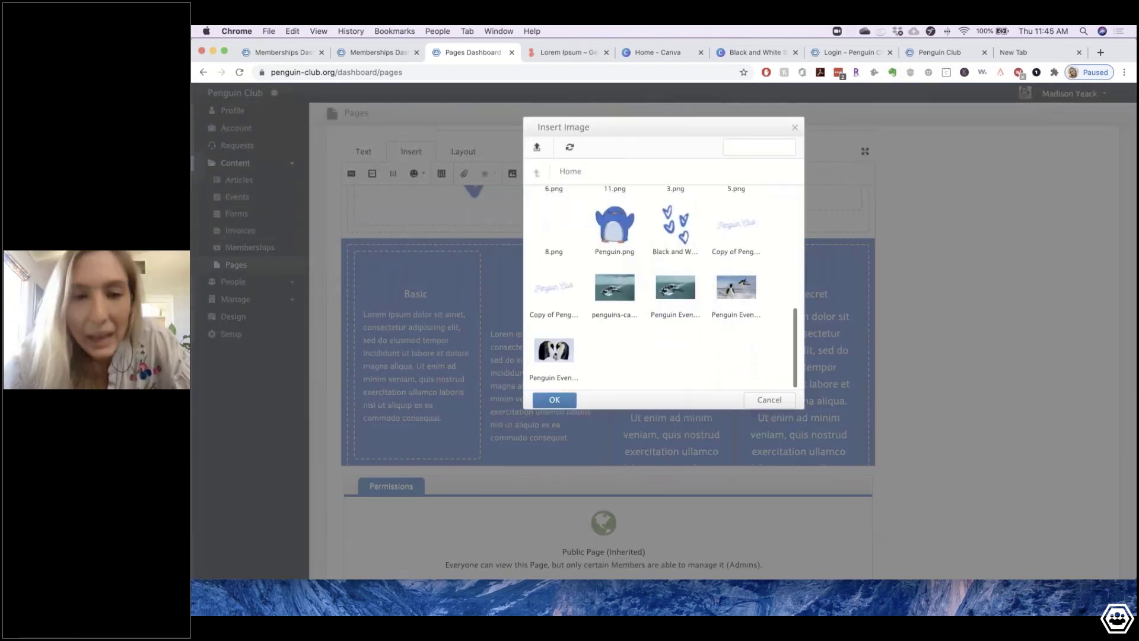
pyautogui.scroll(2, 615, 279)
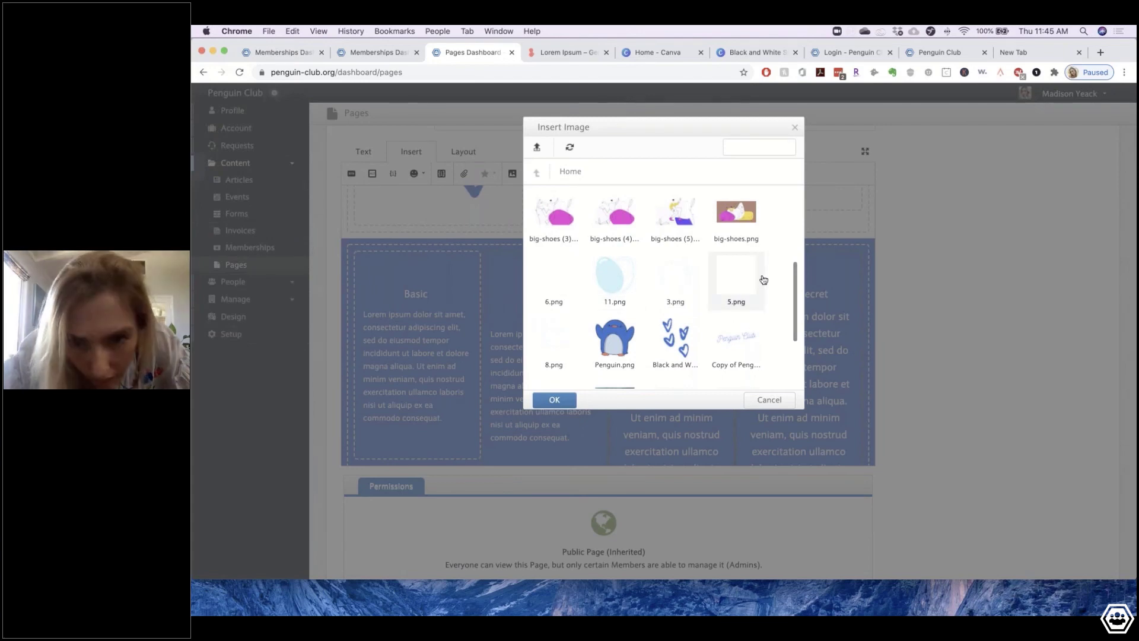
pyautogui.click(571, 270)
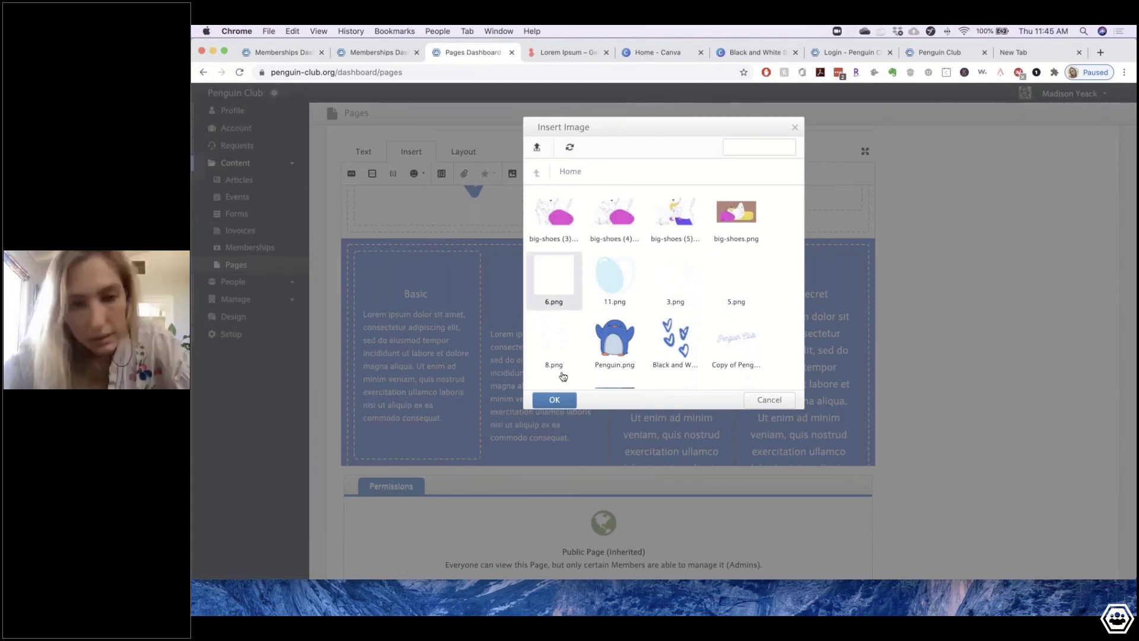
pyautogui.click(554, 399)
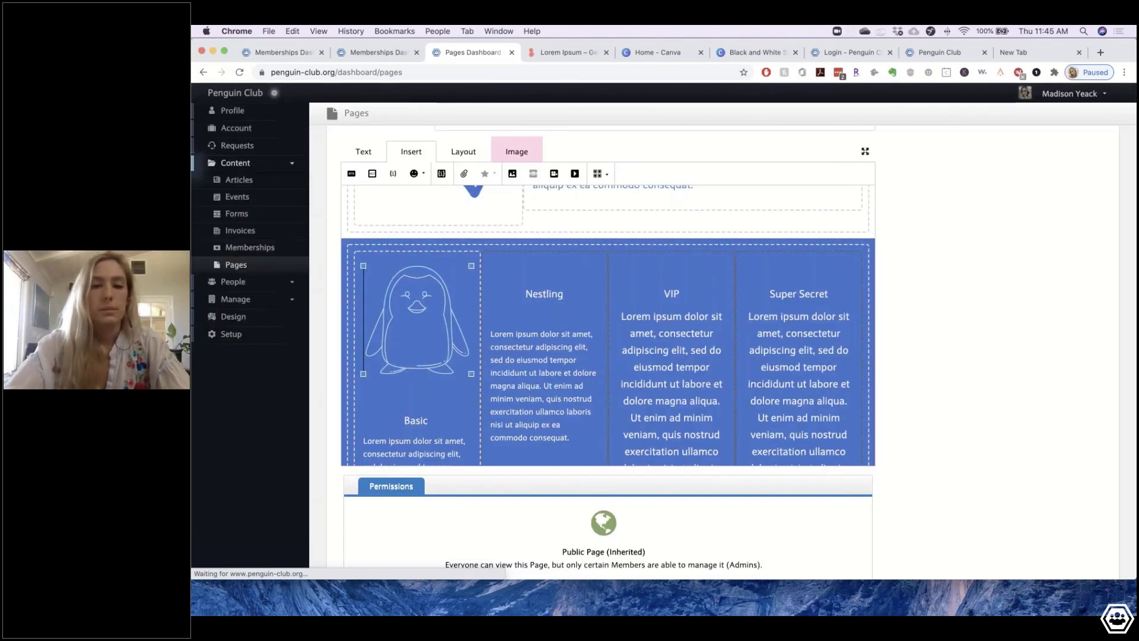
# - Switch to the Canva logo design, duplicate page 16 with the hearts and delete the hearts graphic from the copy
pyautogui.click(536, 279)
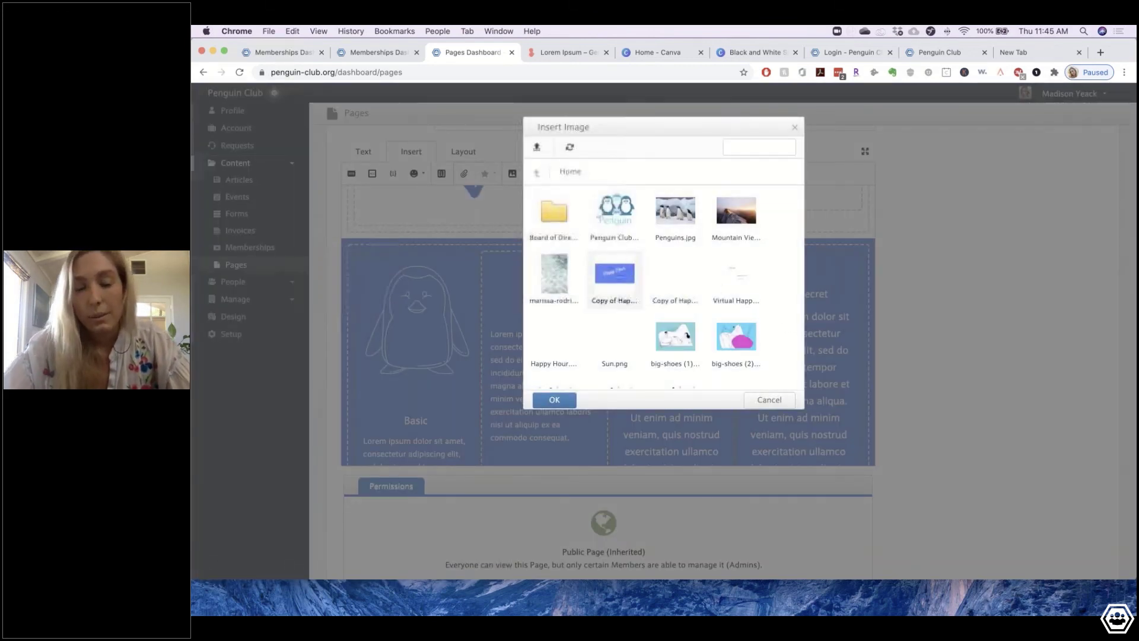
pyautogui.click(770, 399)
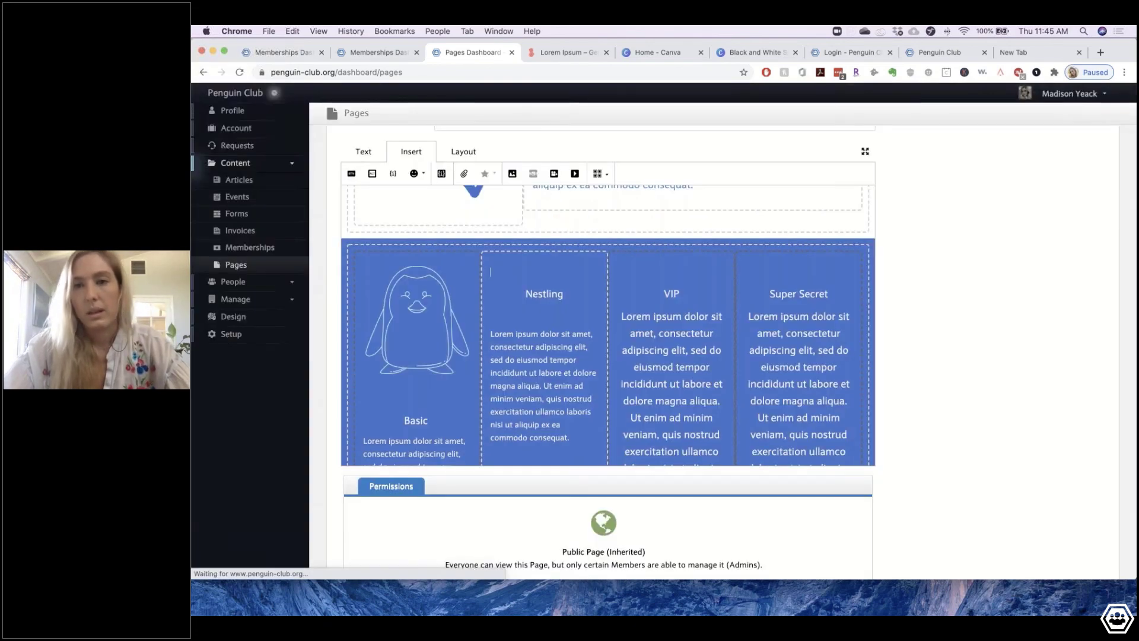
pyautogui.click(935, 53)
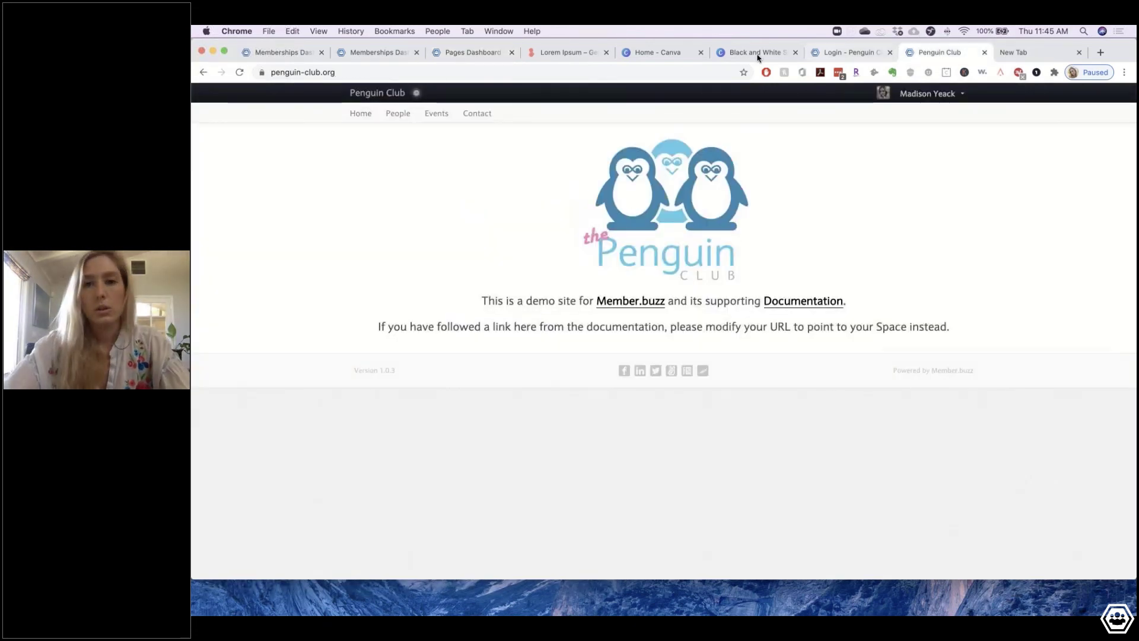
pyautogui.click(759, 53)
pyautogui.scroll(-20, 645, 408)
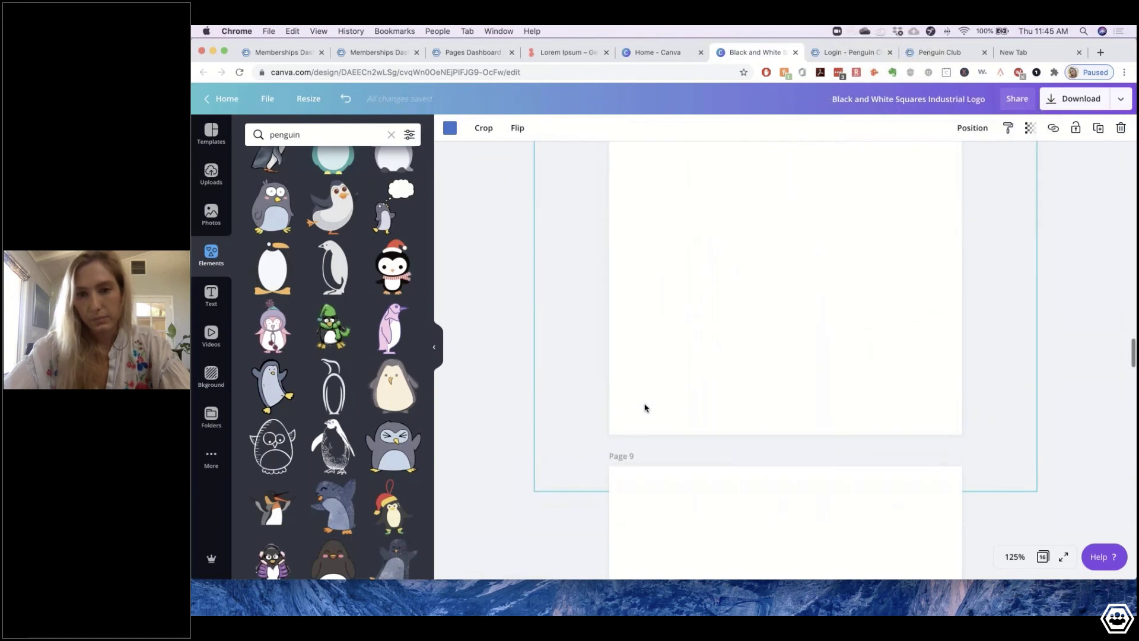
pyautogui.scroll(6, 1003, 438)
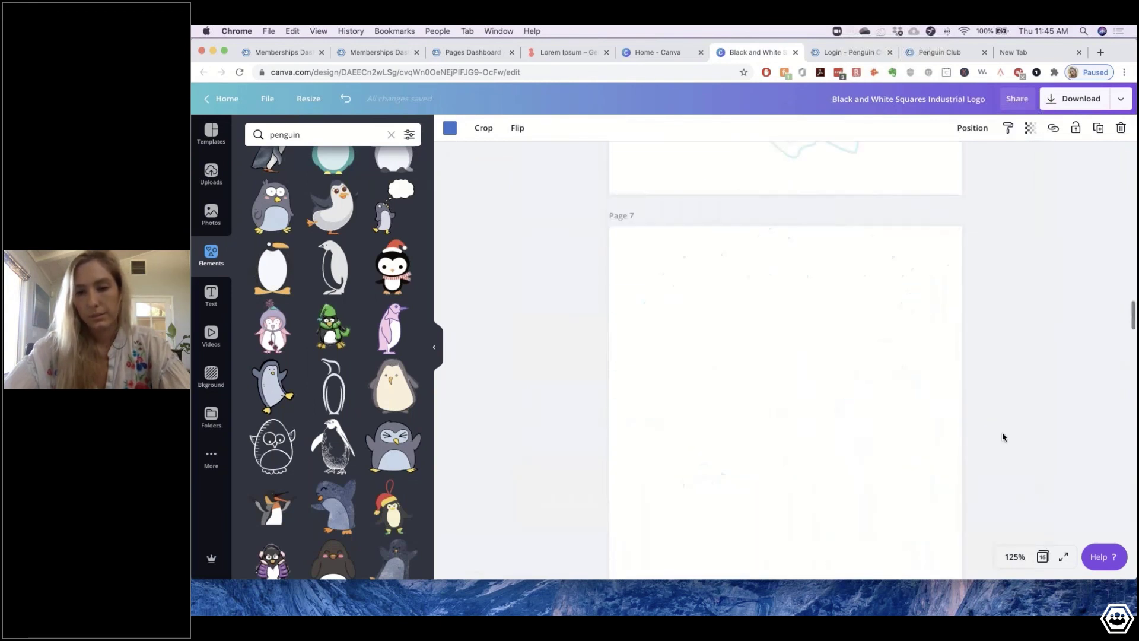
pyautogui.scroll(-20, 1003, 466)
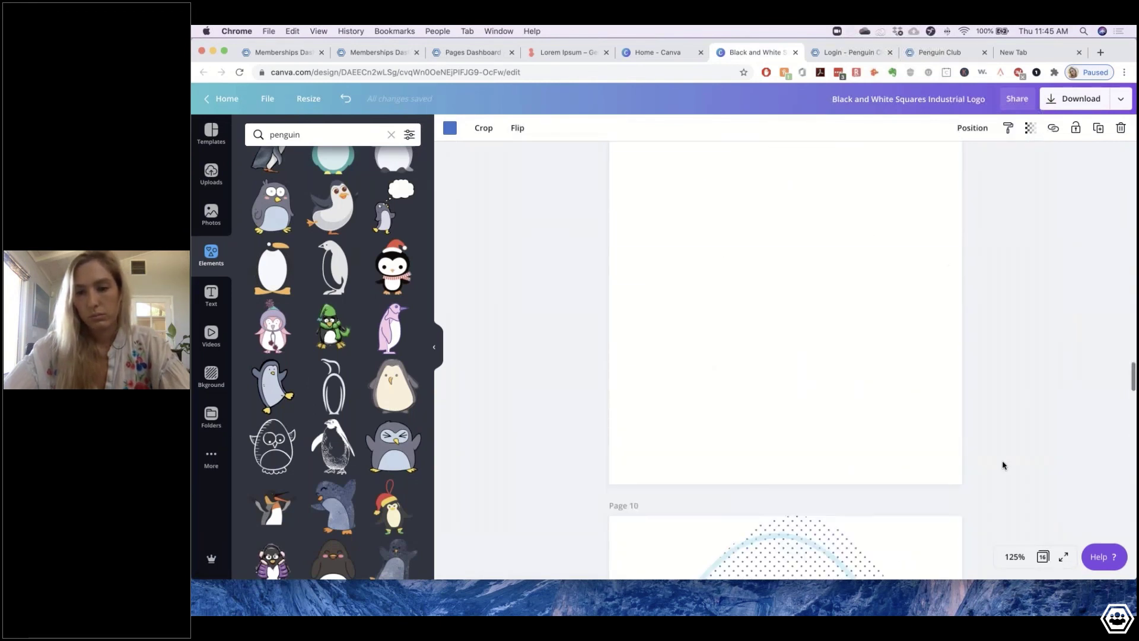
pyautogui.scroll(-20, 1003, 466)
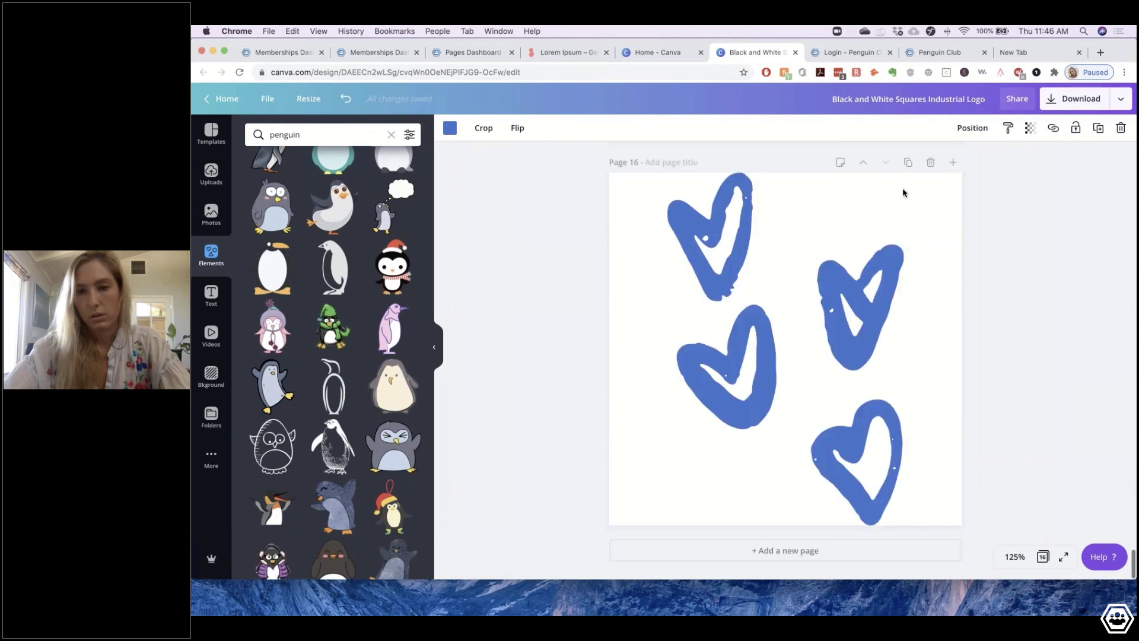
pyautogui.click(908, 163)
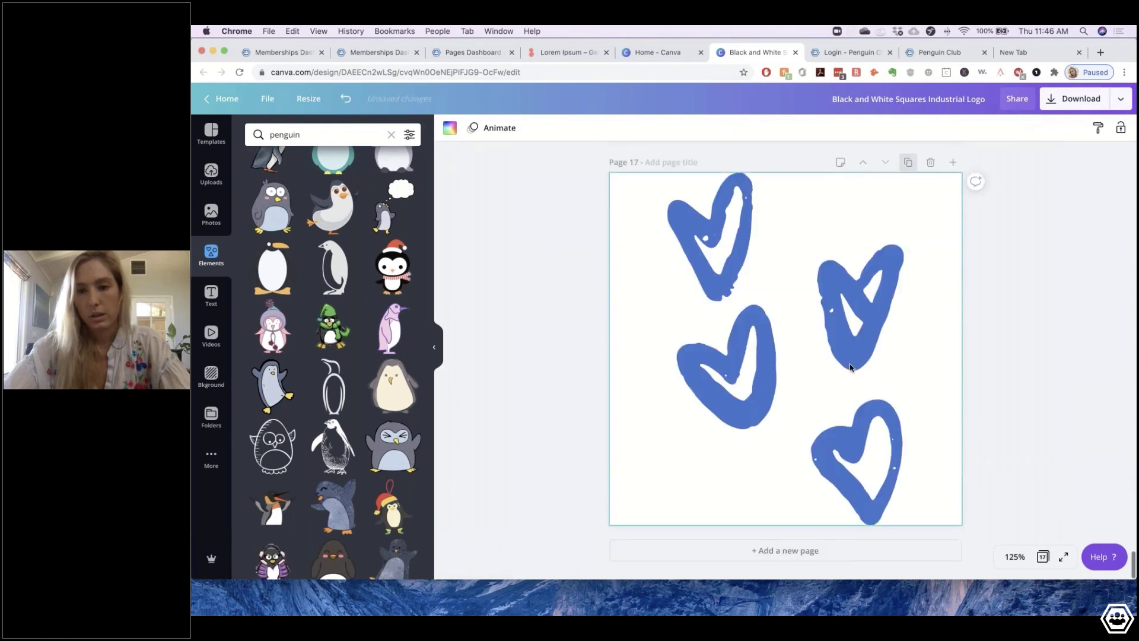
pyautogui.click(866, 318)
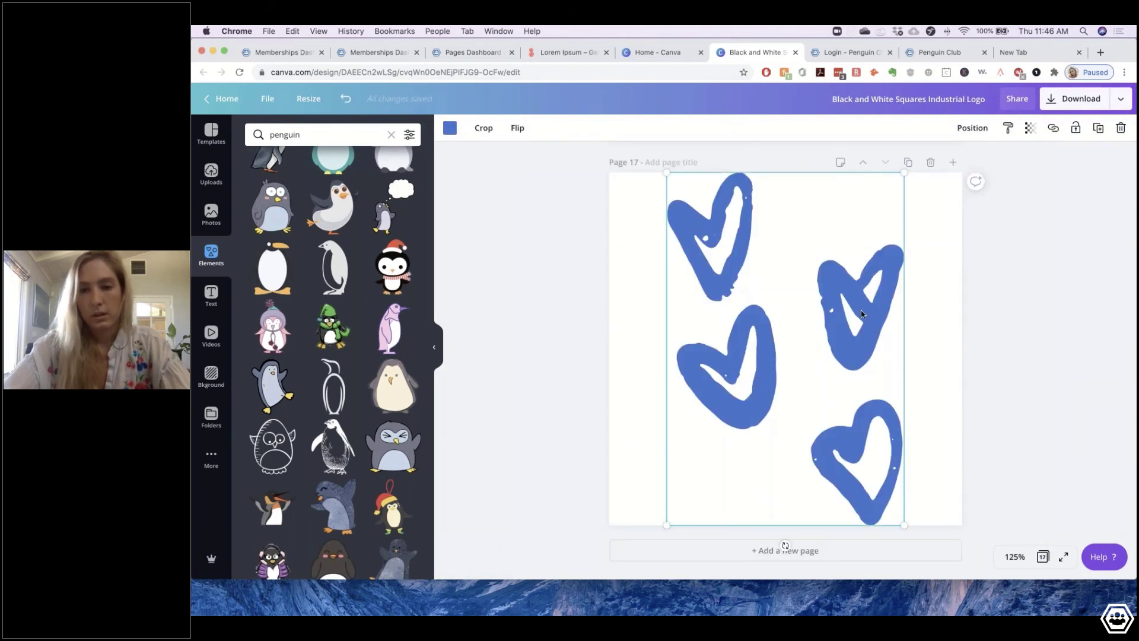
pyautogui.press('Delete')
# - Search the Canva elements for "fish" and browse the graphics
pyautogui.click(318, 135)
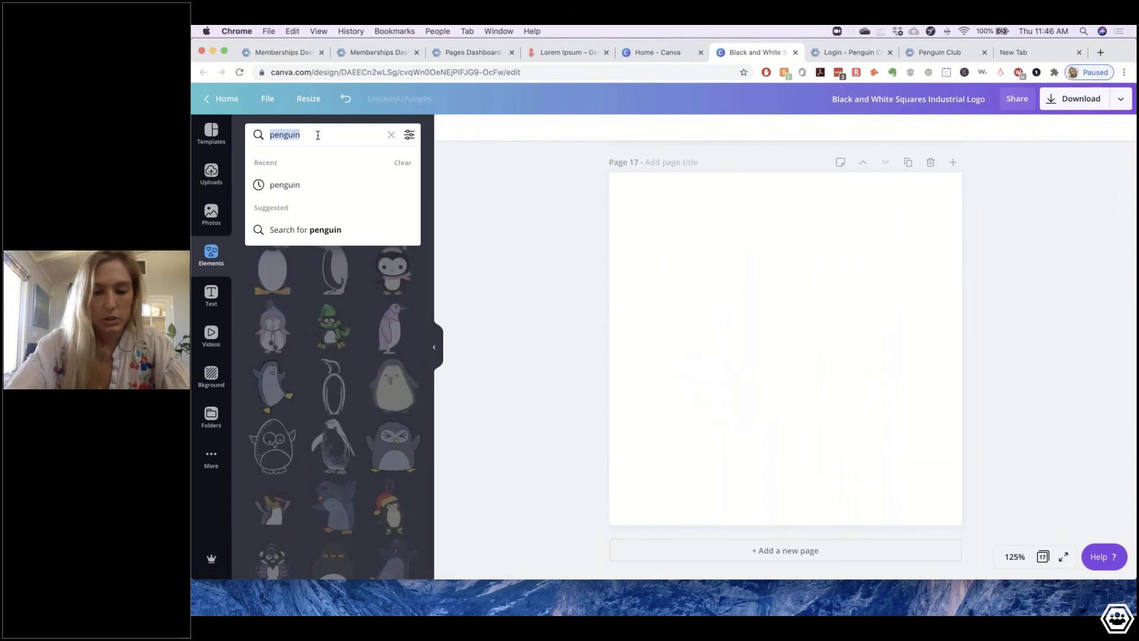
pyautogui.write('fish')
pyautogui.press('Return')
pyautogui.scroll(-2, 335, 243)
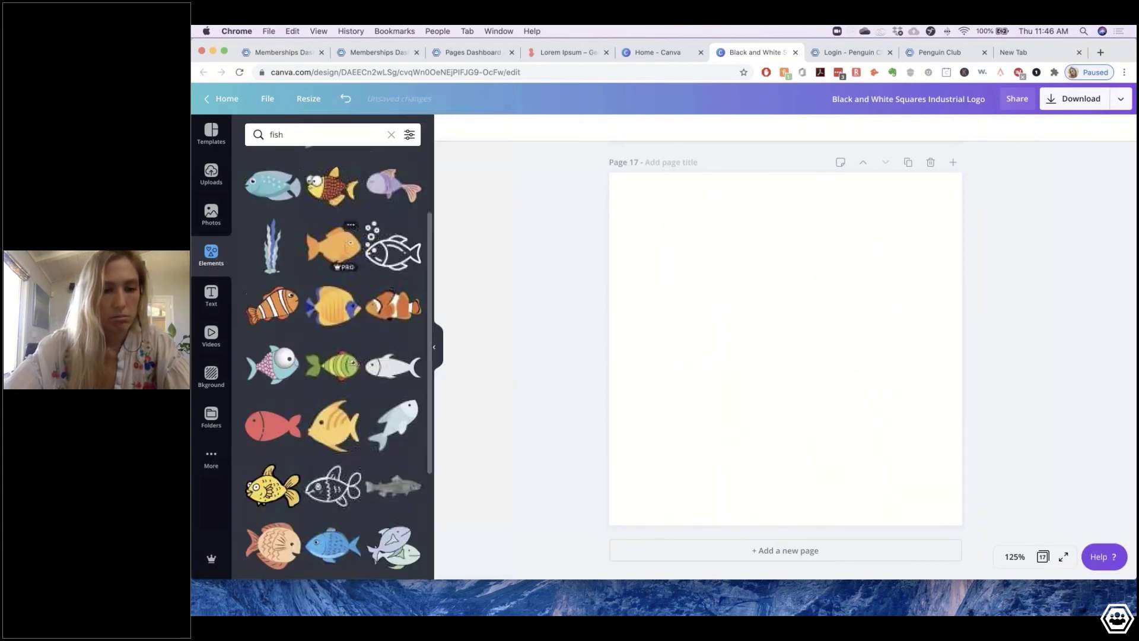
# - Add the simple line-drawn fish with a separate head from the fish results to page 17 and recolor it pale blue
pyautogui.scroll(-5, 326, 251)
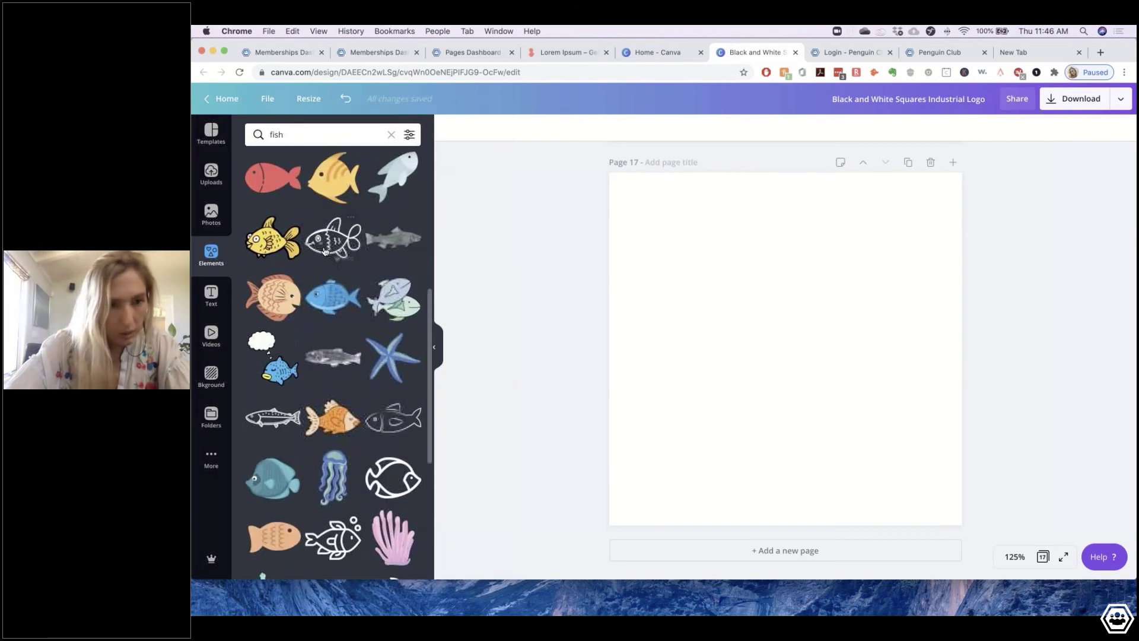
pyautogui.scroll(-2, 343, 256)
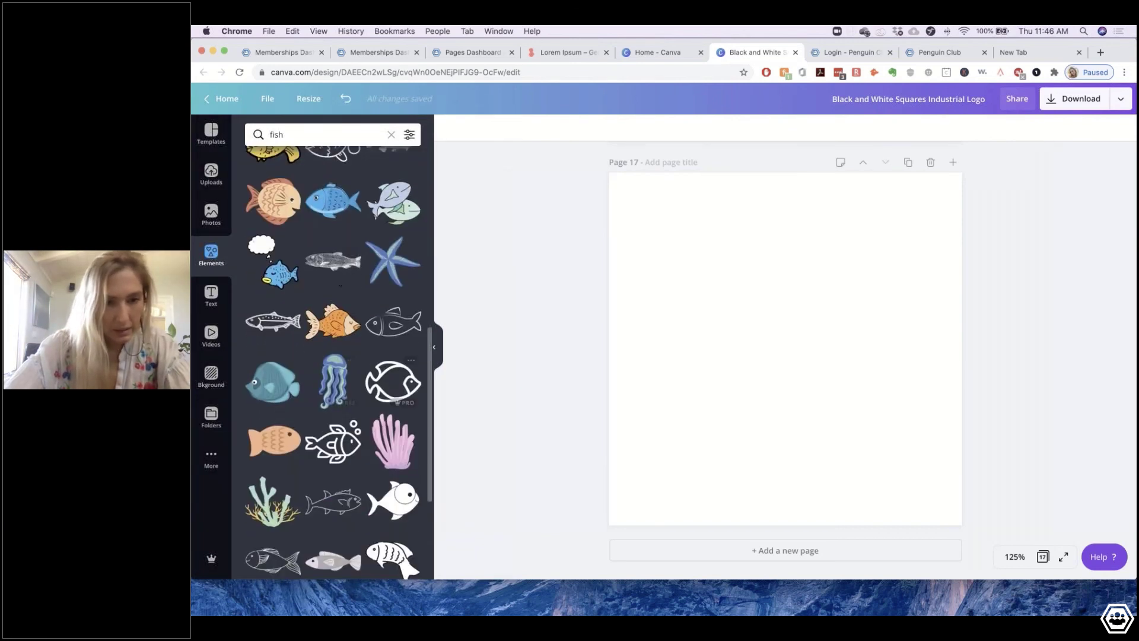
pyautogui.click(392, 326)
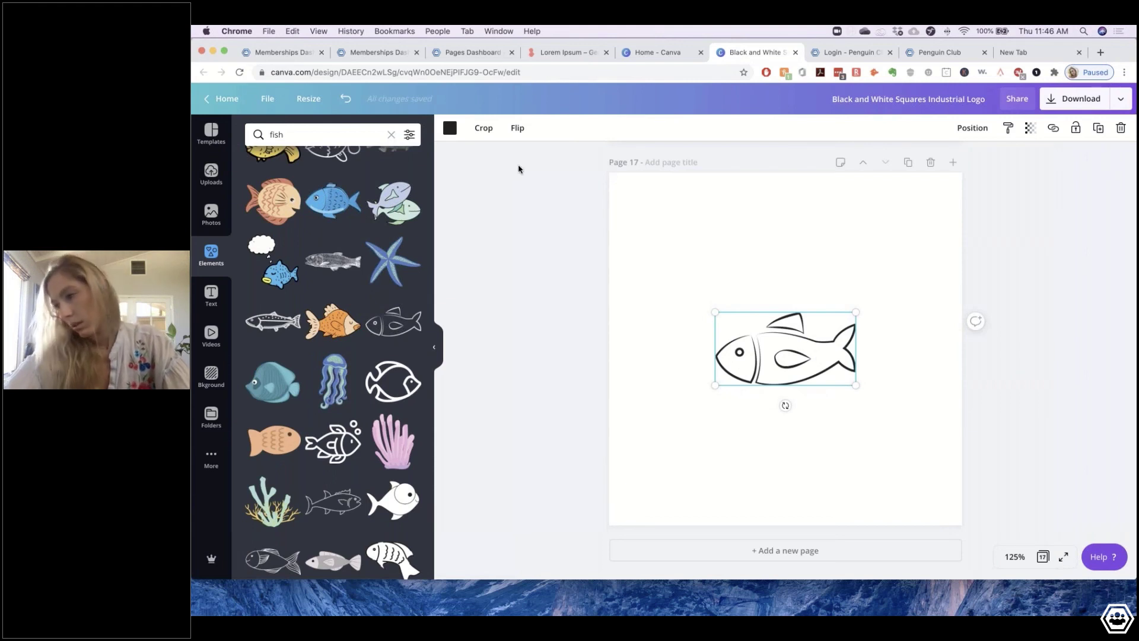
pyautogui.click(450, 129)
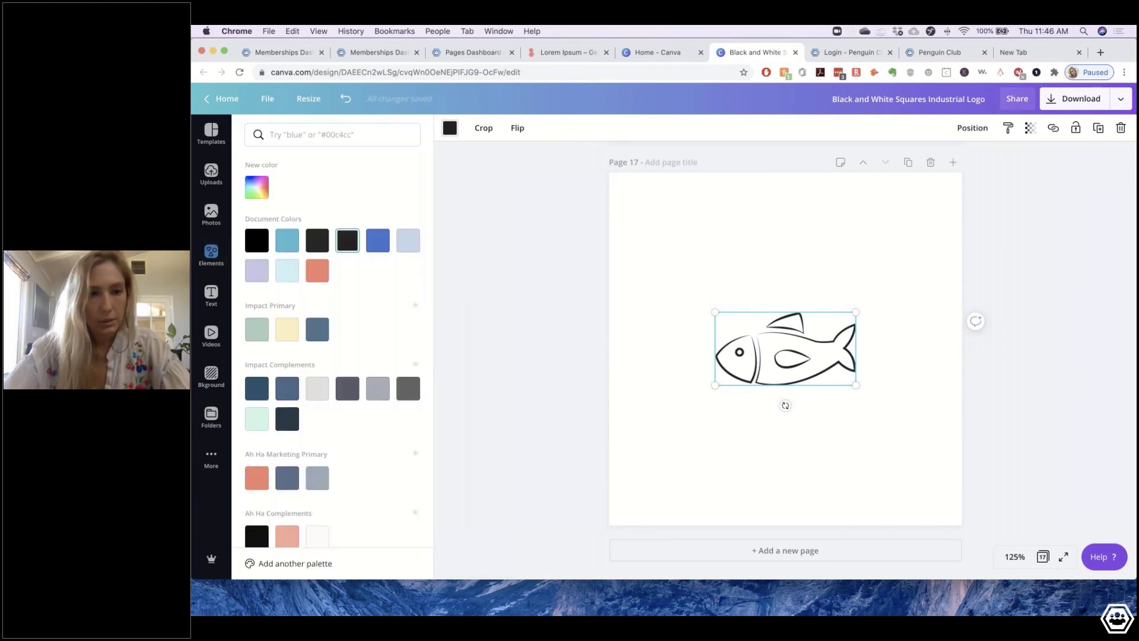
pyautogui.click(287, 271)
pyautogui.click(749, 304)
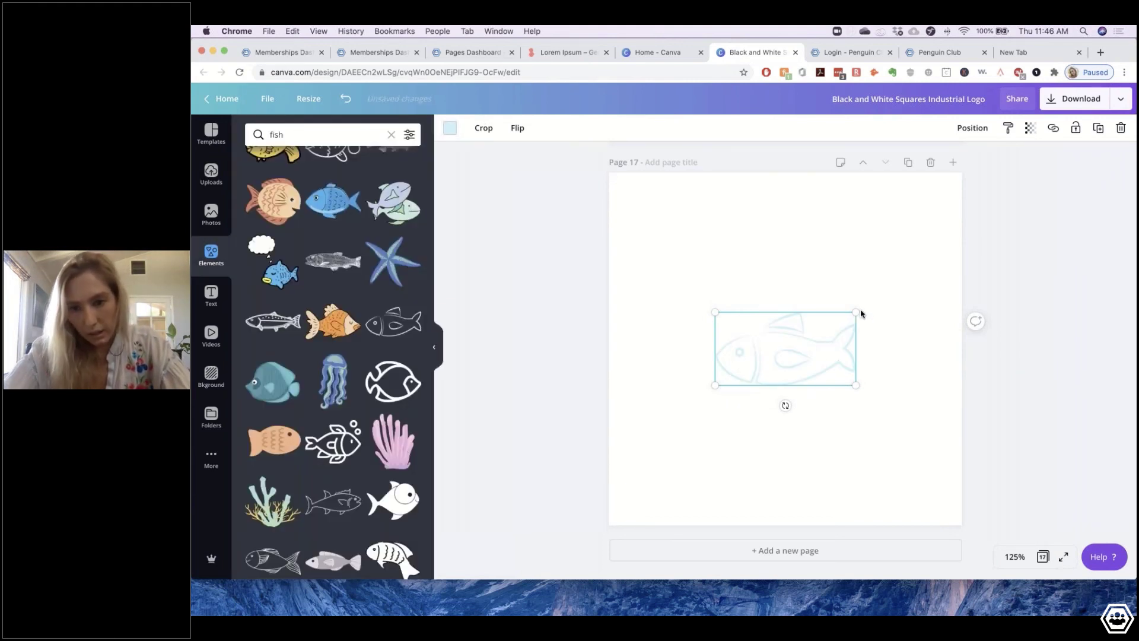
# - Enlarge the pale blue fish to fill page 17 and rotate it diagonally, head at the upper left and tail at the lower right
pyautogui.moveTo(822, 341); pyautogui.dragTo(921, 205)
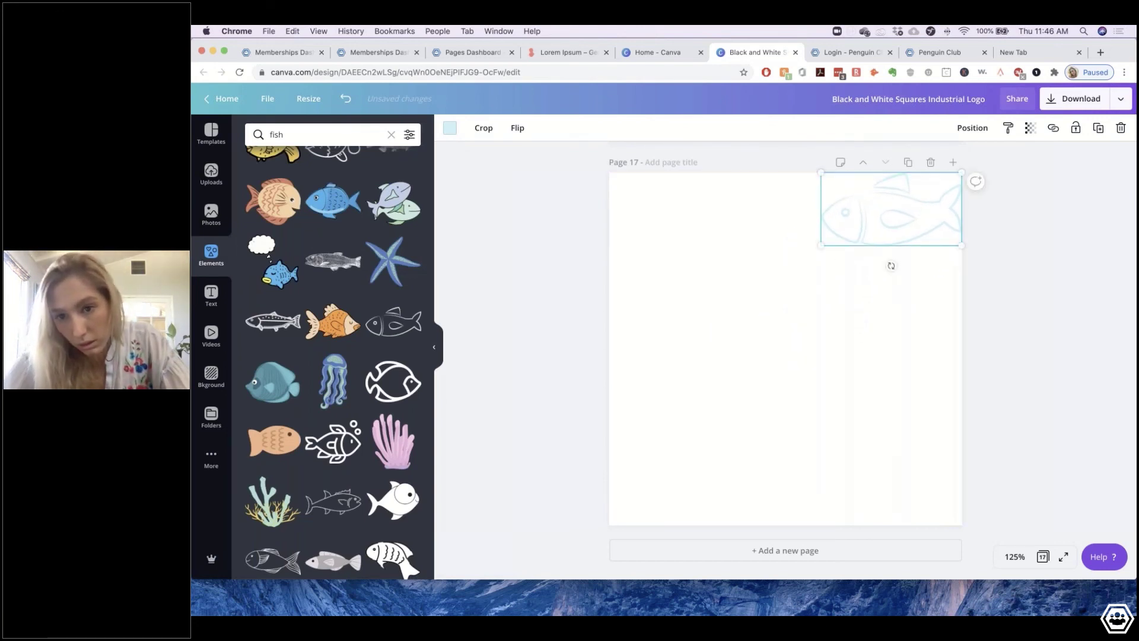
pyautogui.moveTo(822, 245); pyautogui.dragTo(639, 424)
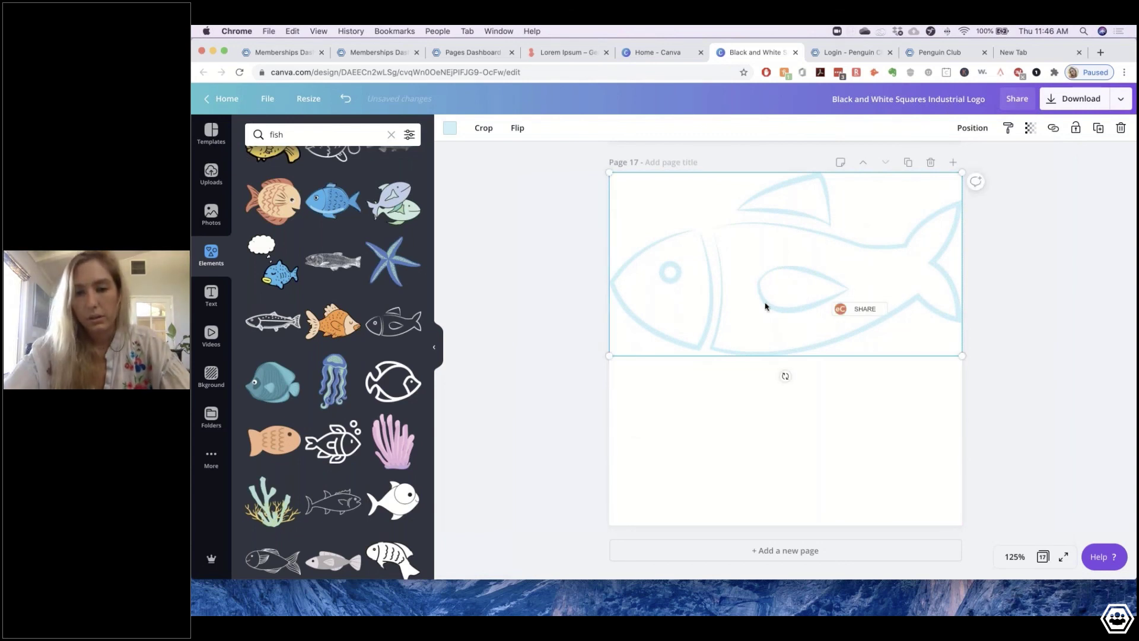
pyautogui.moveTo(765, 306); pyautogui.dragTo(769, 364)
pyautogui.moveTo(778, 433); pyautogui.dragTo(719, 451)
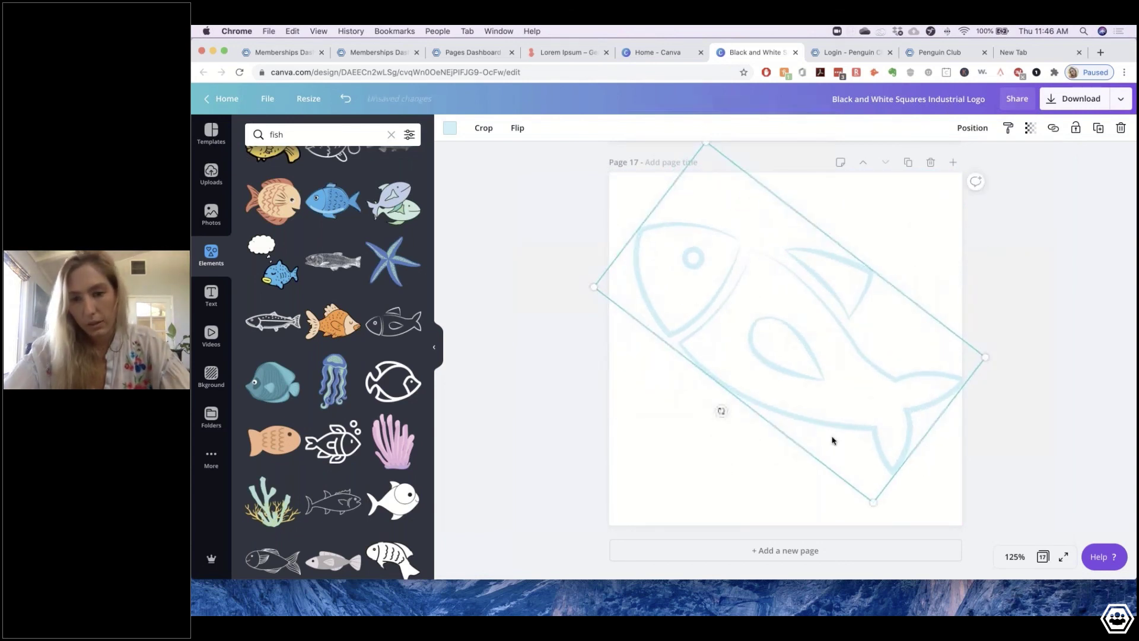
pyautogui.moveTo(873, 520); pyautogui.dragTo(881, 549)
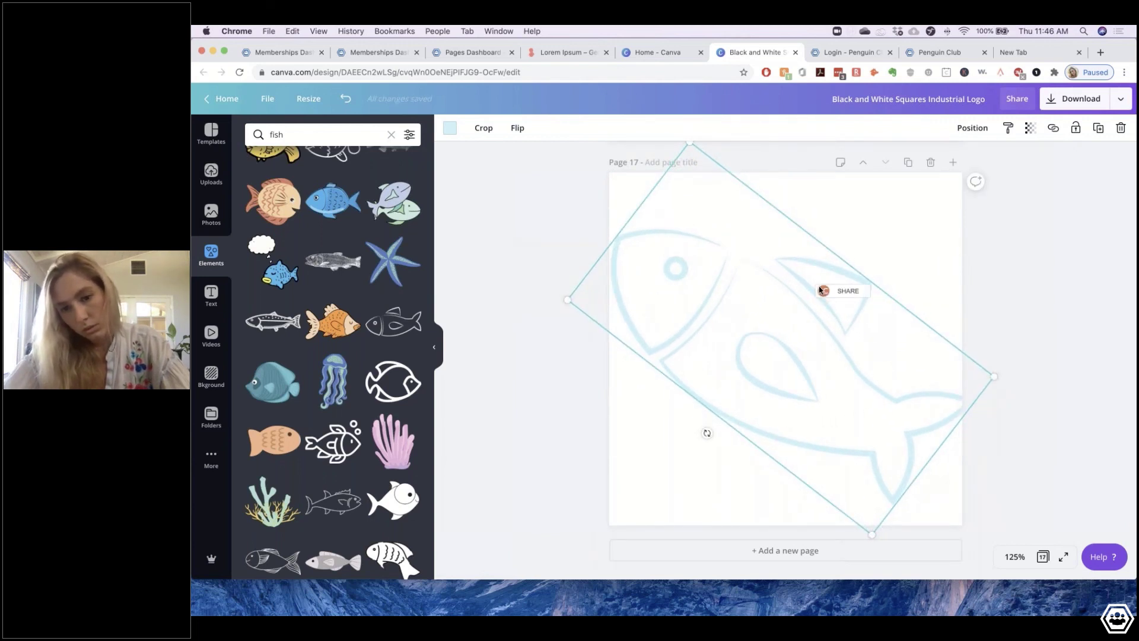
pyautogui.moveTo(699, 433); pyautogui.dragTo(676, 427)
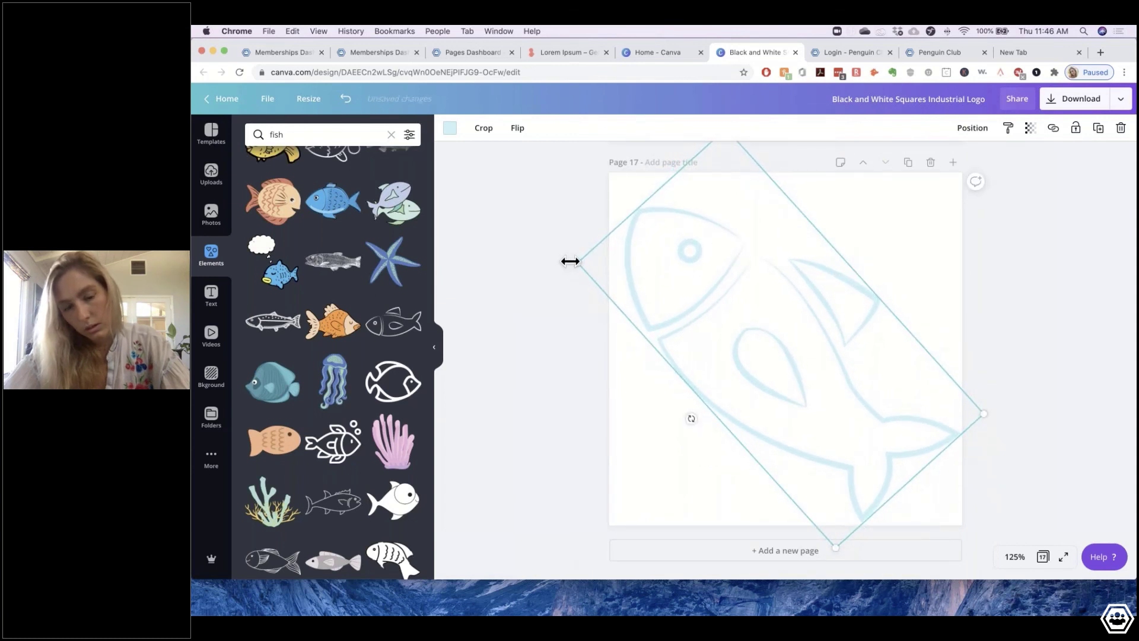
pyautogui.moveTo(562, 261); pyautogui.dragTo(557, 259)
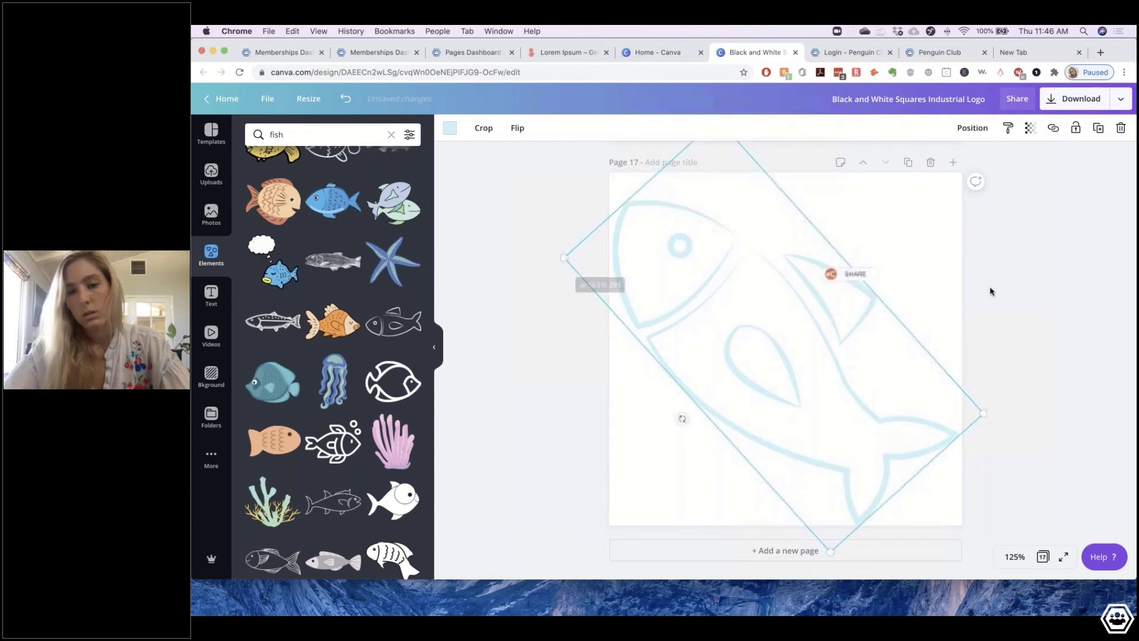
# - Nudge the fish into place, duplicate page 17, and delete the fish from the duplicated page
pyautogui.click(760, 317)
pyautogui.click(761, 316)
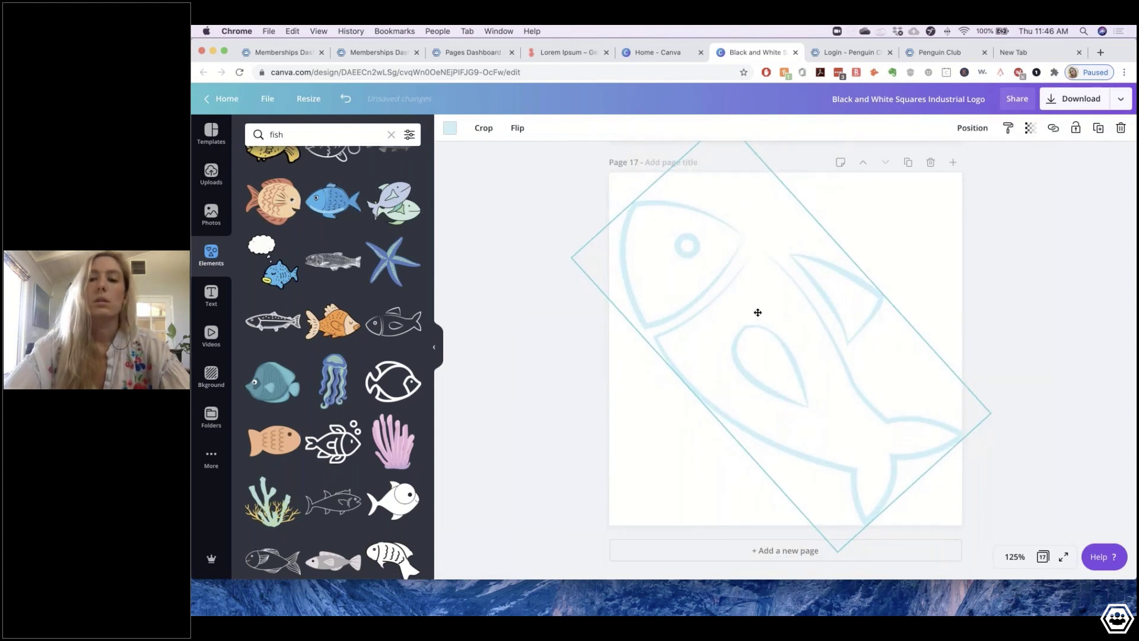
pyautogui.click(682, 411)
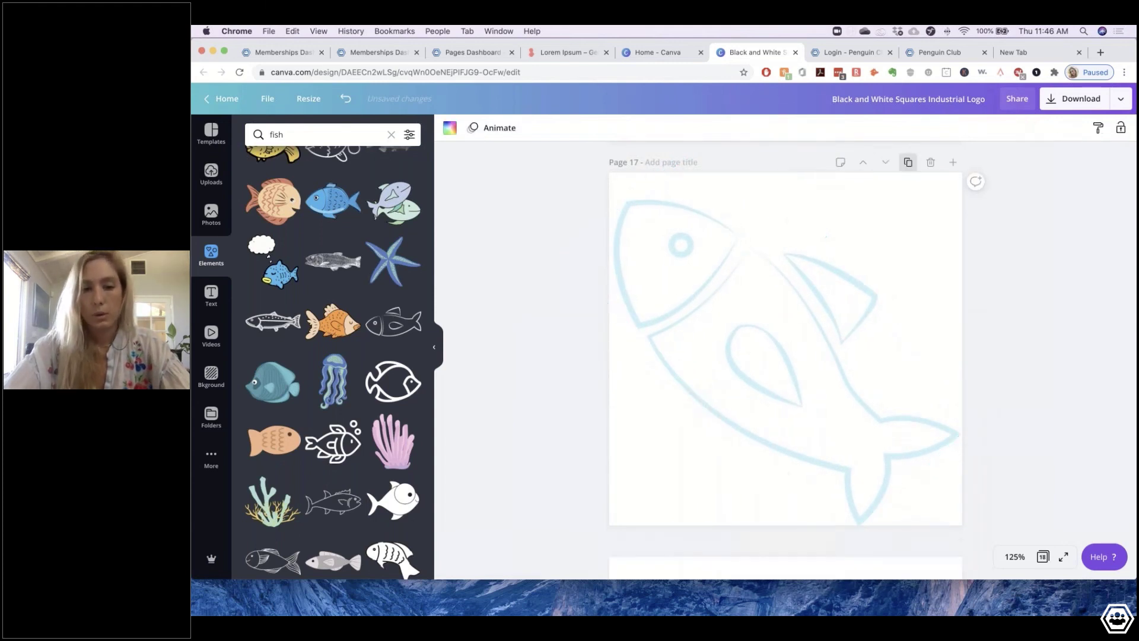
pyautogui.click(740, 349)
pyautogui.press('Delete')
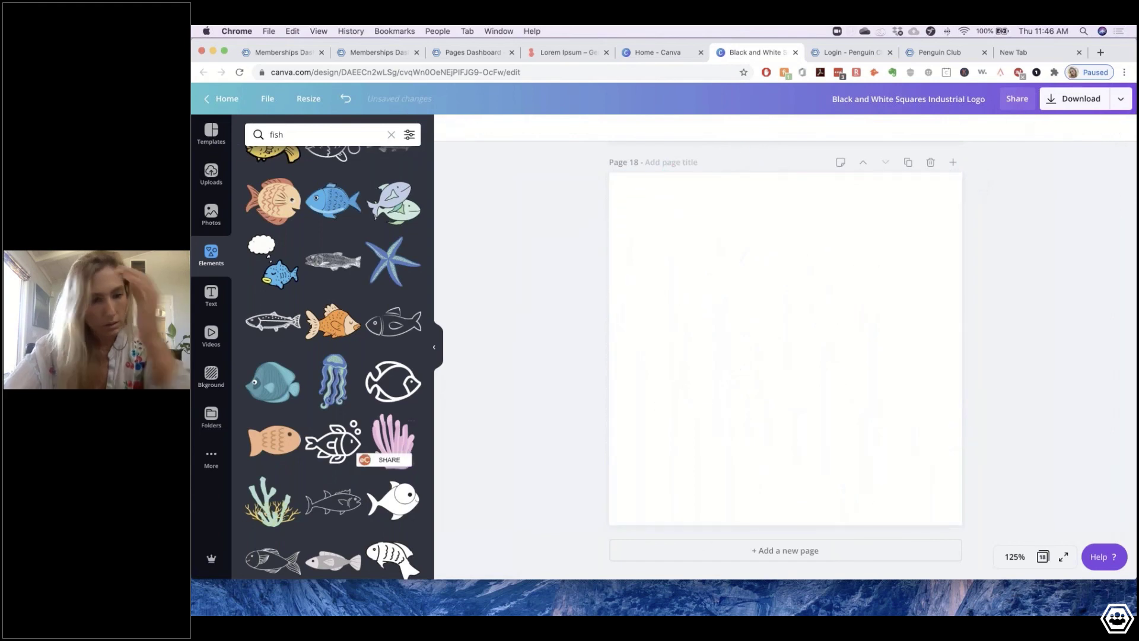
# - Try the open-mouthed outline fish from the fish results on the blank page 18, and remove it
pyautogui.scroll(-3, 332, 415)
pyautogui.scroll(-7, 335, 448)
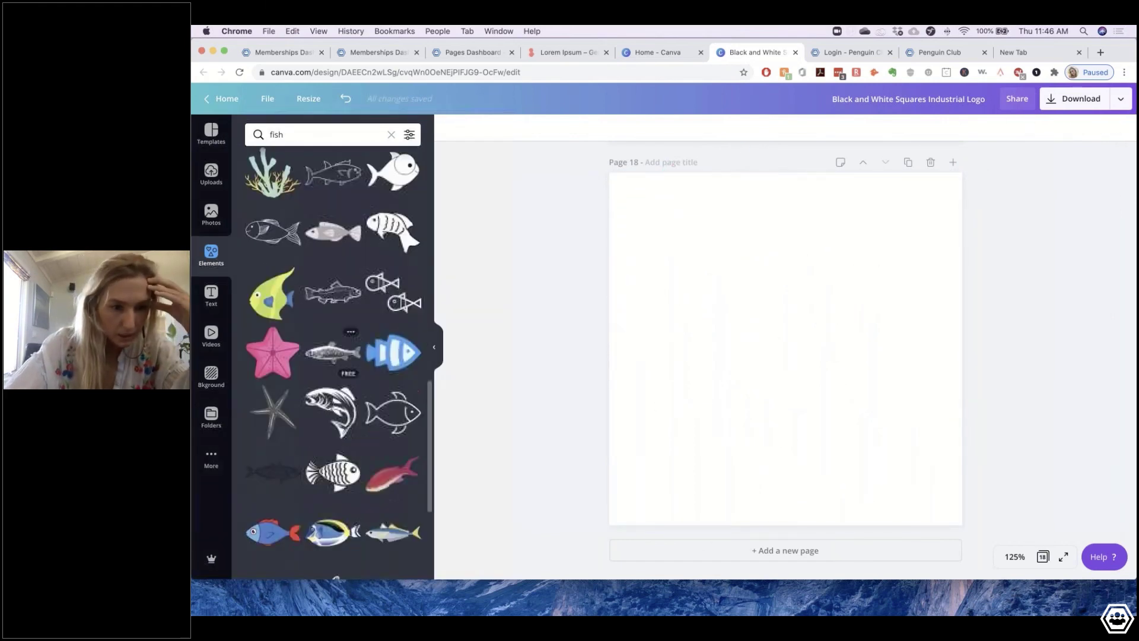
pyautogui.scroll(-4, 332, 469)
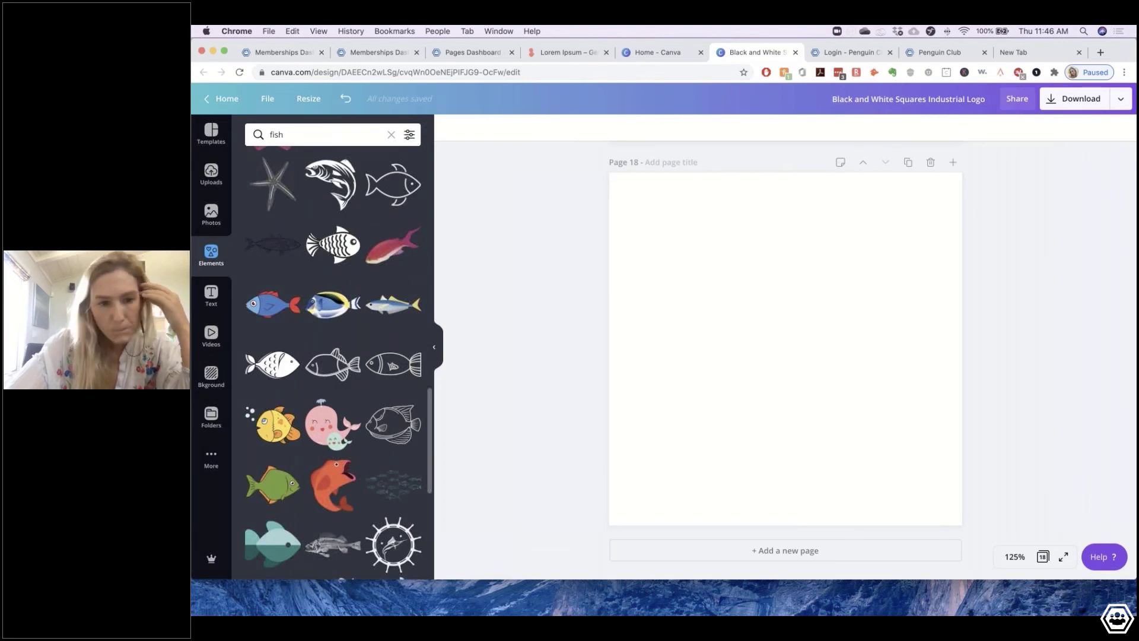
pyautogui.scroll(-7, 414, 428)
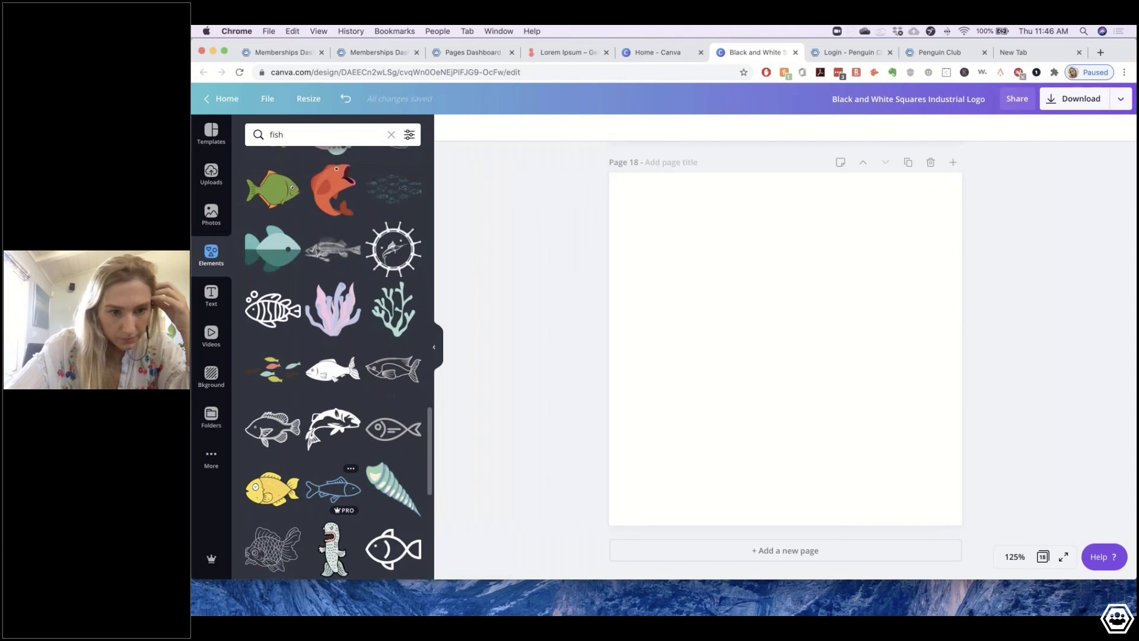
pyautogui.scroll(-12, 332, 490)
pyautogui.scroll(4, 265, 217)
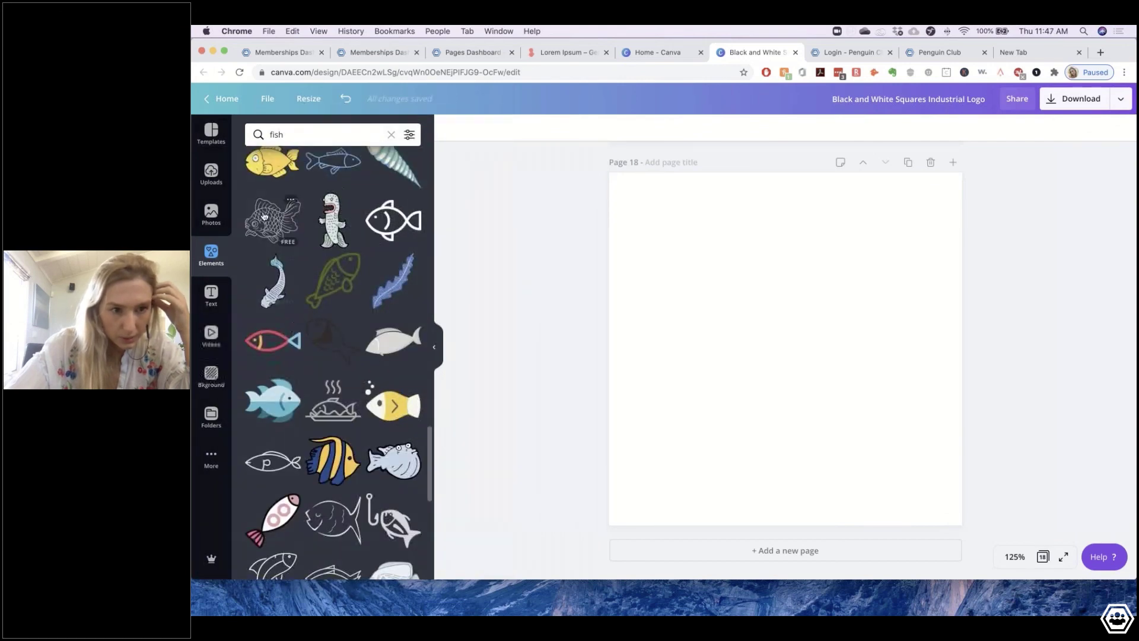
pyautogui.scroll(-5, 332, 356)
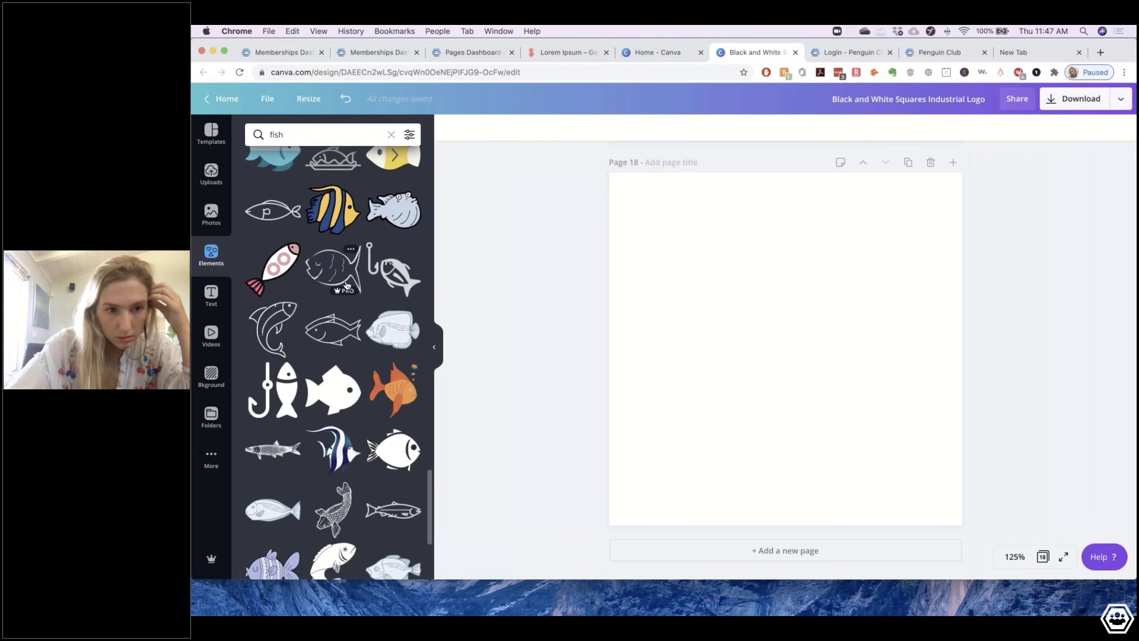
pyautogui.click(347, 285)
pyautogui.scroll(-4, 404, 451)
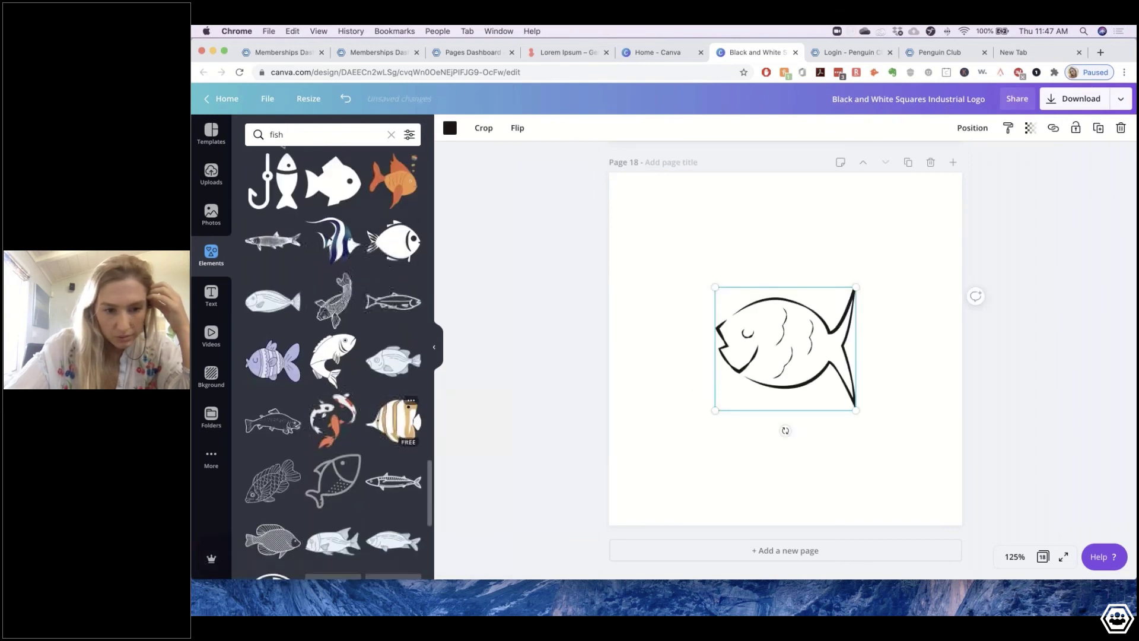
pyautogui.scroll(-1, 392, 416)
pyautogui.press('BackSpace')
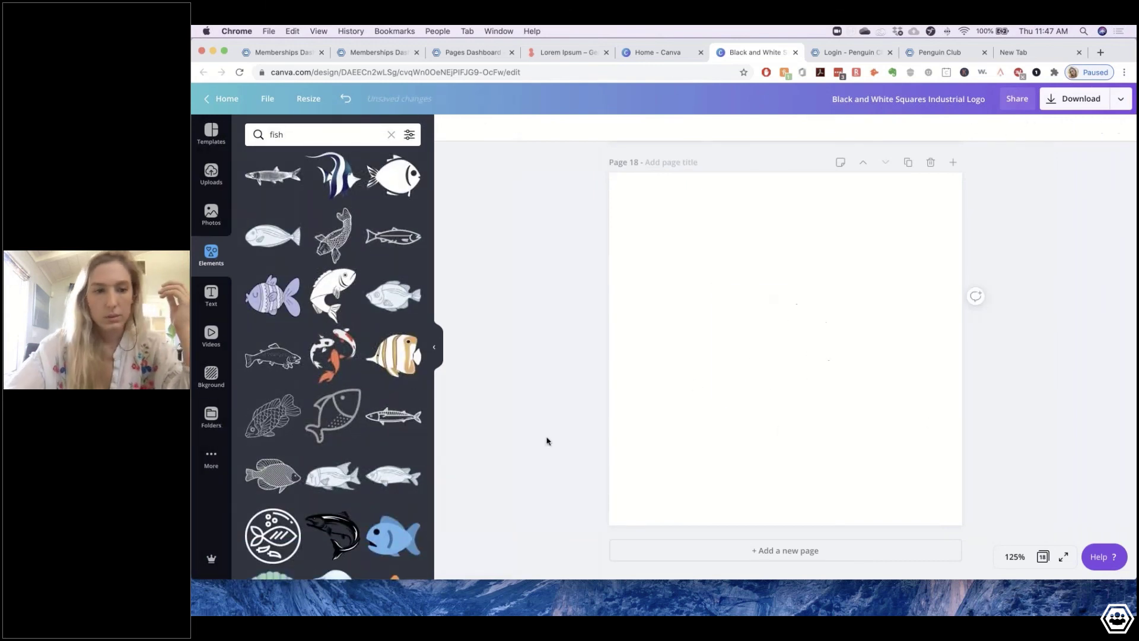
# - Add the detailed line-drawn fish with scales to page 18 and recolor it pale blue
pyautogui.click(273, 415)
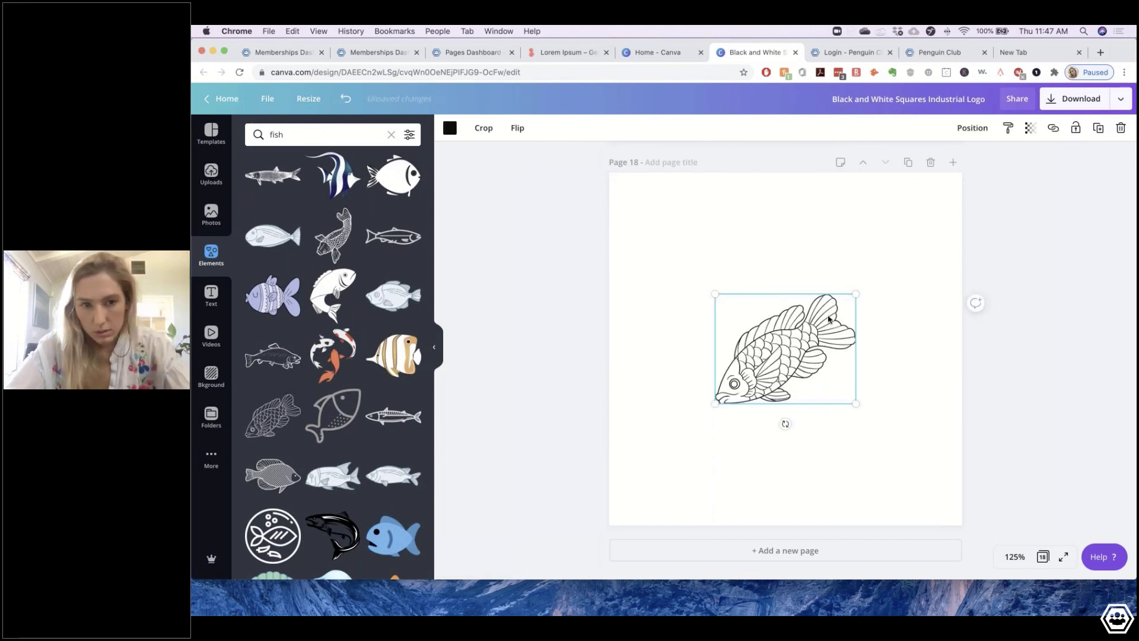
pyautogui.click(450, 128)
pyautogui.click(287, 270)
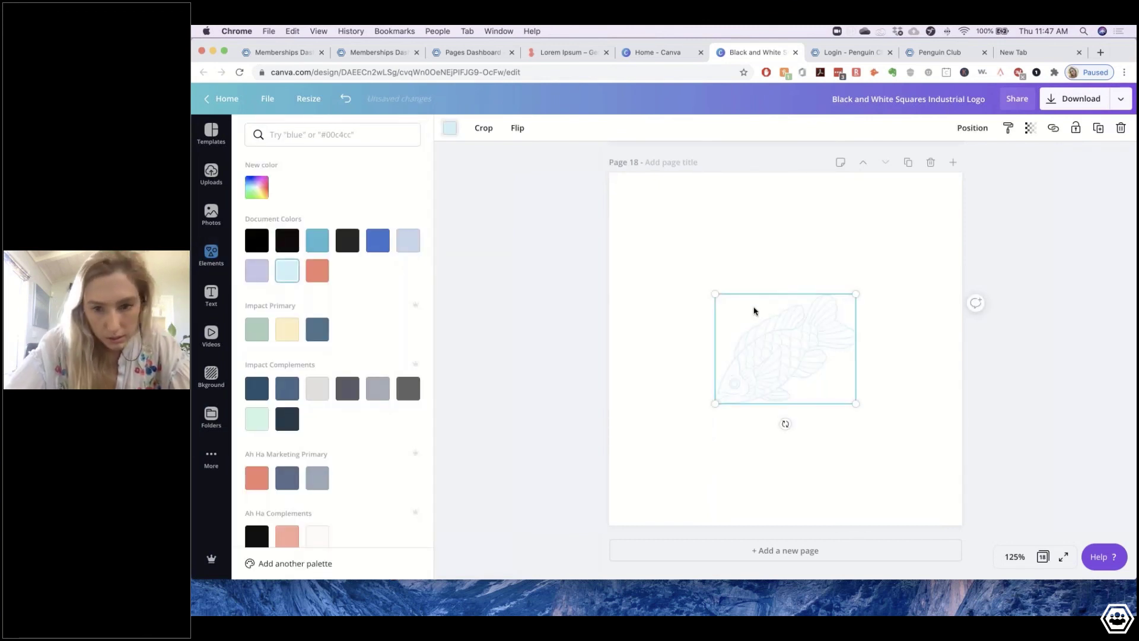
# - Enlarge the scaled fish to the full width of page 18 and center it vertically
pyautogui.moveTo(860, 289); pyautogui.dragTo(898, 259)
pyautogui.moveTo(665, 399); pyautogui.dragTo(607, 446)
pyautogui.moveTo(719, 372); pyautogui.dragTo(721, 381)
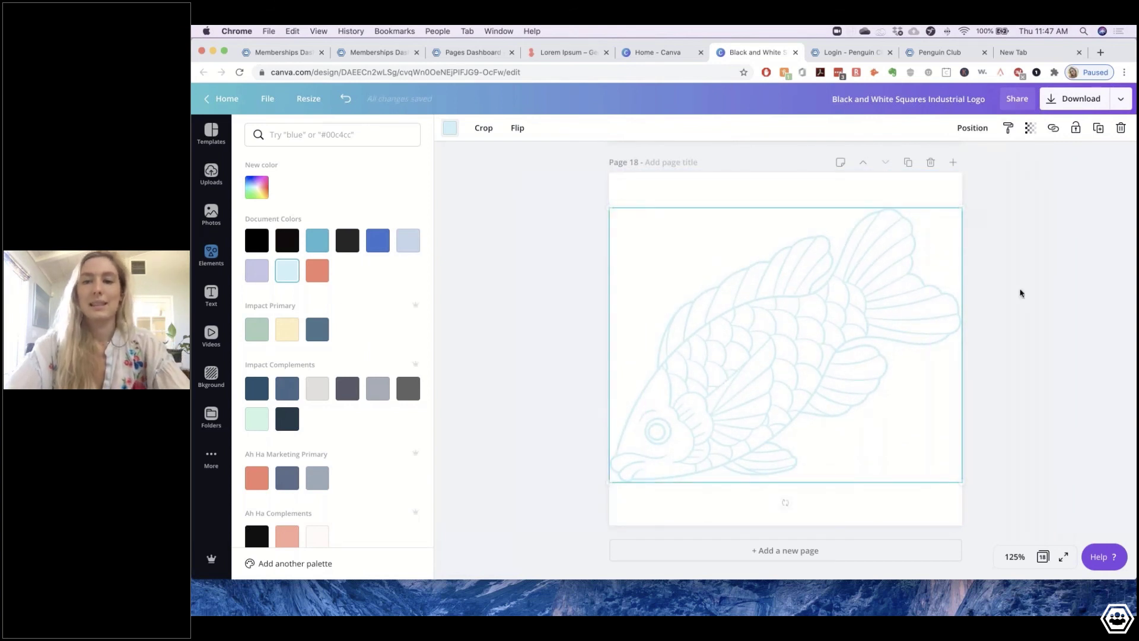
# - Download only page 18 as a PNG with a transparent background, and close the business card offer
pyautogui.click(1082, 99)
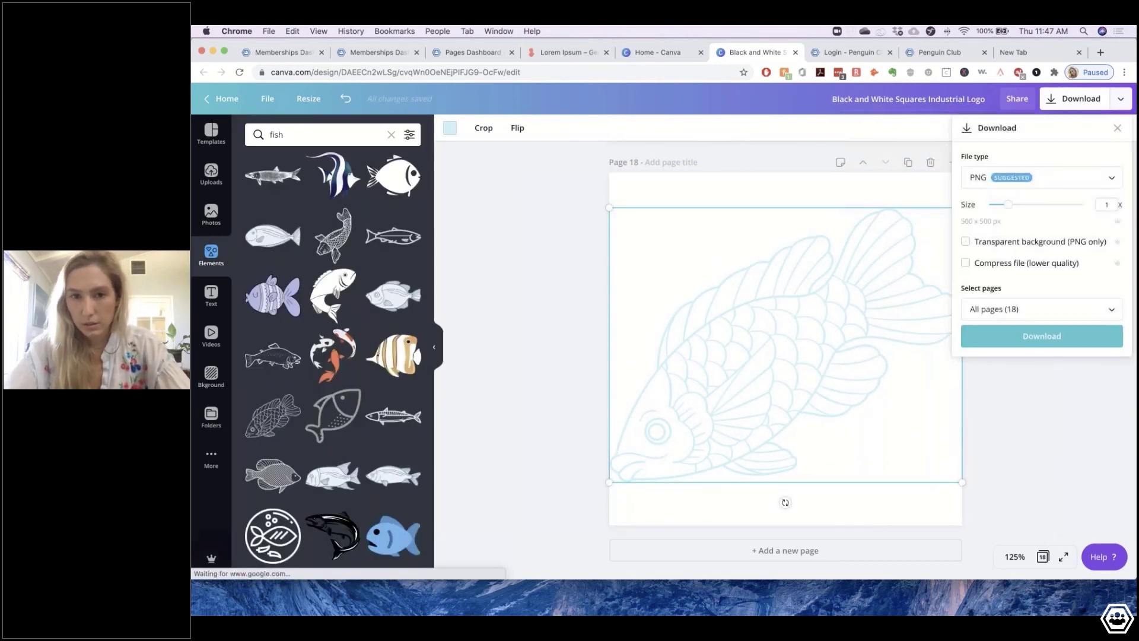
pyautogui.click(1075, 310)
pyautogui.scroll(-10, 1043, 387)
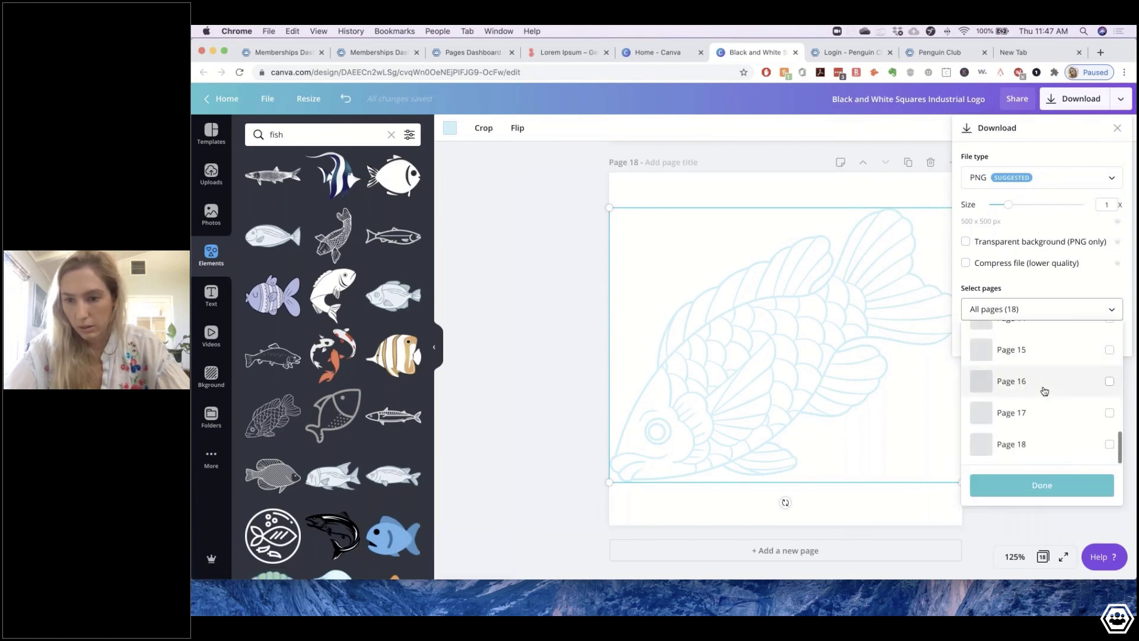
pyautogui.click(1110, 445)
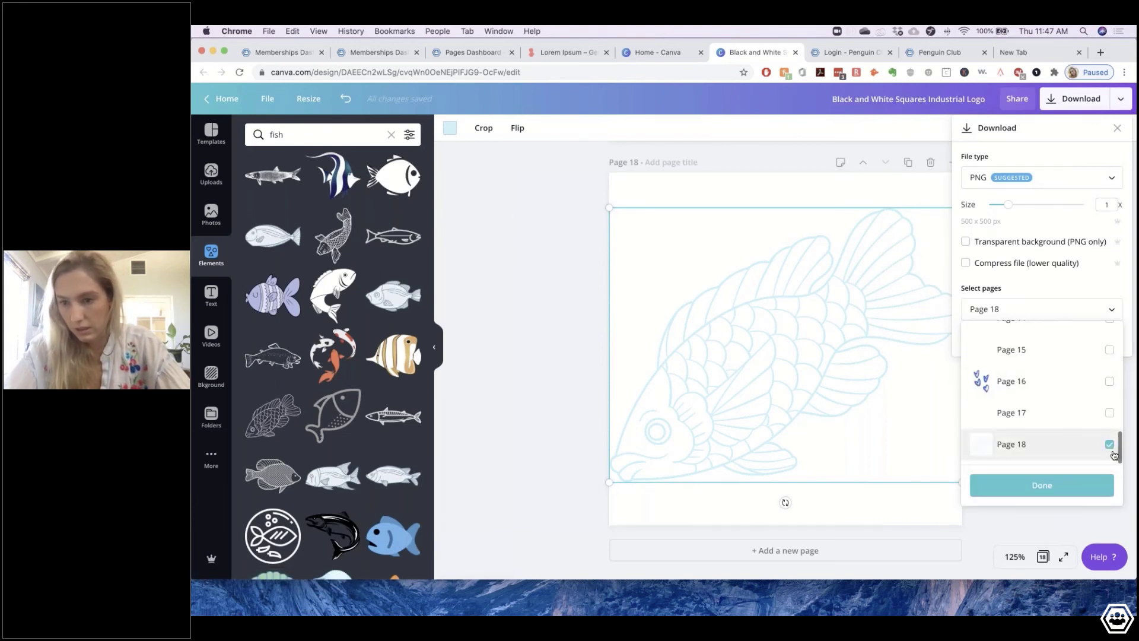
pyautogui.click(971, 243)
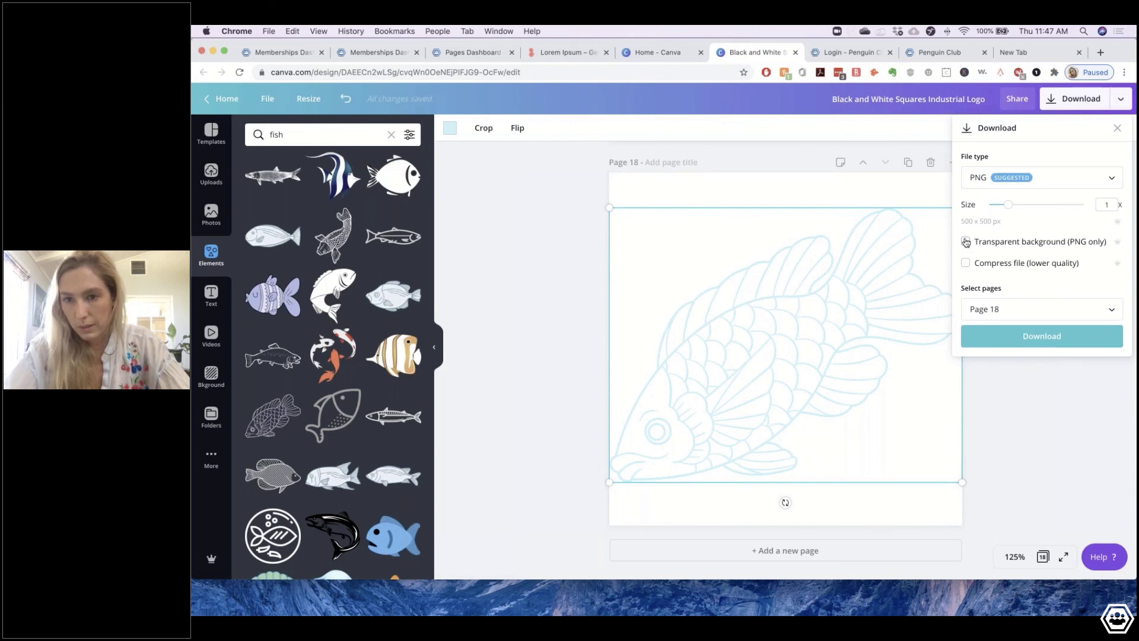
pyautogui.click(967, 242)
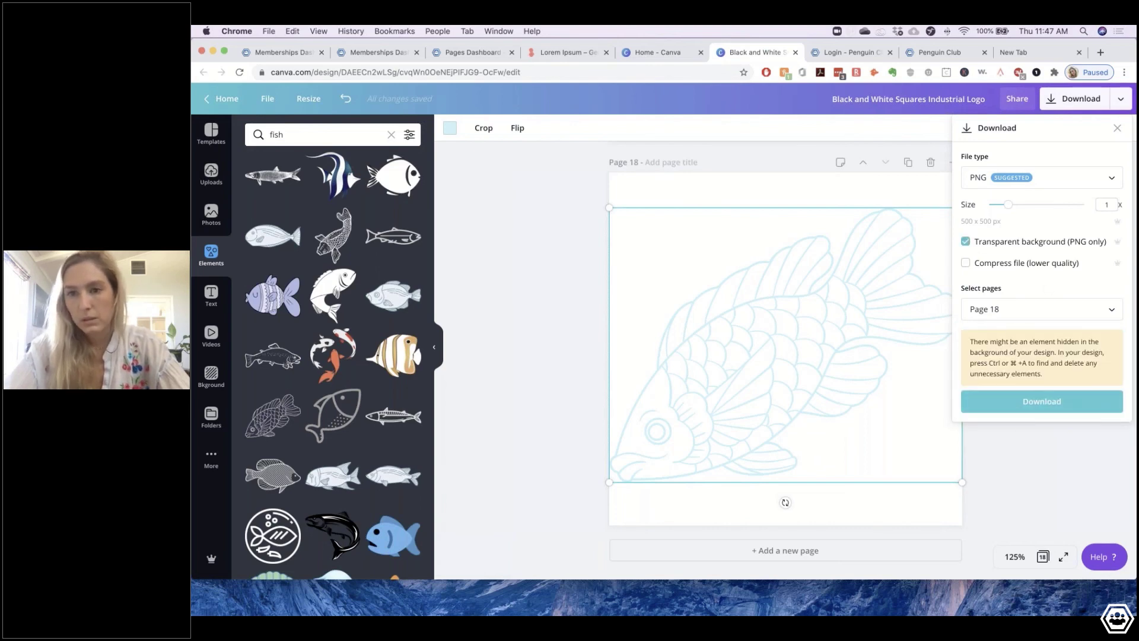
pyautogui.click(1042, 402)
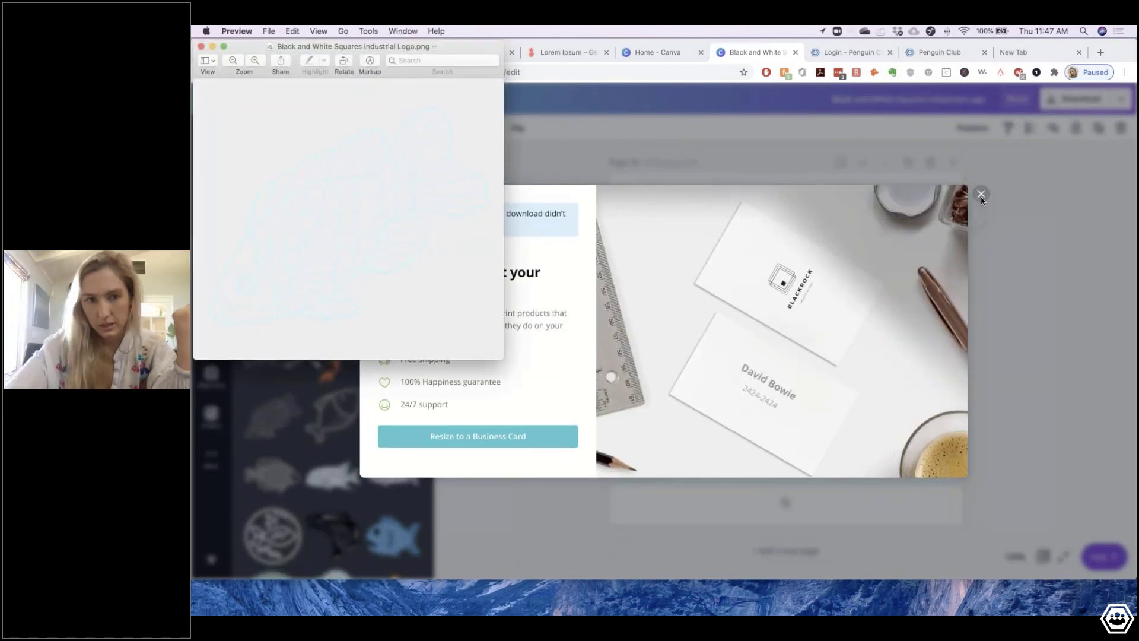
pyautogui.click(981, 201)
pyautogui.click(980, 194)
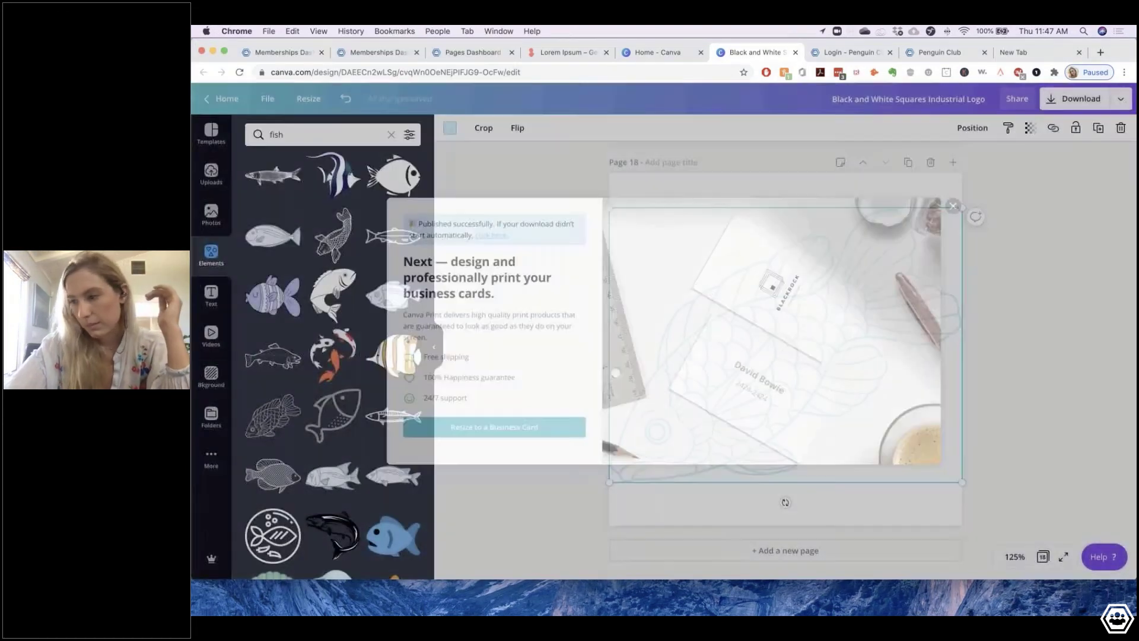
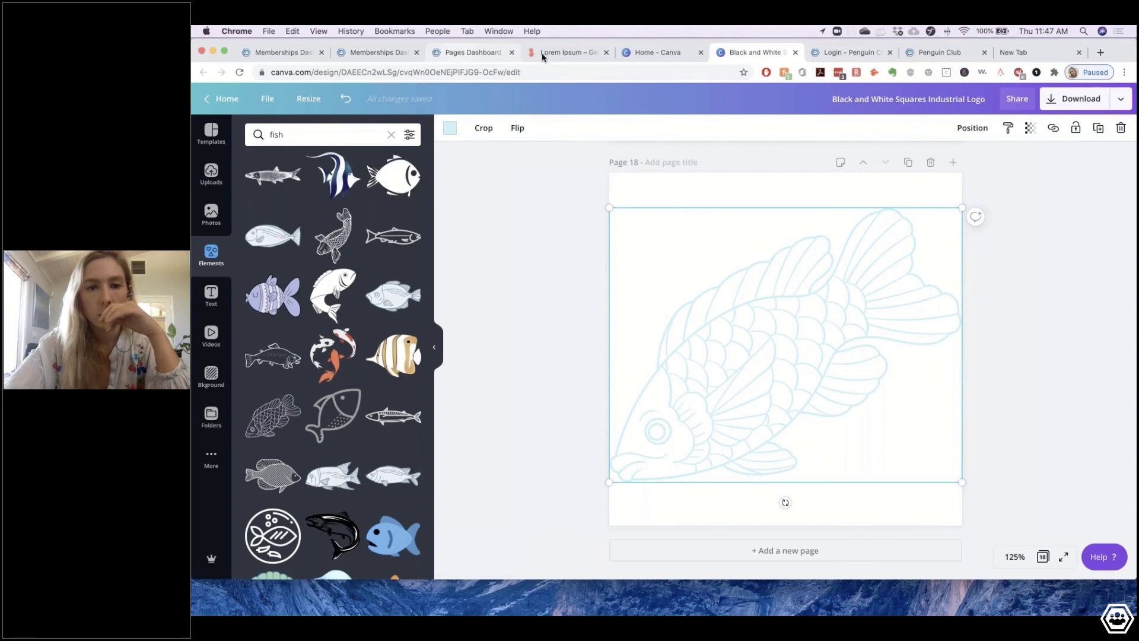
# - Switch to the Penguin Club page editor, upload the downloaded fish PNG and insert it above the Nestling heading
pyautogui.click(473, 53)
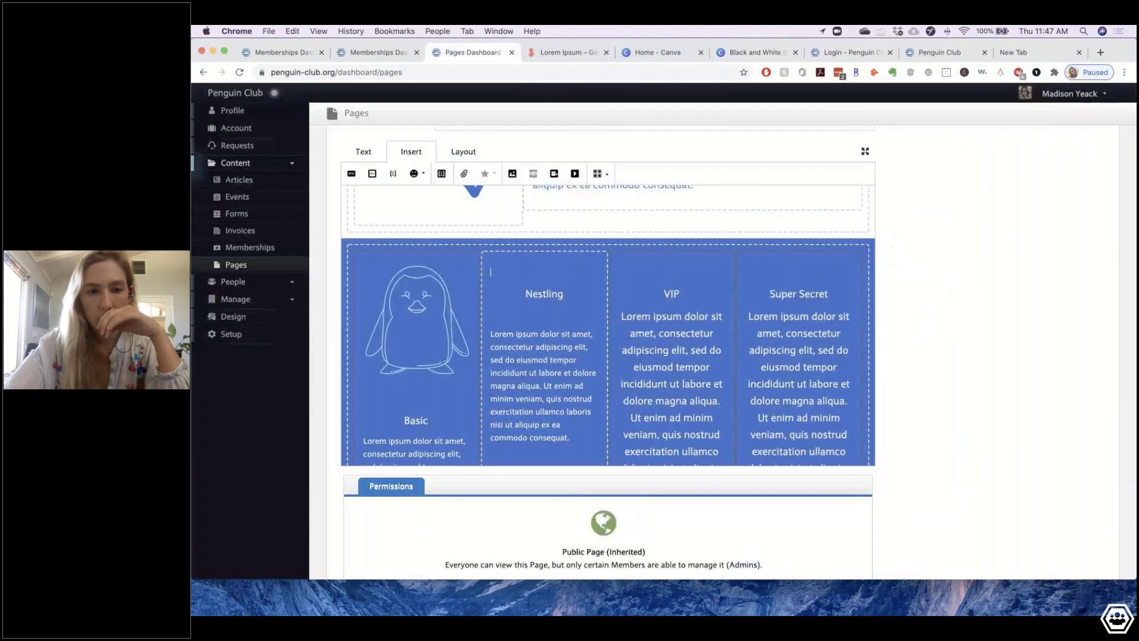
pyautogui.click(513, 173)
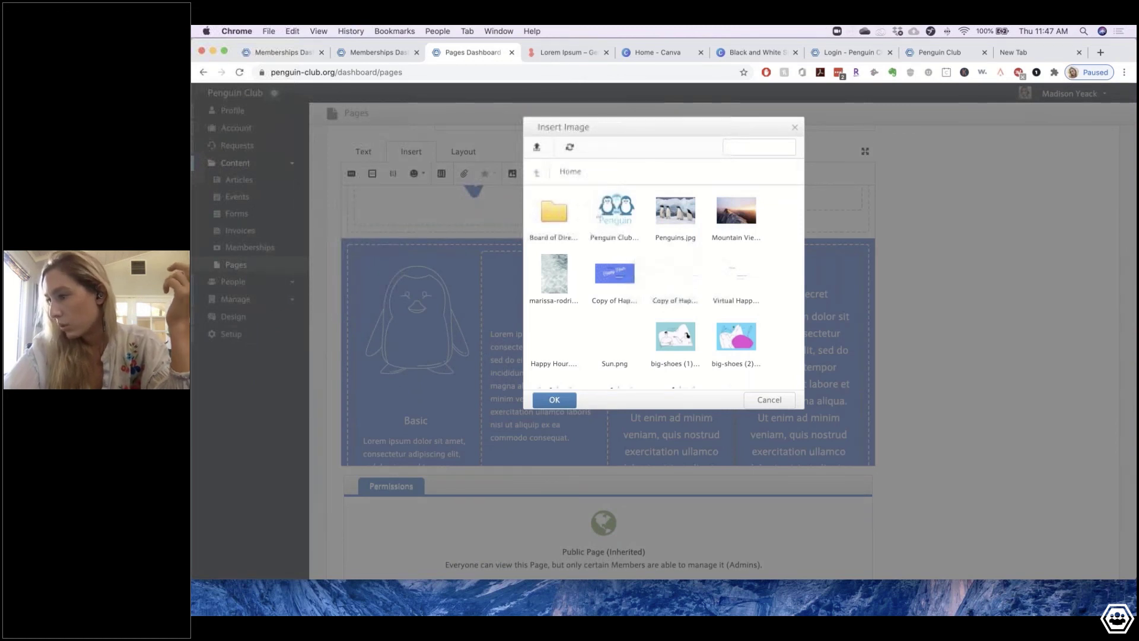
pyautogui.moveTo(1039, 225); pyautogui.dragTo(690, 346)
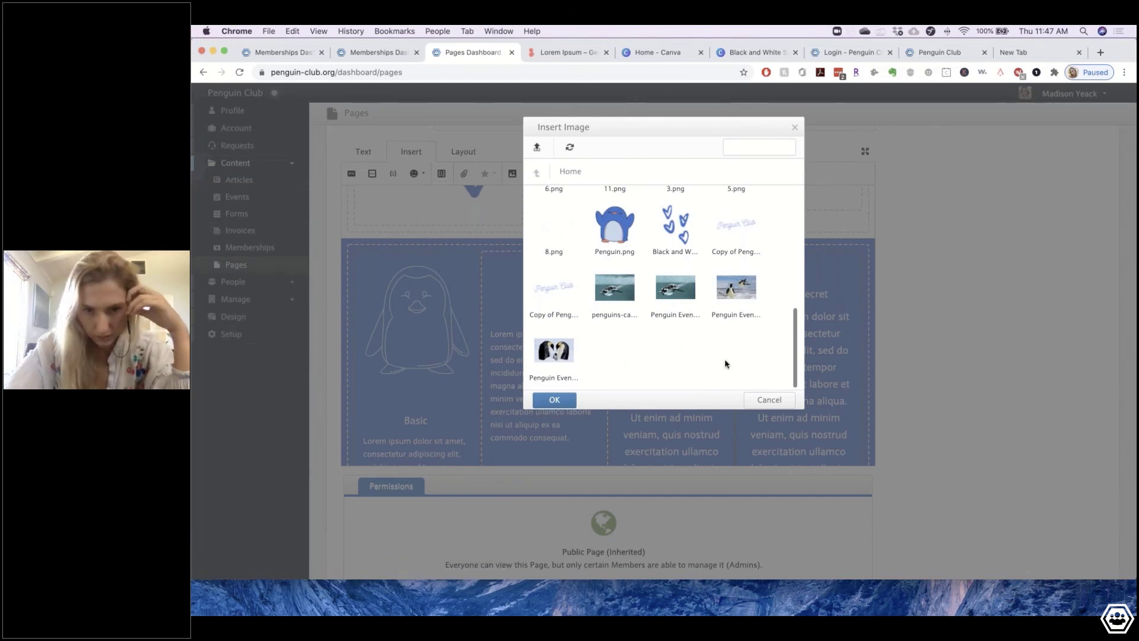
pyautogui.click(611, 359)
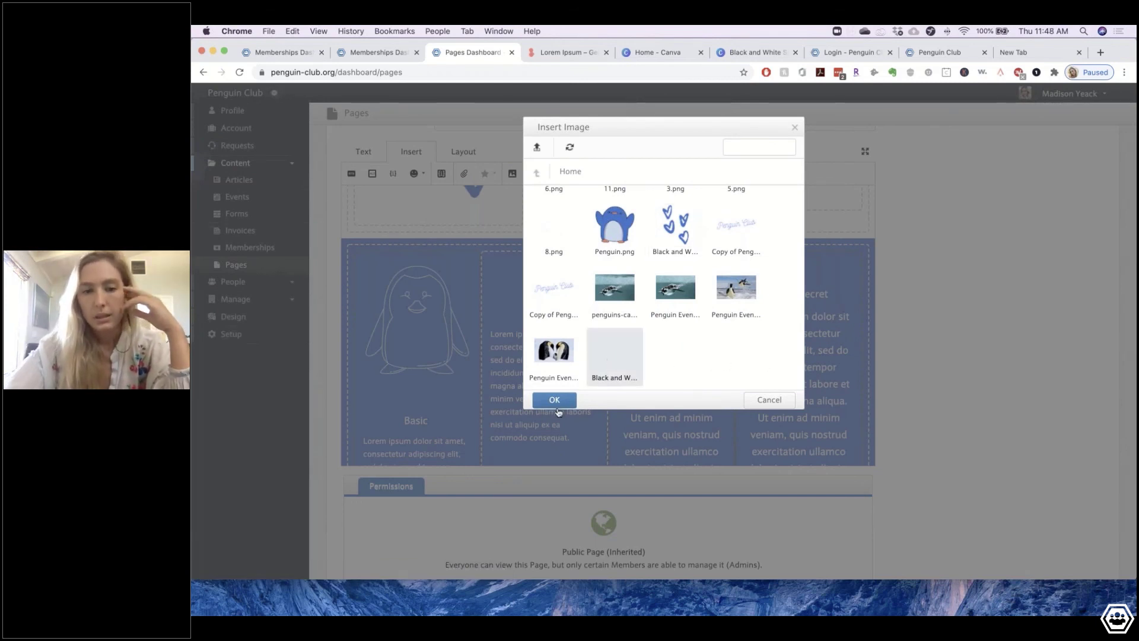
pyautogui.click(555, 400)
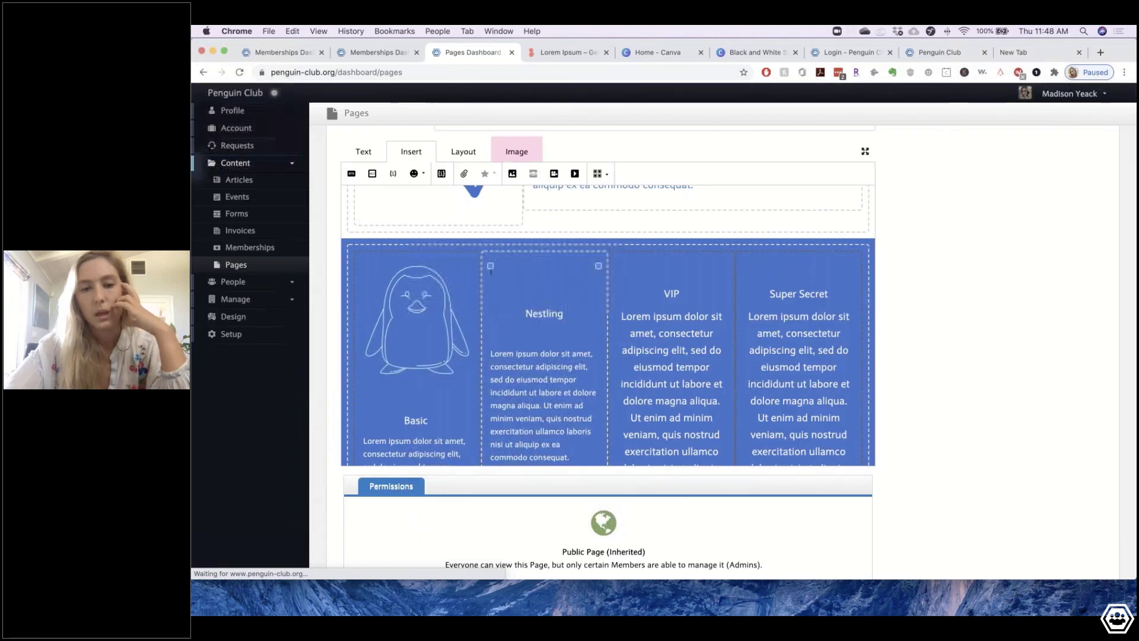
# - Try inserting the uploaded fish PNG a second time above the Nestling heading
pyautogui.click(544, 334)
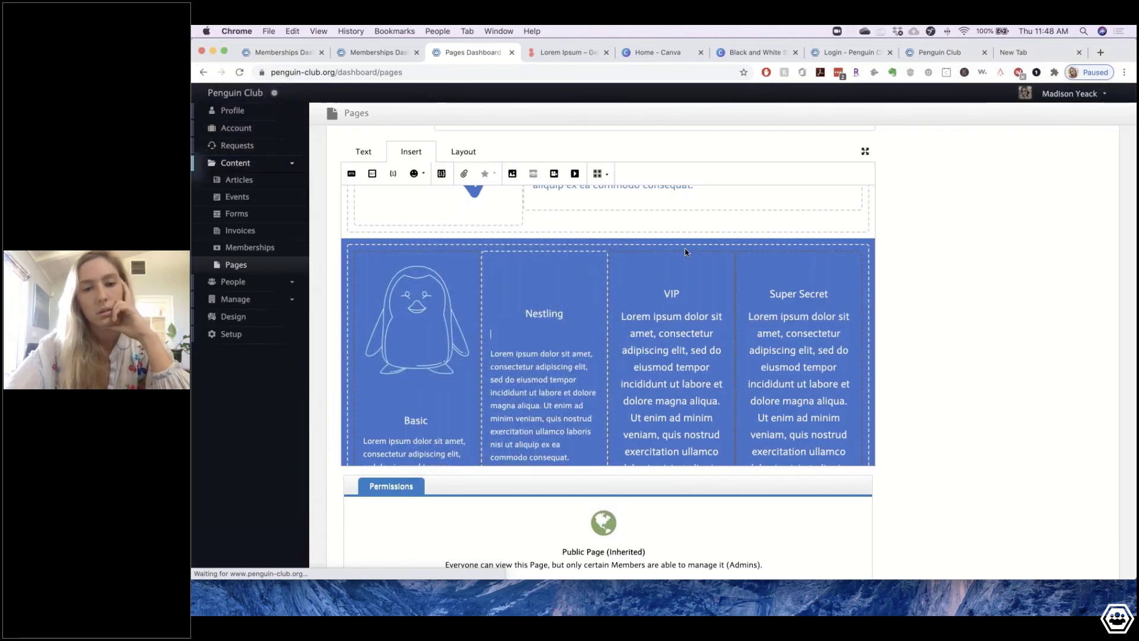
pyautogui.click(534, 256)
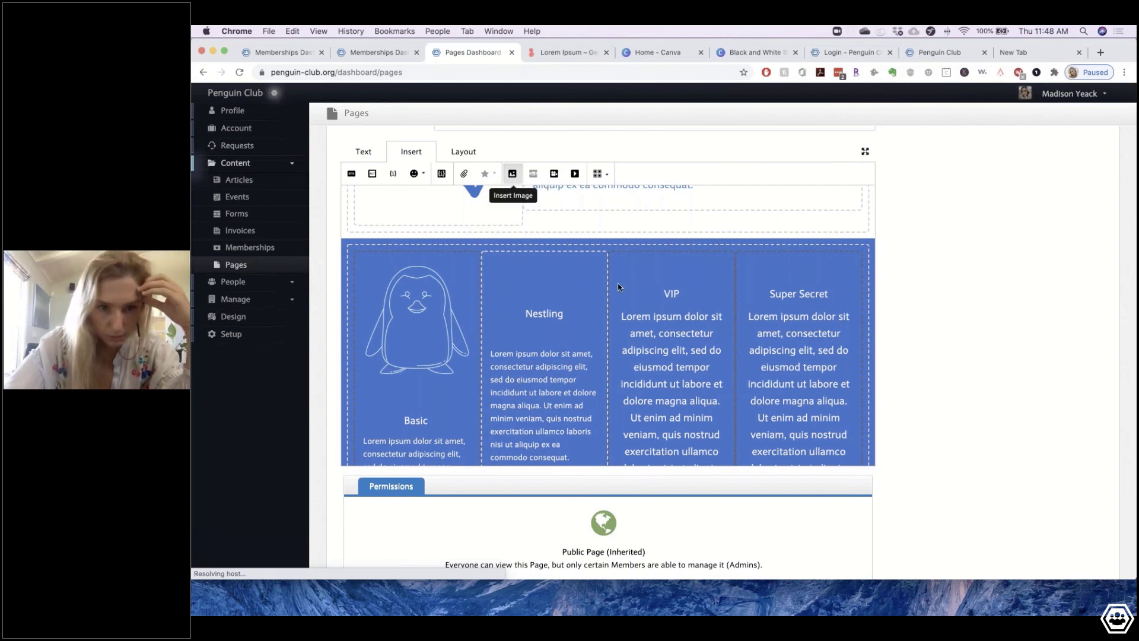
pyautogui.click(555, 173)
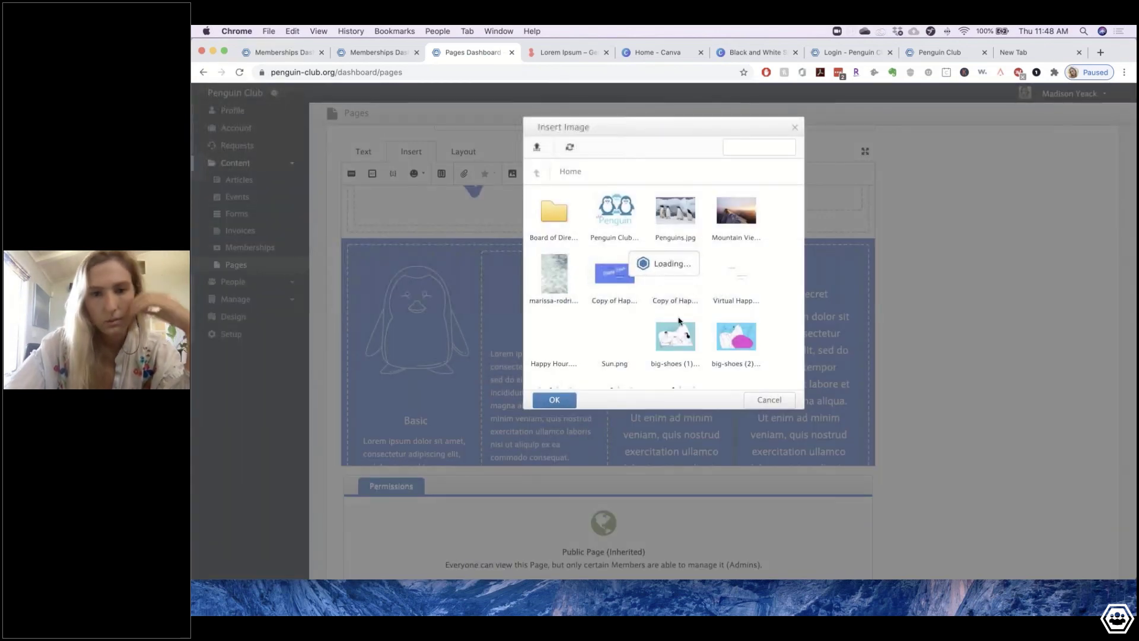
pyautogui.scroll(-10, 664, 285)
pyautogui.click(612, 359)
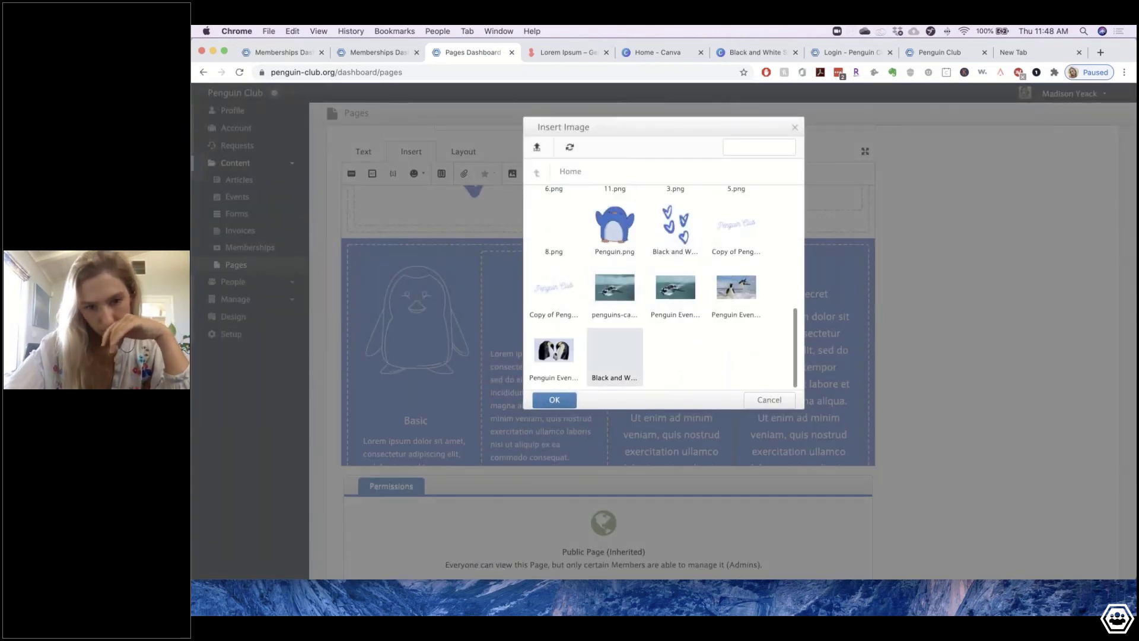
pyautogui.click(555, 400)
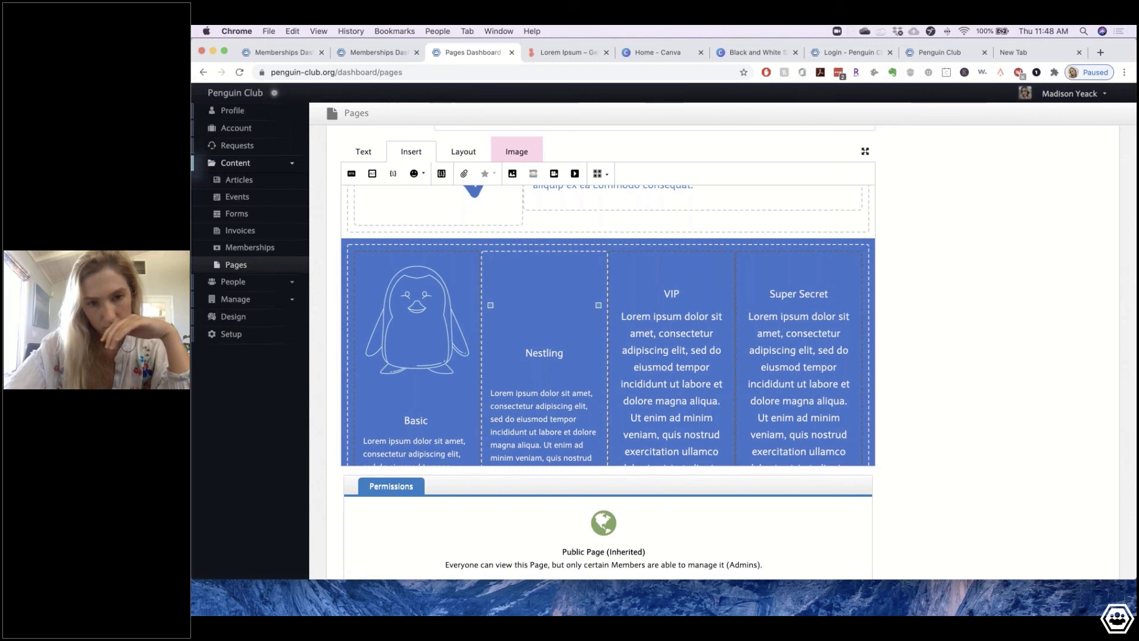
# - Select the inserted image above the Nestling heading and try setting its width to 100 px
pyautogui.click(575, 285)
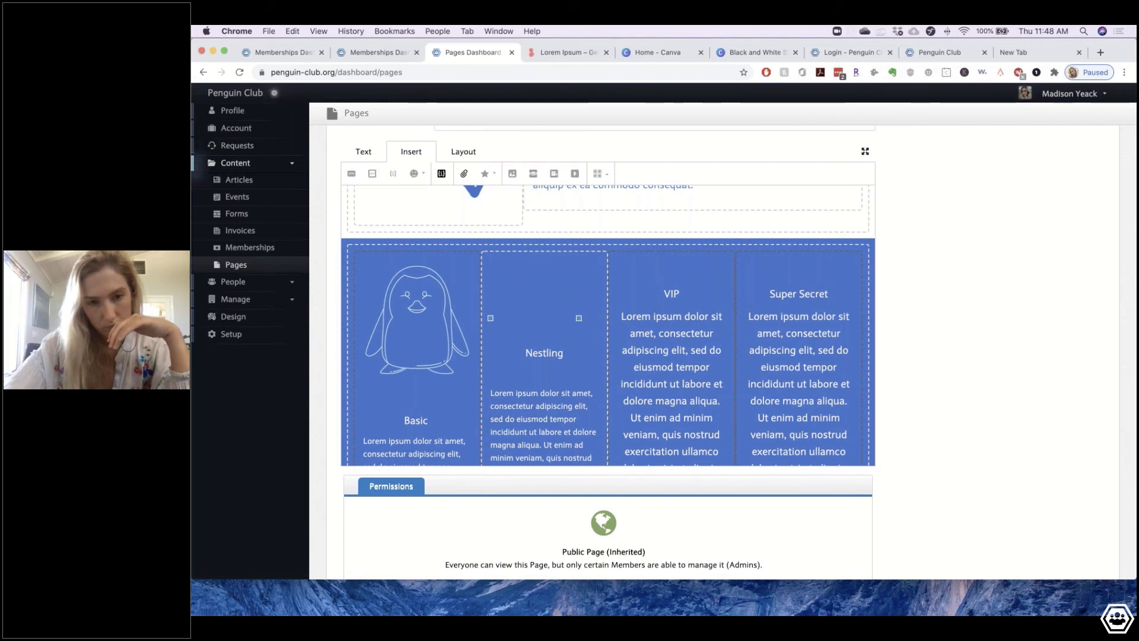
pyautogui.click(538, 296)
pyautogui.click(552, 305)
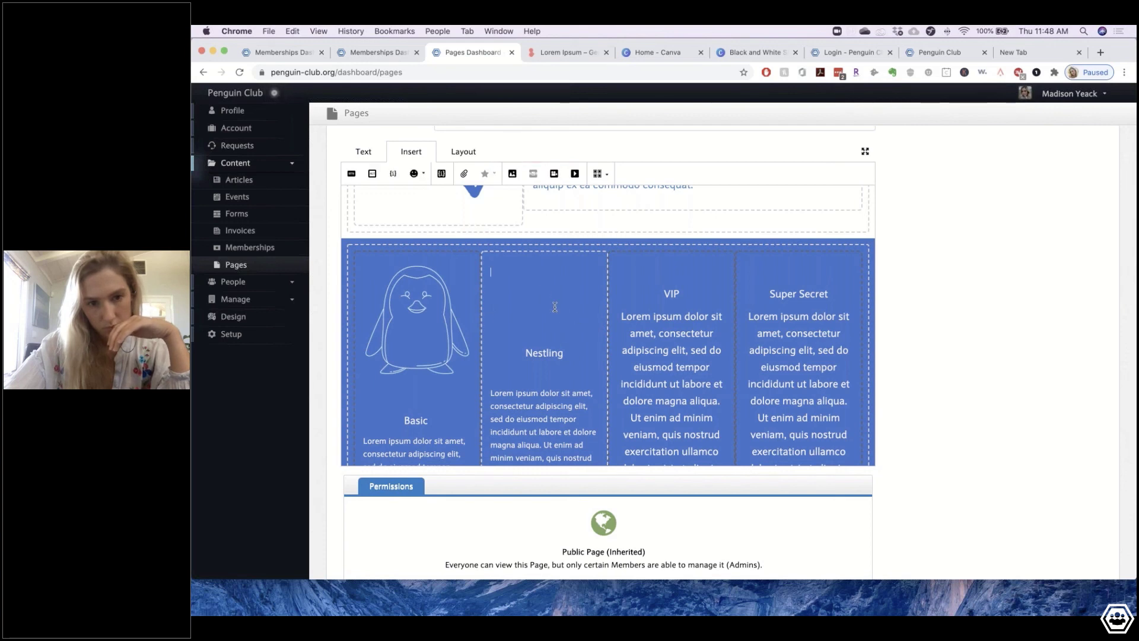
pyautogui.click(572, 318)
pyautogui.click(559, 306)
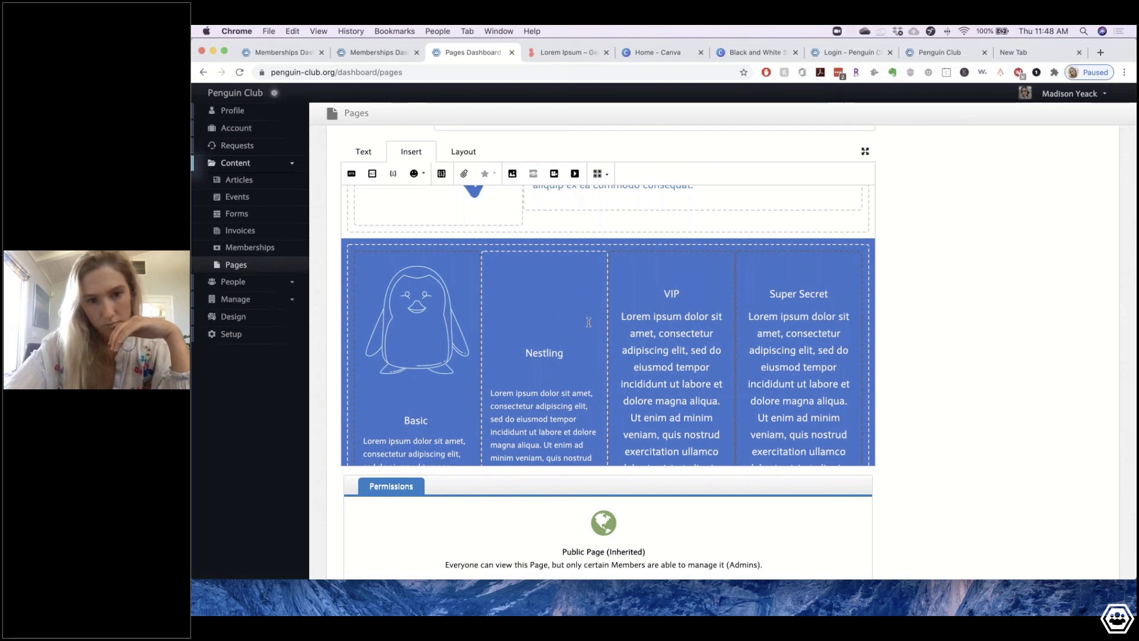
pyautogui.click(545, 297)
pyautogui.click(560, 314)
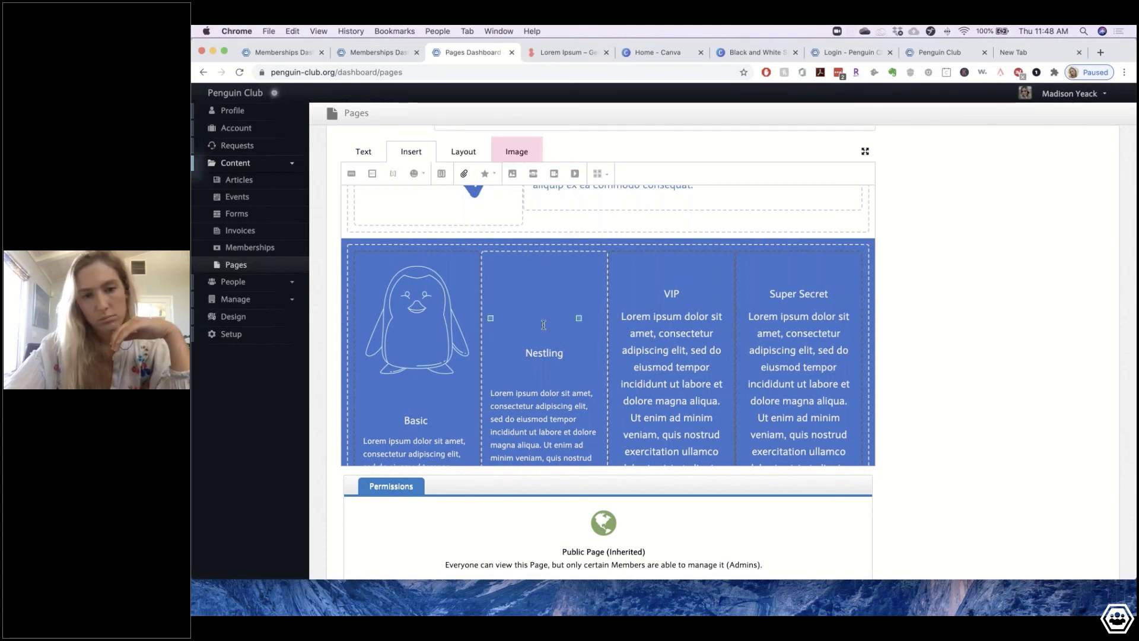
pyautogui.click(517, 153)
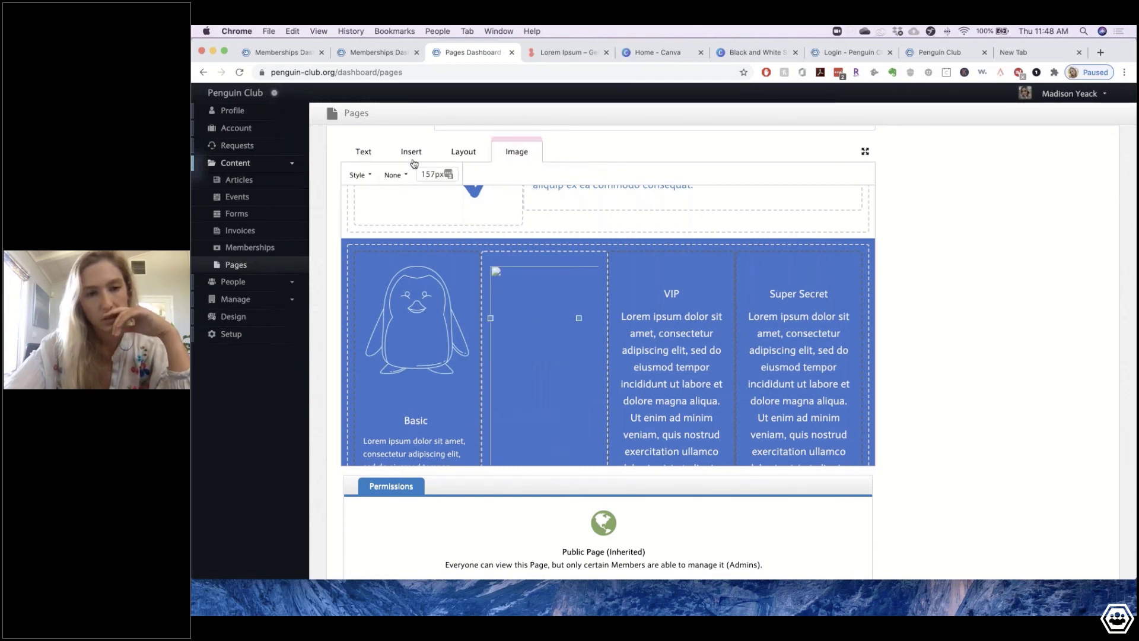
pyautogui.click(429, 177)
pyautogui.press('BackSpace')
pyautogui.press('BackSpace')
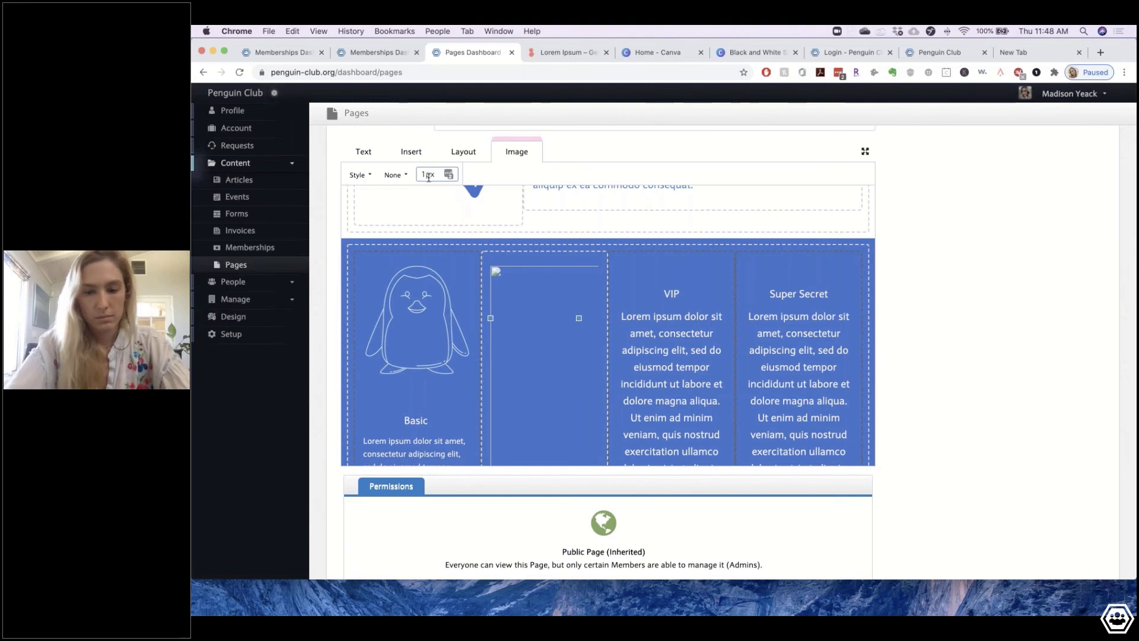
pyautogui.write('00')
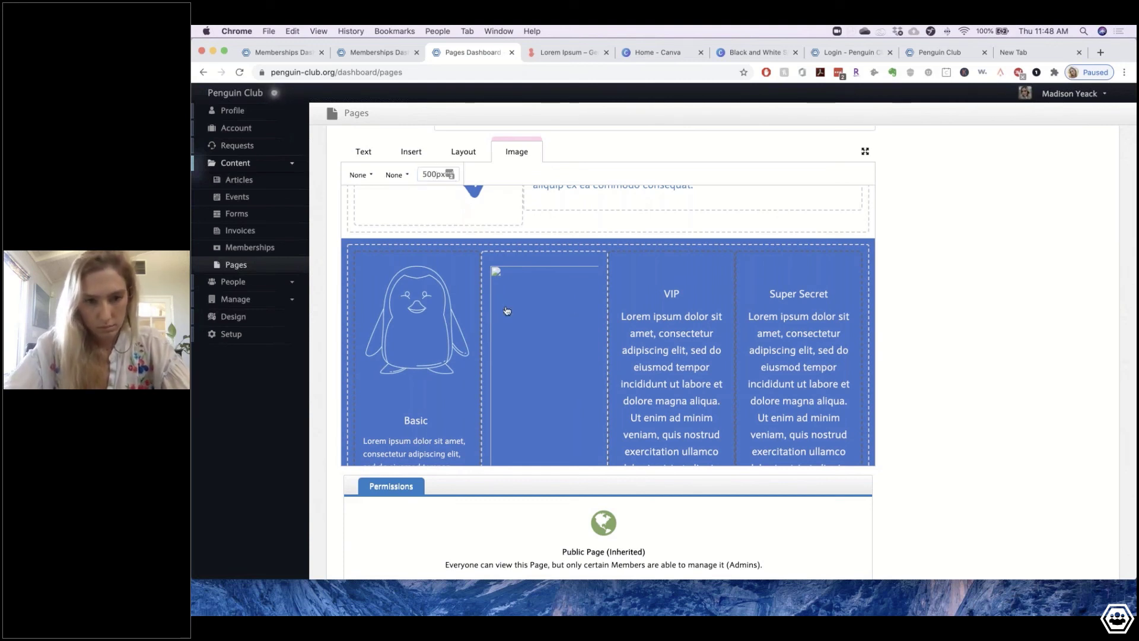
# - Delete the blank images and the extra line above the Nestling heading
pyautogui.click(506, 305)
pyautogui.press('BackSpace')
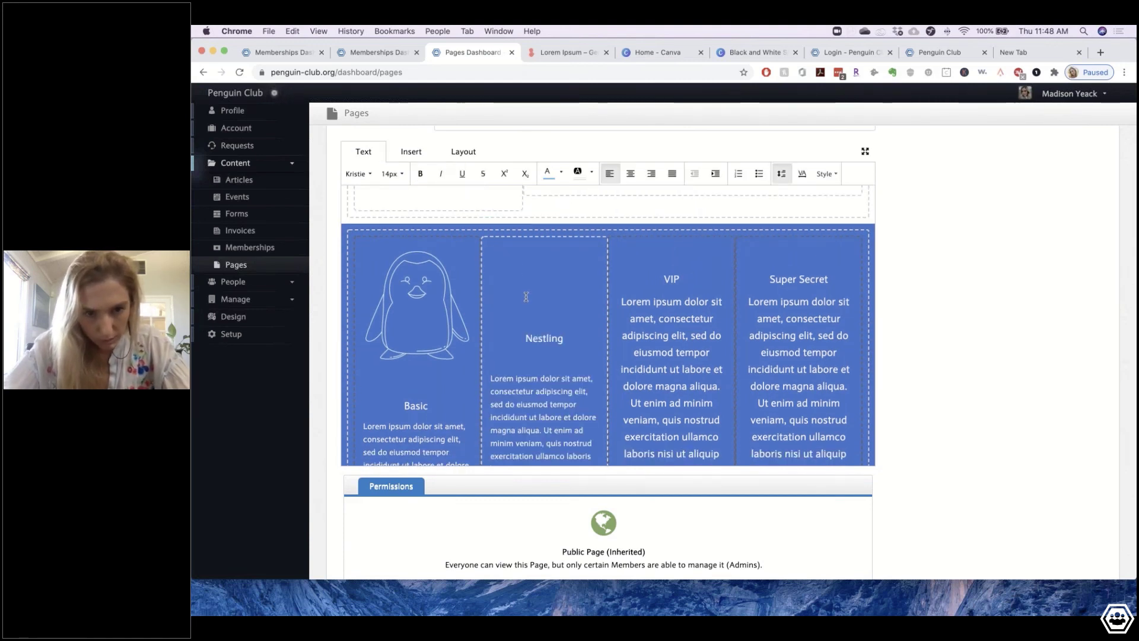
pyautogui.press('BackSpace')
pyautogui.click(453, 151)
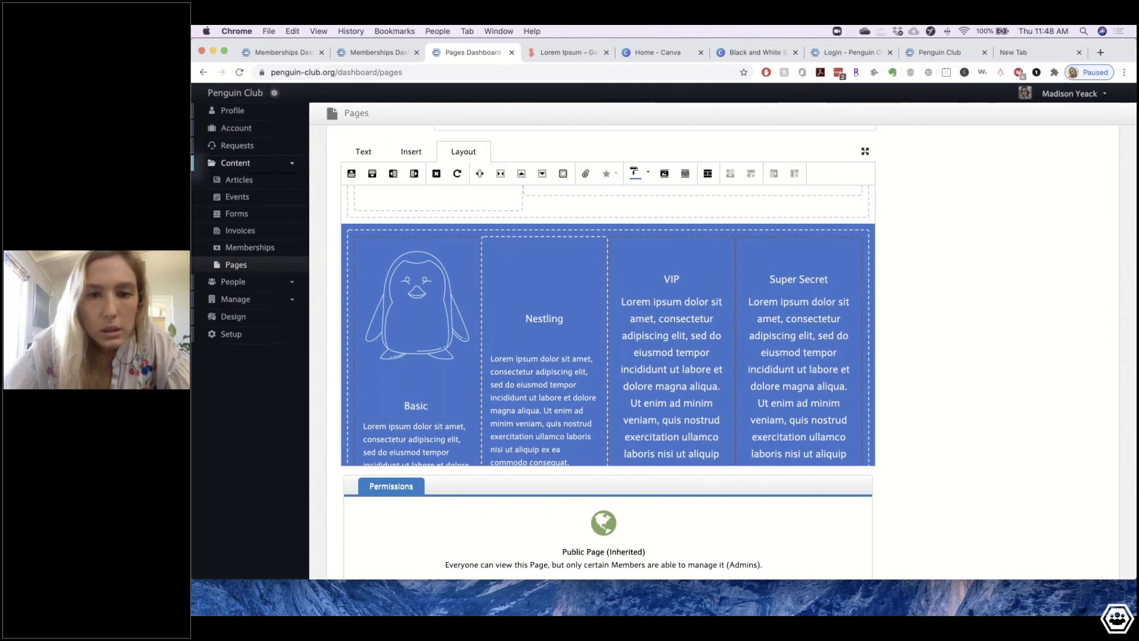
pyautogui.click(663, 175)
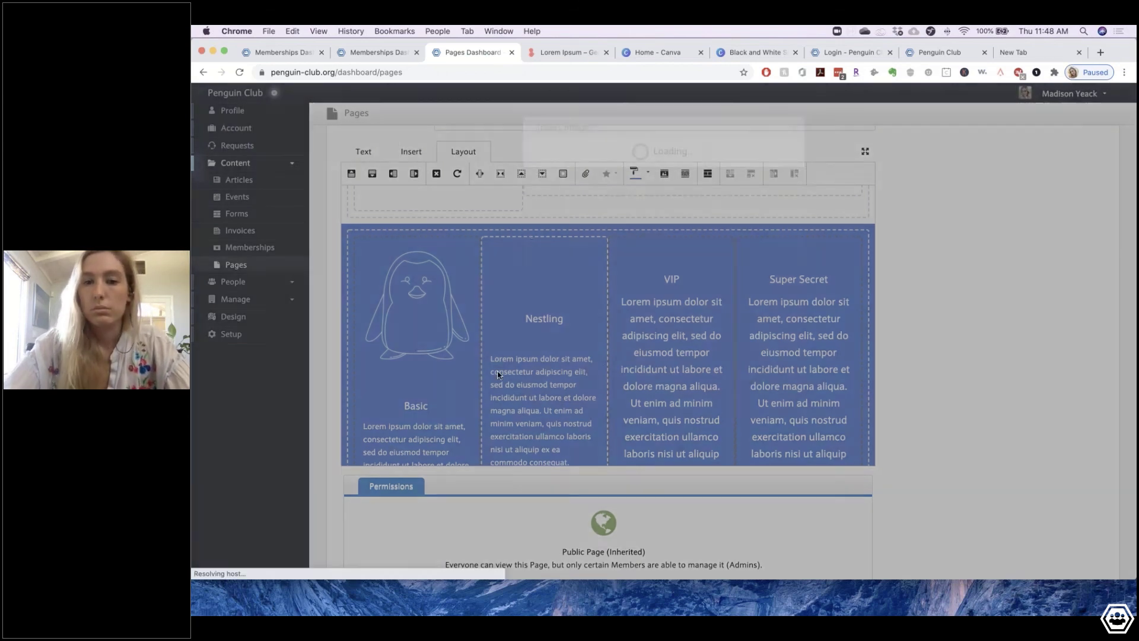
pyautogui.click(796, 133)
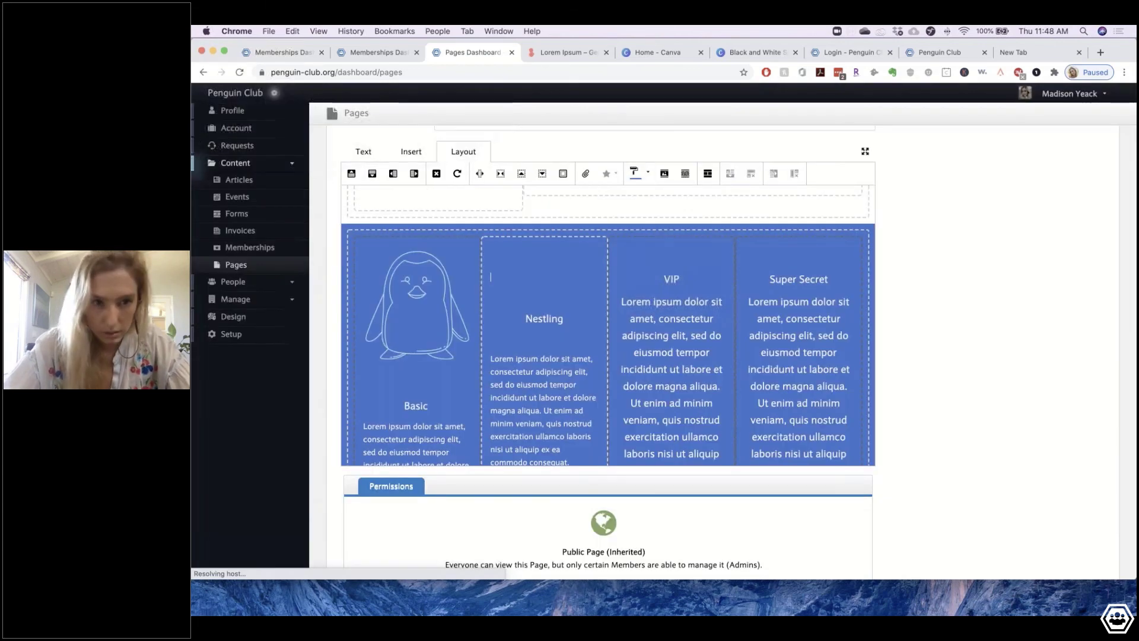
# - Upload the scaled-fish PNG from the computer again and insert it above the Nestling heading
pyautogui.click(411, 151)
pyautogui.click(513, 173)
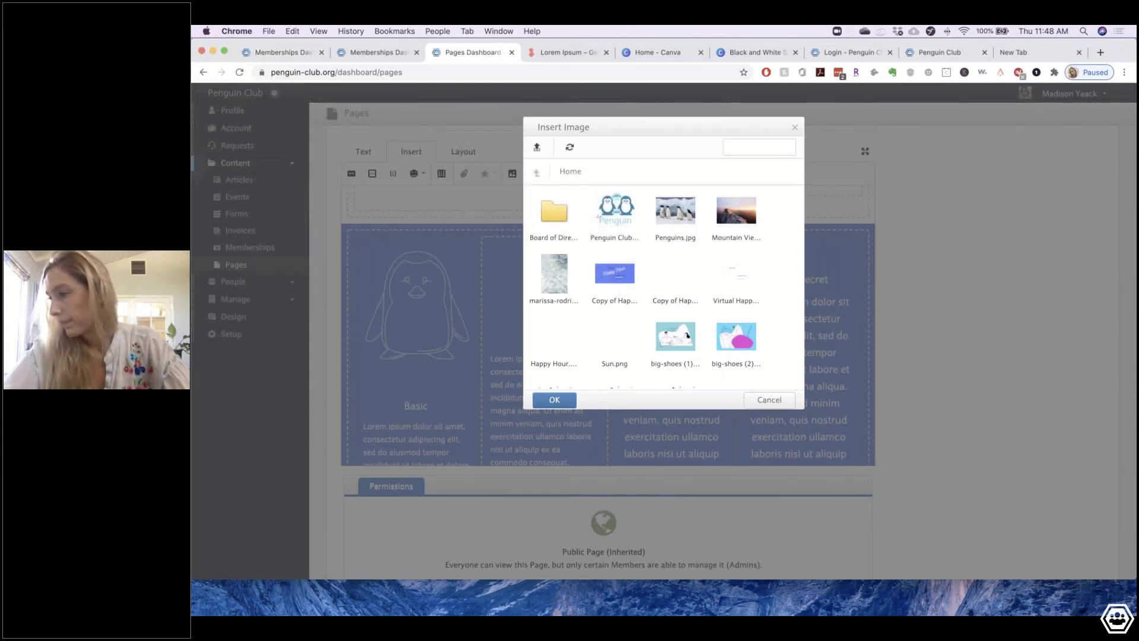
pyautogui.moveTo(1137, 243); pyautogui.dragTo(683, 273)
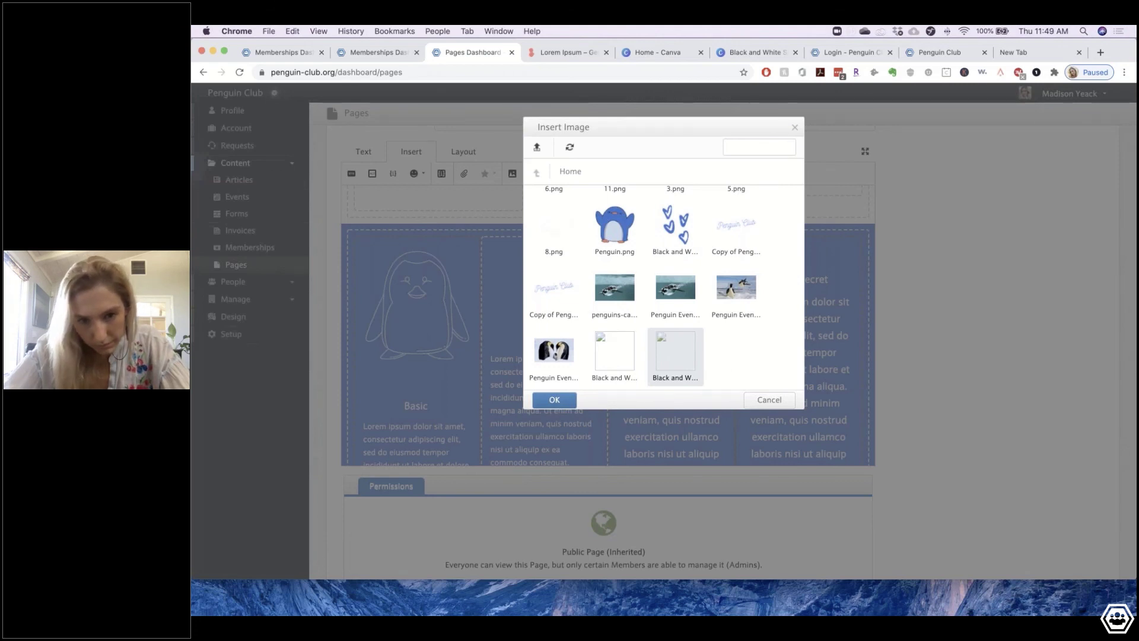
pyautogui.click(567, 401)
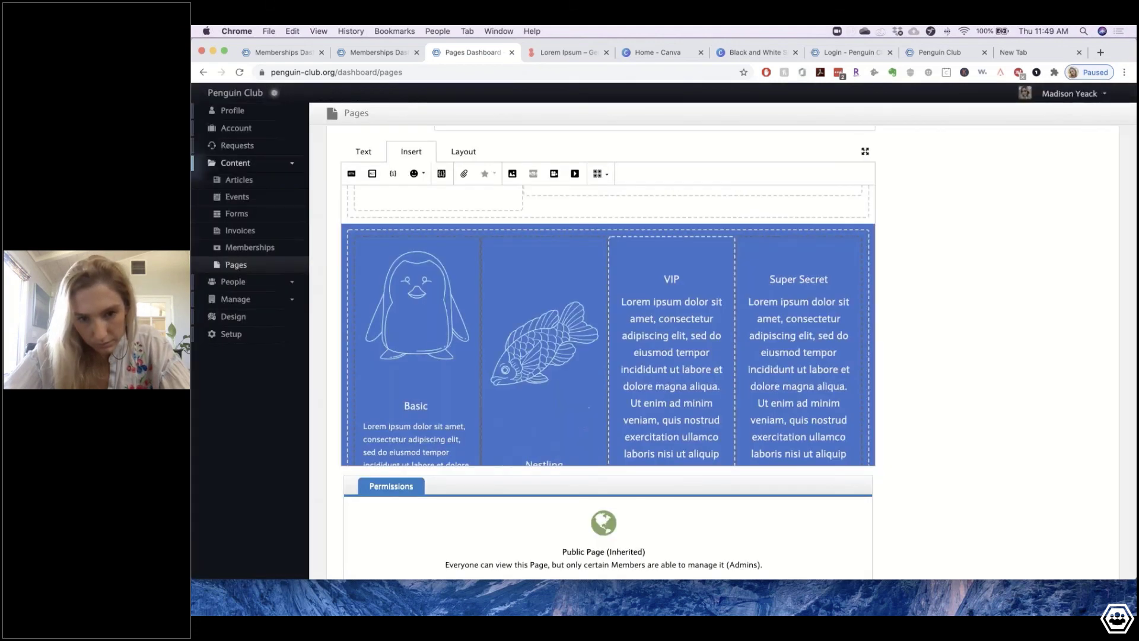
# - Insert the existing image 3.png from the image library above the VIP heading
pyautogui.click(540, 261)
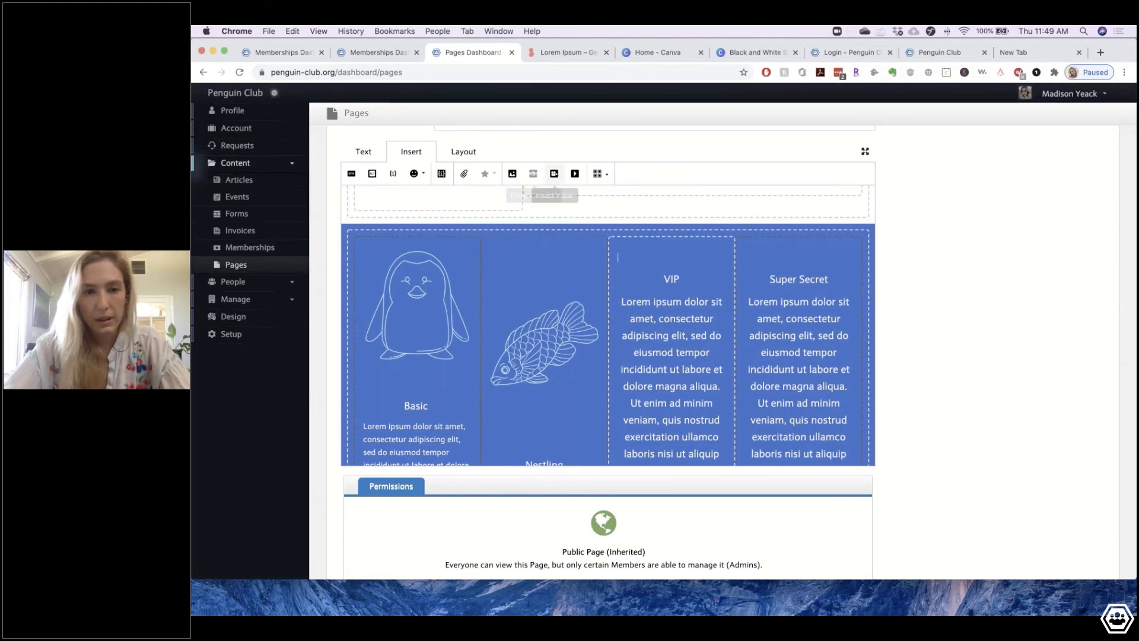
pyautogui.click(513, 174)
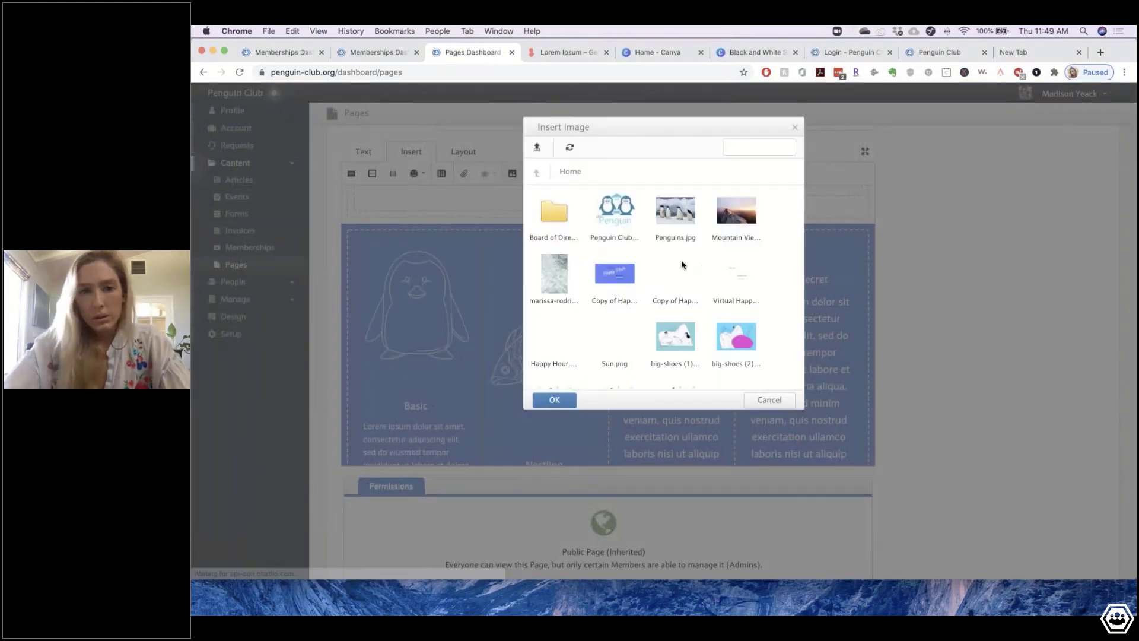
pyautogui.scroll(-10, 695, 299)
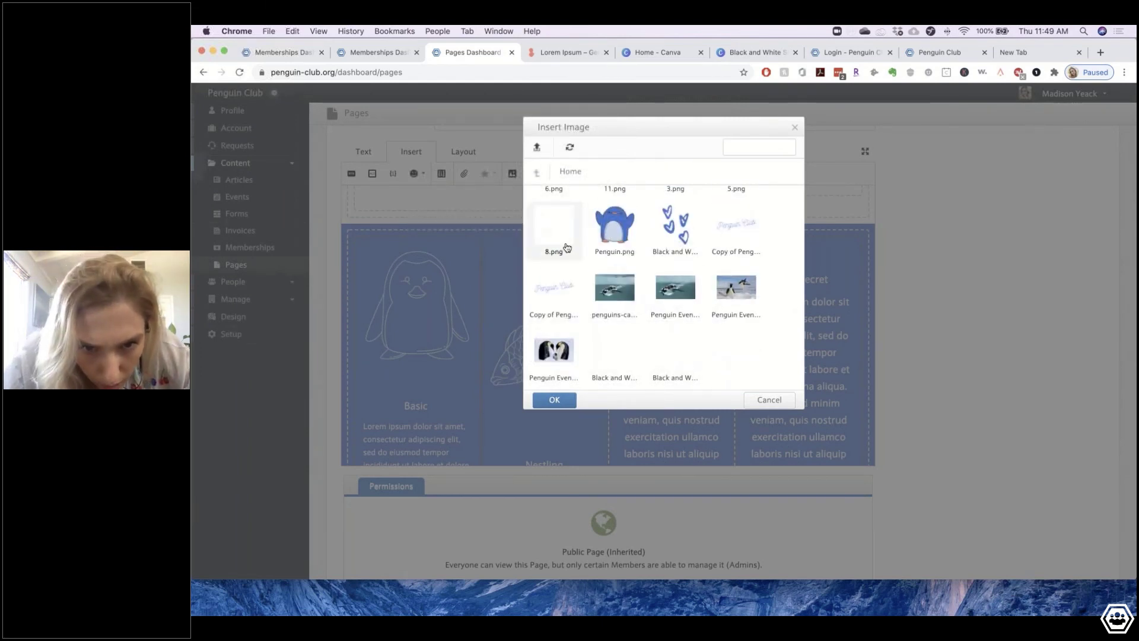
pyautogui.scroll(2, 567, 248)
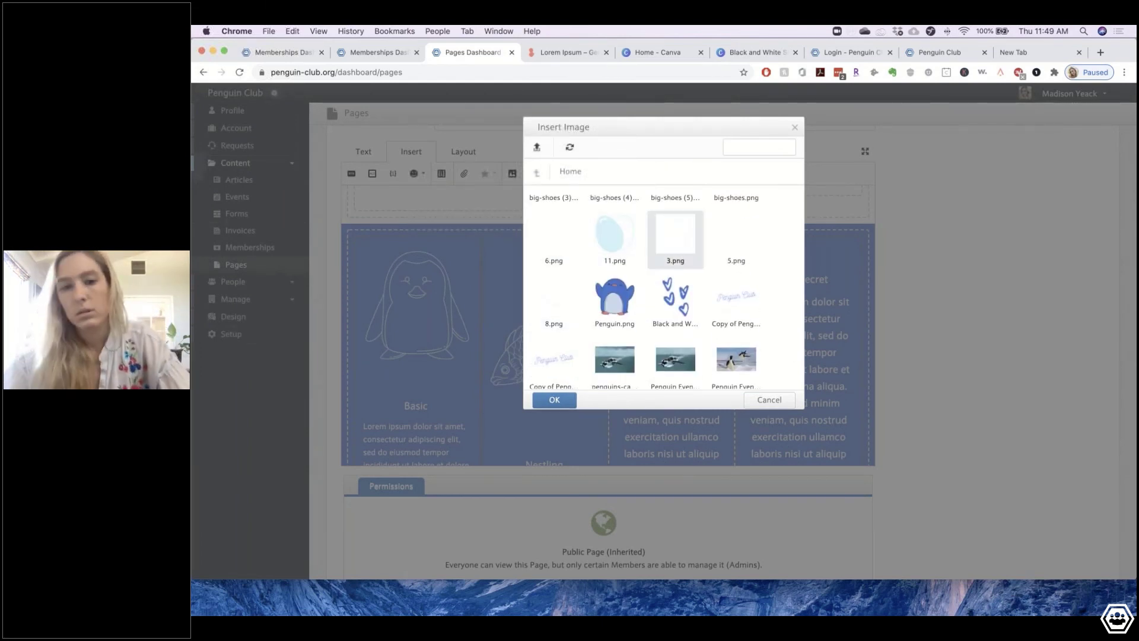
pyautogui.click(551, 400)
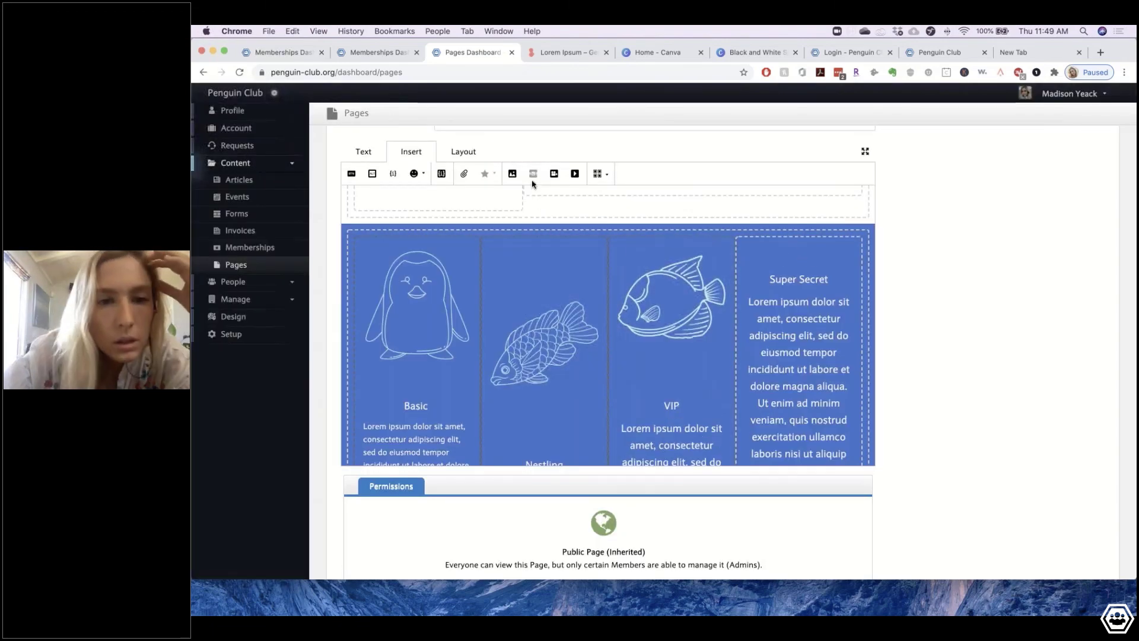
# - Insert the existing image 6.png from the image library above the Super Secret heading
pyautogui.click(512, 173)
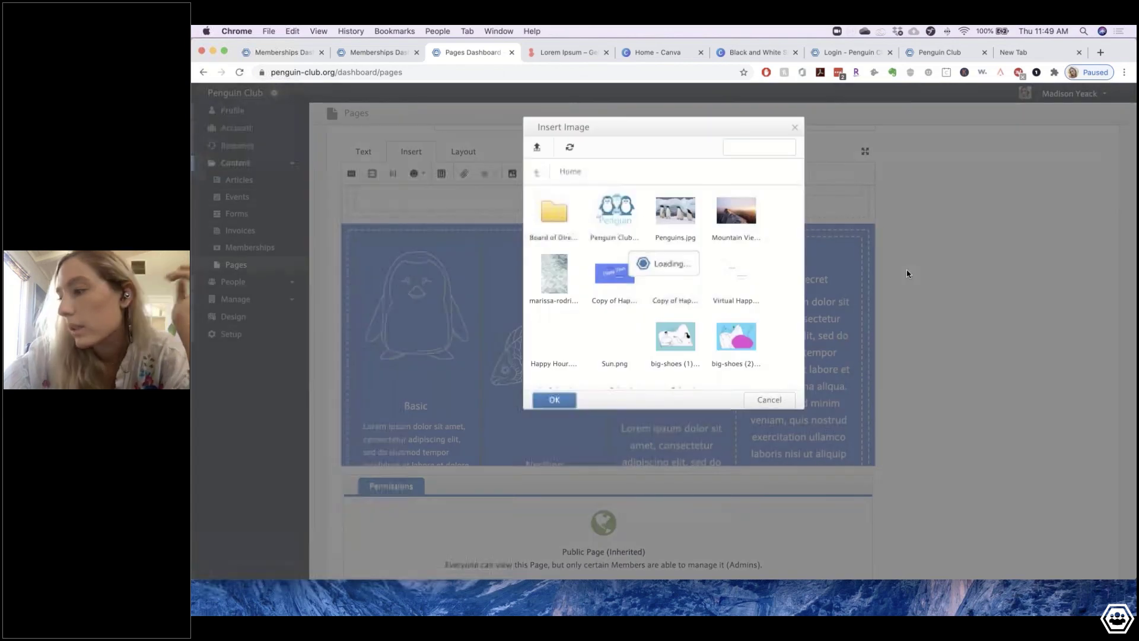
pyautogui.scroll(-10, 676, 333)
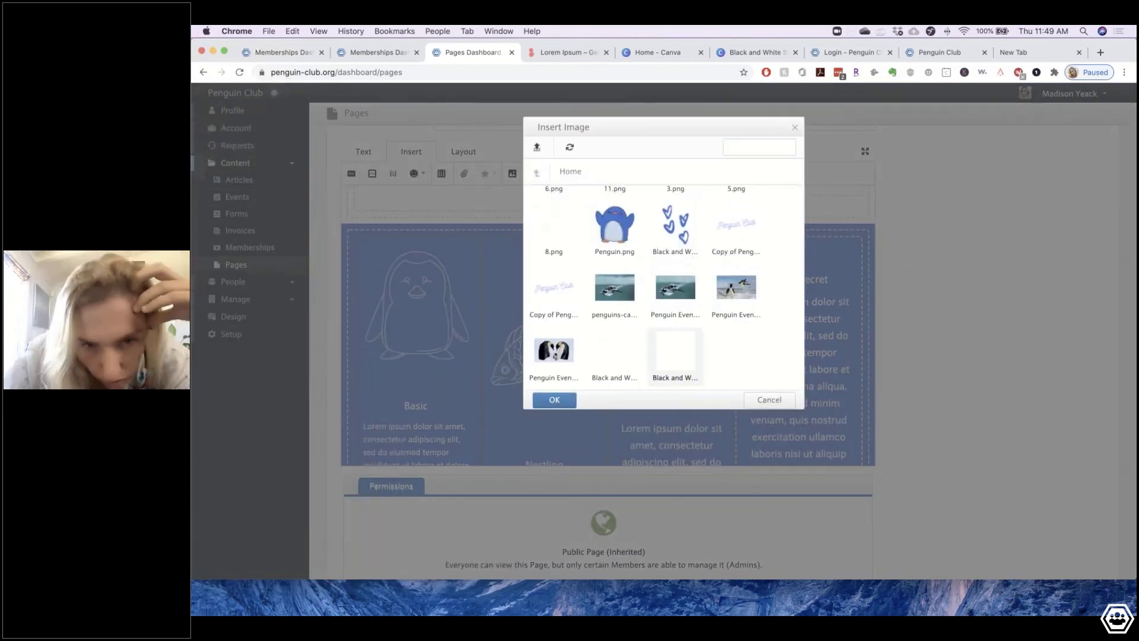
pyautogui.scroll(1, 573, 295)
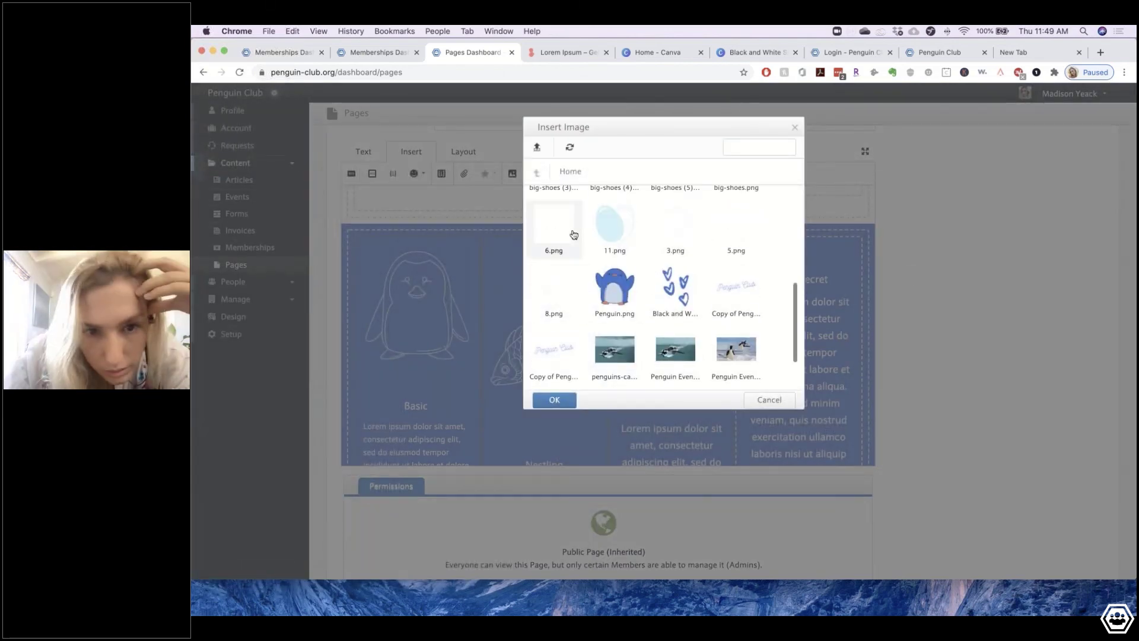
pyautogui.scroll(1, 575, 256)
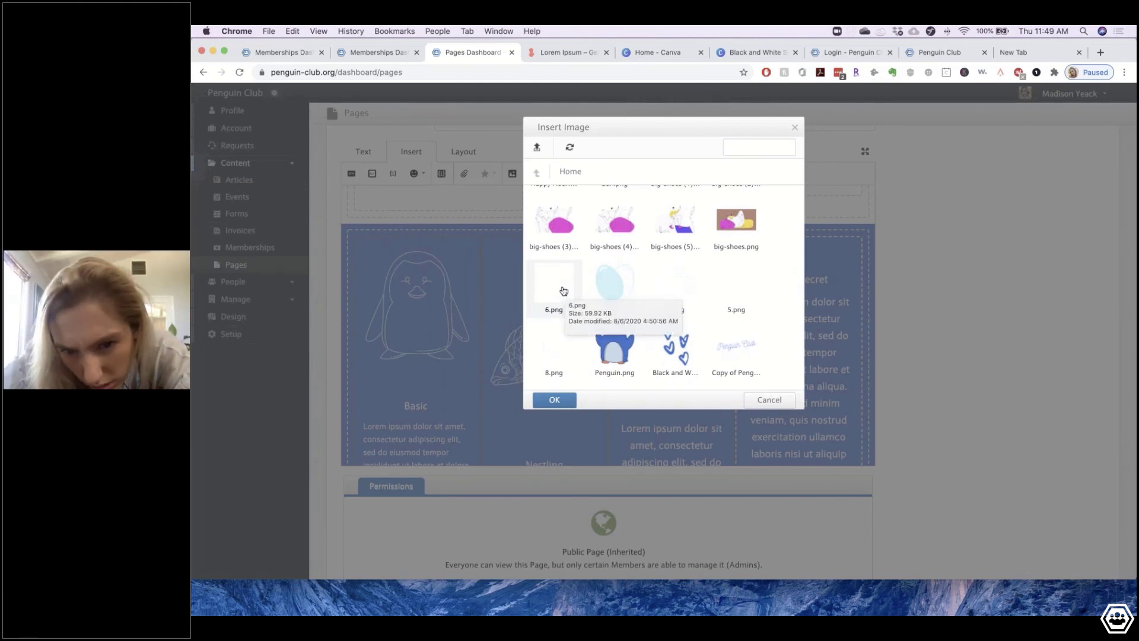
pyautogui.click(564, 291)
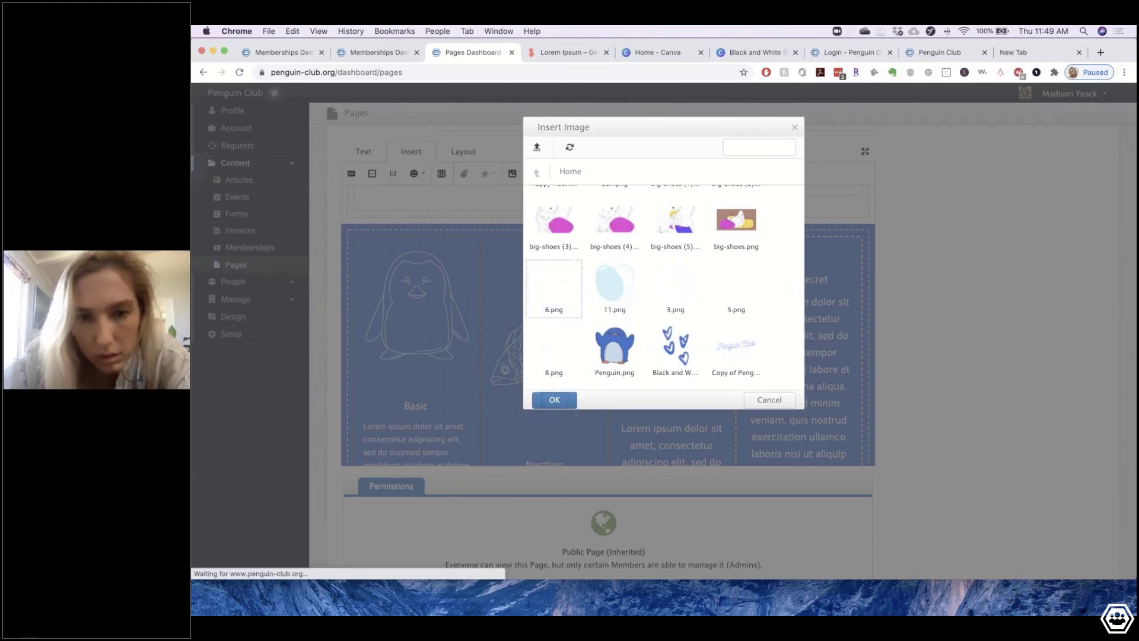
pyautogui.click(554, 399)
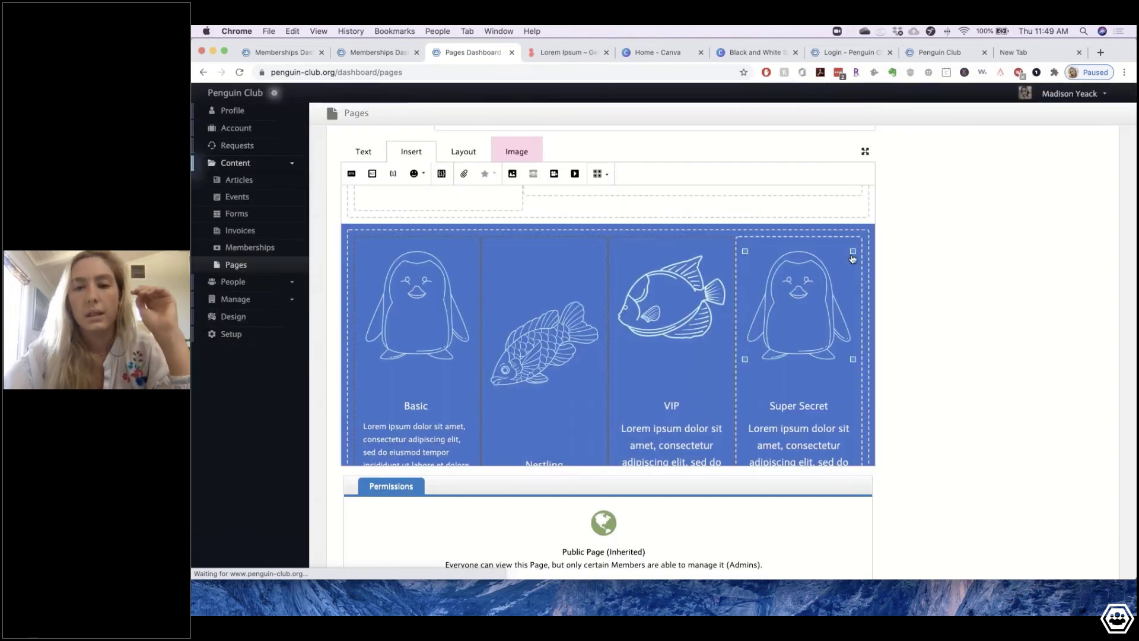
# - Replace the penguin image above the Super Secret heading with 5.png from the image library
pyautogui.click(801, 295)
pyautogui.click(464, 174)
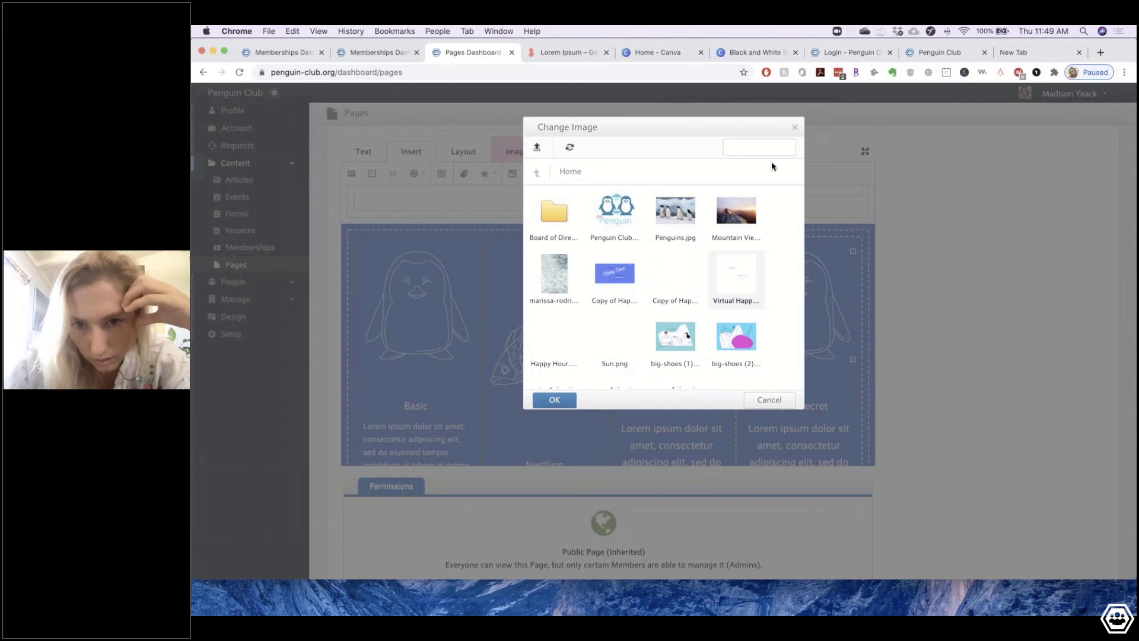
pyautogui.scroll(-10, 671, 359)
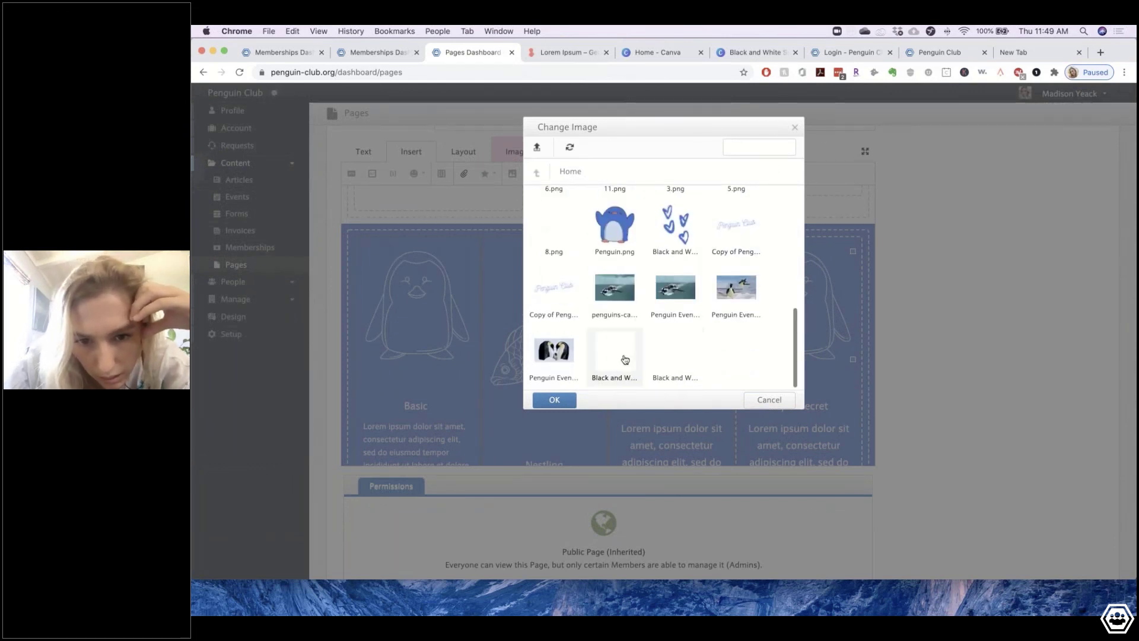
pyautogui.scroll(2, 623, 360)
pyautogui.click(758, 244)
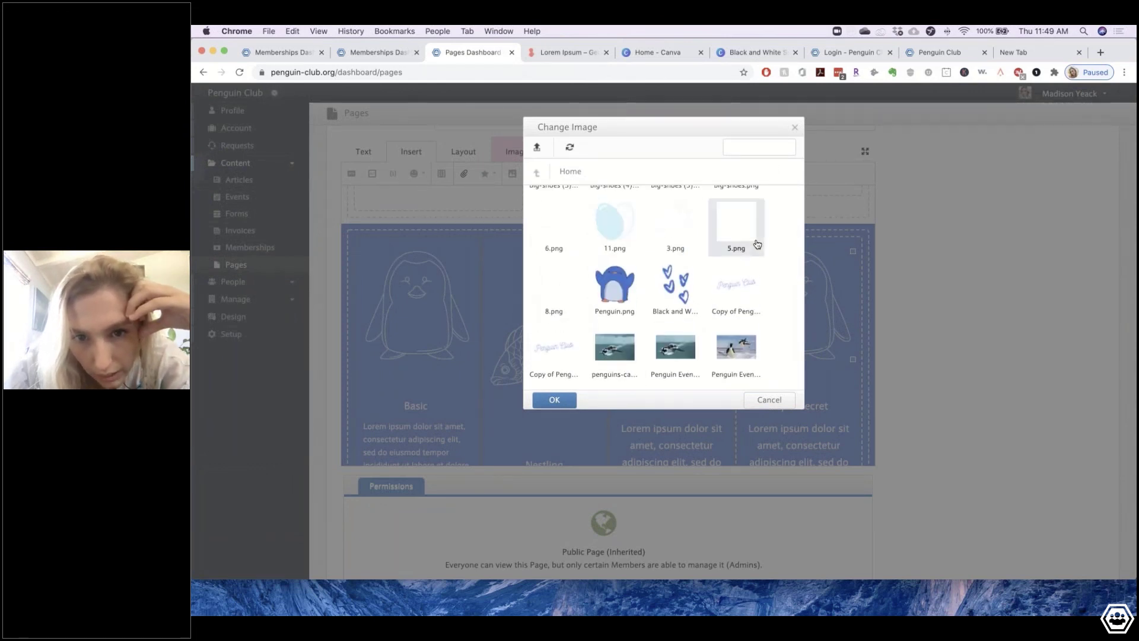
pyautogui.click(555, 400)
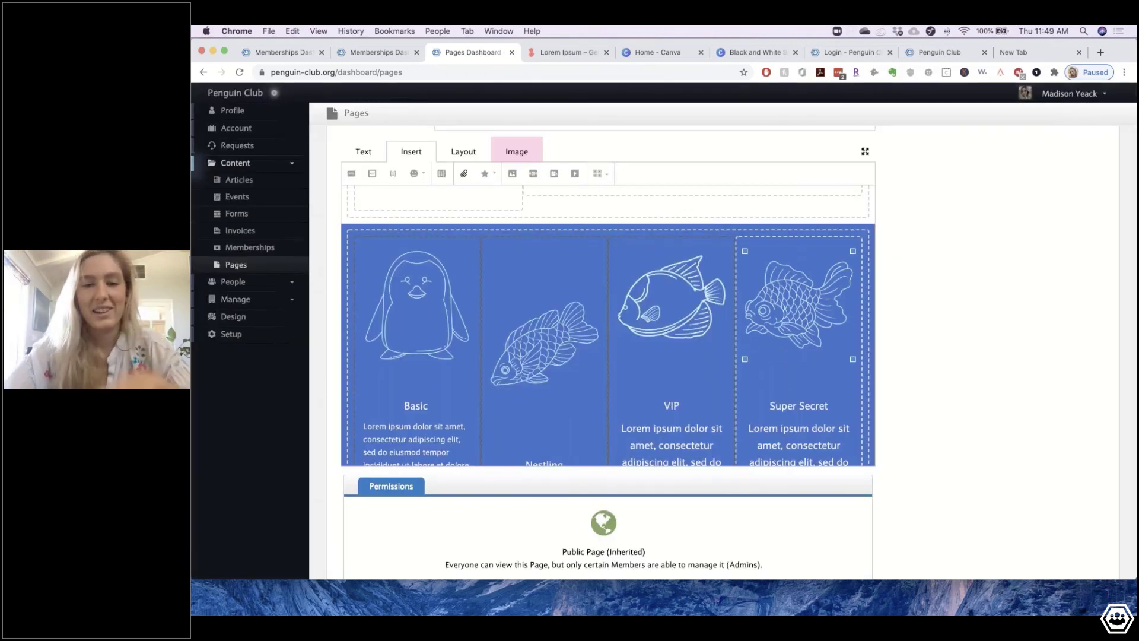
# - Delete an extra blank line above the fish image in the Nestling column
pyautogui.scroll(-2, 539, 228)
pyautogui.click(540, 225)
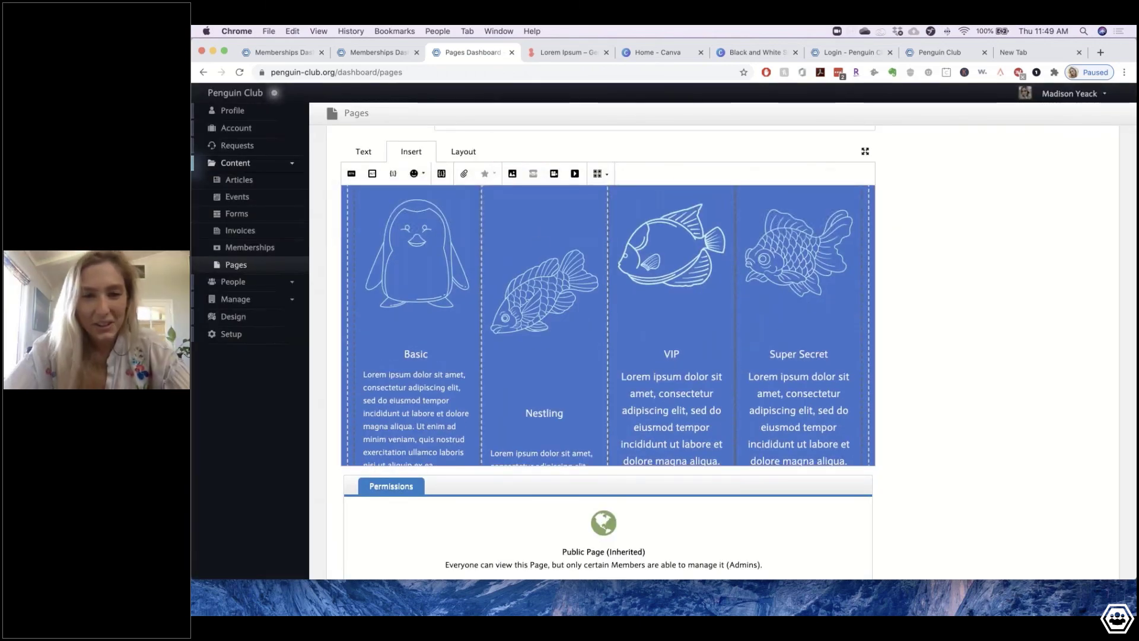
pyautogui.click(540, 225)
pyautogui.press('BackSpace')
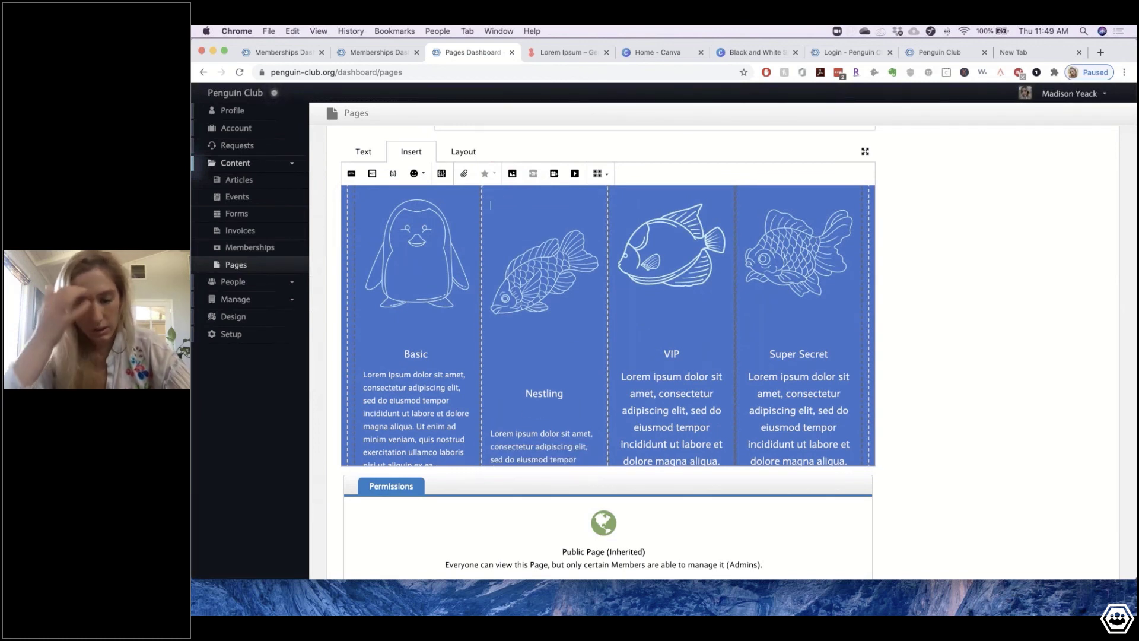
# - Set the size of the Basic penguin image and the Nestling fish image to 100px
pyautogui.scroll(2, 426, 287)
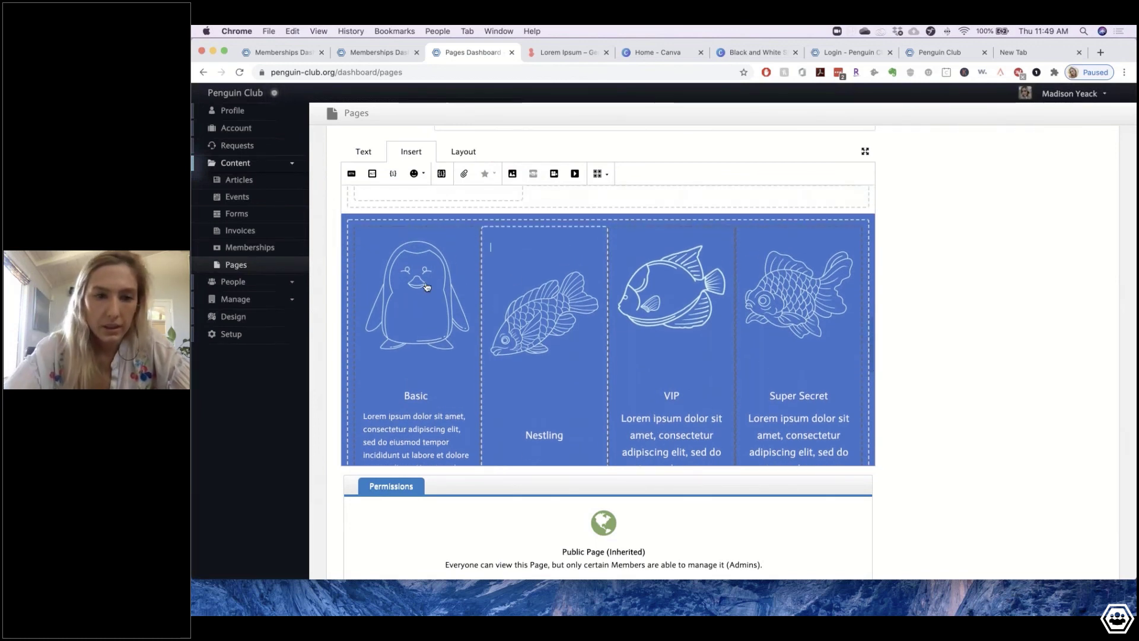
pyautogui.click(426, 288)
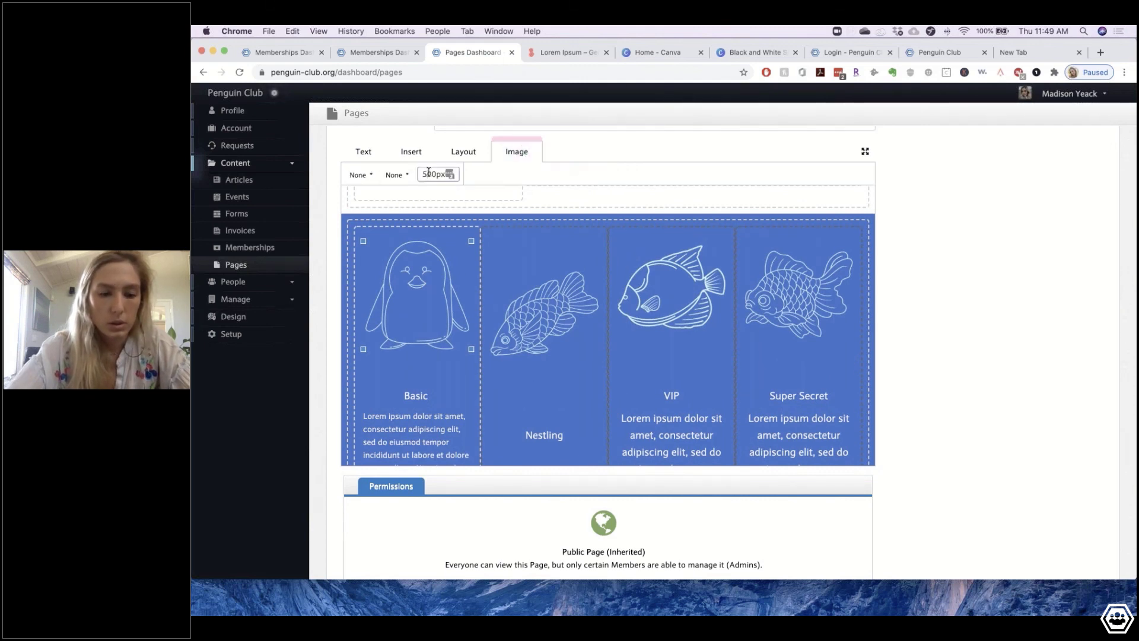
pyautogui.press('Return')
pyautogui.click(542, 298)
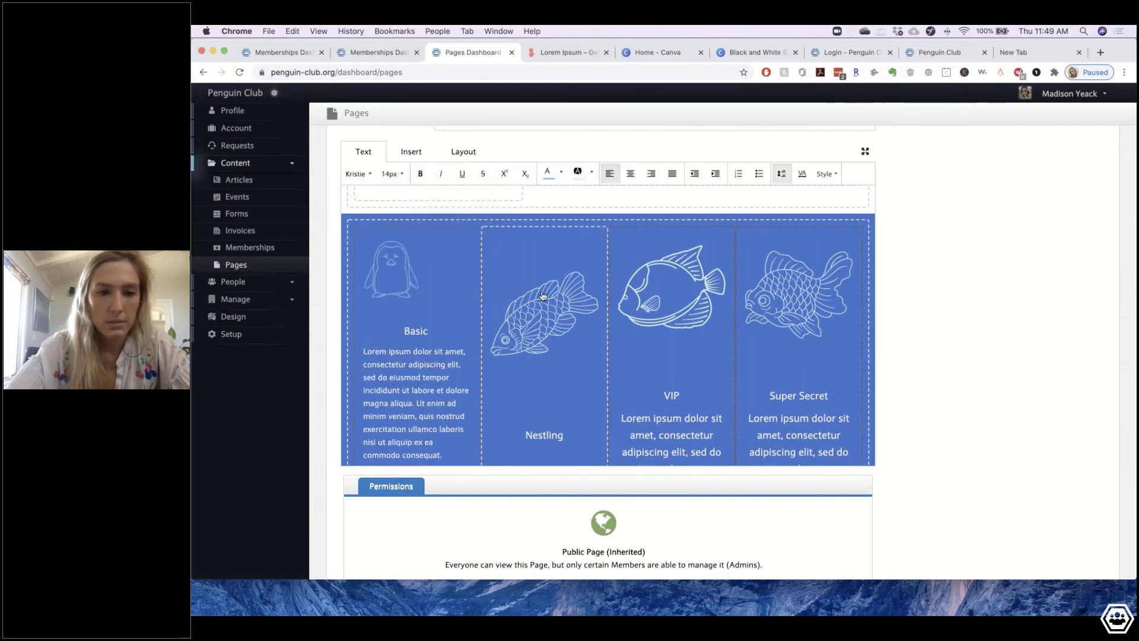
pyautogui.click(510, 156)
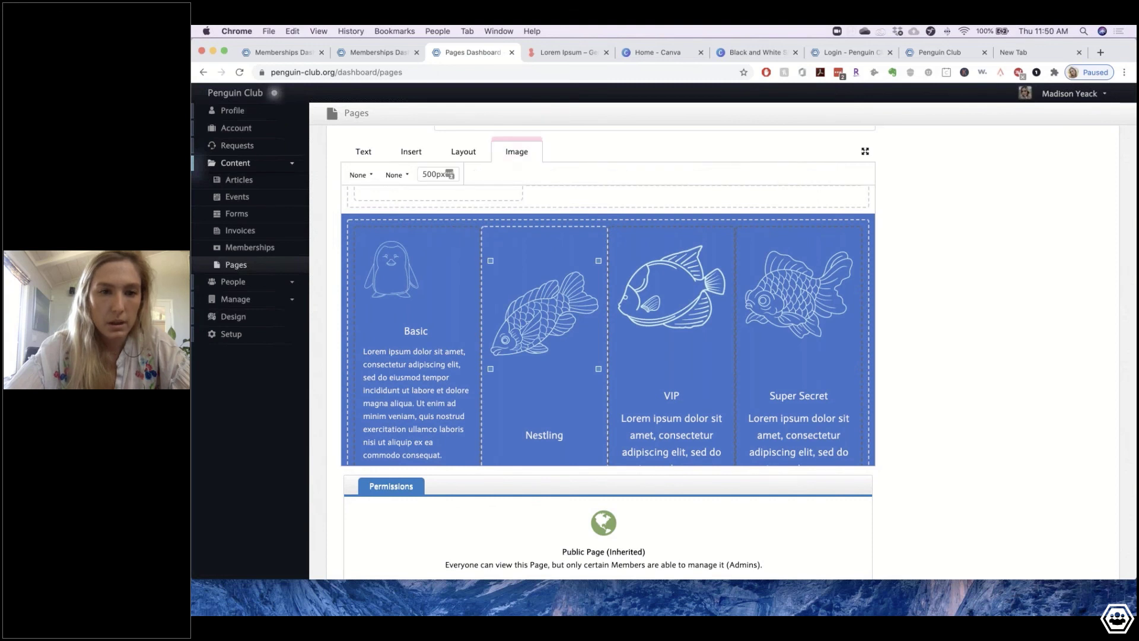
pyautogui.click(427, 174)
pyautogui.press('Return')
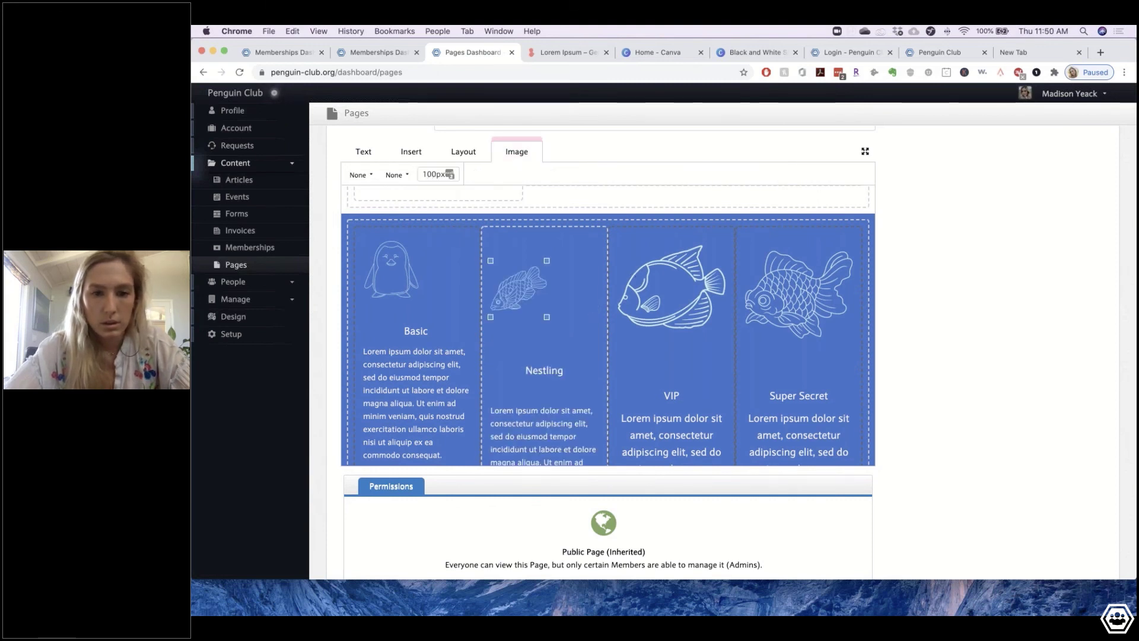
# - Set the size of the VIP and Super Secret fish images to 100px
pyautogui.click(663, 302)
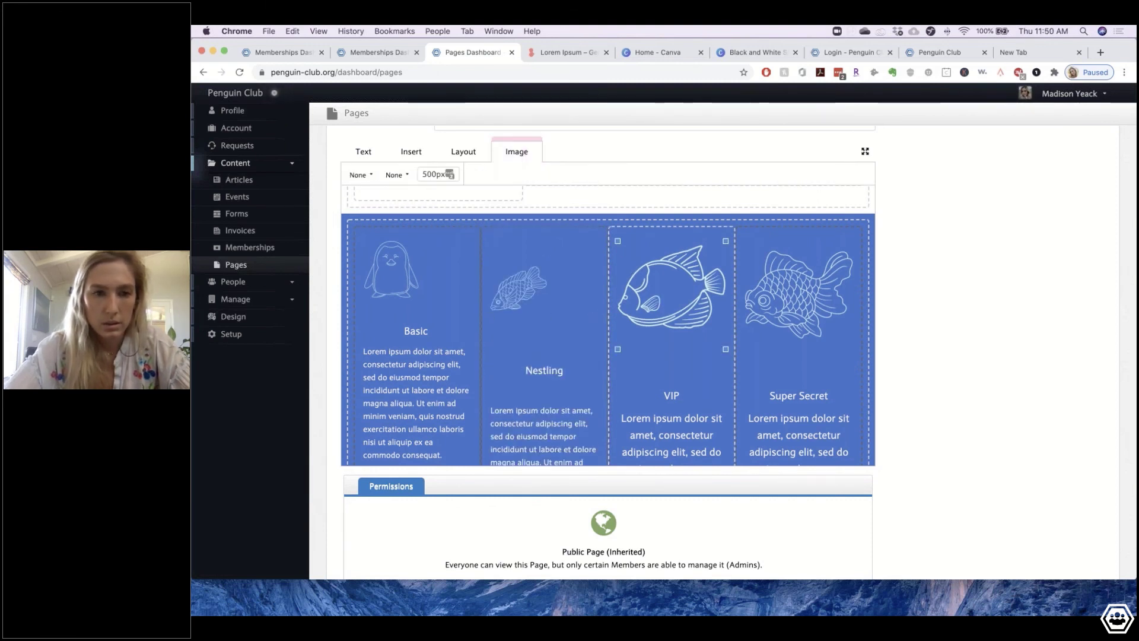
pyautogui.click(426, 174)
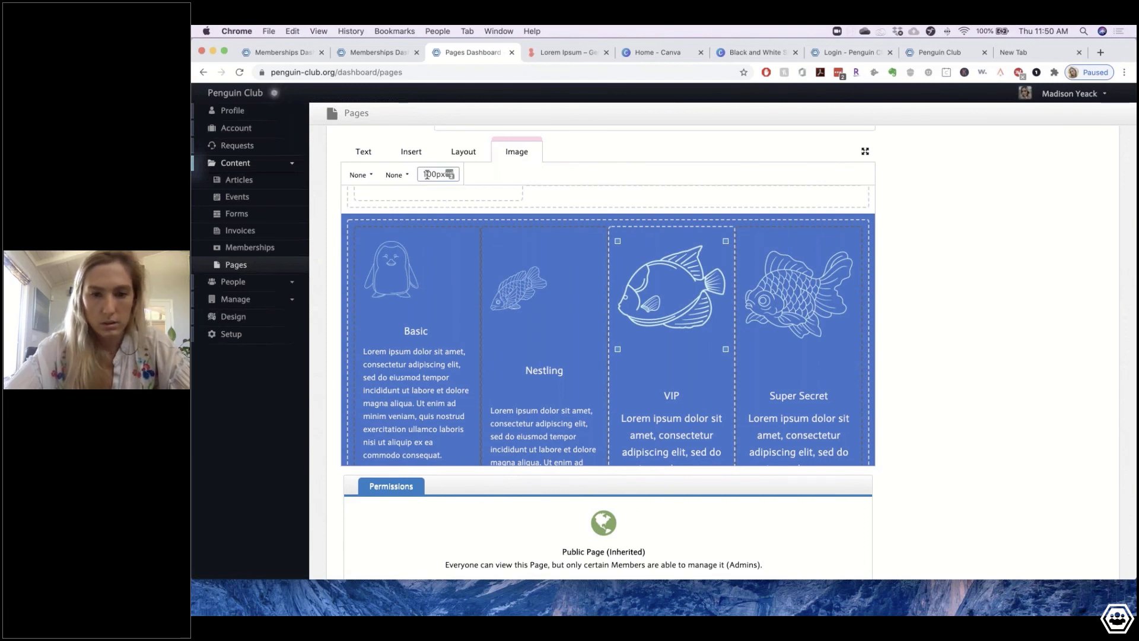
pyautogui.press('Return')
pyautogui.click(805, 305)
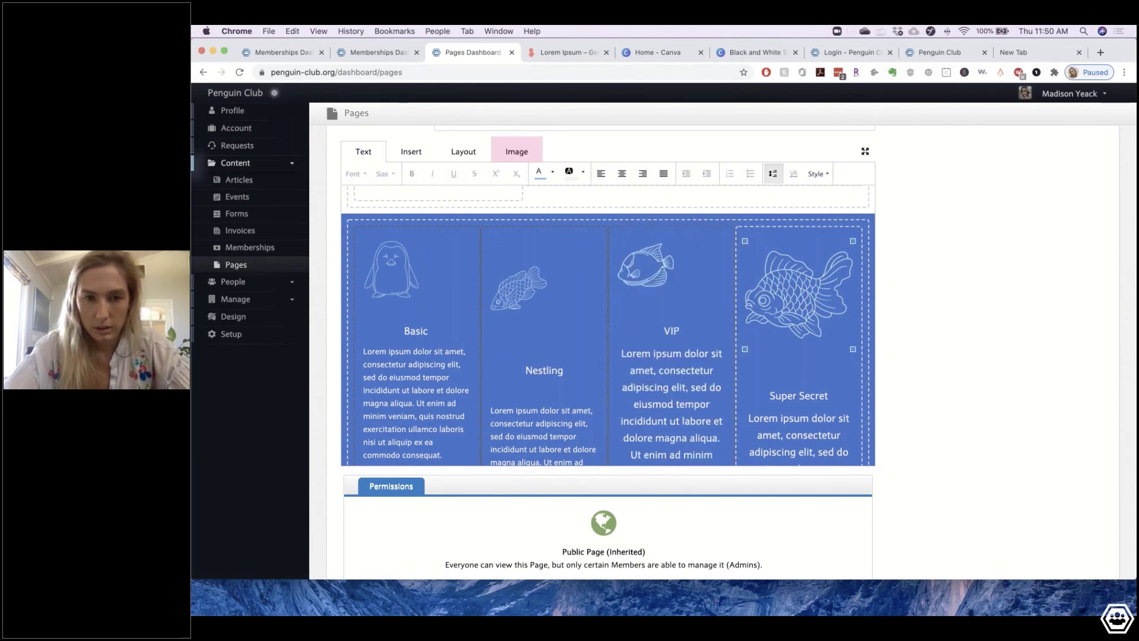
pyautogui.click(517, 151)
pyautogui.click(426, 174)
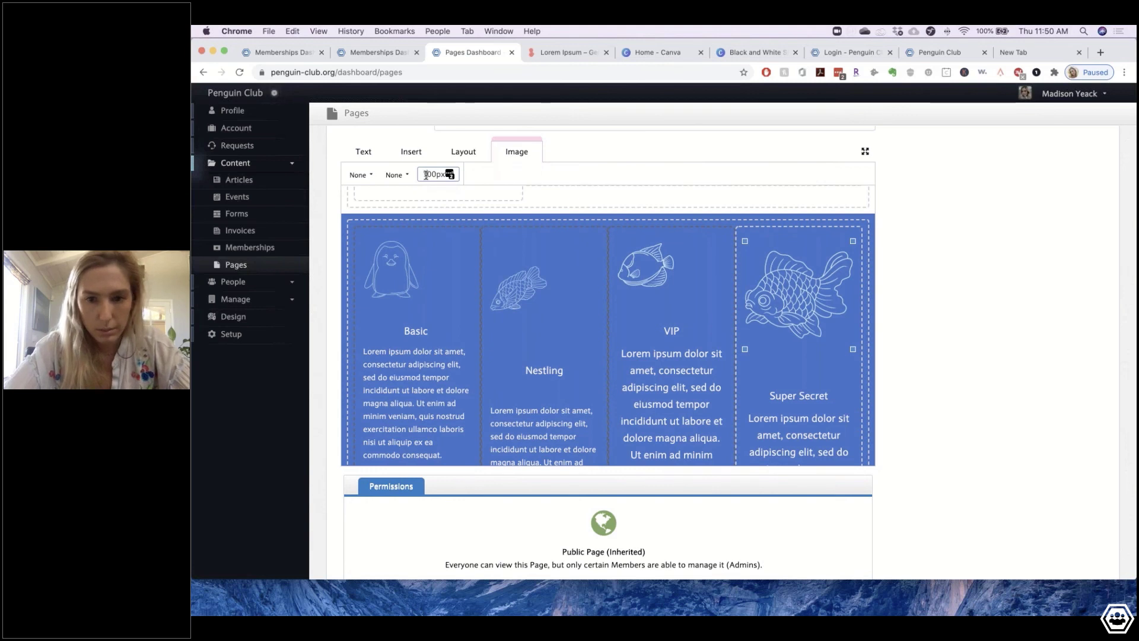
pyautogui.press('Return')
# - Centre-align the images above the Super Secret, VIP, Nestling and Basic headings
pyautogui.click(363, 152)
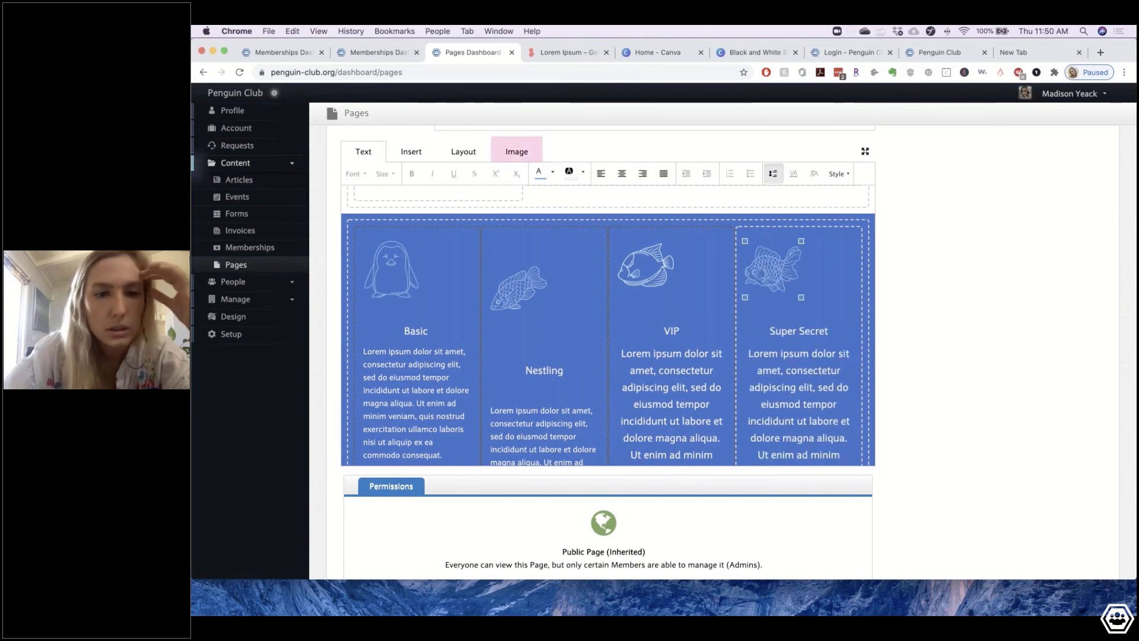
pyautogui.click(622, 173)
pyautogui.click(657, 254)
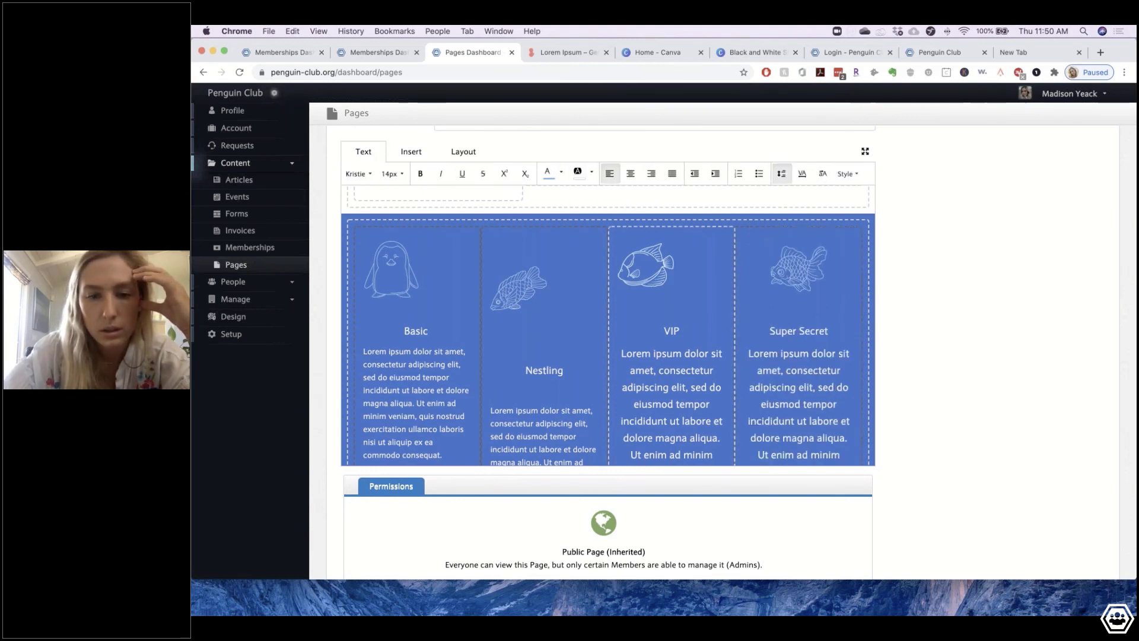
pyautogui.click(645, 268)
pyautogui.click(622, 174)
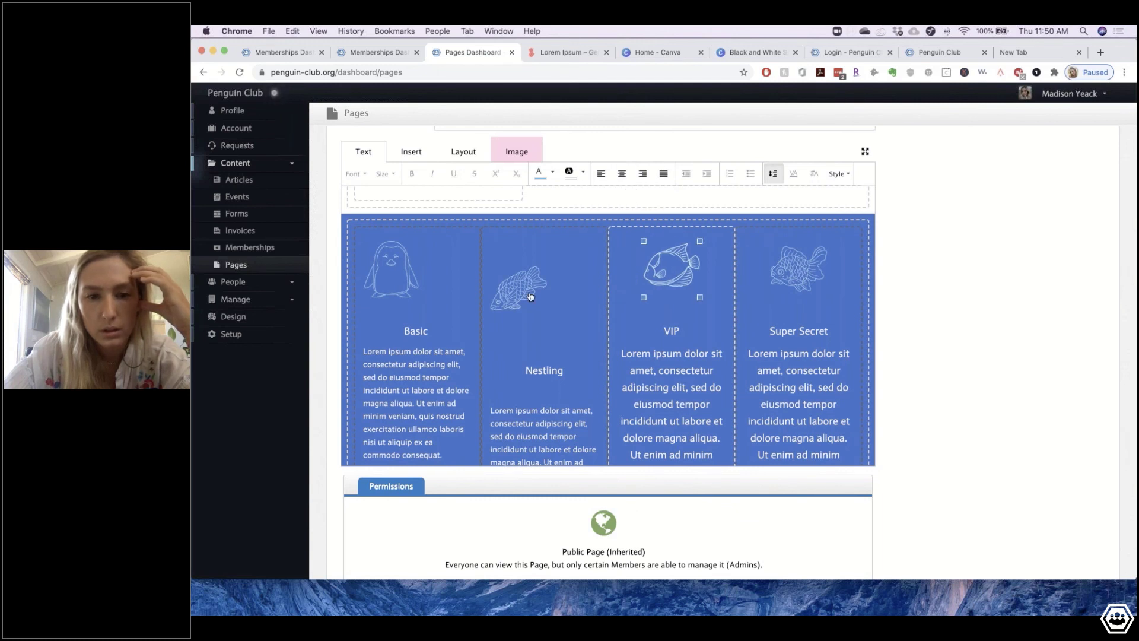
pyautogui.click(531, 297)
pyautogui.click(530, 297)
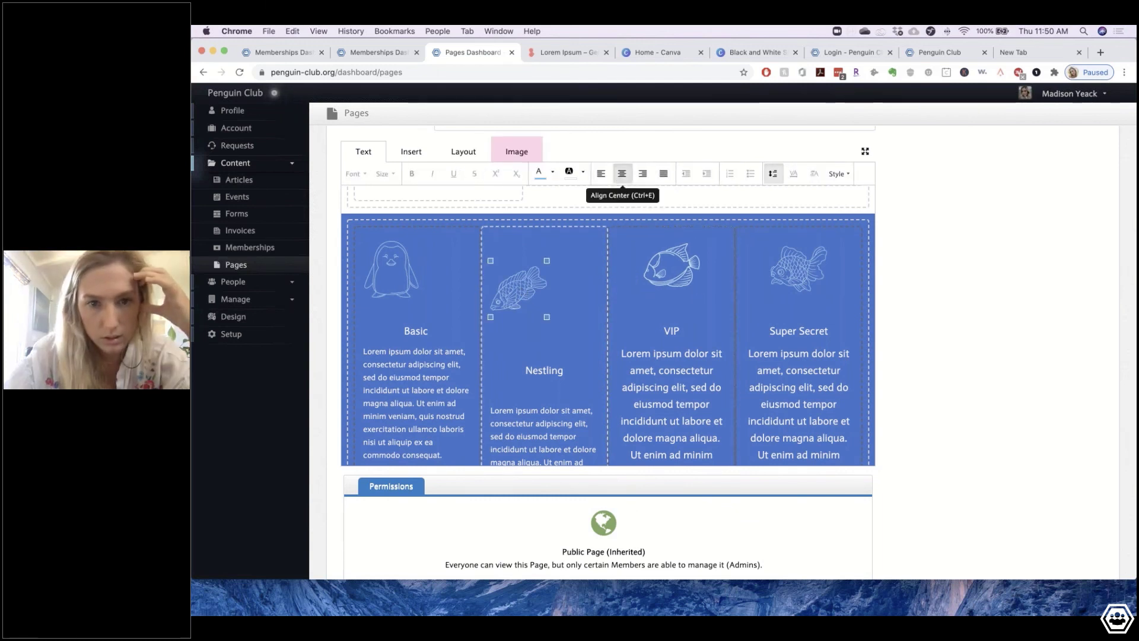
pyautogui.click(622, 174)
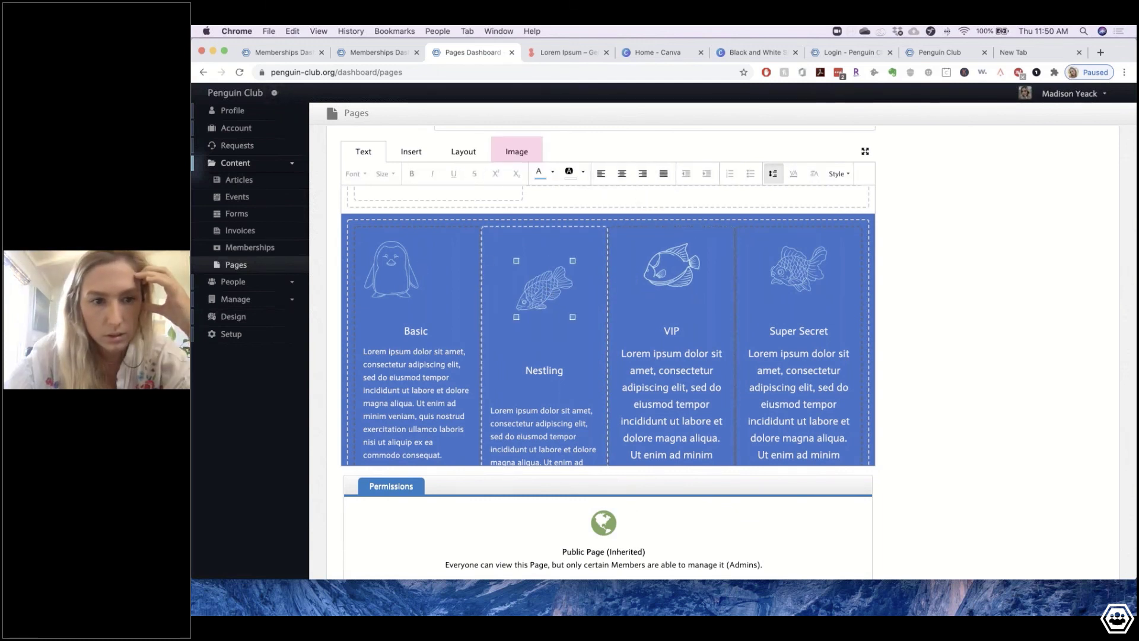
pyautogui.click(622, 174)
# - Delete the blank lines between the images and the Basic and Nestling headings
pyautogui.click(417, 314)
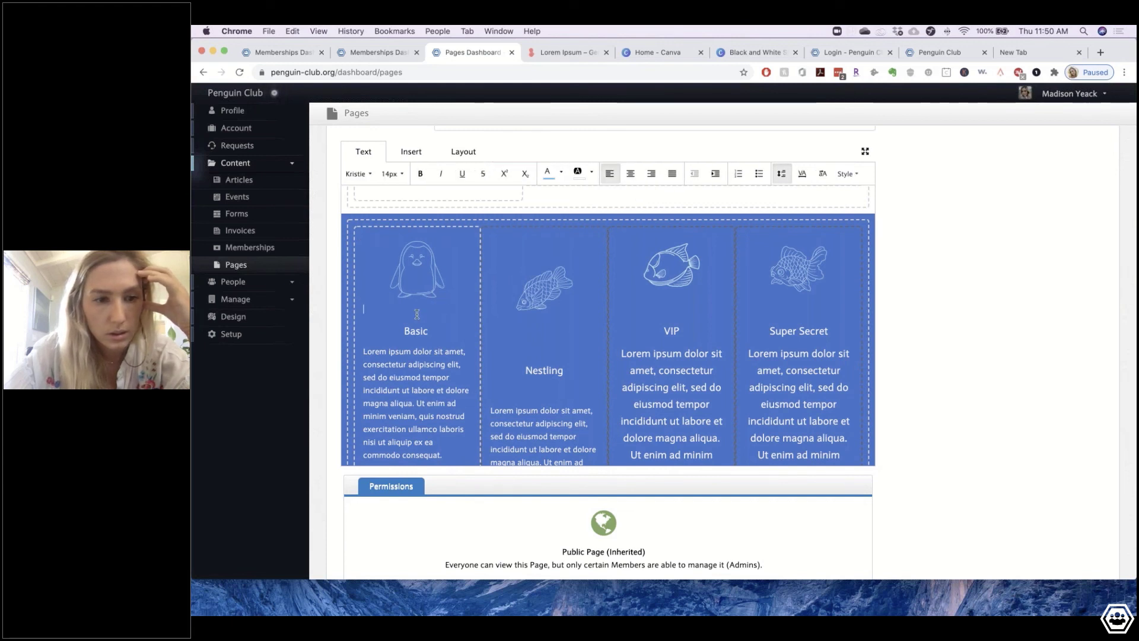
pyautogui.press('Delete')
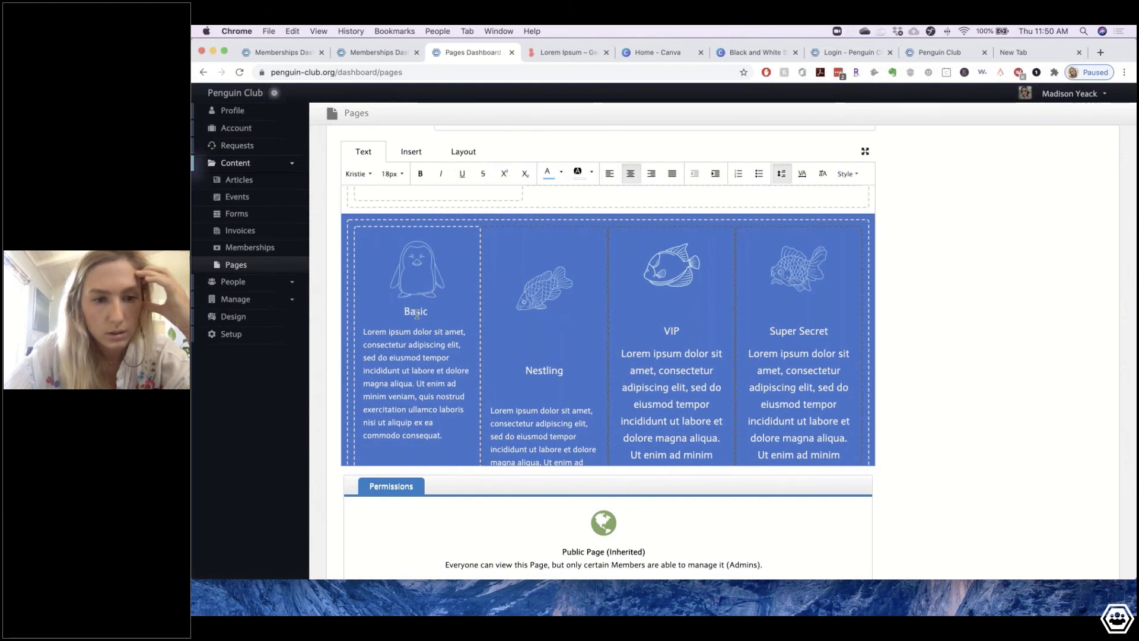
pyautogui.click(524, 380)
pyautogui.press('Delete')
pyautogui.press('Delete')
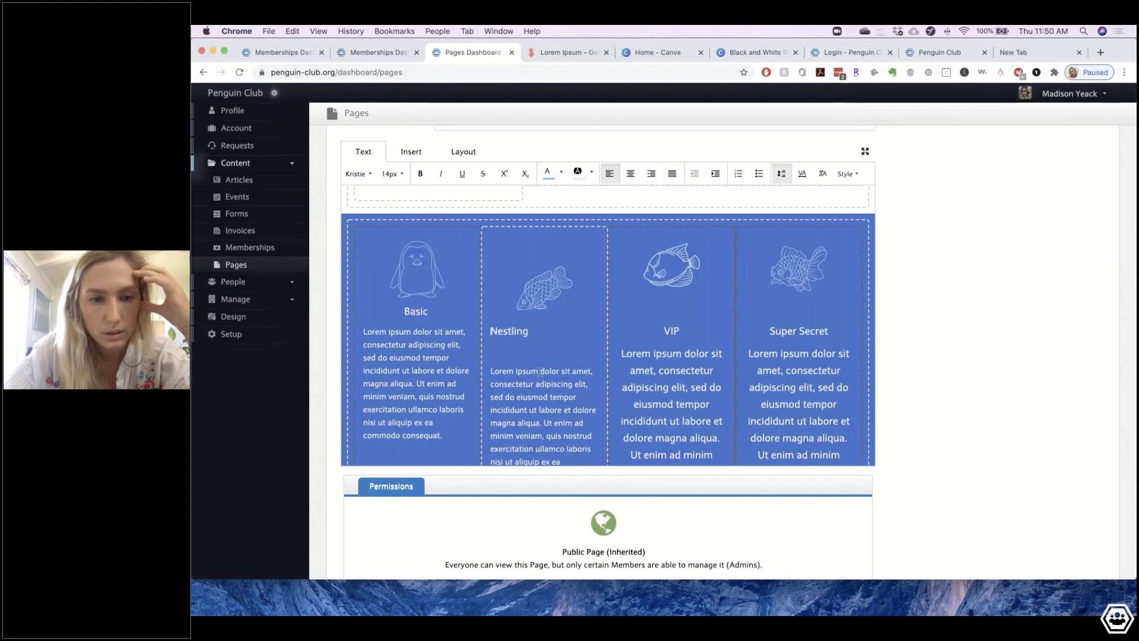
# - Centre-align the Nestling heading and delete the blank line below it
pyautogui.click(630, 174)
pyautogui.click(539, 353)
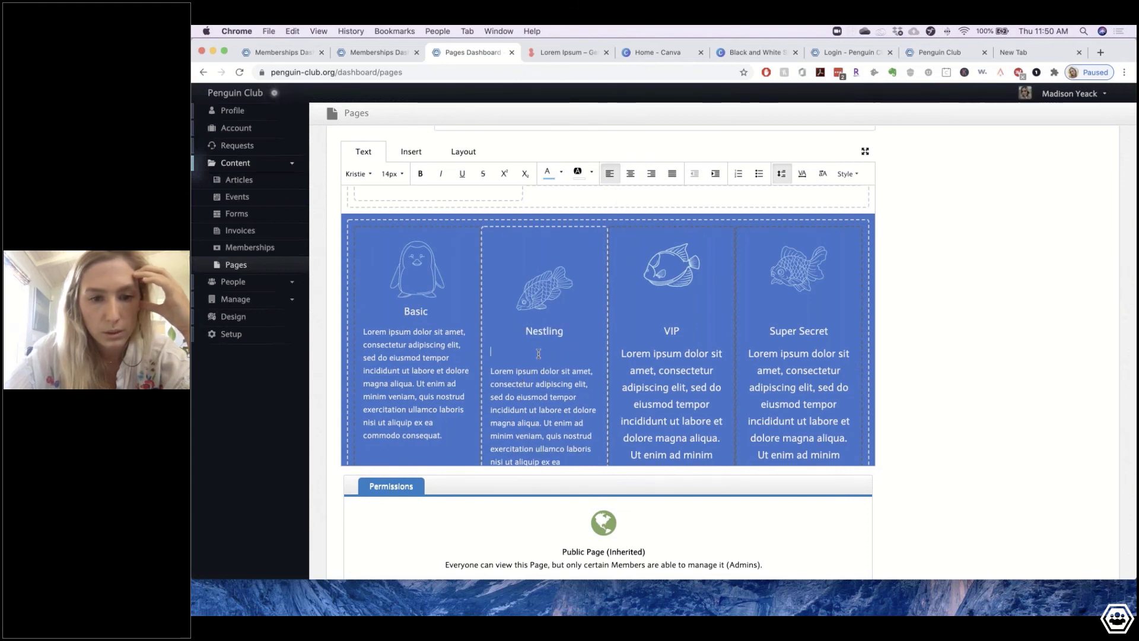
pyautogui.press('BackSpace')
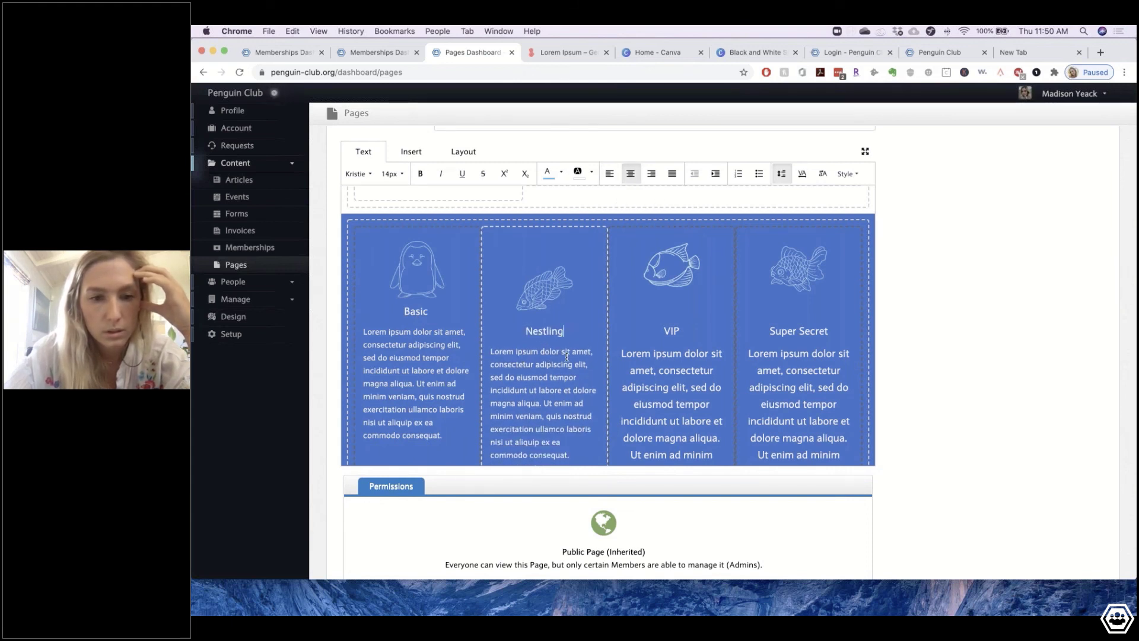
# - Set the font size of the VIP description paragraph to 14px
pyautogui.scroll(-3, 622, 353)
pyautogui.moveTo(622, 353); pyautogui.dragTo(703, 418)
pyautogui.scroll(-1, 701, 390)
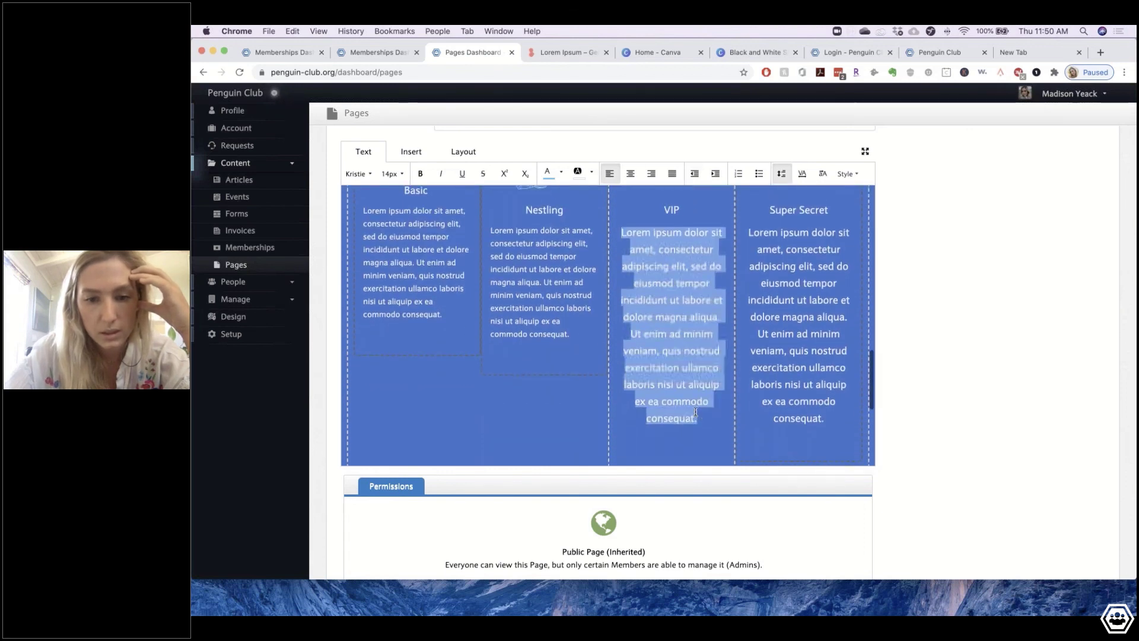
pyautogui.click(392, 173)
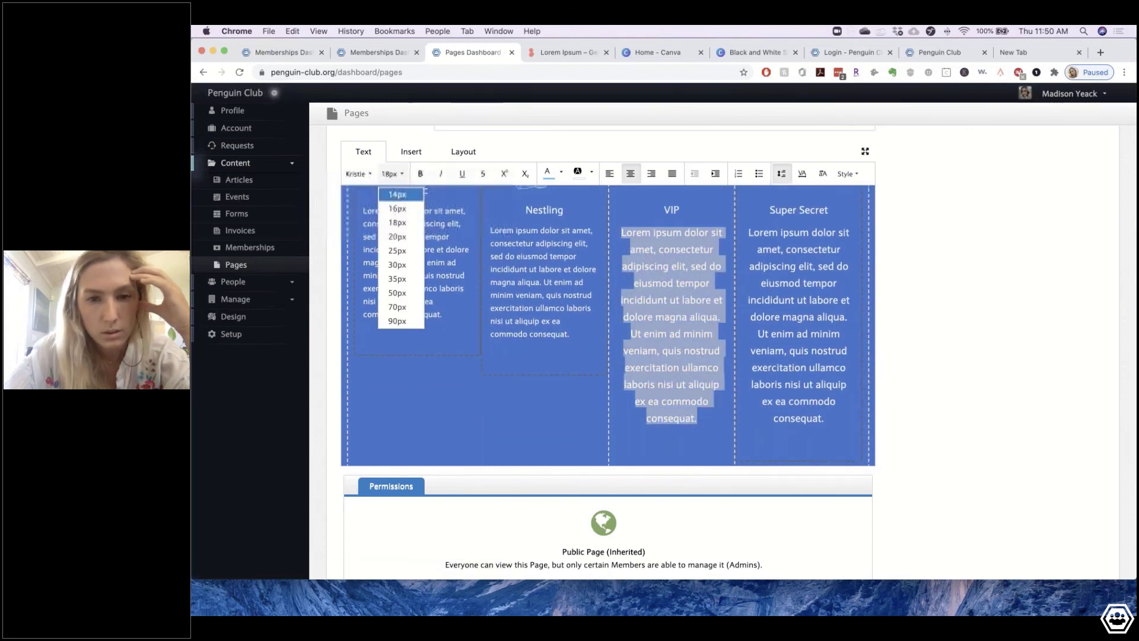
pyautogui.click(397, 194)
# - Try a 16px font size on the VIP description paragraph and return it to 14px
pyautogui.click(400, 176)
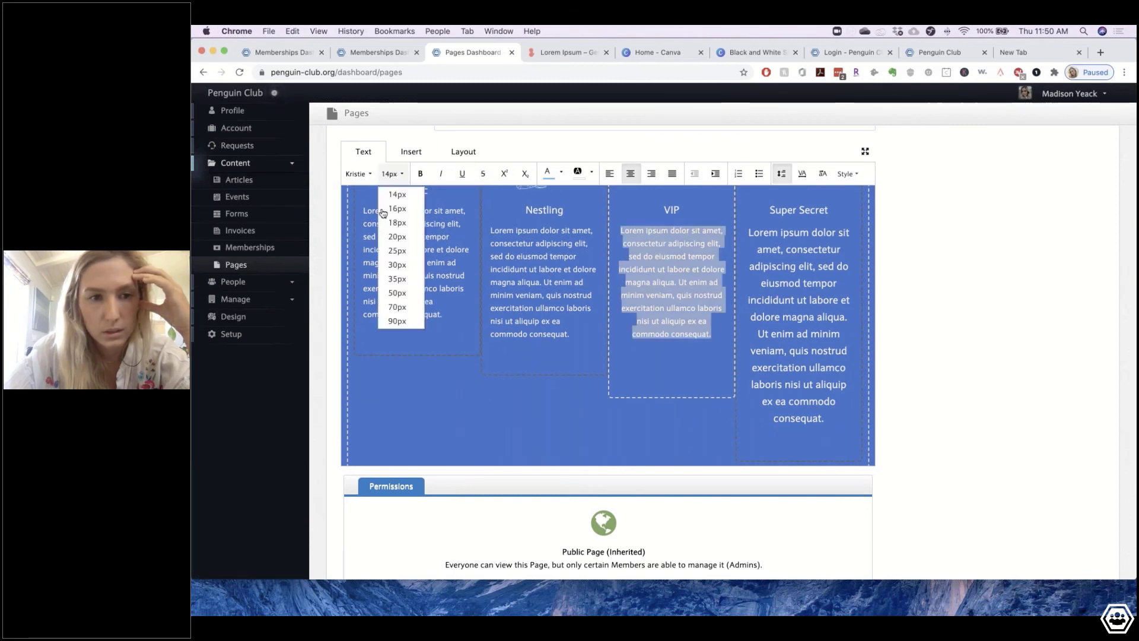
pyautogui.click(390, 209)
pyautogui.click(549, 258)
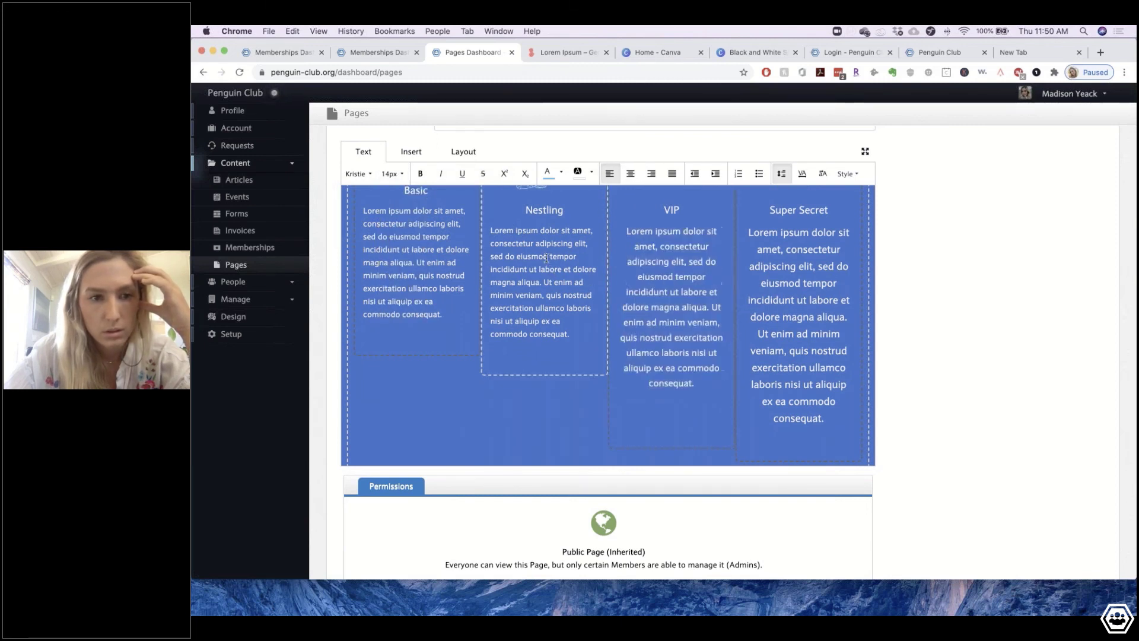
pyautogui.moveTo(696, 384); pyautogui.dragTo(624, 229)
pyautogui.click(389, 174)
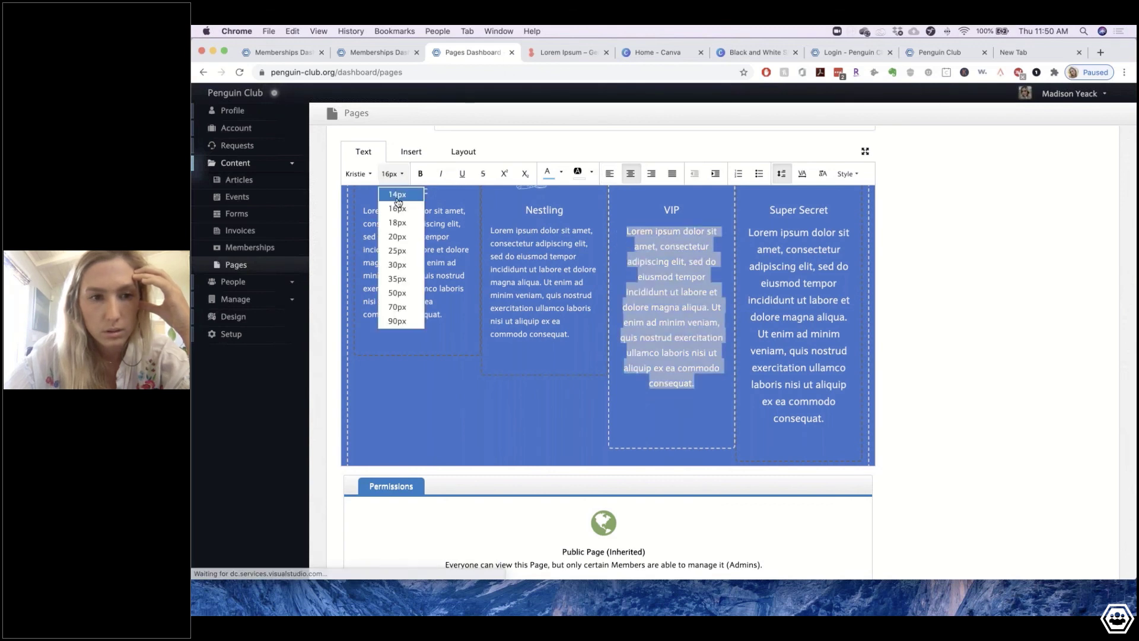
pyautogui.click(393, 202)
pyautogui.click(678, 375)
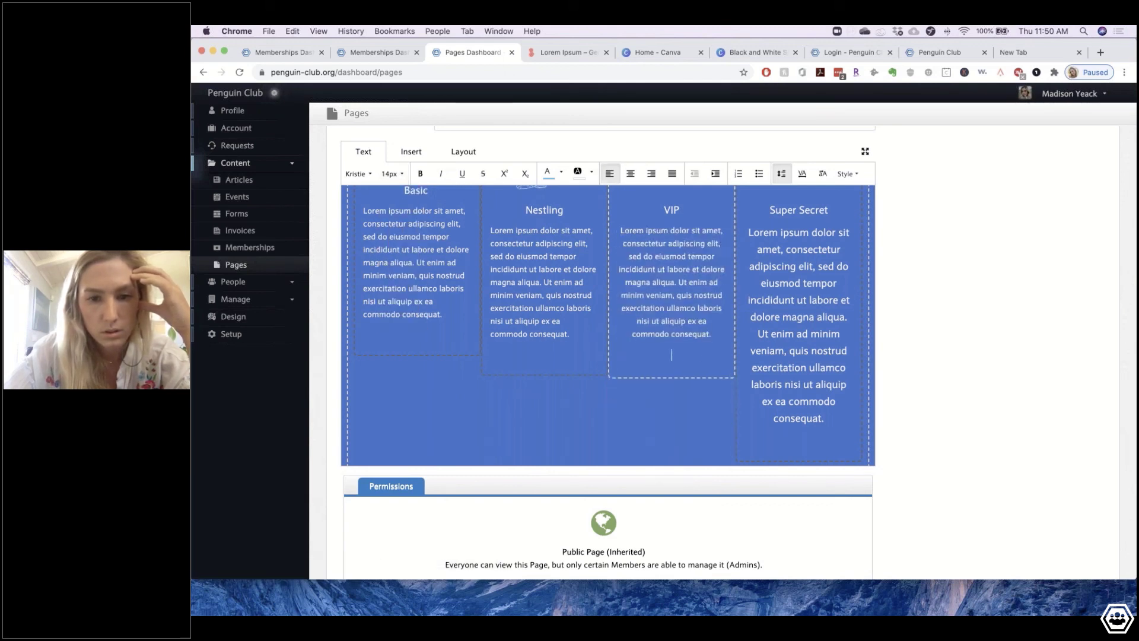
# - Set the font size of the Super Secret description paragraph to 14px
pyautogui.moveTo(858, 422); pyautogui.dragTo(747, 232)
pyautogui.click(388, 174)
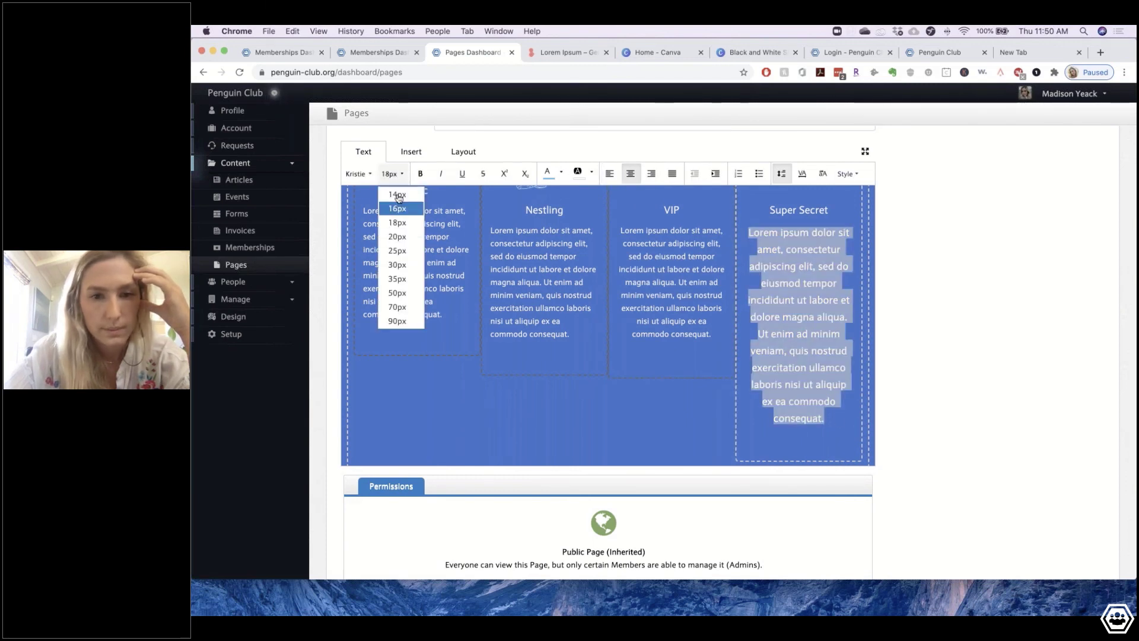
pyautogui.click(394, 201)
pyautogui.click(793, 357)
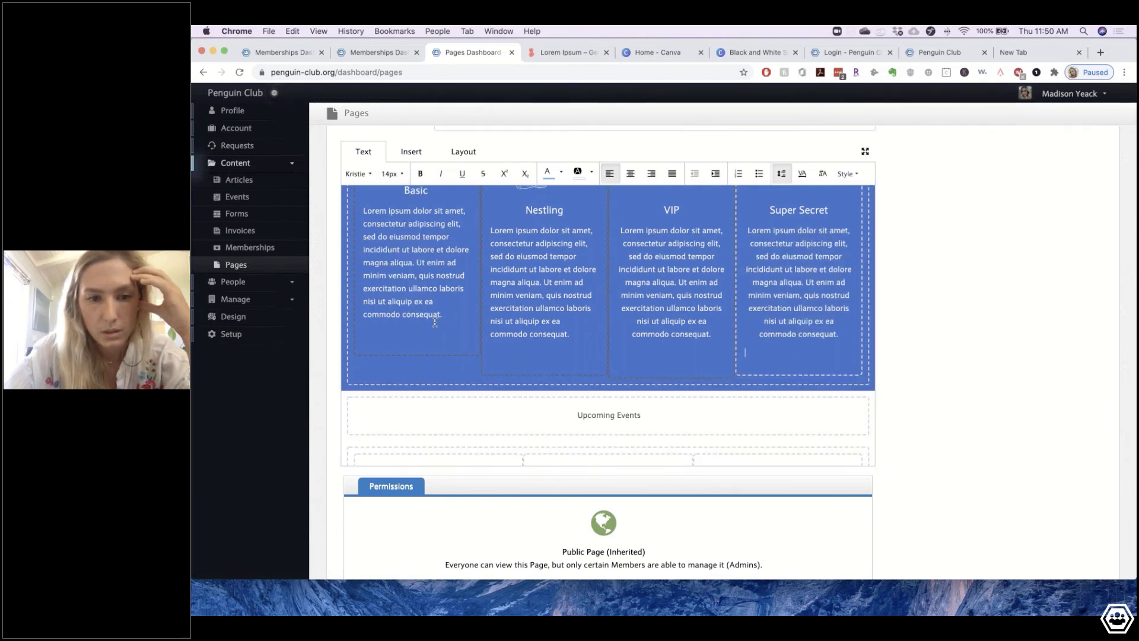
# - Delete the blank line above the Nestling image and those above the VIP and Super Secret headings
pyautogui.scroll(3, 435, 322)
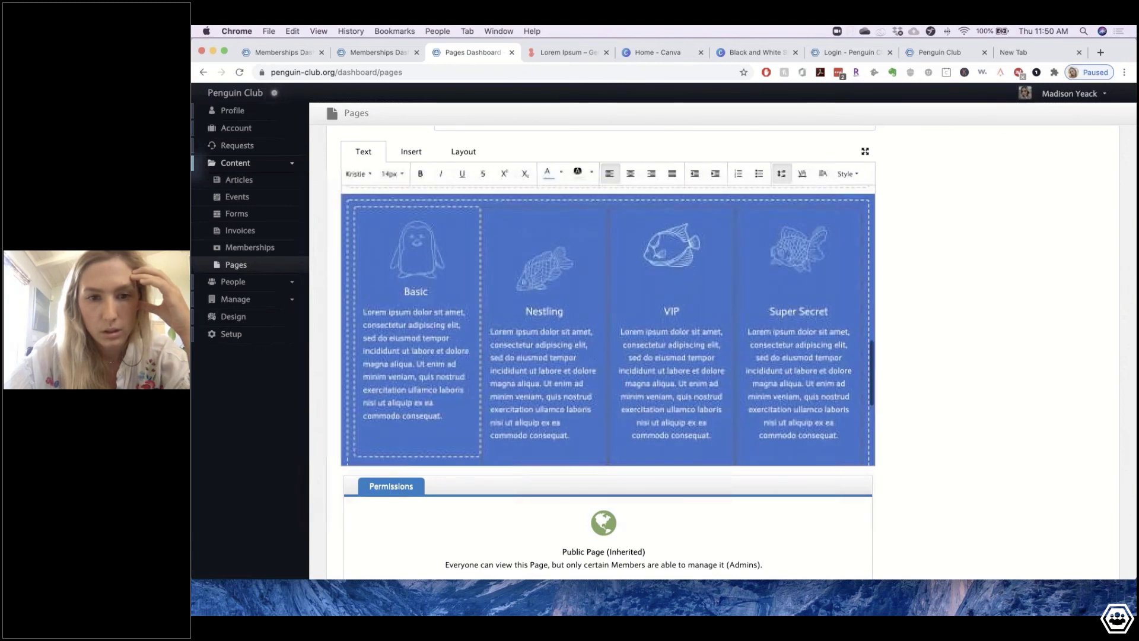
pyautogui.click(540, 232)
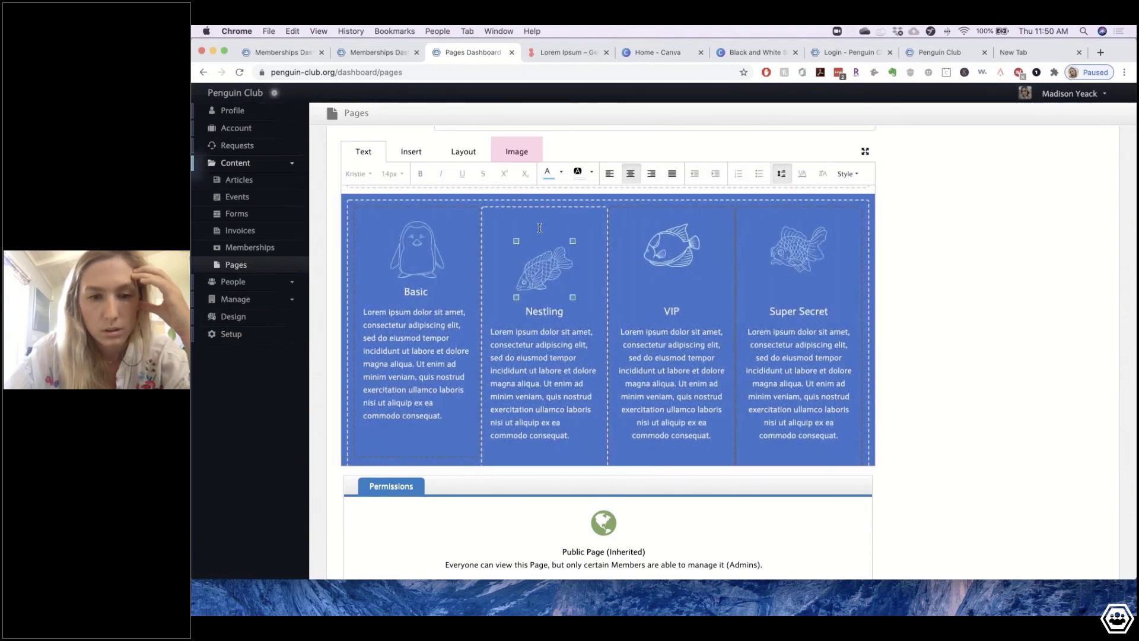
pyautogui.click(540, 228)
pyautogui.press('BackSpace')
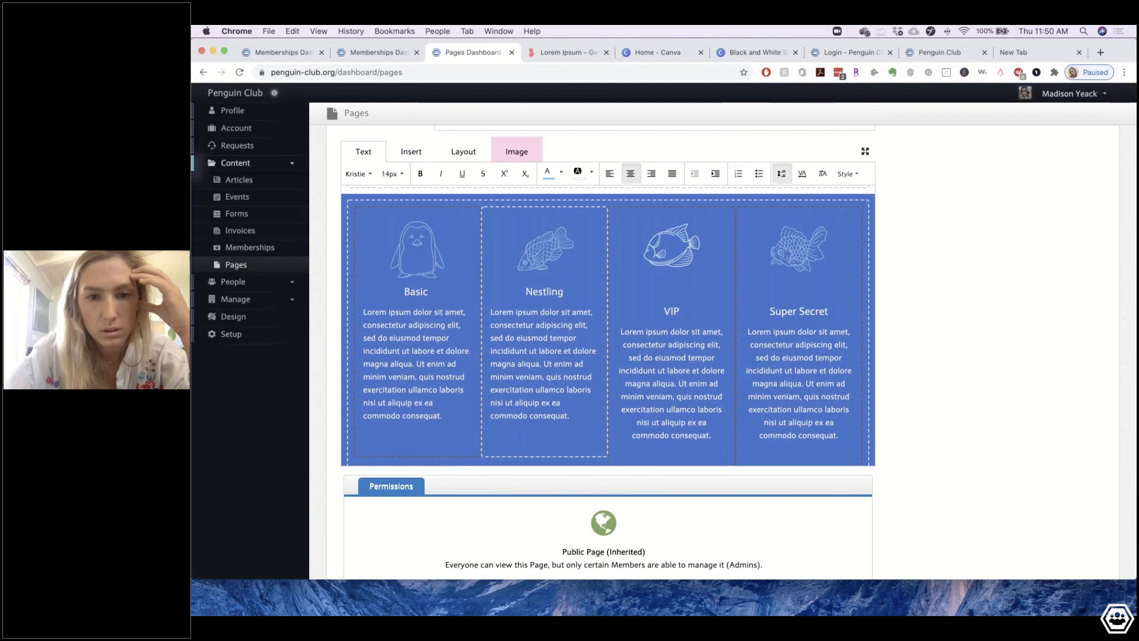
pyautogui.click(672, 298)
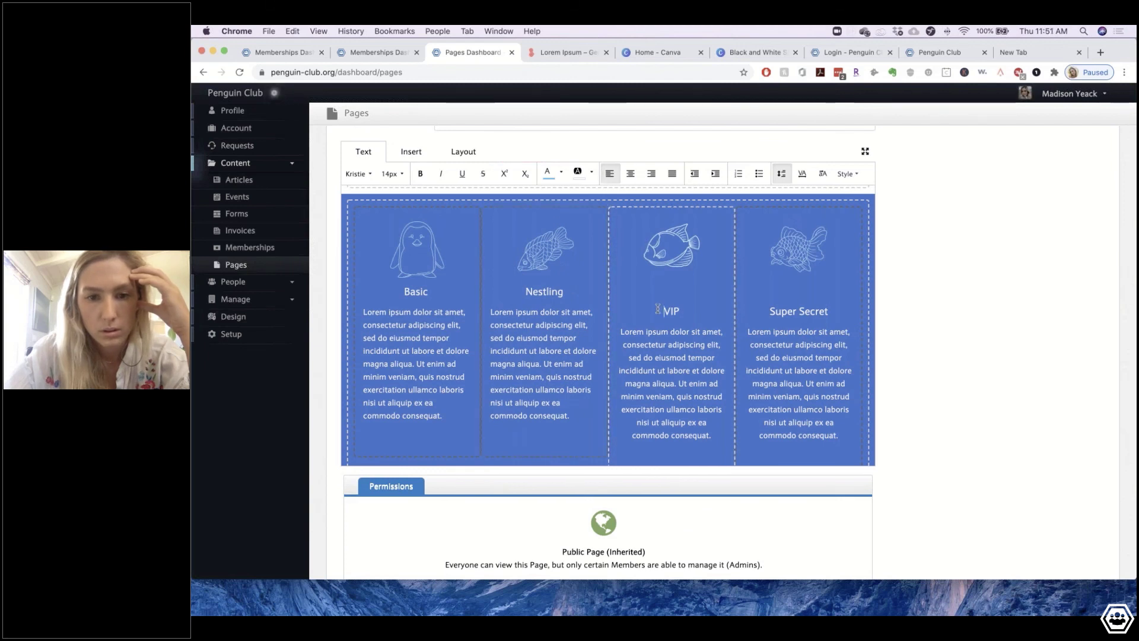
pyautogui.press('BackSpace')
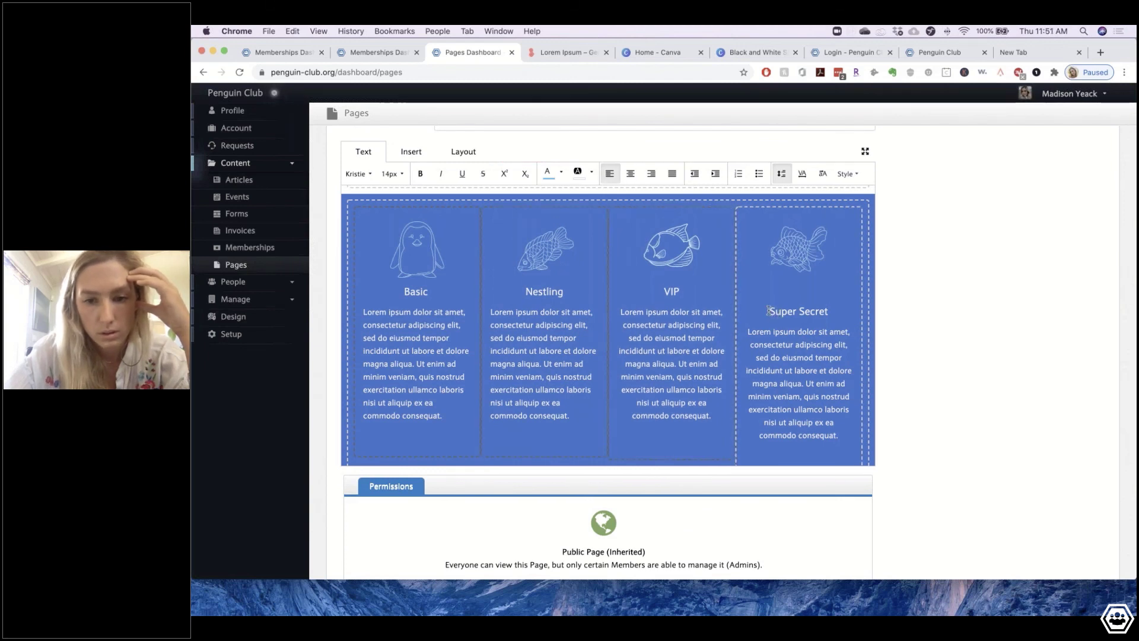
pyautogui.click(771, 311)
pyautogui.press('BackSpace')
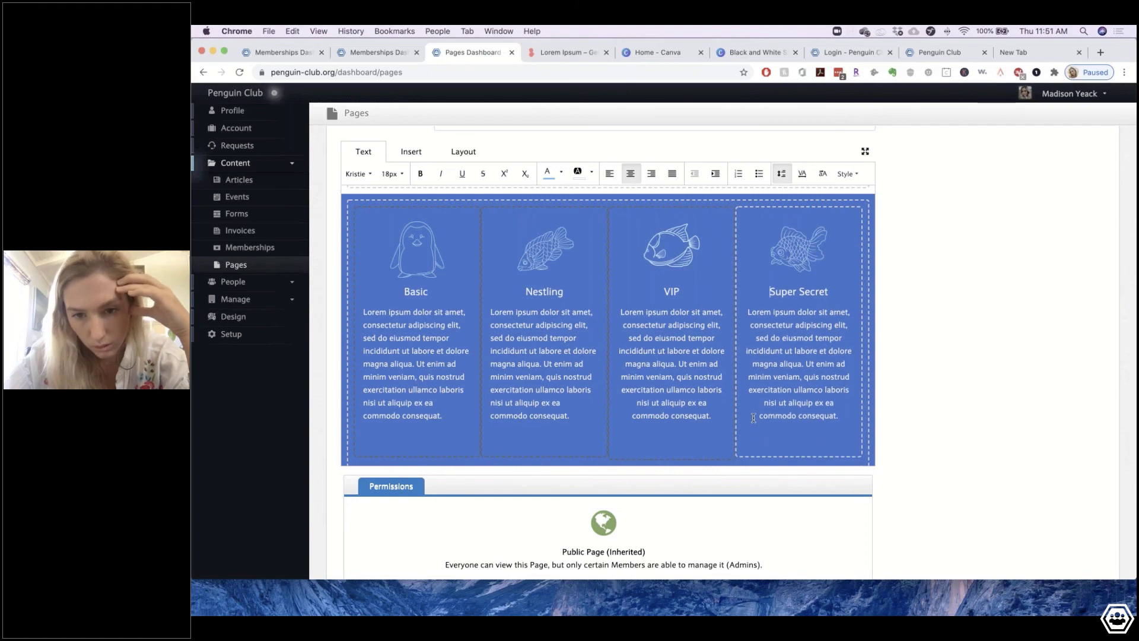
# - Centre-align the description paragraphs in the Basic and Nestling columns
pyautogui.click(648, 432)
pyautogui.scroll(-2, 647, 432)
pyautogui.scroll(3, 647, 432)
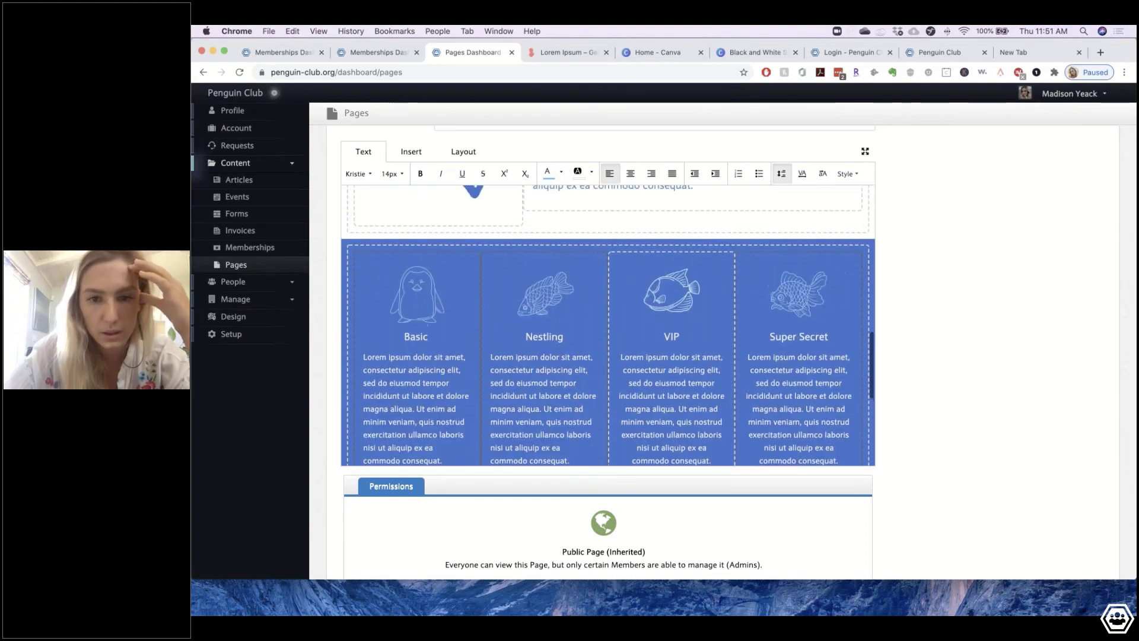
pyautogui.scroll(-4, 410, 324)
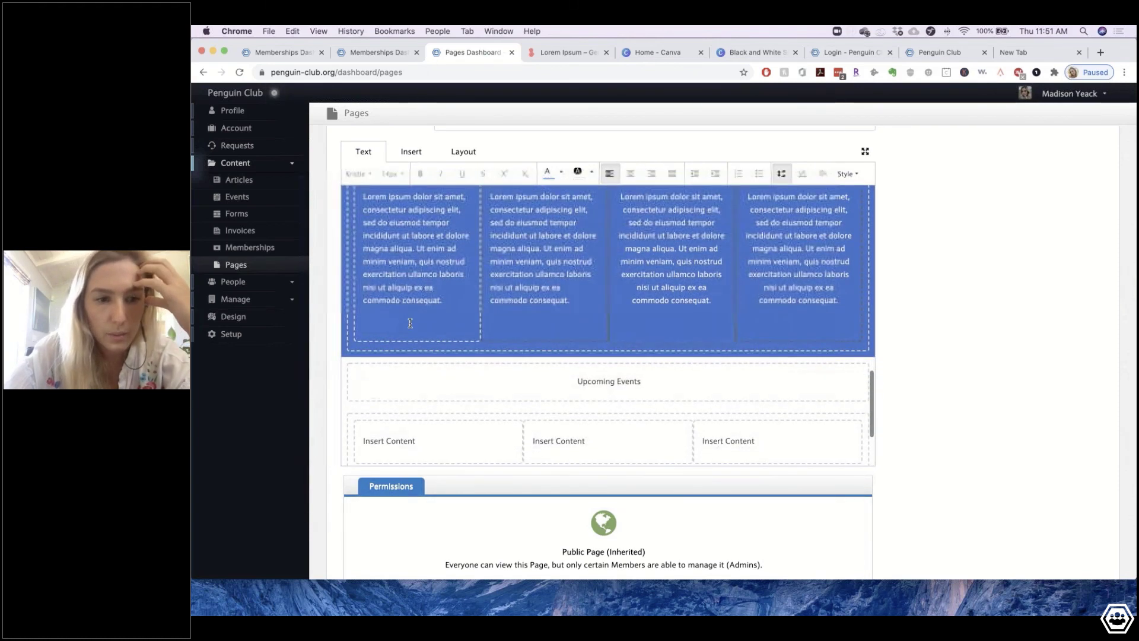
pyautogui.scroll(2, 411, 323)
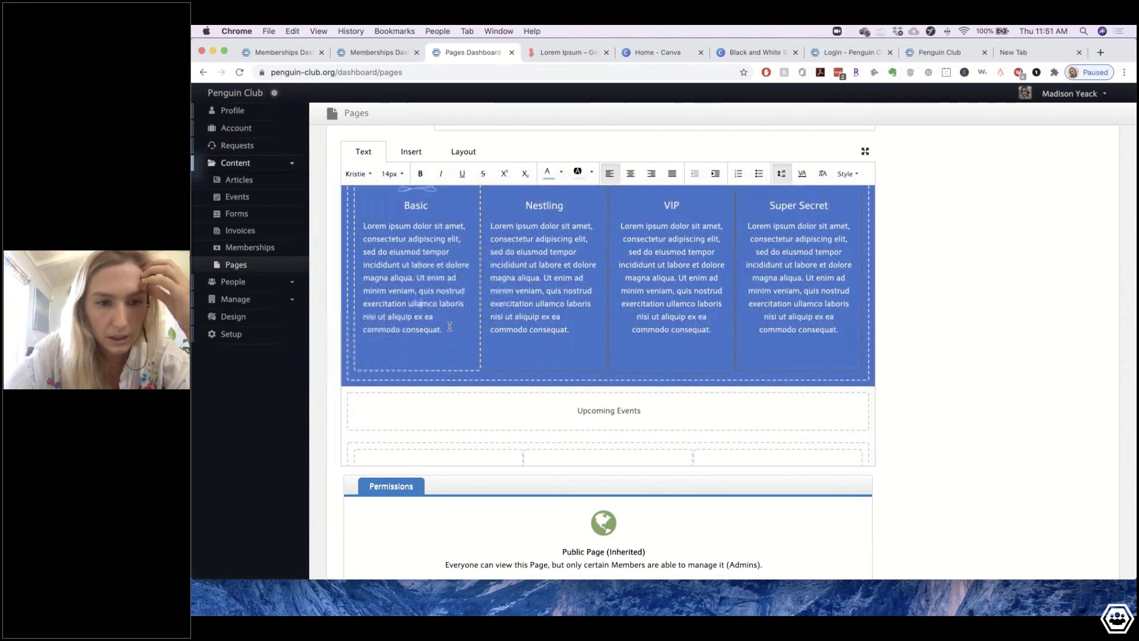
pyautogui.moveTo(450, 326); pyautogui.dragTo(357, 228)
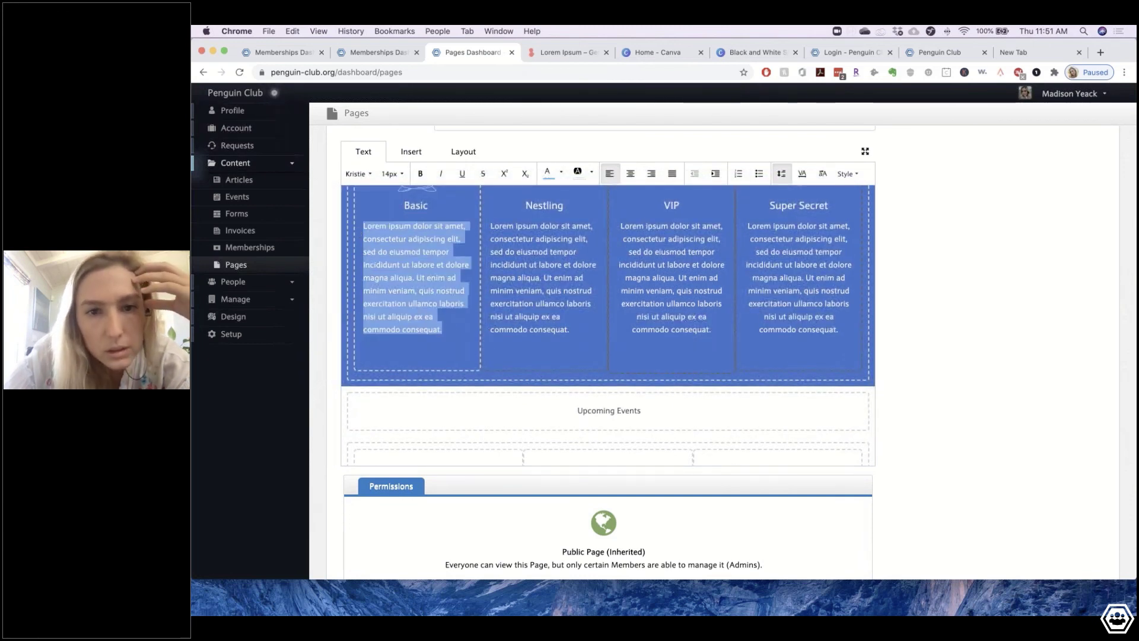
pyautogui.click(631, 173)
pyautogui.click(570, 330)
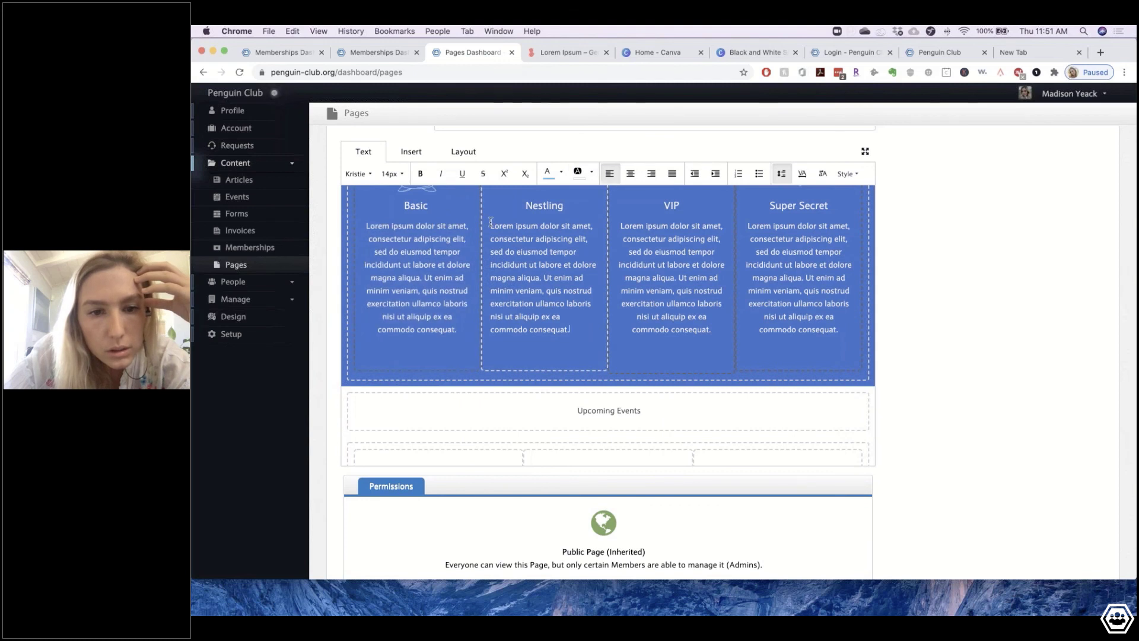
pyautogui.moveTo(570, 330); pyautogui.dragTo(545, 198)
pyautogui.click(631, 173)
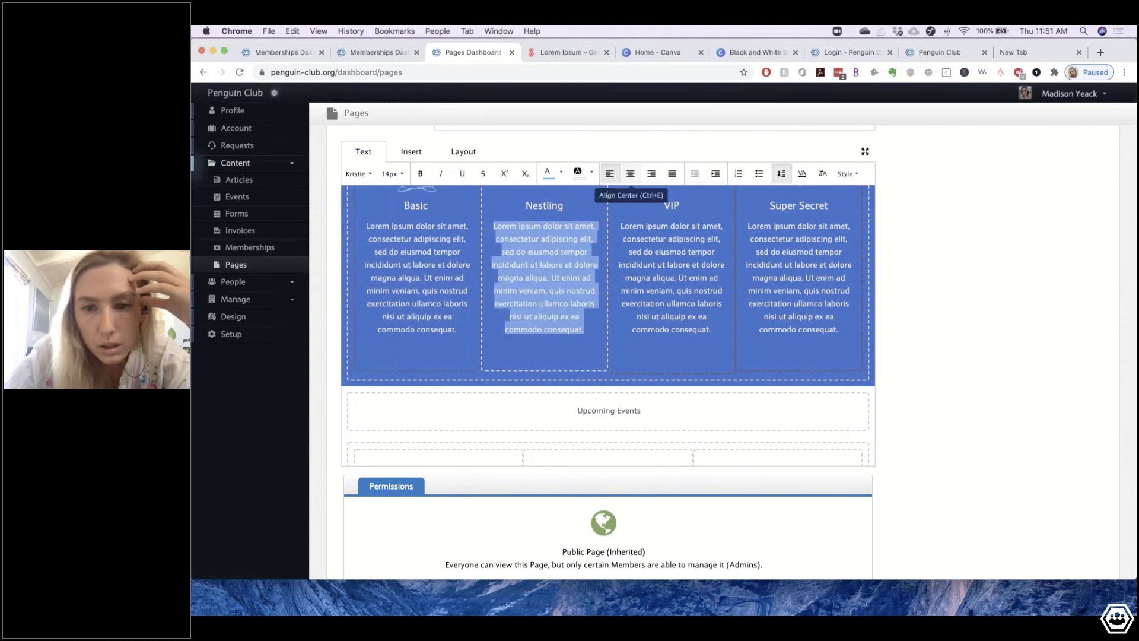
# - Insert a button below the Basic description and set its label text colour to white
pyautogui.click(430, 350)
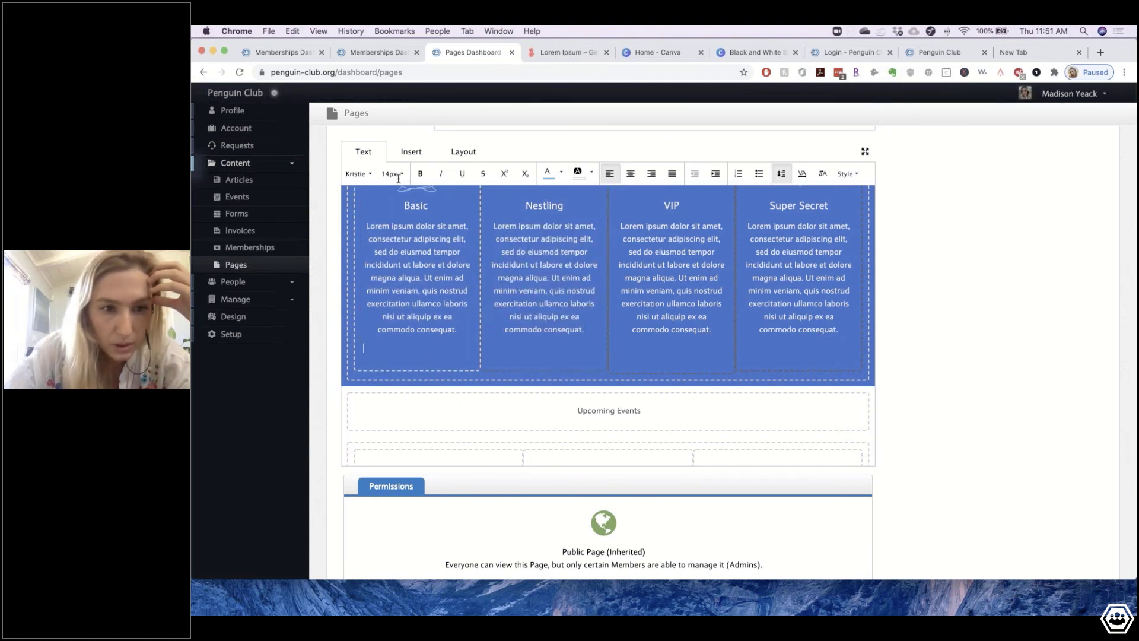
pyautogui.click(411, 152)
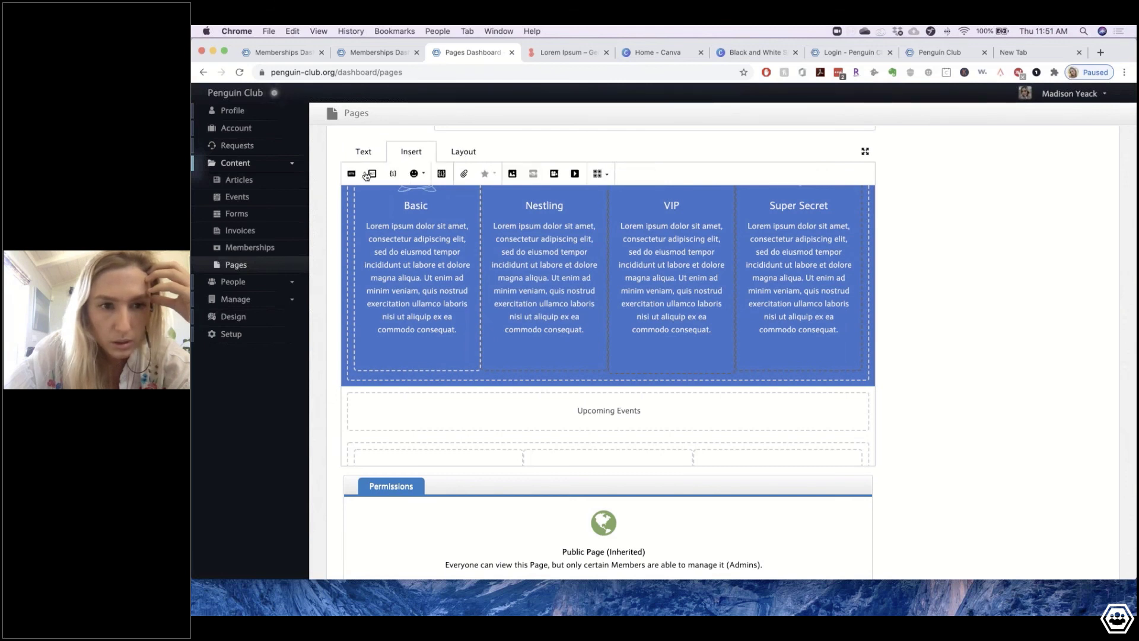
pyautogui.click(367, 174)
pyautogui.click(391, 351)
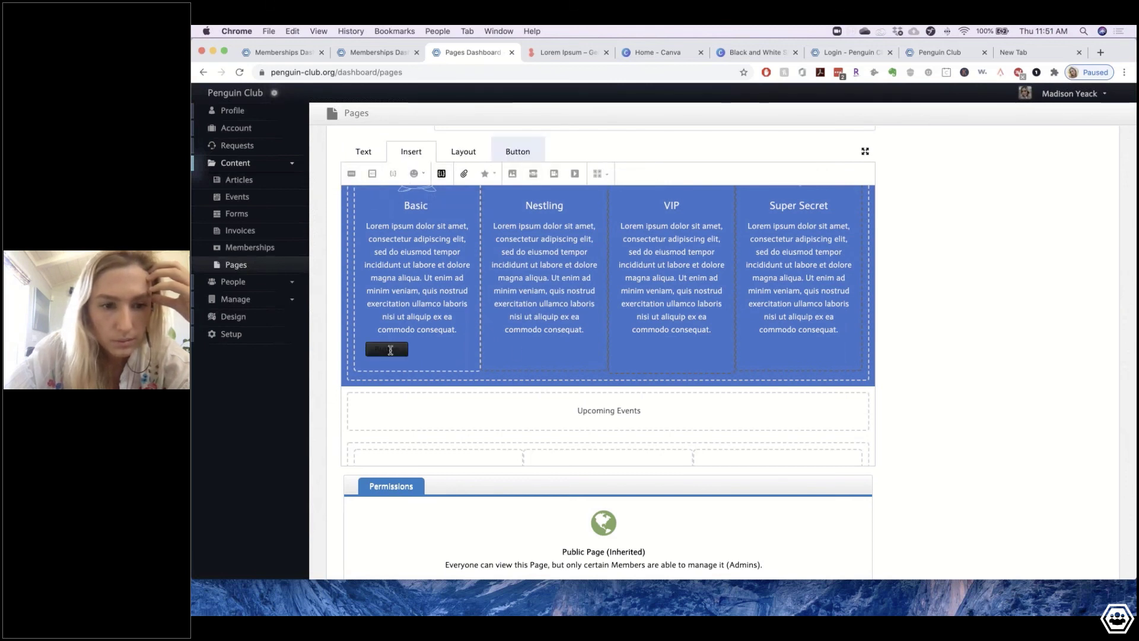
pyautogui.doubleClick(403, 350)
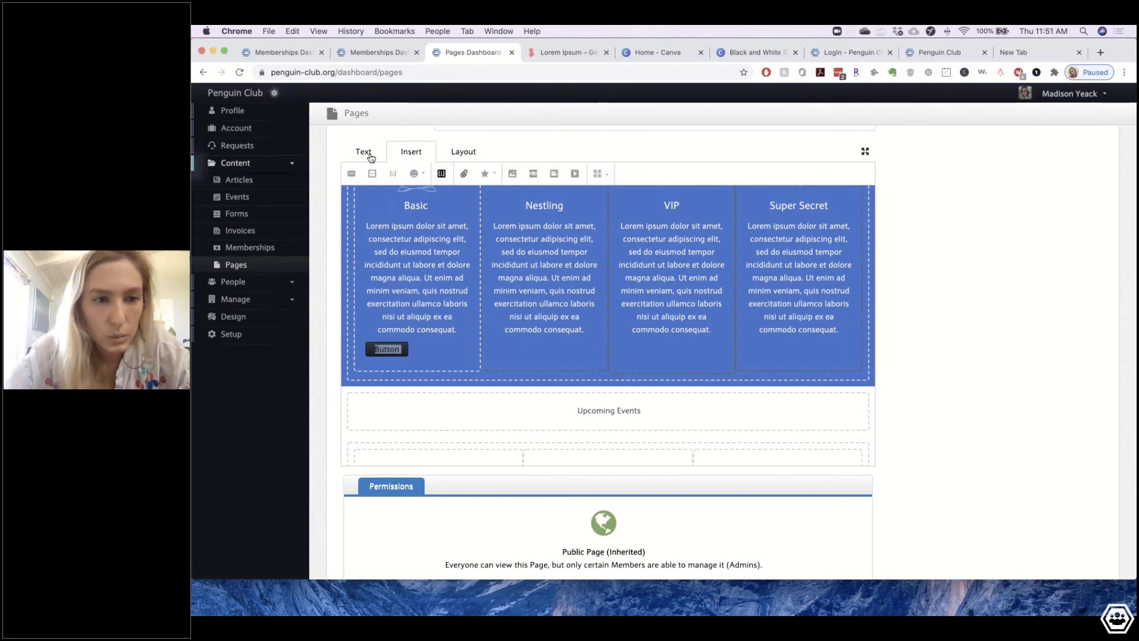
pyautogui.click(369, 156)
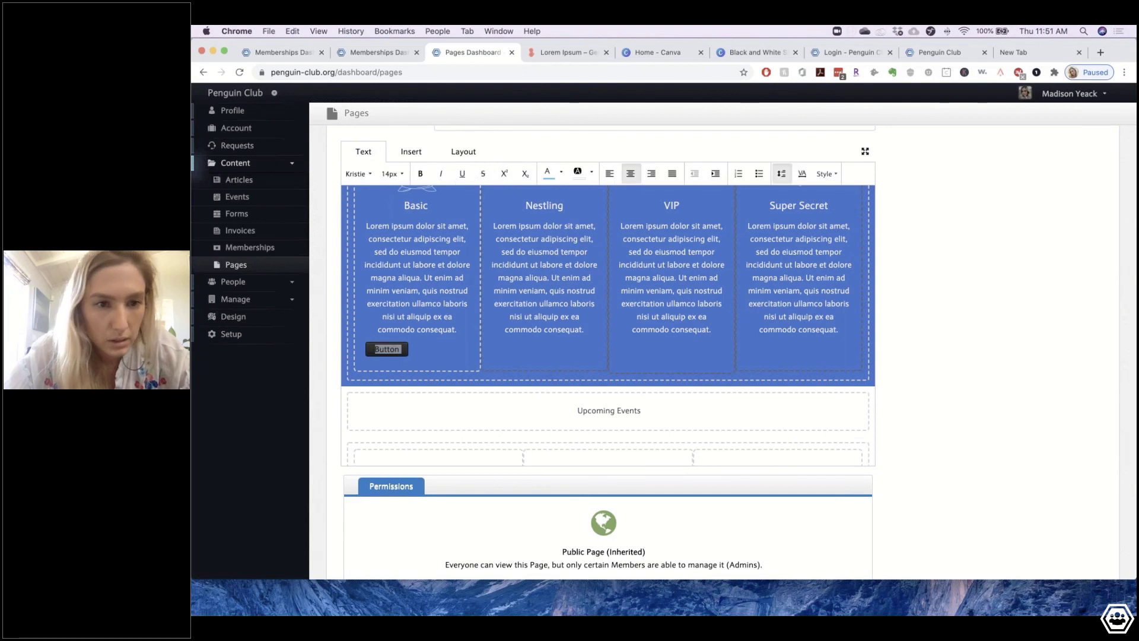
pyautogui.click(562, 174)
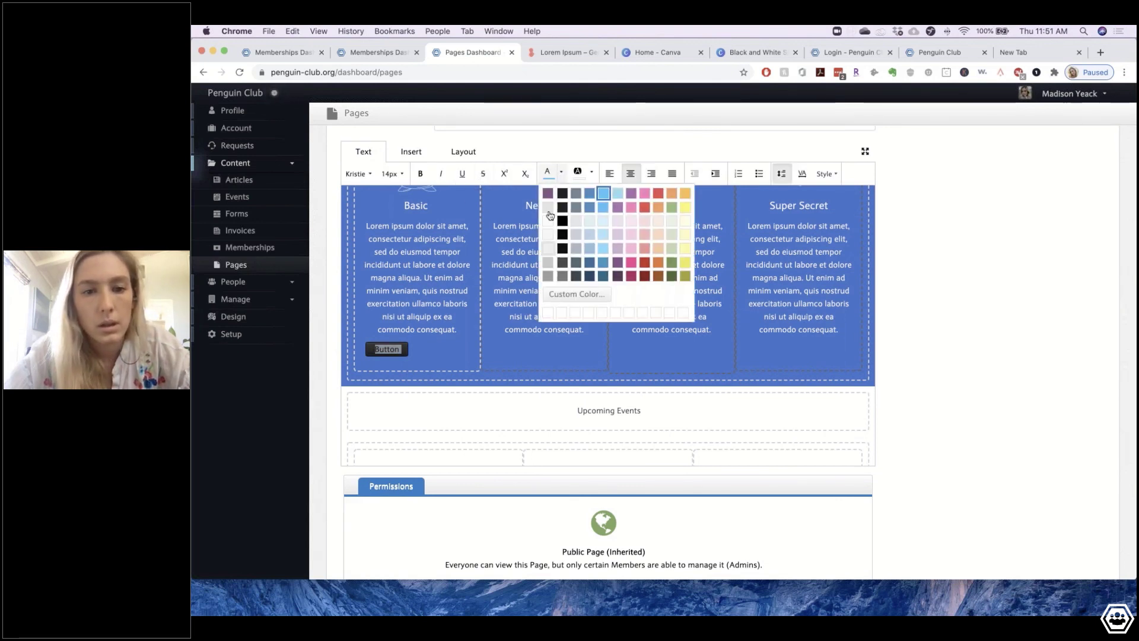
pyautogui.click(548, 221)
pyautogui.click(433, 352)
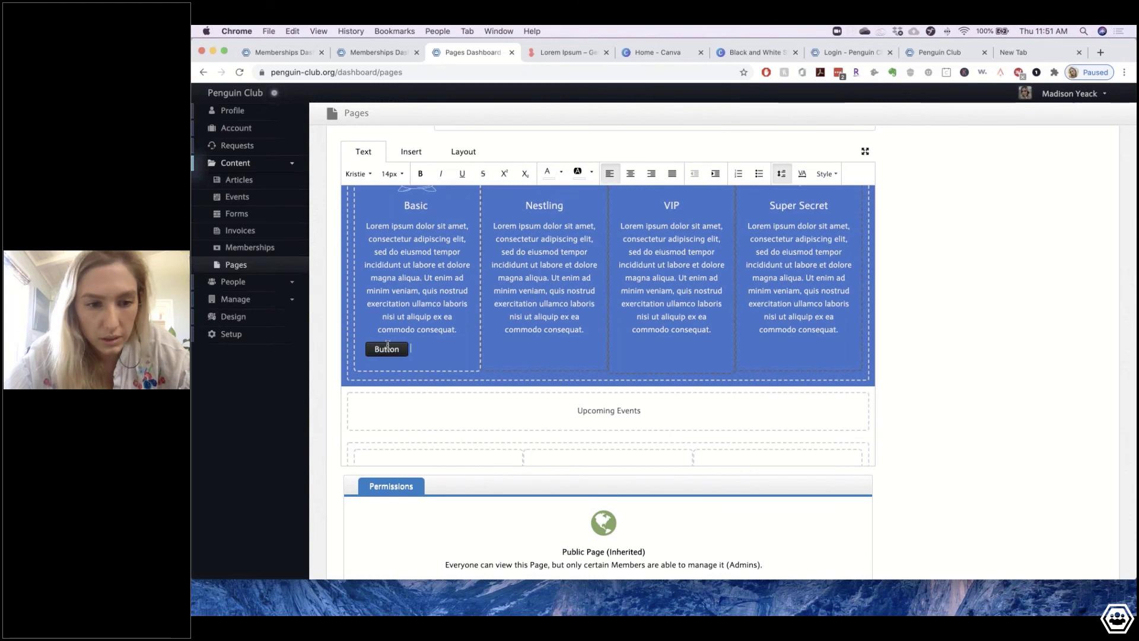
# - Centre the button in the Basic column and change its label to "Register"
pyautogui.click(397, 348)
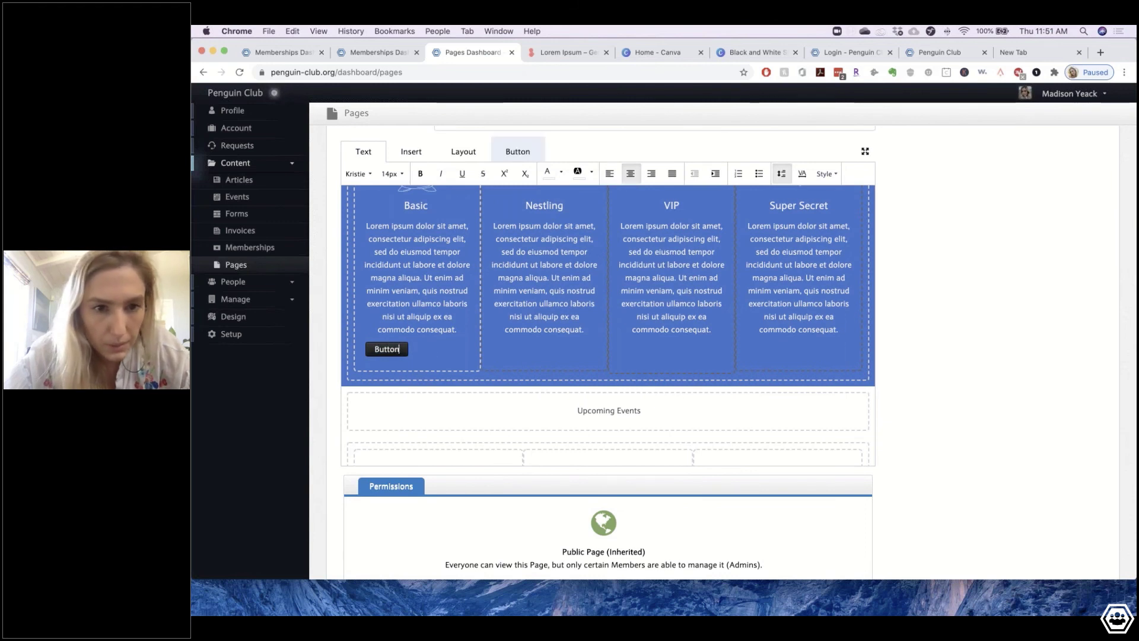
pyautogui.click(631, 174)
pyautogui.doubleClick(423, 350)
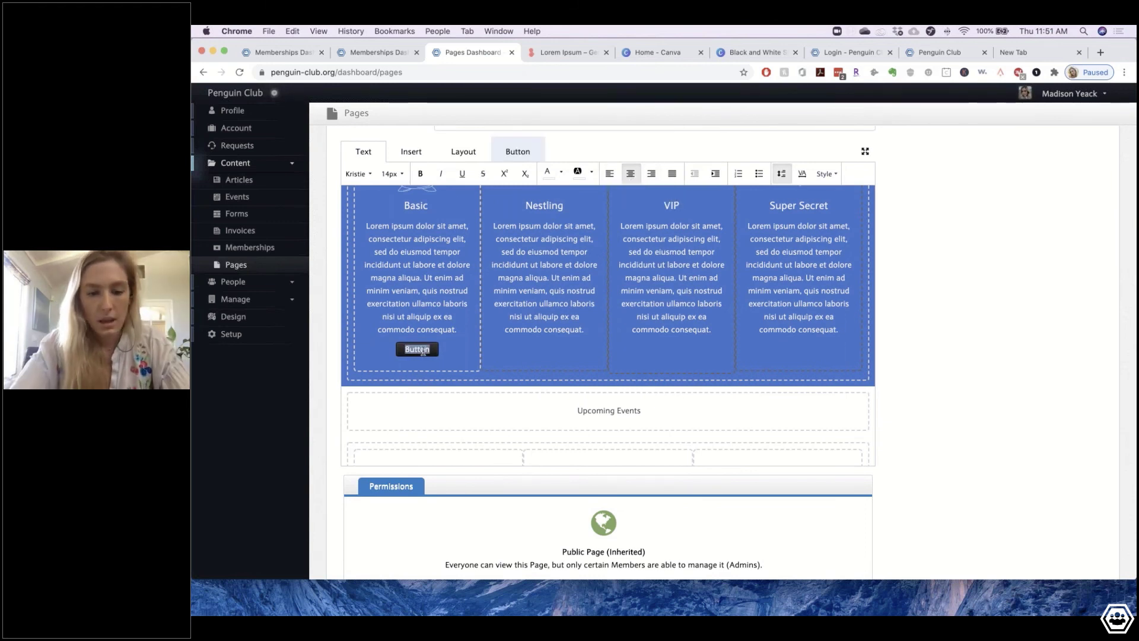
pyautogui.write('Lea')
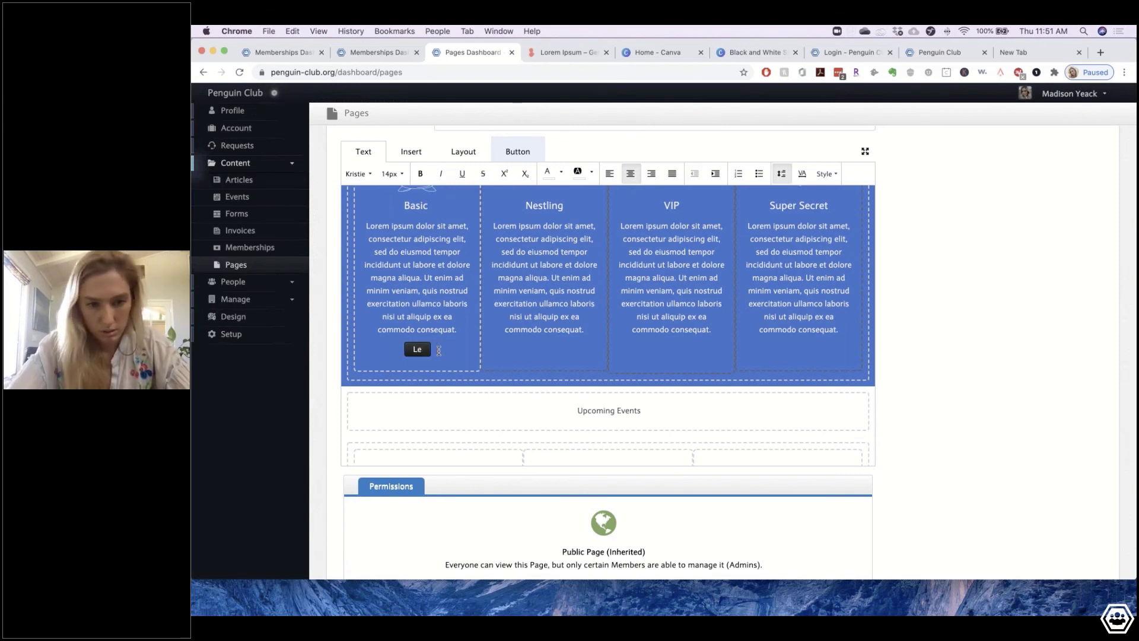
pyautogui.press('BackSpace')
pyautogui.press('BackSpace')
pyautogui.write('Regi')
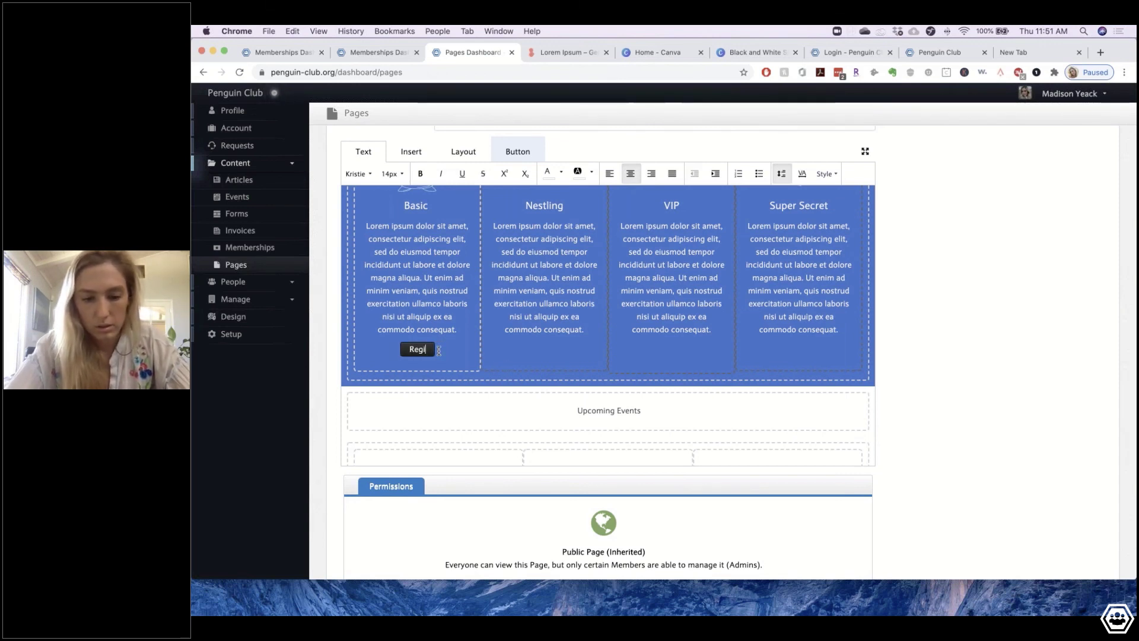
pyautogui.write('ster')
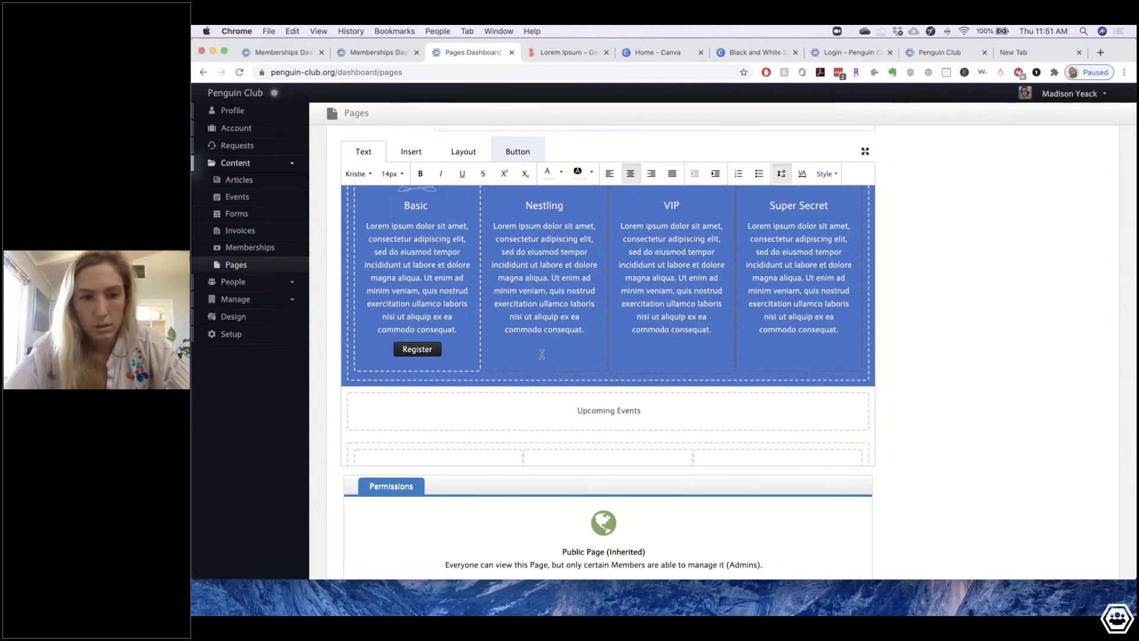
pyautogui.click(541, 347)
pyautogui.click(412, 152)
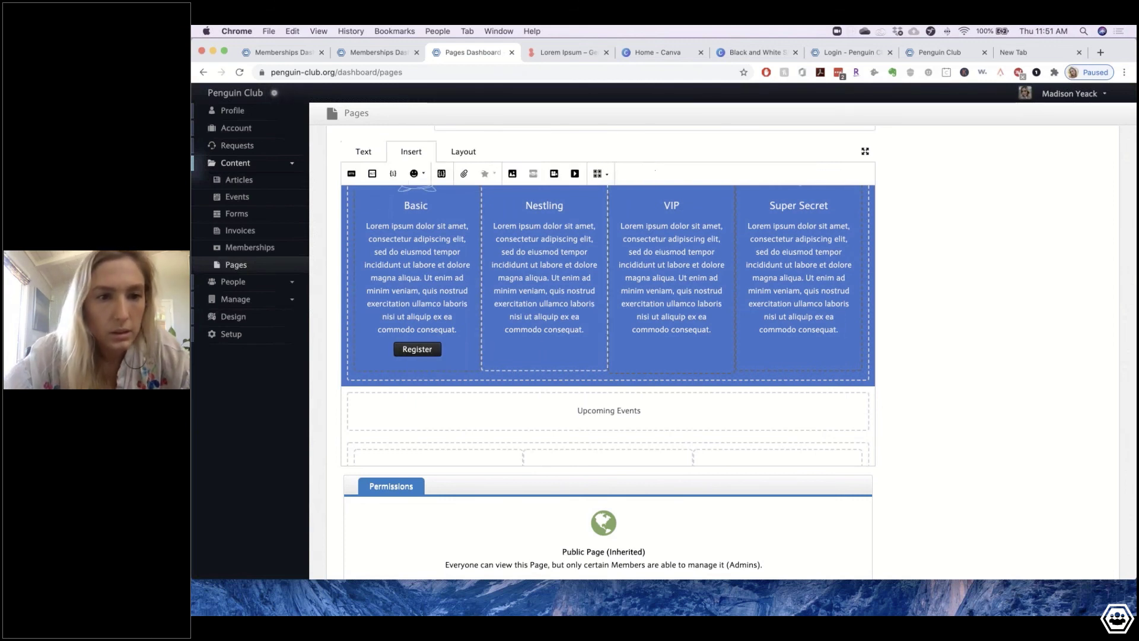
pyautogui.click(351, 174)
pyautogui.doubleClick(514, 349)
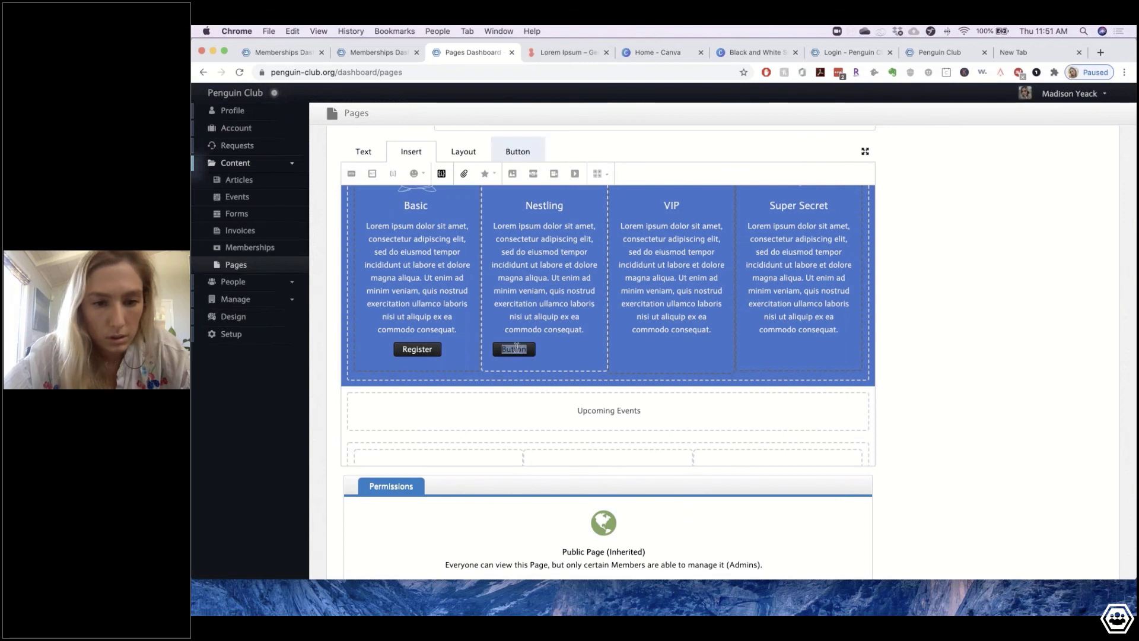
pyautogui.click(363, 153)
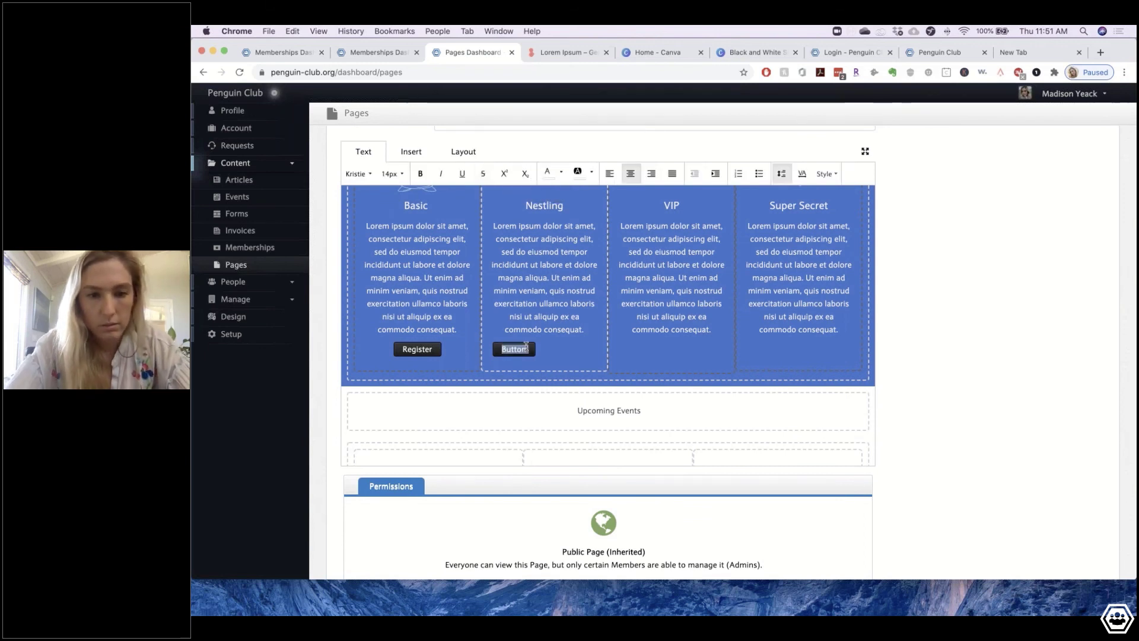
pyautogui.press('BackSpace')
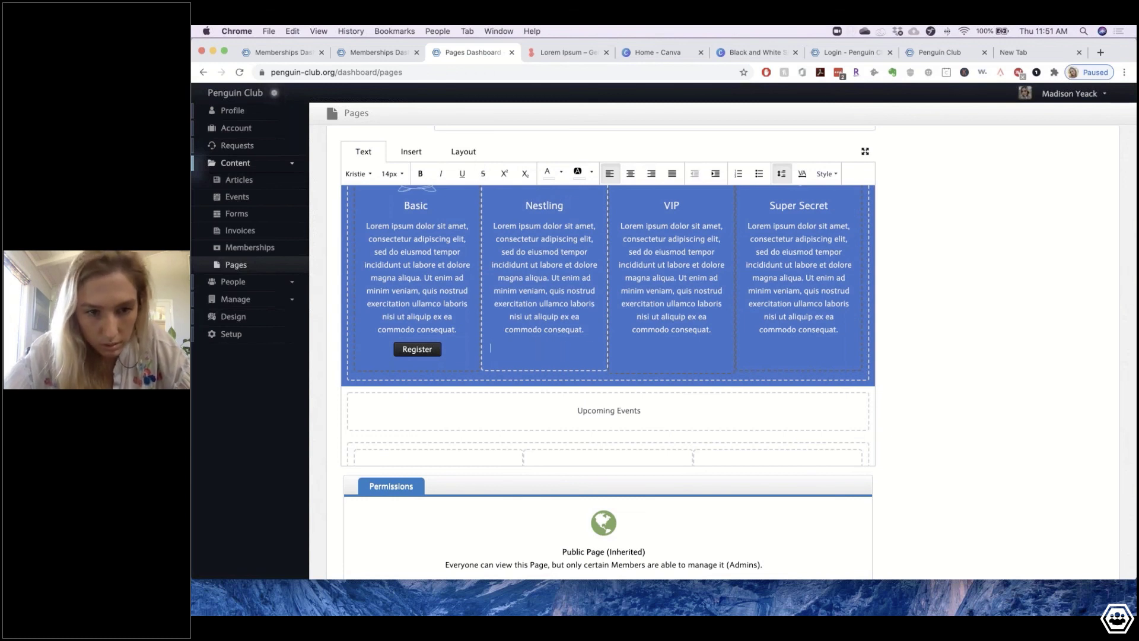
# - Insert a centred button with the white label "Register" below the Nestling description
pyautogui.click(411, 153)
pyautogui.click(352, 174)
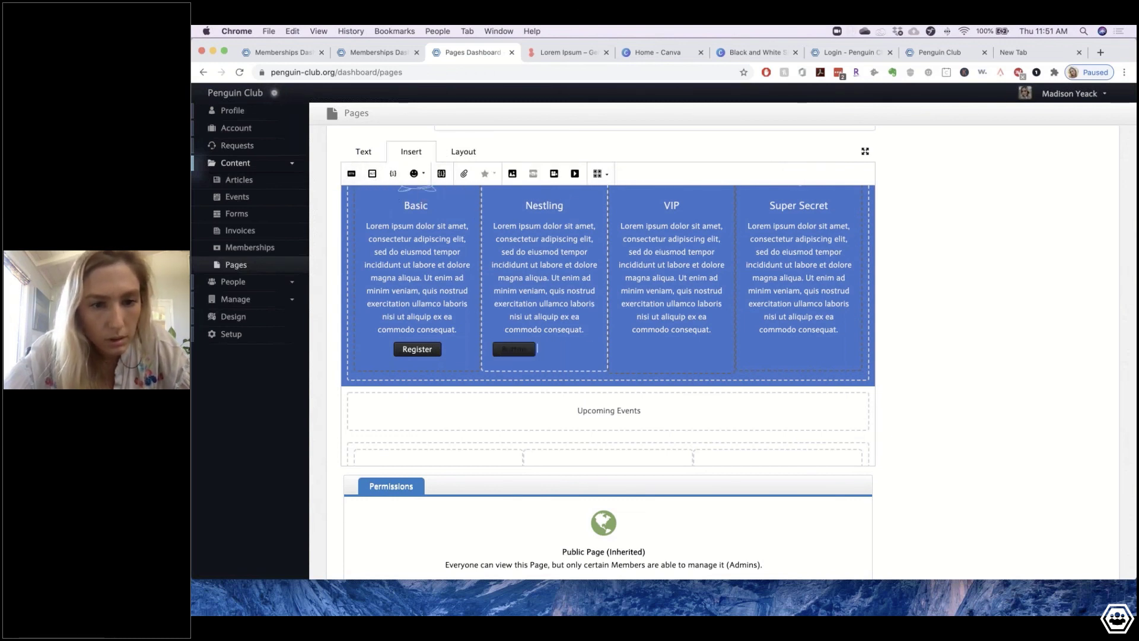
pyautogui.doubleClick(513, 351)
pyautogui.click(359, 150)
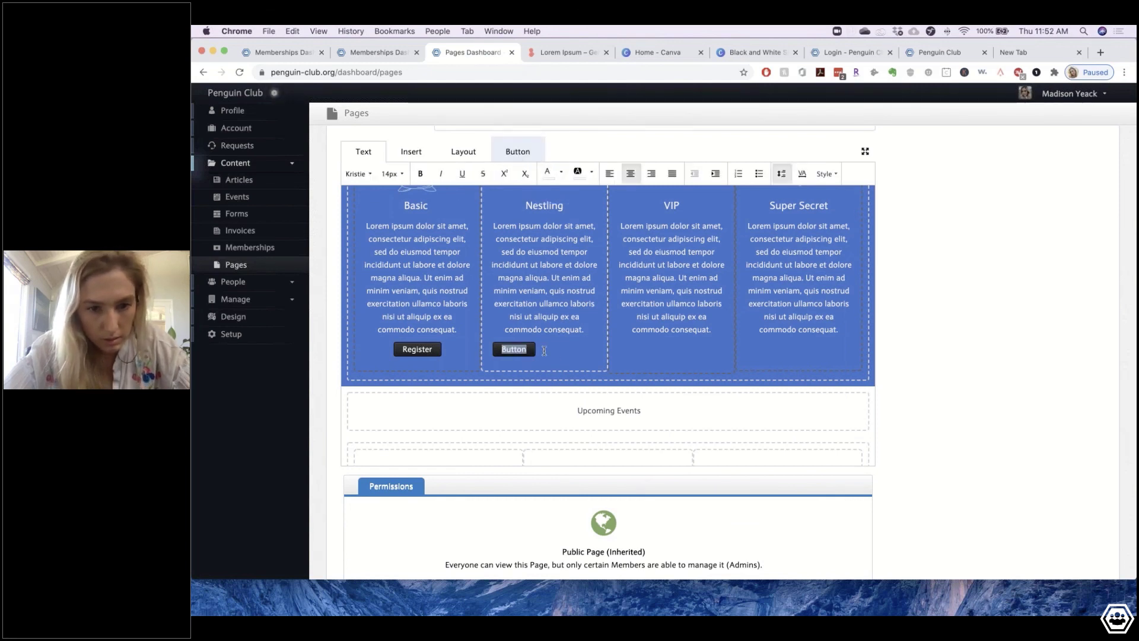
pyautogui.press('BackSpace')
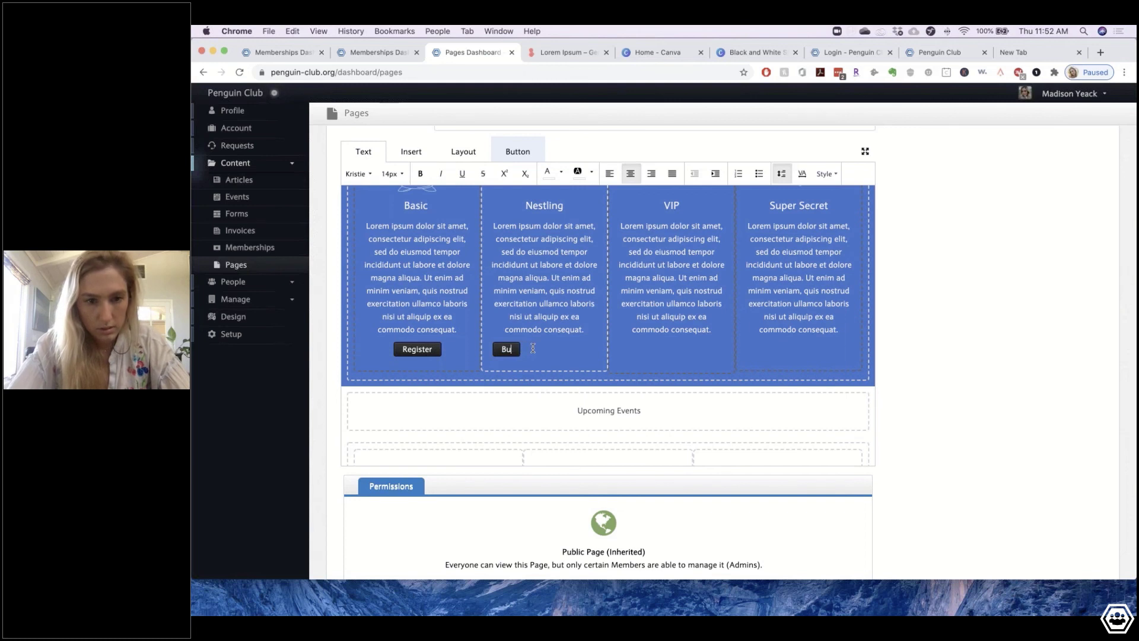
pyautogui.write('Register')
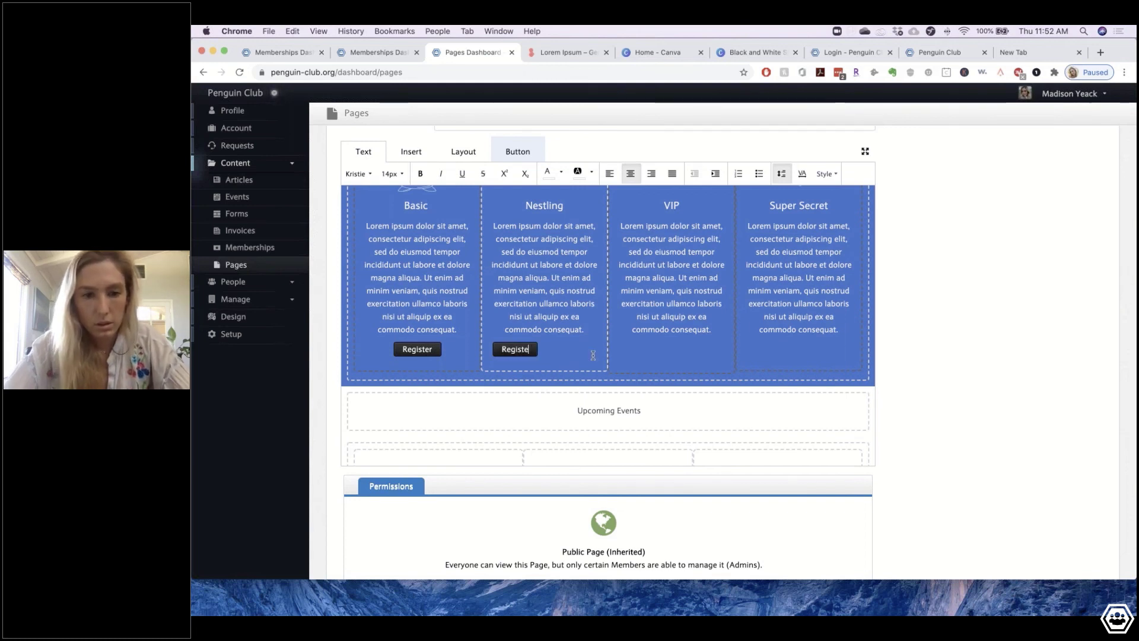
pyautogui.click(629, 175)
# - Insert a button below the VIP description and set its label text colour to white
pyautogui.click(667, 349)
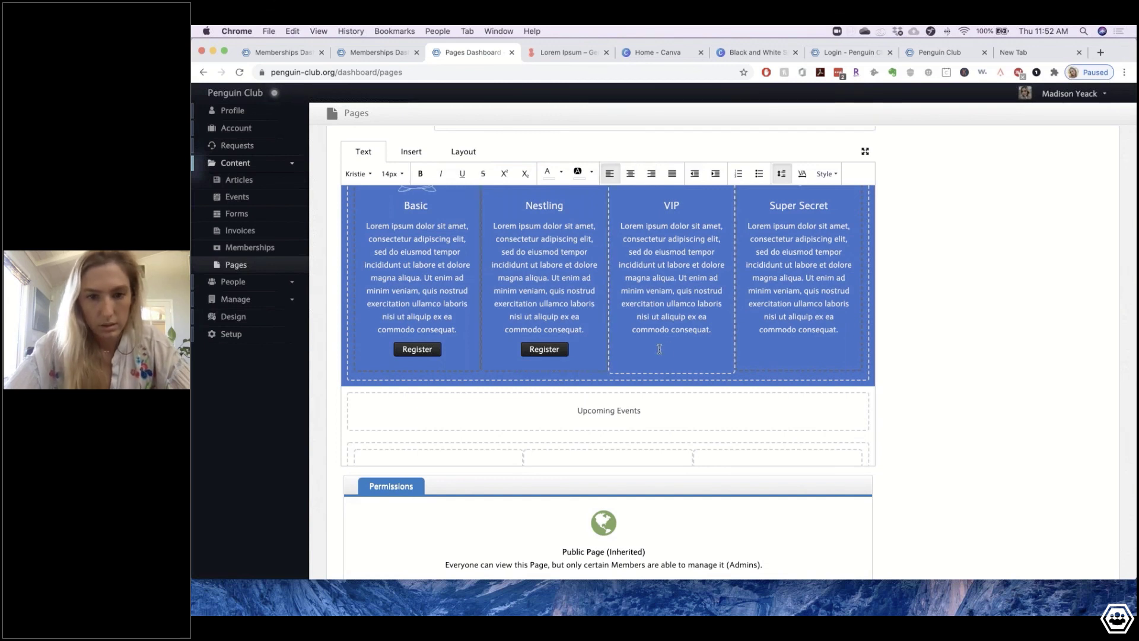
pyautogui.click(411, 152)
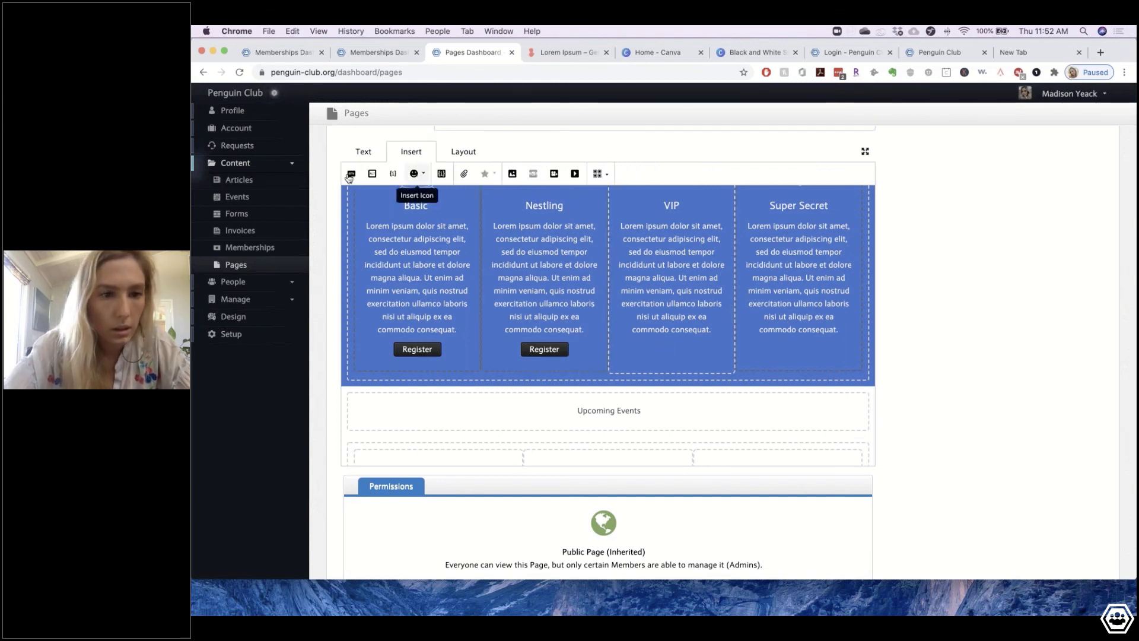
pyautogui.click(352, 173)
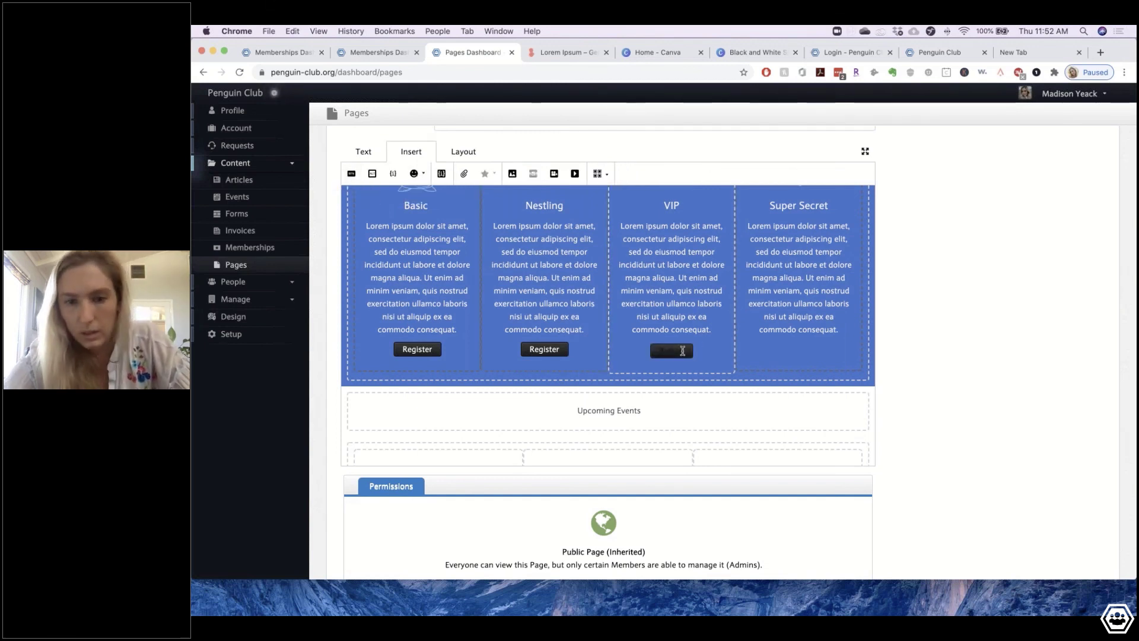
pyautogui.doubleClick(671, 352)
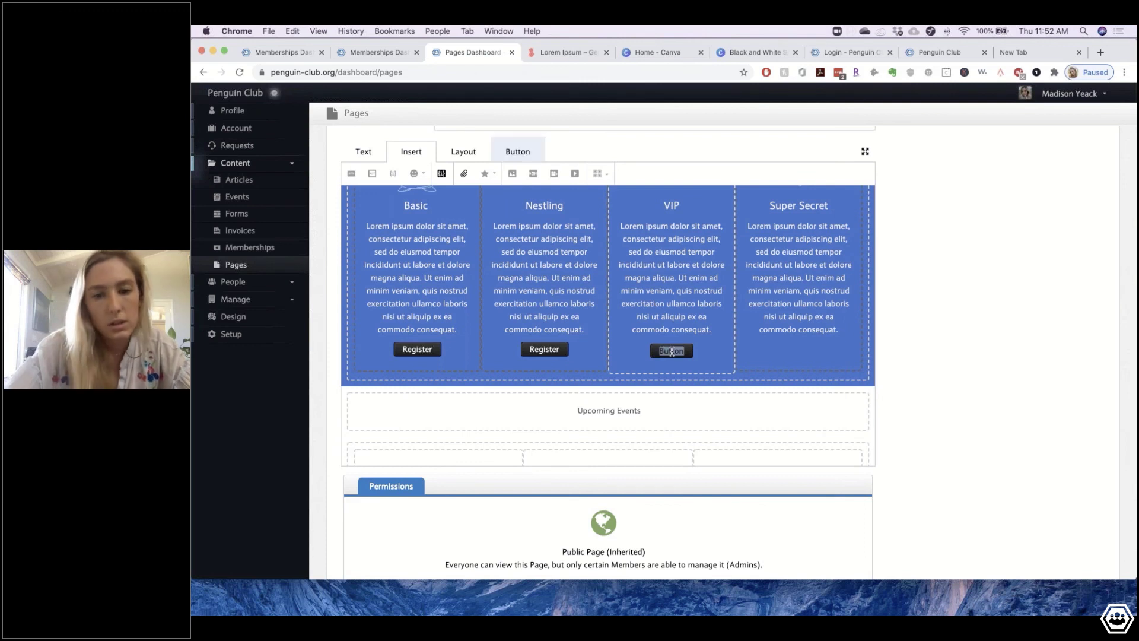
pyautogui.click(518, 152)
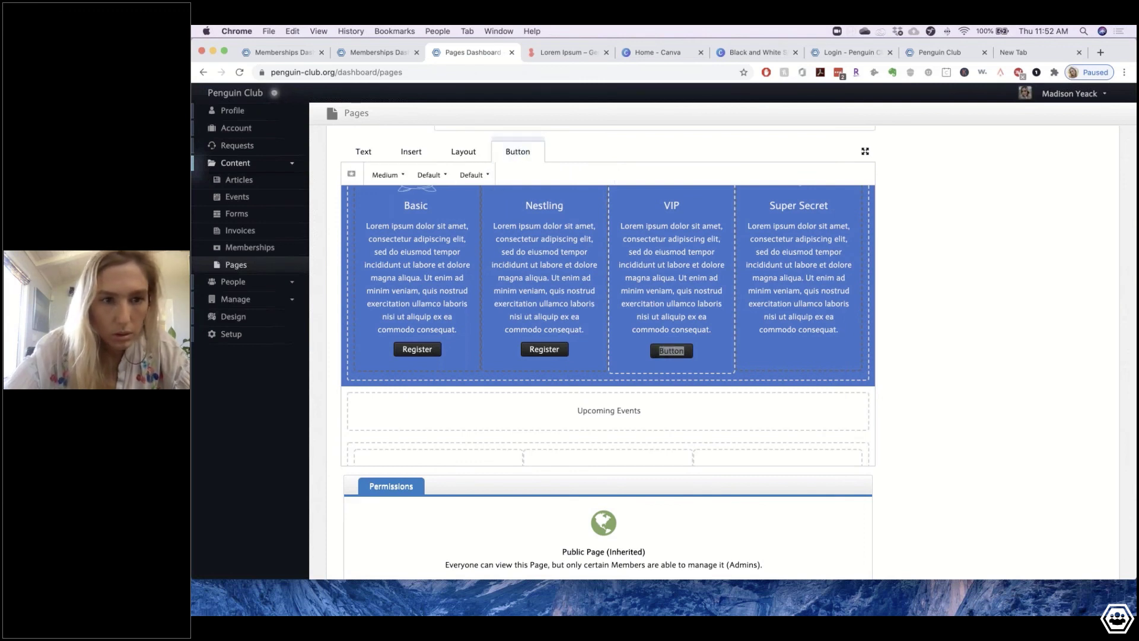
pyautogui.click(534, 153)
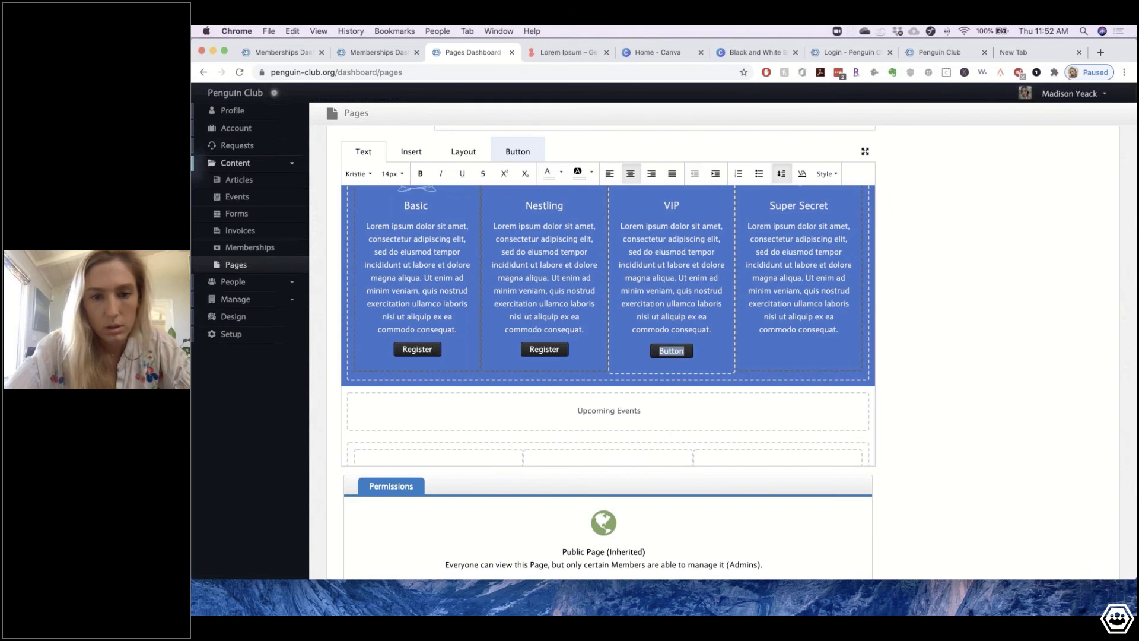
# - Change the label of the button in the VIP column to "Register"
pyautogui.click(686, 352)
pyautogui.press('BackSpace')
pyautogui.press('BackSpace')
pyautogui.press('BackSpace')
pyautogui.press('BackSpace')
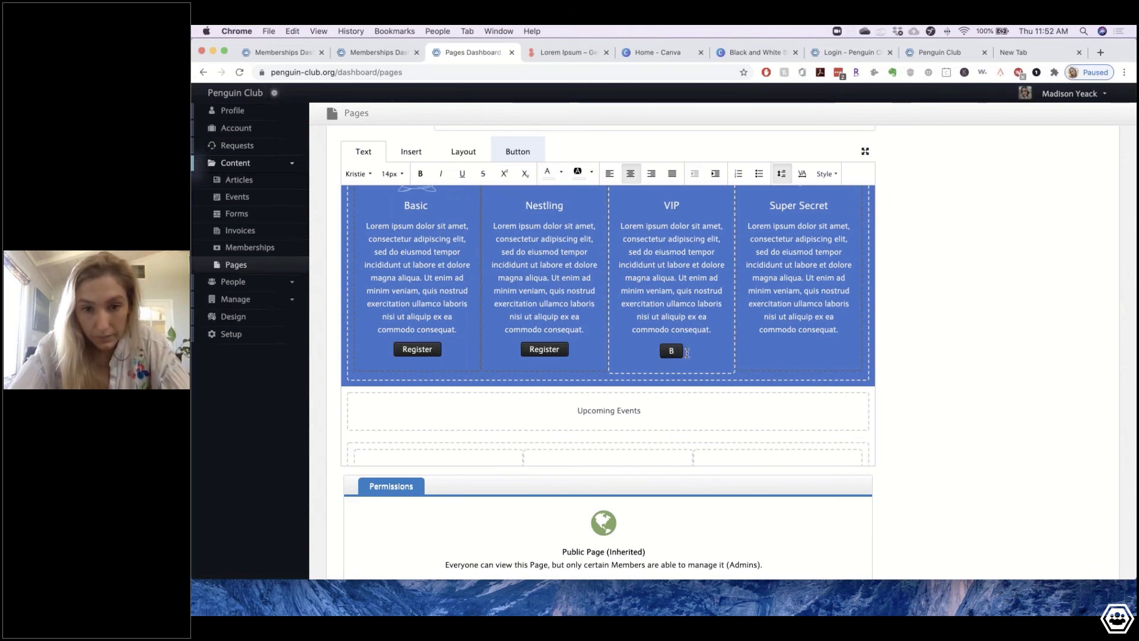
pyautogui.press('BackSpace')
pyautogui.write('Reg')
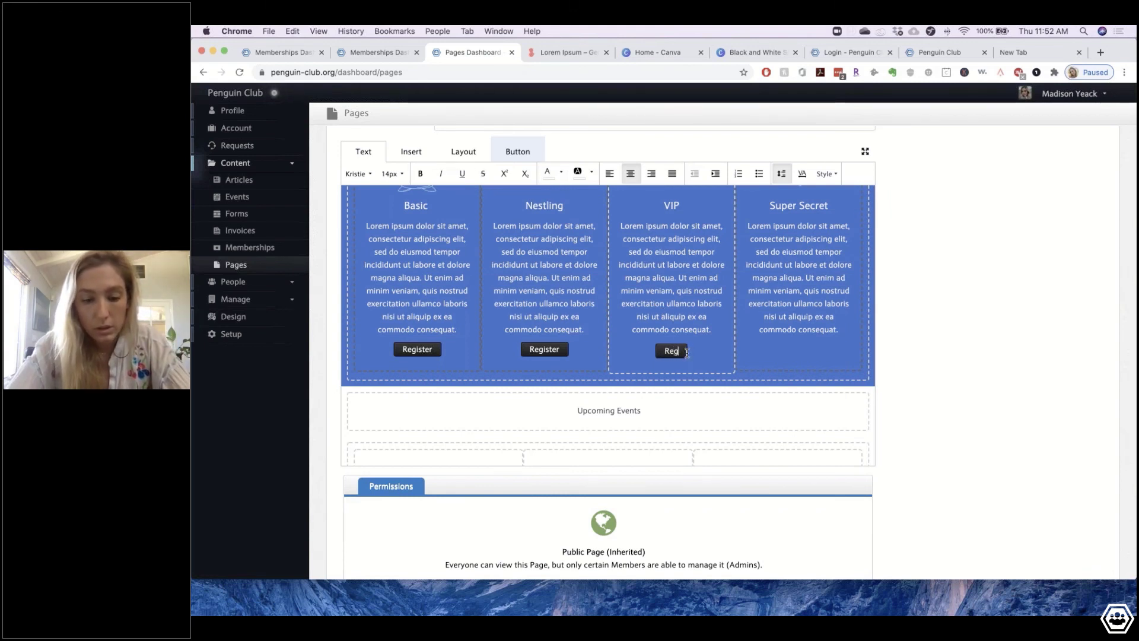
pyautogui.write('ister')
# - Add the line "BY INVITATION ONLY" below the Super Secret description
pyautogui.click(787, 350)
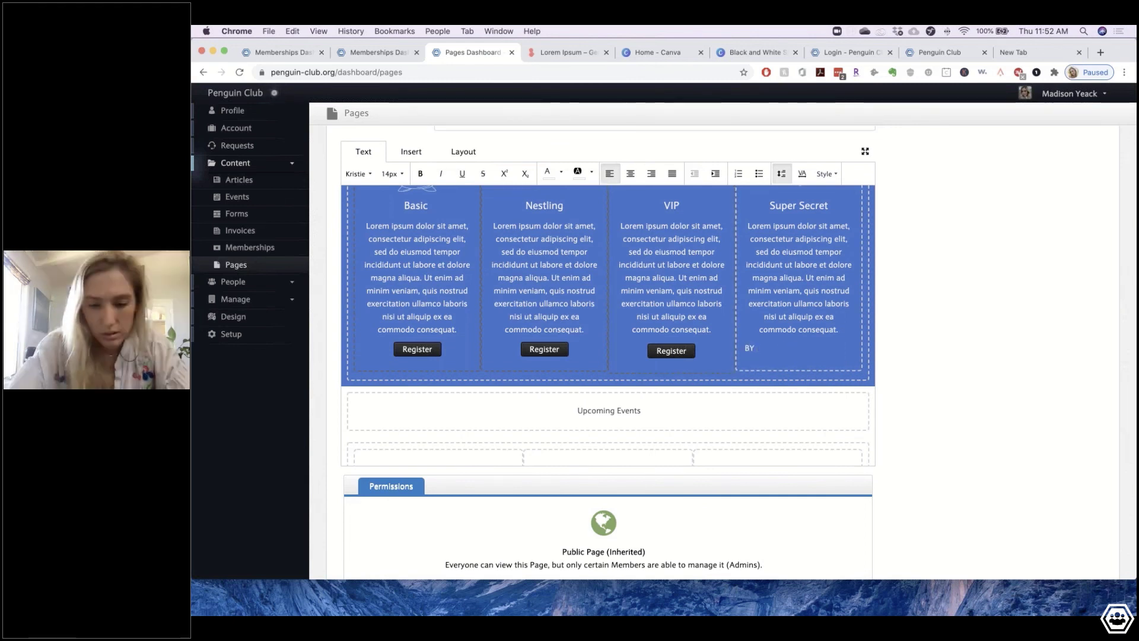
pyautogui.write('INVITATION')
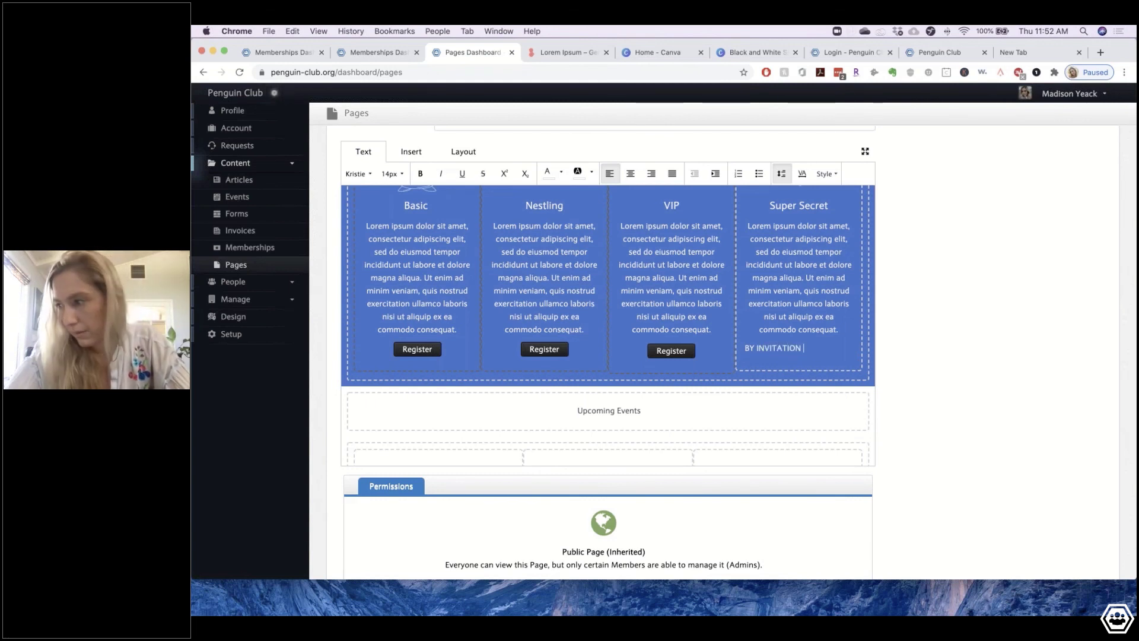
pyautogui.write(' ON')
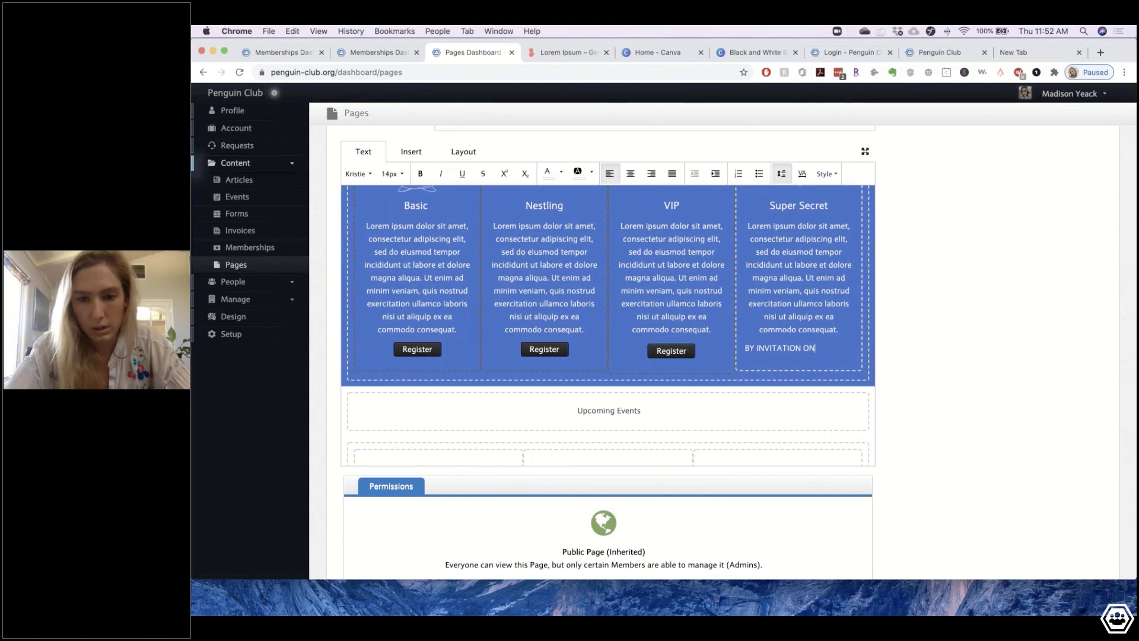
pyautogui.write('LY')
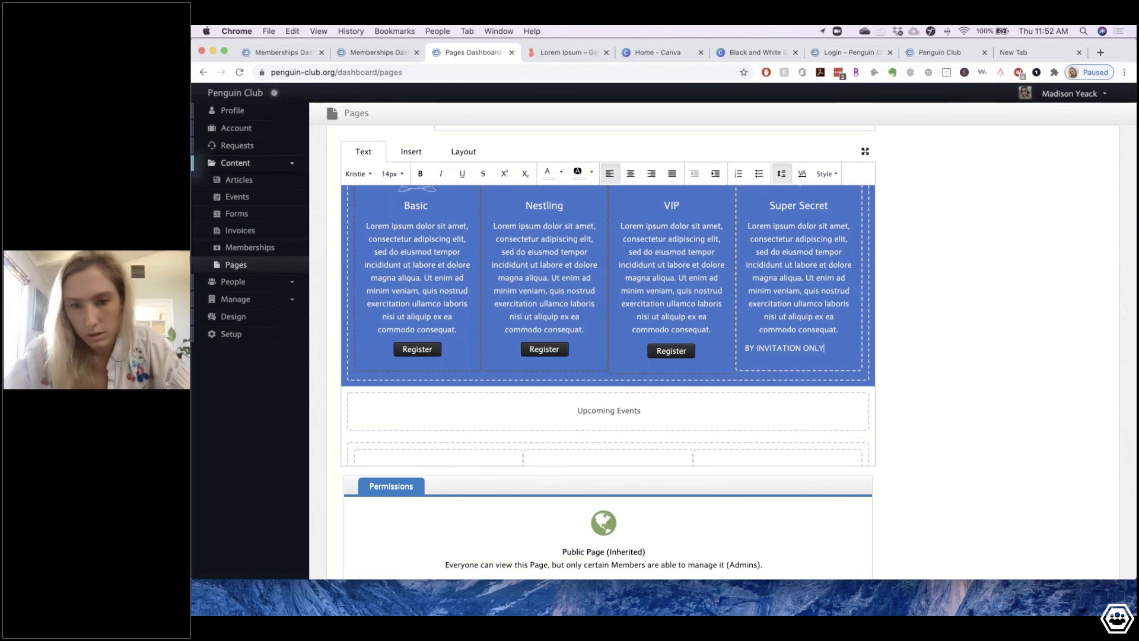
# - Format the invitation line in the Super Secret column as bold, black and centre-aligned
pyautogui.tripleClick(784, 349)
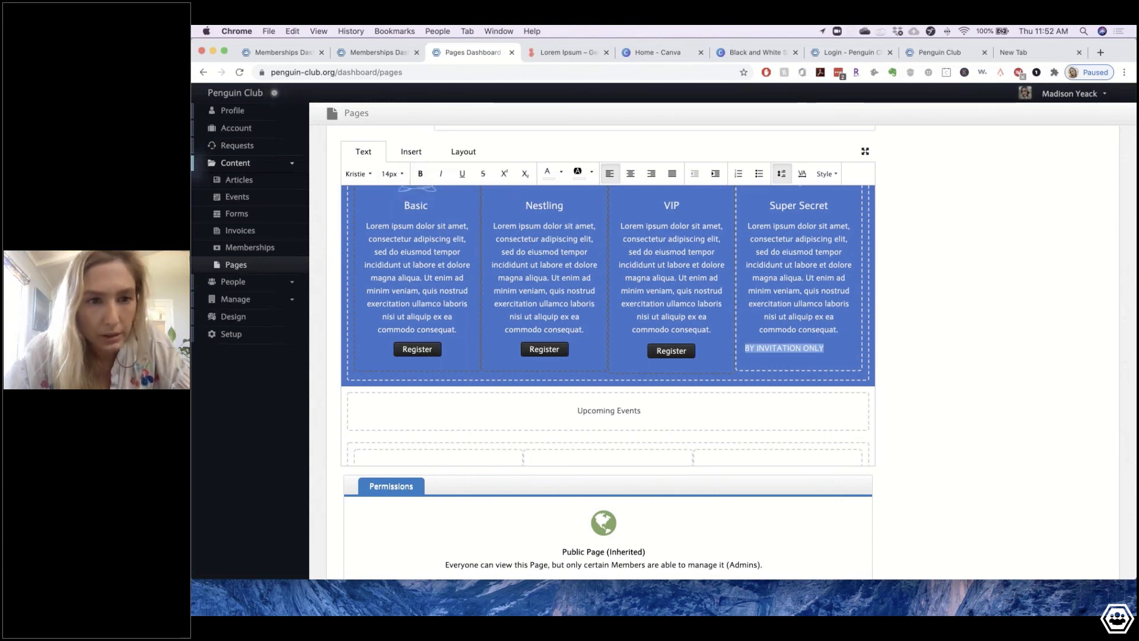
pyautogui.click(421, 172)
pyautogui.tripleClick(779, 349)
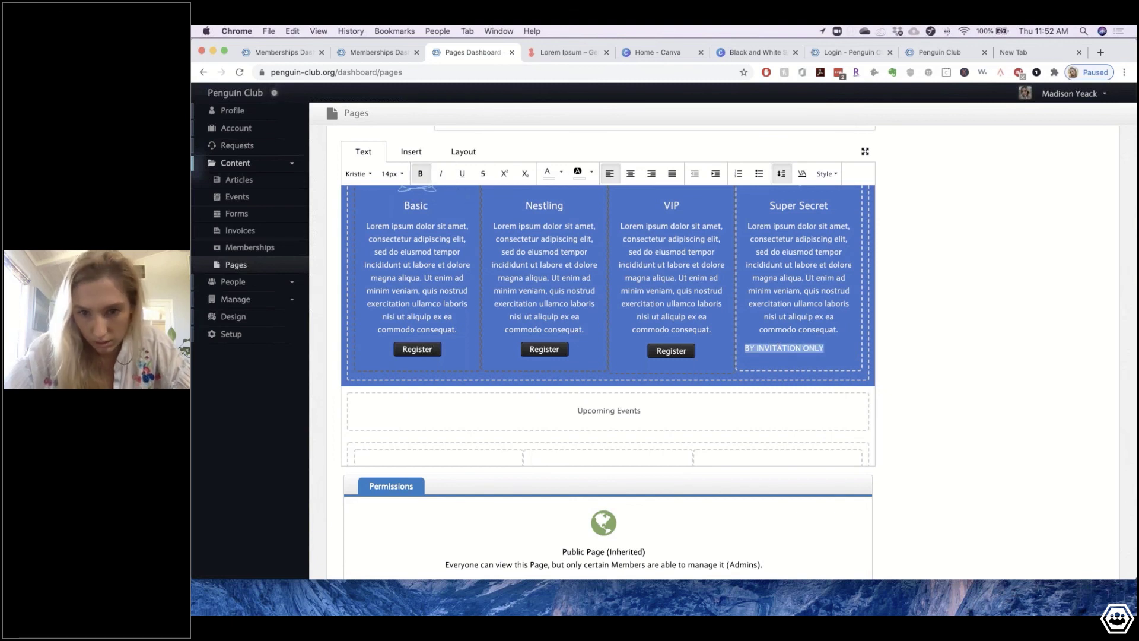
pyautogui.click(561, 172)
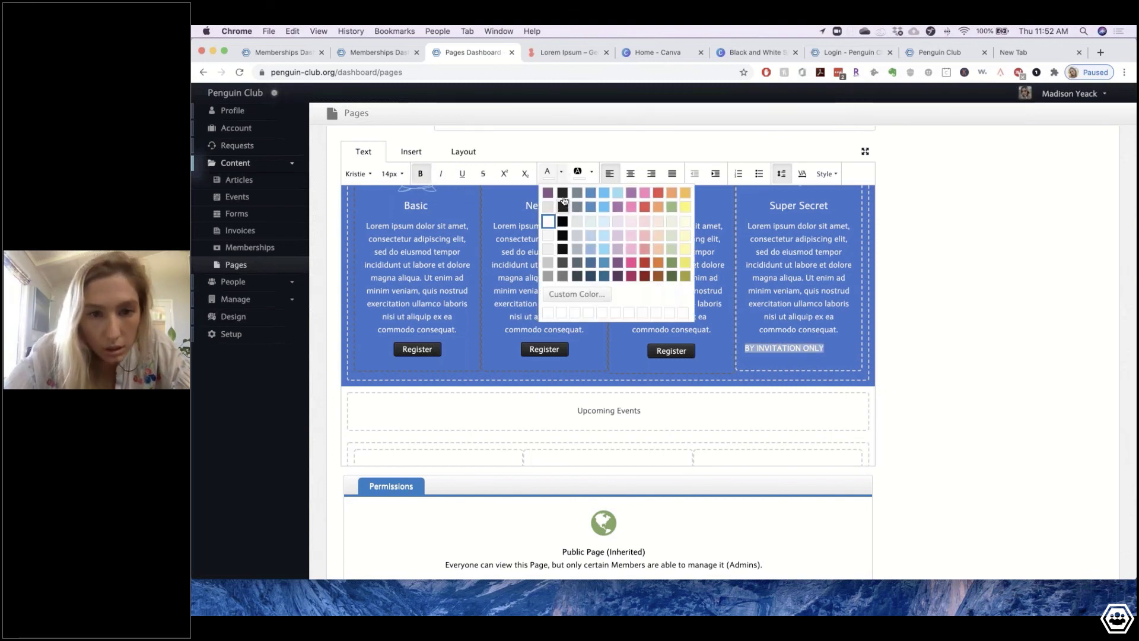
pyautogui.click(563, 203)
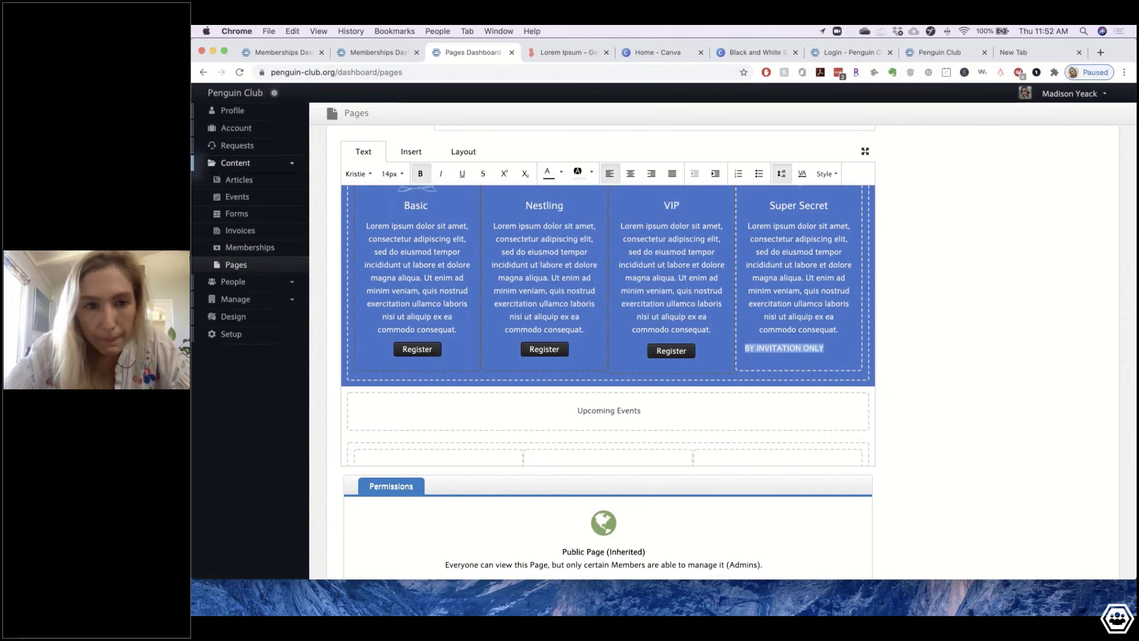
pyautogui.click(548, 173)
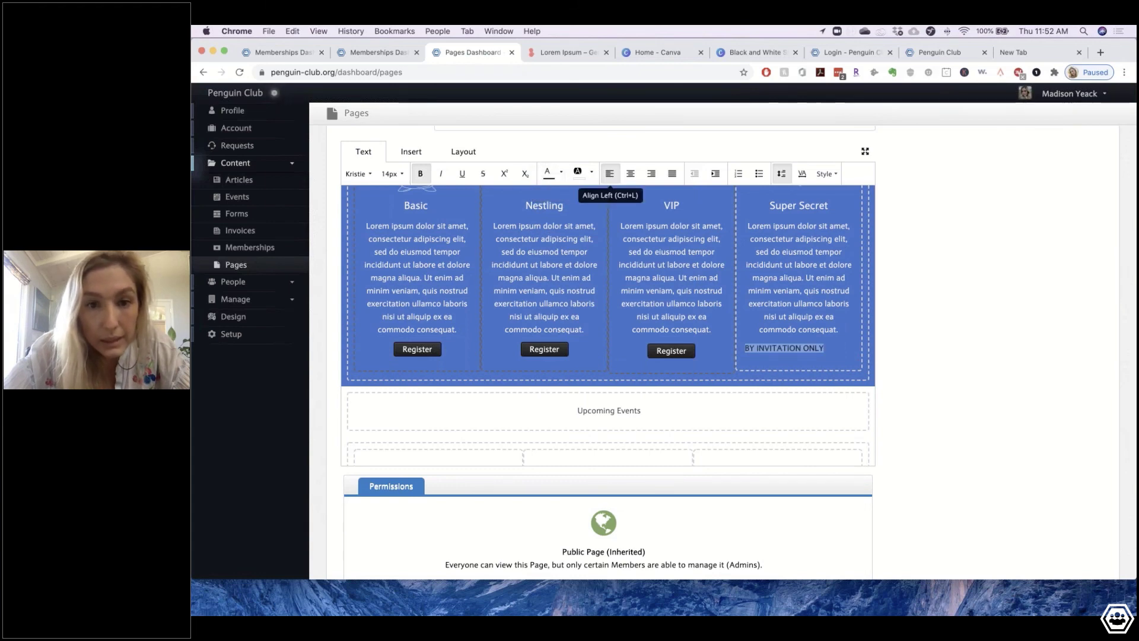
pyautogui.click(631, 173)
# - Colour the "Upcoming Events" heading blue and set its font size to 25px
pyautogui.scroll(1, 757, 273)
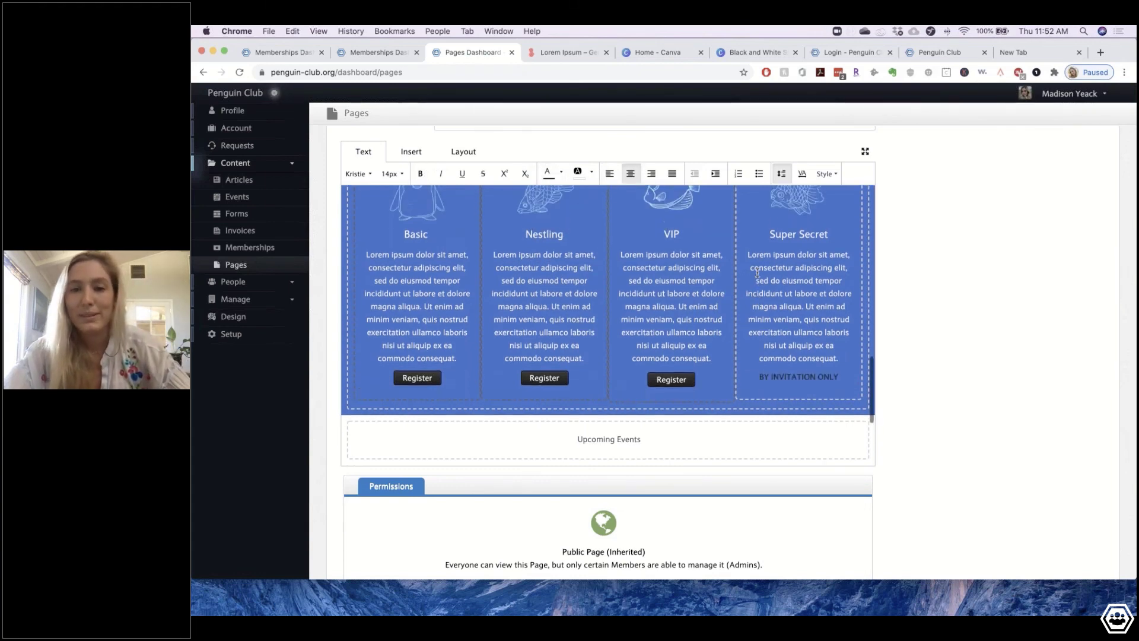
pyautogui.scroll(-4, 758, 273)
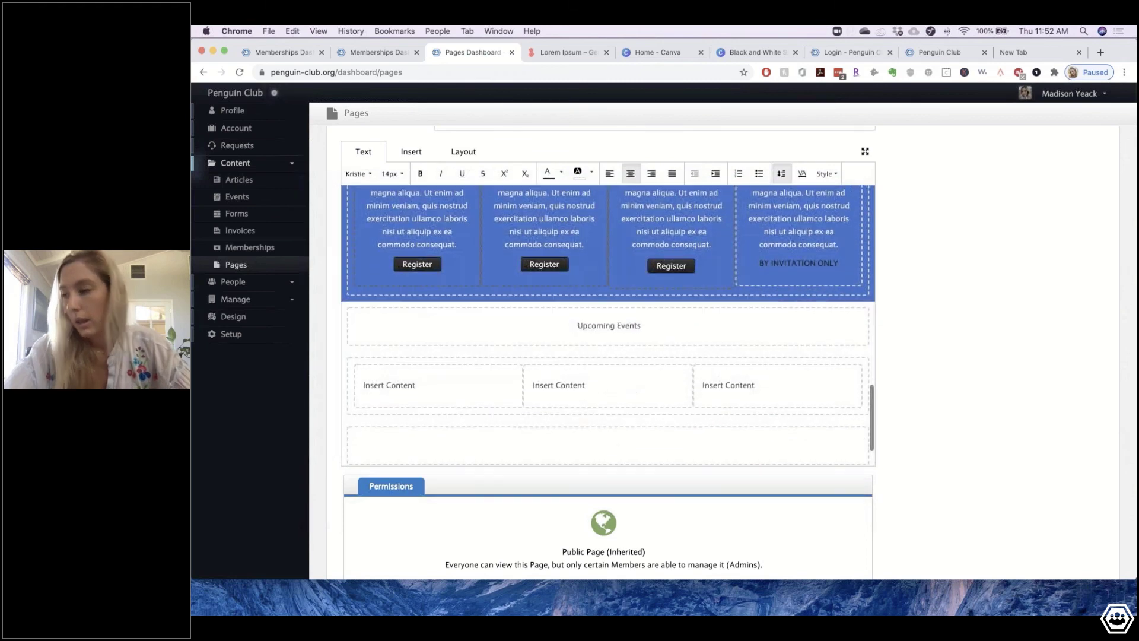
pyautogui.tripleClick(595, 325)
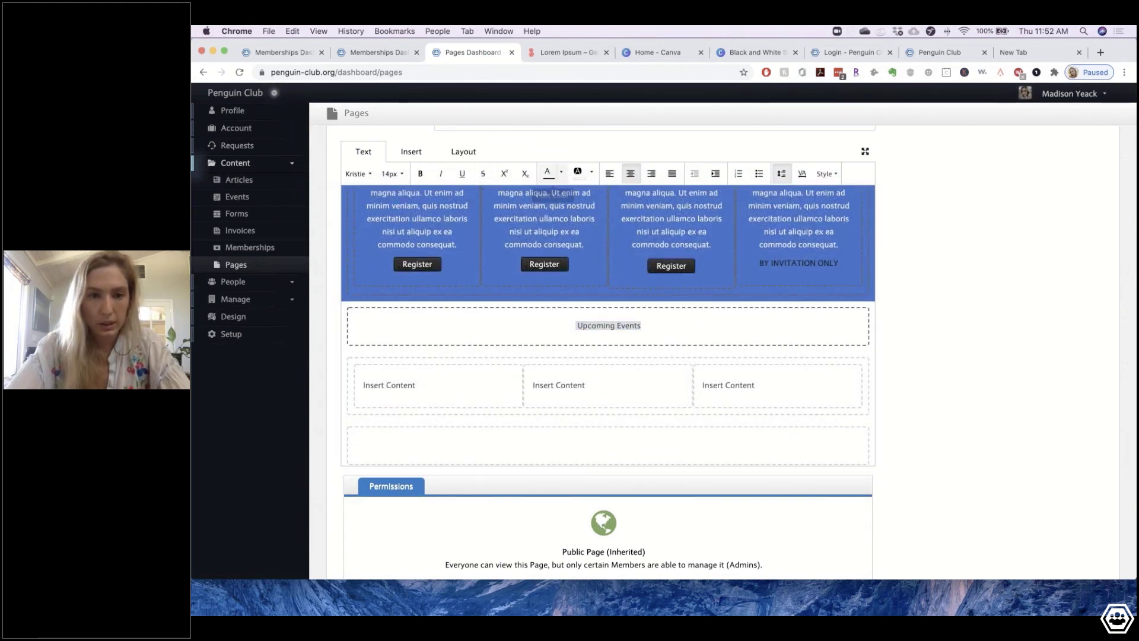
pyautogui.click(561, 173)
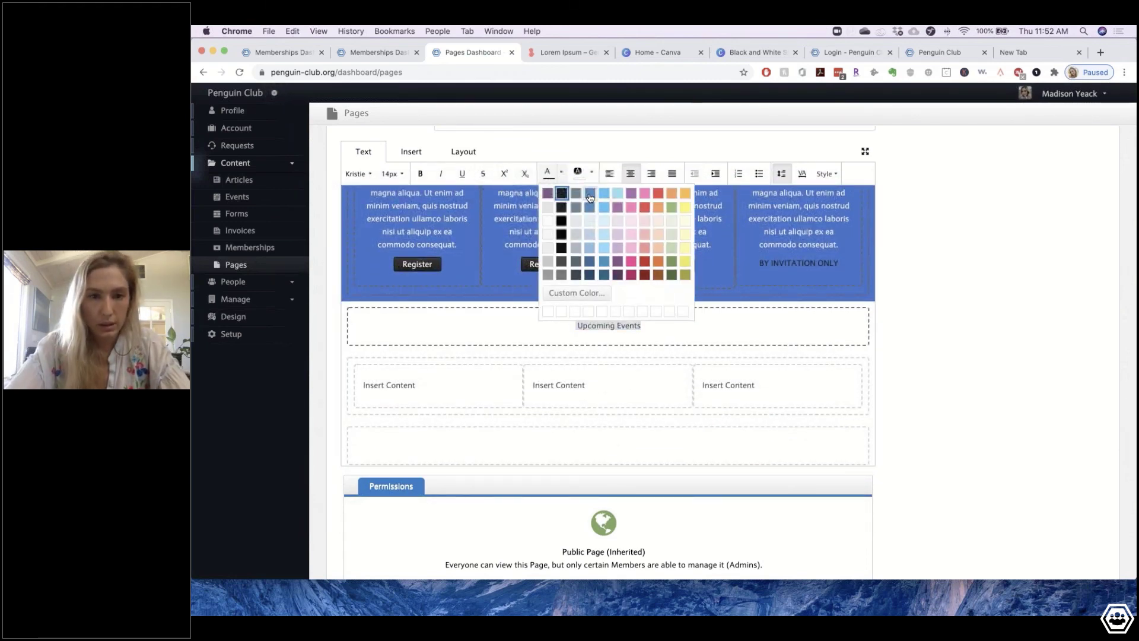
pyautogui.click(576, 262)
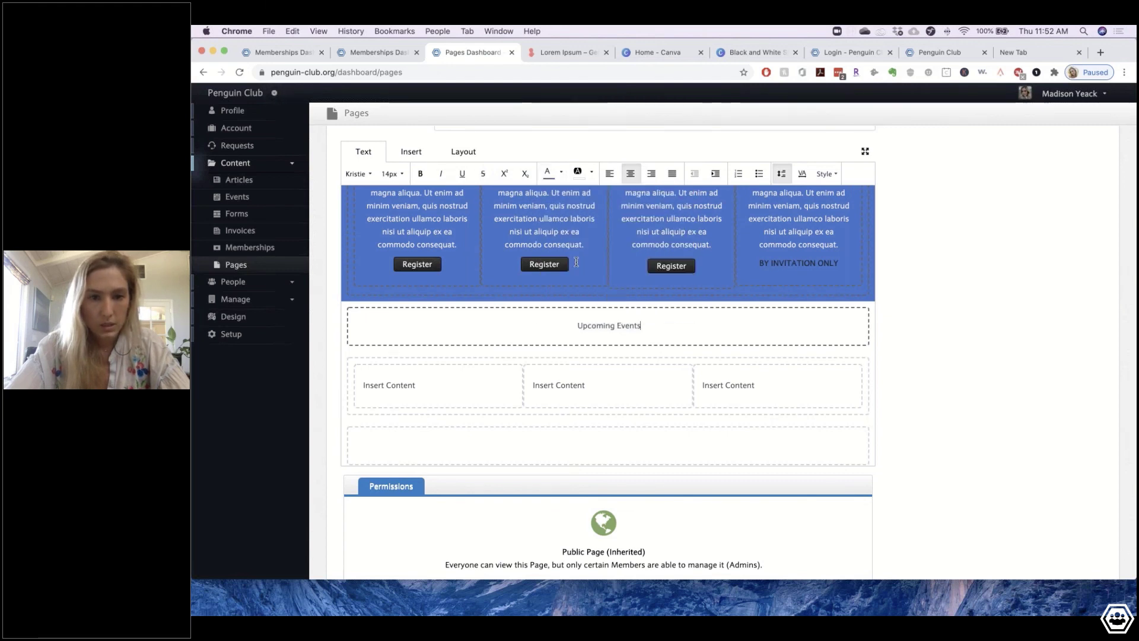
pyautogui.click(392, 173)
pyautogui.click(397, 251)
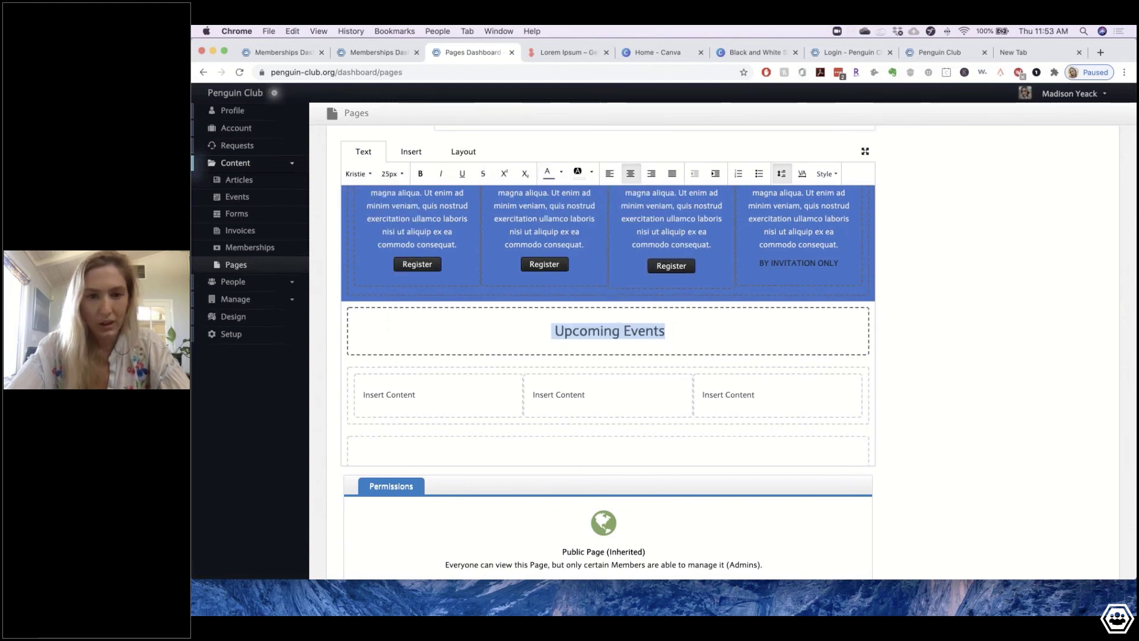
pyautogui.click(615, 333)
pyautogui.moveTo(664, 333); pyautogui.dragTo(542, 331)
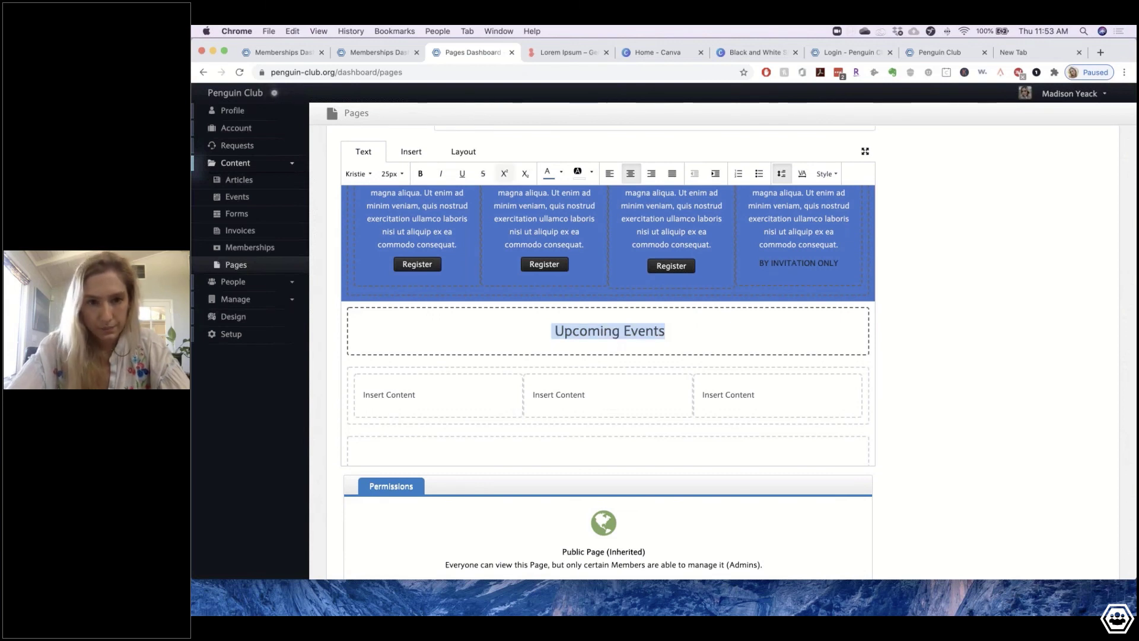
# - Add the line "MEMBER'S ONLY" beneath the "Upcoming Events" heading
pyautogui.click(666, 330)
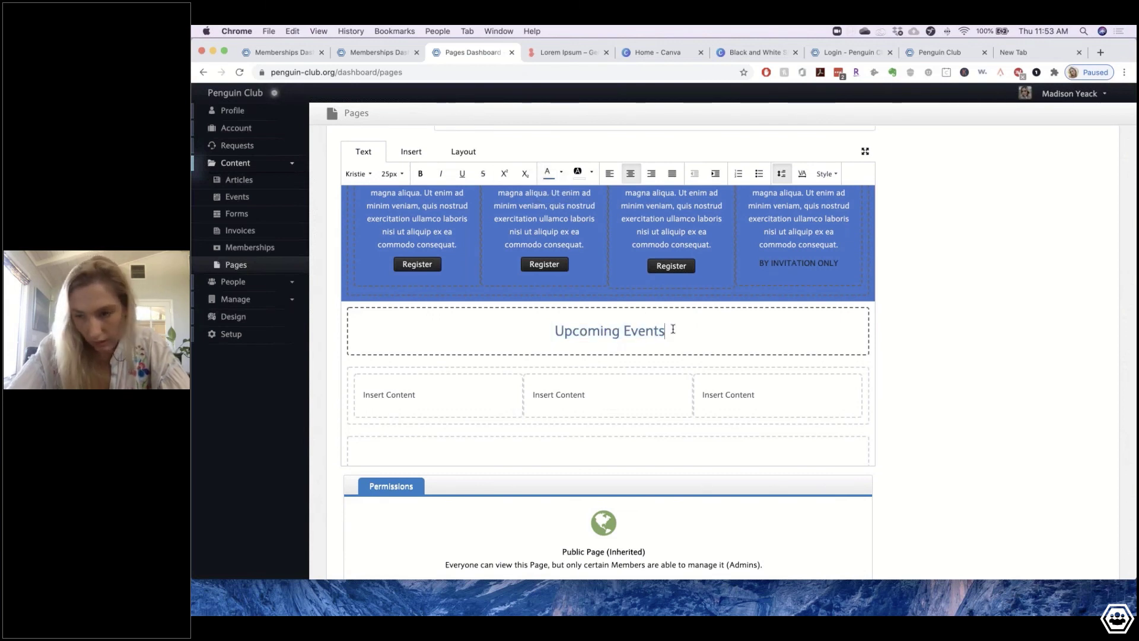
pyautogui.press('Return')
pyautogui.write('MEMB')
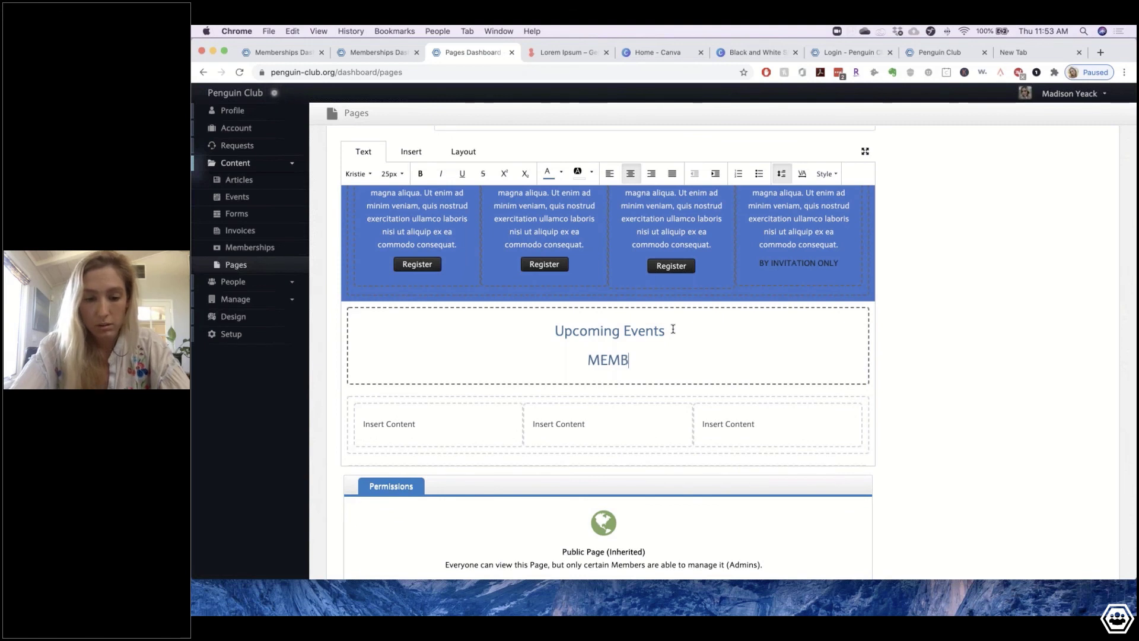
pyautogui.write('ERS O')
pyautogui.press('BackSpace')
pyautogui.press('BackSpace')
pyautogui.press('BackSpace')
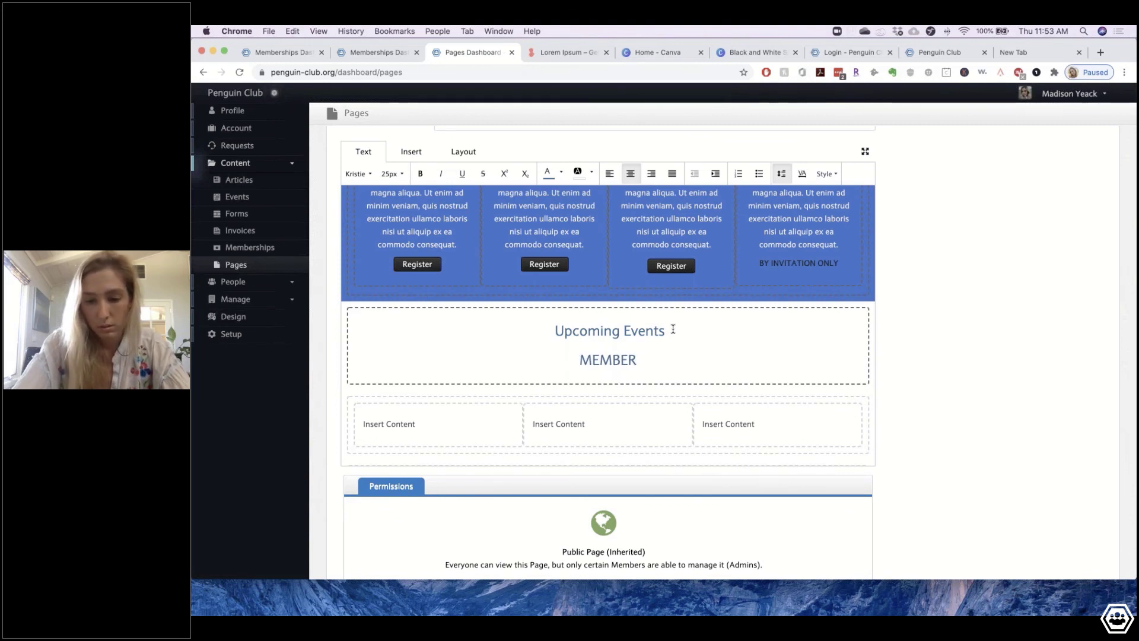
pyautogui.write("'S")
pyautogui.press('BackSpace')
pyautogui.press('BackSpace')
pyautogui.write('"')
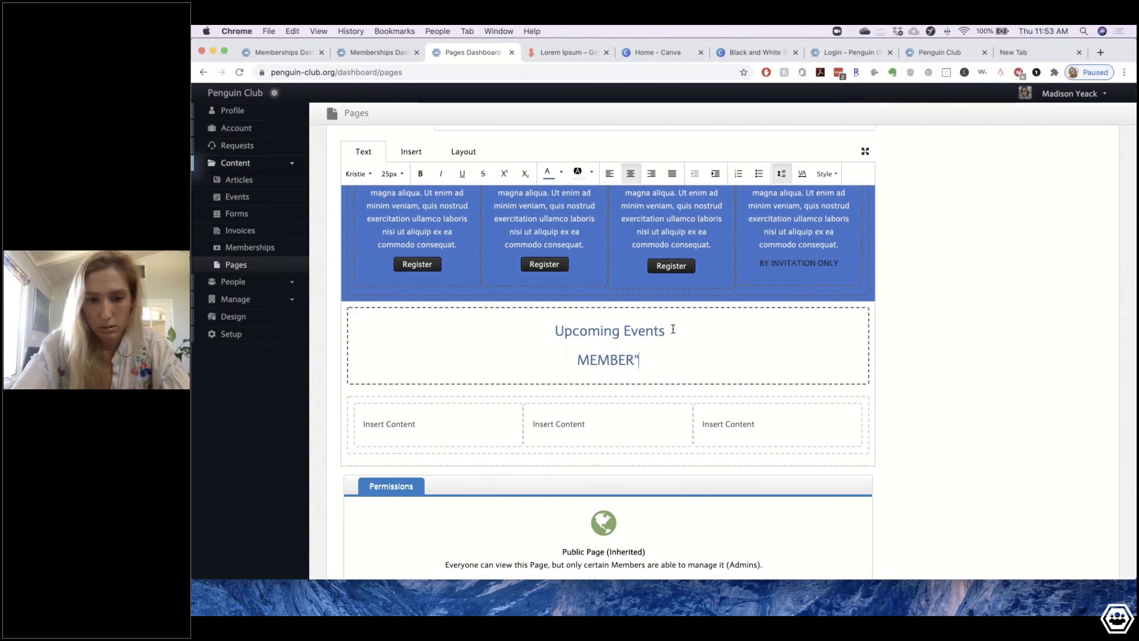
pyautogui.press('BackSpace')
pyautogui.write("'S")
pyautogui.press('BackSpace')
pyautogui.press('BackSpace')
pyautogui.write("'")
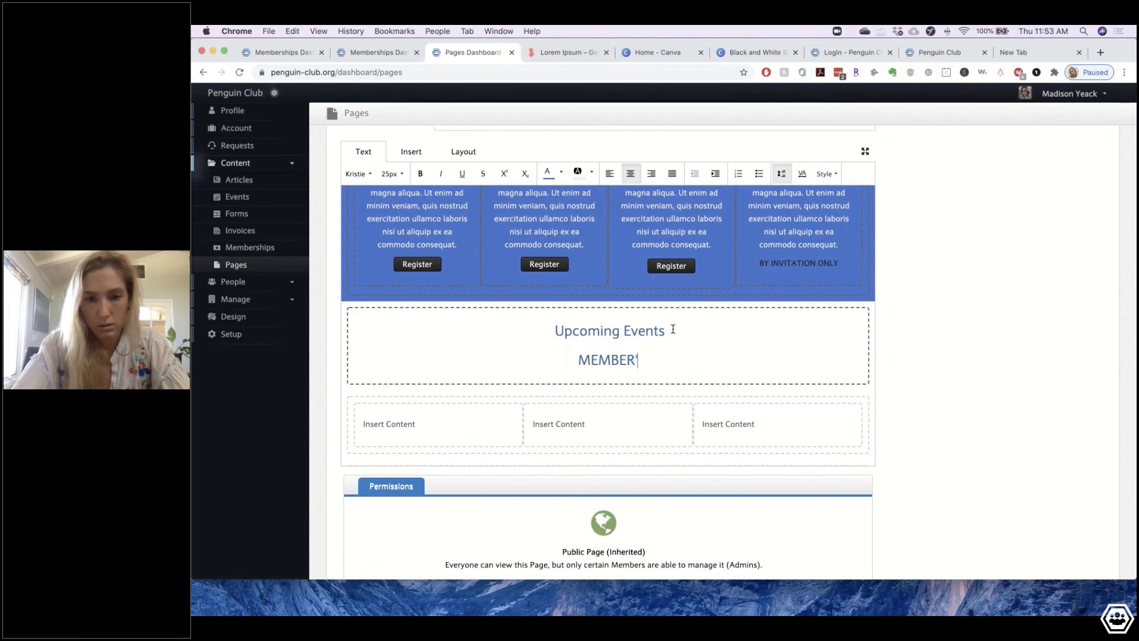
pyautogui.write('S ONLY')
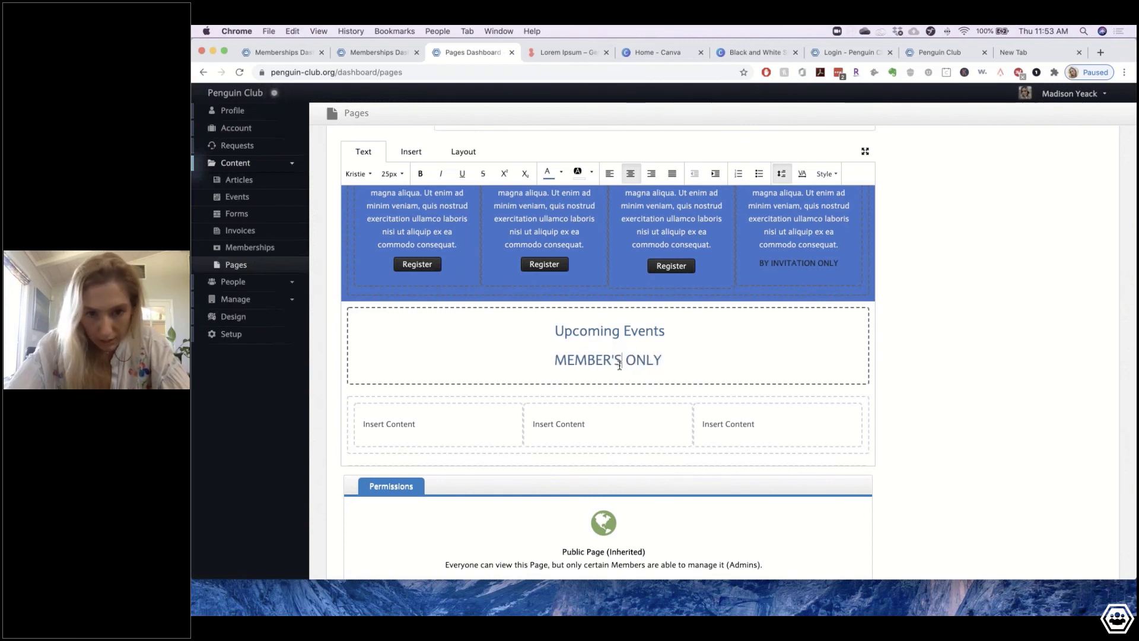
# - Set the "MEMBER'S ONLY" line to 18px and colour it black
pyautogui.tripleClick(620, 364)
pyautogui.click(392, 174)
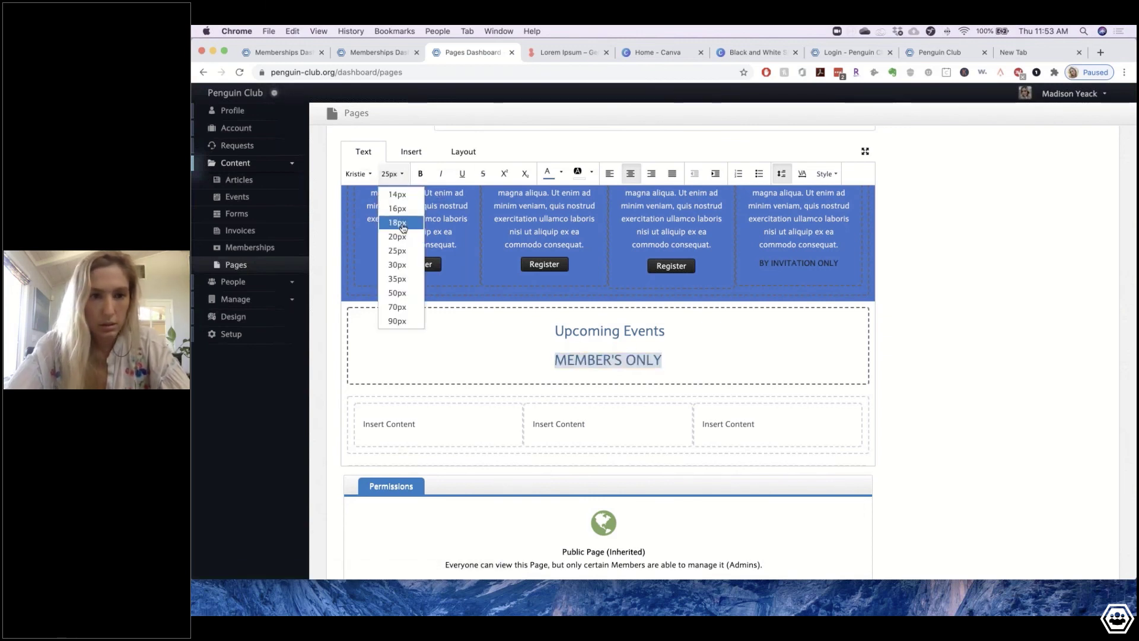
pyautogui.click(403, 222)
pyautogui.click(561, 172)
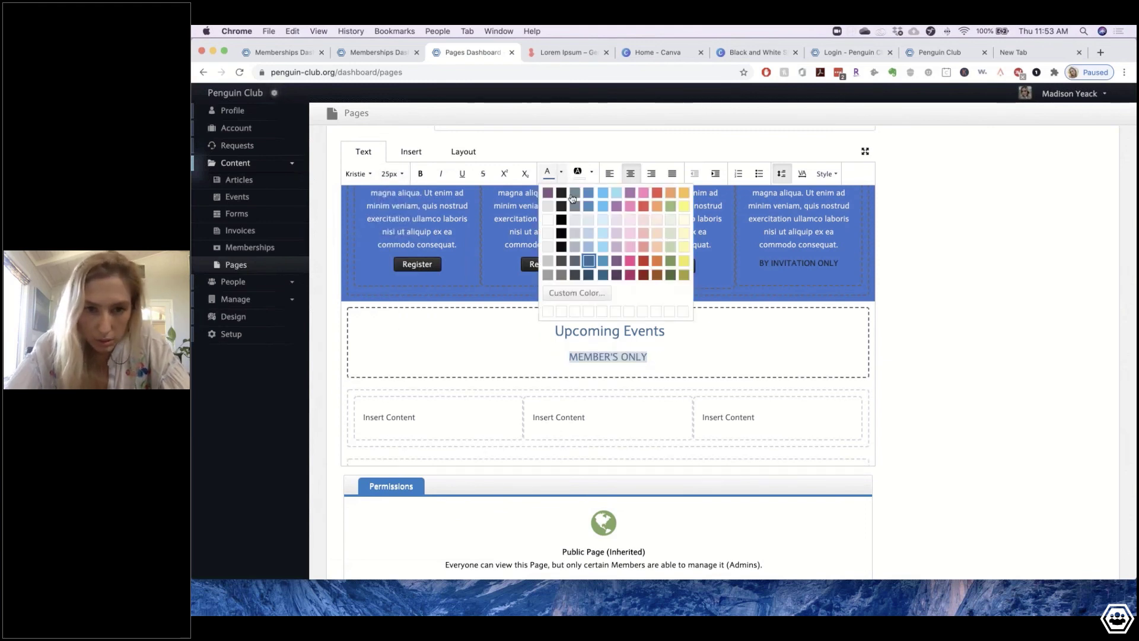
pyautogui.click(573, 196)
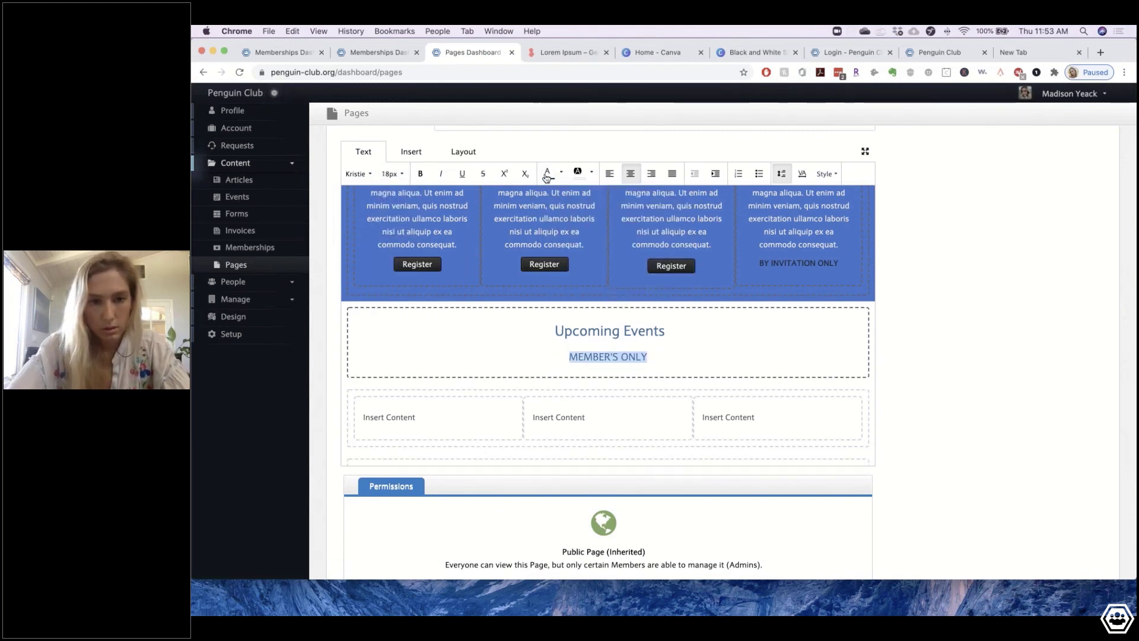
pyautogui.click(671, 357)
pyautogui.moveTo(671, 356); pyautogui.dragTo(568, 357)
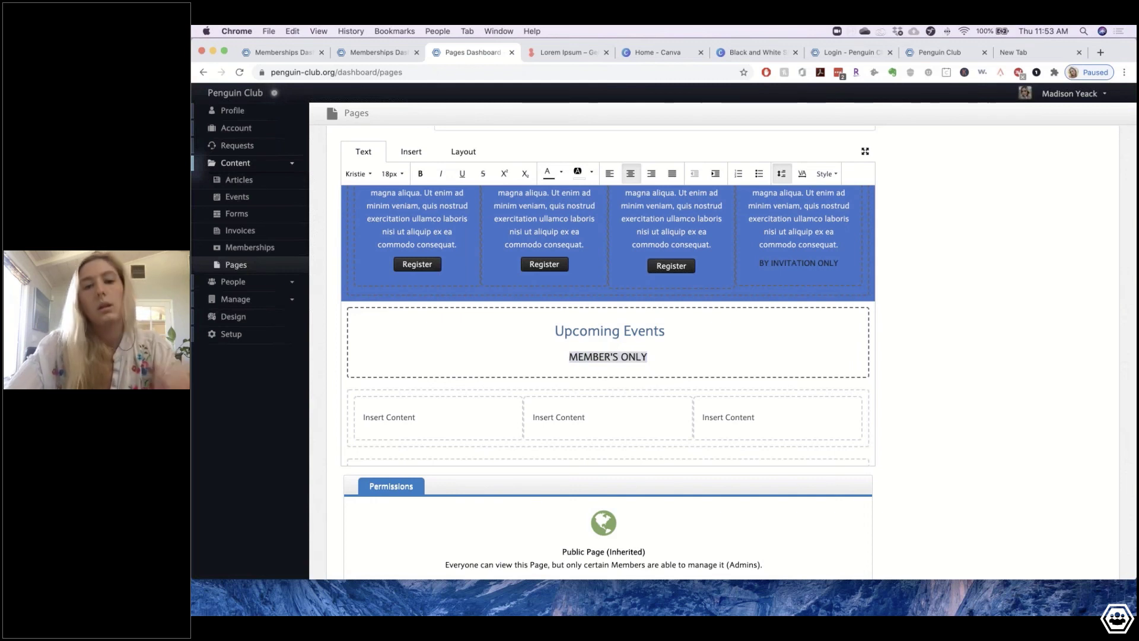
# - Replace the placeholder text in the first column beneath "MEMBER'S ONLY" with the "Penguin Even..." image of the swimming penguin
pyautogui.scroll(-2, 643, 354)
pyautogui.doubleClick(468, 359)
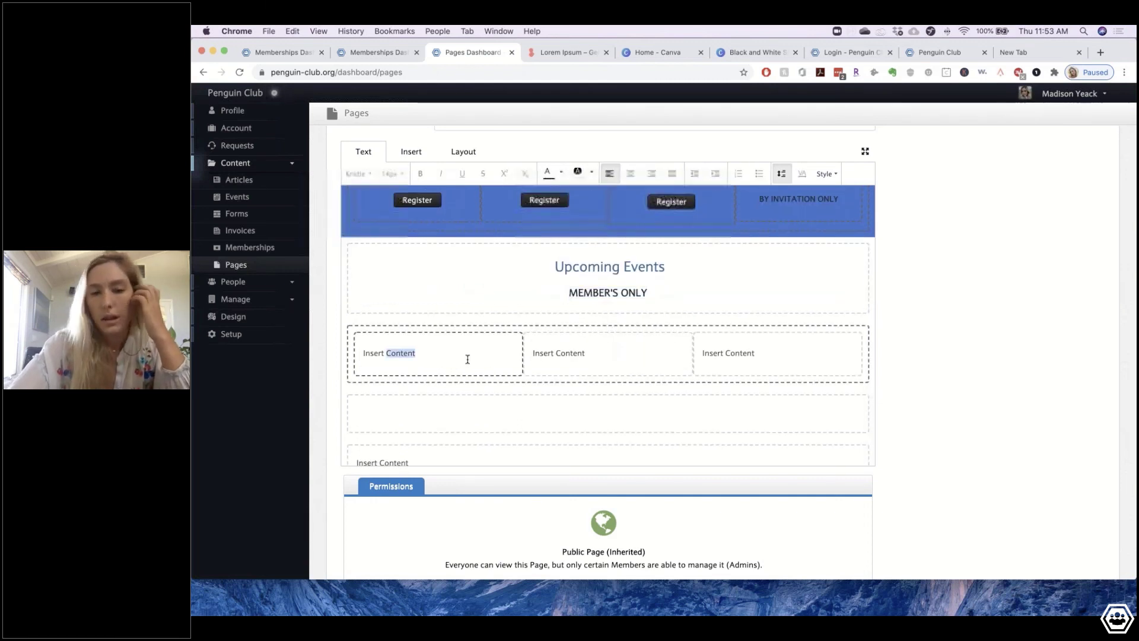
pyautogui.tripleClick(468, 359)
pyautogui.press('BackSpace')
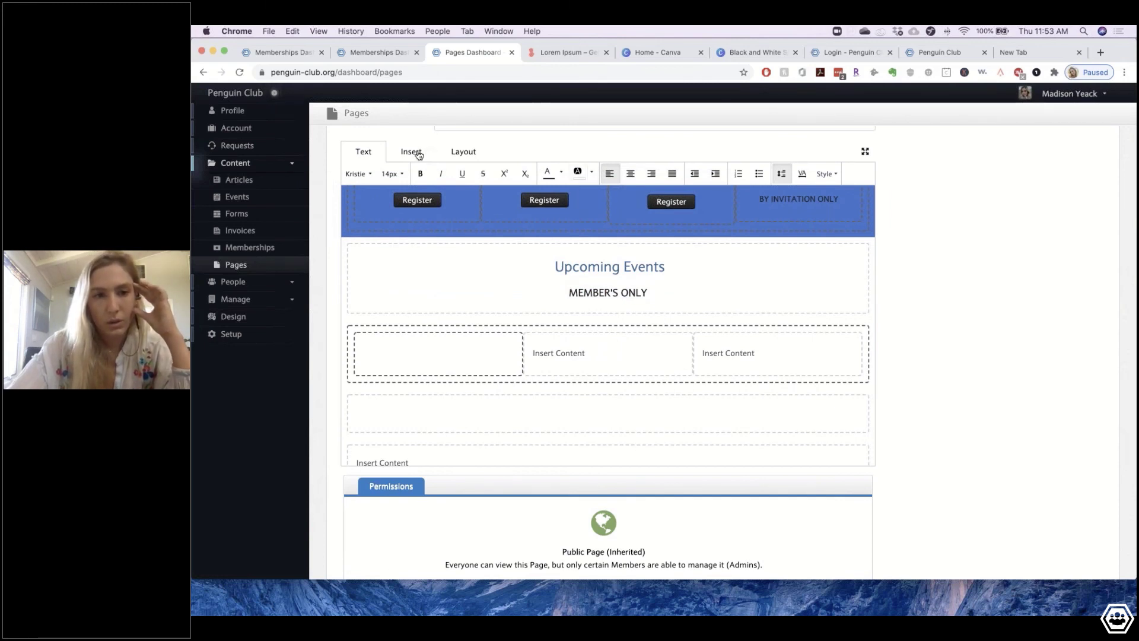
pyautogui.click(418, 153)
pyautogui.click(512, 174)
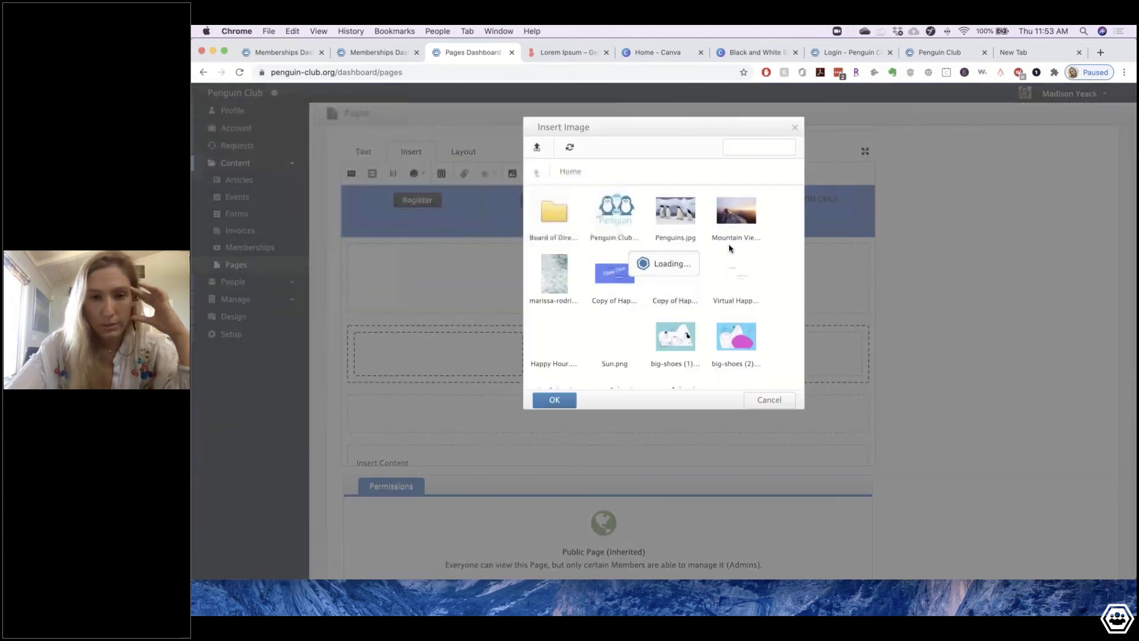
pyautogui.scroll(-10, 653, 284)
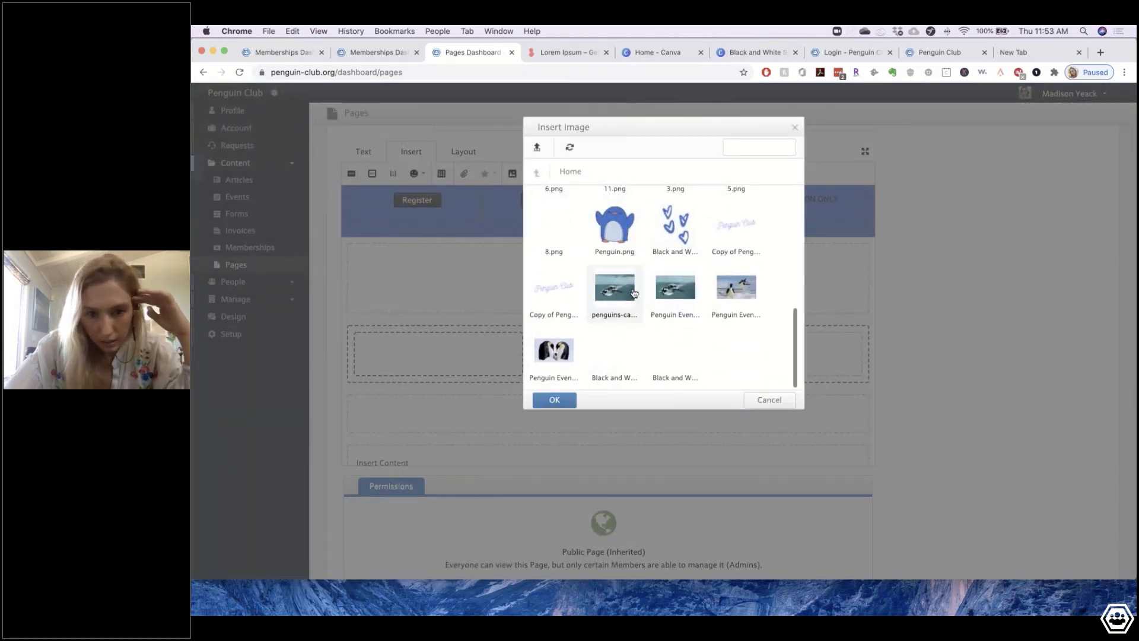
pyautogui.click(675, 291)
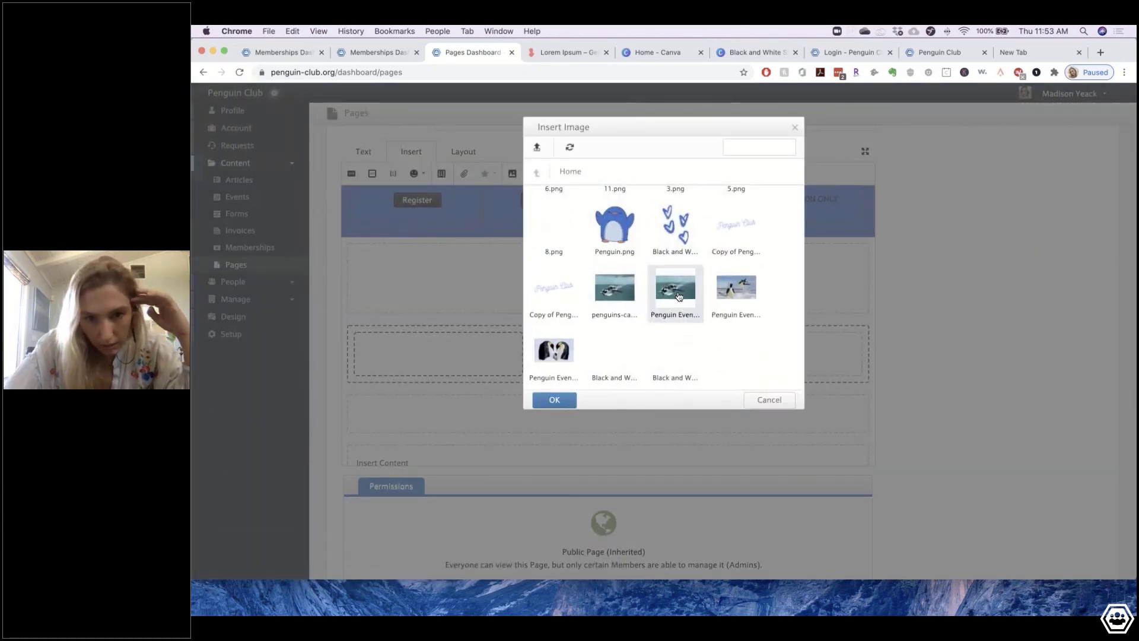
pyautogui.click(555, 400)
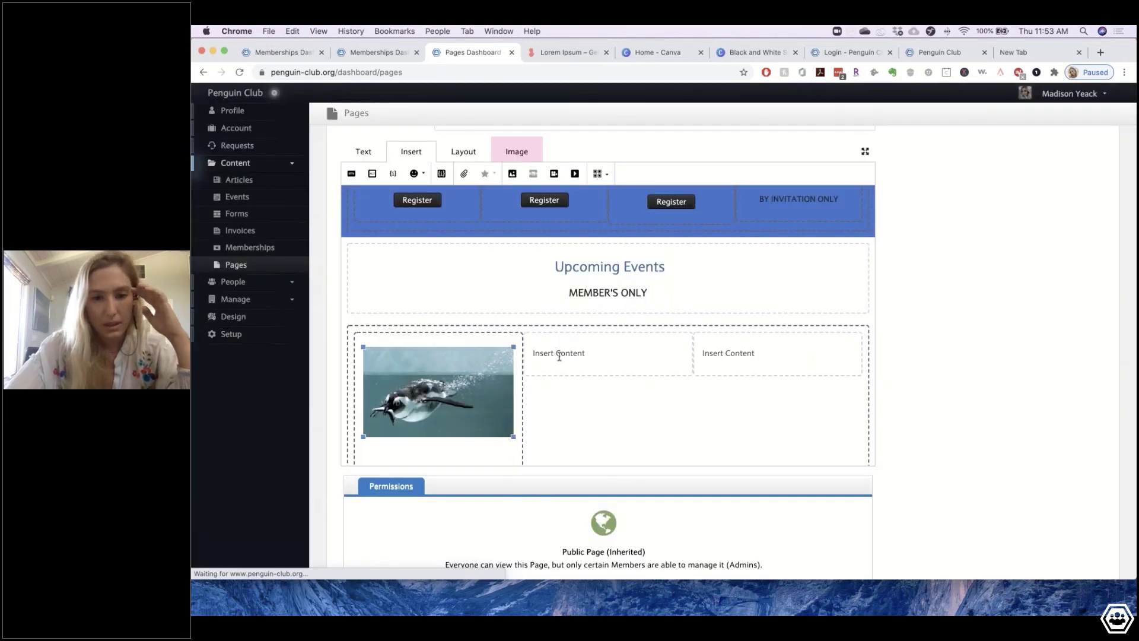
# - Insert the "Penguin Even..." image of the two penguins leaping on snow into the middle event column
pyautogui.click(559, 355)
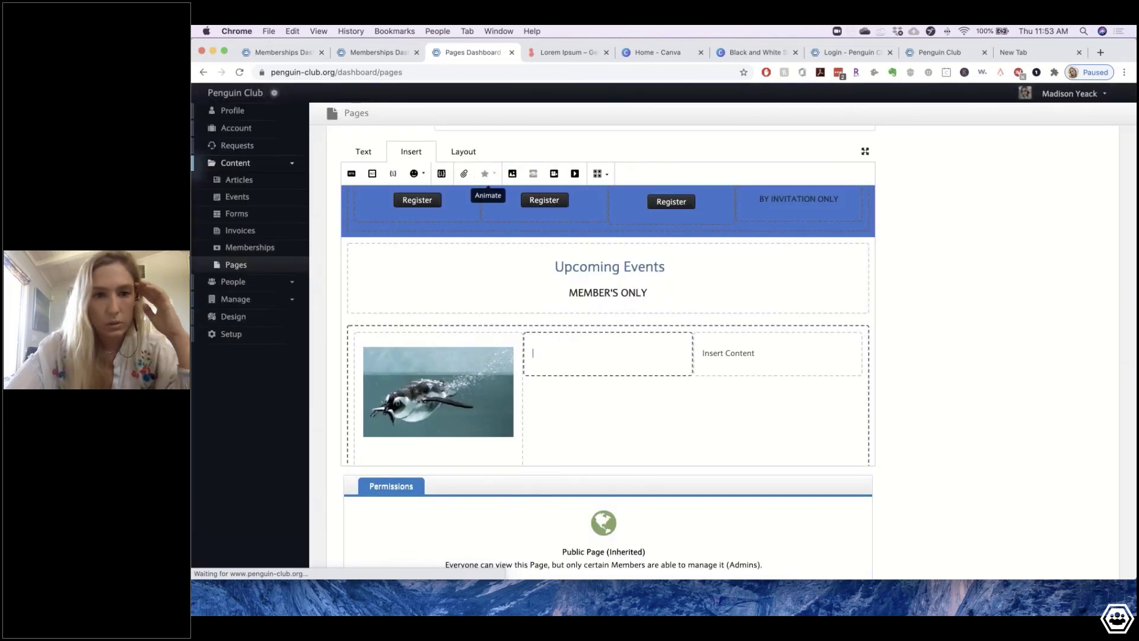
pyautogui.click(512, 173)
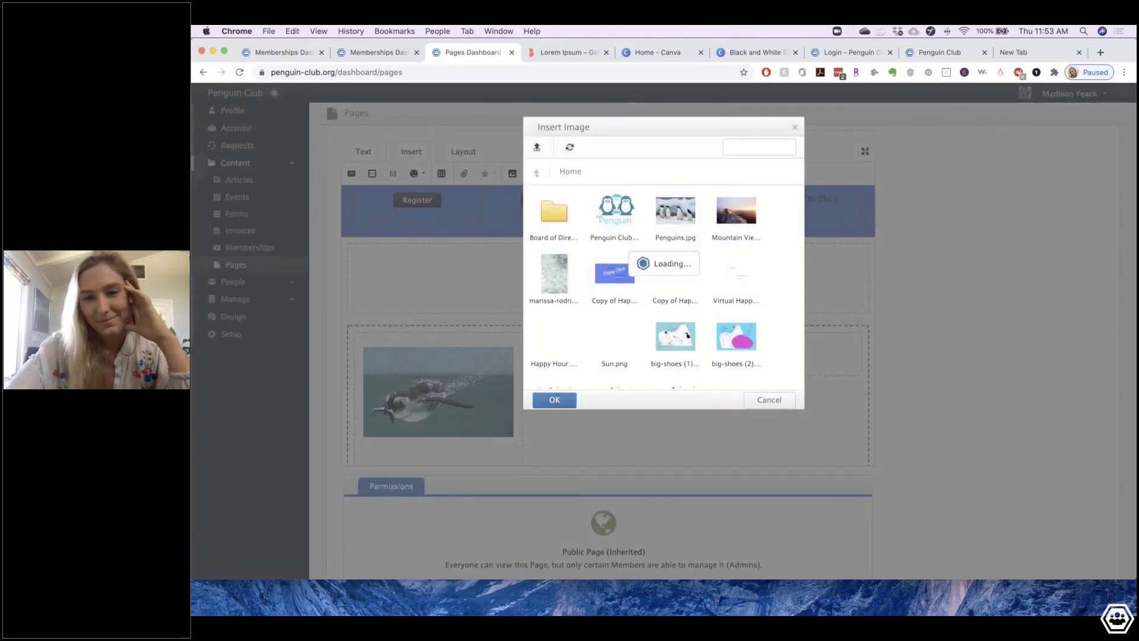
pyautogui.scroll(-10, 729, 296)
pyautogui.click(729, 297)
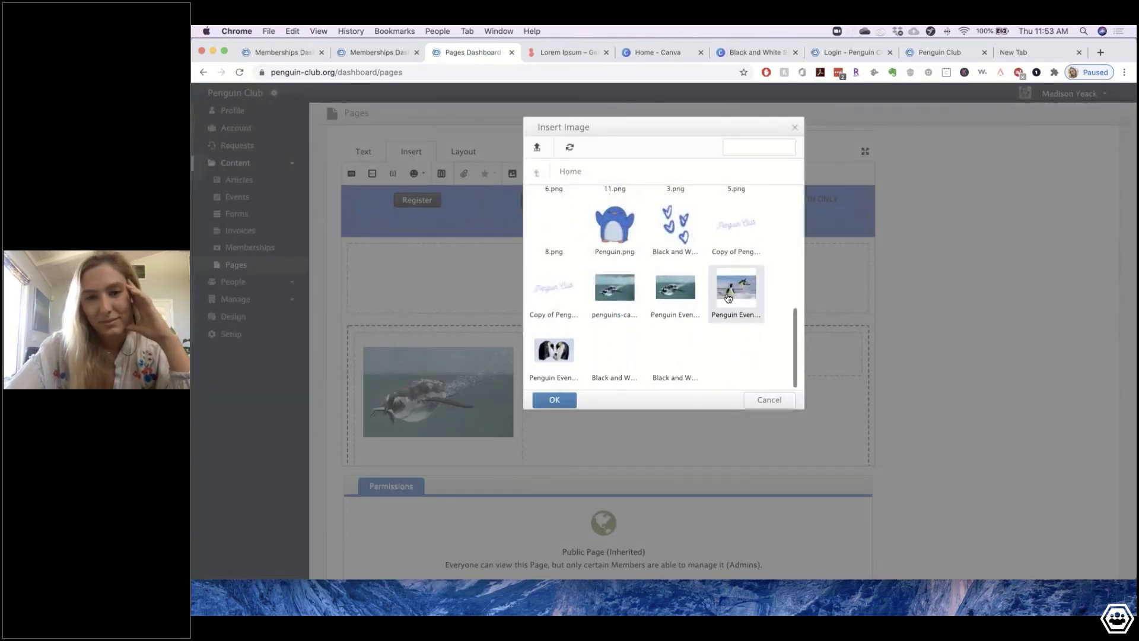
pyautogui.click(552, 399)
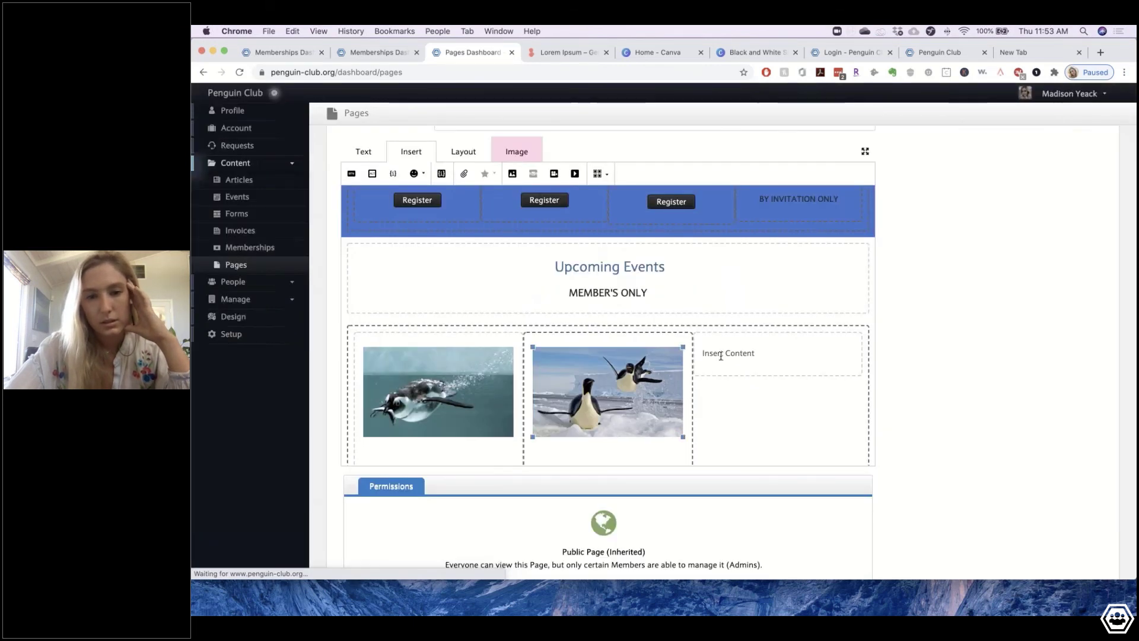
# - Insert the "Penguin Even..." image of the two adult penguins with a chick into the third event column
pyautogui.click(720, 353)
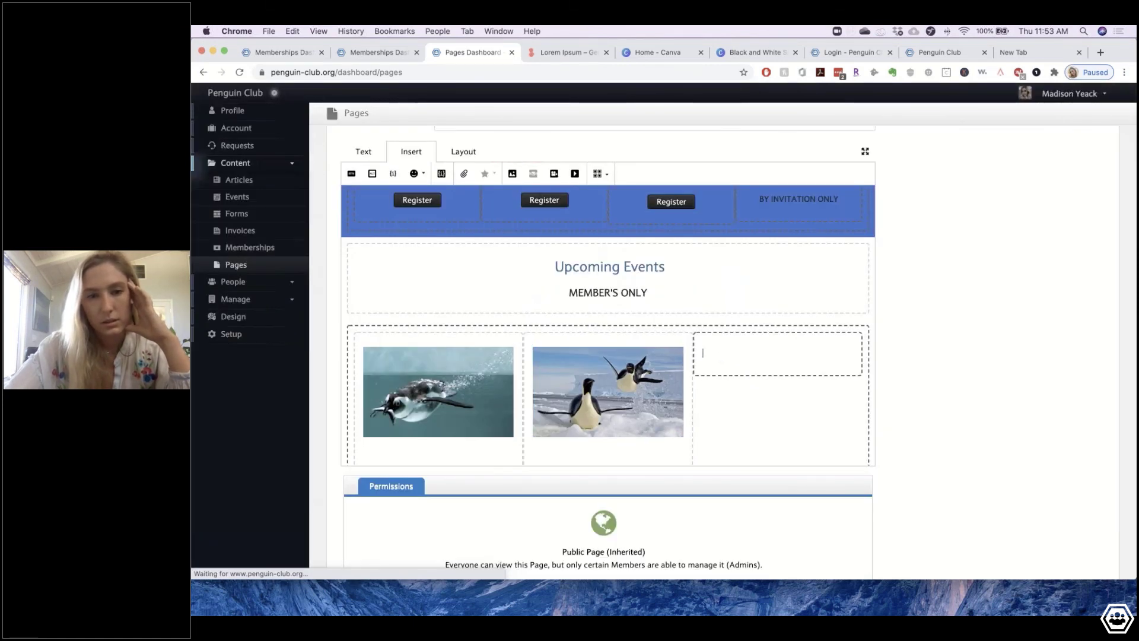
pyautogui.click(513, 173)
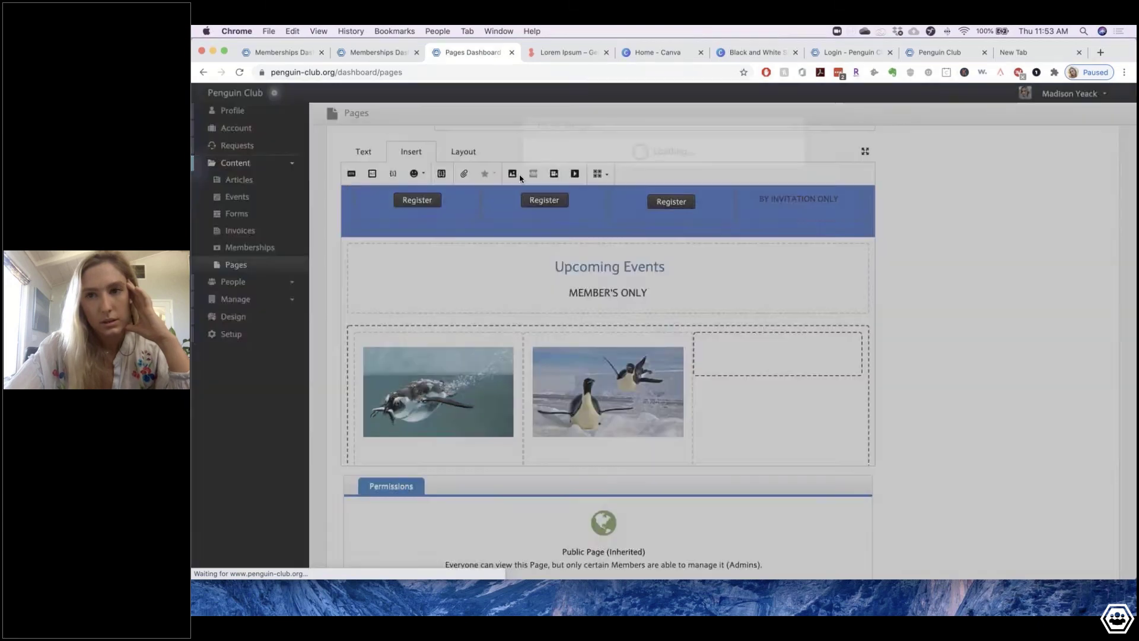
pyautogui.scroll(-5, 663, 285)
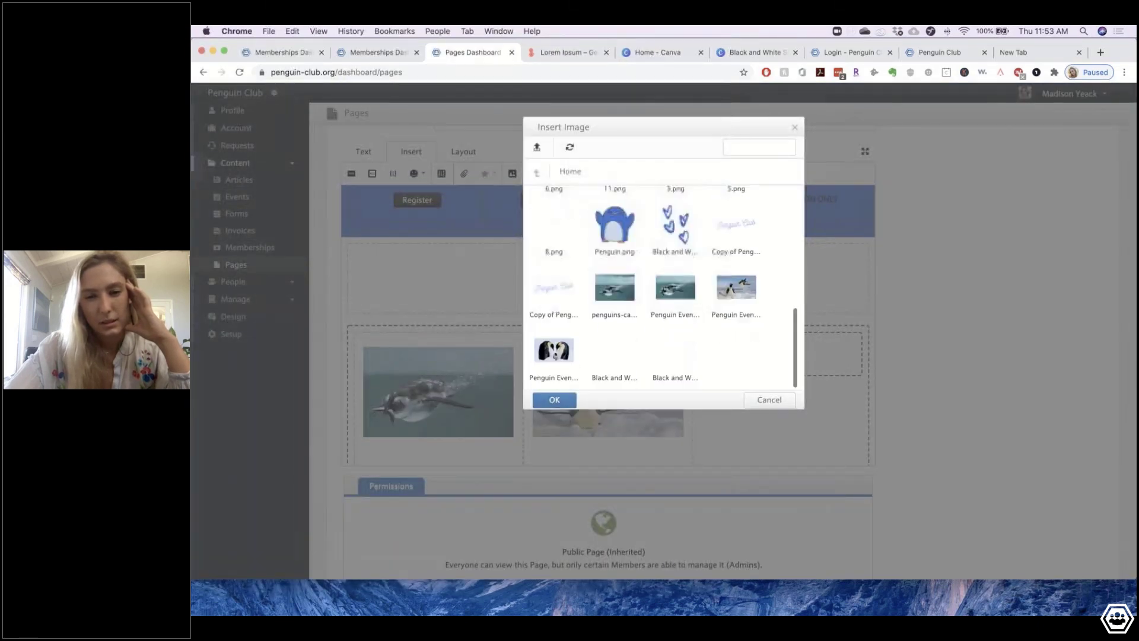
pyautogui.click(568, 373)
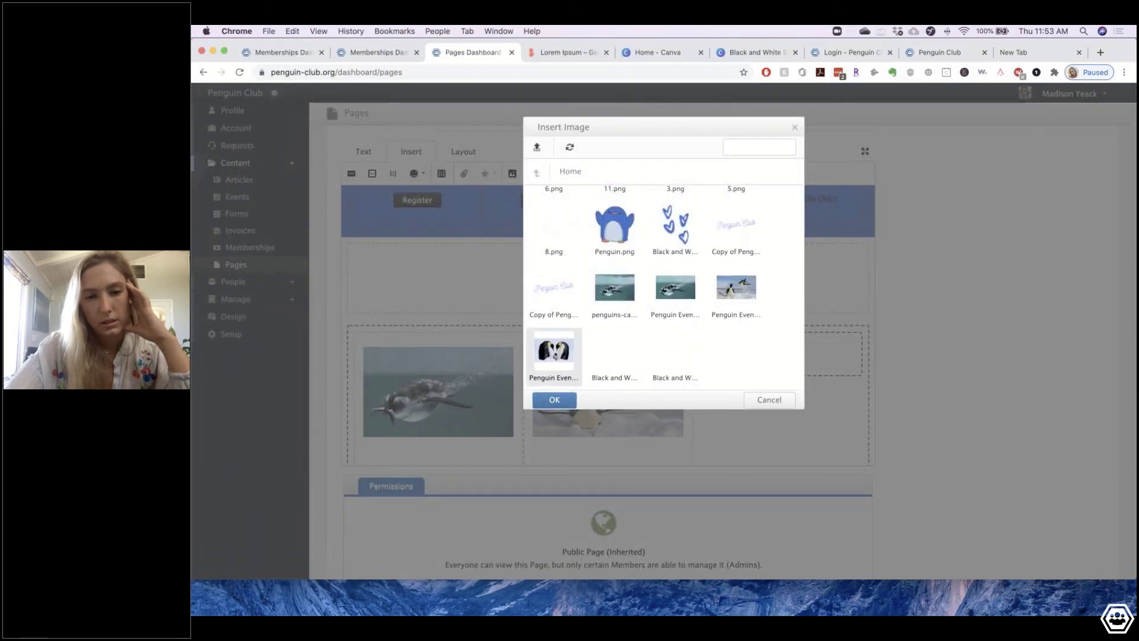
pyautogui.click(555, 400)
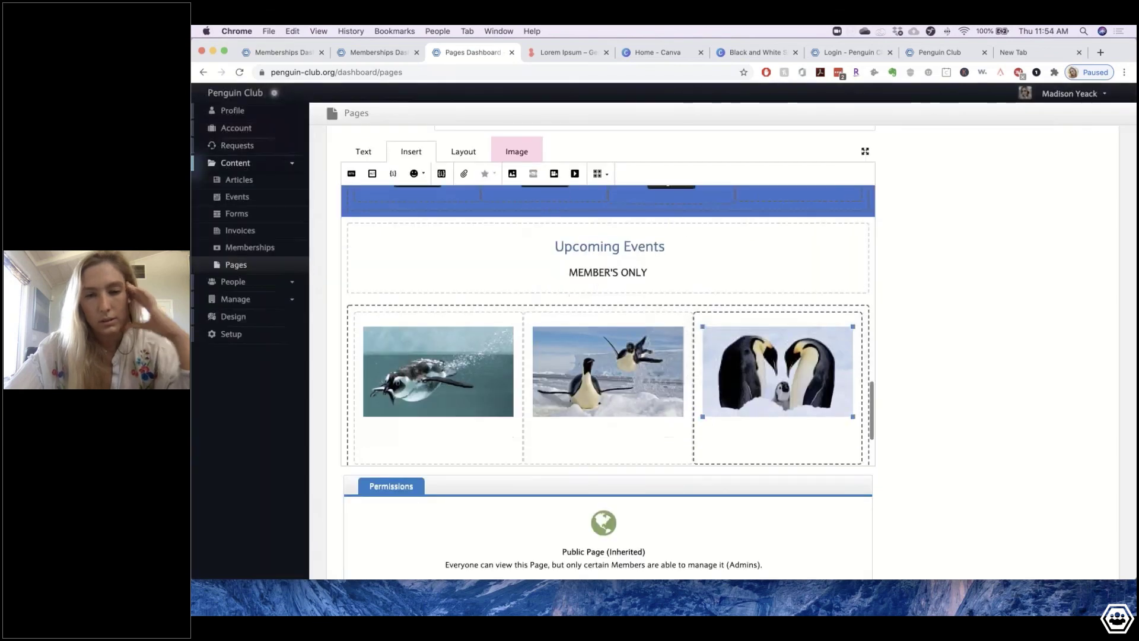
# - Add the caption "|Fish Eating Contest" beneath the swimming penguin image
pyautogui.scroll(-2, 631, 390)
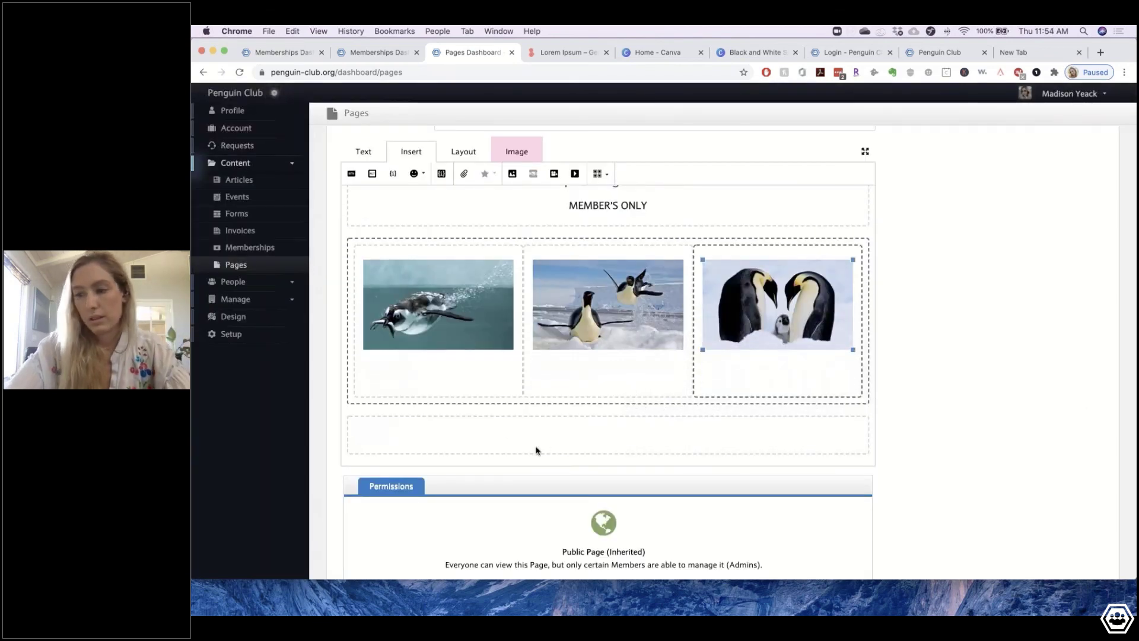
pyautogui.click(391, 378)
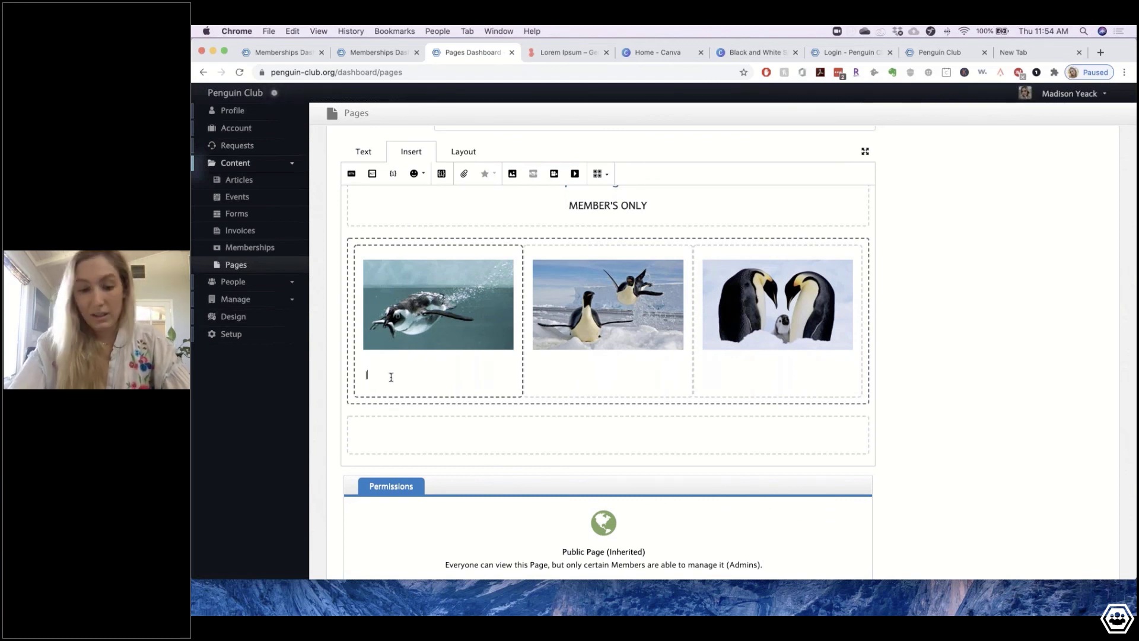
pyautogui.write('Fish Eating Conten')
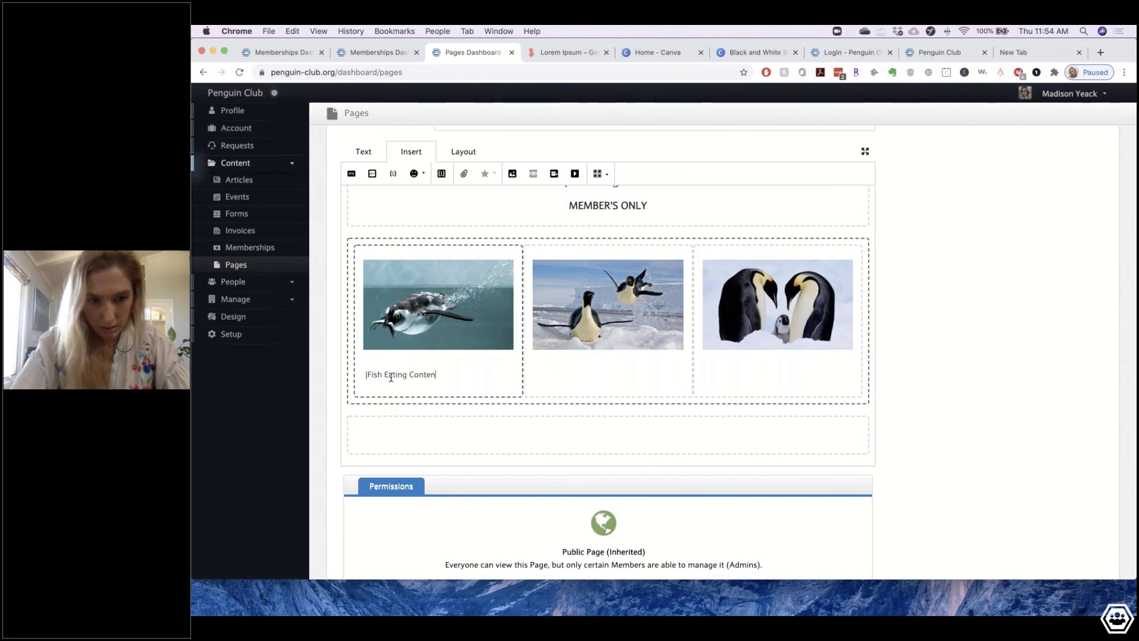
pyautogui.write('st')
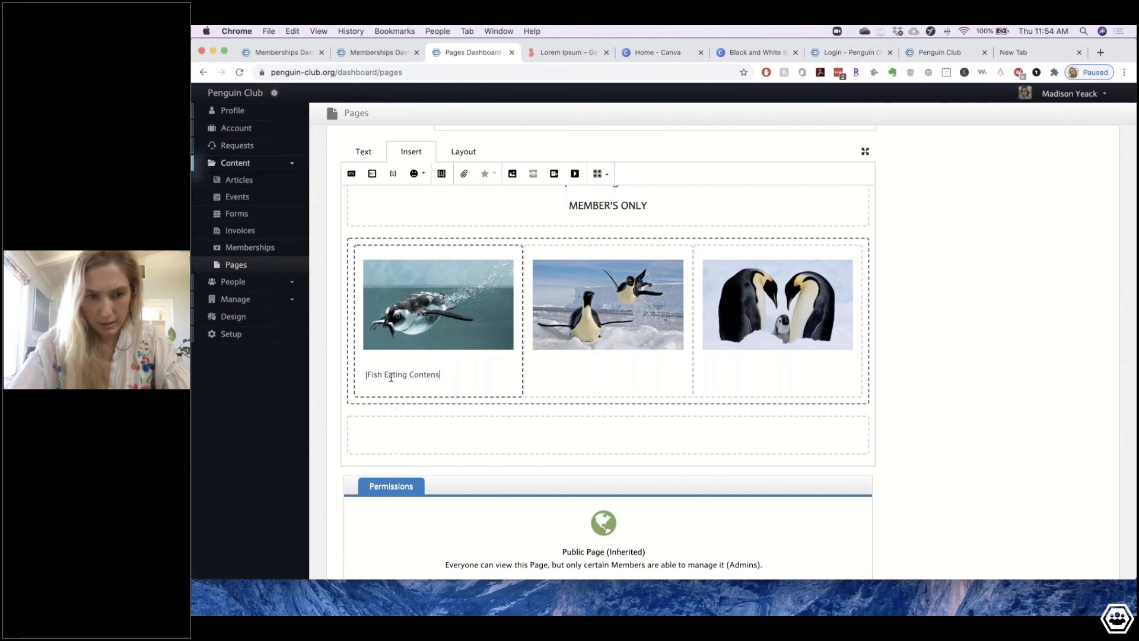
pyautogui.press('BackSpace')
pyautogui.press('BackSpace')
pyautogui.write('st')
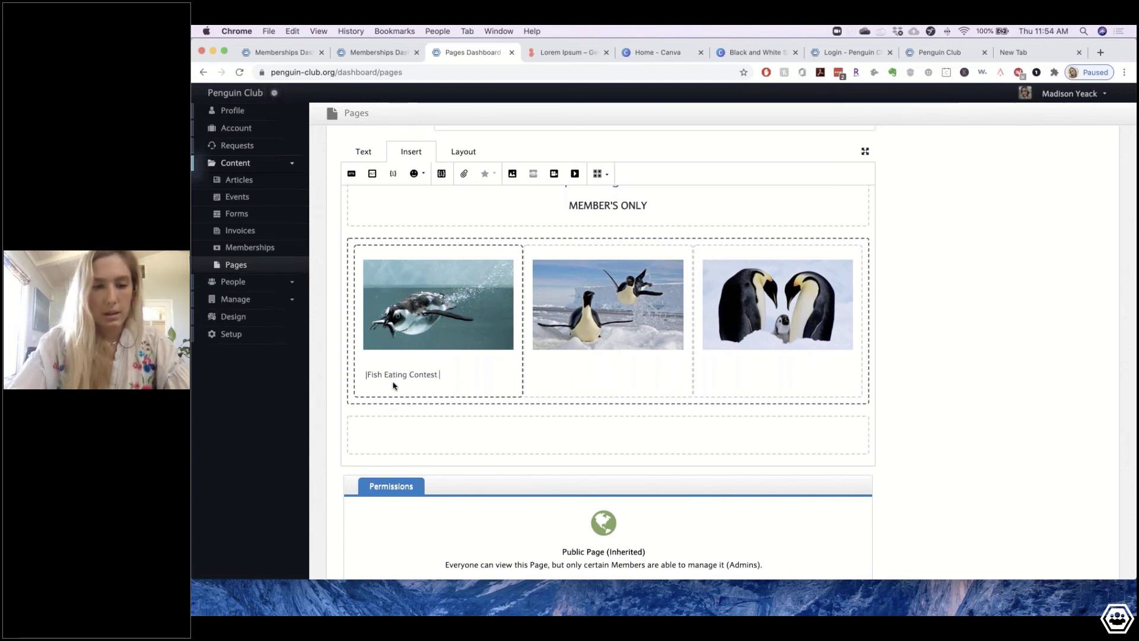
# - Add the caption "|Slip and Slide into September" beneath the leaping penguins image
pyautogui.click(583, 370)
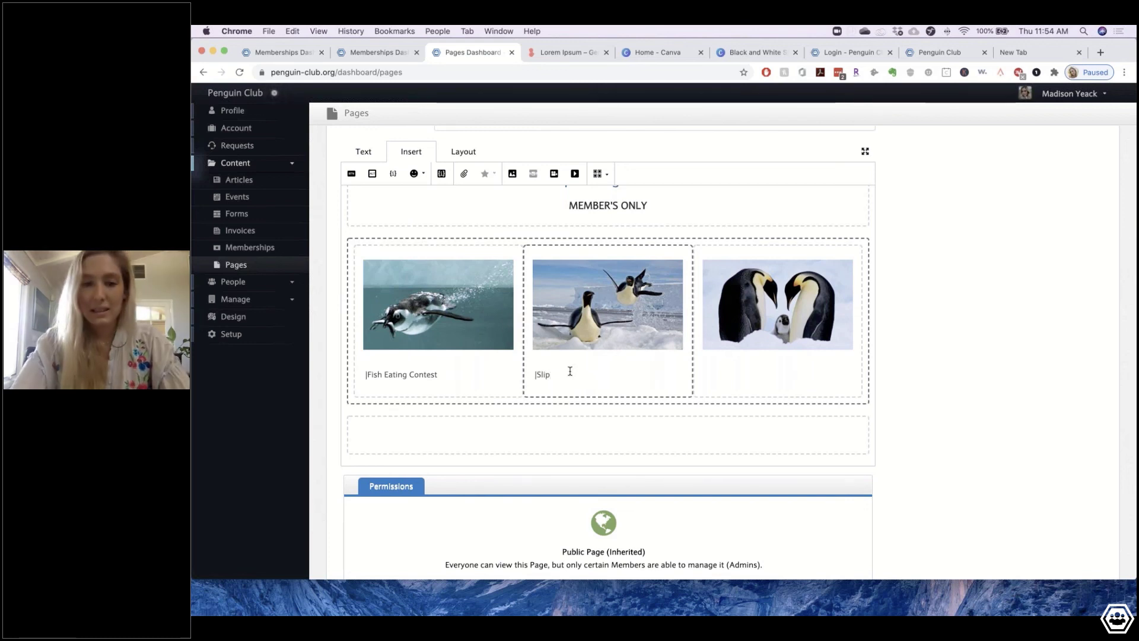
pyautogui.write('Slip and Slide')
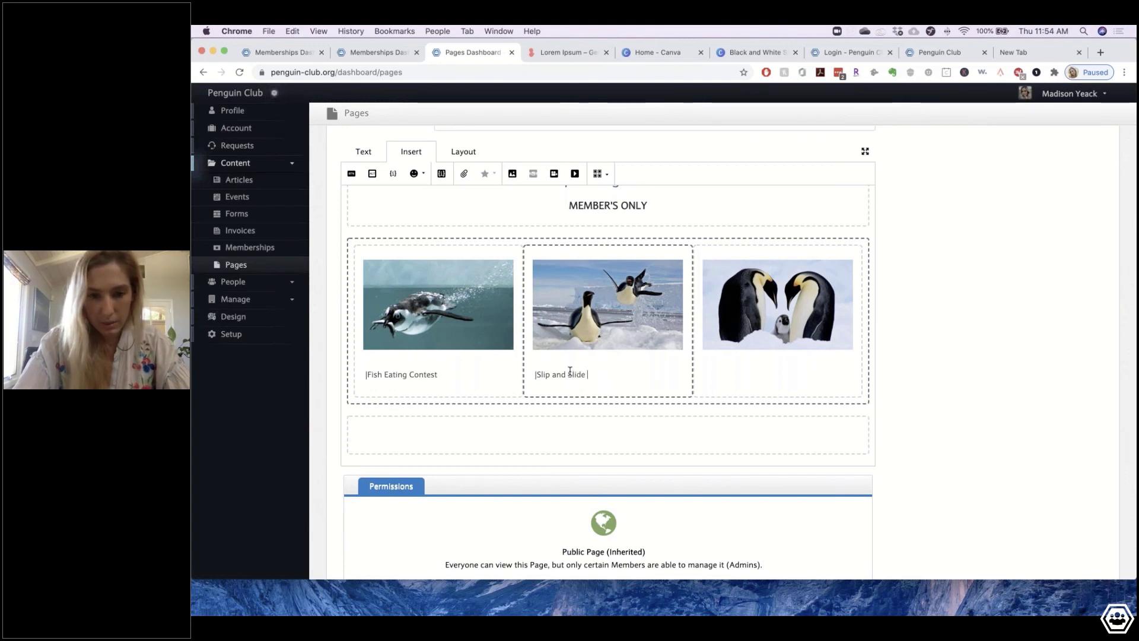
pyautogui.write(' into Septem')
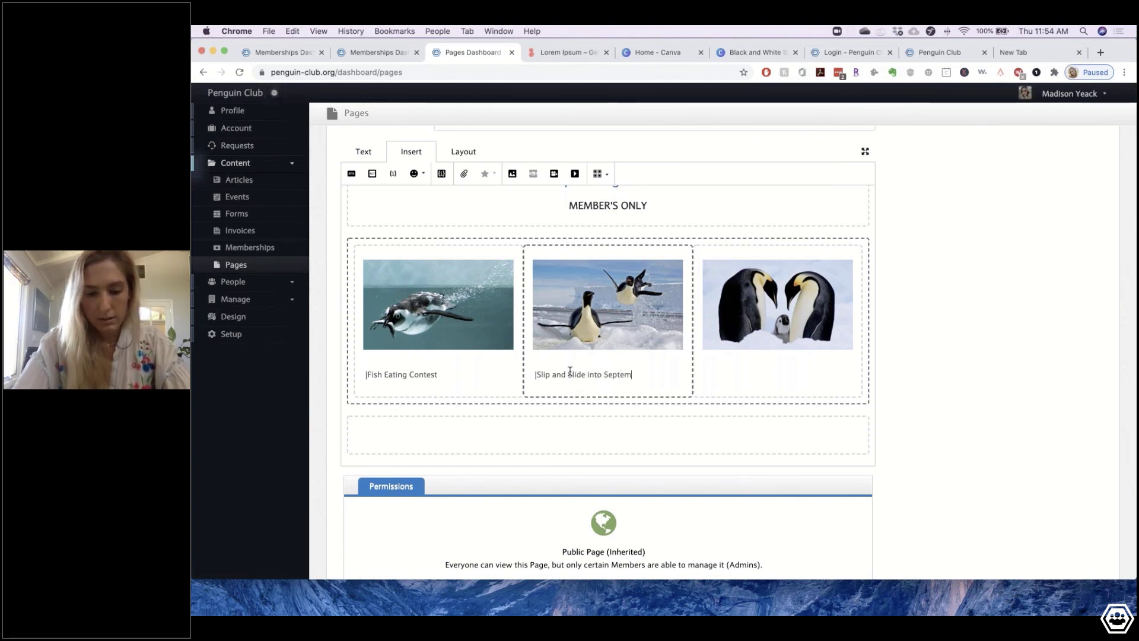
pyautogui.write('ber')
# - Caption the penguin family image "| Family Picnic Day" and add a space after the vertical bar in the other two captions
pyautogui.click(726, 378)
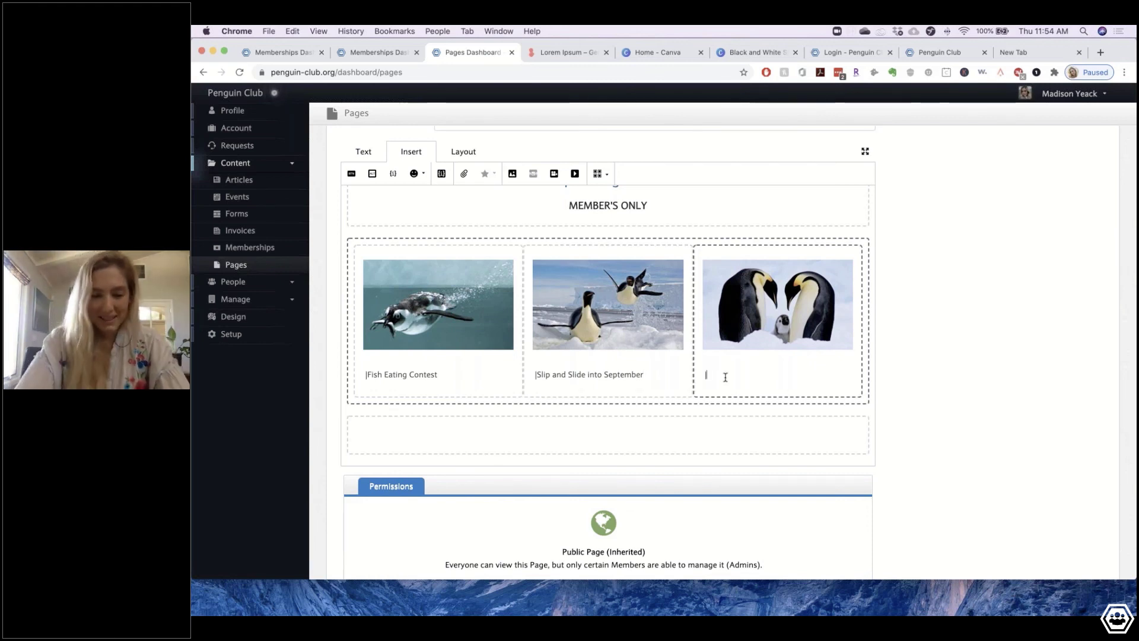
pyautogui.write('Family Picnic Day')
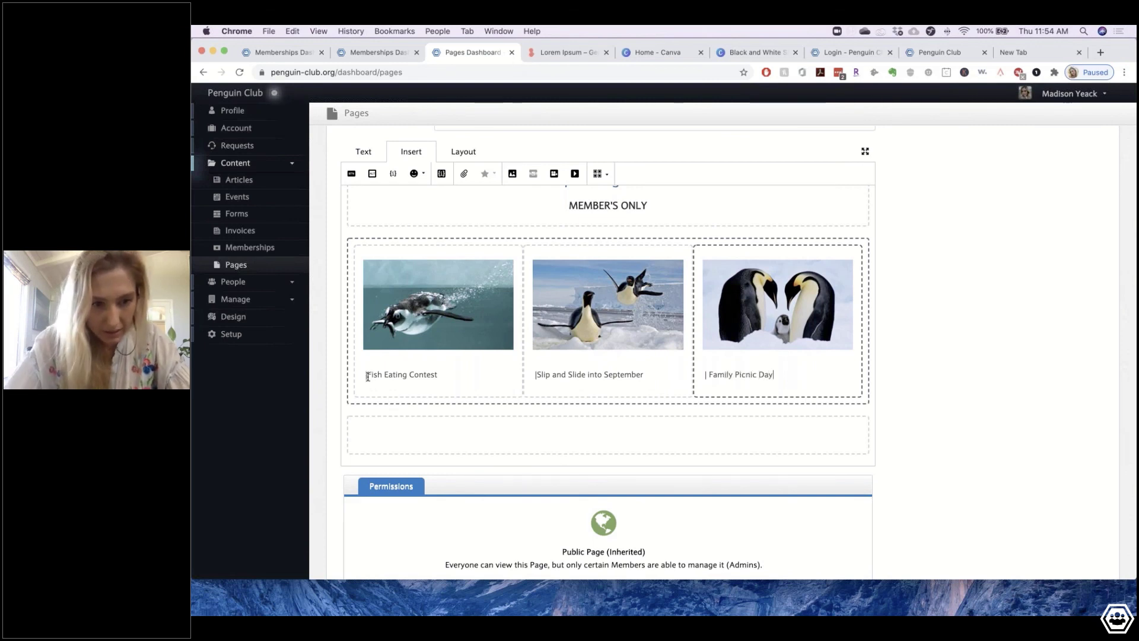
pyautogui.click(368, 374)
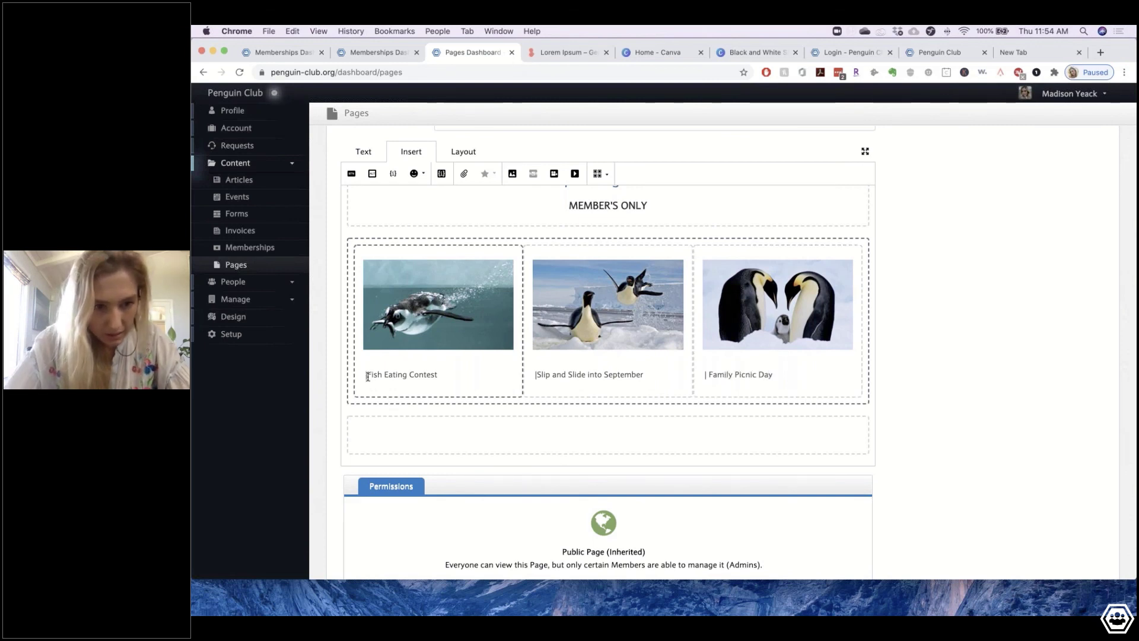
pyautogui.write('|')
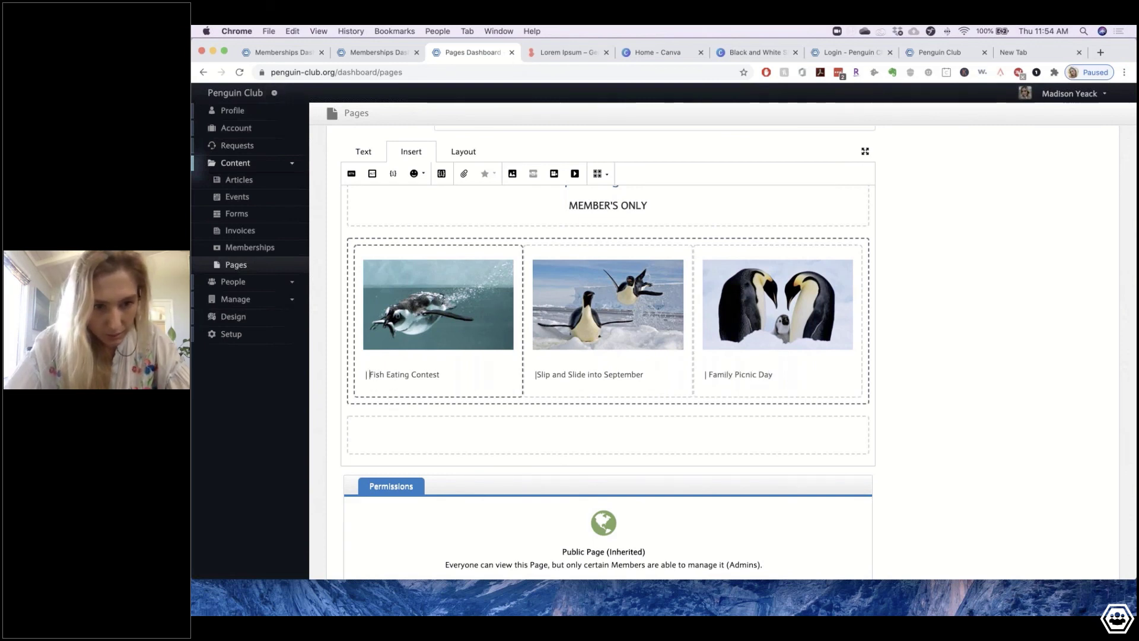
pyautogui.click(535, 375)
pyautogui.write('|')
# - Set the "Fish Eating Contest" caption to 18px and make its leading vertical bar bold at 20px
pyautogui.moveTo(447, 378); pyautogui.dragTo(363, 378)
pyautogui.click(364, 153)
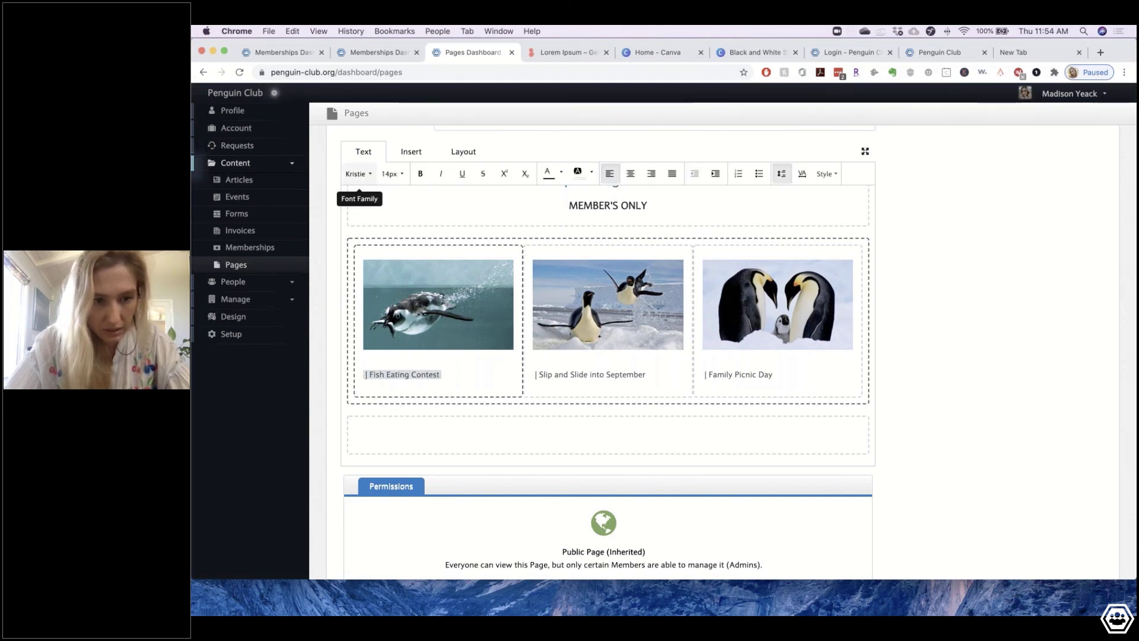
pyautogui.click(391, 173)
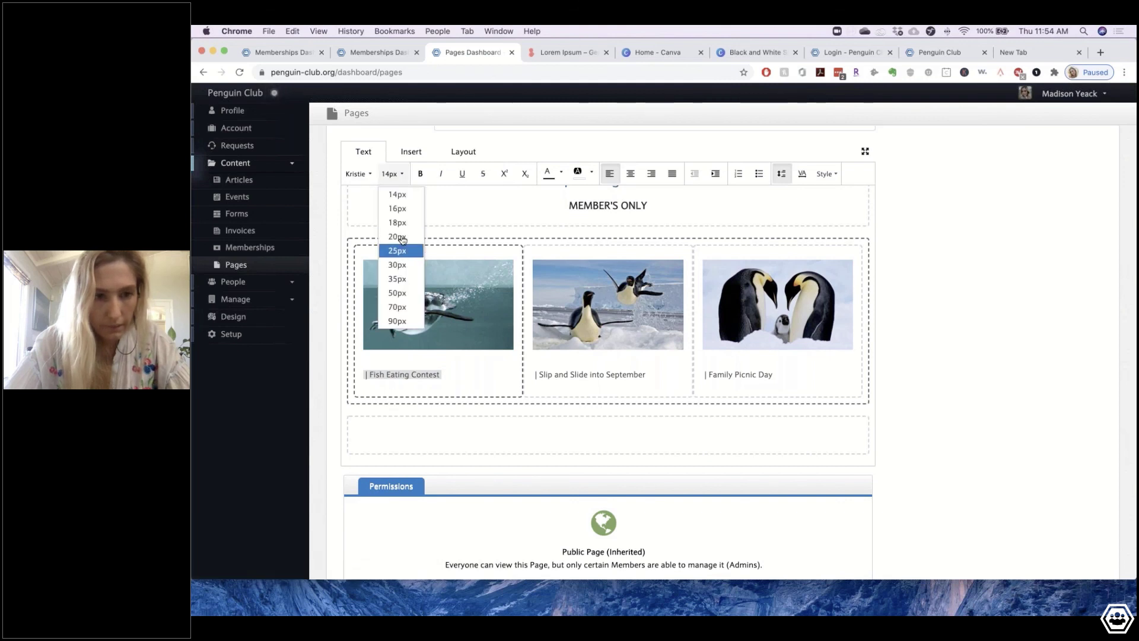
pyautogui.click(397, 223)
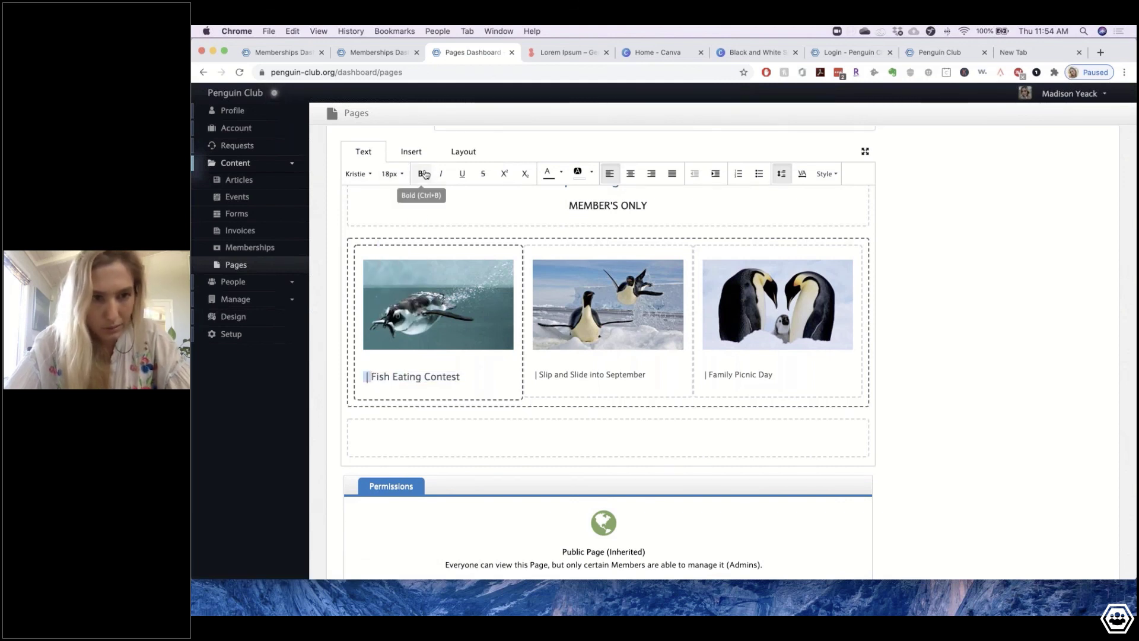
pyautogui.click(391, 174)
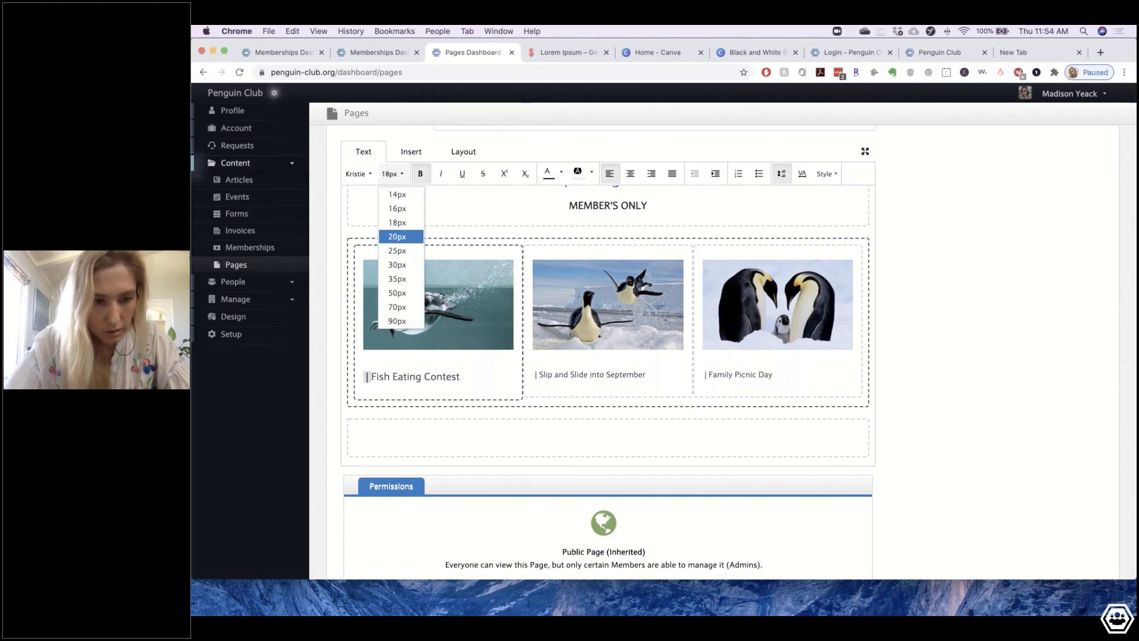
pyautogui.click(397, 236)
# - Set the "Slip and Slide into September" caption to 18px and its leading vertical bar to 20px
pyautogui.tripleClick(578, 374)
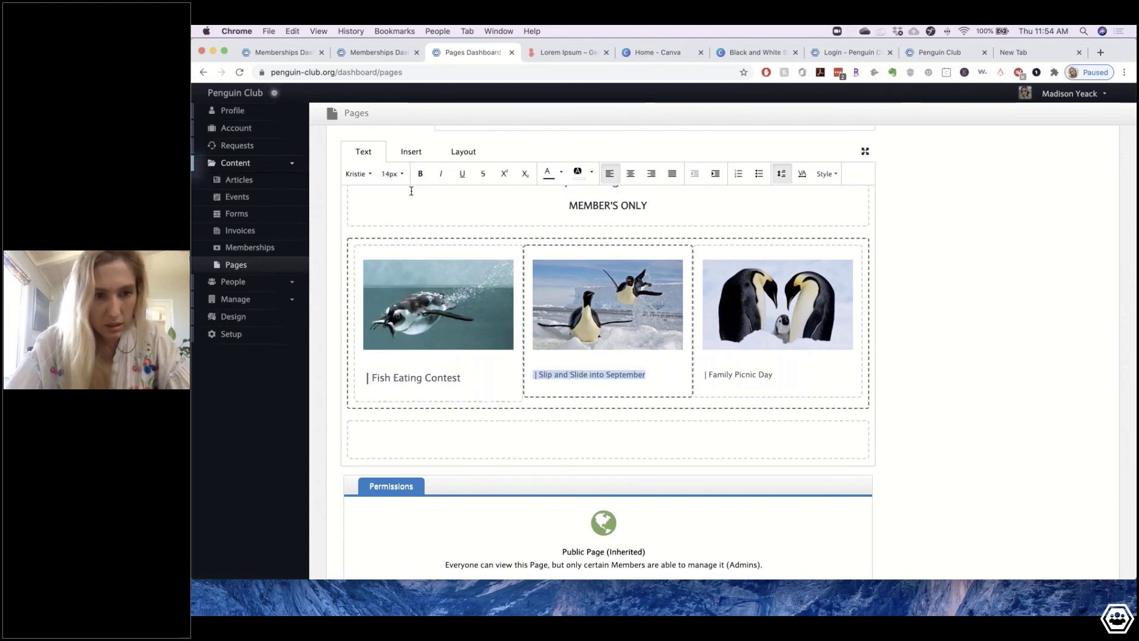
pyautogui.click(392, 174)
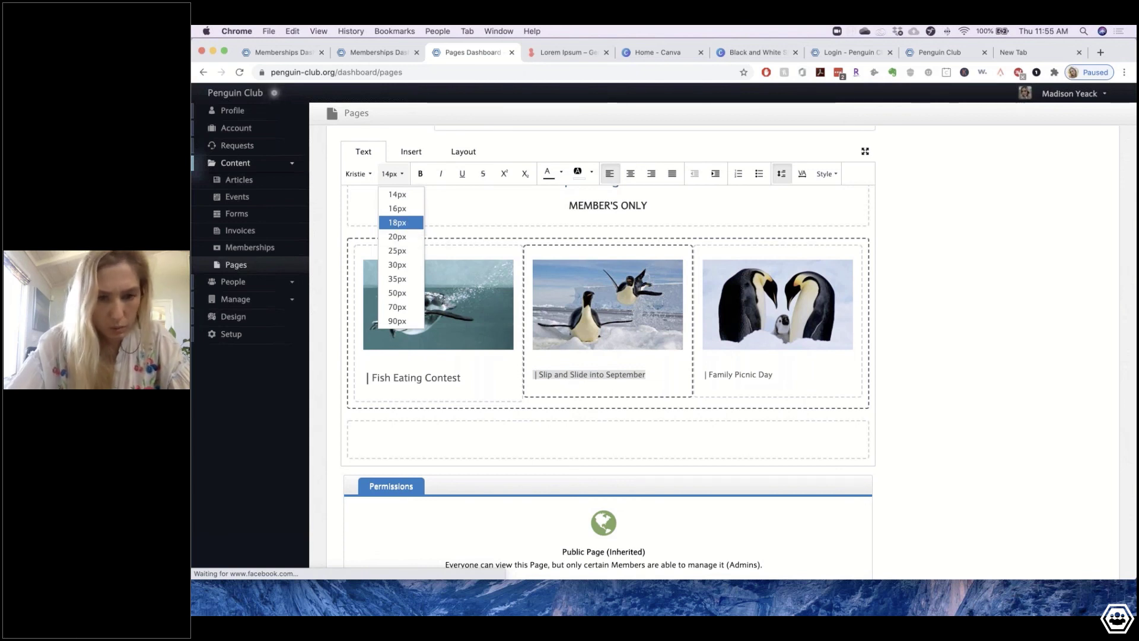
pyautogui.click(398, 223)
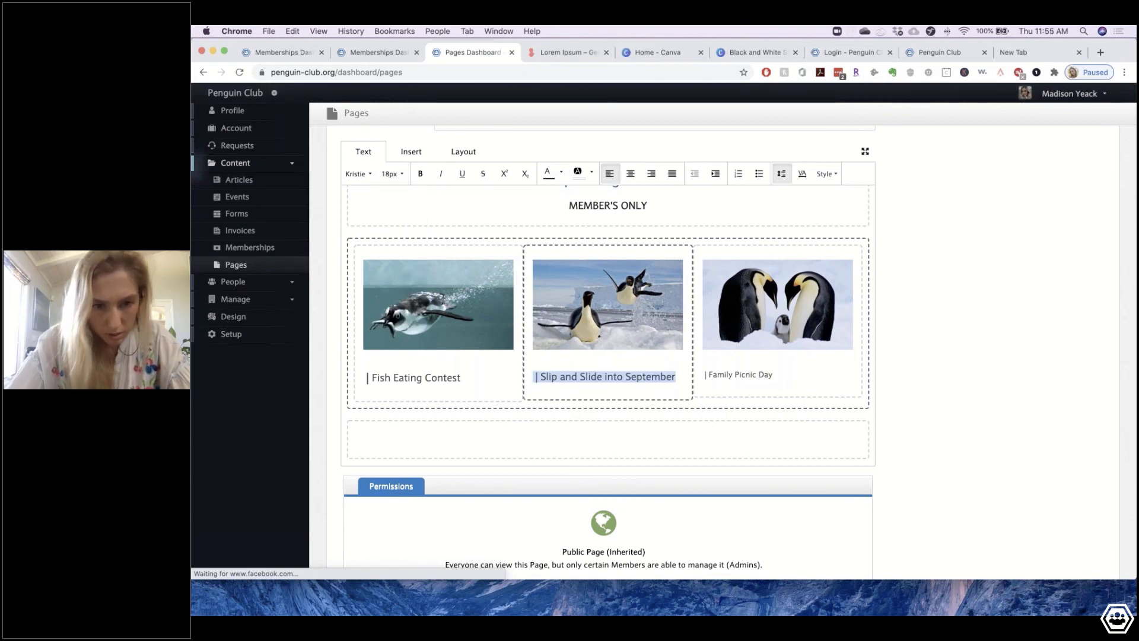
pyautogui.click(393, 174)
pyautogui.click(398, 236)
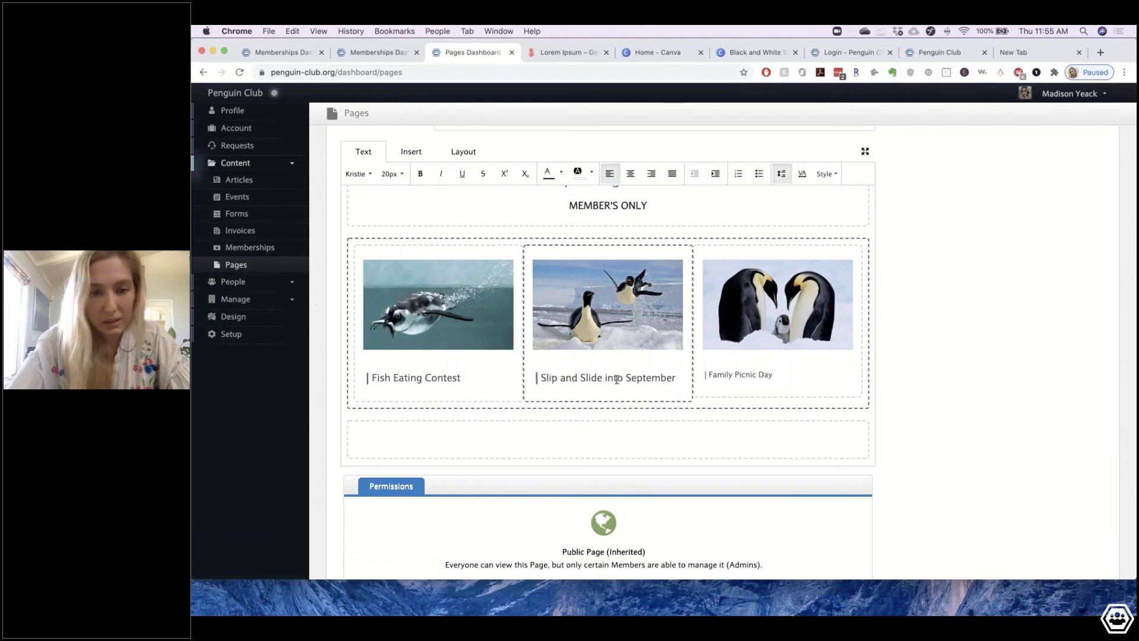
# - Set the "Family Picnic Day" caption to 18px and its leading vertical bar to 20px
pyautogui.tripleClick(769, 378)
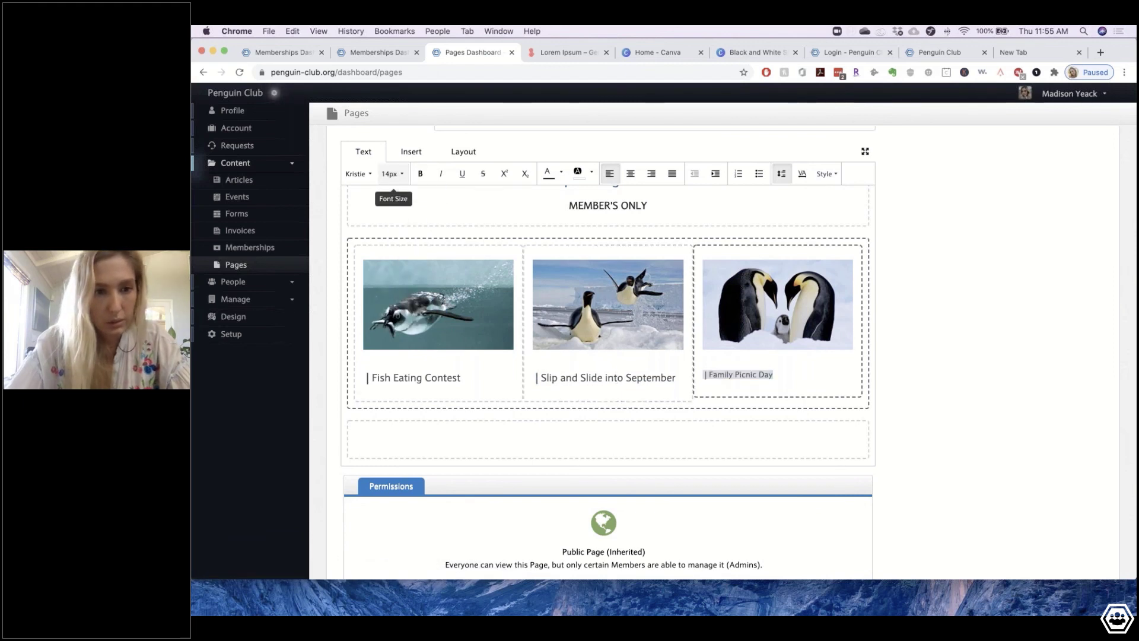
pyautogui.click(393, 174)
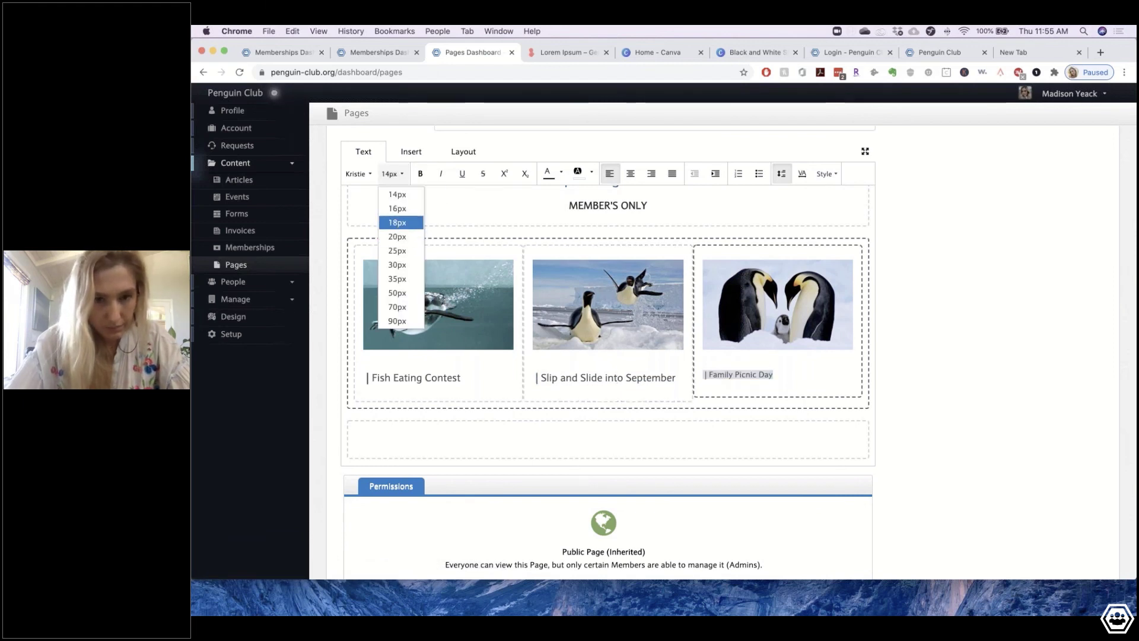
pyautogui.click(398, 222)
pyautogui.click(730, 376)
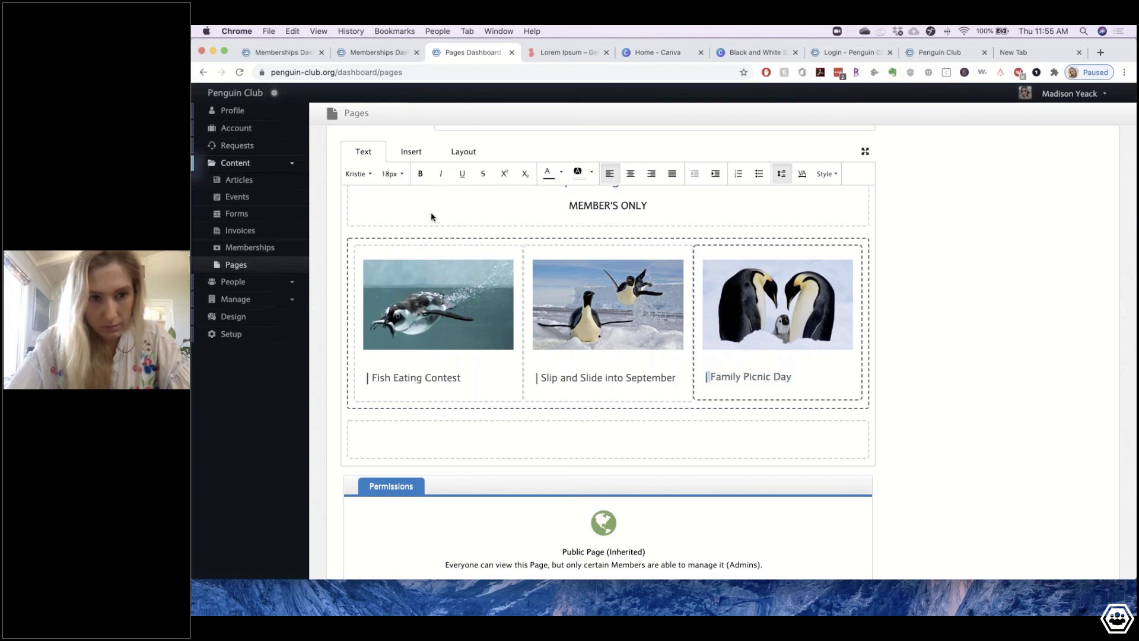
pyautogui.click(393, 174)
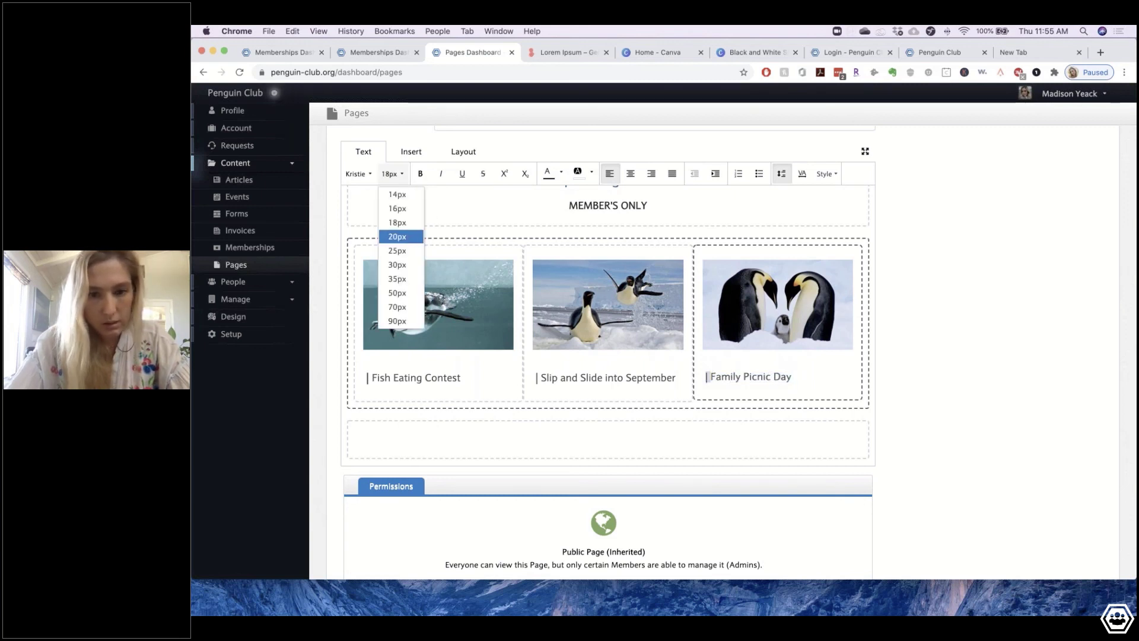
pyautogui.click(398, 236)
# - Colour the vertical bar before "Family Picnic Day" light blue and the caption text darker blue
pyautogui.click(561, 173)
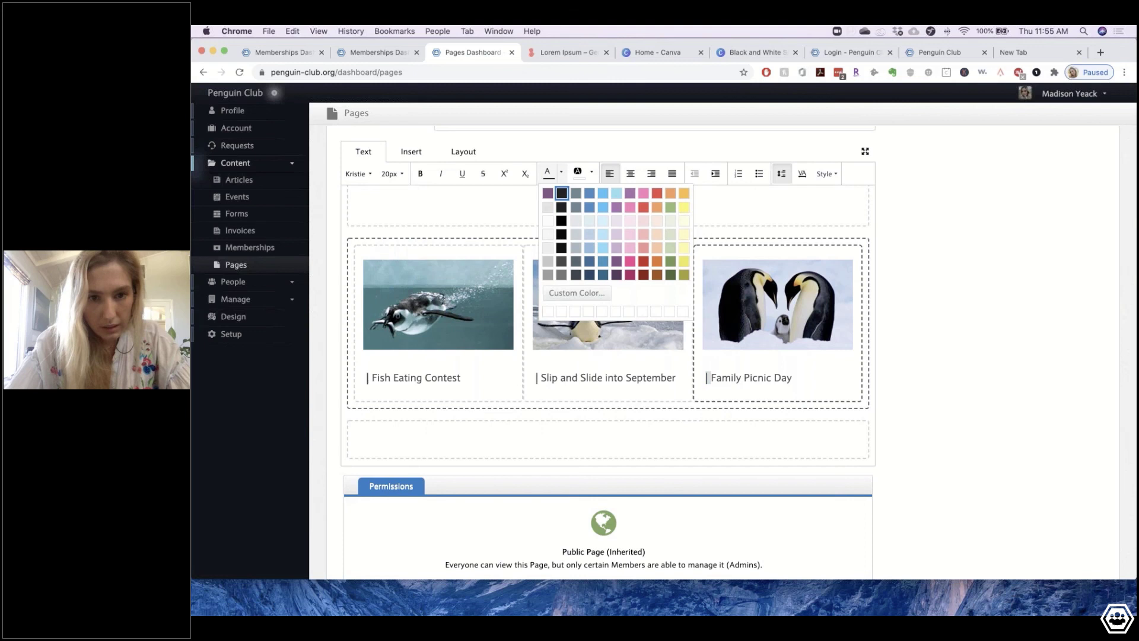
pyautogui.click(602, 194)
pyautogui.moveTo(786, 378); pyautogui.dragTo(713, 378)
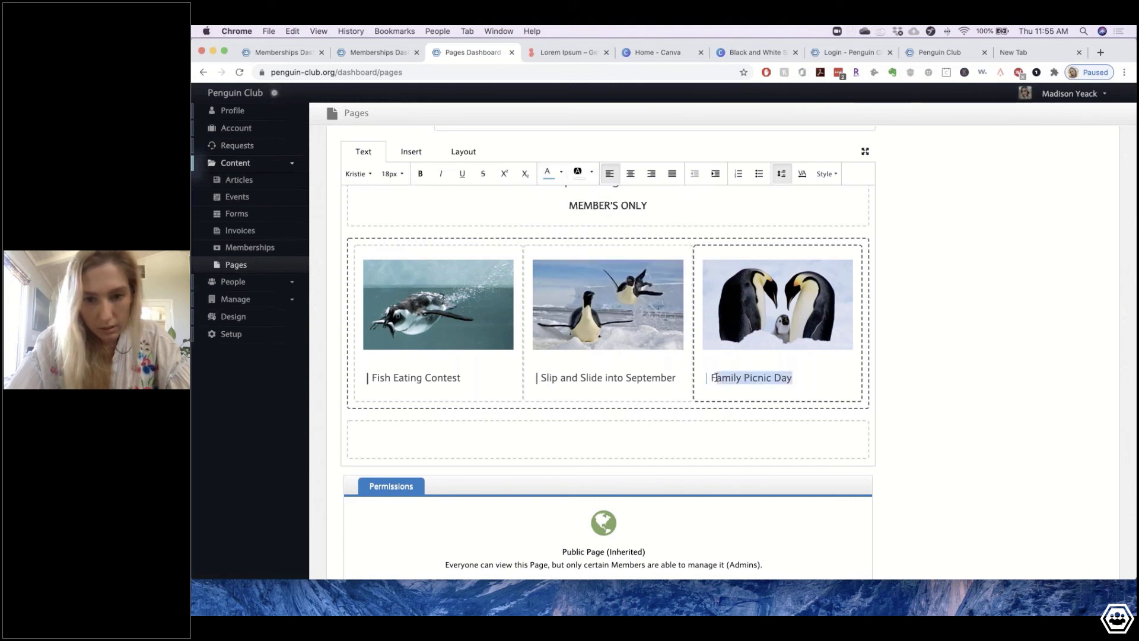
pyautogui.click(561, 172)
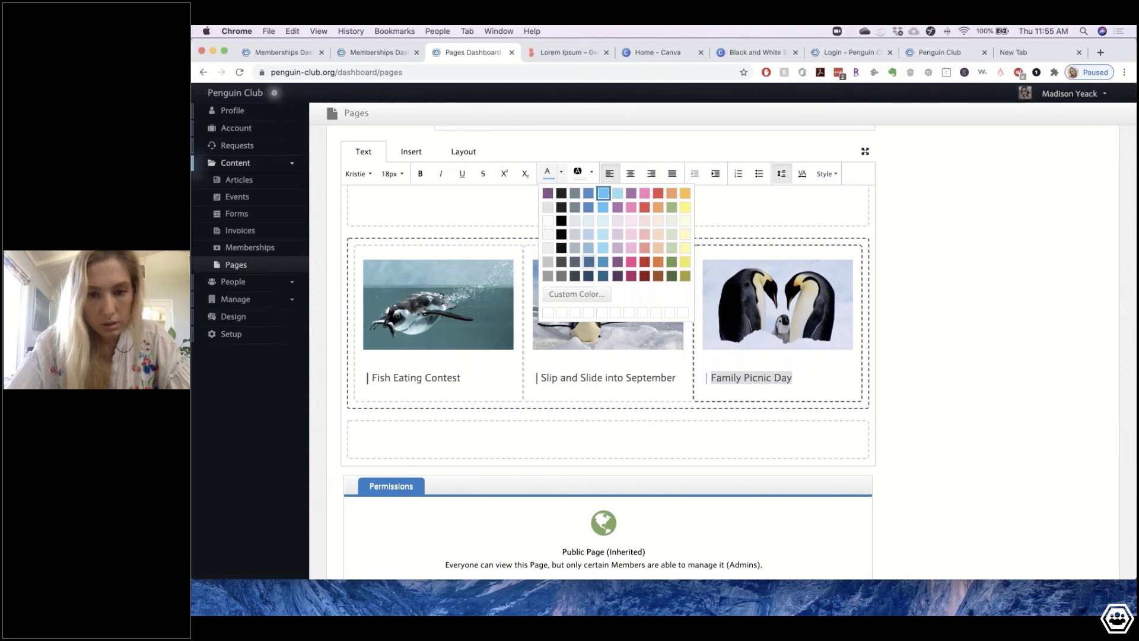
pyautogui.click(603, 193)
# - Colour the "Slip and Slide into September" and "Fish Eating Contest" caption texts the same darker blue
pyautogui.moveTo(677, 378); pyautogui.dragTo(551, 378)
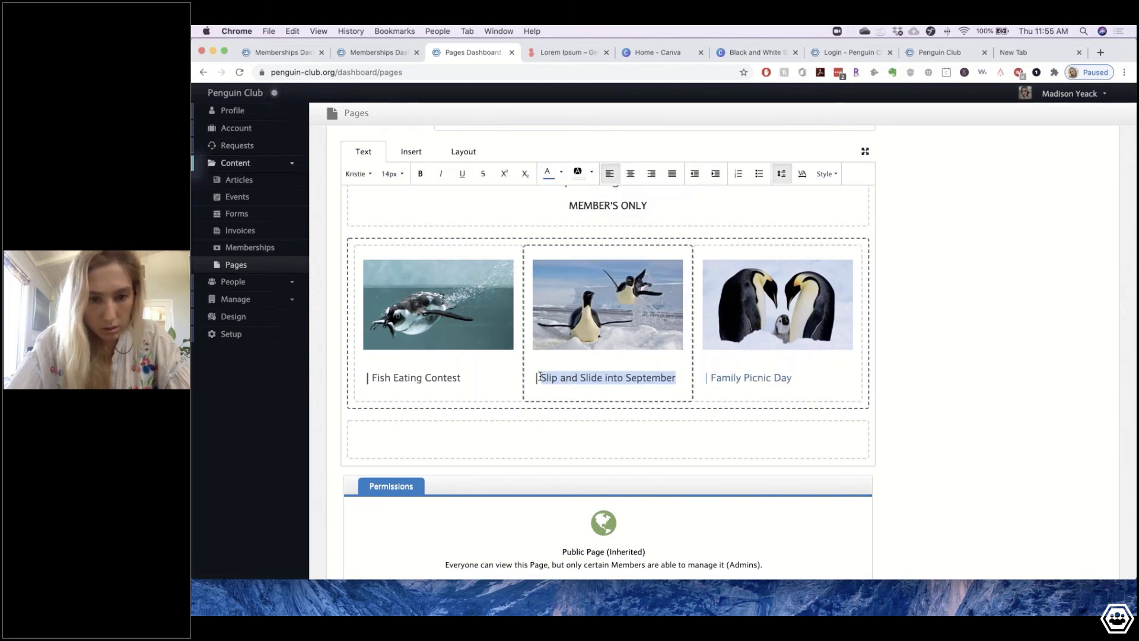
pyautogui.click(562, 173)
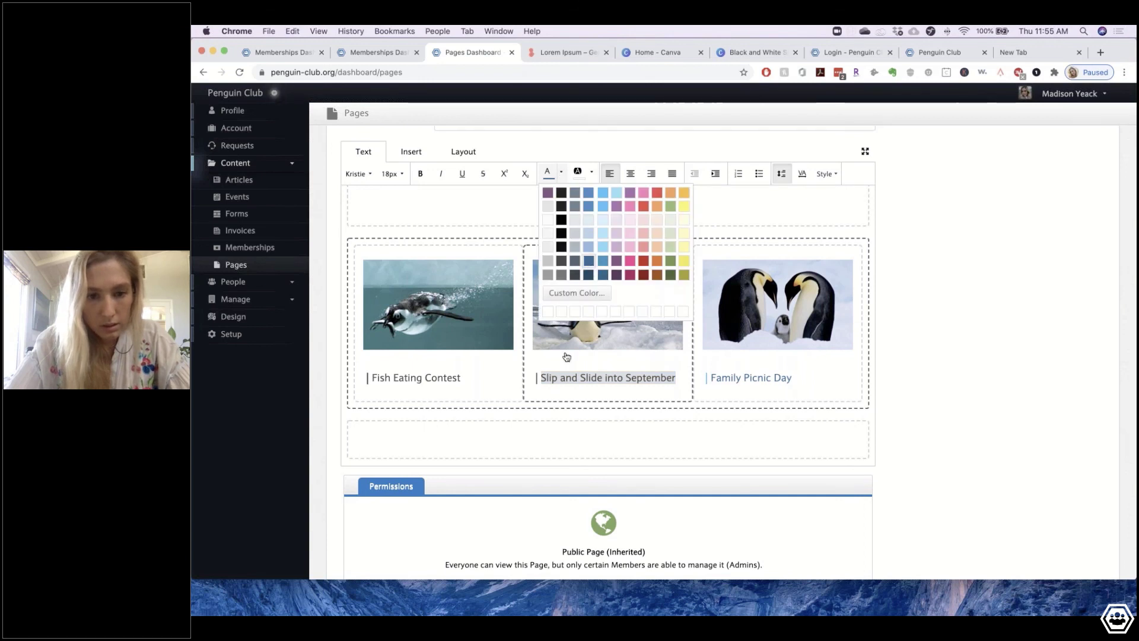
pyautogui.click(589, 260)
pyautogui.click(369, 378)
pyautogui.moveTo(372, 378); pyautogui.dragTo(472, 378)
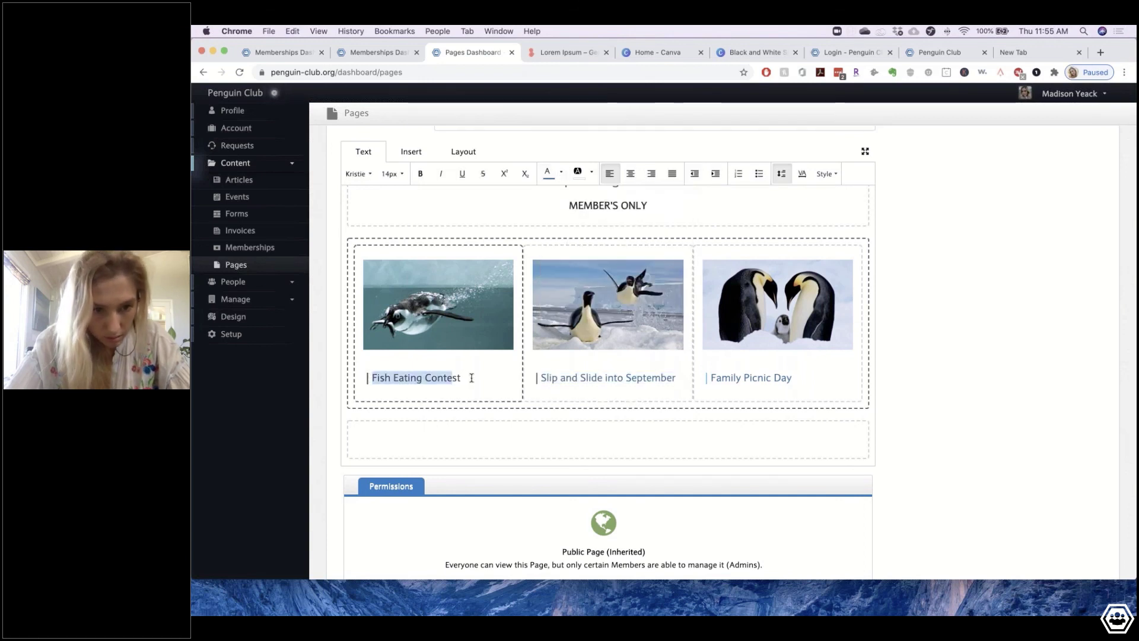
# - Colour the leading vertical bars of the "Slip and Slide into September" and "Fish Eating Contest" captions light blue
pyautogui.click(537, 380)
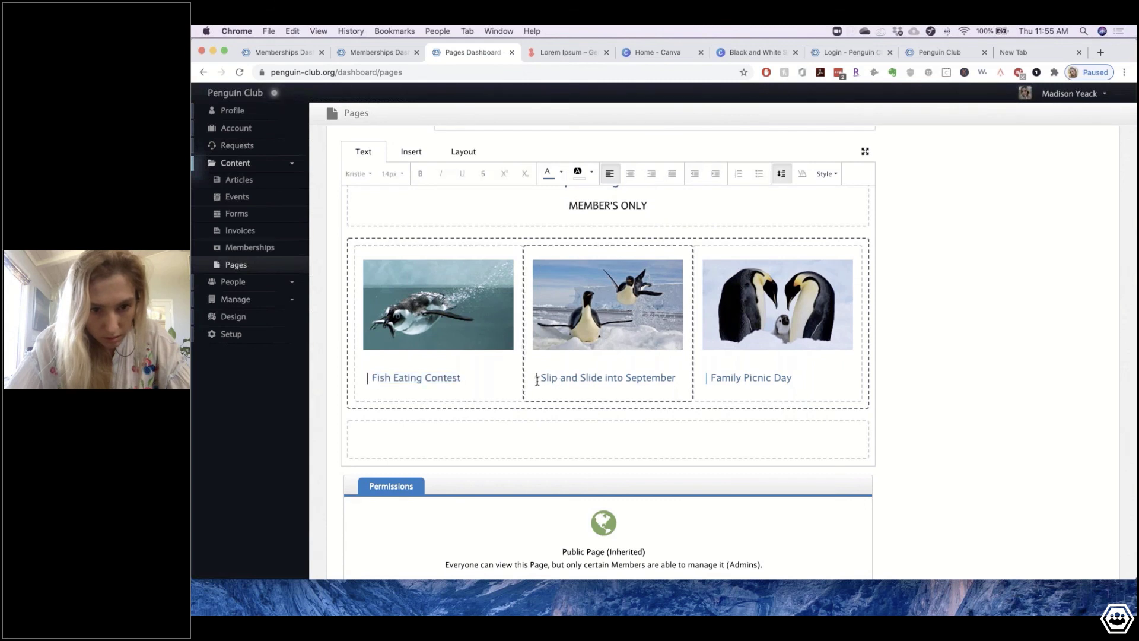
pyautogui.click(561, 173)
pyautogui.click(434, 378)
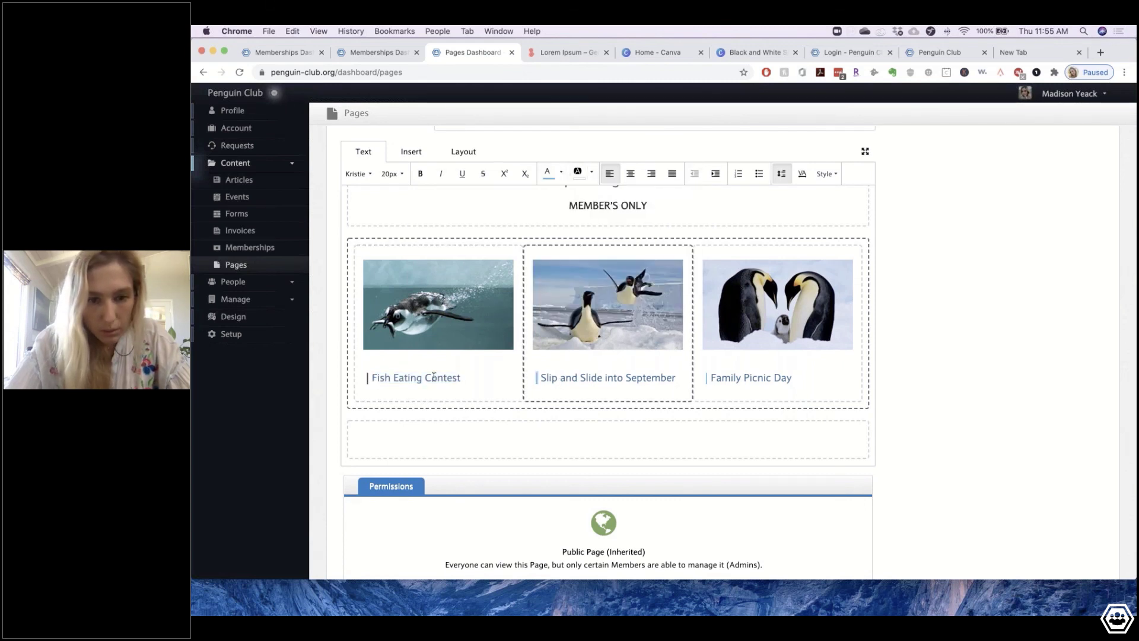
pyautogui.click(368, 378)
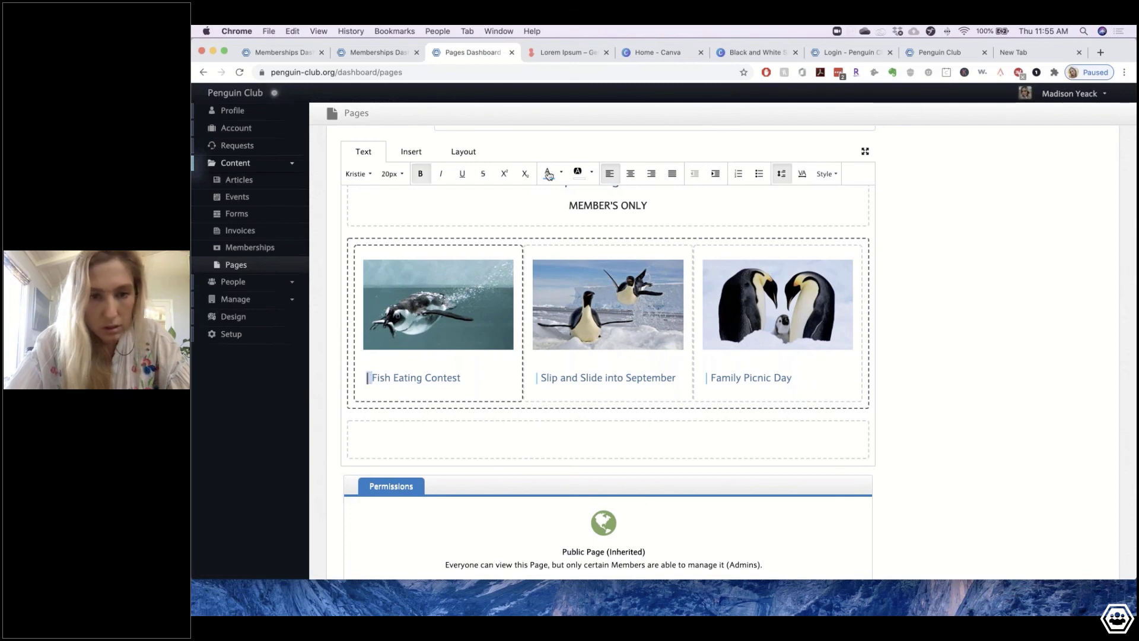
# - Clear the "Insert Content" placeholder from the last block and save the page
pyautogui.scroll(-1, 413, 436)
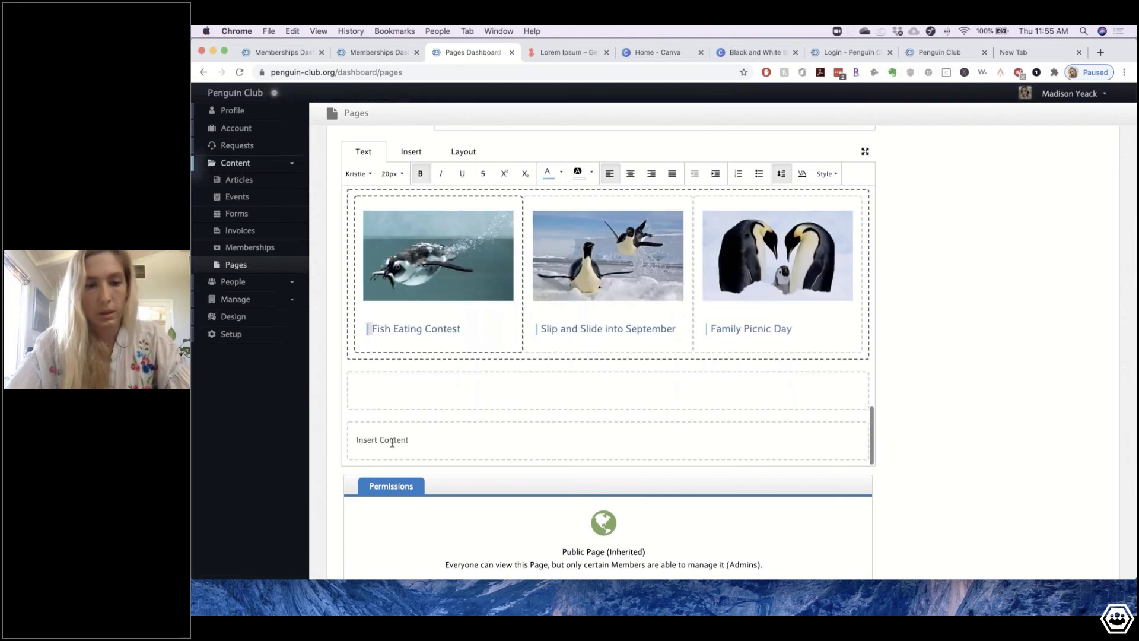
pyautogui.click(392, 442)
pyautogui.scroll(-3, 392, 443)
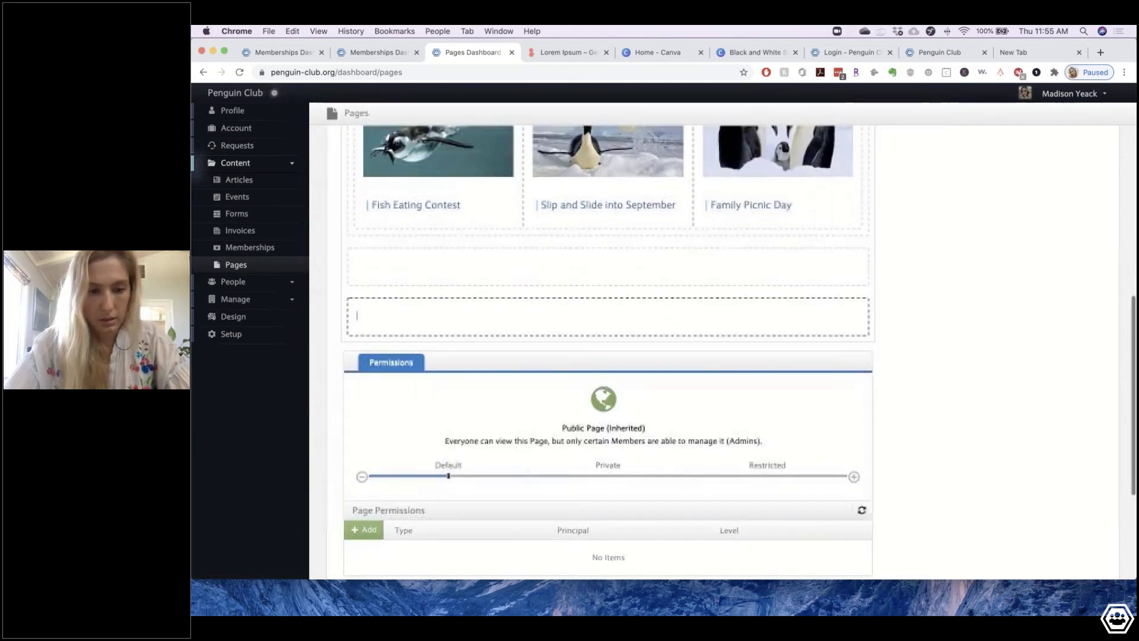
pyautogui.scroll(-3, 356, 534)
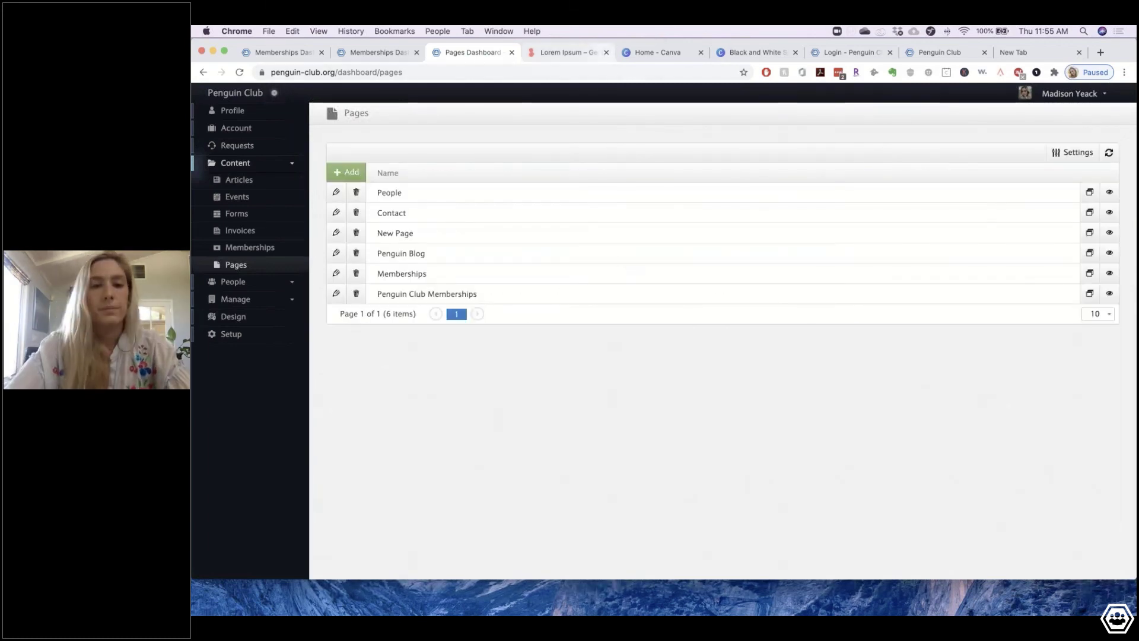
# - View the published Penguin Club Memberships page and review its sections from the title down to the event captions
pyautogui.click(1109, 294)
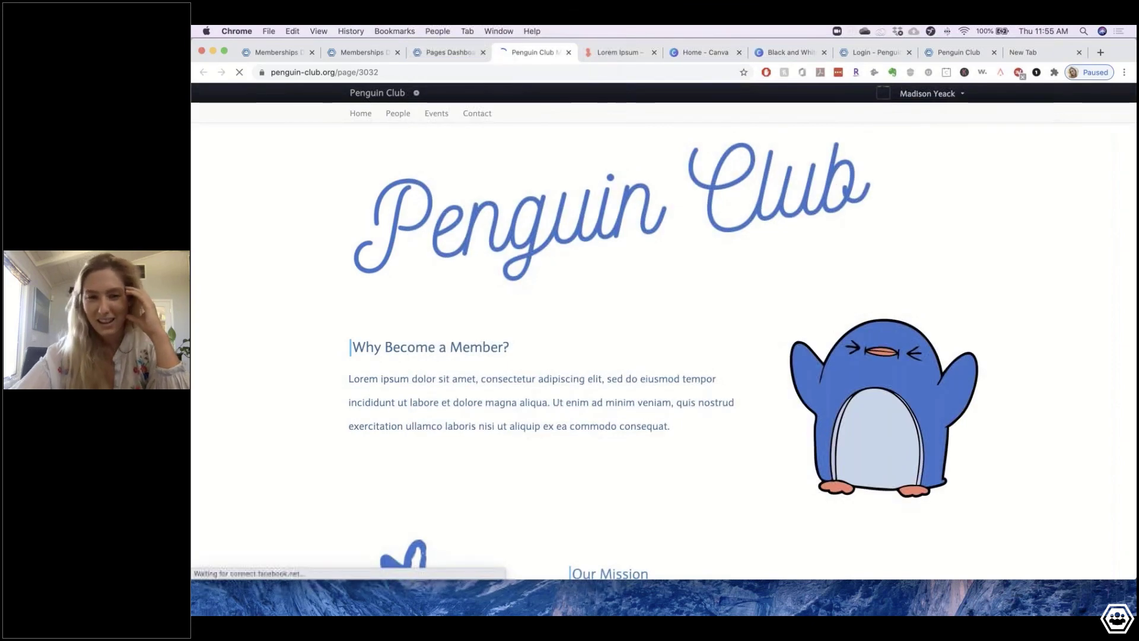
pyautogui.scroll(-6, 664, 350)
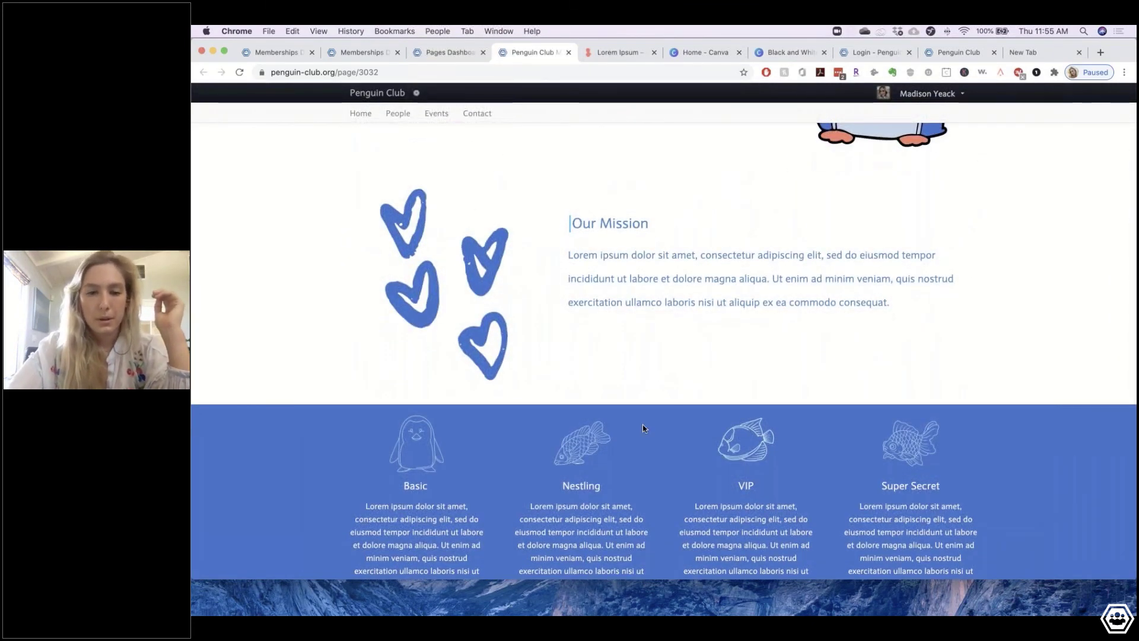
pyautogui.scroll(-2, 644, 428)
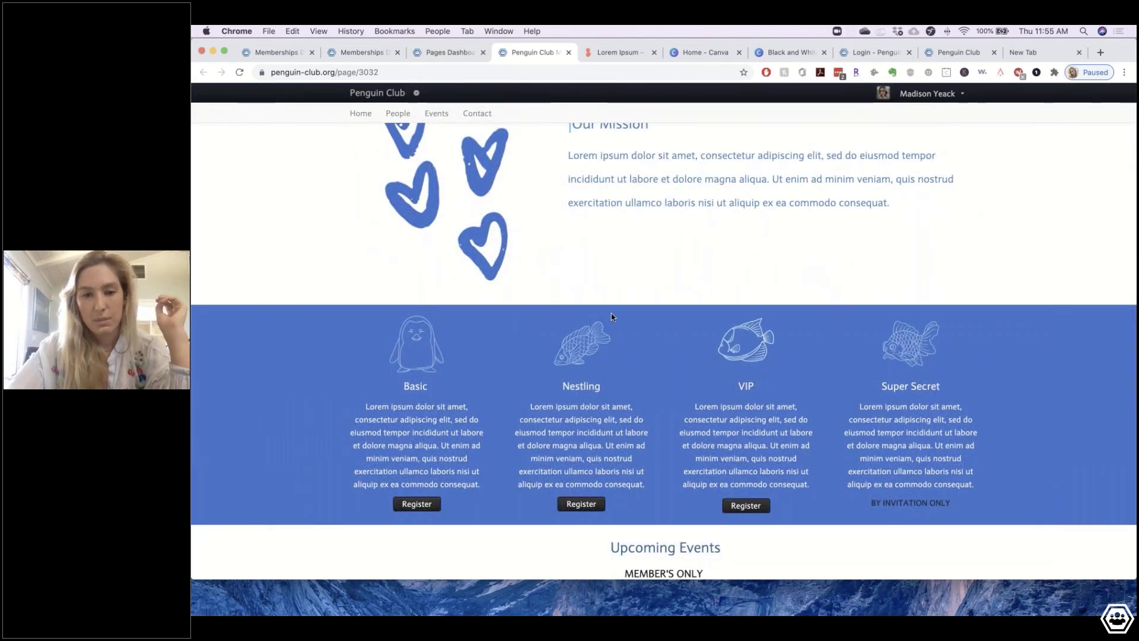
pyautogui.scroll(-2, 663, 350)
pyautogui.scroll(-3, 664, 350)
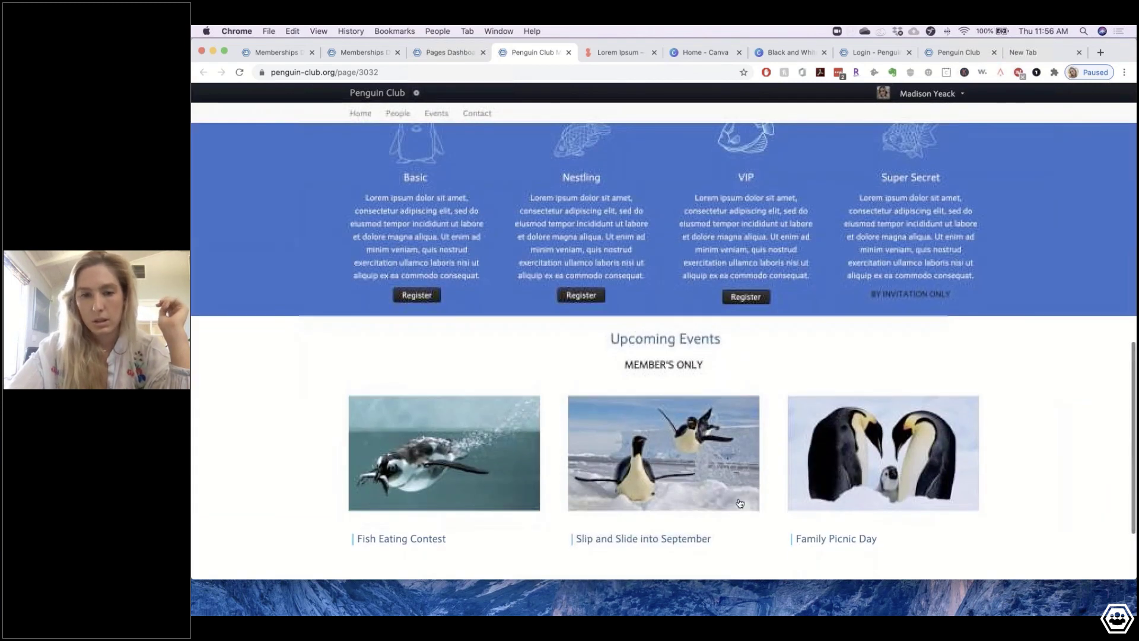
pyautogui.scroll(8, 663, 350)
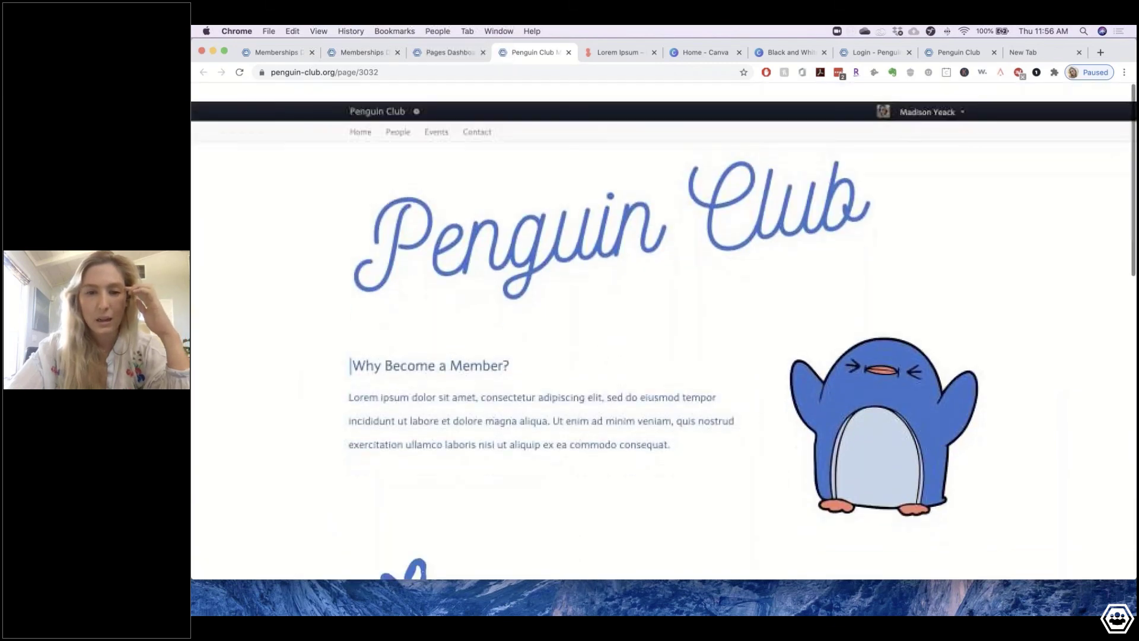
# - Return to the Pages dashboard and open the Penguin Club Memberships page for editing
pyautogui.click(438, 53)
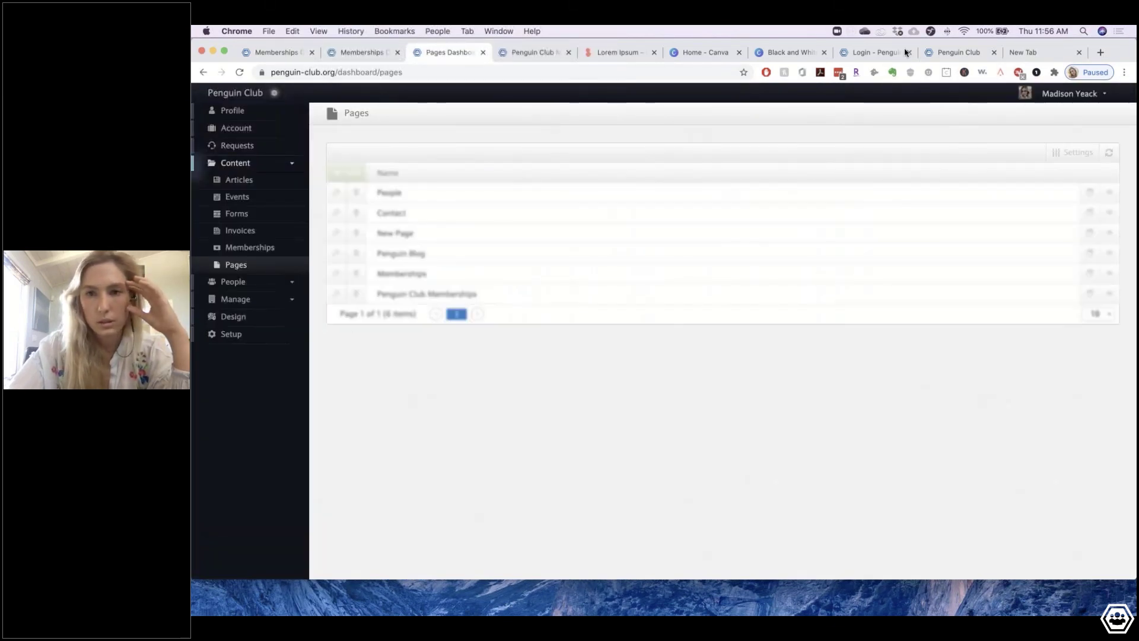
pyautogui.click(336, 295)
# - Switch to the Canva design, duplicate the outlined fish page, and recolour the copied fish with the document's medium blue
pyautogui.click(791, 53)
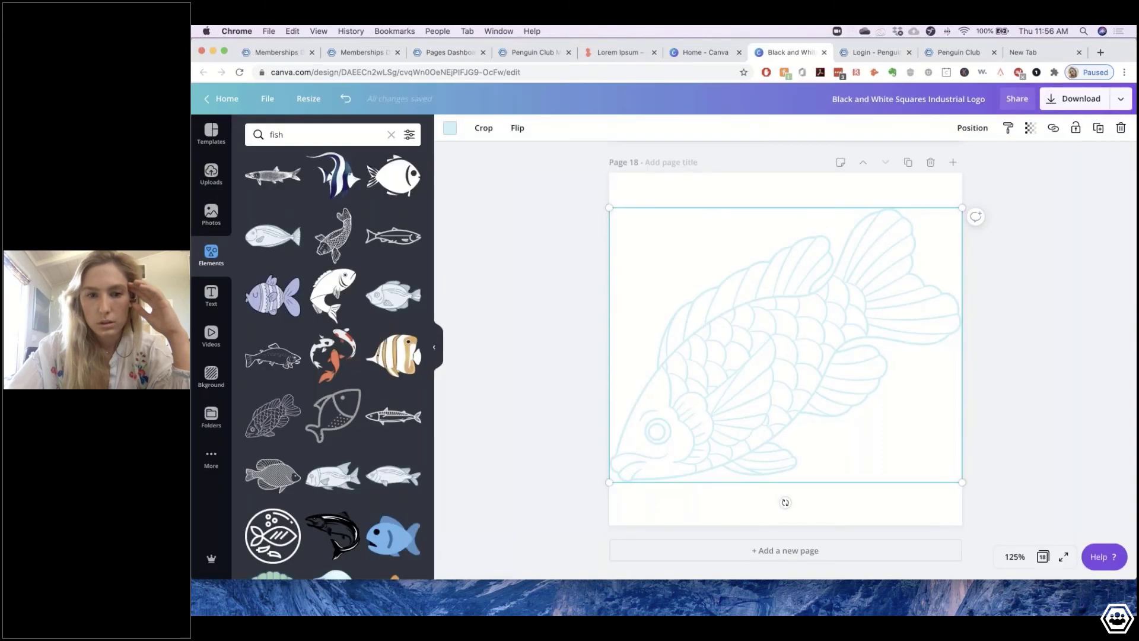
pyautogui.click(715, 184)
pyautogui.click(908, 162)
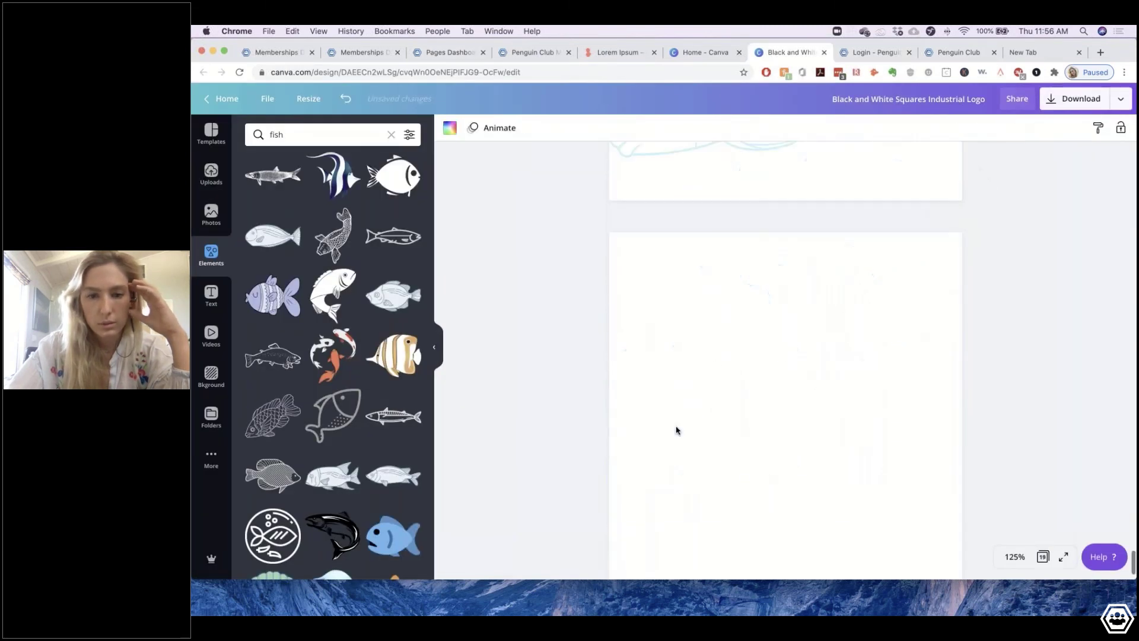
pyautogui.click(724, 351)
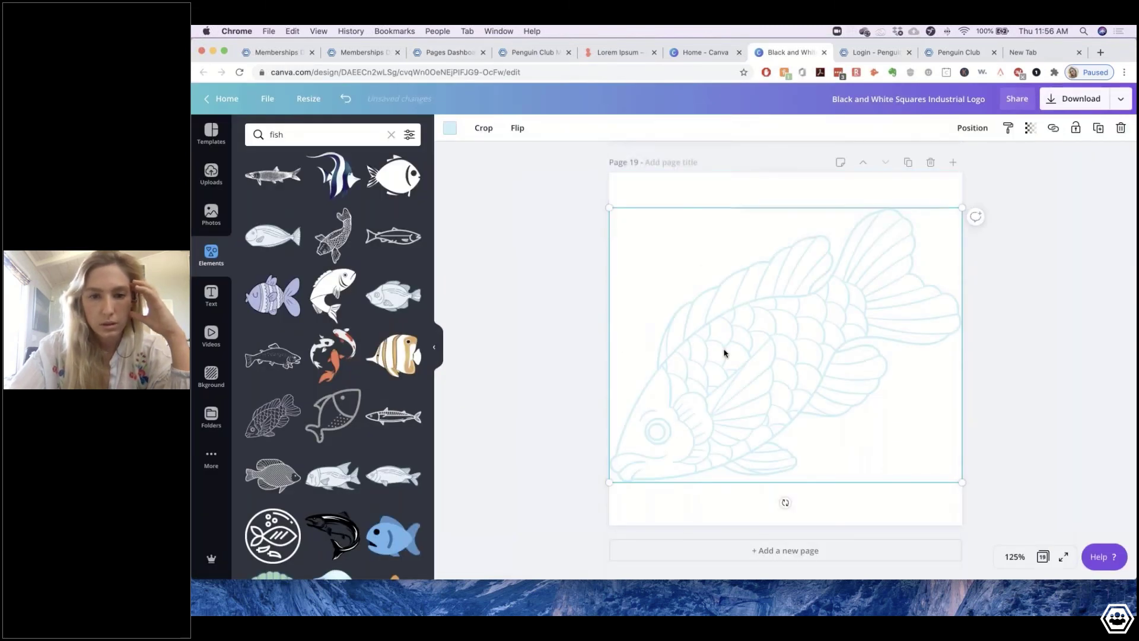
pyautogui.click(450, 128)
pyautogui.click(349, 247)
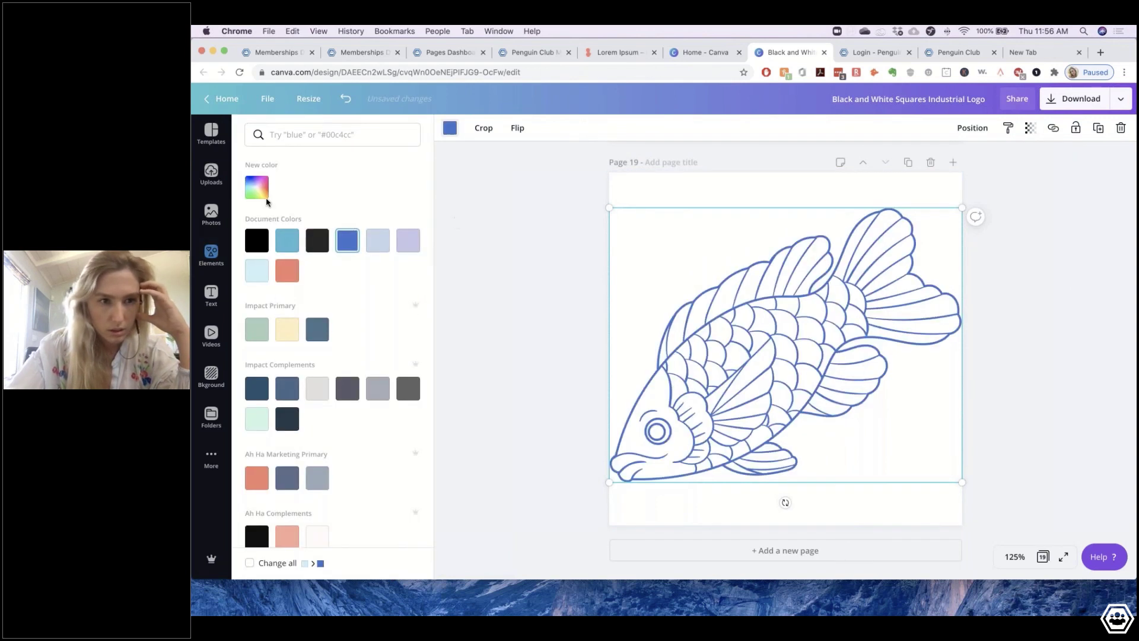
# - Lighten the copied fish to the custom pale blue #e5eeff and copy that colour code
pyautogui.click(257, 187)
pyautogui.moveTo(368, 226); pyautogui.dragTo(270, 208)
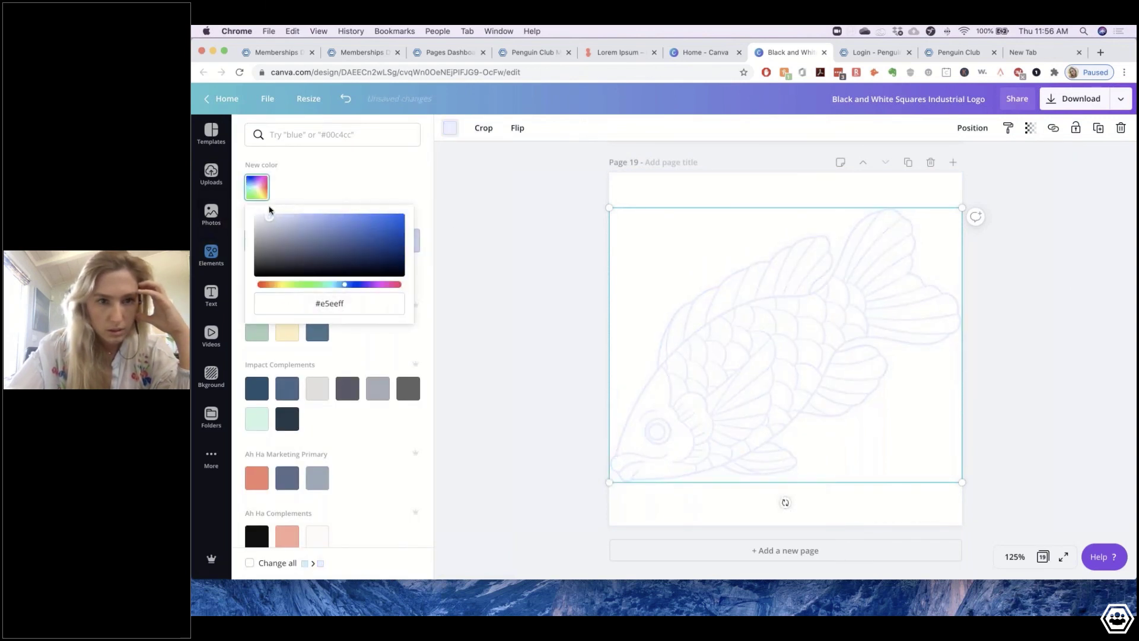
pyautogui.click(353, 302)
pyautogui.press('Escape')
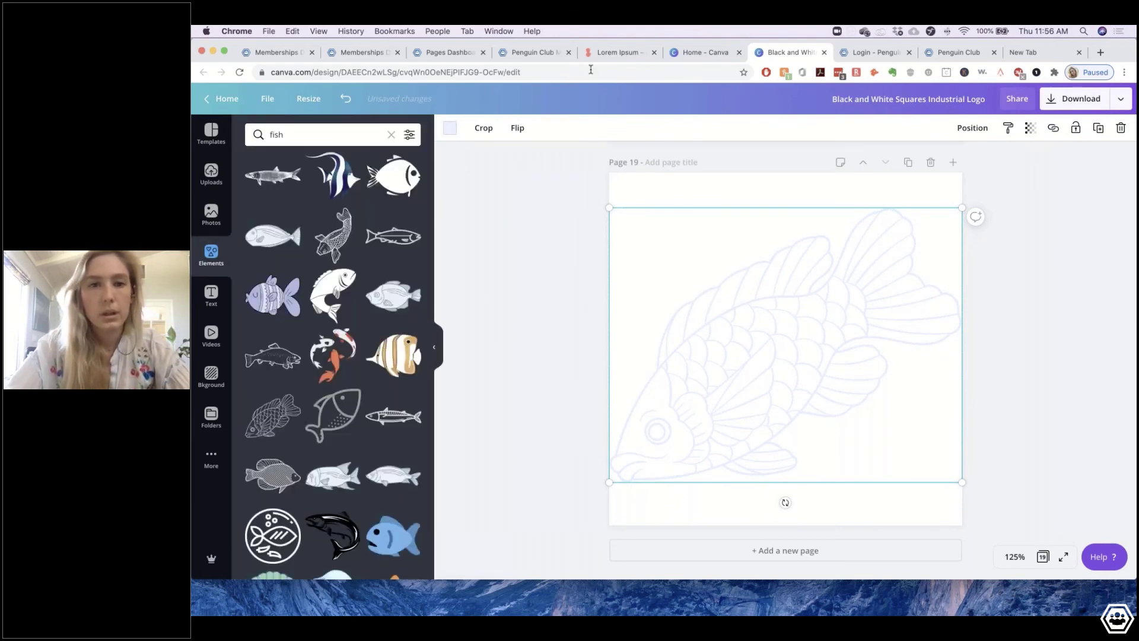
# - Switch back to the Penguin Club Memberships editor and give the title image block the custom background colour #e5eeff
pyautogui.click(522, 54)
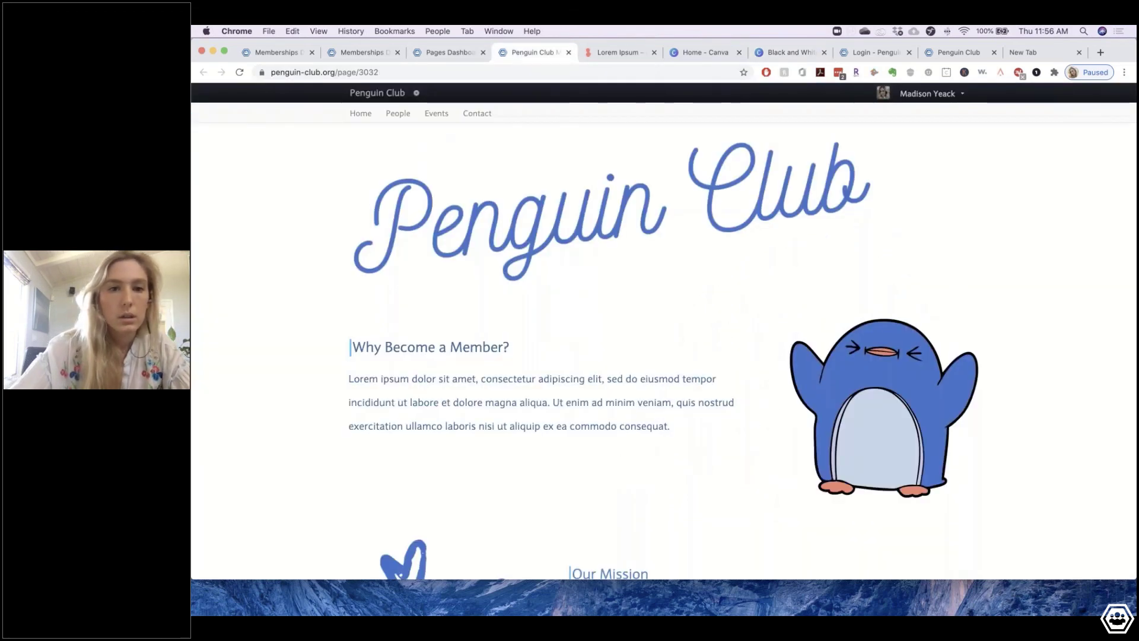
pyautogui.click(449, 53)
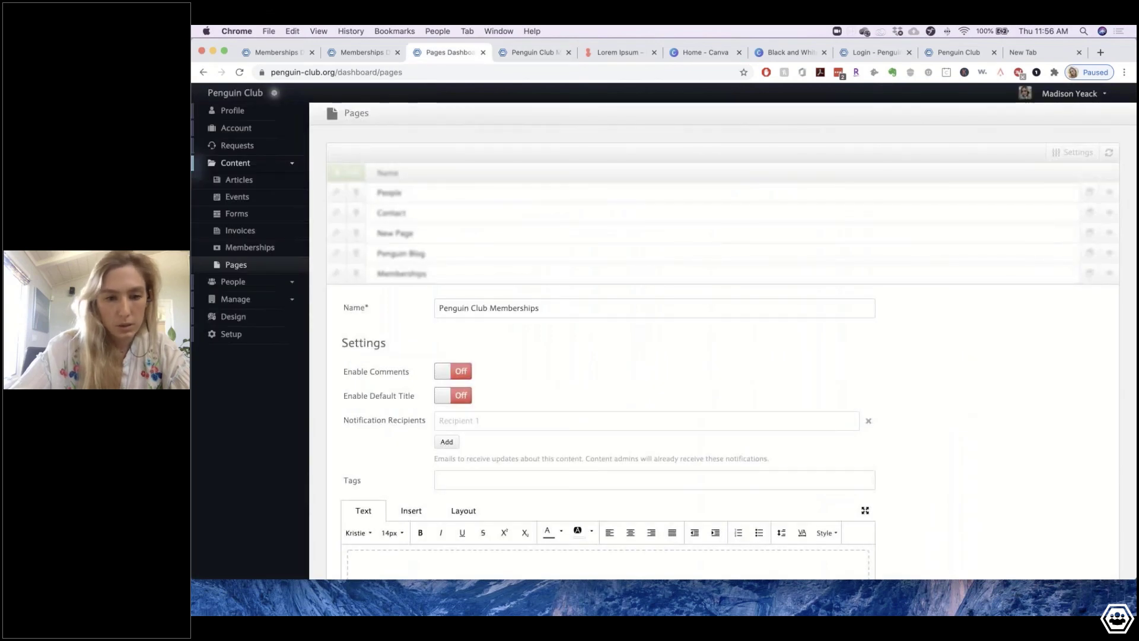
pyautogui.scroll(-3, 488, 376)
pyautogui.click(478, 376)
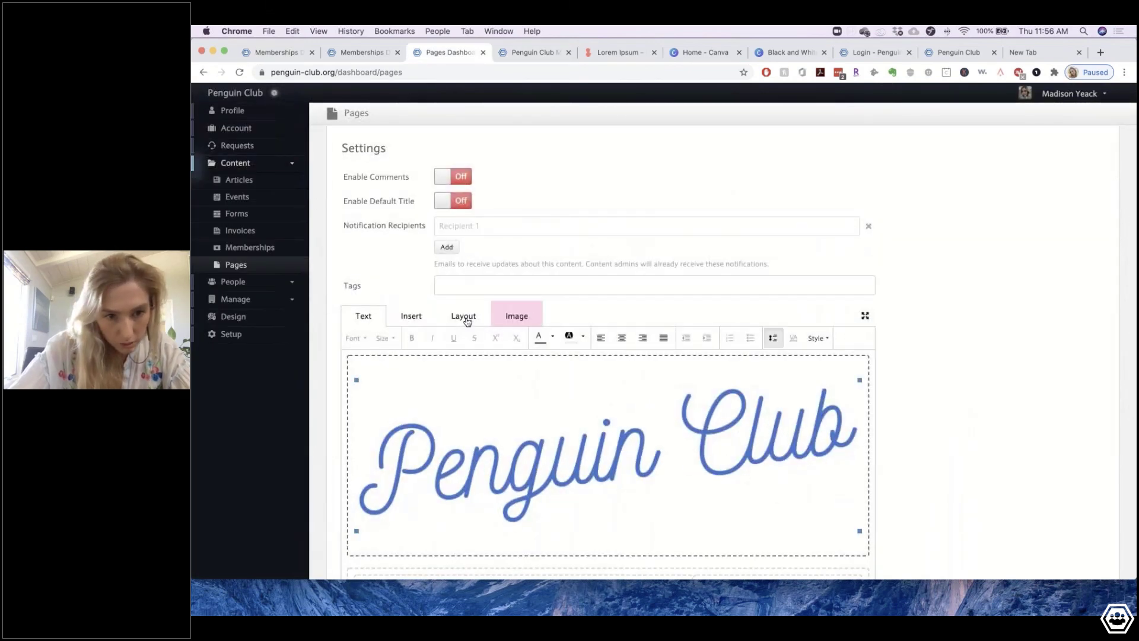
pyautogui.click(463, 316)
pyautogui.click(636, 337)
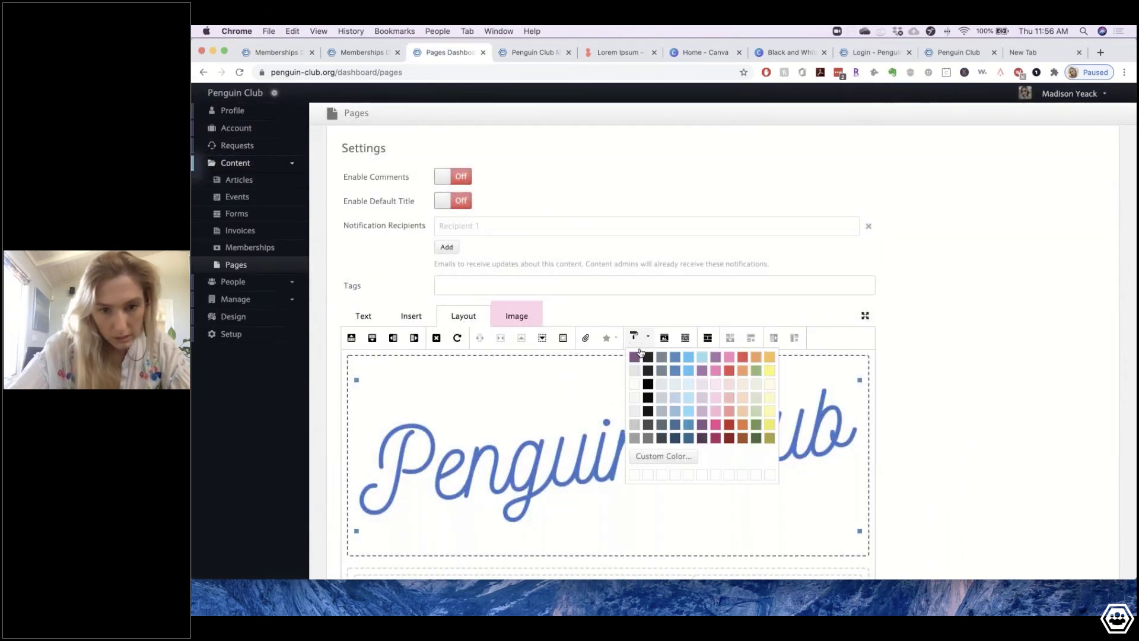
pyautogui.click(662, 455)
pyautogui.click(855, 481)
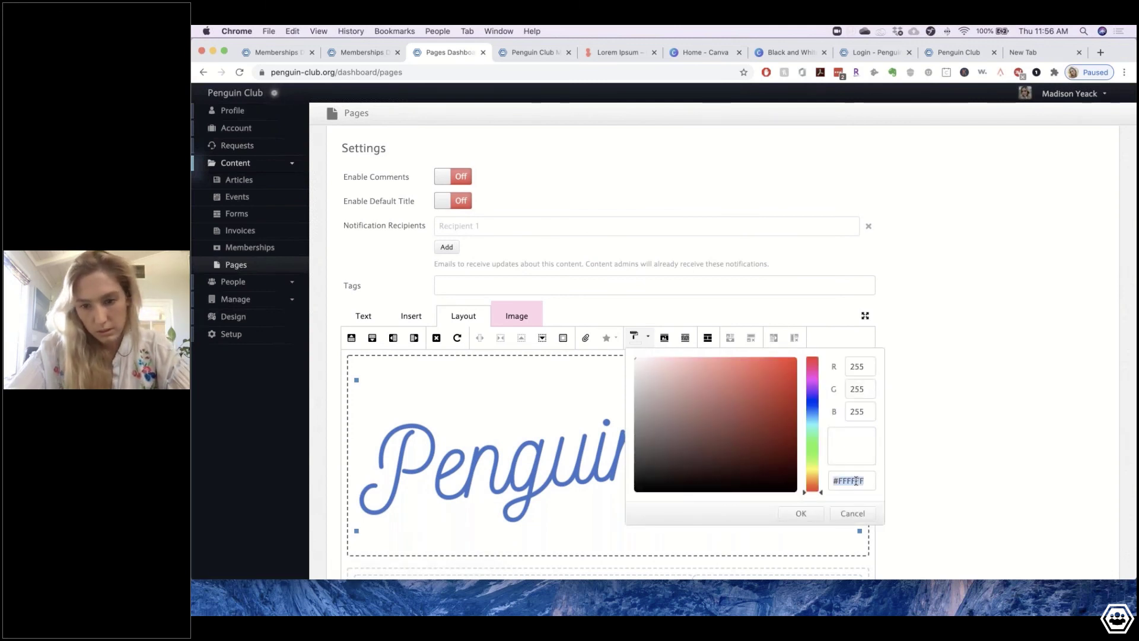
pyautogui.write('#e5eeff')
pyautogui.click(801, 514)
# - Give the Why Become a Member? and Our Mission sections the saved pale blue custom background colour
pyautogui.scroll(-5, 473, 440)
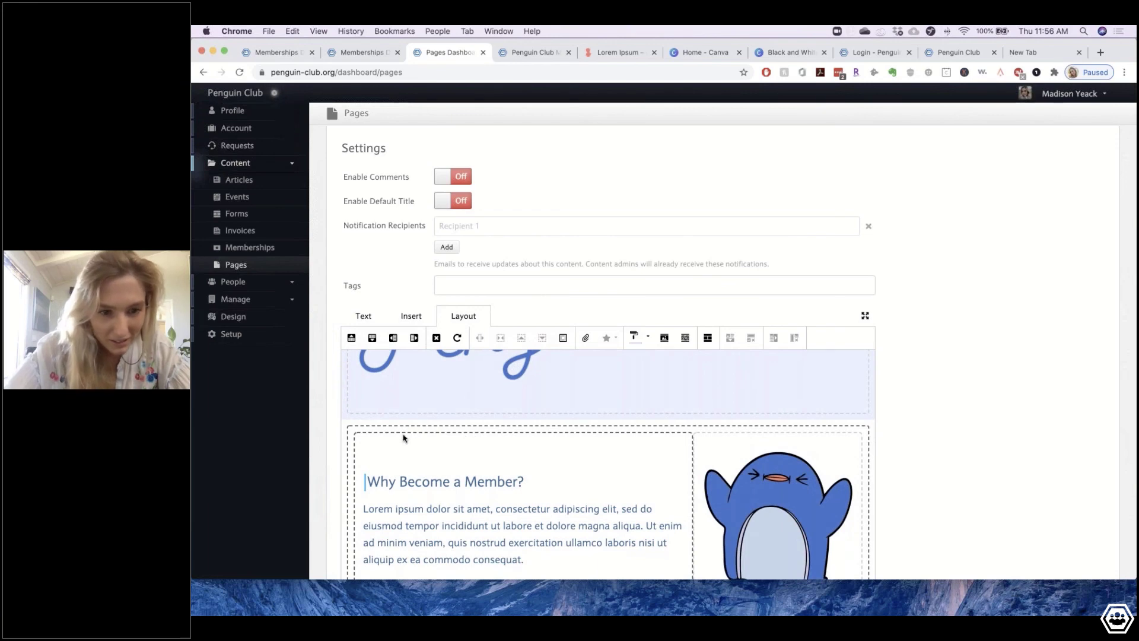
pyautogui.click(636, 339)
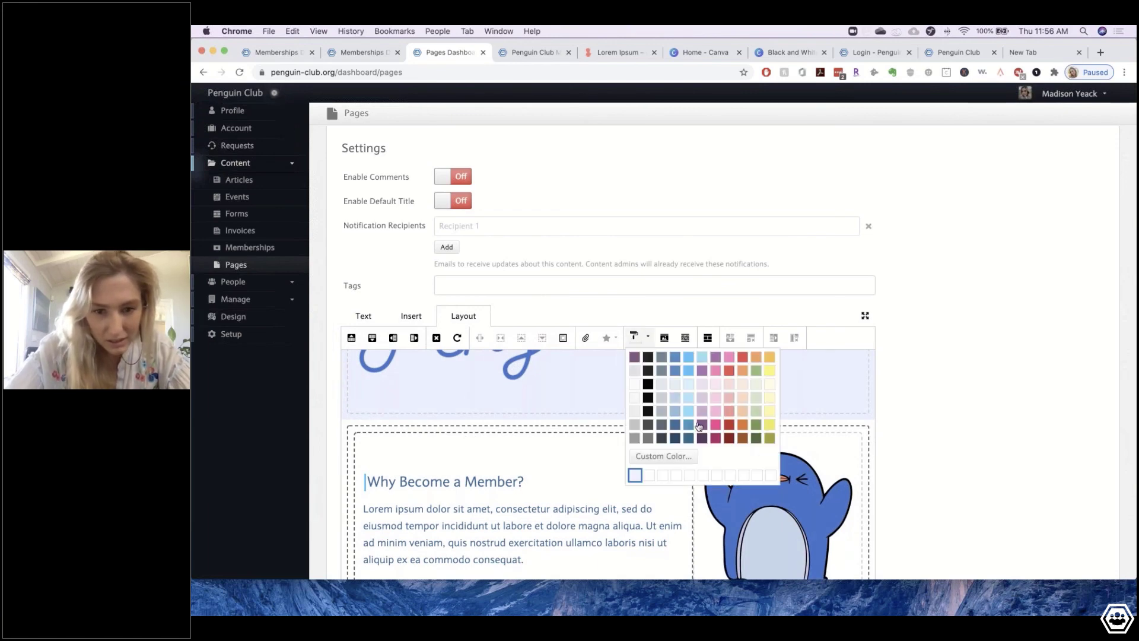
pyautogui.click(635, 475)
pyautogui.scroll(-4, 602, 474)
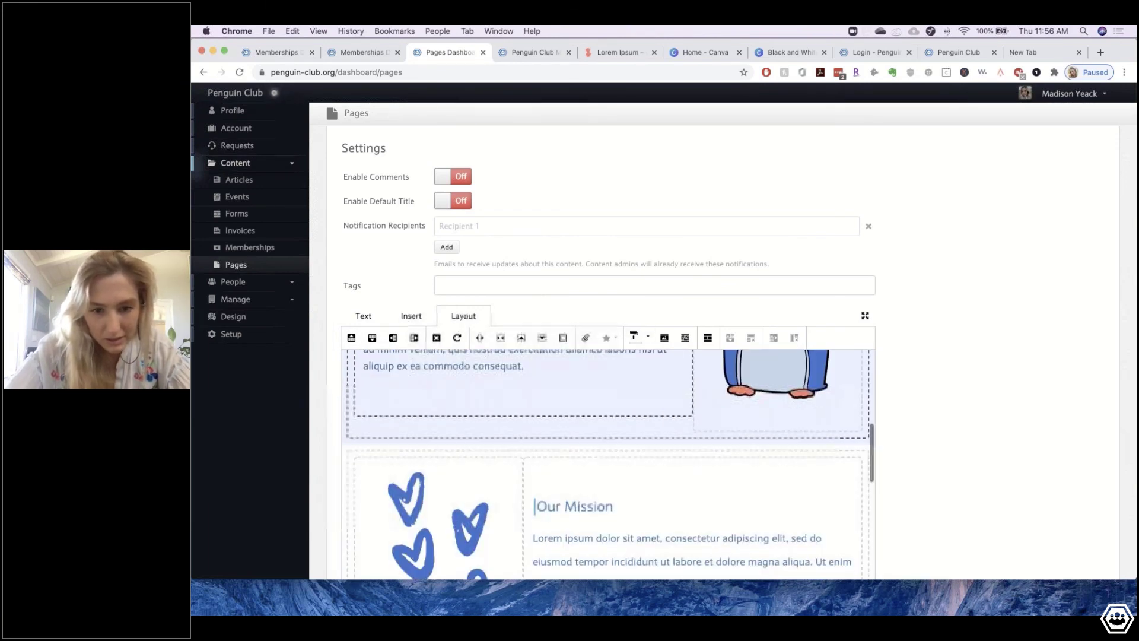
pyautogui.click(634, 337)
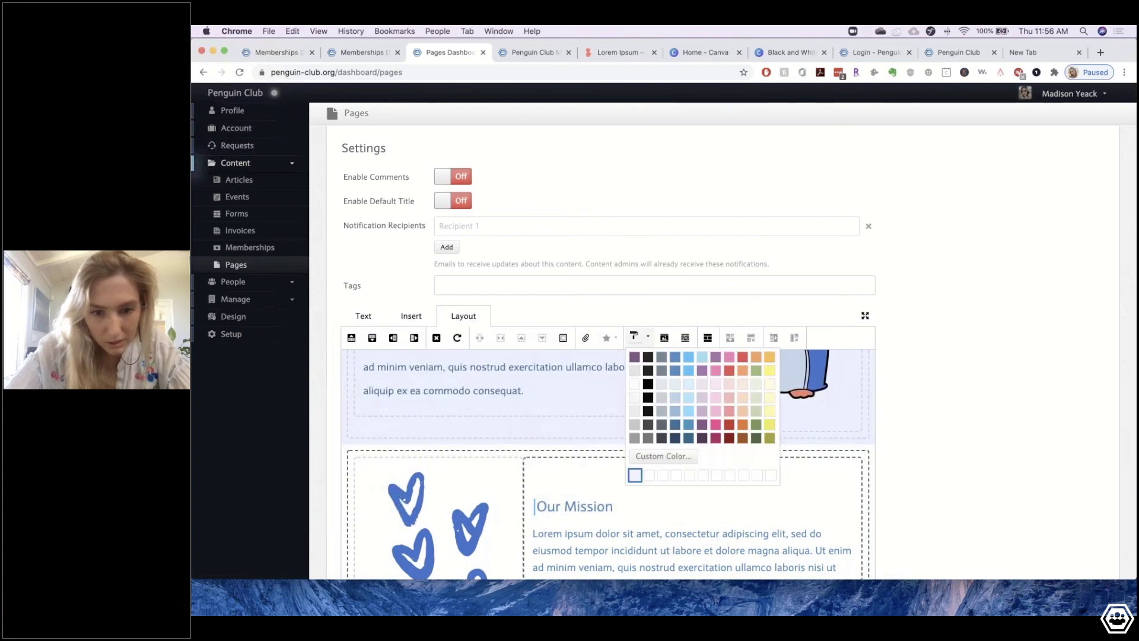
pyautogui.click(638, 473)
# - Insert a block above the blue membership columns and clear its placeholder text to leave an empty spacer
pyautogui.scroll(-10, 638, 473)
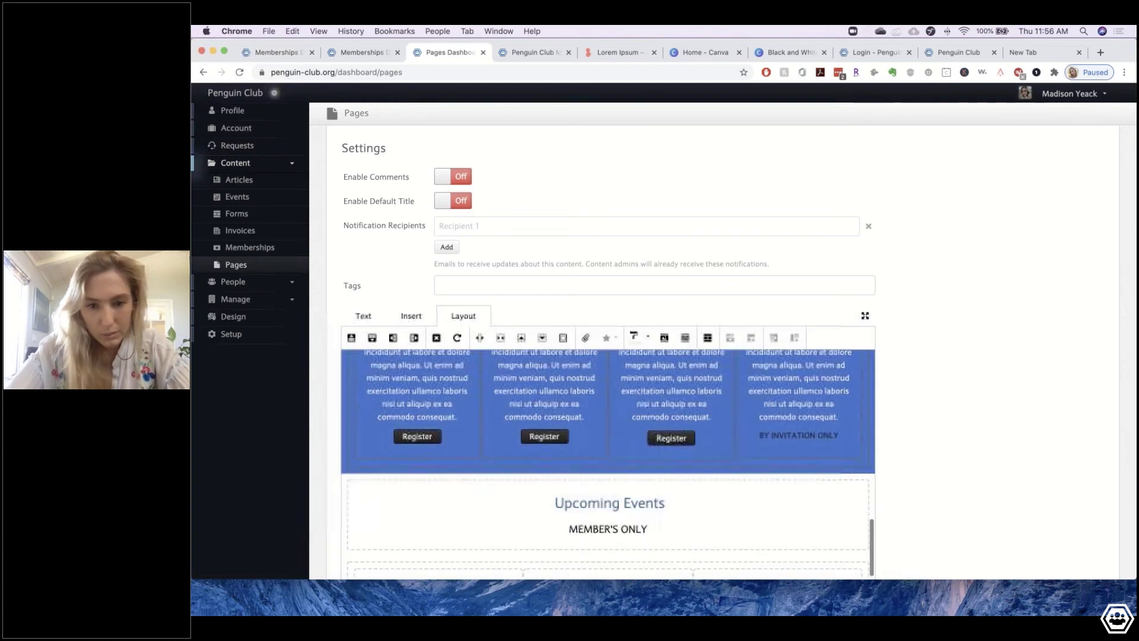
pyautogui.scroll(2, 638, 473)
pyautogui.scroll(2, 397, 399)
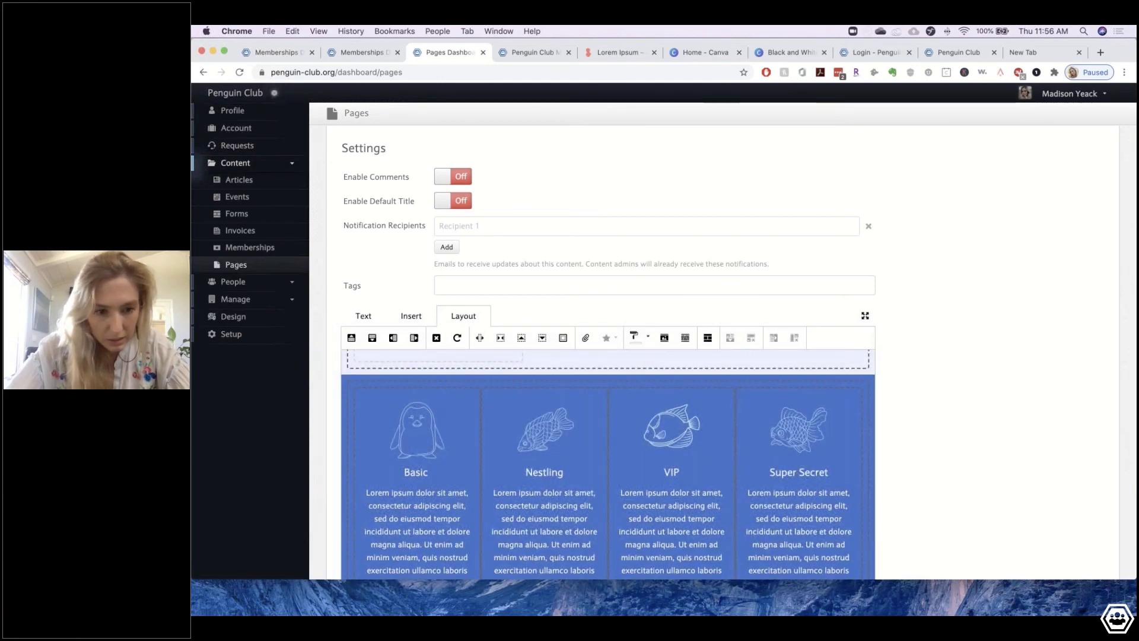
pyautogui.click(390, 431)
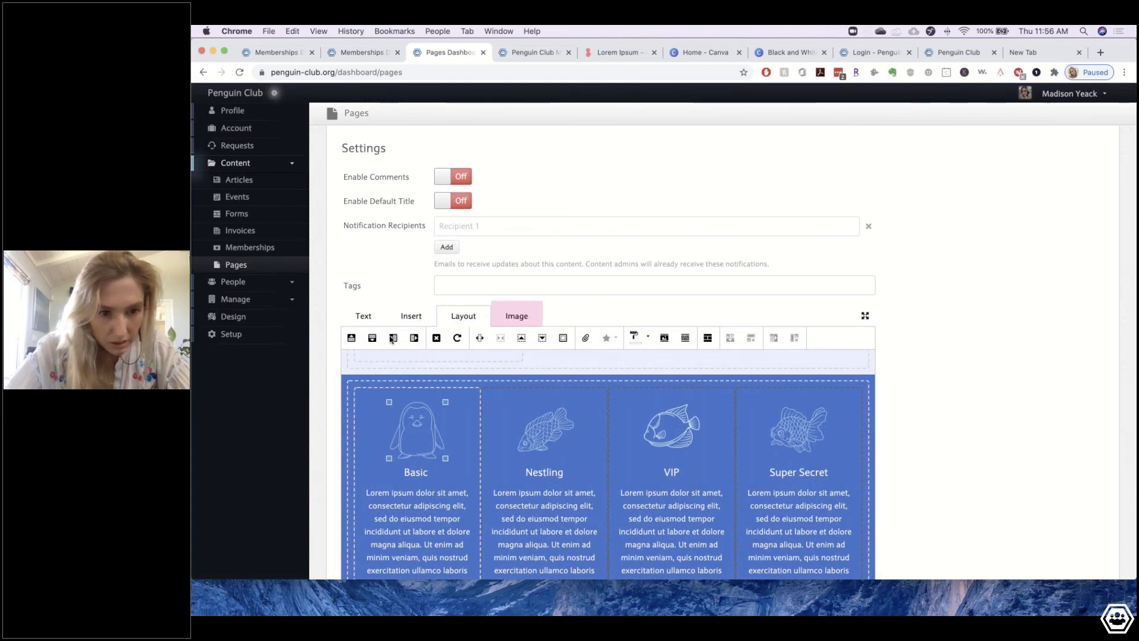
pyautogui.click(351, 338)
pyautogui.tripleClick(397, 397)
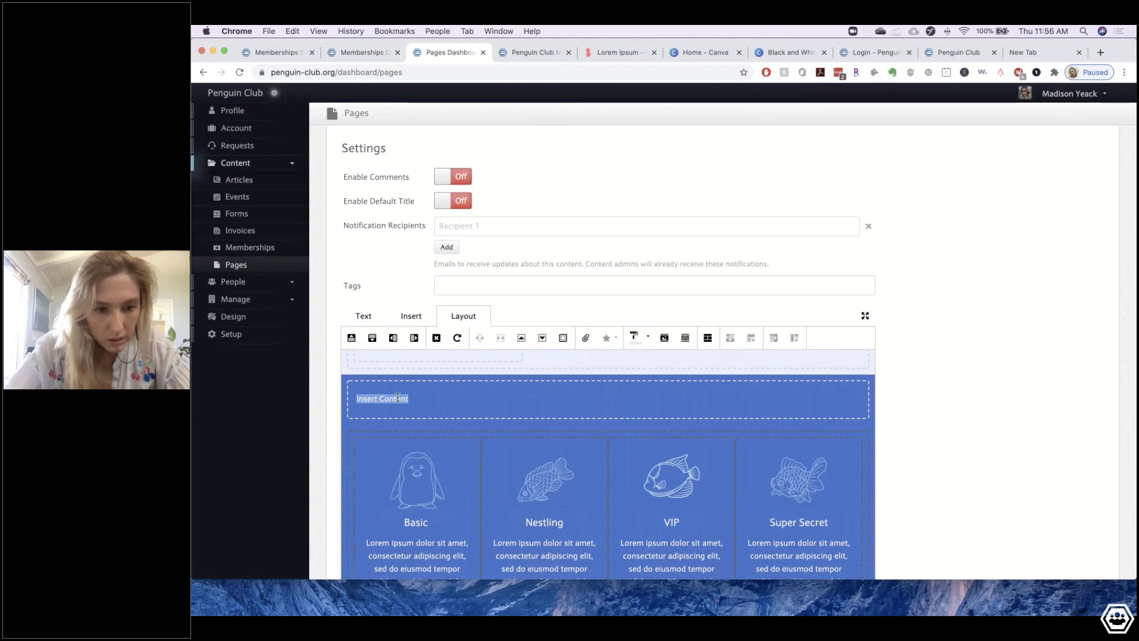
pyautogui.press('BackSpace')
# - Insert a block below the membership columns and delete its placeholder text to leave an empty spacer
pyautogui.scroll(-3, 451, 505)
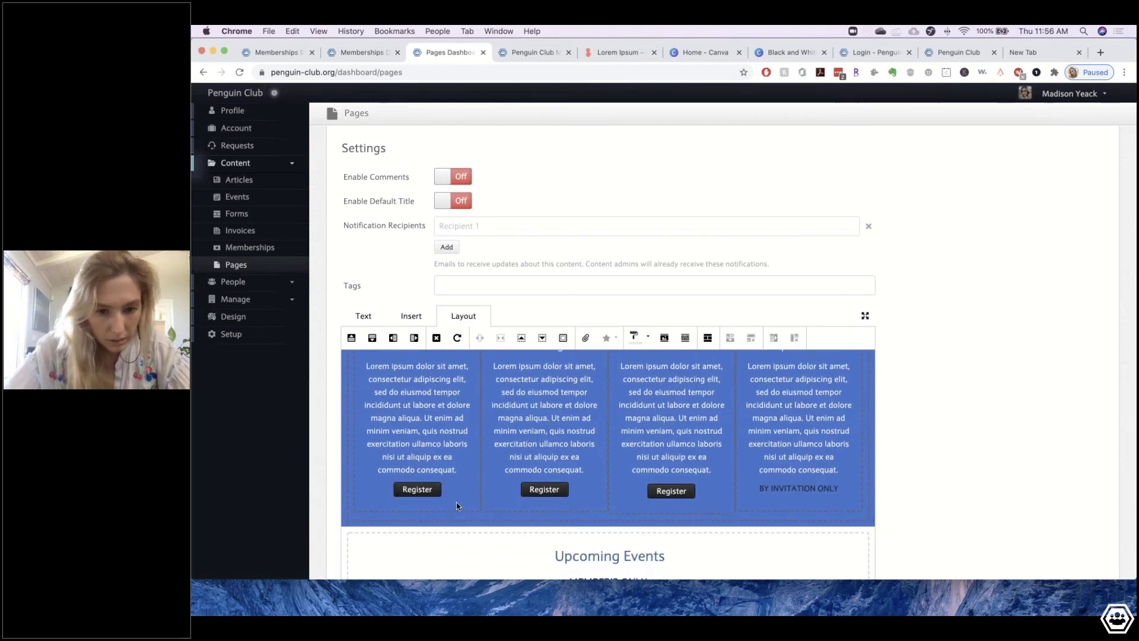
pyautogui.click(372, 337)
pyautogui.tripleClick(392, 549)
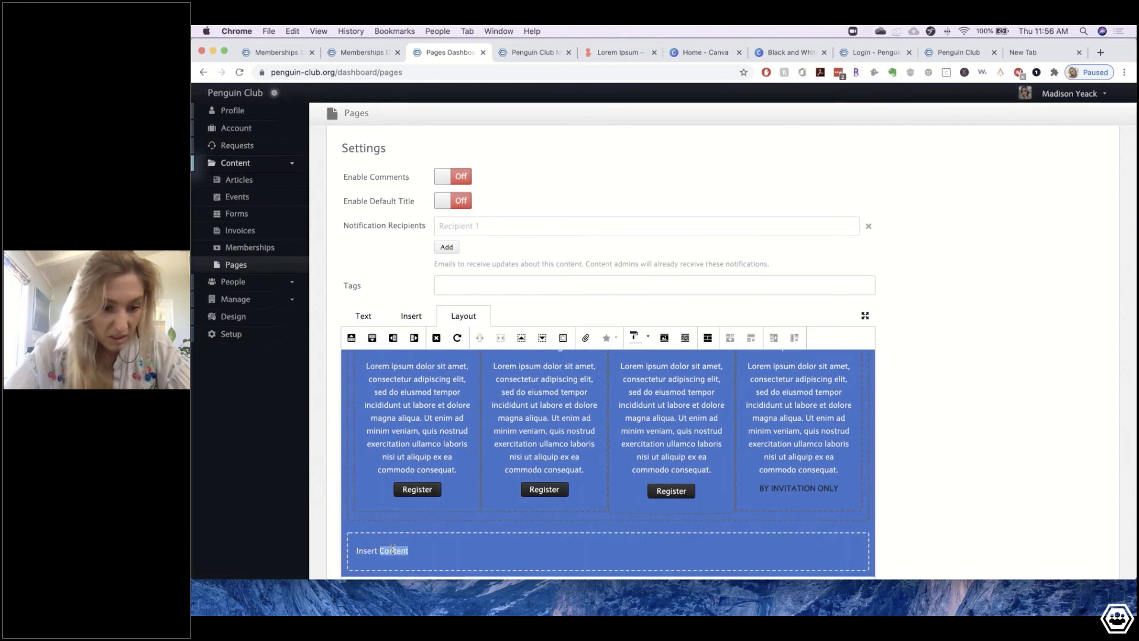
pyautogui.press('BackSpace')
# - Add a blank line above the Upcoming Events heading inside its block
pyautogui.scroll(-5, 415, 522)
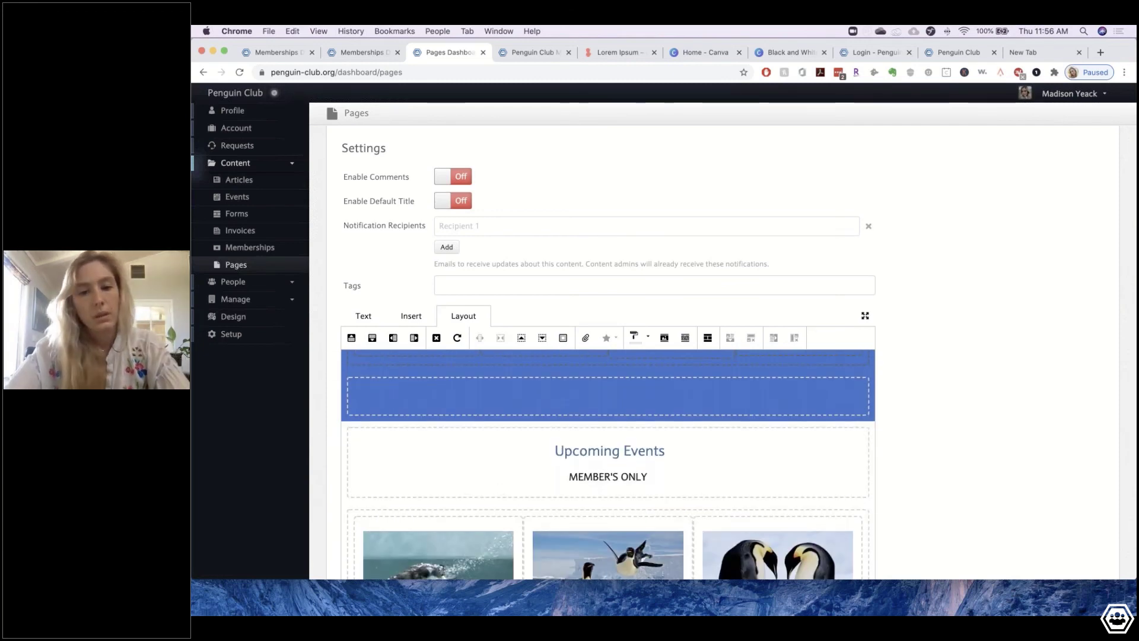
pyautogui.click(549, 448)
pyautogui.press('Return')
pyautogui.scroll(-3, 587, 447)
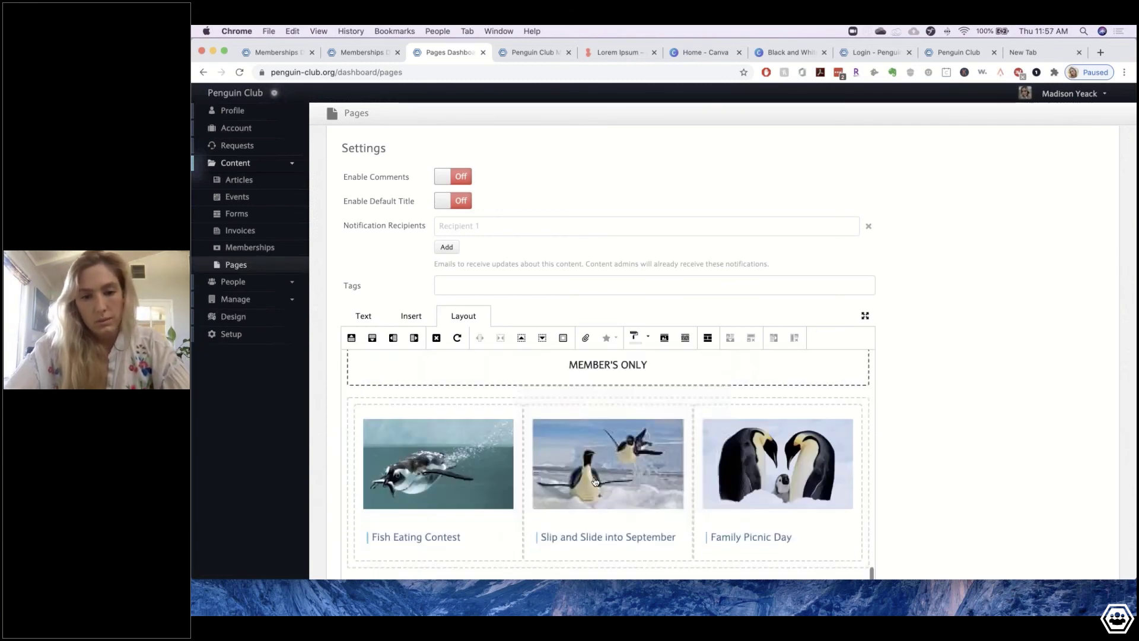
pyautogui.scroll(2, 503, 453)
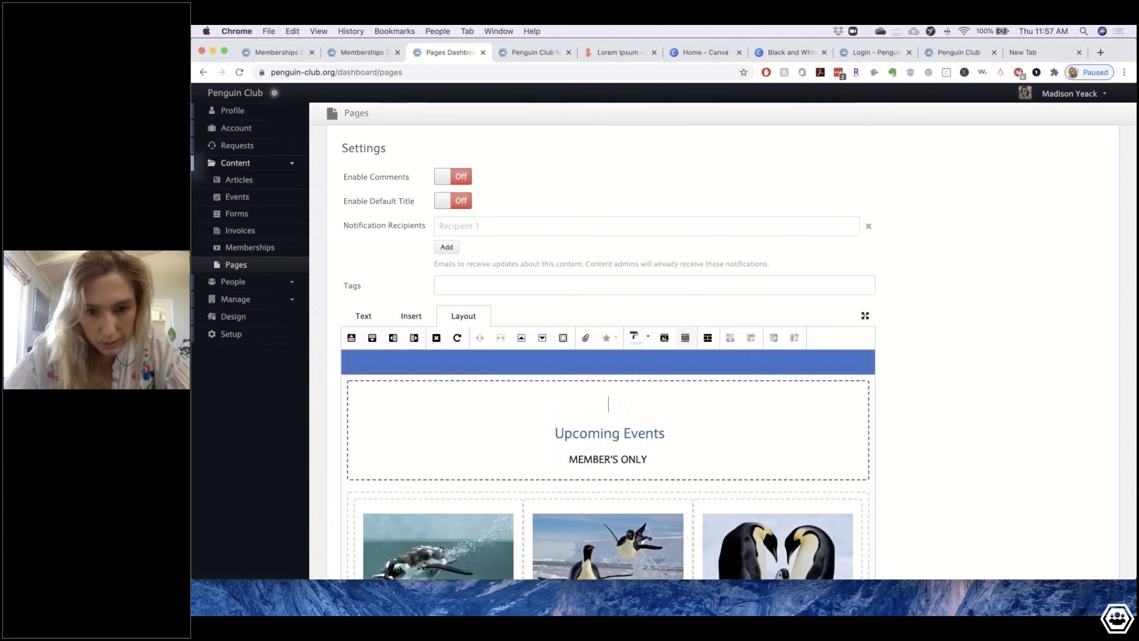
# - Apply the saved pale blue background to the Upcoming Events heading block and the row of three event images
pyautogui.click(634, 337)
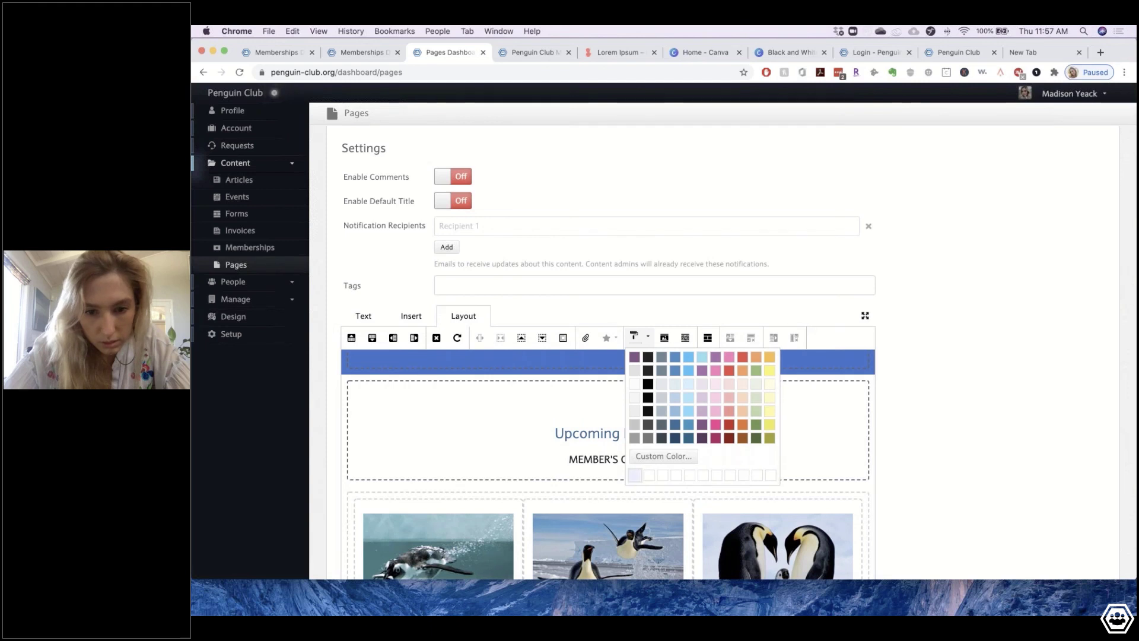
pyautogui.scroll(-3, 537, 487)
pyautogui.click(493, 480)
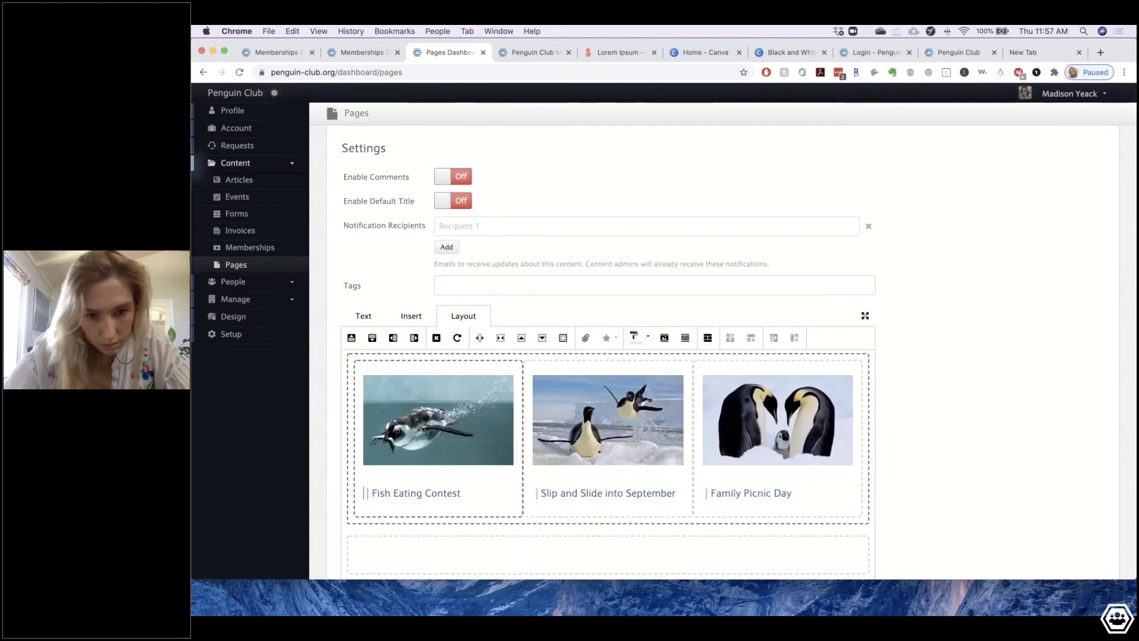
pyautogui.click(633, 337)
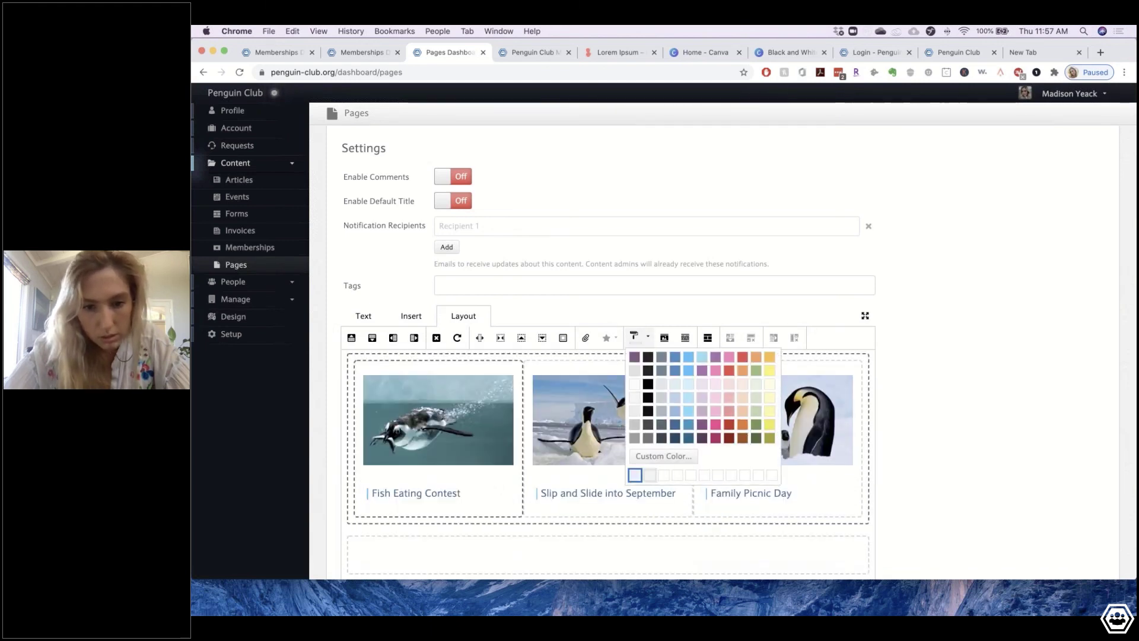
pyautogui.click(637, 473)
# - Apply the saved pale blue background to the two empty blocks below the event images
pyautogui.scroll(-3, 608, 415)
pyautogui.click(608, 454)
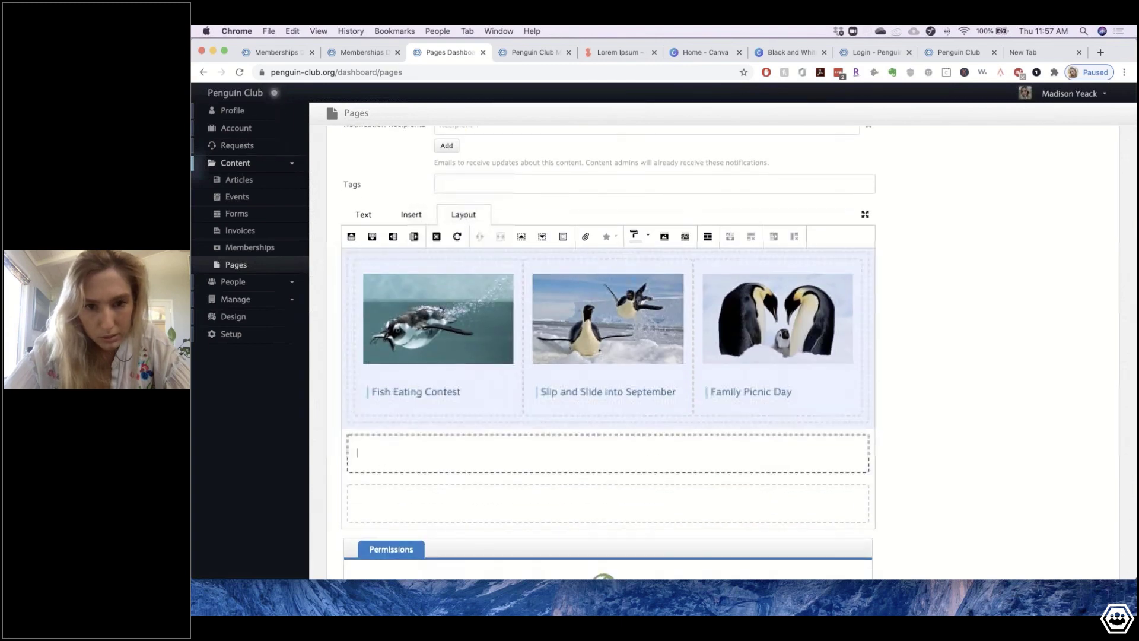
pyautogui.click(634, 235)
pyautogui.click(636, 381)
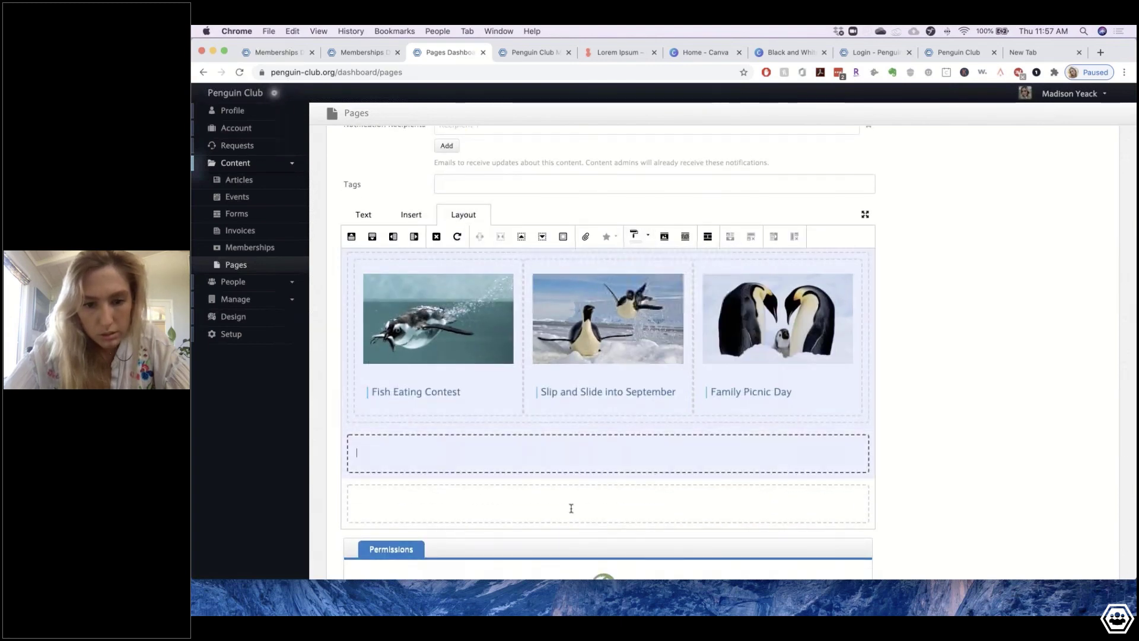
pyautogui.click(608, 504)
pyautogui.click(633, 236)
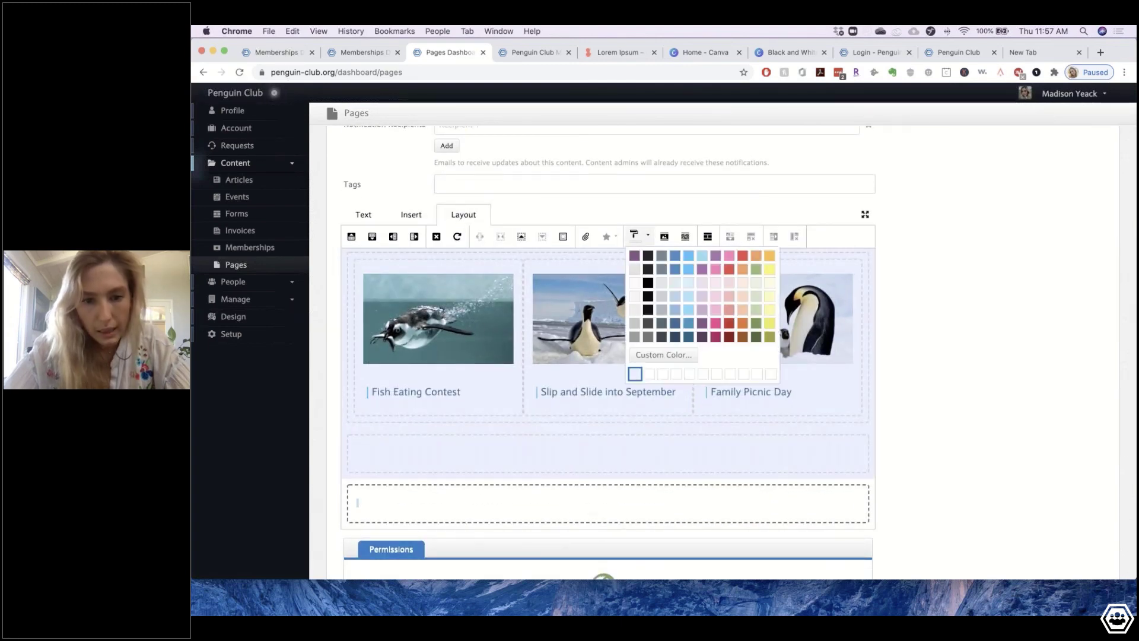
pyautogui.click(630, 379)
# - Save the page and reload the published Penguin Club page to check the new backgrounds
pyautogui.scroll(-5, 332, 508)
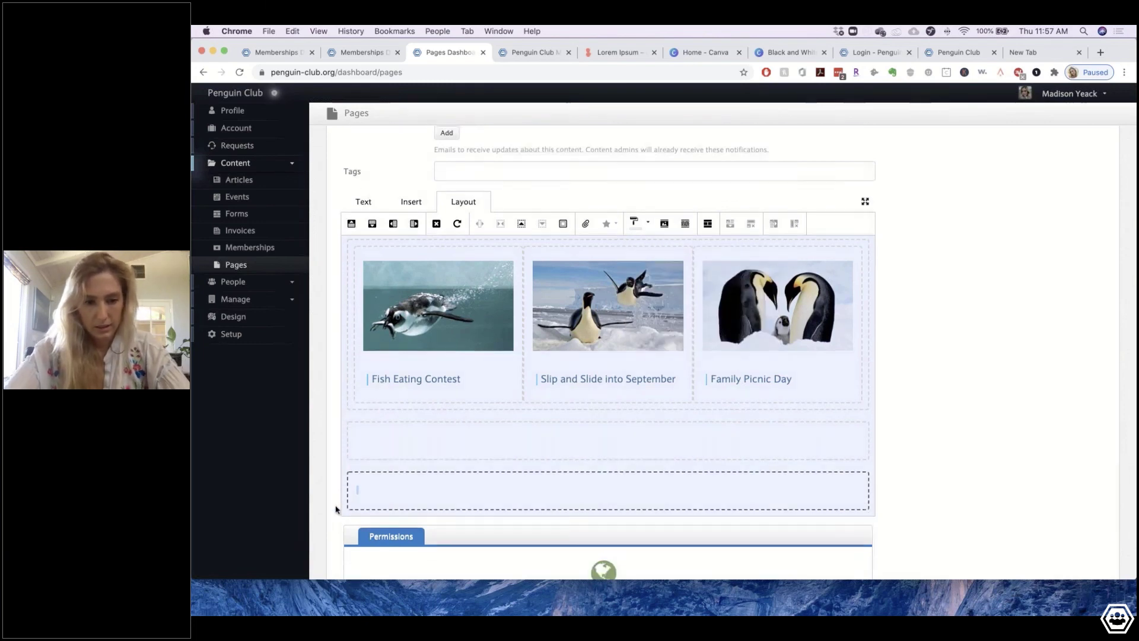
pyautogui.scroll(-2, 332, 508)
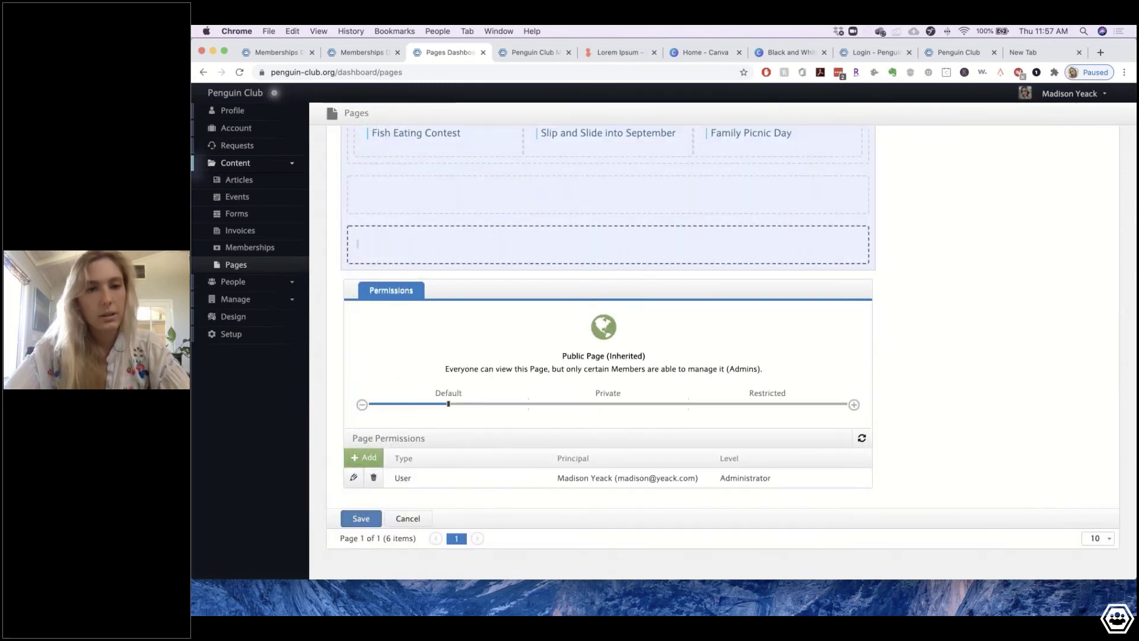
pyautogui.click(359, 518)
pyautogui.click(512, 56)
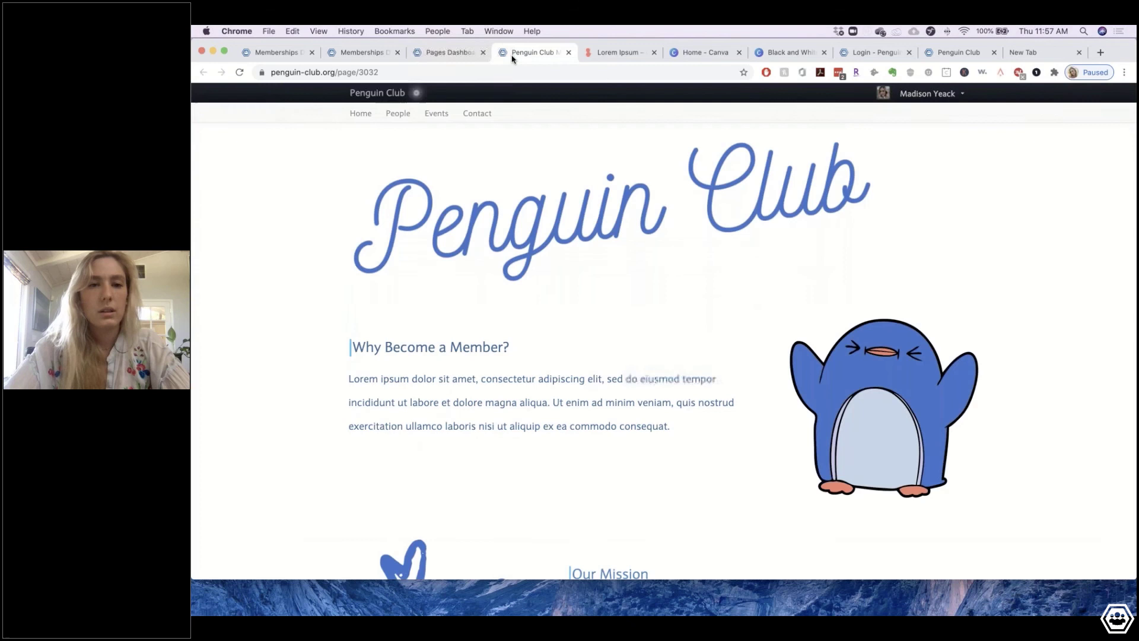
pyautogui.click(239, 80)
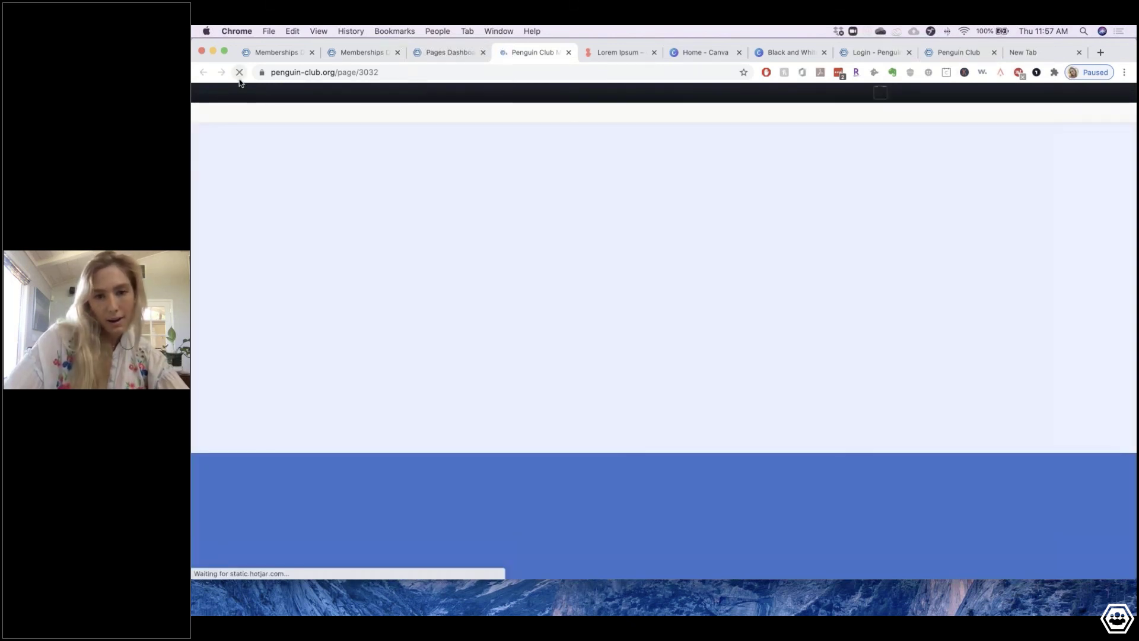
# - Reopen the Penguin Club Memberships page for editing, centre the Penguin Club title image, and save the page
pyautogui.click(452, 57)
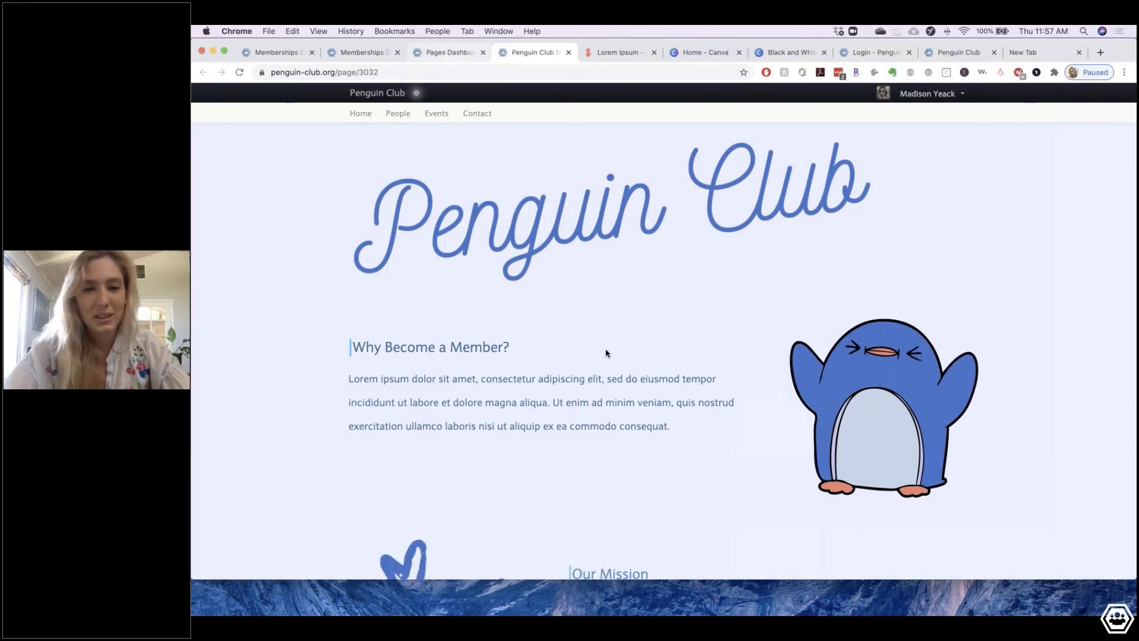
pyautogui.click(335, 294)
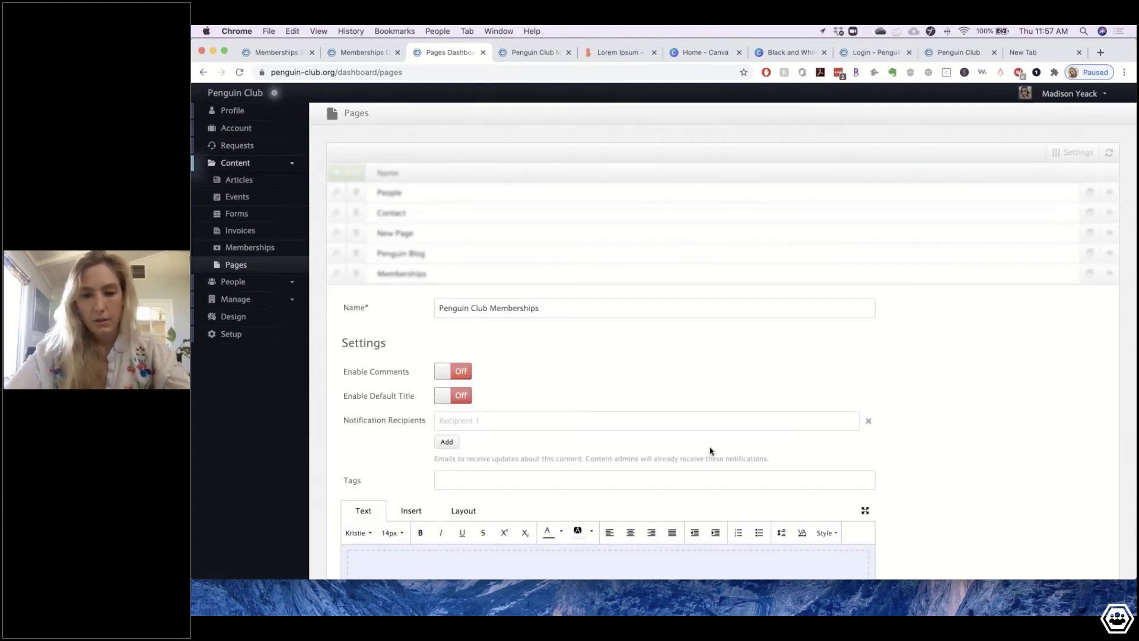
pyautogui.scroll(-5, 706, 445)
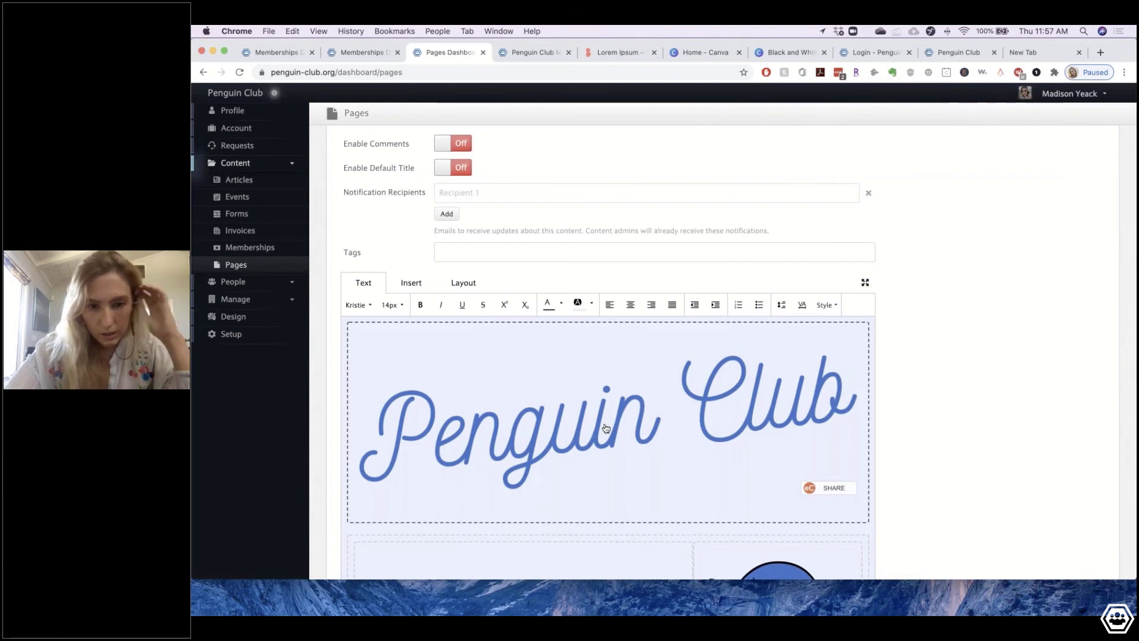
pyautogui.click(607, 429)
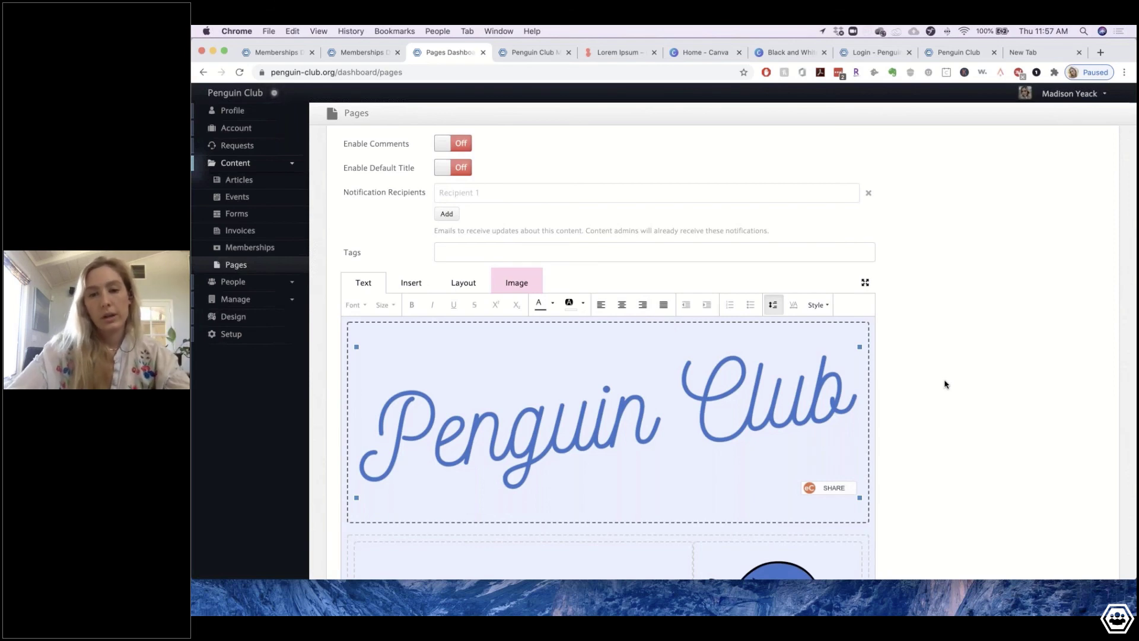
pyautogui.scroll(-4, 945, 384)
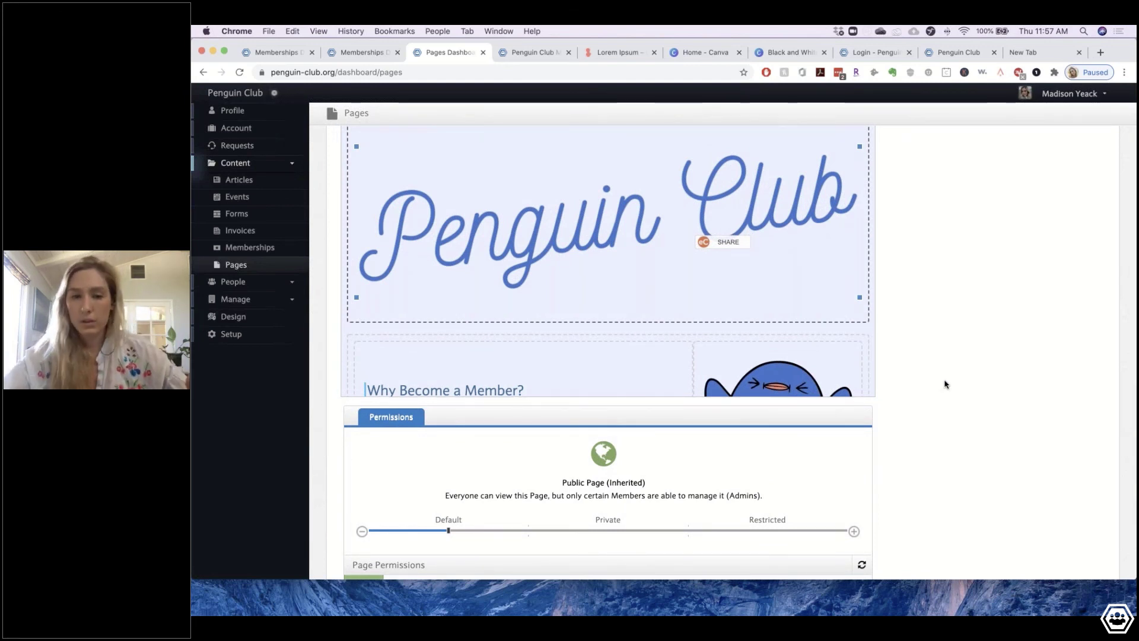
pyautogui.scroll(2, 624, 198)
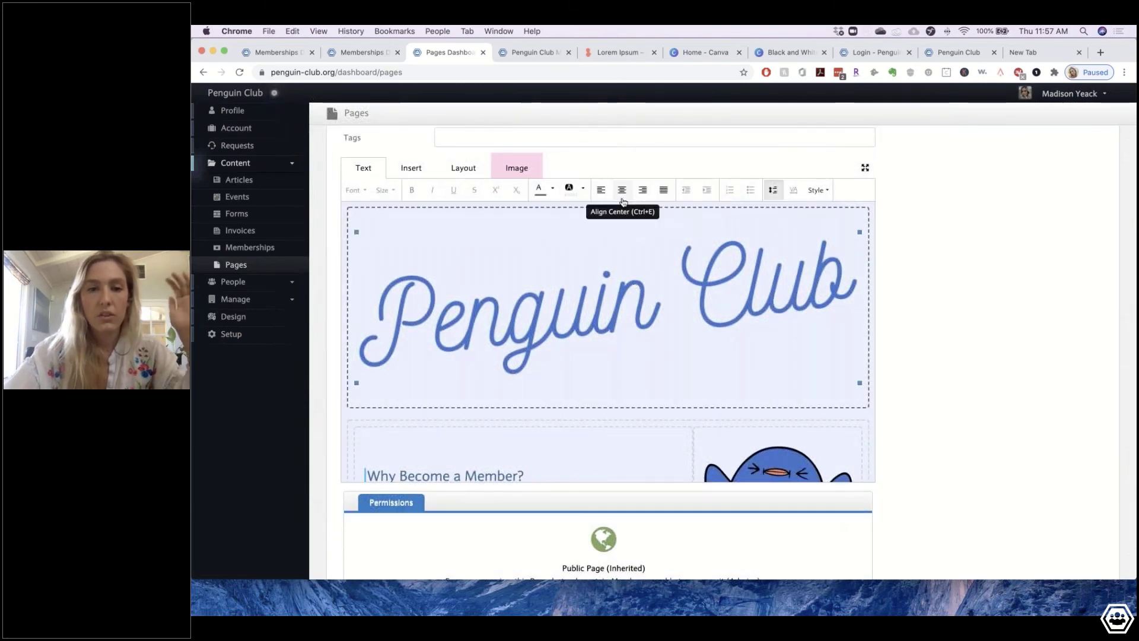
pyautogui.scroll(-5, 652, 360)
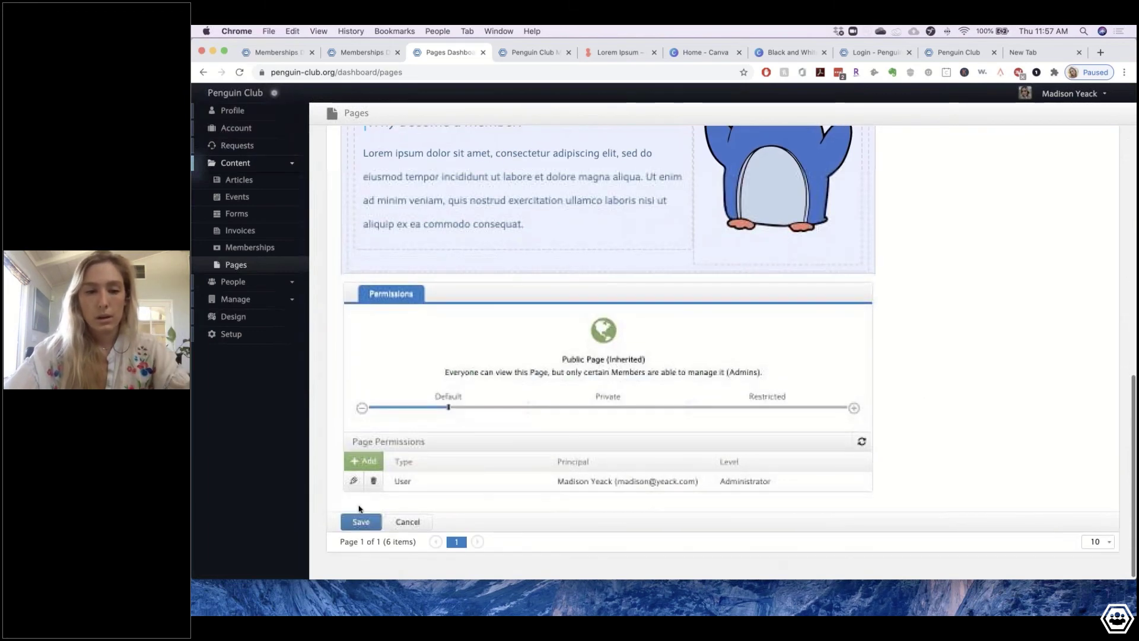
pyautogui.click(361, 522)
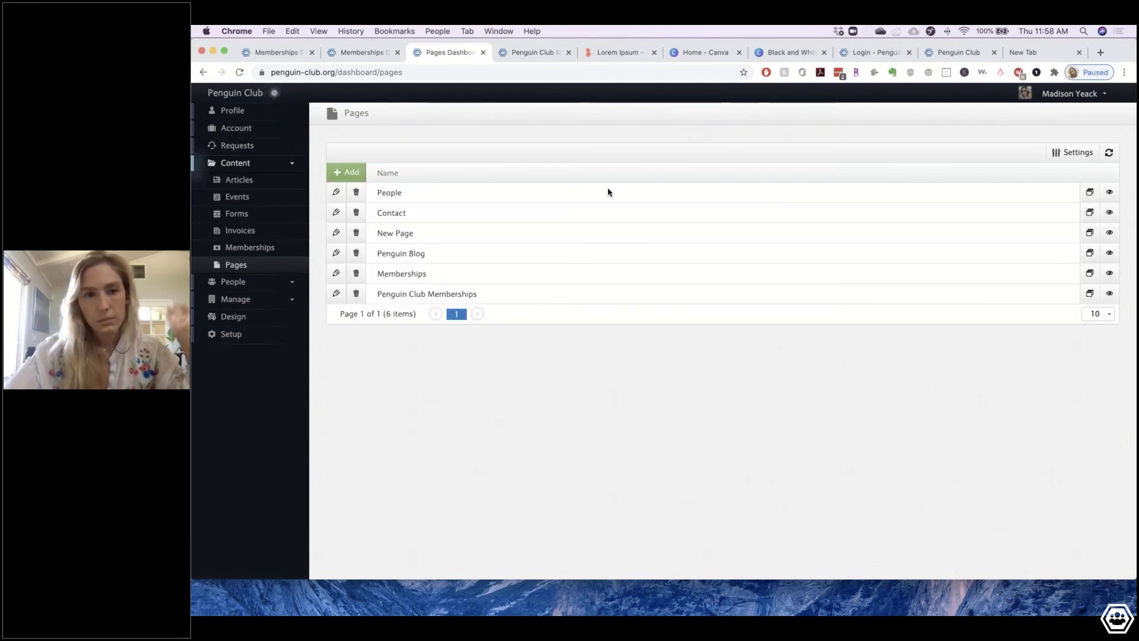
# - Reload the published page and review the title alignment, Our Mission section, membership columns and Upcoming Events section
pyautogui.click(504, 53)
pyautogui.click(239, 73)
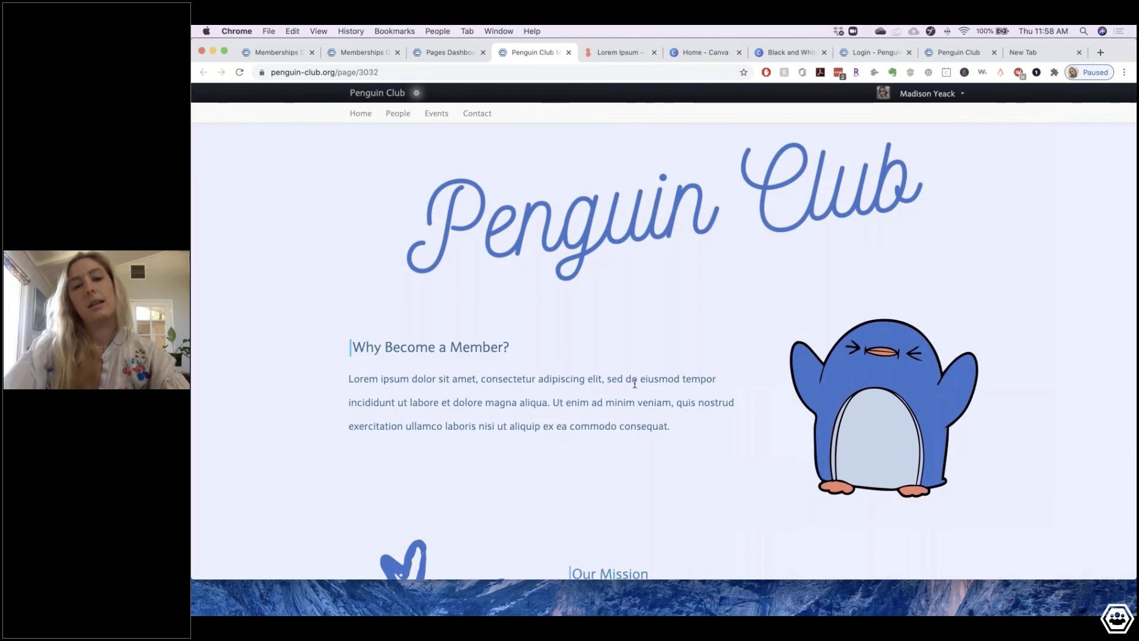
pyautogui.scroll(-10, 664, 334)
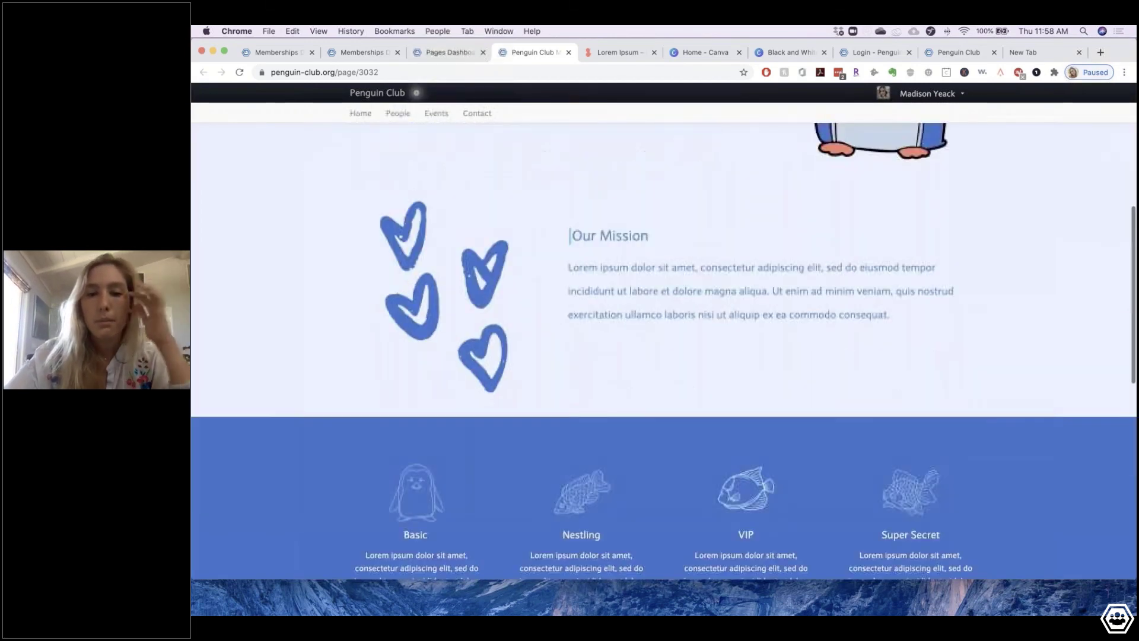
pyautogui.scroll(-3, 664, 335)
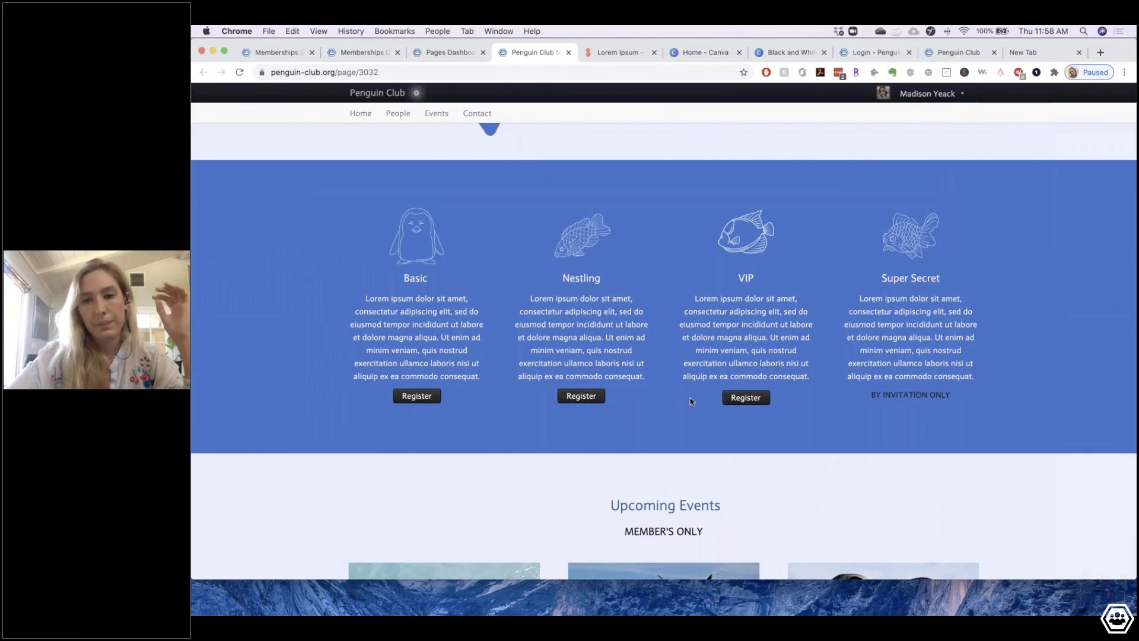
pyautogui.scroll(2, 690, 397)
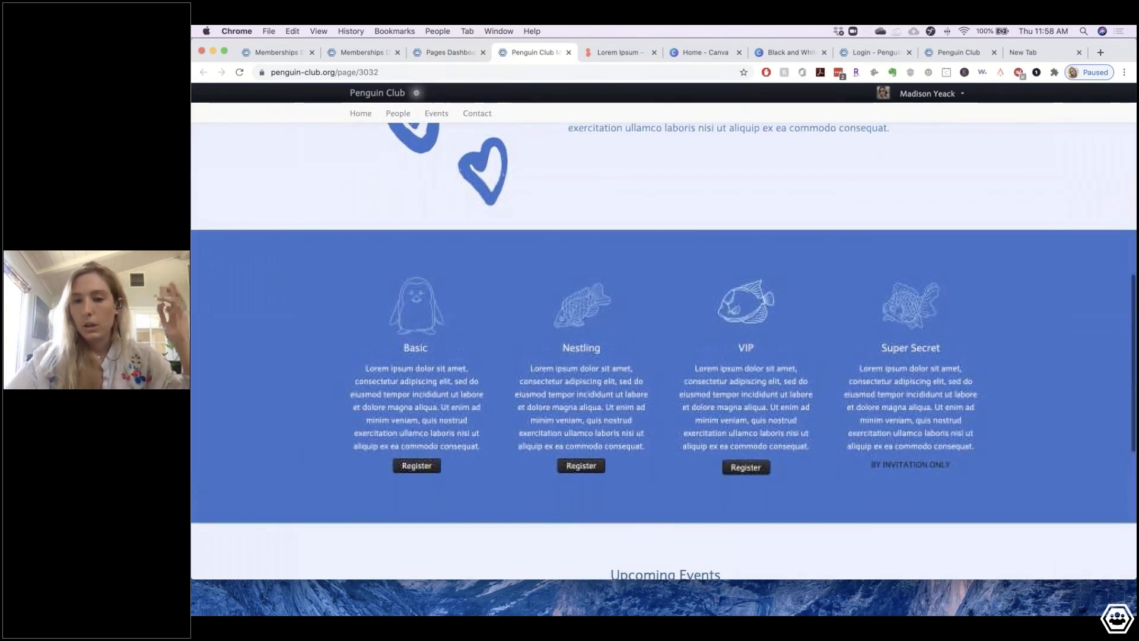
pyautogui.scroll(5, 664, 332)
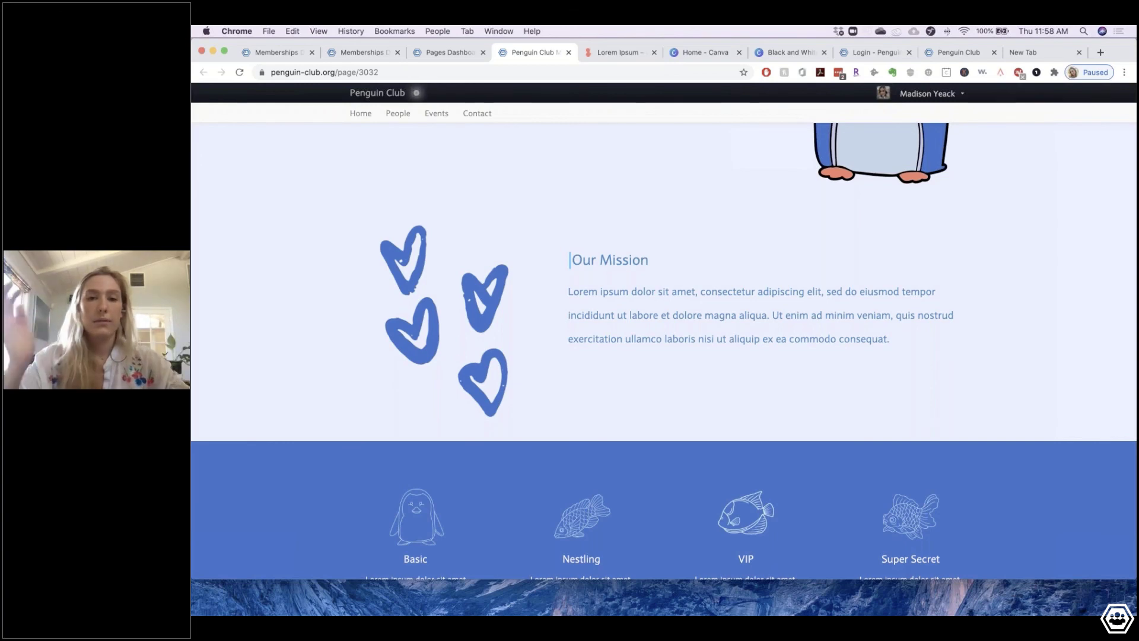
pyautogui.scroll(-4, 581, 510)
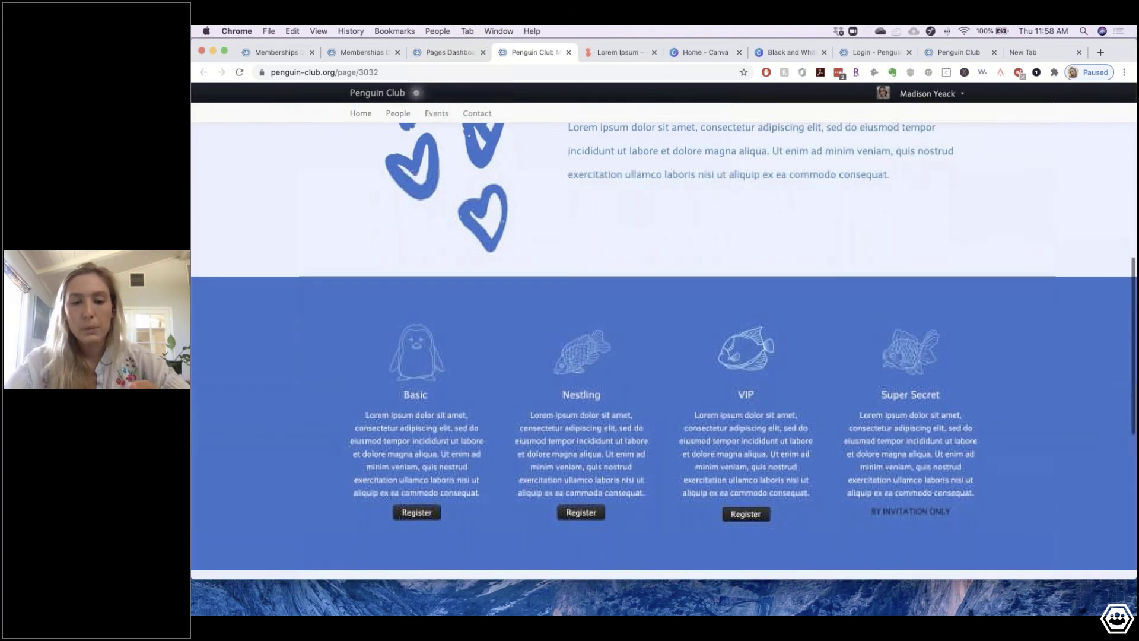